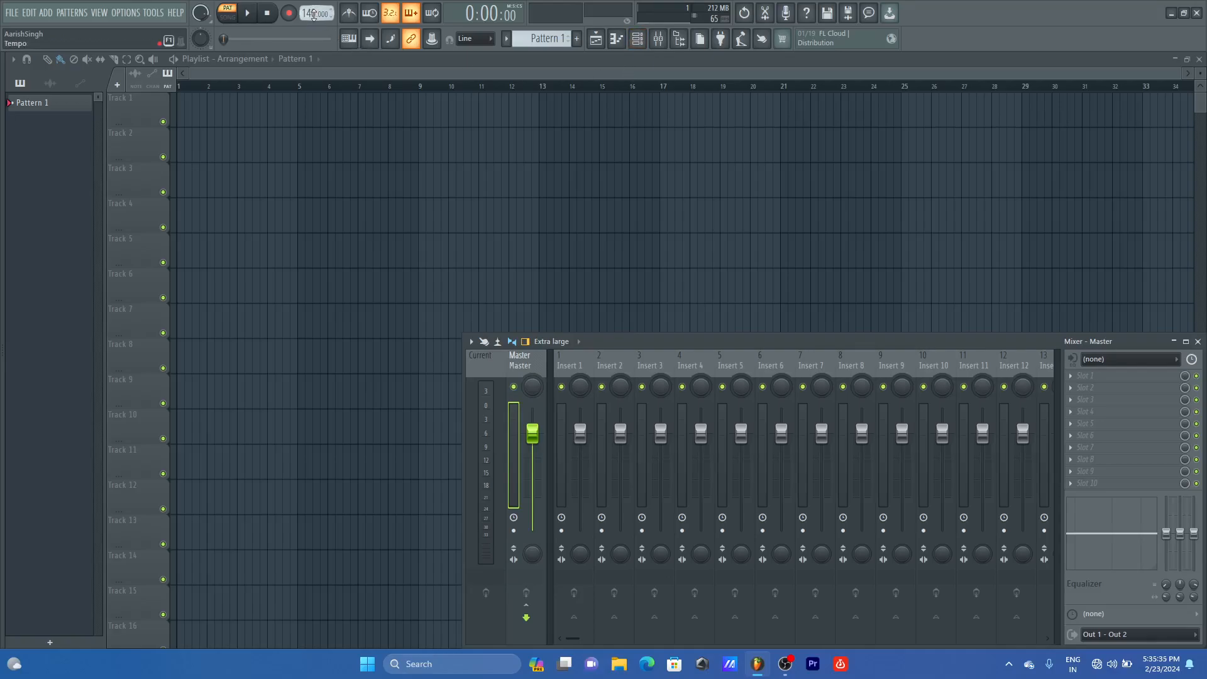
Step: Set the project tempo to 150 BPM and close the mixer
drag(310, 13, 310, 8)
click(1198, 342)
click(645, 40)
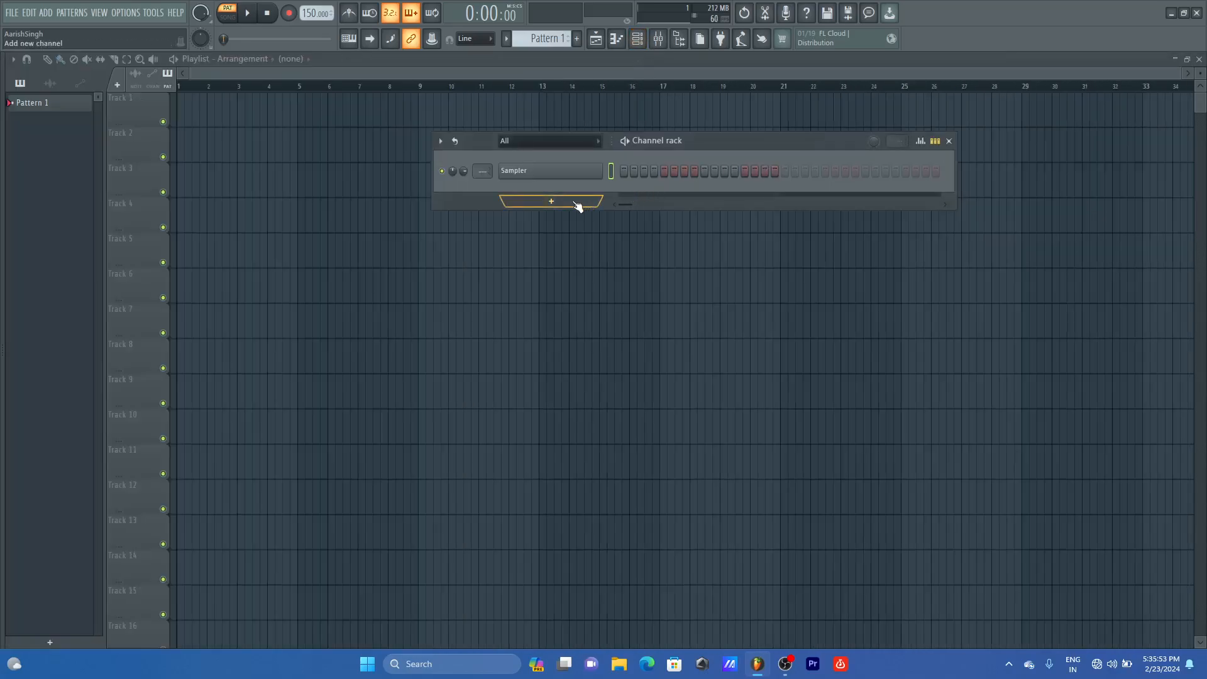
click(574, 201)
click(455, 76)
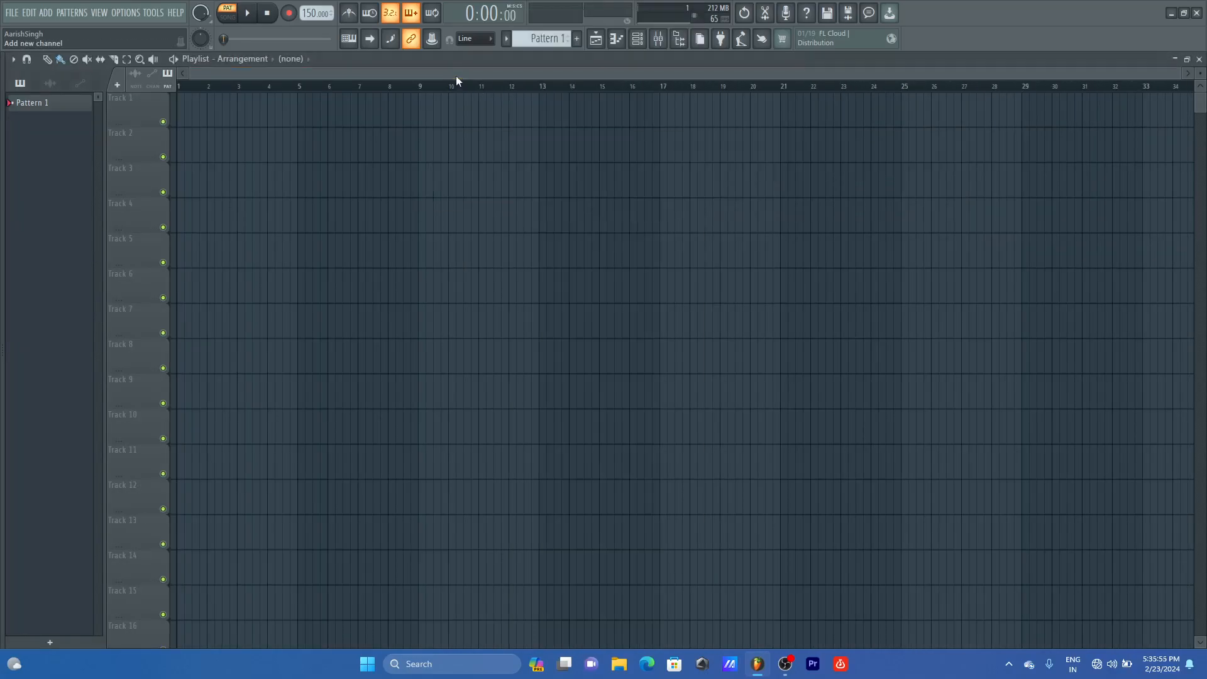
Step: Browse the sample library to FL TIPS HINDI, HYBRID TRAP OR DUBSTEP, Avant Samples Hybrid Trap Trilogy, and expand its Hybrid Trap Trilogy folder
mouse_move(2, 200)
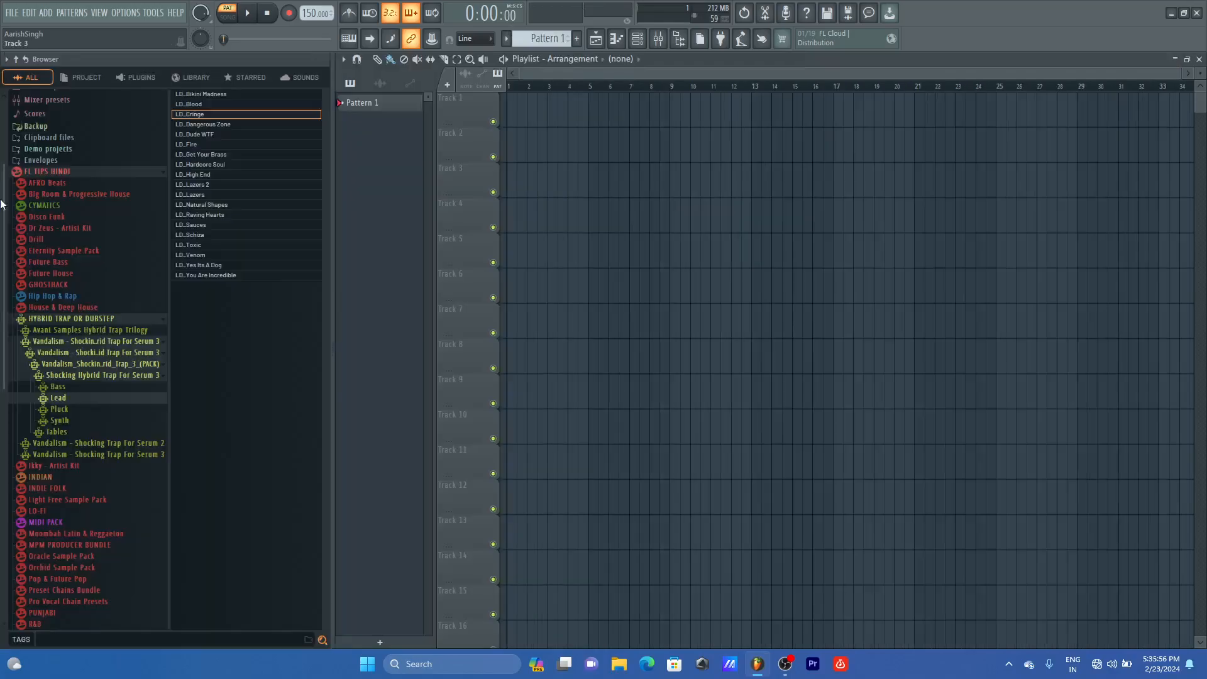
click(17, 59)
click(50, 232)
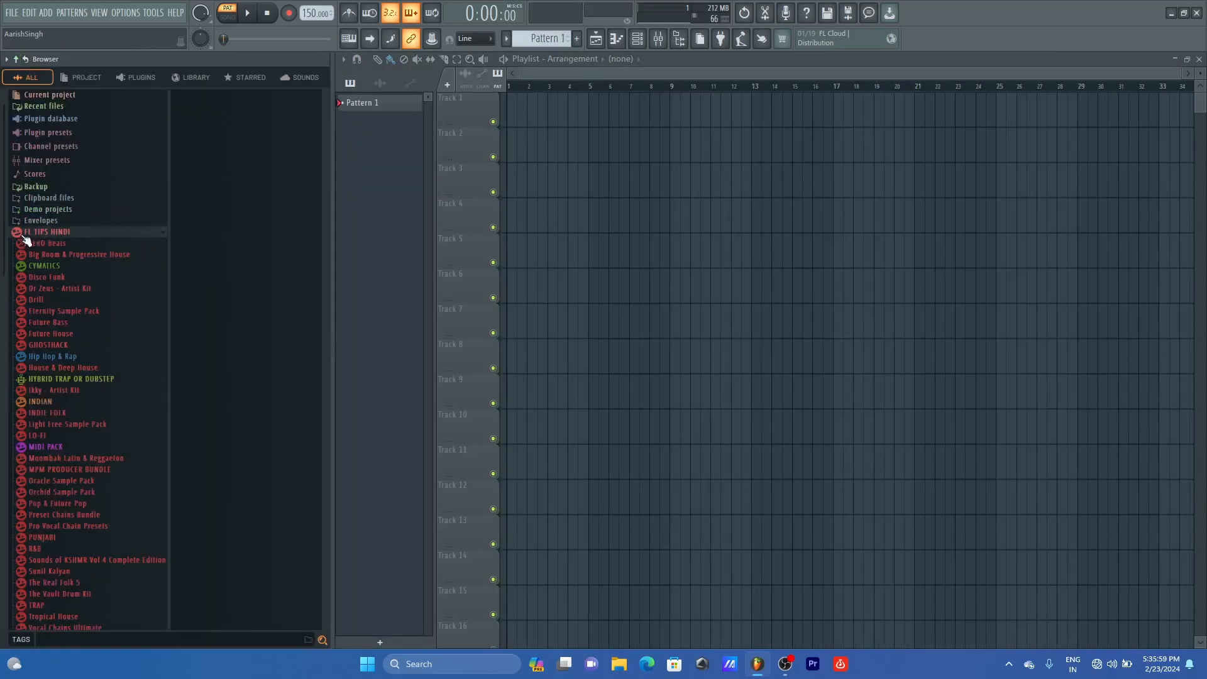
scroll(61, 289, down, 1)
scroll(66, 339, down, 1)
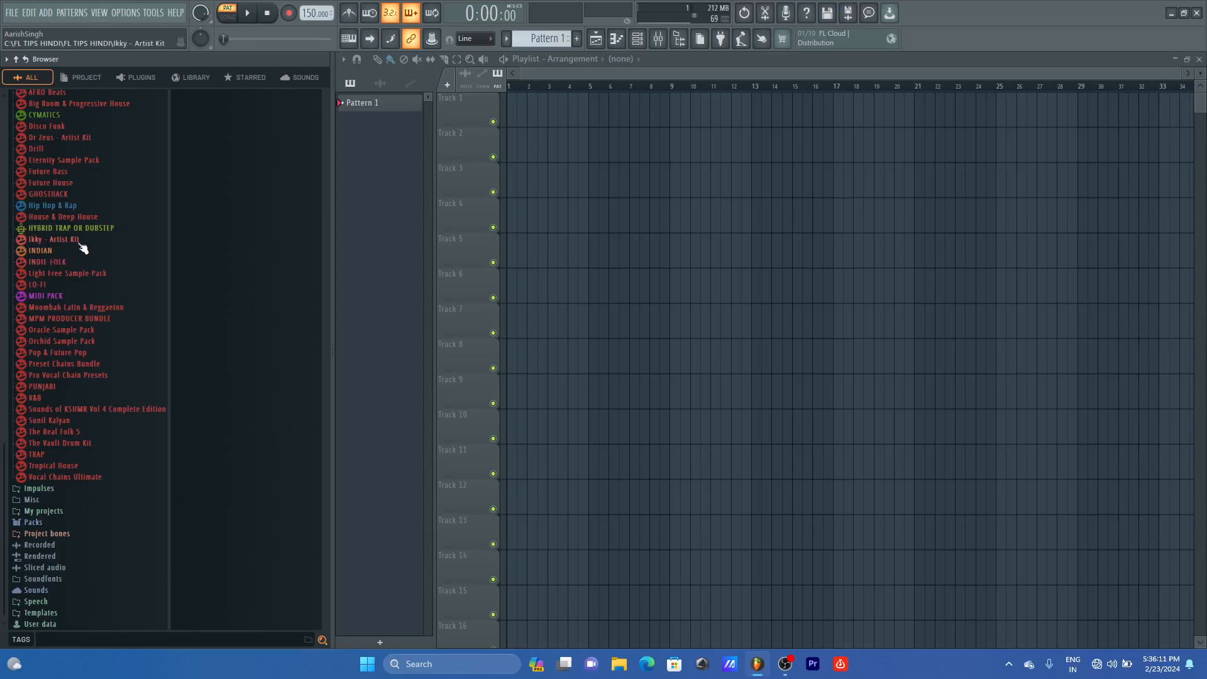
click(39, 228)
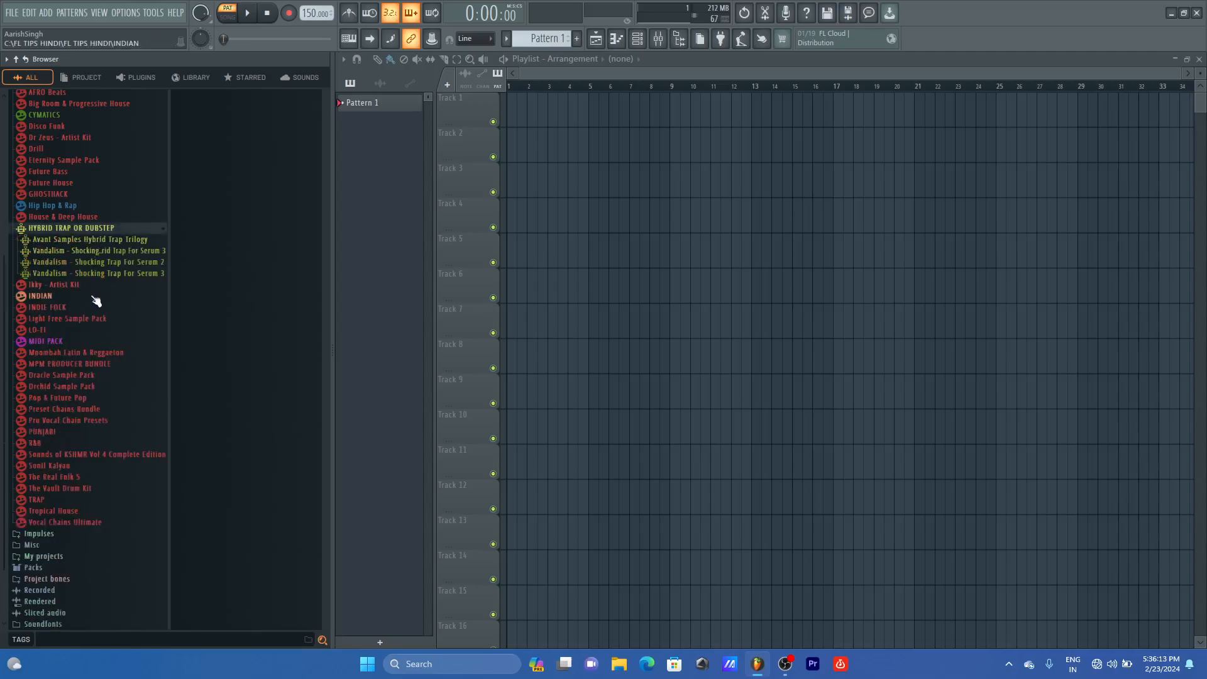
click(107, 240)
scroll(69, 226, down, 3)
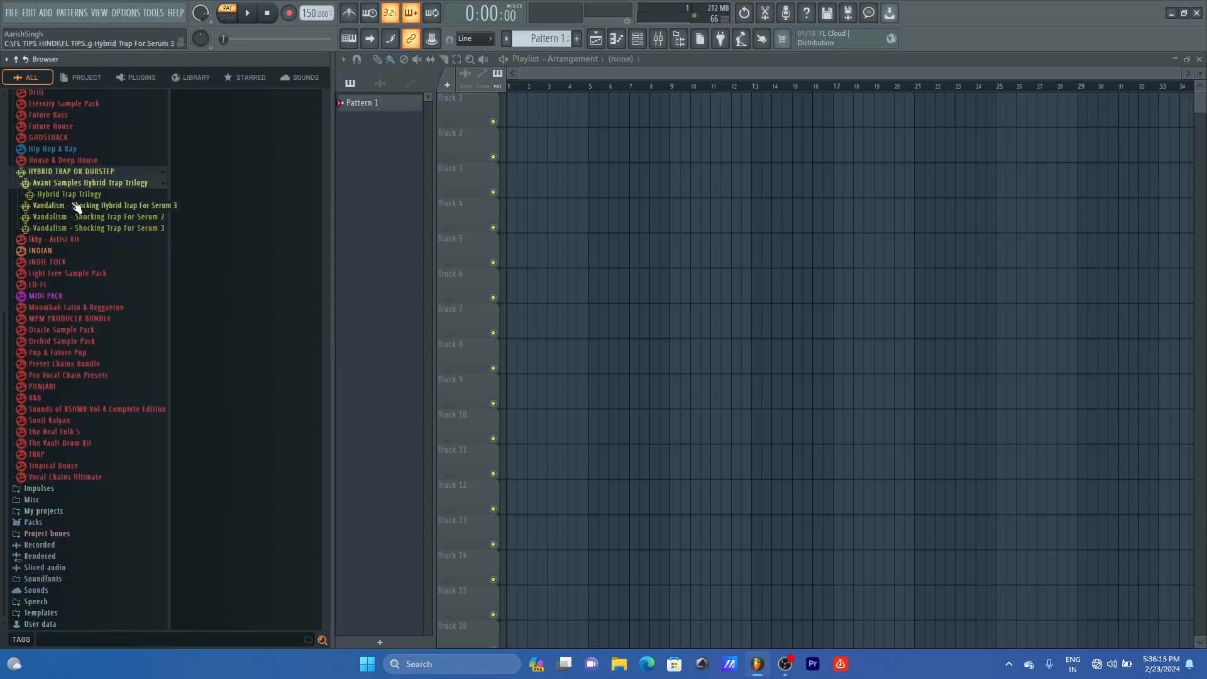
click(76, 195)
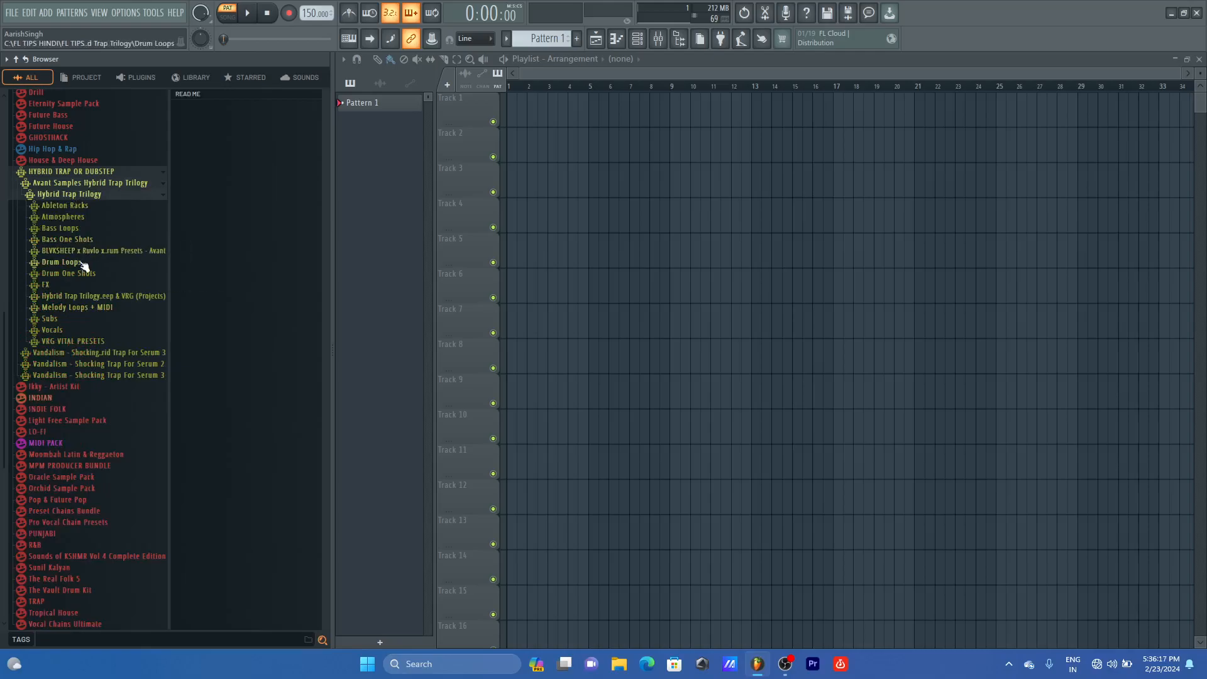
Step: Open the Snares folder under Drum One Shots and audition some snares, including [BLVK SHEEP] - Avant - Snare 06
click(81, 275)
scroll(78, 264, down, 6)
click(57, 220)
click(232, 139)
click(229, 279)
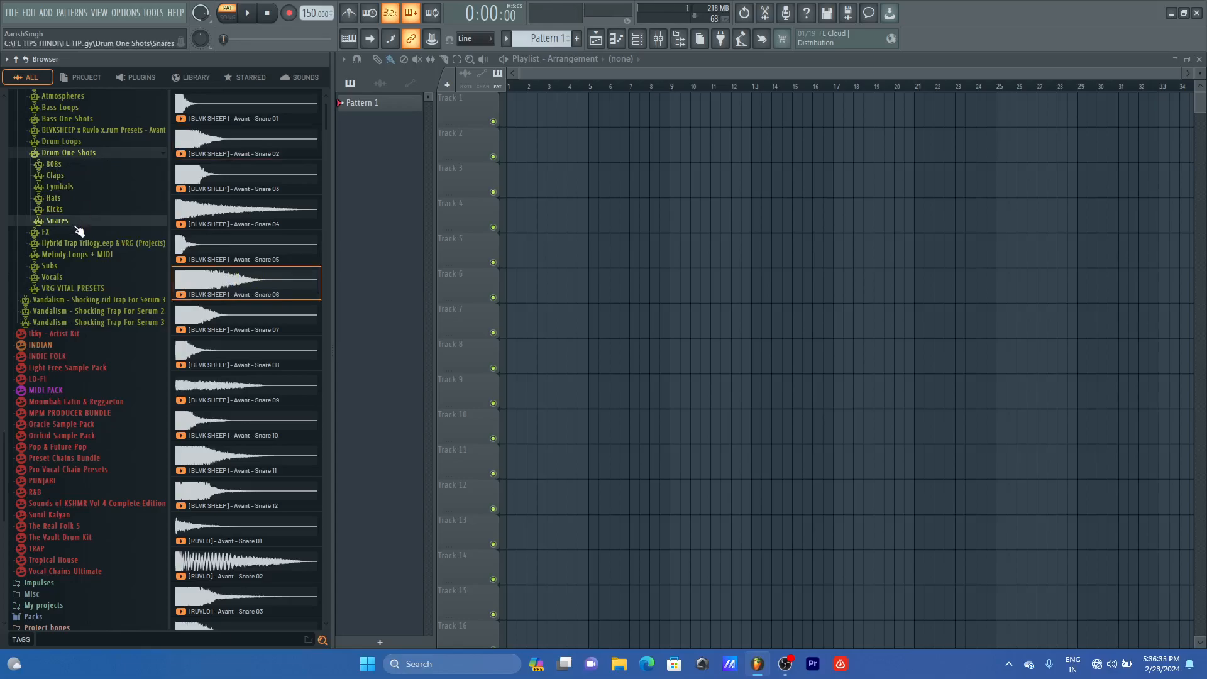
Step: Collapse Drum One Shots, preview several samples from the Melody Loops folder, and hide the browser
click(66, 152)
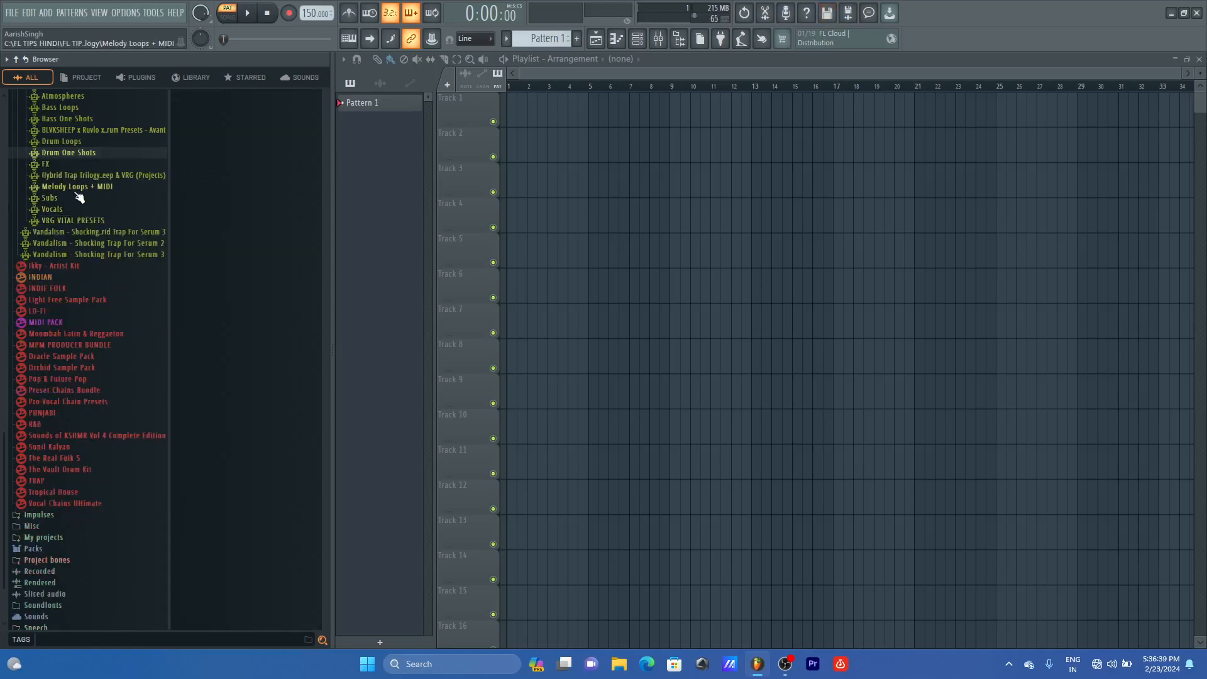
click(76, 190)
click(73, 199)
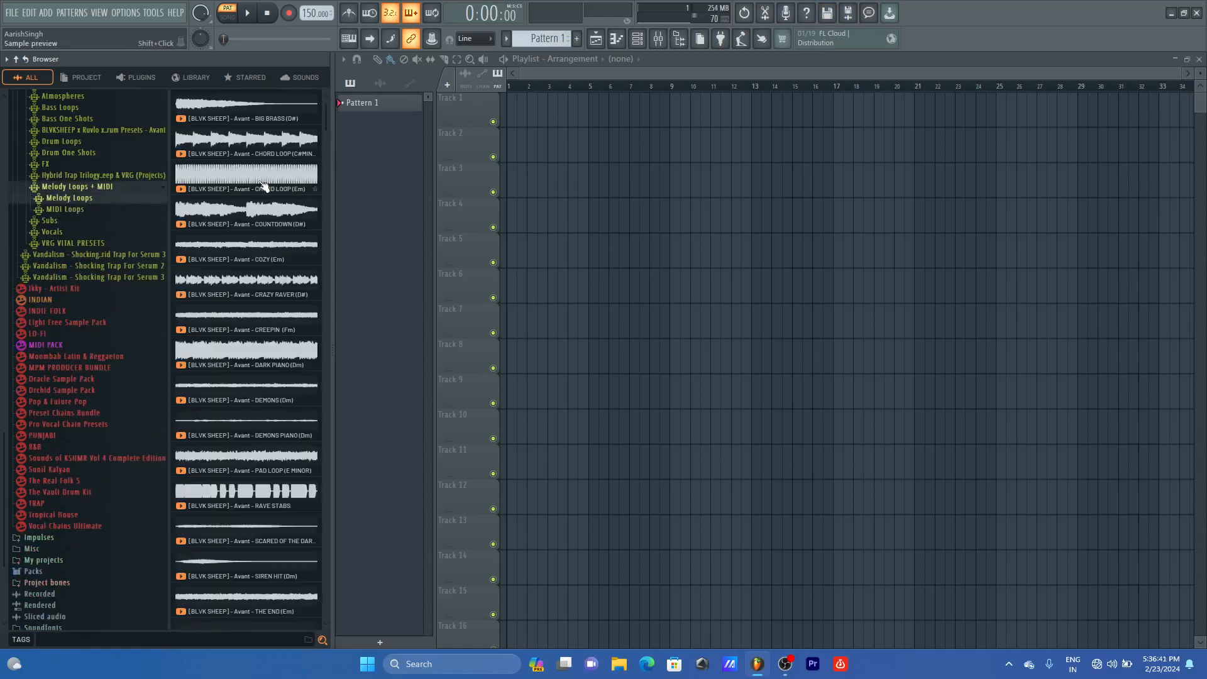
click(236, 144)
click(234, 315)
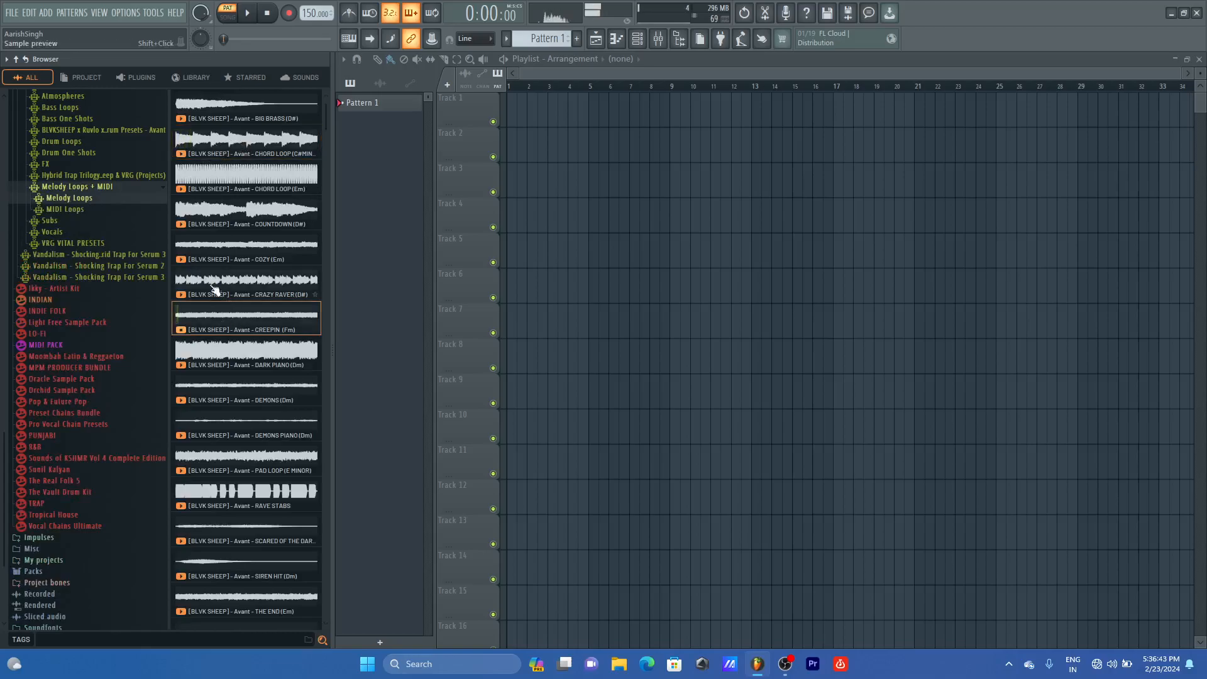
scroll(213, 270, down, 7)
click(209, 239)
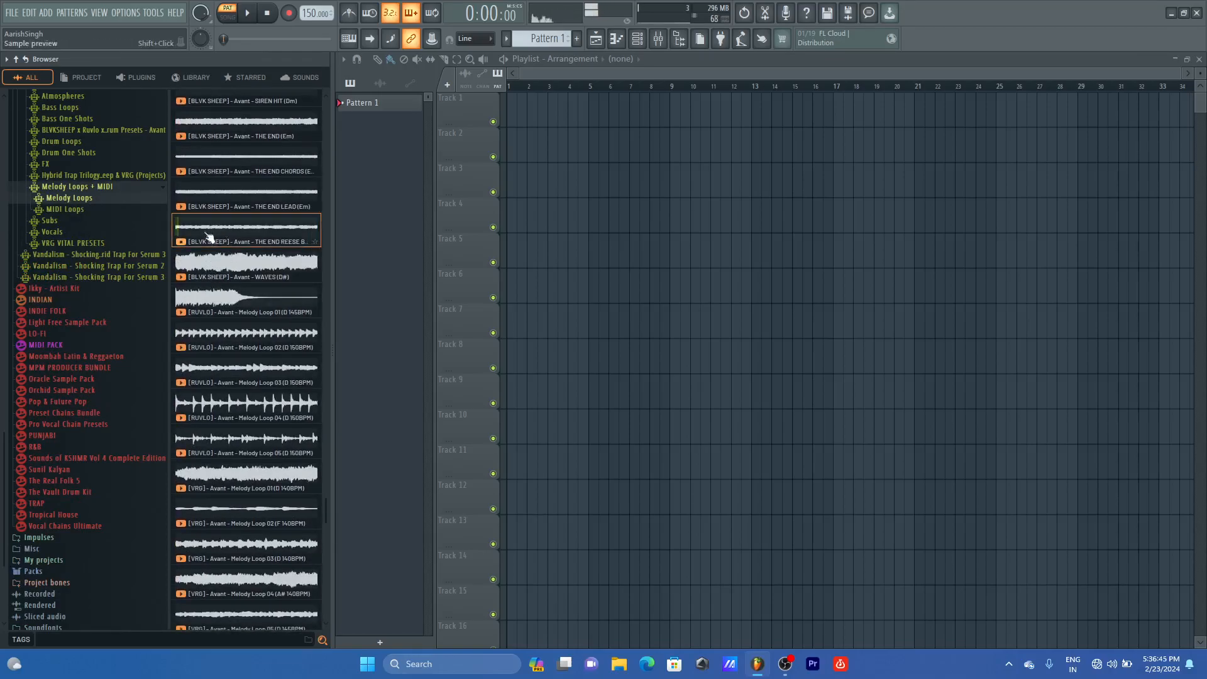
key(alt+F8)
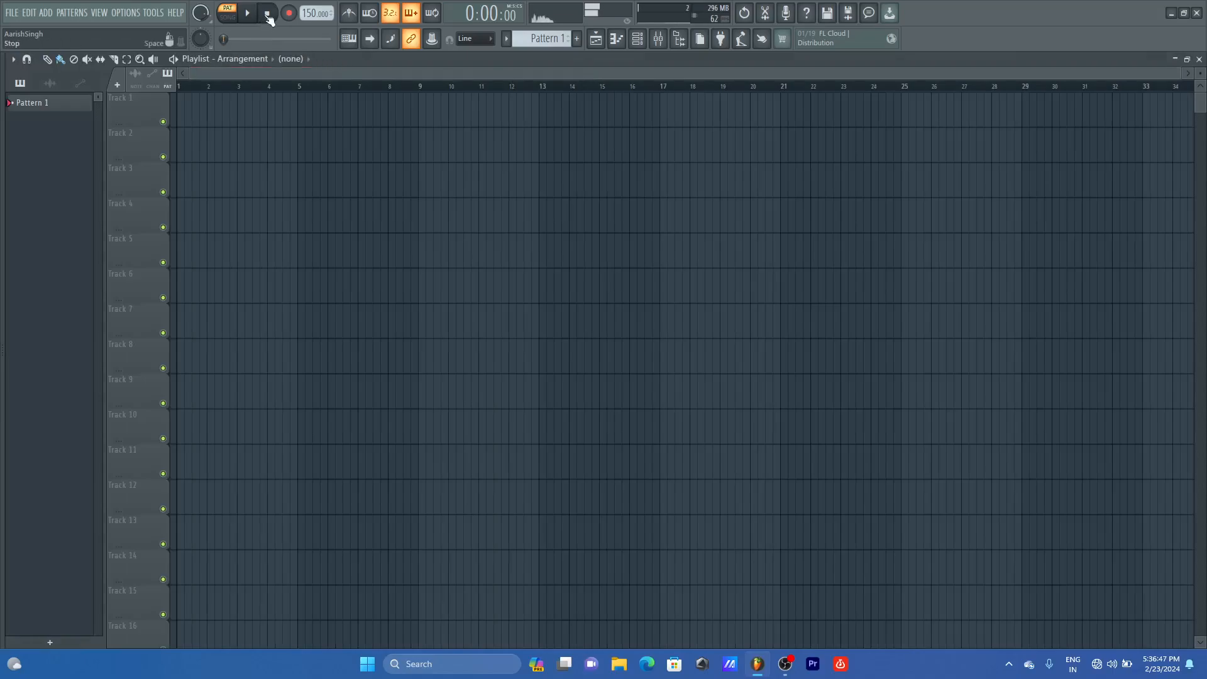
Step: Add a Serum instrument channel to the channel rack and reposition its plugin window clear of the rack's channel list
click(637, 39)
click(563, 199)
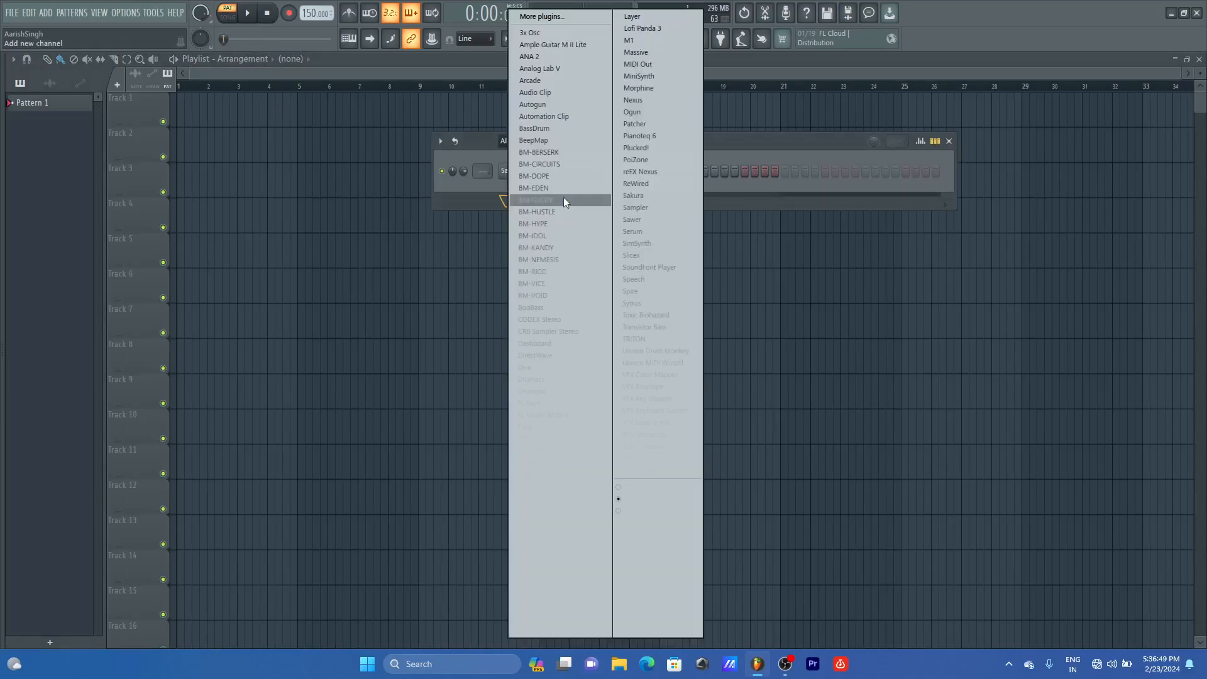
key(s)
key(s)
key(s)
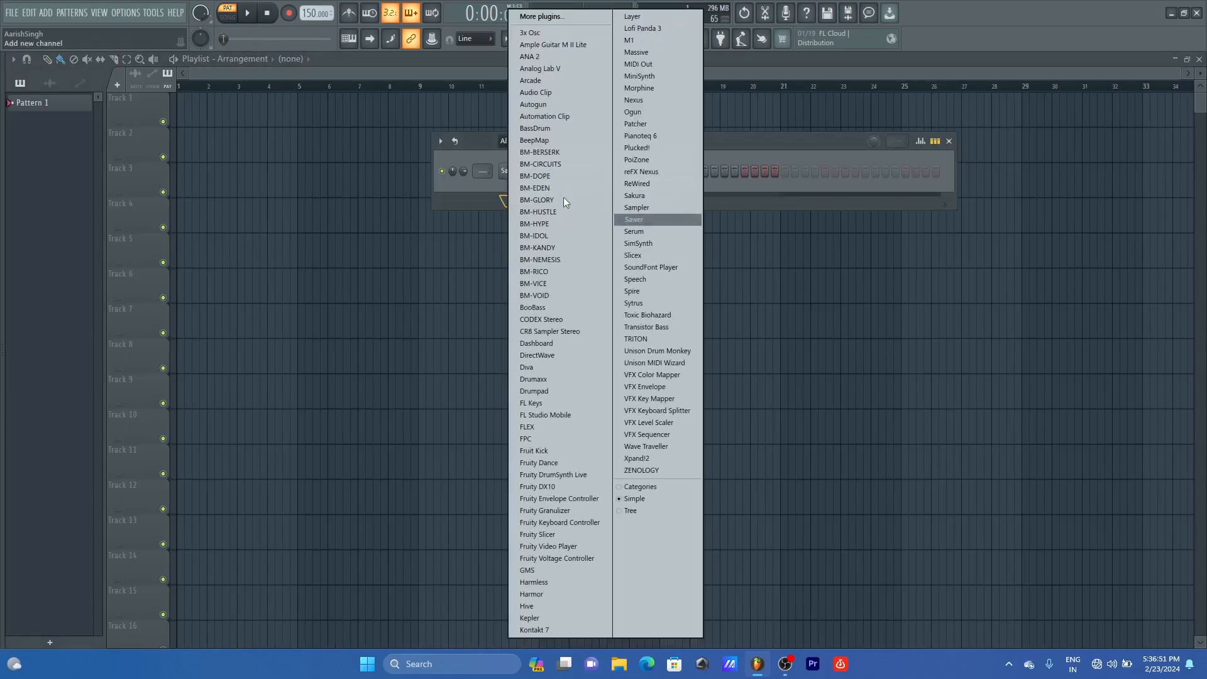
key(s)
key(Return)
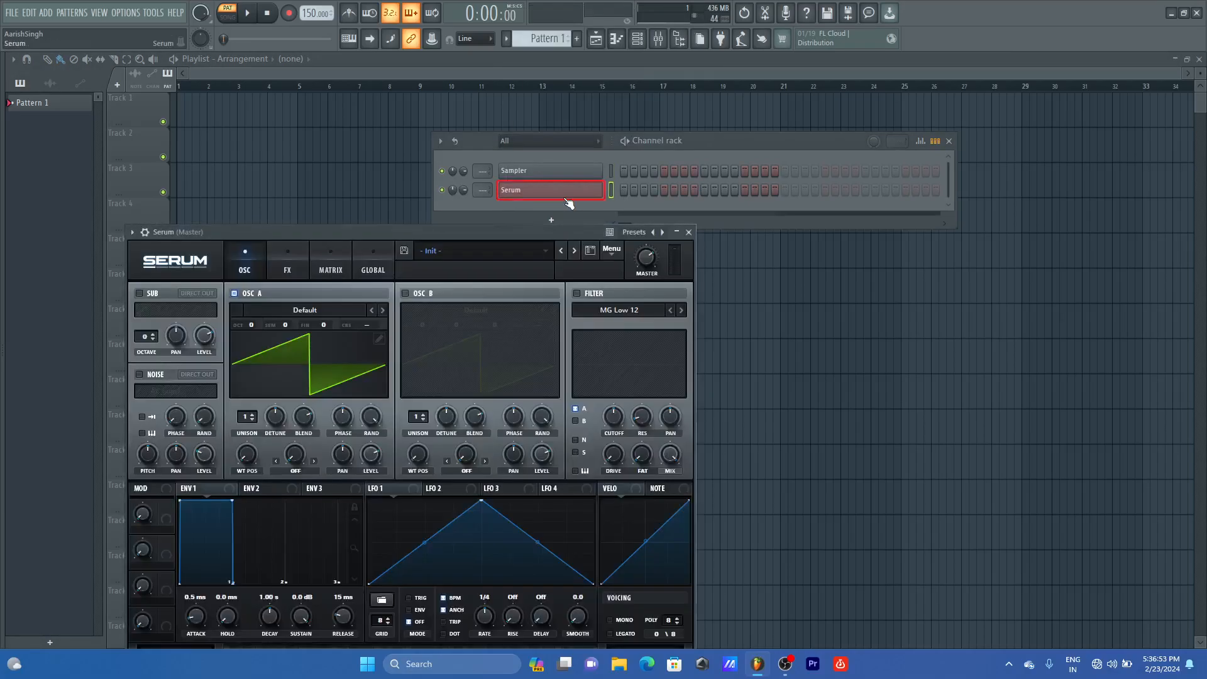
drag(542, 231, 670, 113)
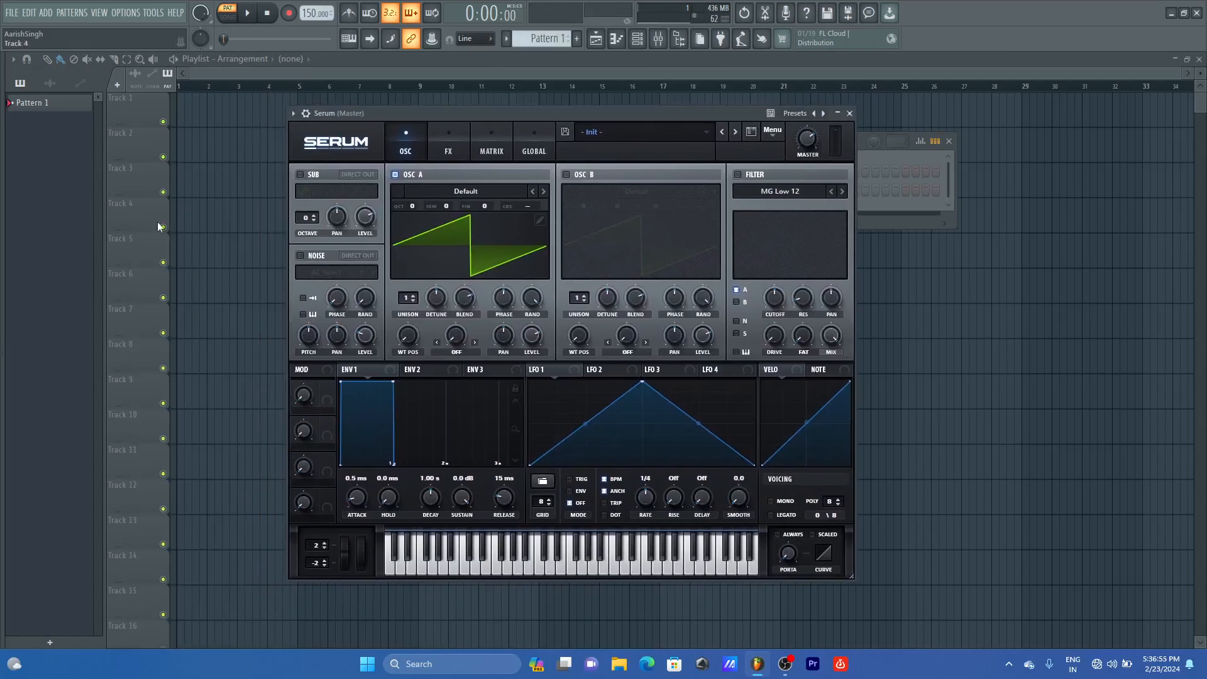
Step: Load the Vandalism preset PL_My Way For Life into Serum from the browser, and put the plugin window away
key(alt+F8)
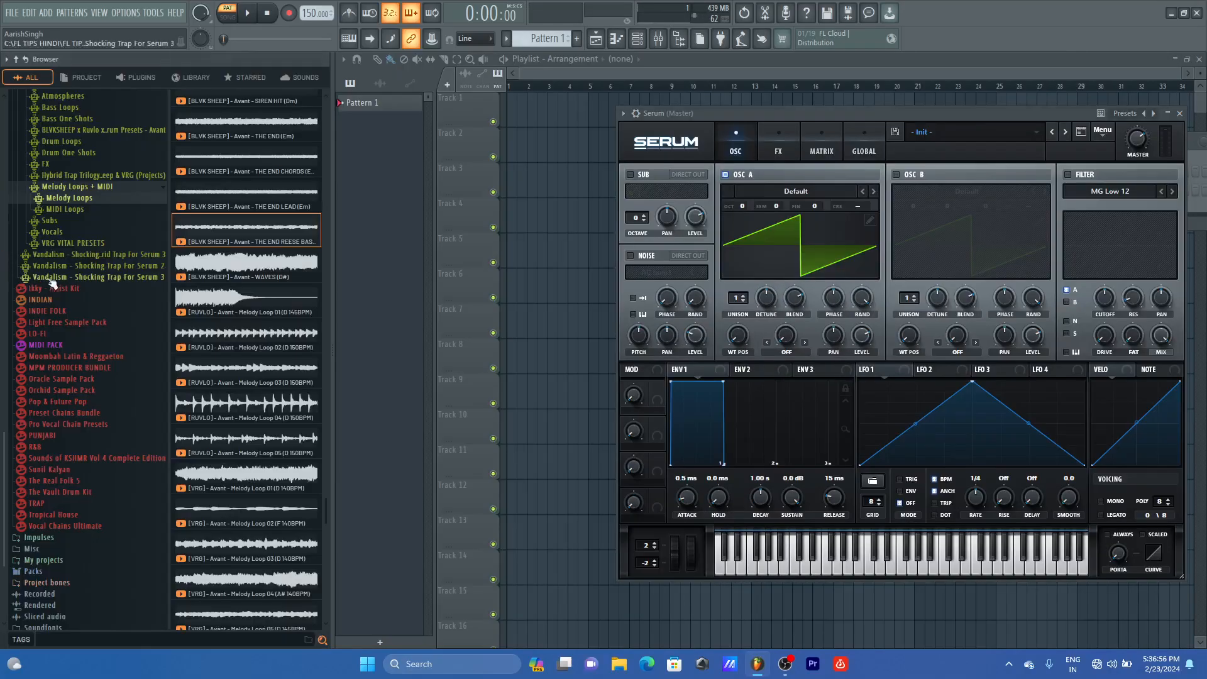
click(81, 196)
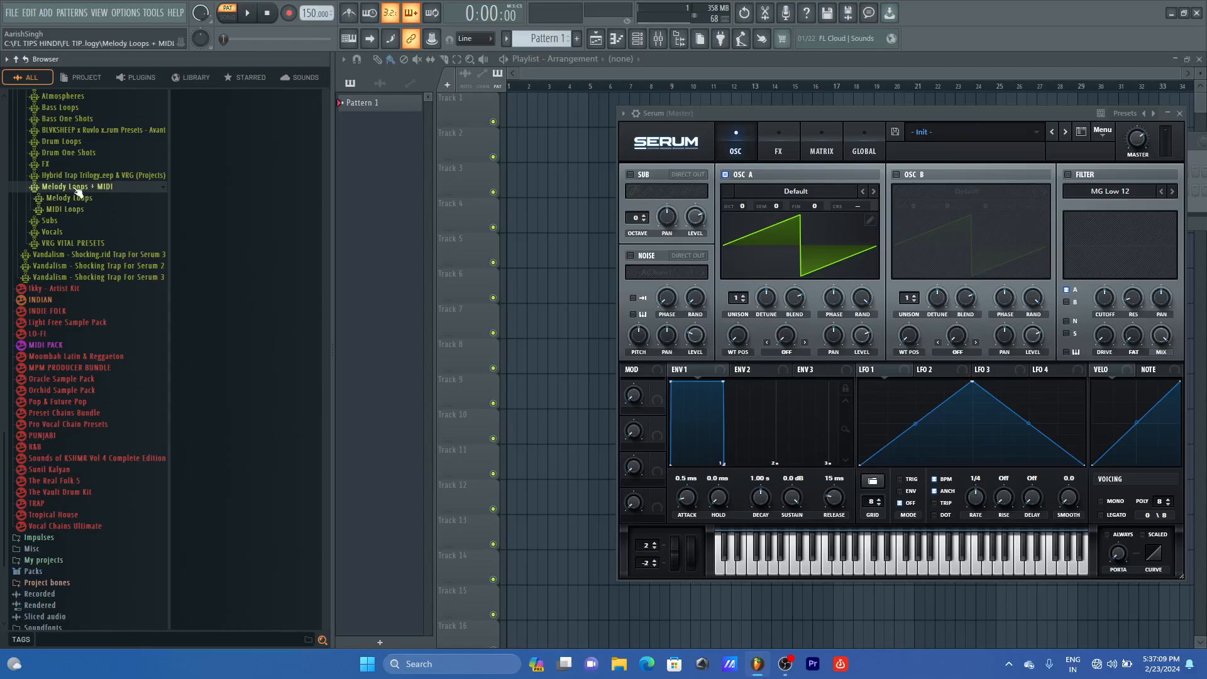
click(81, 187)
scroll(91, 201, up, 2)
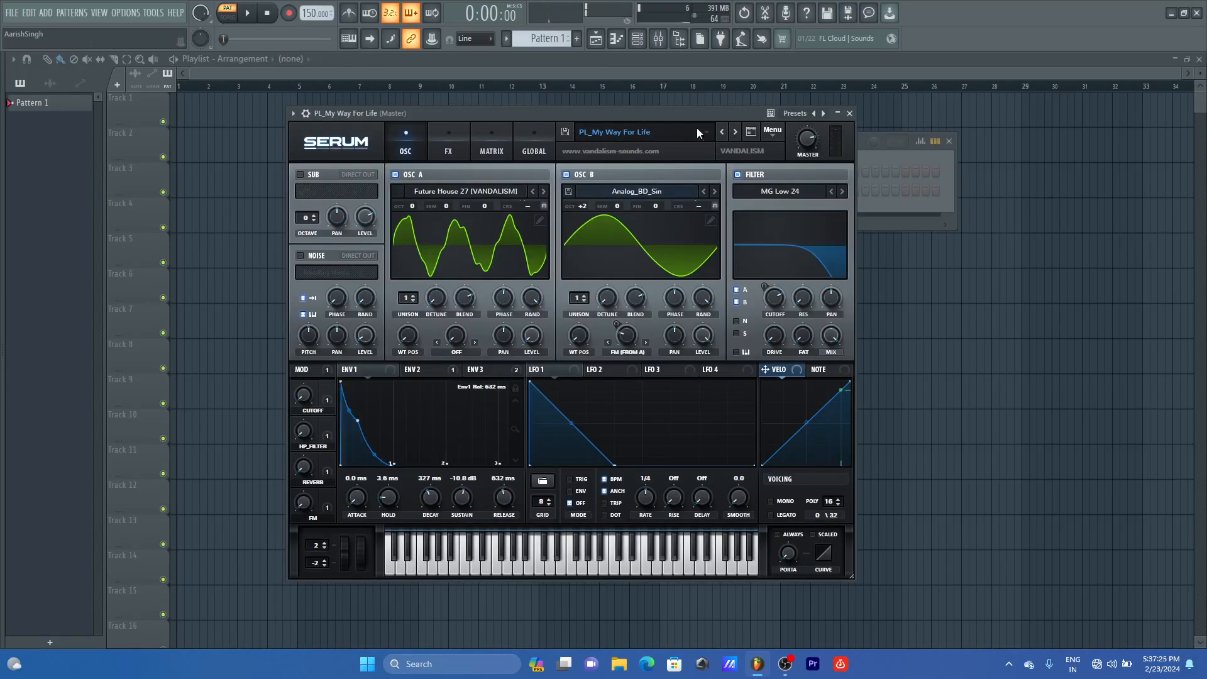
click(850, 113)
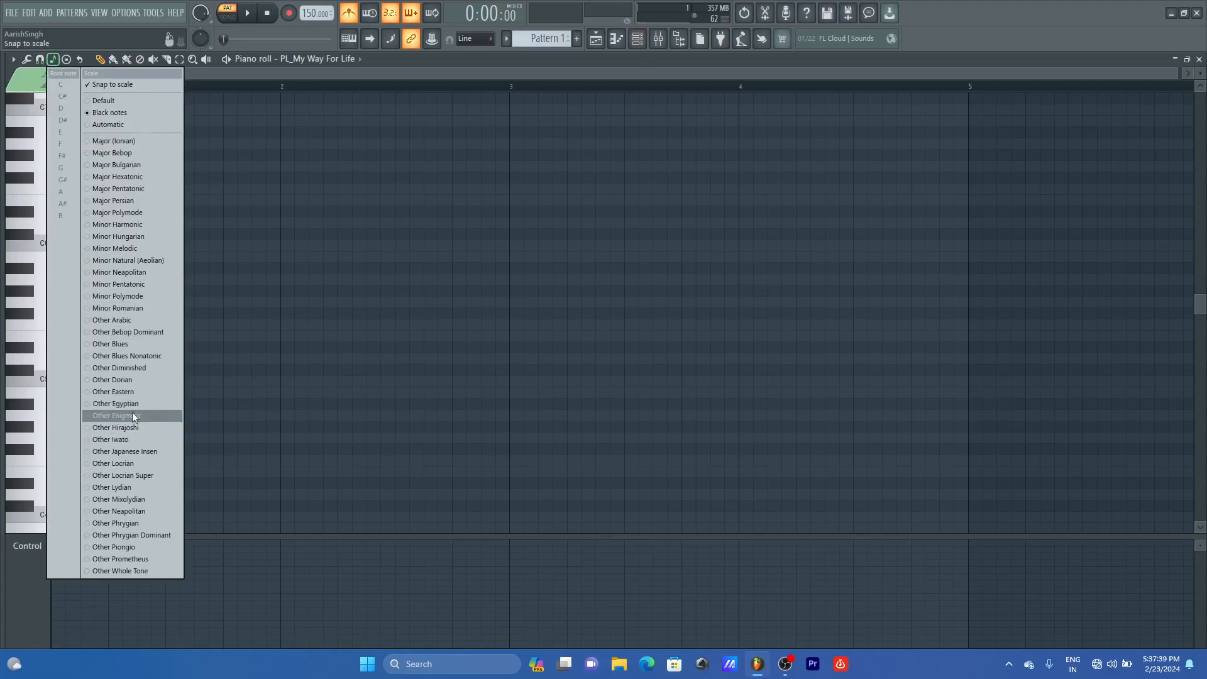
Step: Set the piano roll scale highlighting to Other Hirajoshi with root G#, and set the snap to Beat
click(131, 429)
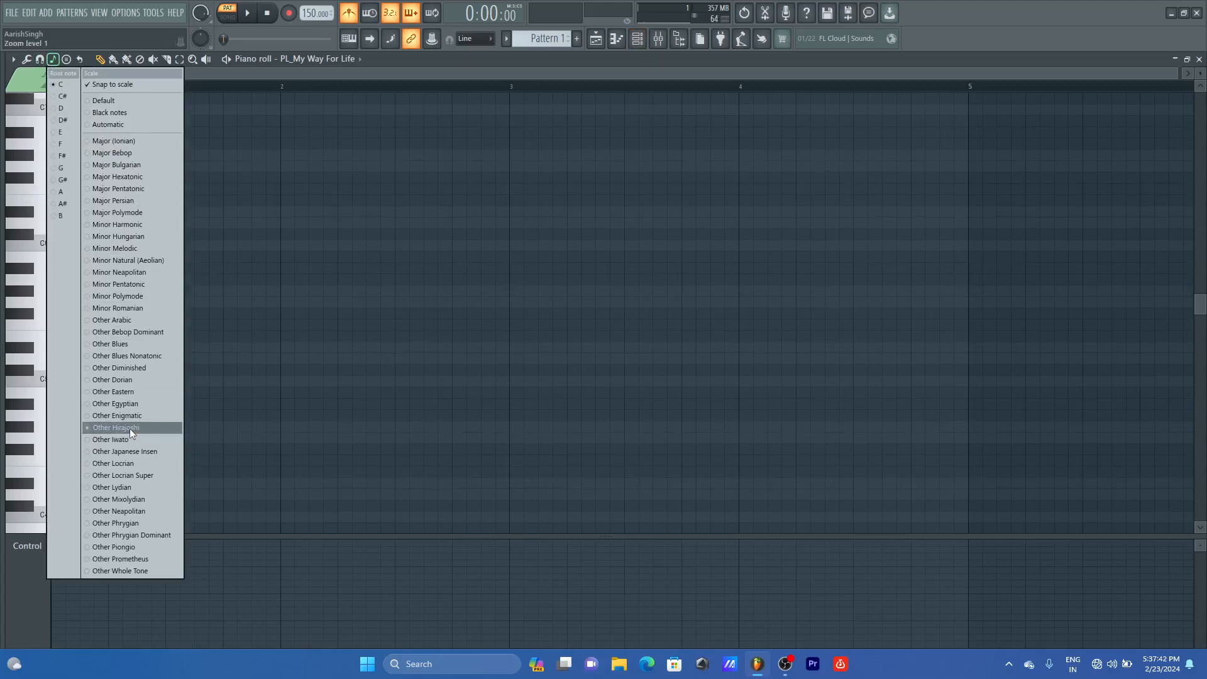
click(65, 182)
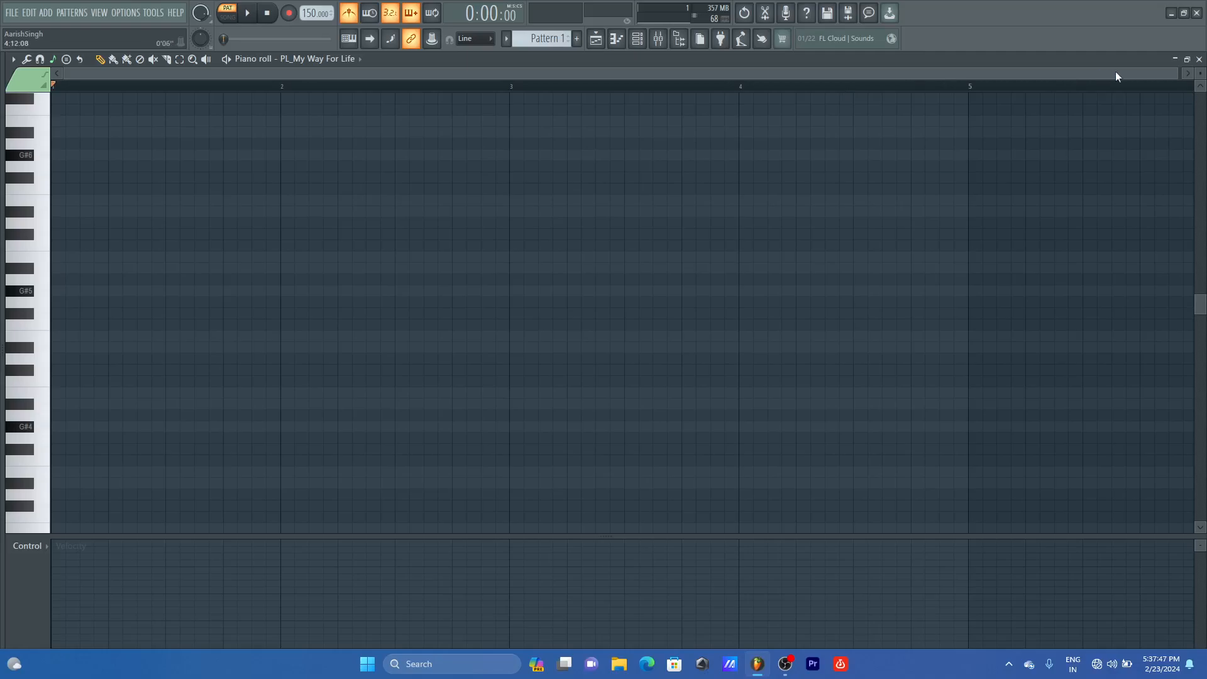
drag(1176, 74, 638, 88)
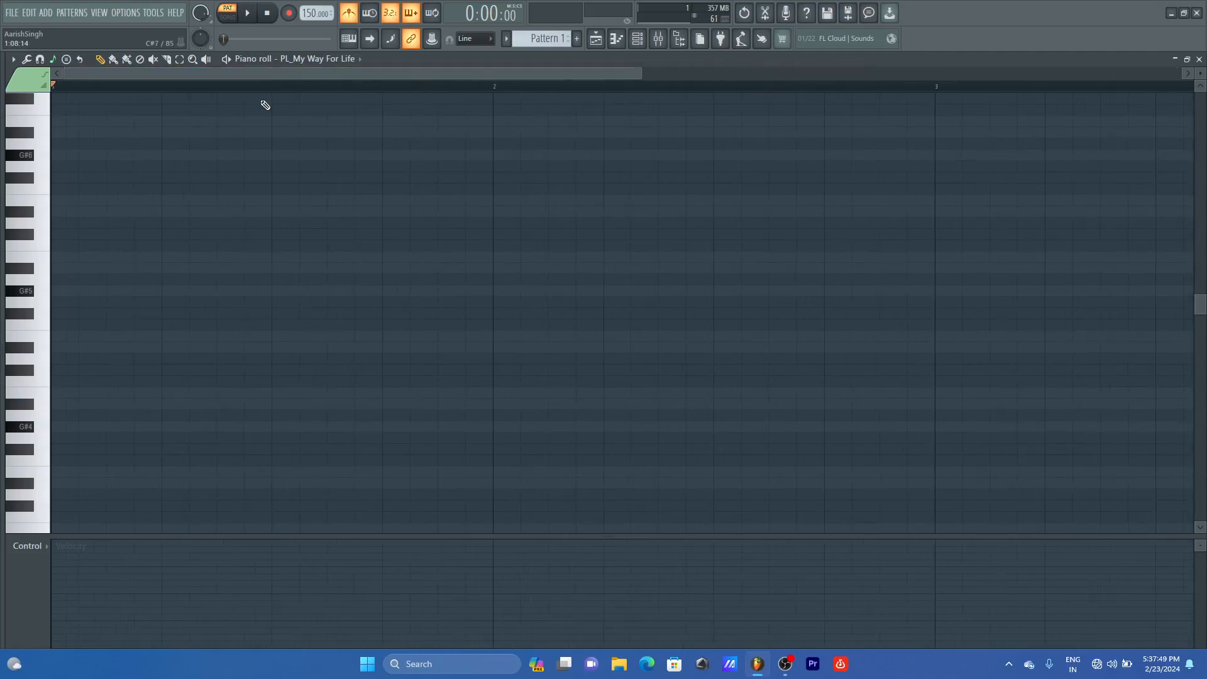
click(466, 39)
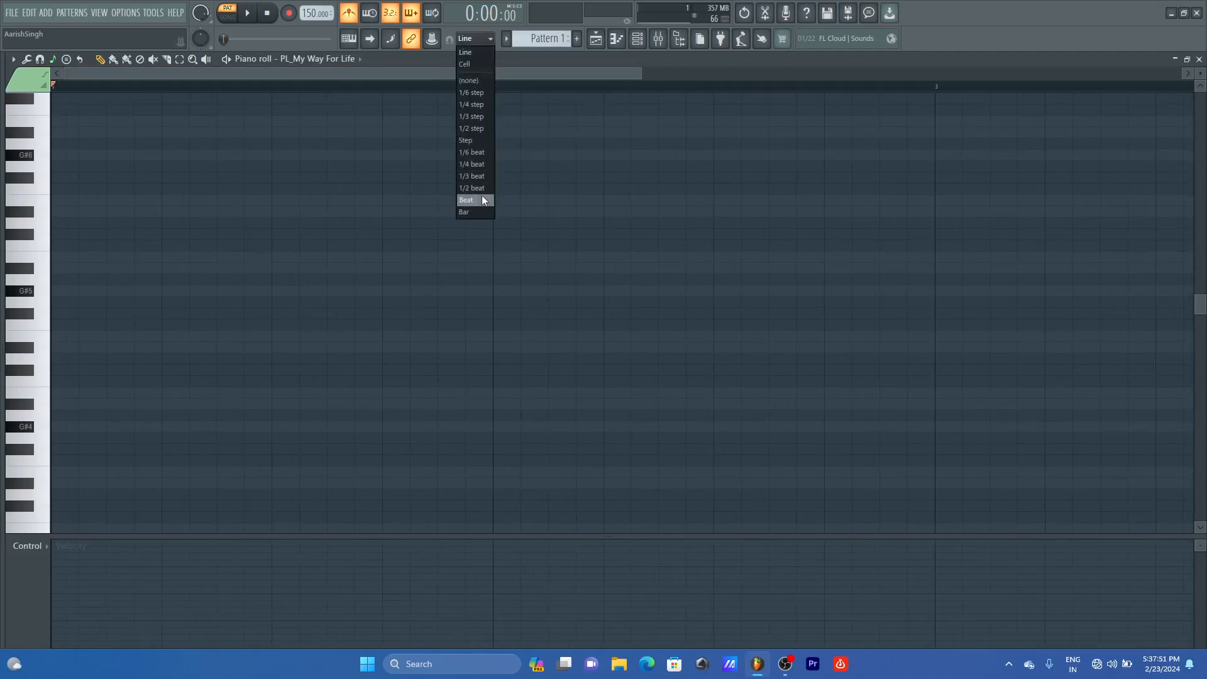
click(481, 198)
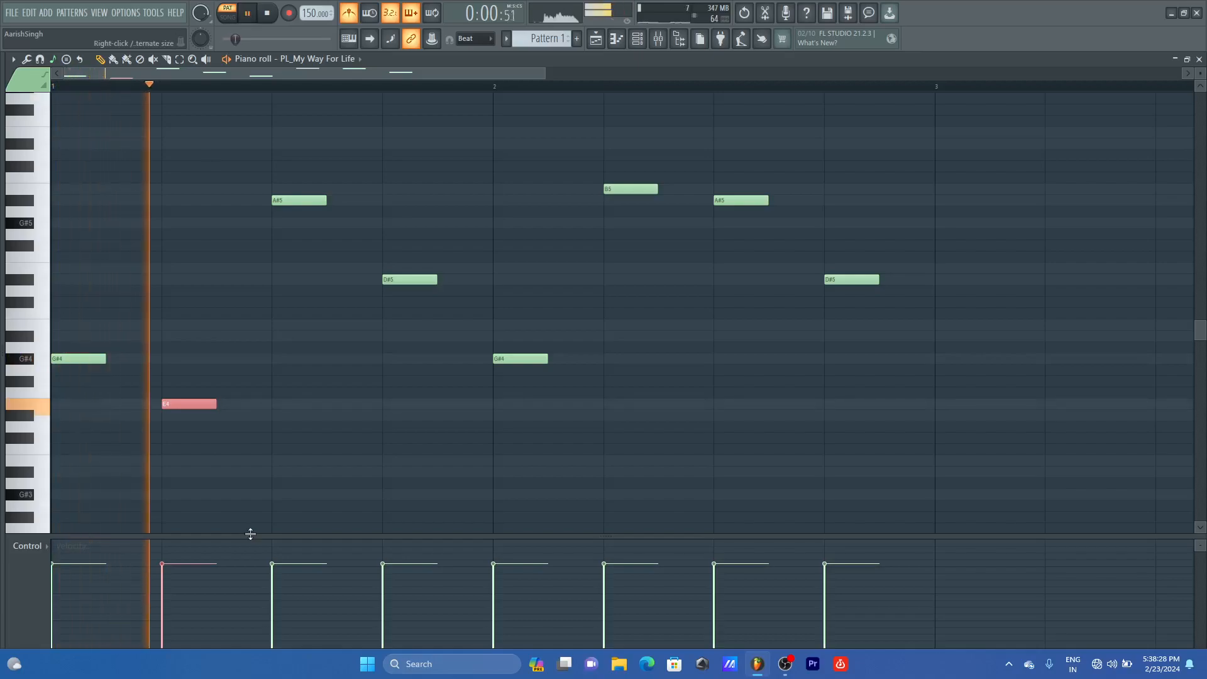
Step: Move bar 2's second note to E4 and its last note to B5, playing the pattern after each change
key(space)
drag(636, 188, 639, 402)
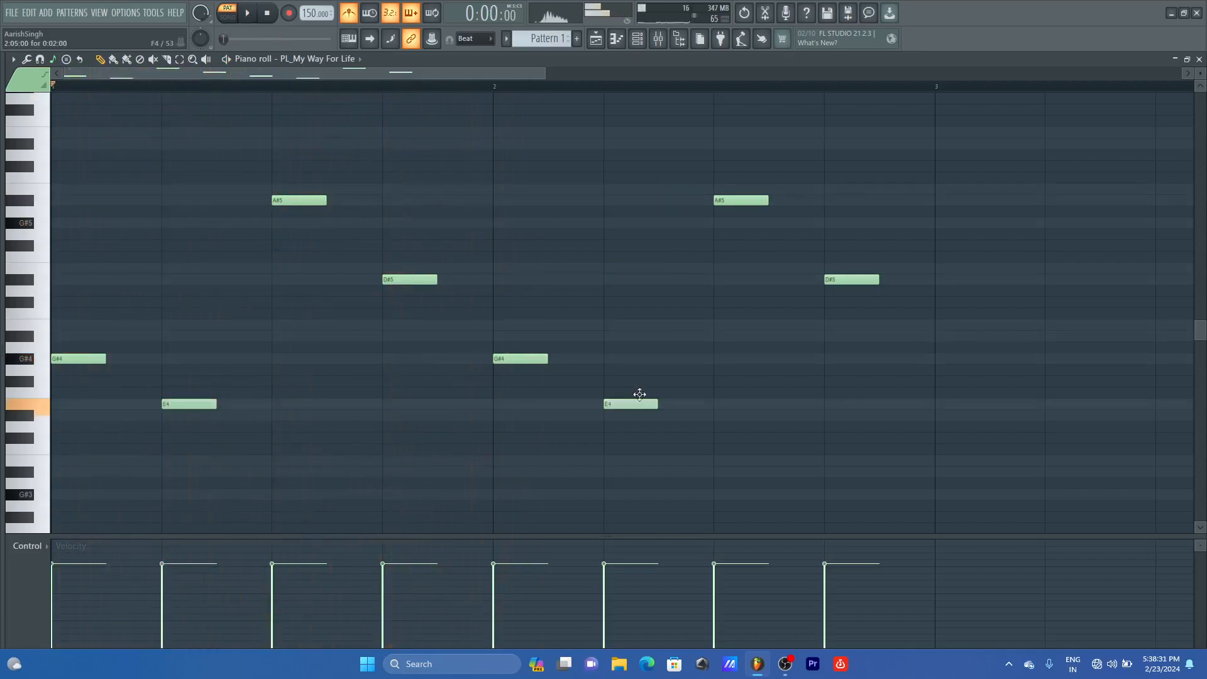
key(space)
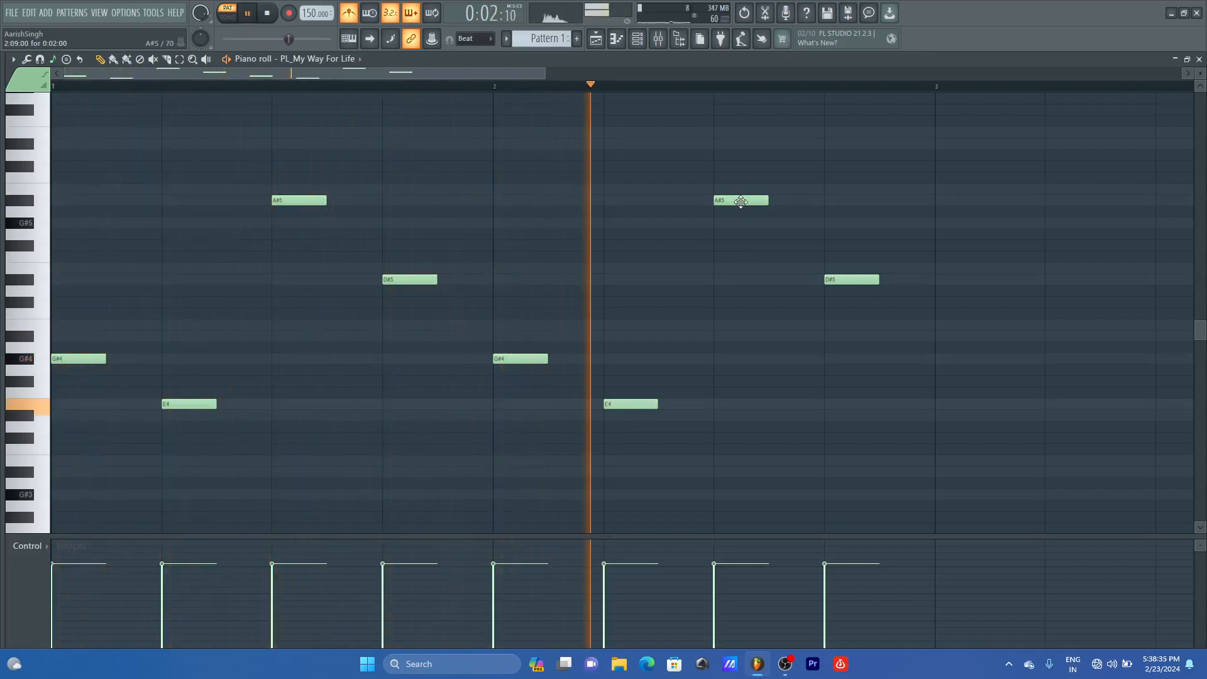
key(space)
drag(841, 279, 831, 188)
key(space)
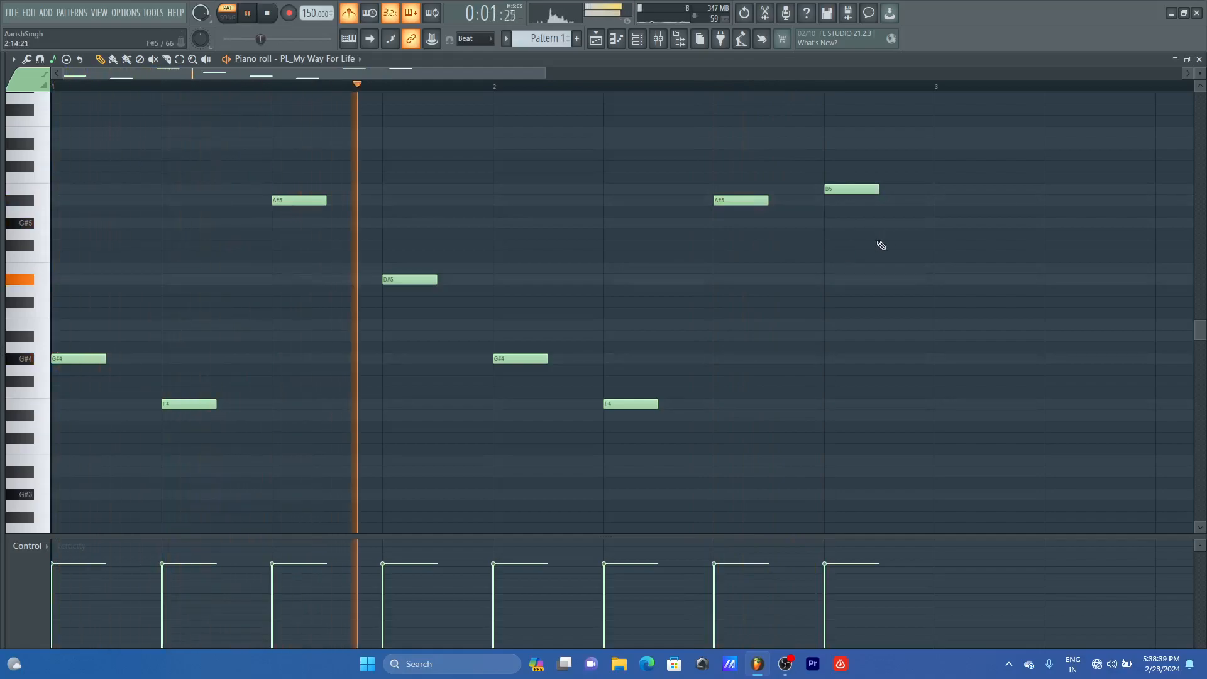
key(space)
Step: Duplicate the two-bar melody into bars 3 and 4
drag(545, 73, 711, 73)
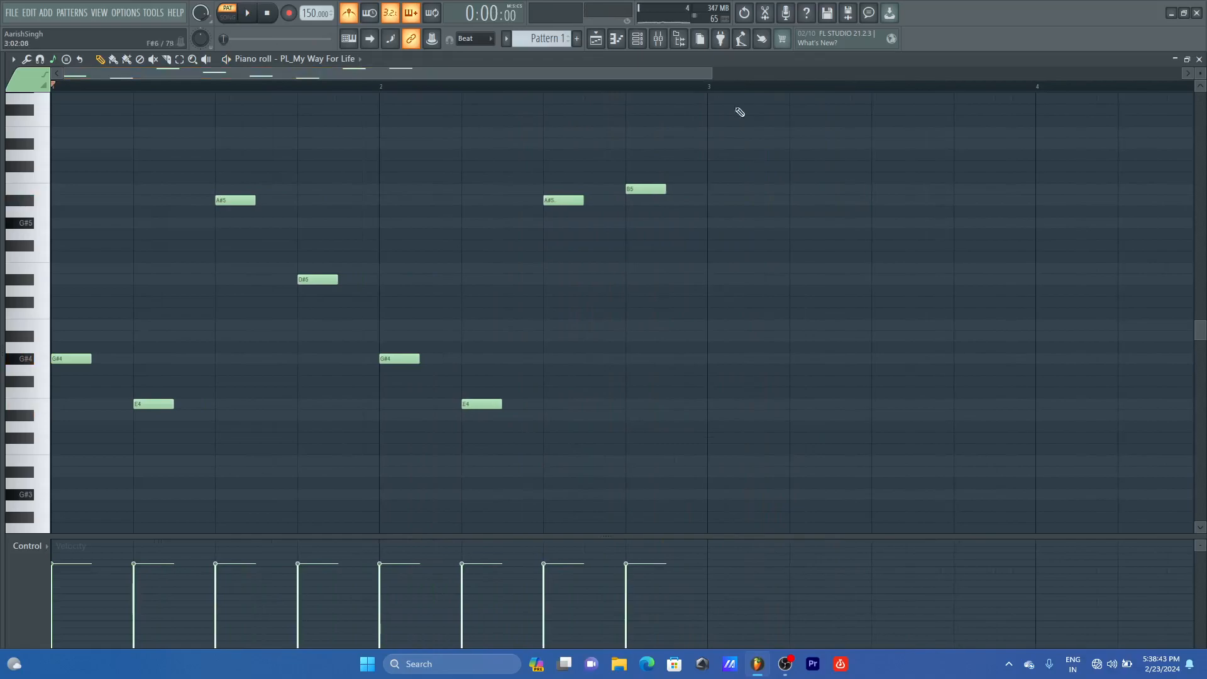
drag(706, 128, 76, 466)
drag(58, 361, 699, 366)
drag(549, 75, 859, 82)
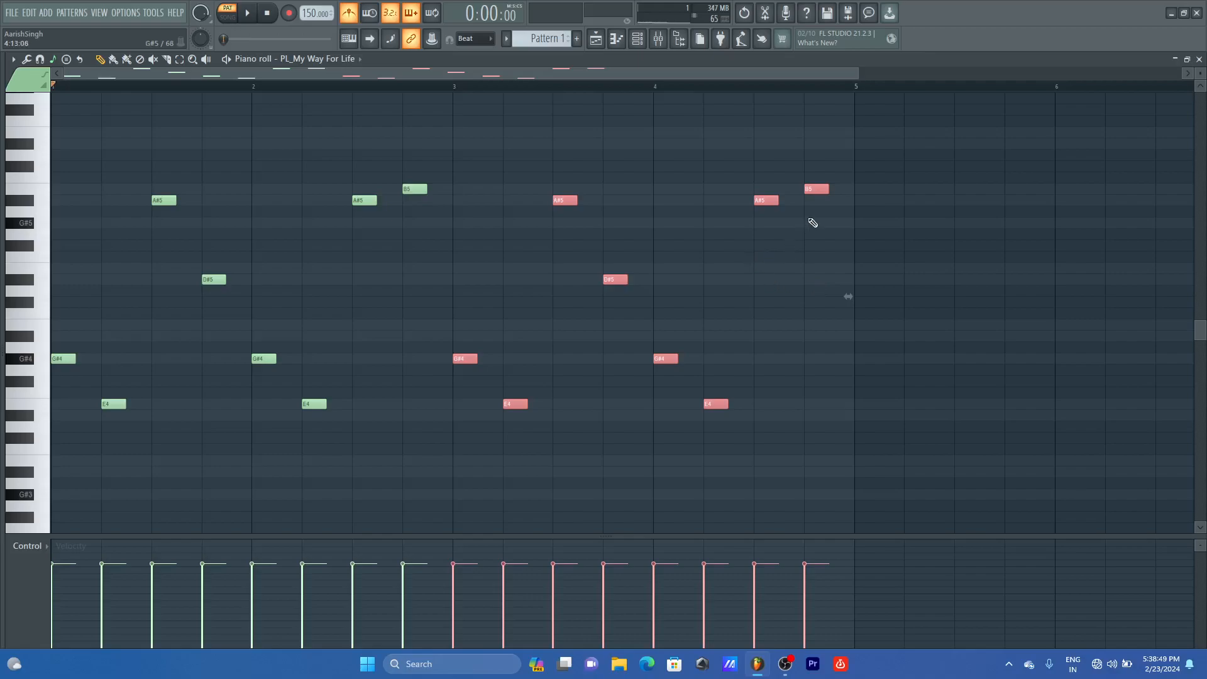
Step: Lower the last two notes of bar 4 to D#5 and E5, and play the pattern back
drag(830, 174, 779, 219)
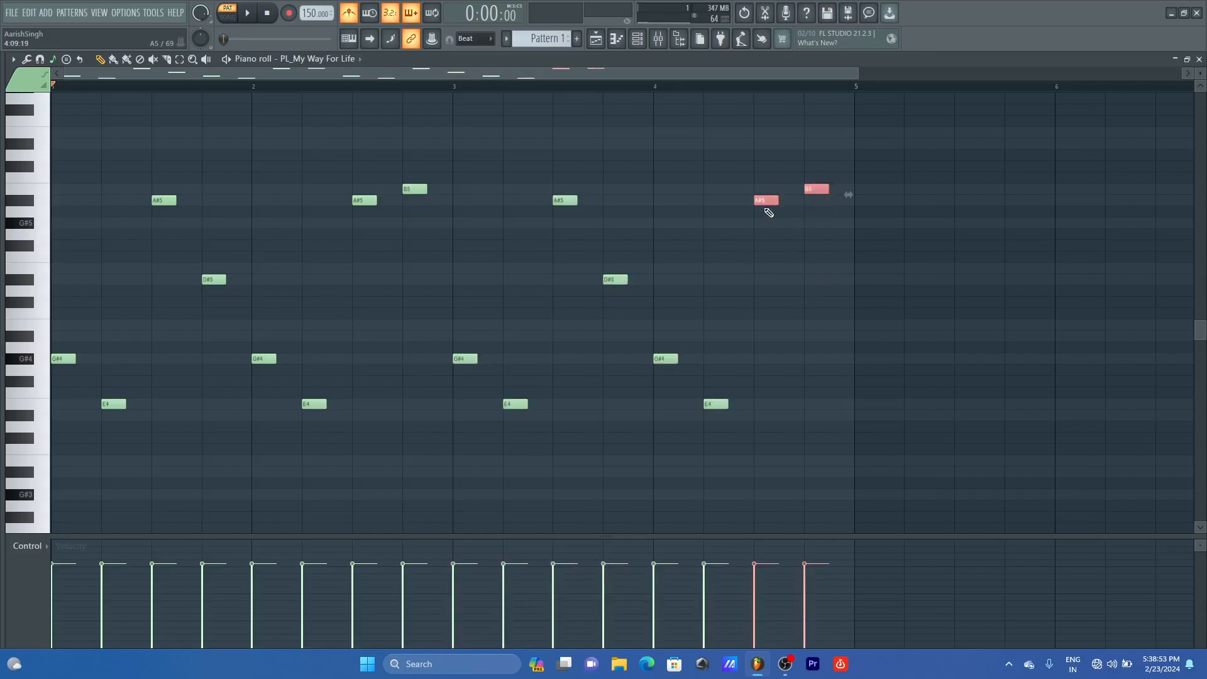
key(ctrl+s)
drag(764, 200, 764, 279)
key(space)
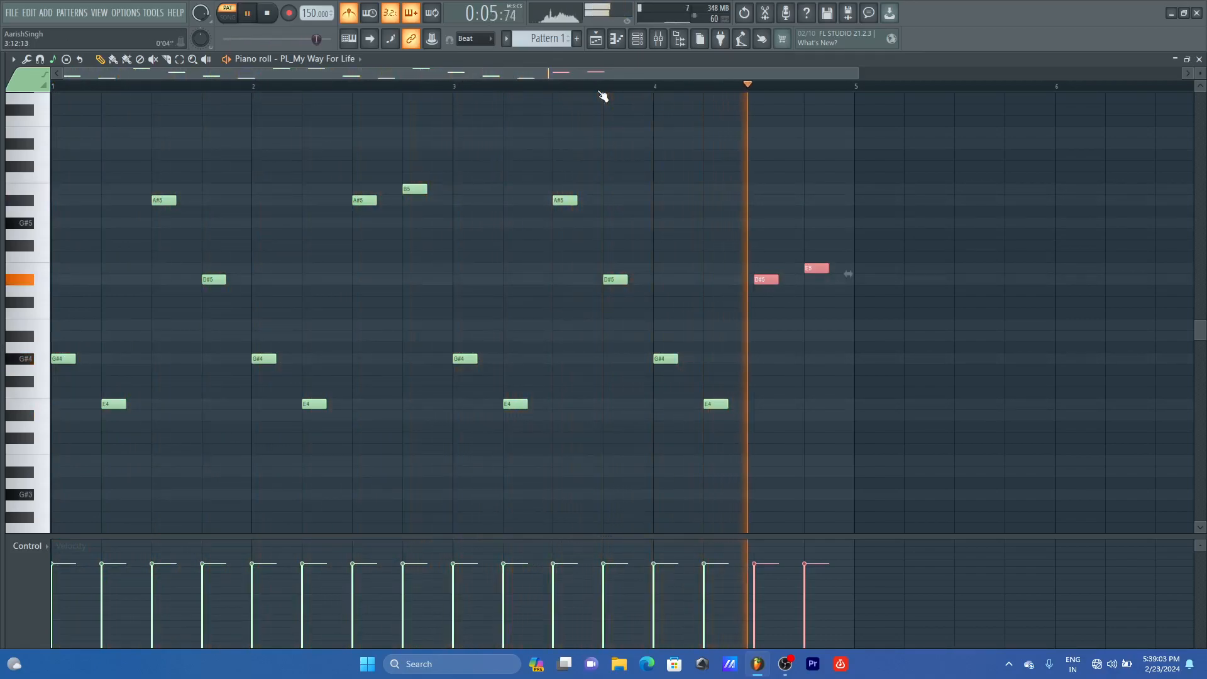
key(space)
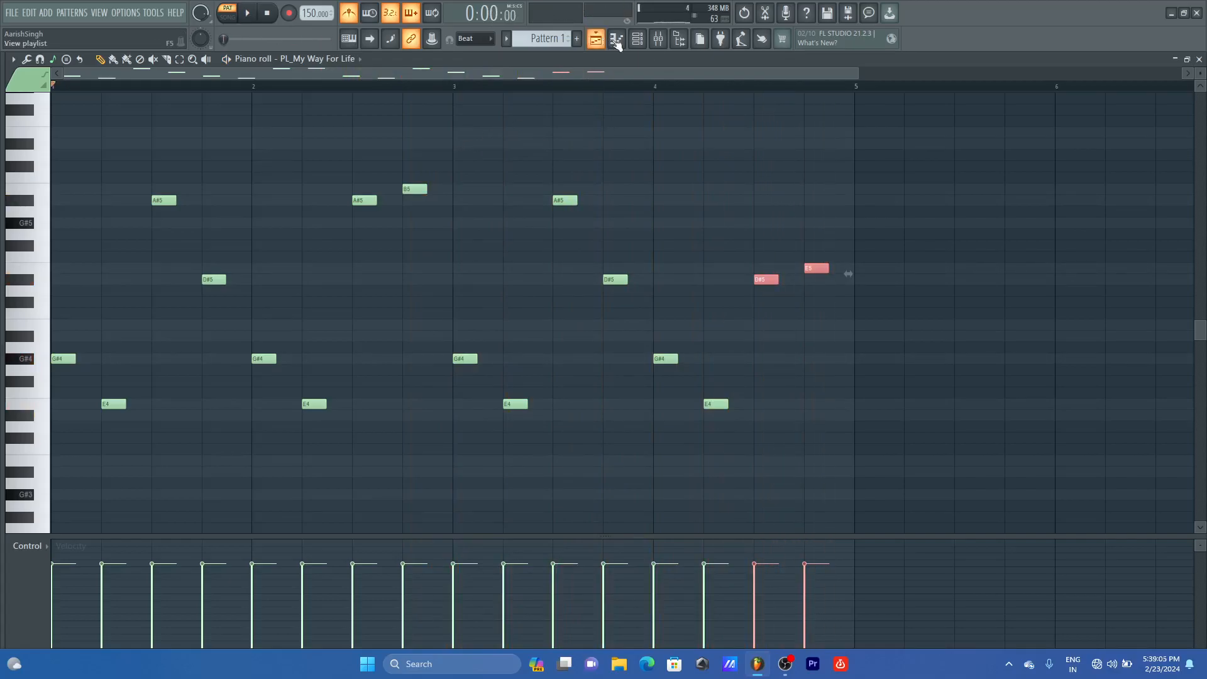
Step: Load the PL_Solo preset into the melody's Serum instance and audition the pattern with it
click(637, 38)
click(557, 191)
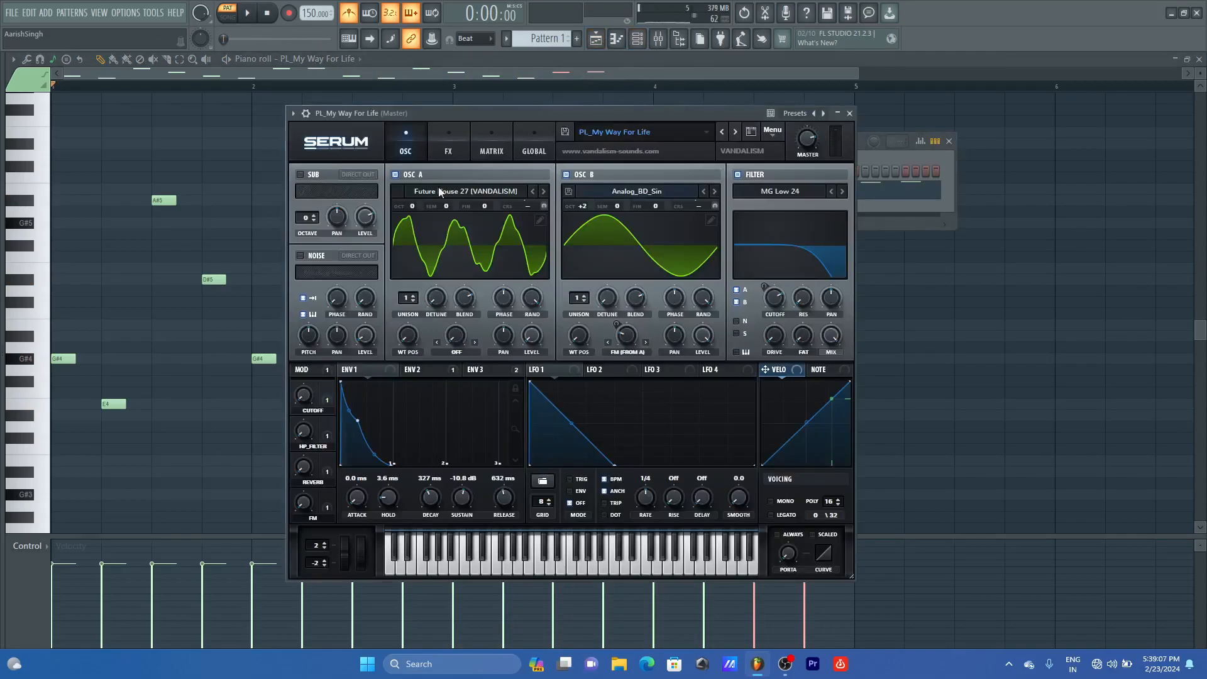
mouse_move(47, 242)
drag(202, 106, 655, 117)
key(space)
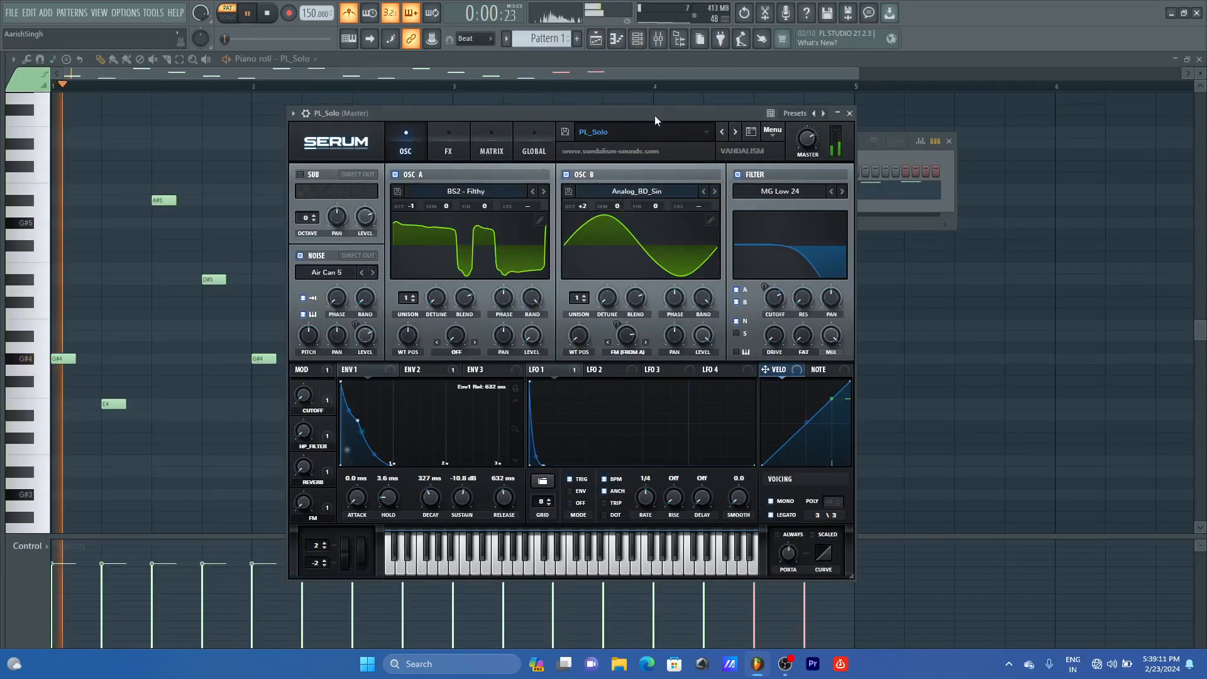
key(space)
Step: Make all melody notes legato using a temporary E5 guide note at the start of bar 5, remove that note, and play the pattern
click(571, 75)
click(860, 268)
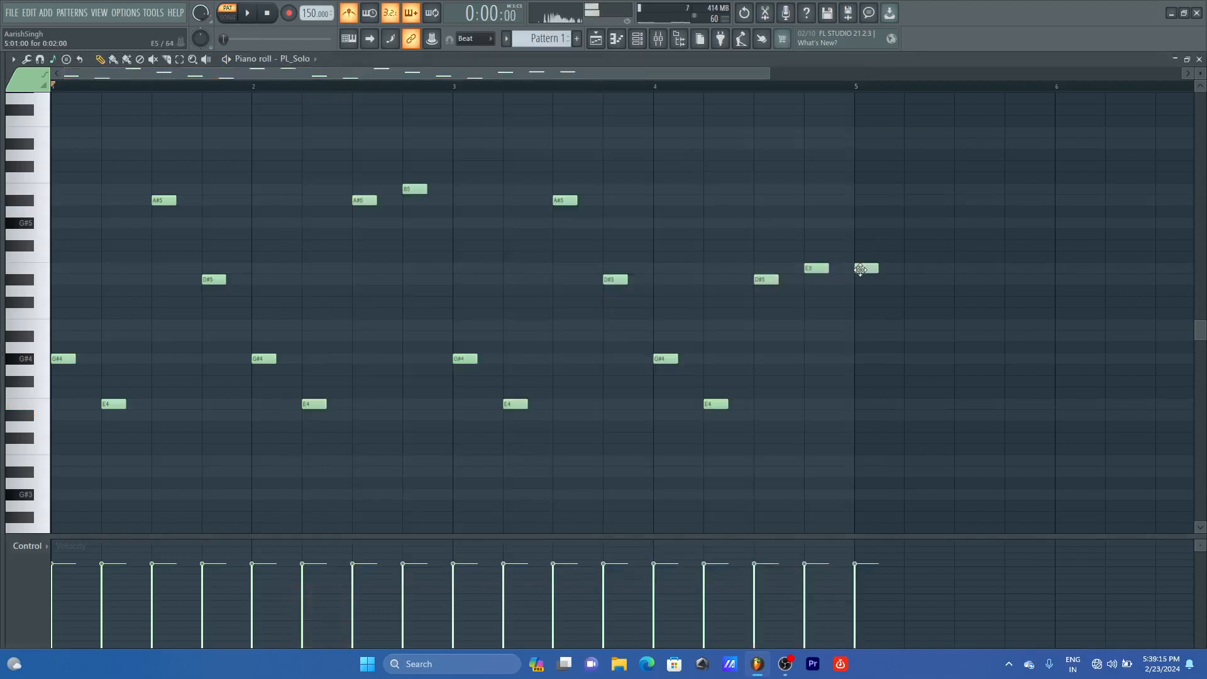
key(ctrl+l)
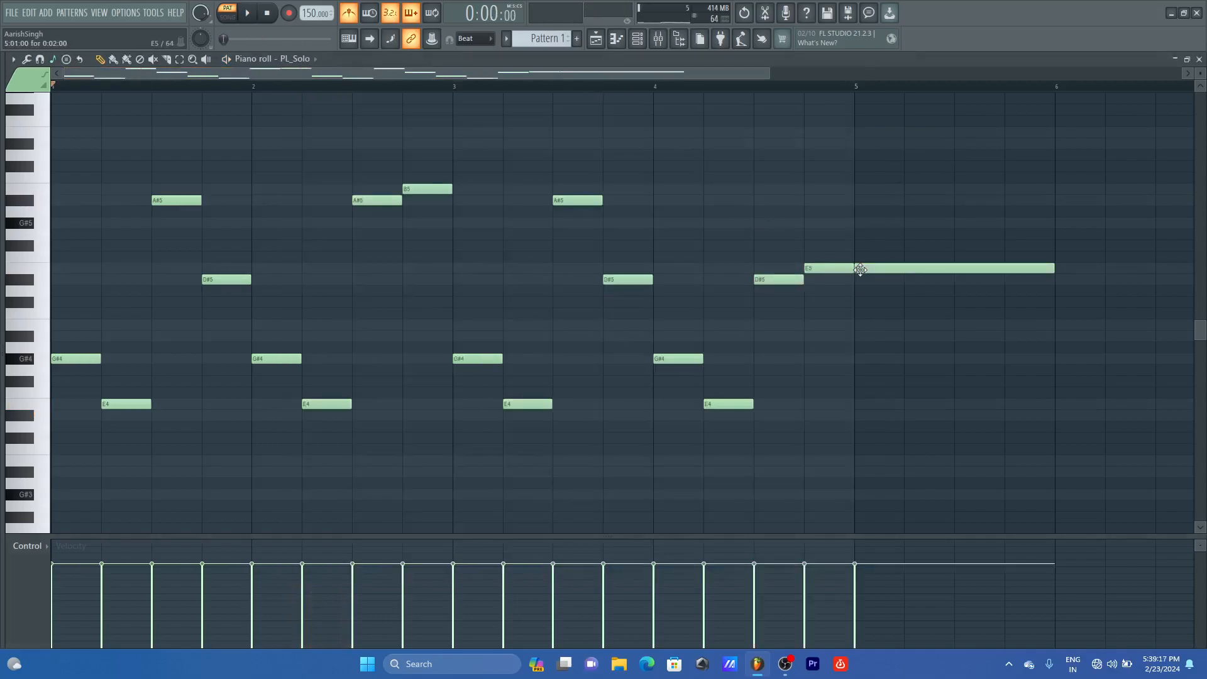
right_click(860, 269)
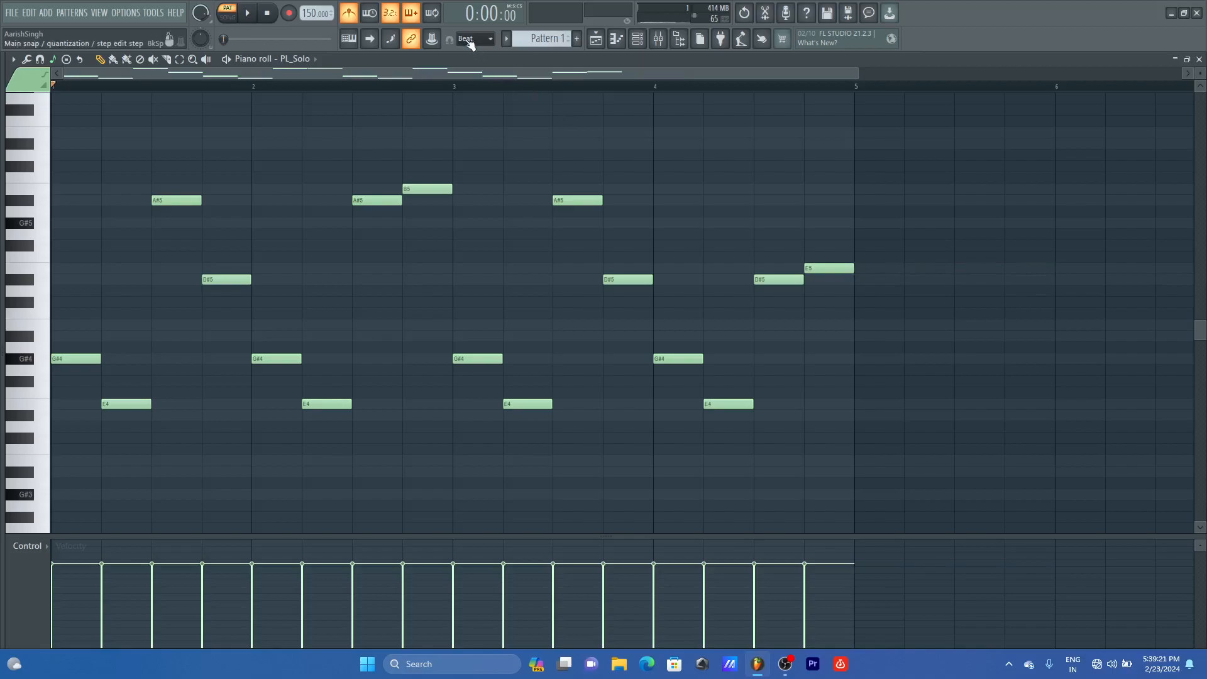
key(space)
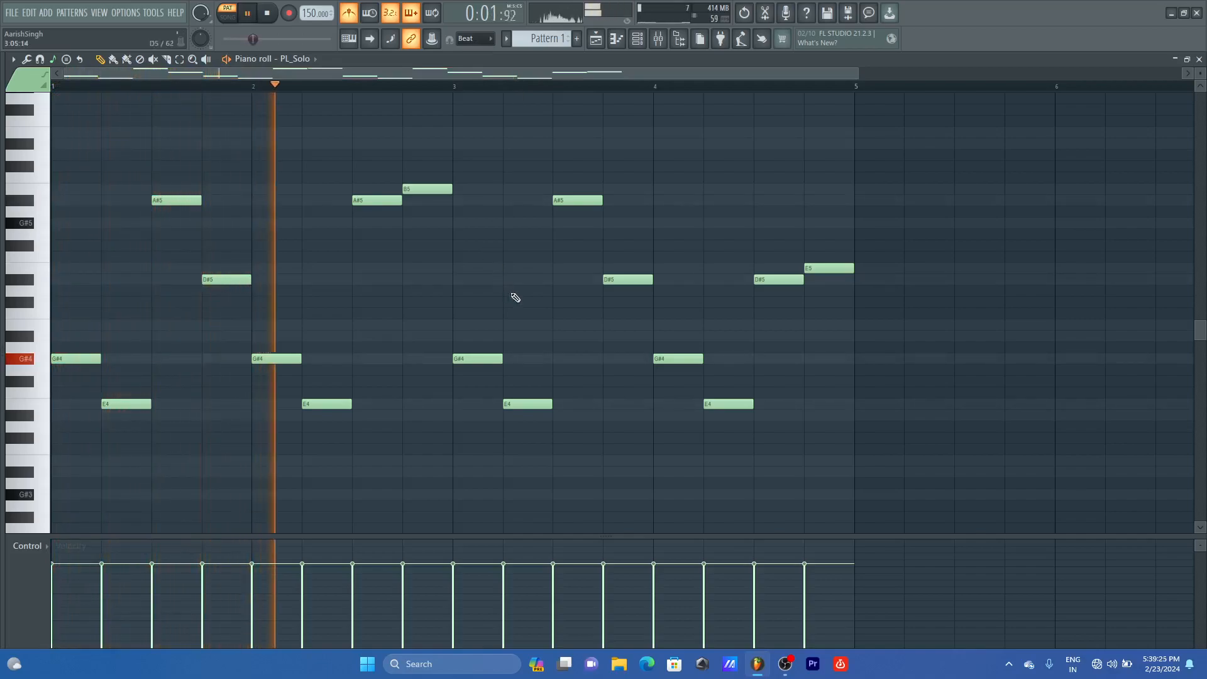
key(space)
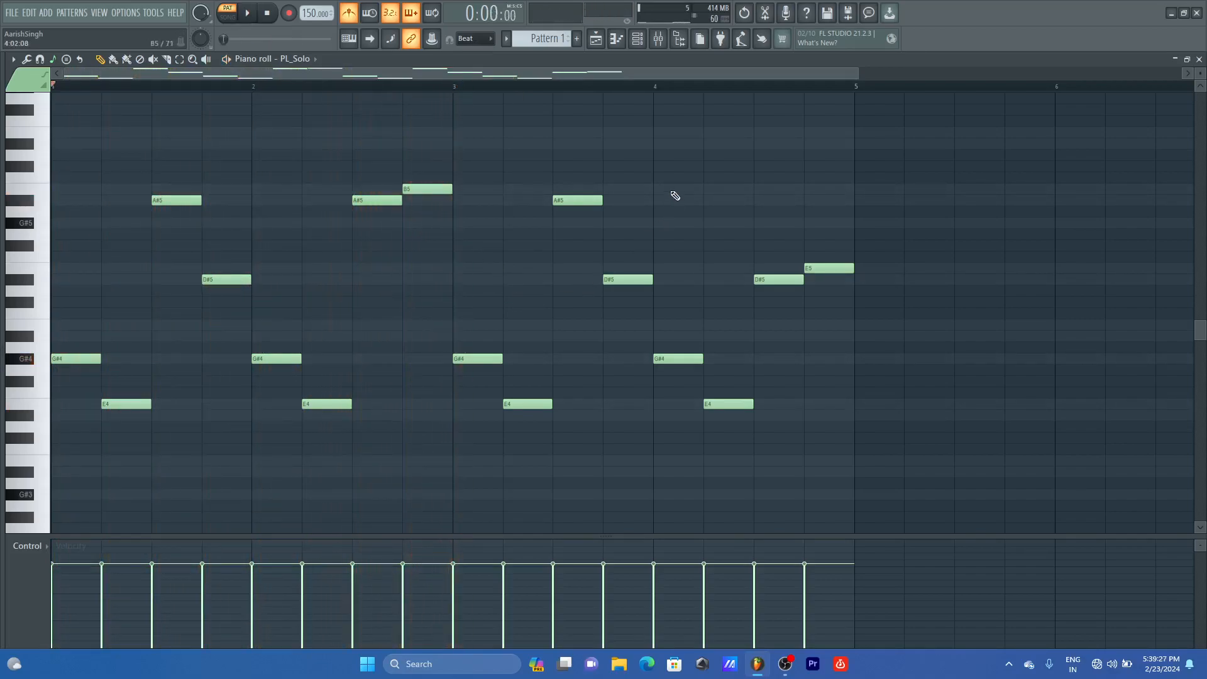
Step: Randomize the velocities of the melody notes in bipolar mode and play the pattern
key(alt+r)
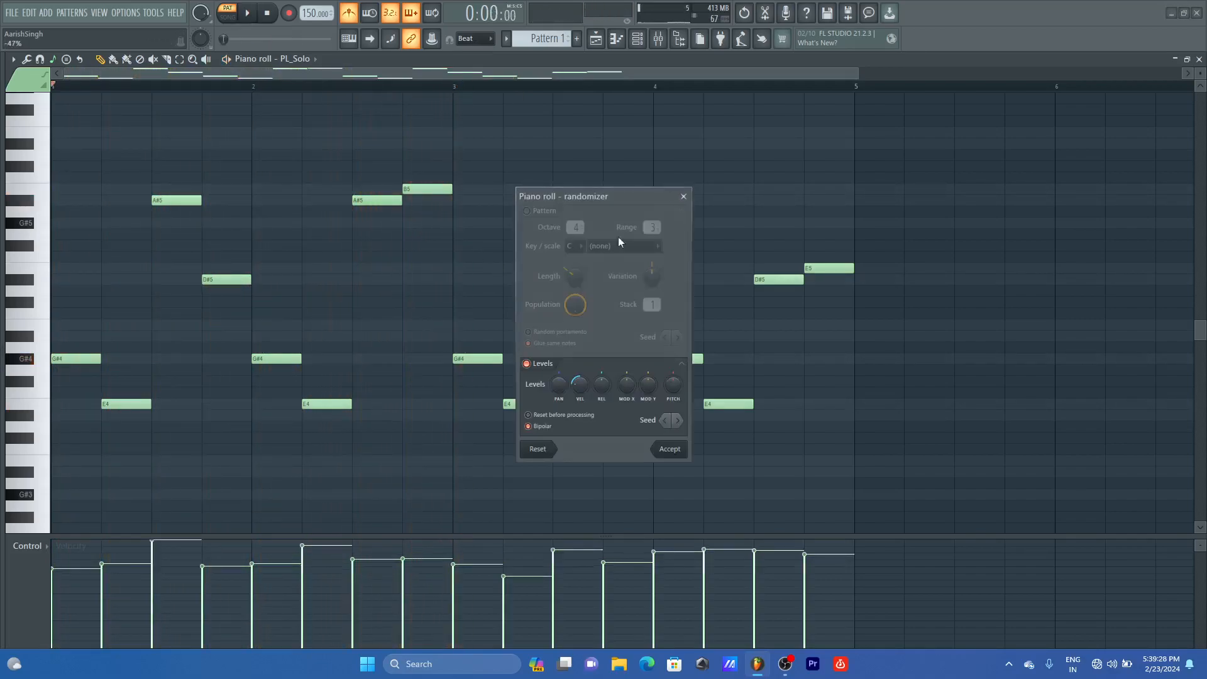
click(666, 447)
key(space)
key(F6)
key(space)
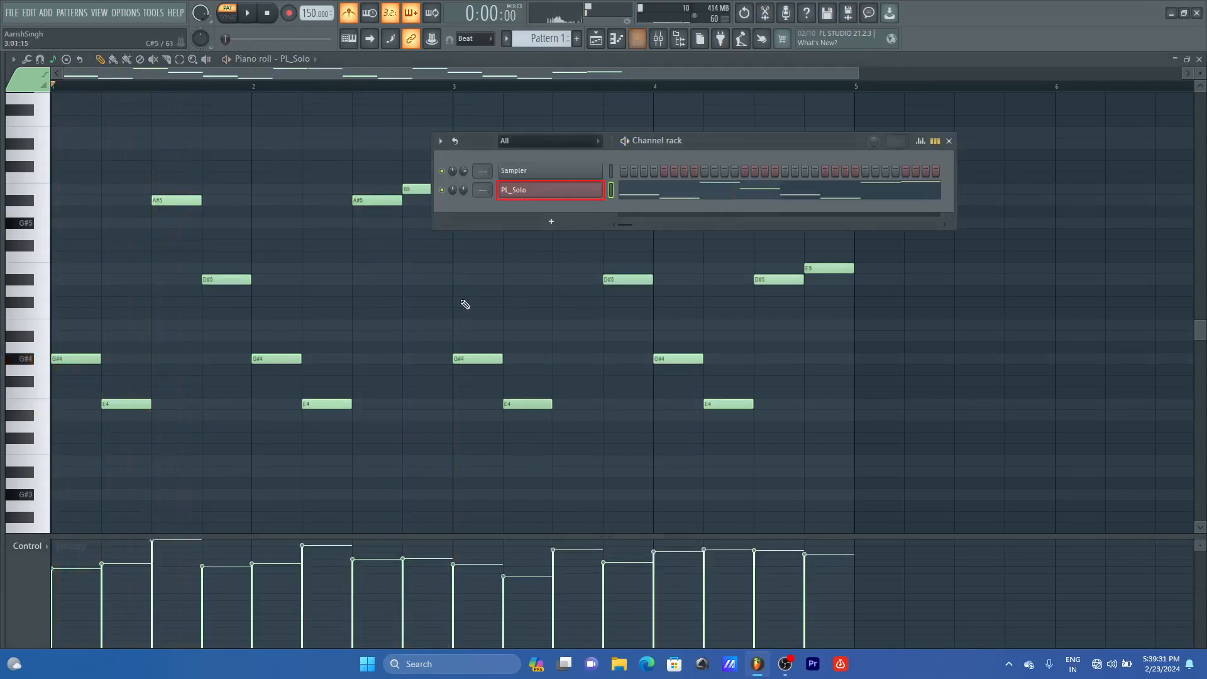
Step: Load the SY_Background Synth preset from the Shocking Hybrid Trap For Serum 3 synth folder onto the melody channel and audition it
key(alt+F8)
click(60, 284)
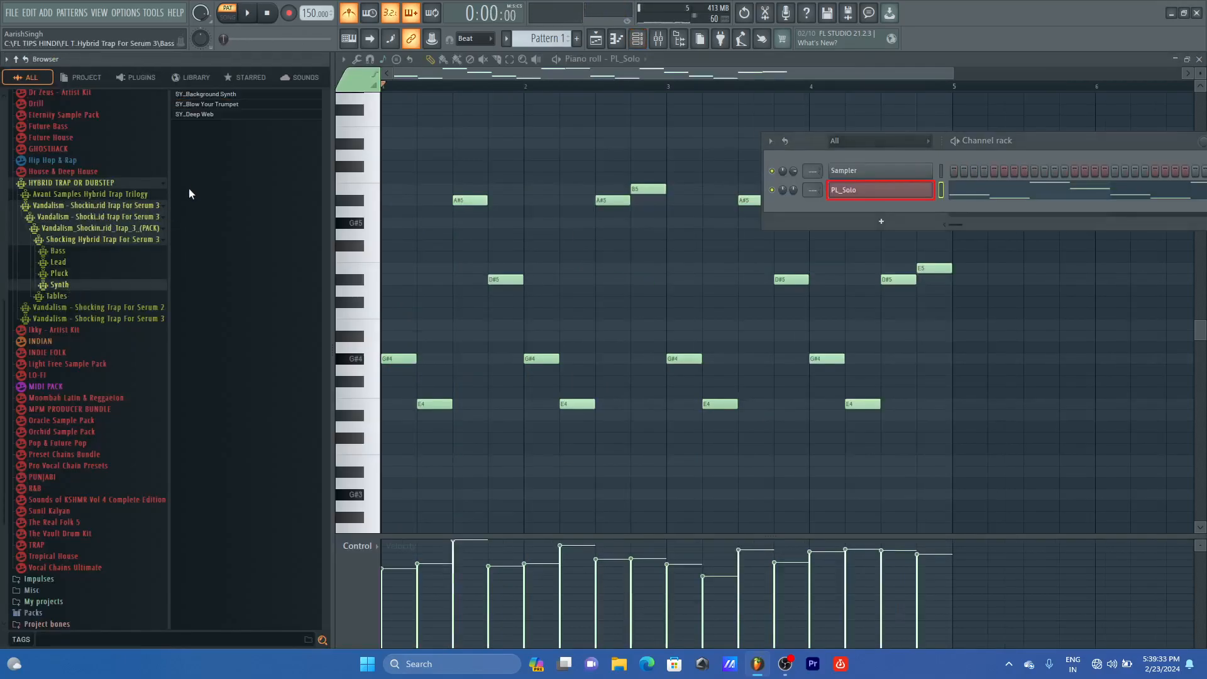
key(alt+F8)
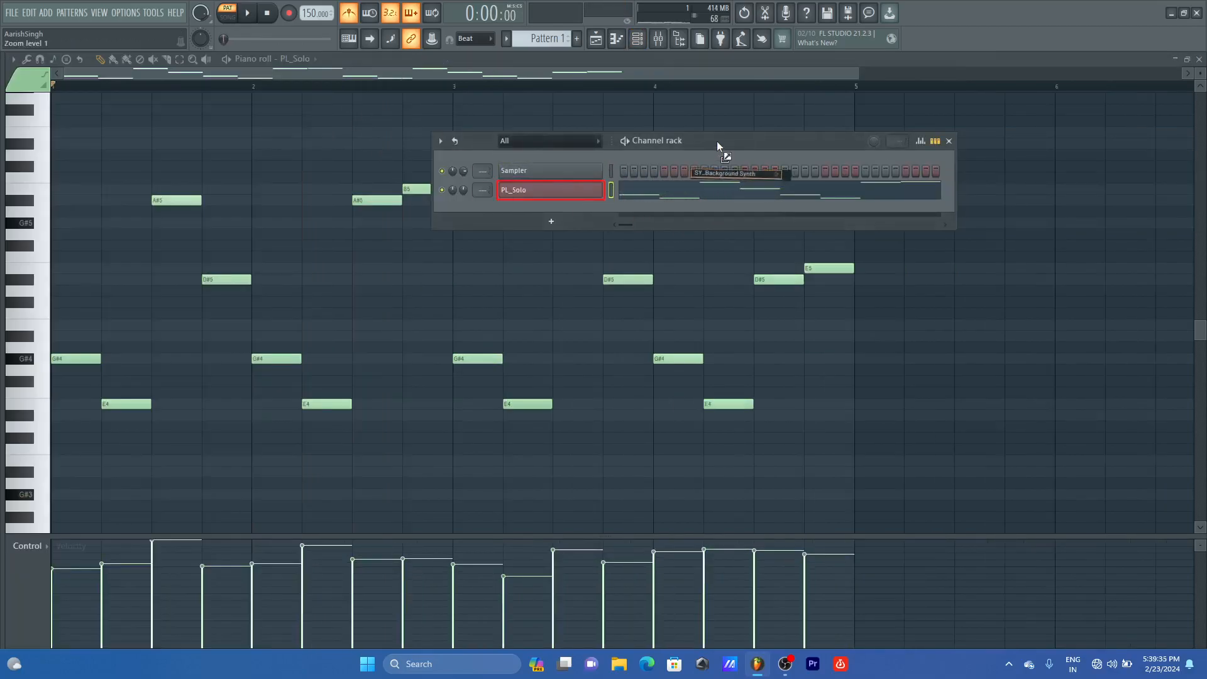
key(alt+F8)
click(230, 101)
drag(230, 101, 599, 191)
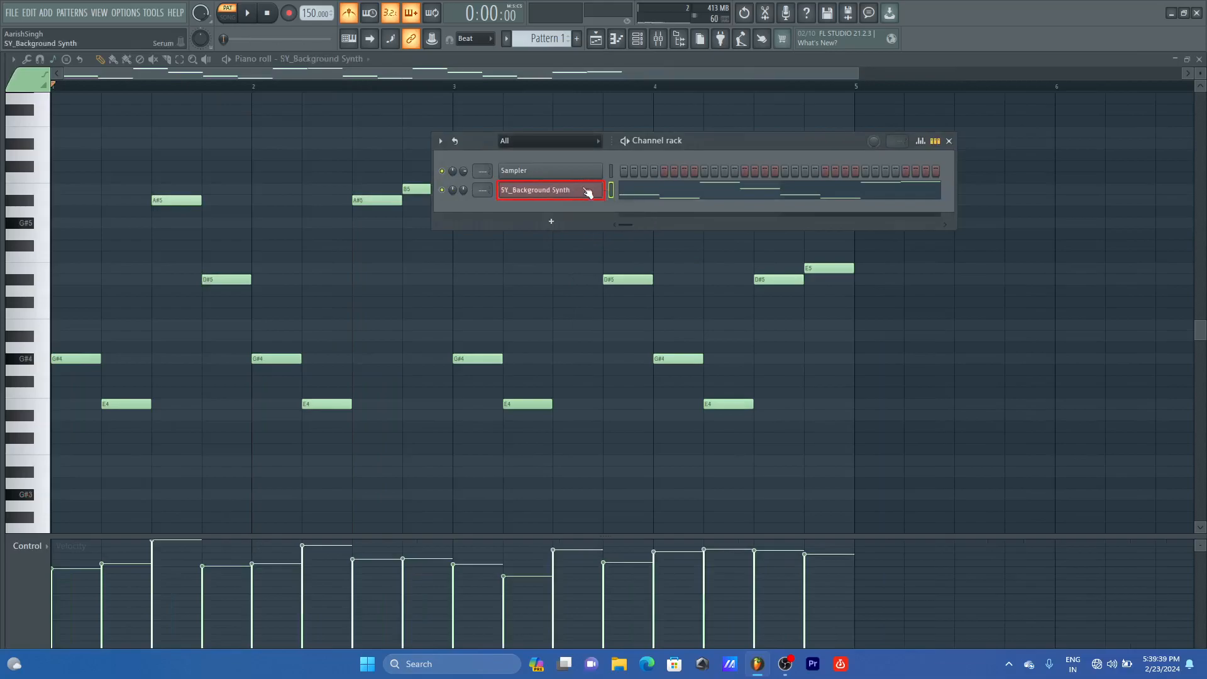
click(557, 202)
key(space)
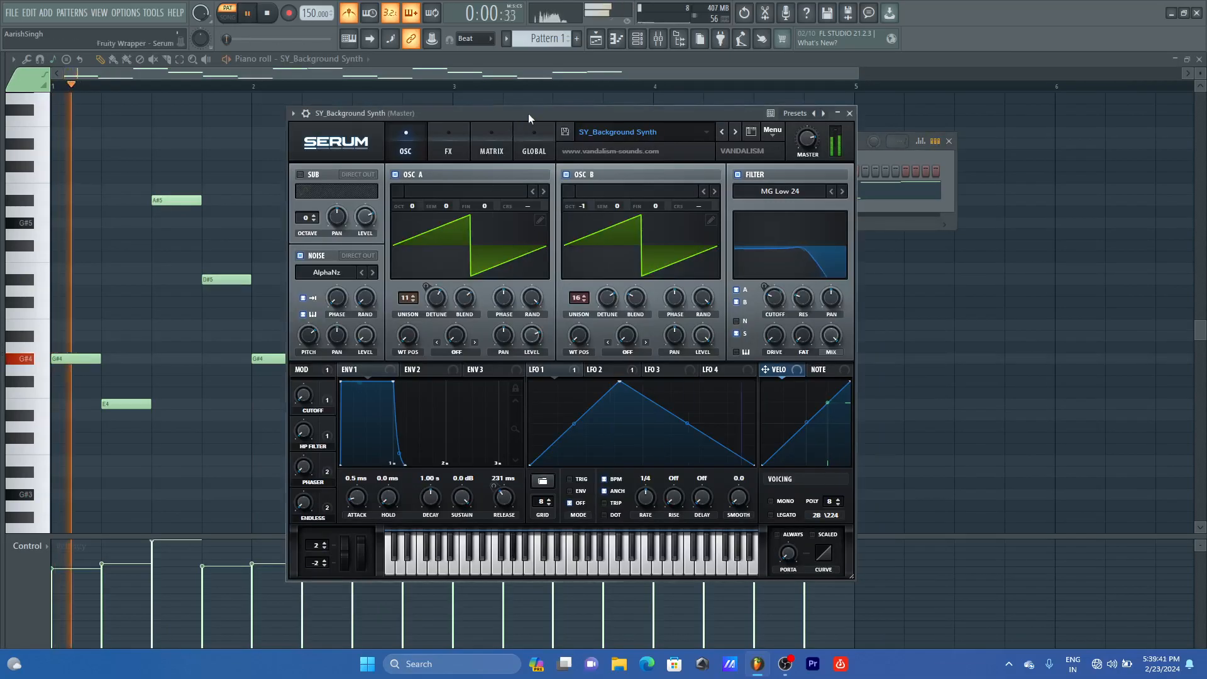
mouse_move(2, 184)
key(space)
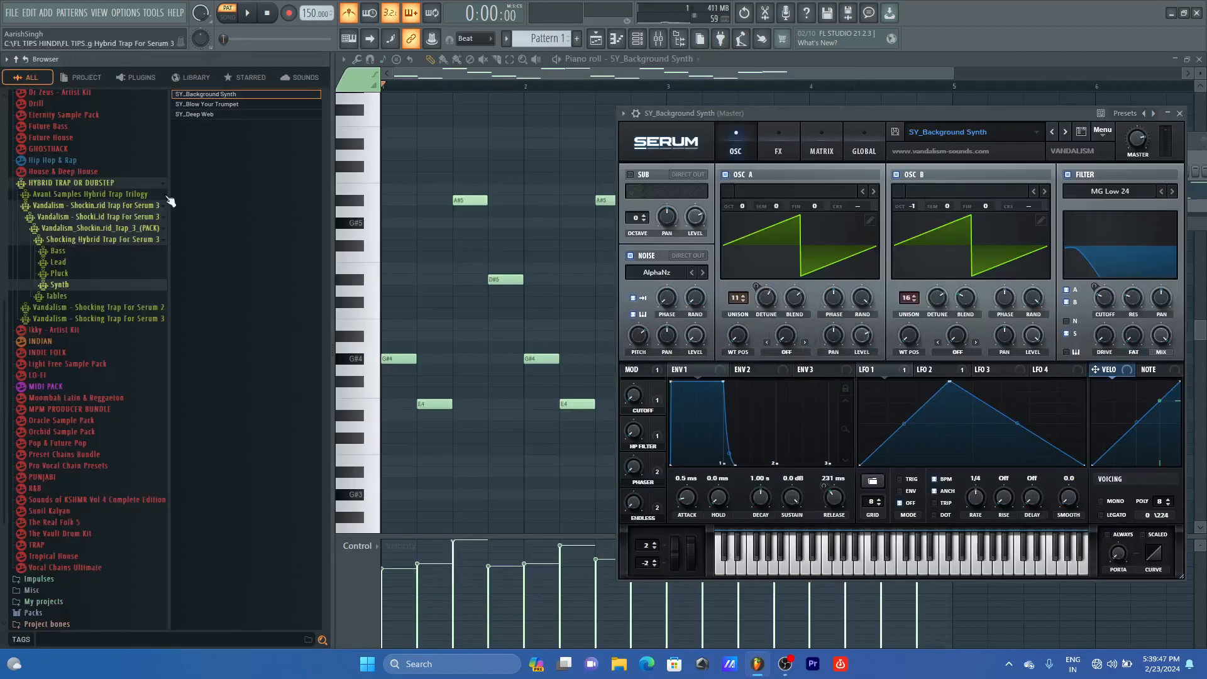
Step: Load the SY_Deep Web preset into the melody's Serum, transpose all melody notes up one octave, and play the pattern
drag(189, 117, 780, 251)
click(1180, 113)
key(ctrl+Up)
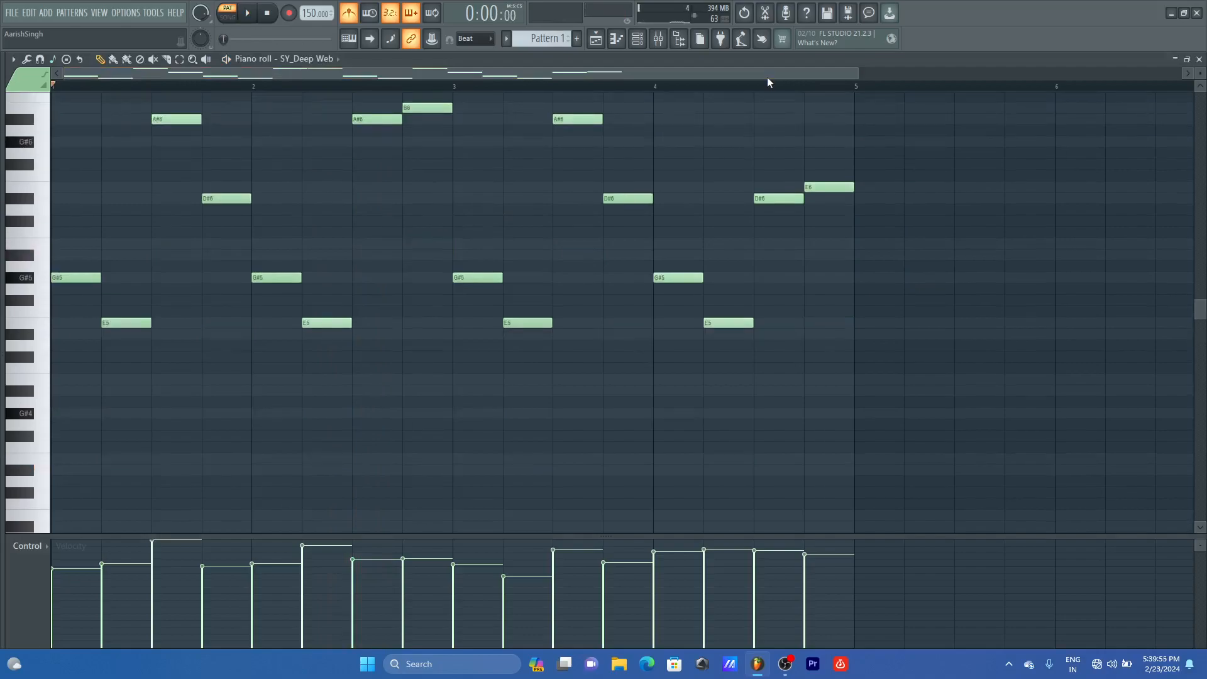
scroll(818, 176, up, 3)
key(space)
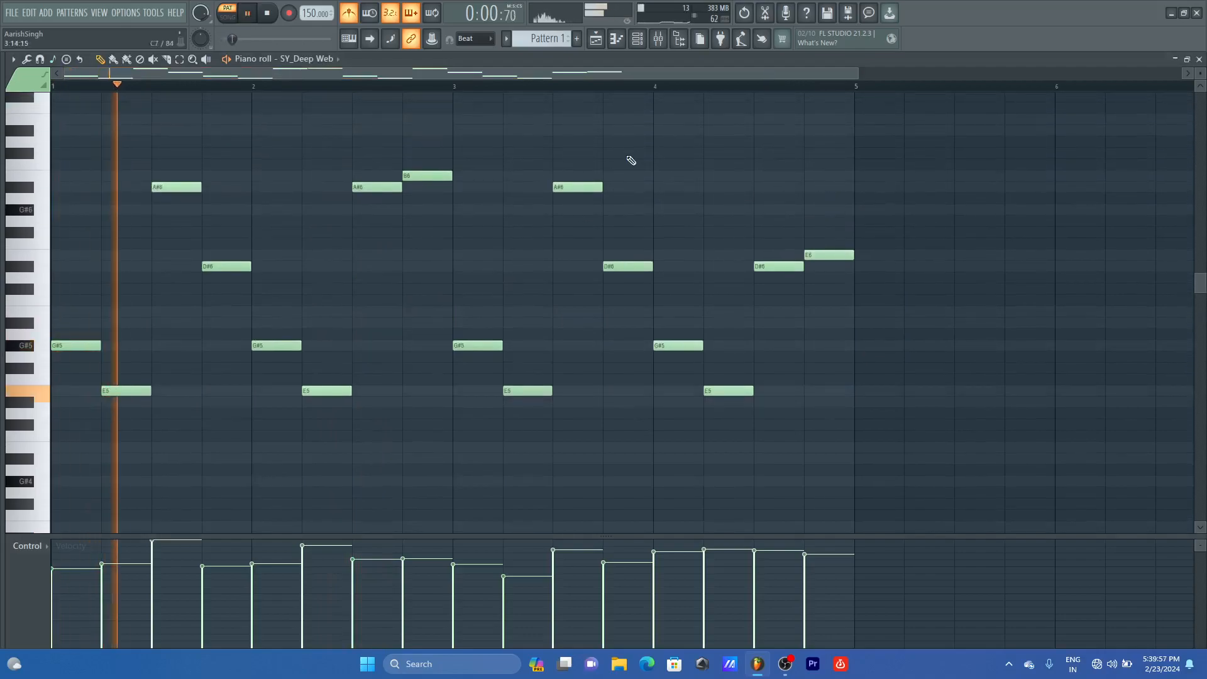
Step: Place Pattern 1 at bar 1 on Track 1 of the playlist and duplicate it seven times to fill 32 bars
click(641, 42)
click(597, 41)
key(space)
mouse_move(0, 134)
drag(68, 111, 239, 120)
key(ctrl+b)
key(ctrl+b)
key(ctrl+b)
key(ctrl+b)
key(ctrl+b)
key(ctrl+b)
key(ctrl+b)
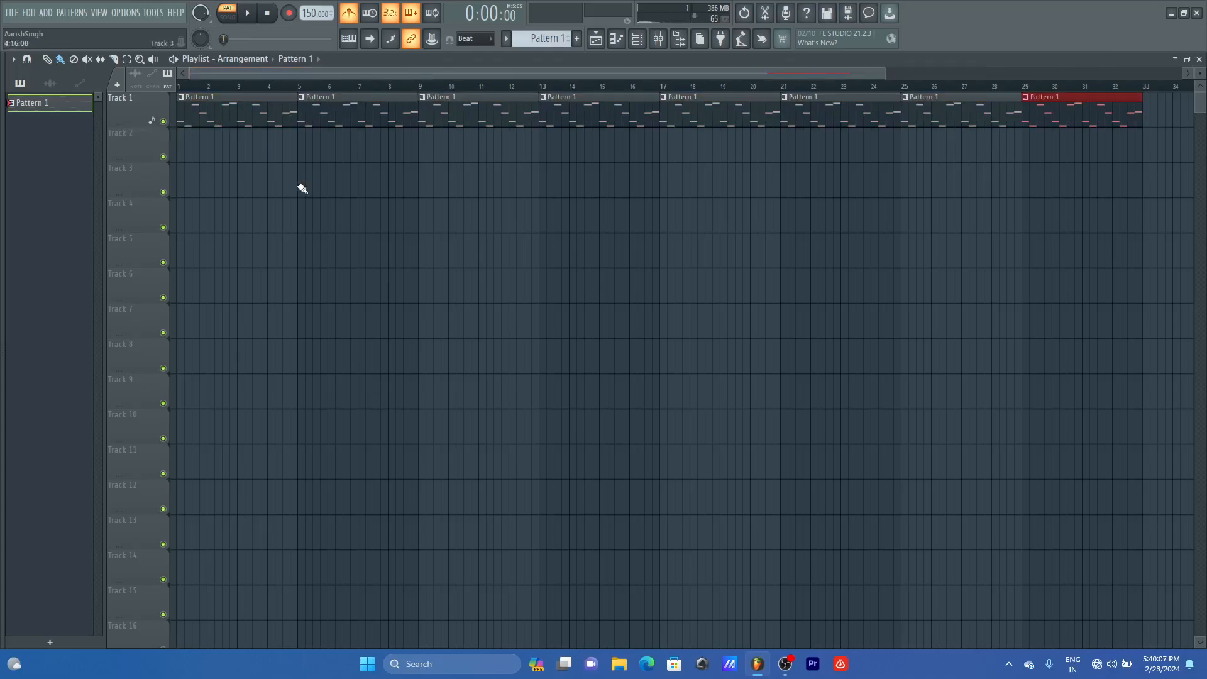
Step: Clone the SY_Deep Web channel to create a second Serum instance
mouse_move(2, 255)
click(637, 39)
right_click(543, 198)
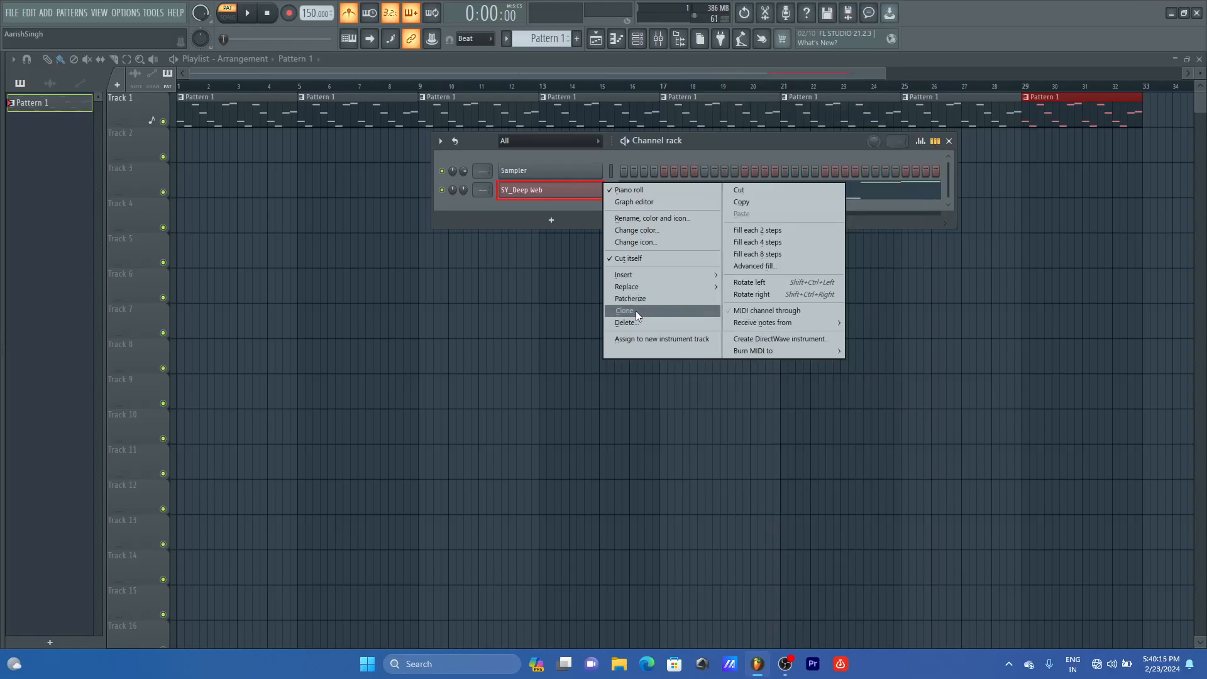
click(636, 311)
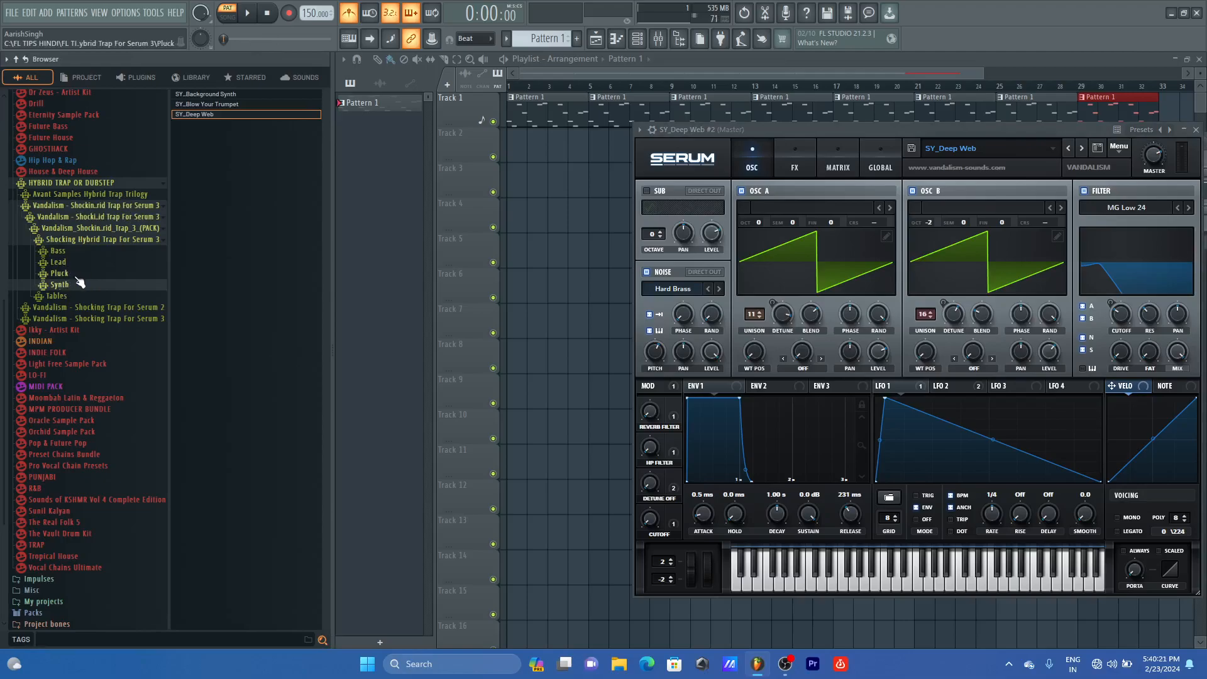
Step: Try LD_Bikini Madness on the cloned Serum, and replace it with SY_Contaminated Ground from the Shocking Trap For Serum 2 synth presets
click(59, 262)
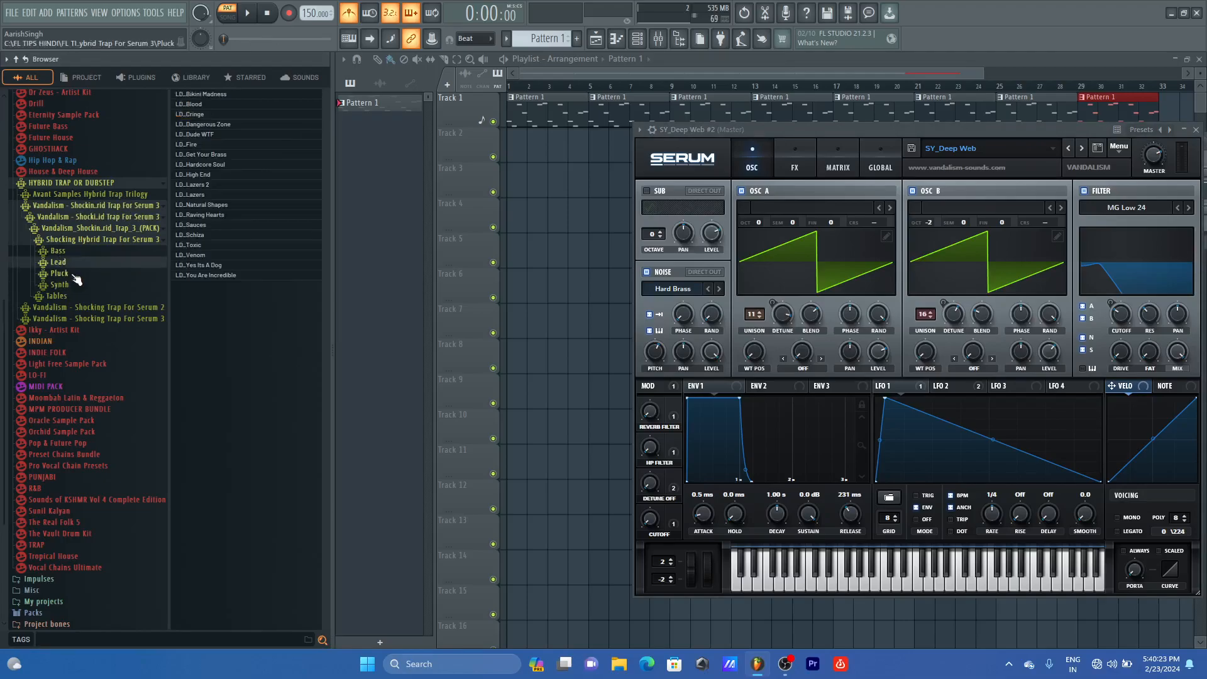
drag(246, 113, 503, 176)
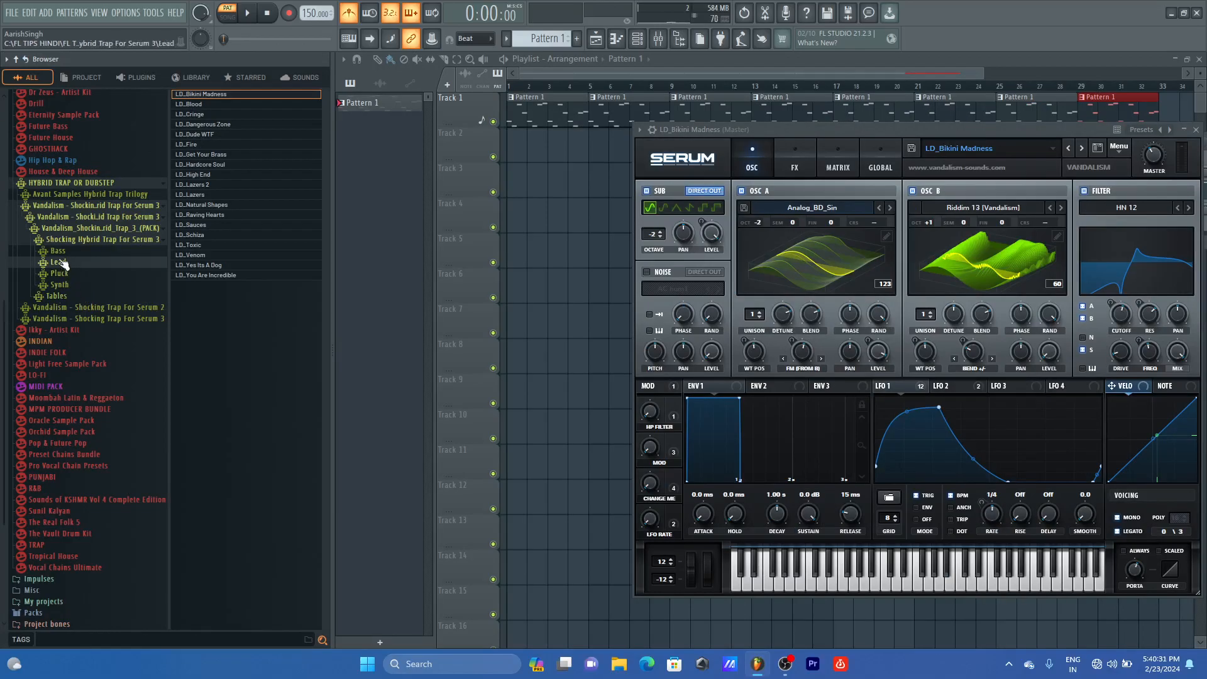
click(57, 241)
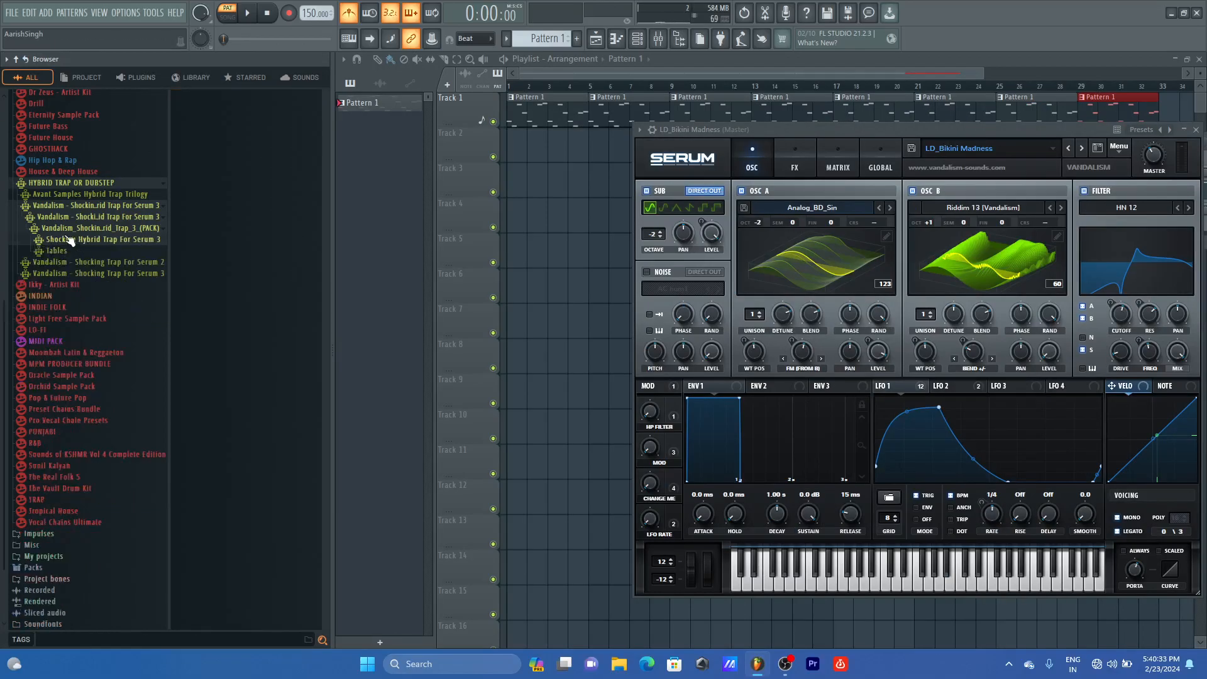
click(60, 230)
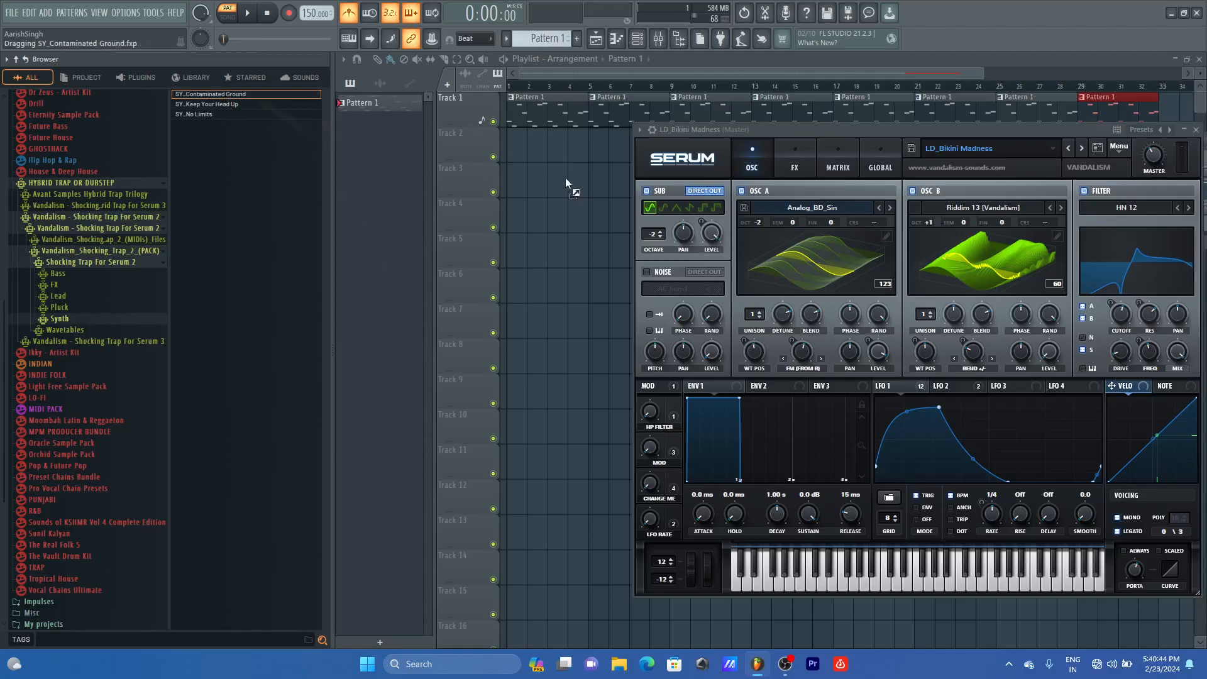
drag(564, 177, 672, 130)
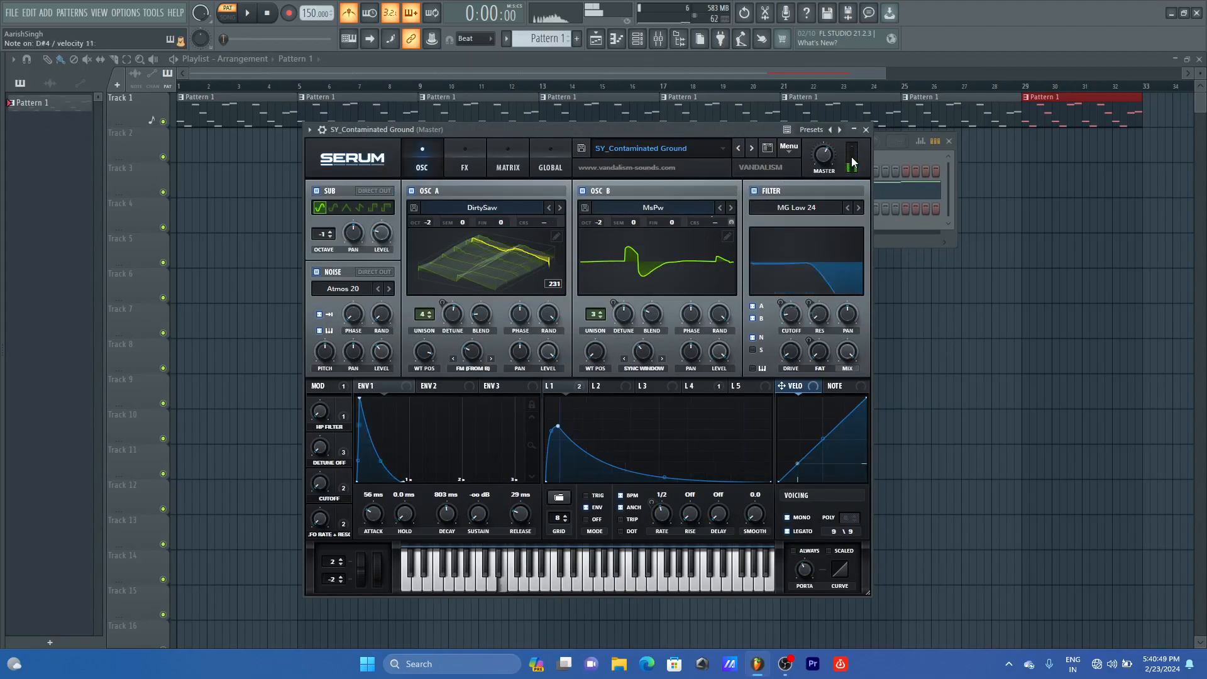
click(866, 129)
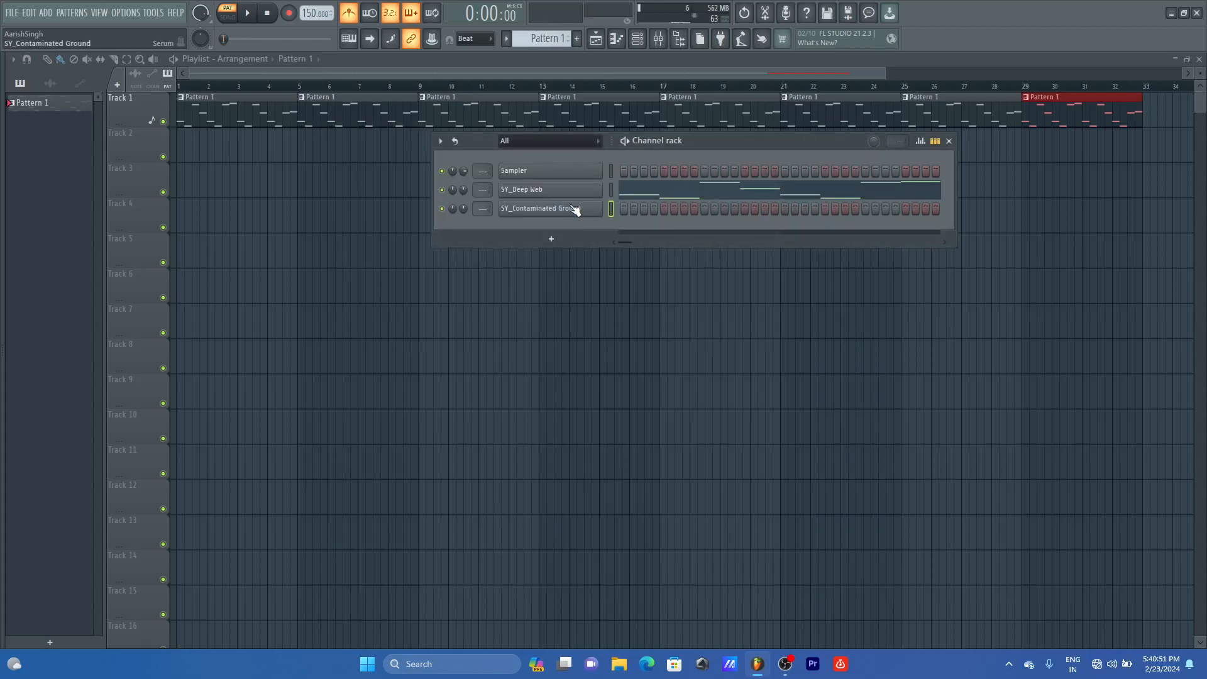
Step: Add an E7 note on beat 2 of bar 1 in the SY_Contaminated Ground piano roll and play it against the melody
key(F7)
key(space)
click(113, 393)
key(space)
key(space)
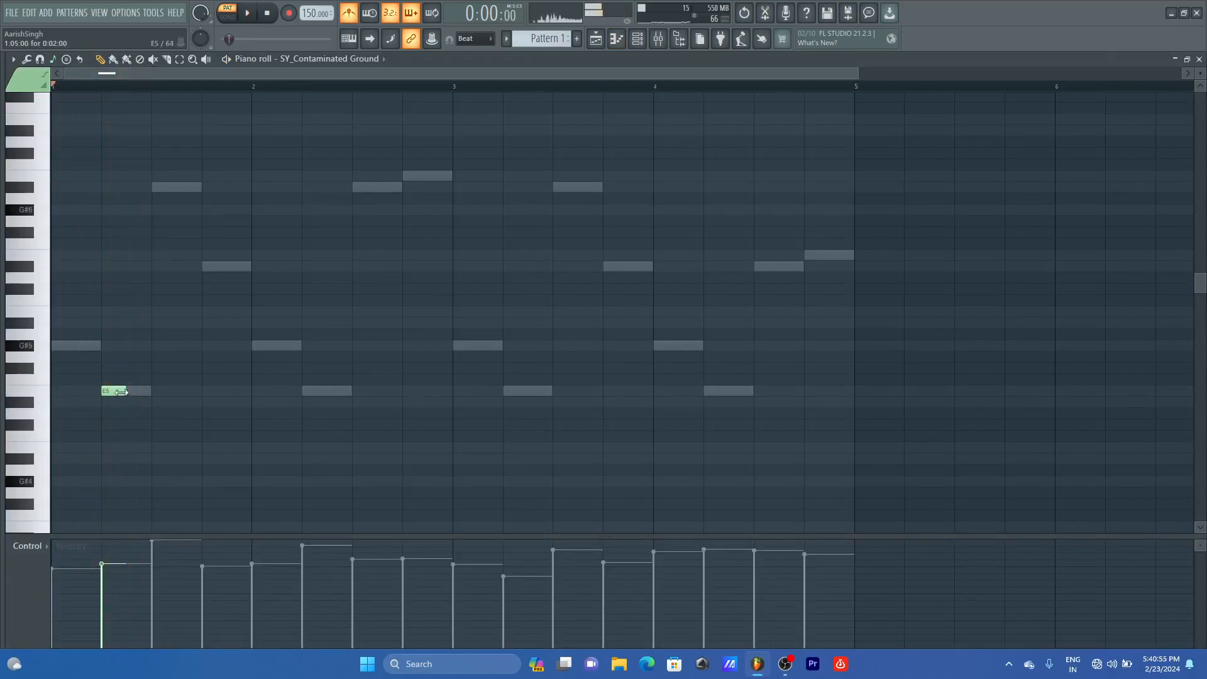
drag(122, 386, 119, 159)
scroll(121, 164, up, 3)
drag(111, 277, 118, 220)
key(space)
Step: Add a D#7 note directly after the E7 in bar 1 using a 1/2 beat snap, and play the pattern
click(157, 232)
key(space)
click(478, 39)
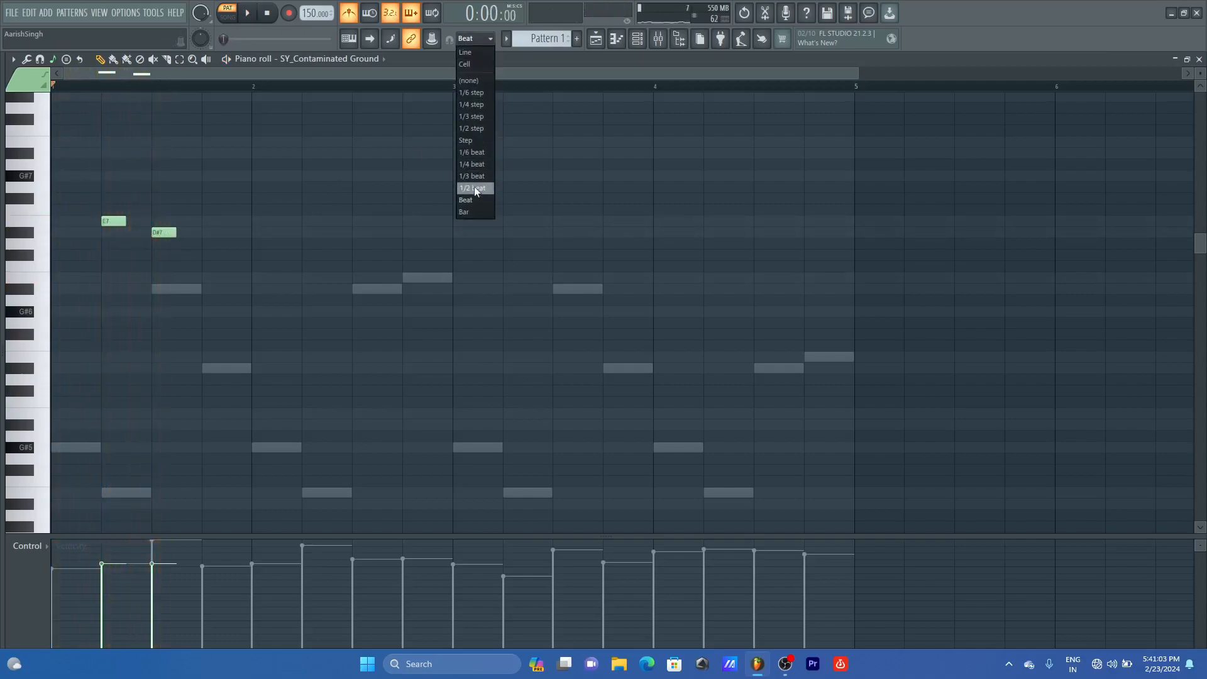
click(474, 187)
drag(159, 232, 137, 232)
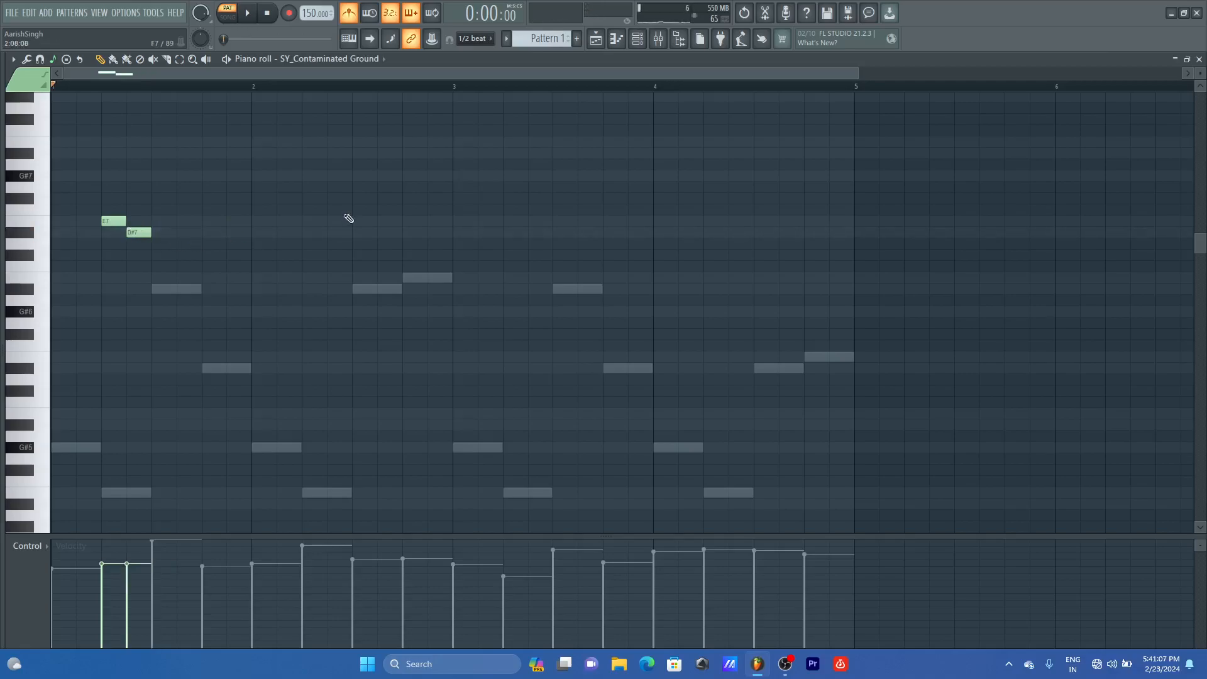
key(space)
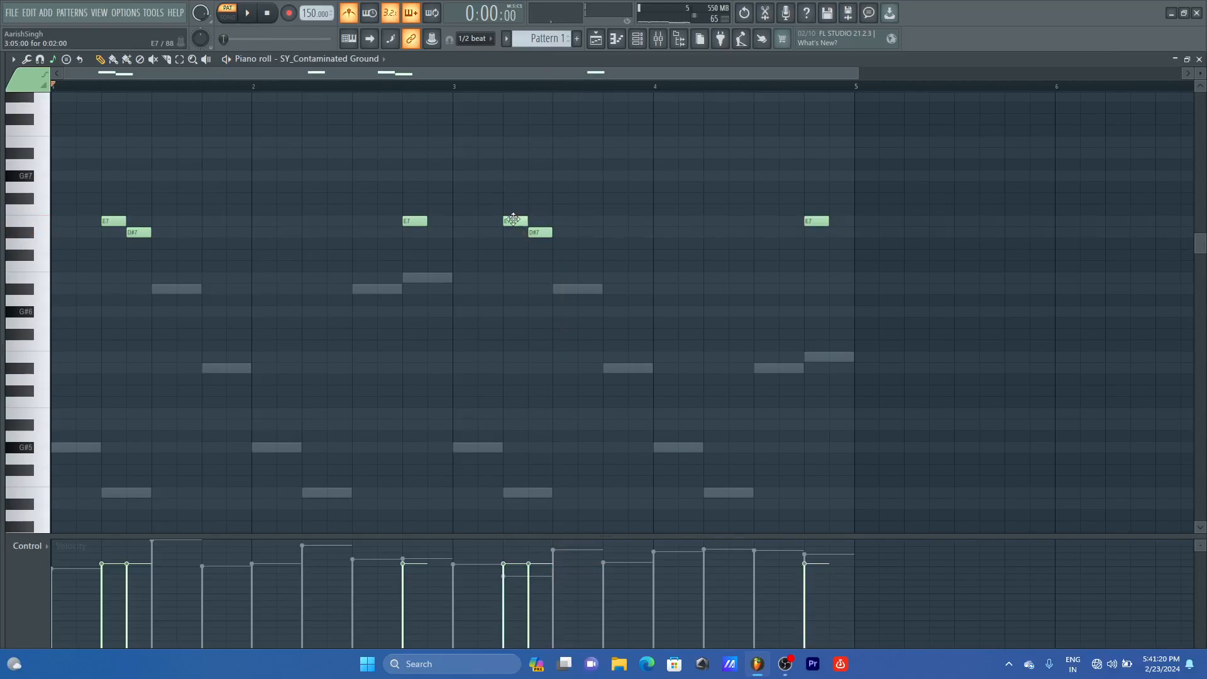
Step: Raise bar 3's first two notes to B7 and A#7, put B6 and A#6 on bar 4's last two beats, and play the pattern
drag(516, 220, 516, 140)
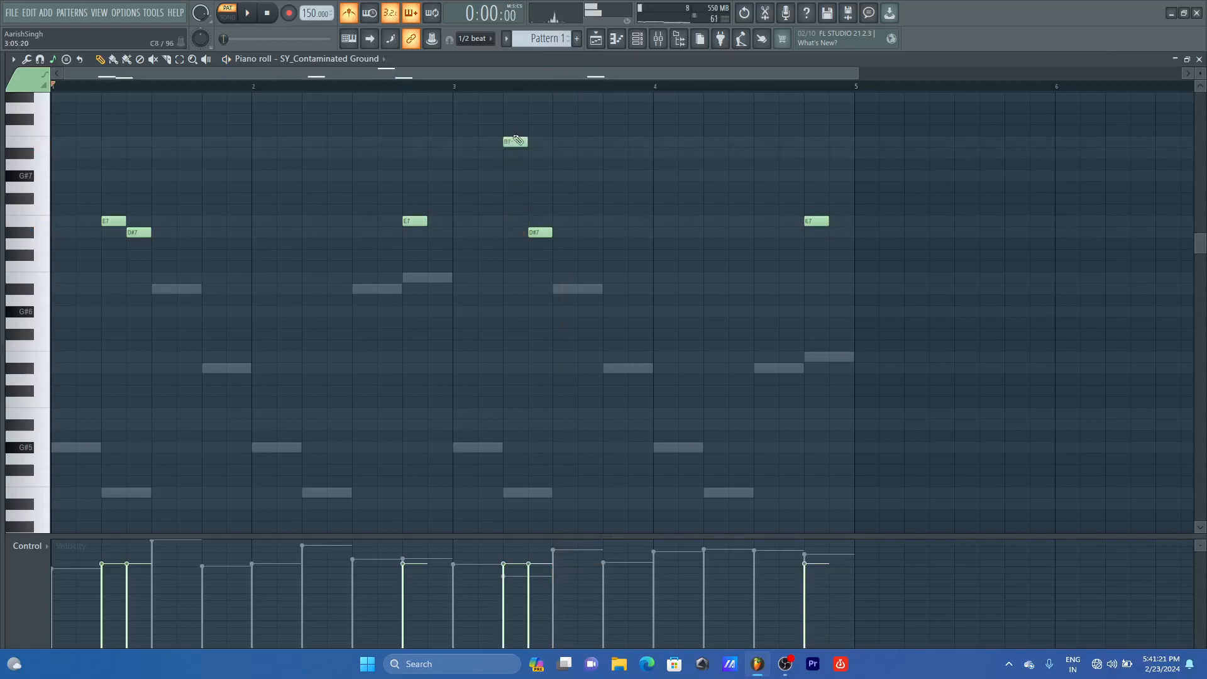
drag(536, 232, 533, 153)
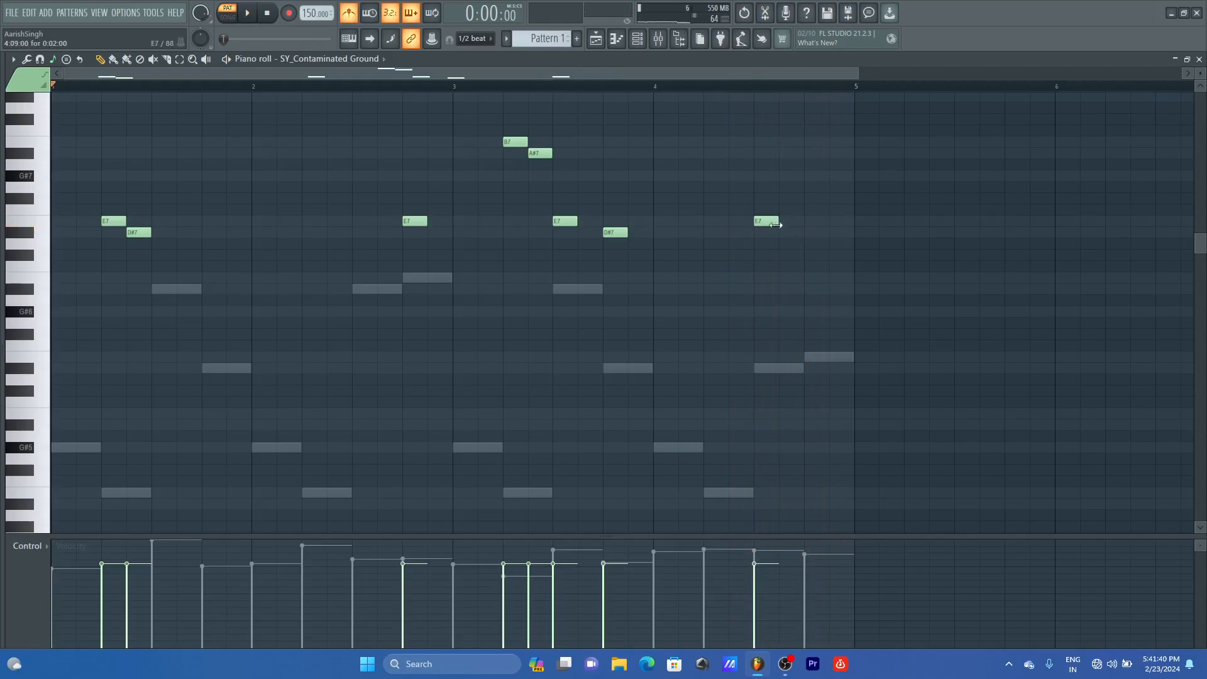
drag(774, 223, 771, 279)
click(810, 290)
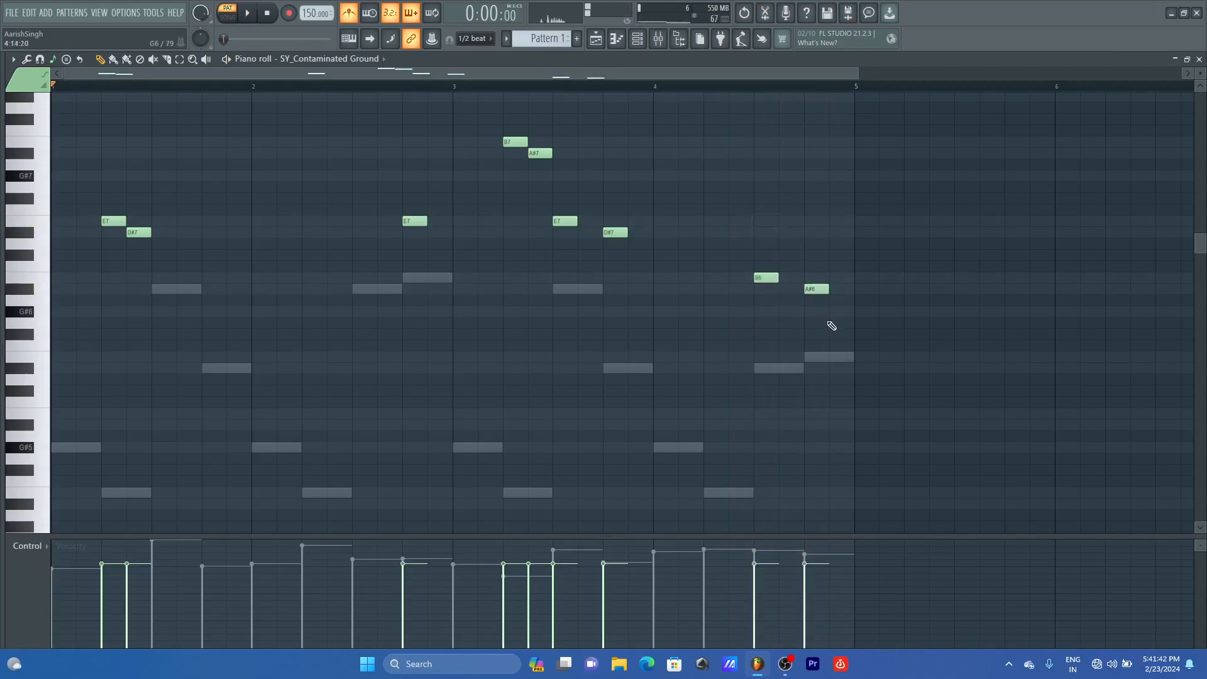
key(space)
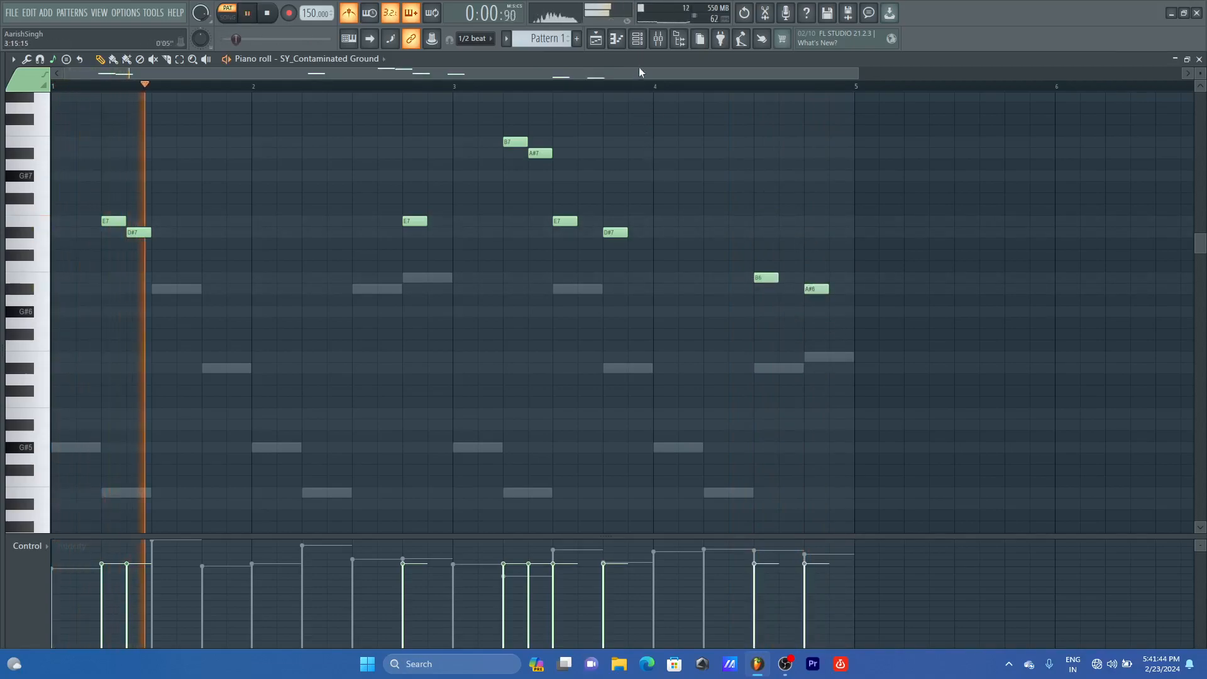
key(space)
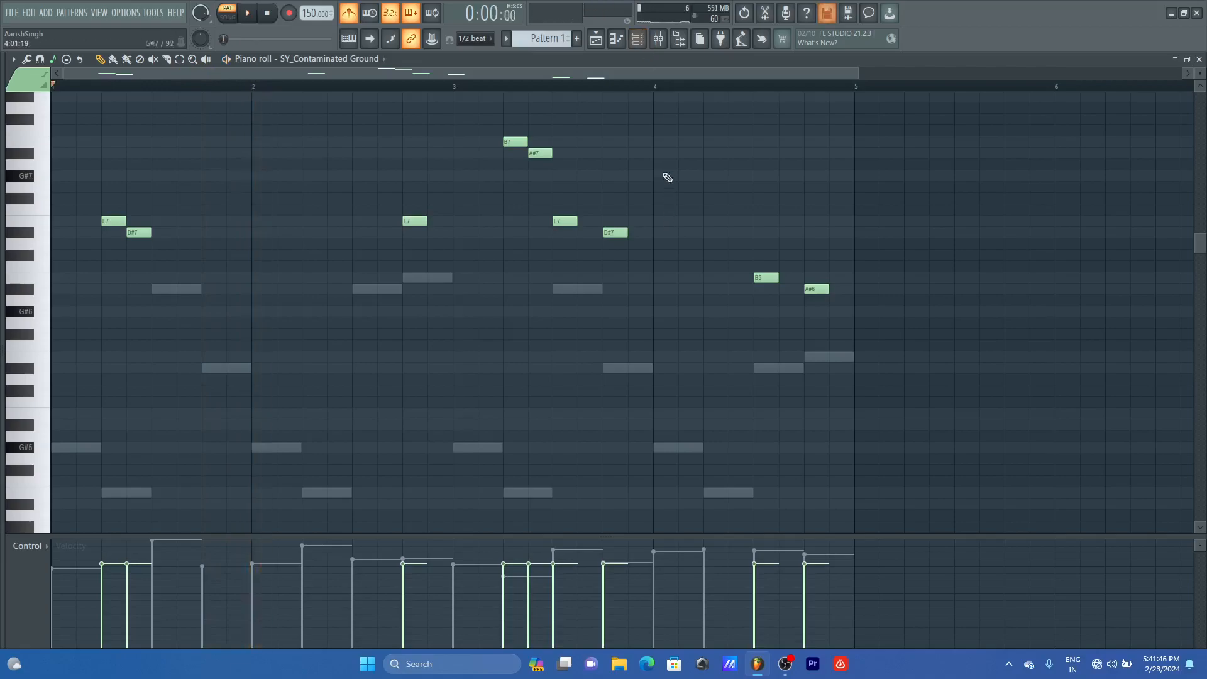
Step: Show the channel rack and play the pattern with both synth channels together
click(637, 39)
mouse_move(2, 154)
drag(208, 104, 707, 142)
key(space)
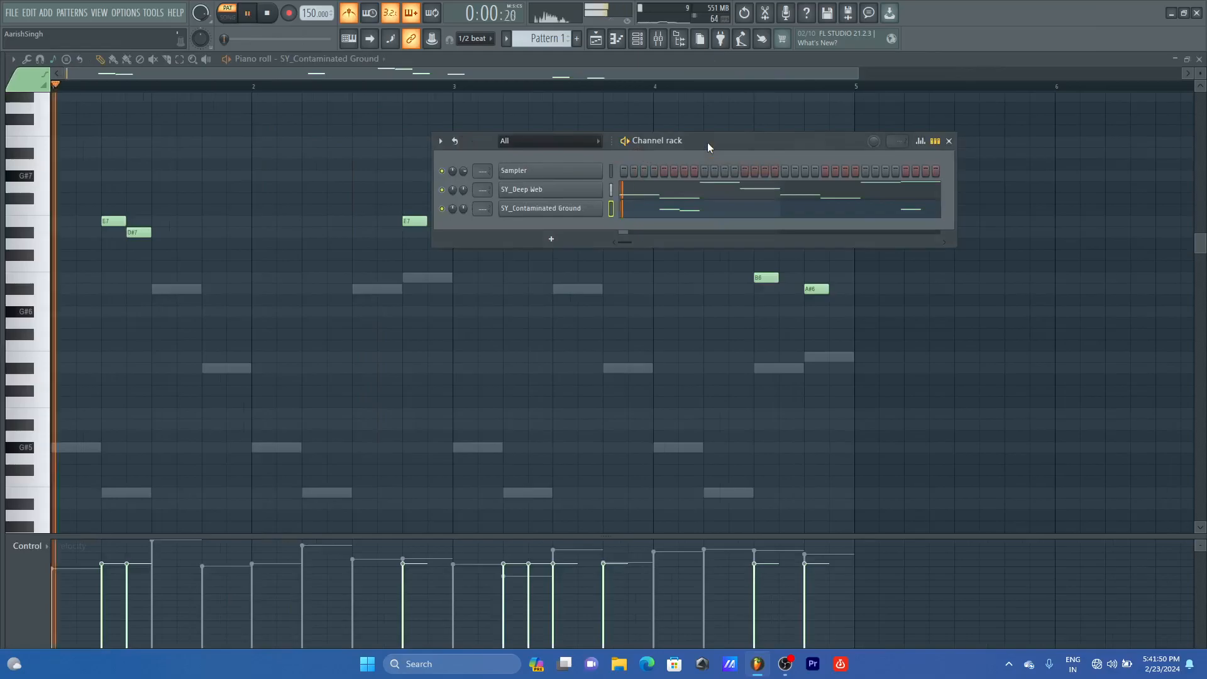
Step: Replace the SY_Contaminated Ground channel's preset with SY_Keep Your Head Up, play it with the melody, and return to the playlist
key(space)
mouse_move(3, 183)
drag(229, 112, 568, 209)
key(space)
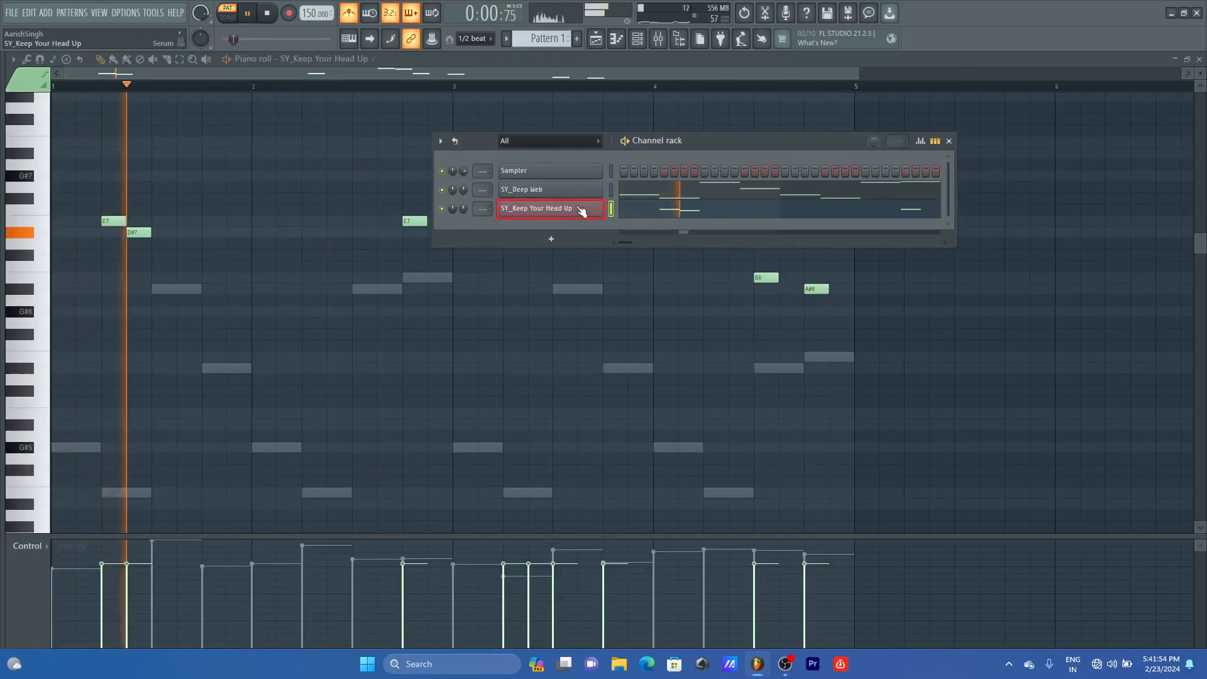
click(949, 140)
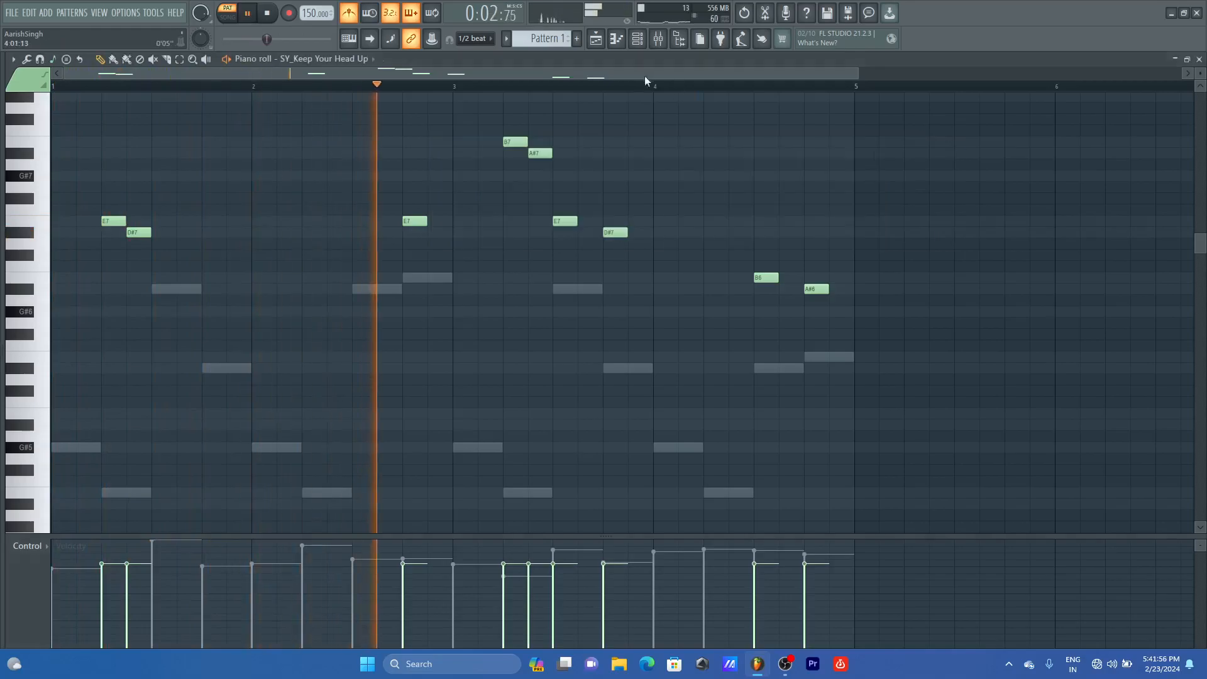
click(596, 38)
key(space)
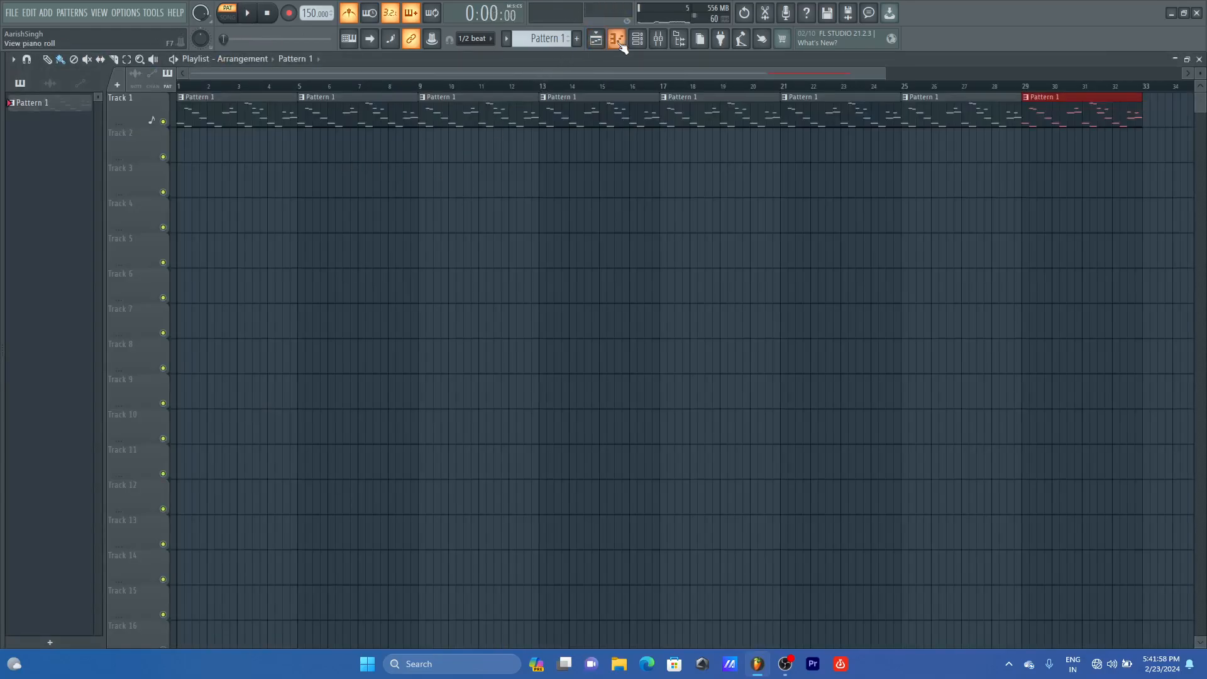
Step: Preview the Reese & Neuro bass one-shots in the Avant Samples Hybrid Trap Trilogy pack
key(alt+F8)
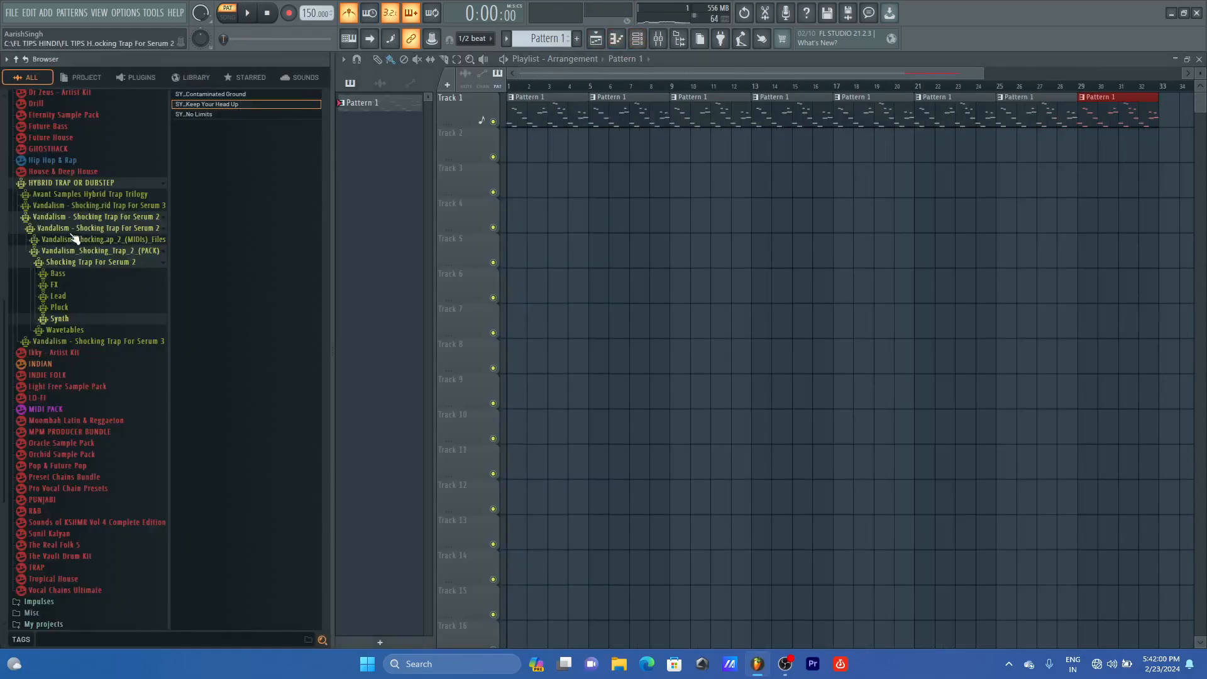
click(90, 194)
click(69, 205)
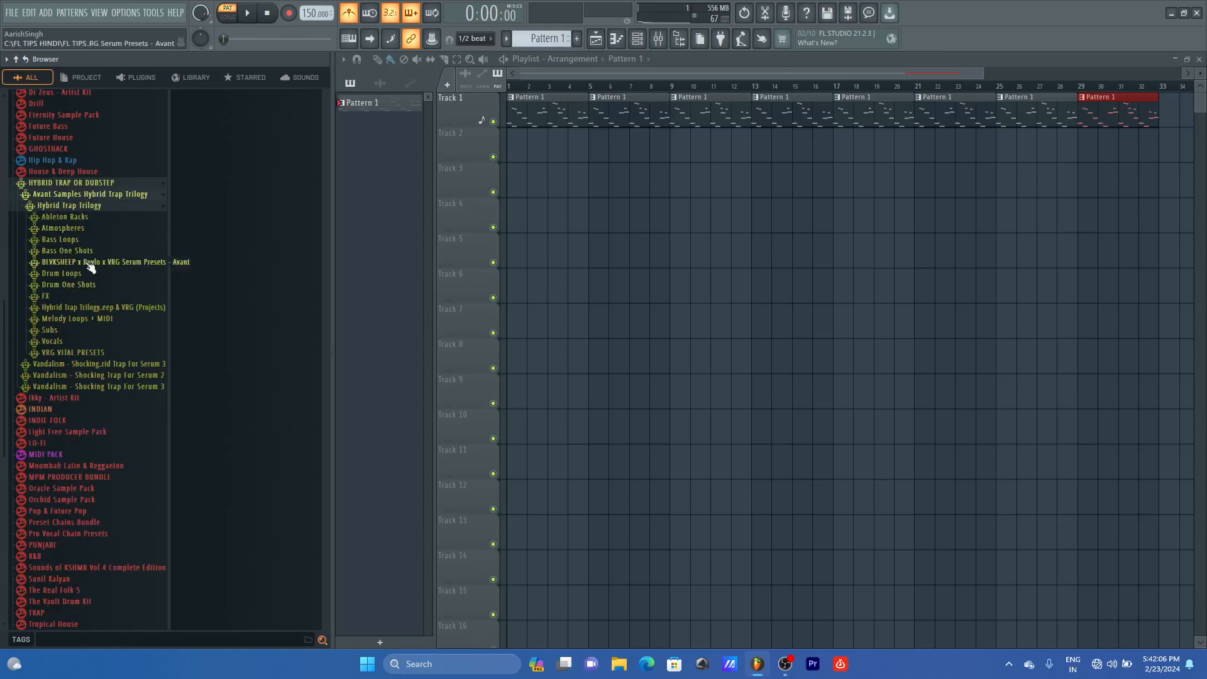
click(86, 251)
click(80, 272)
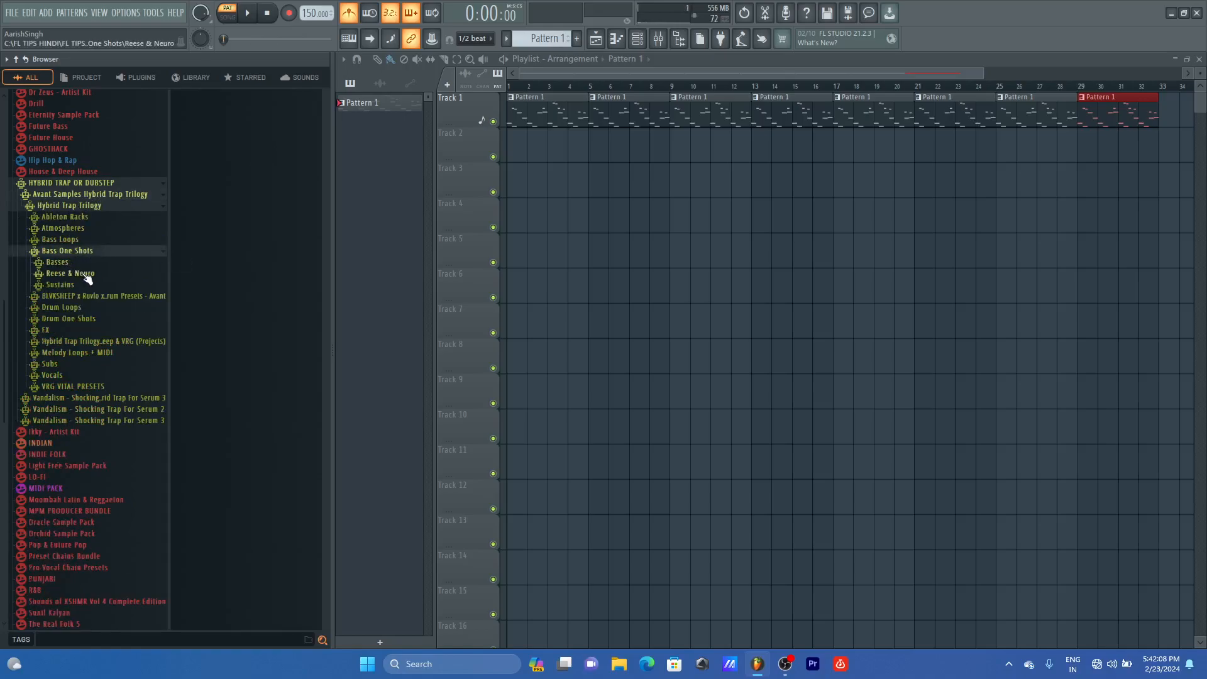
click(251, 105)
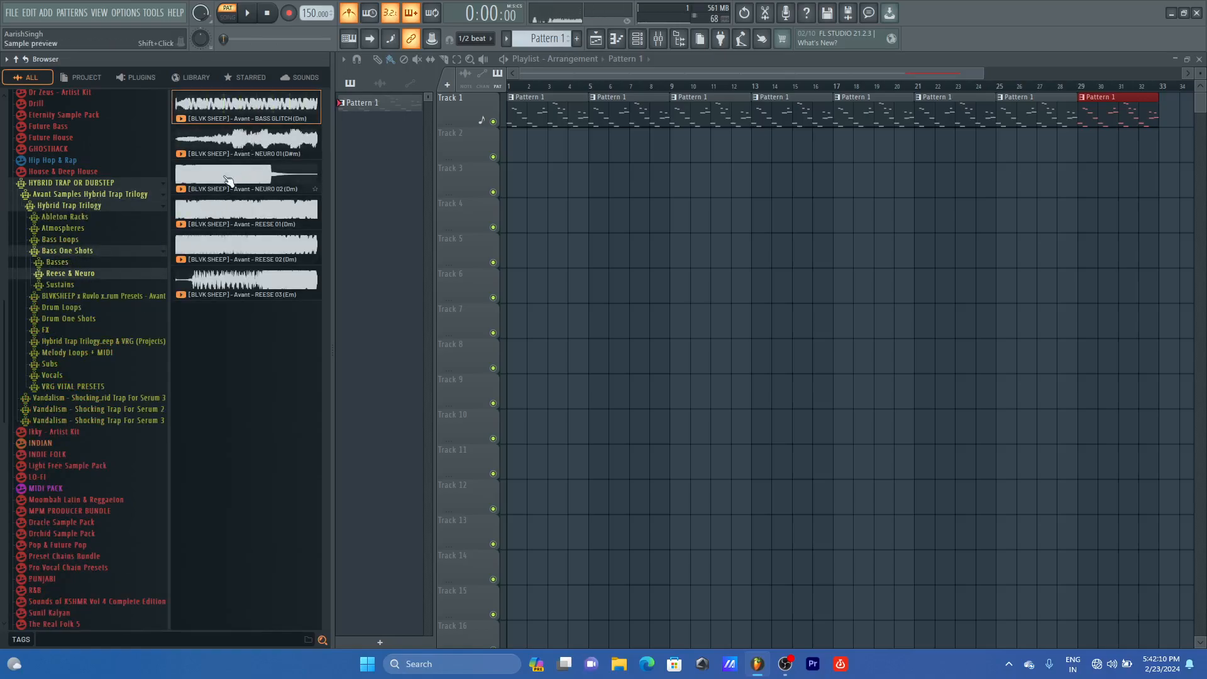
click(209, 224)
click(230, 249)
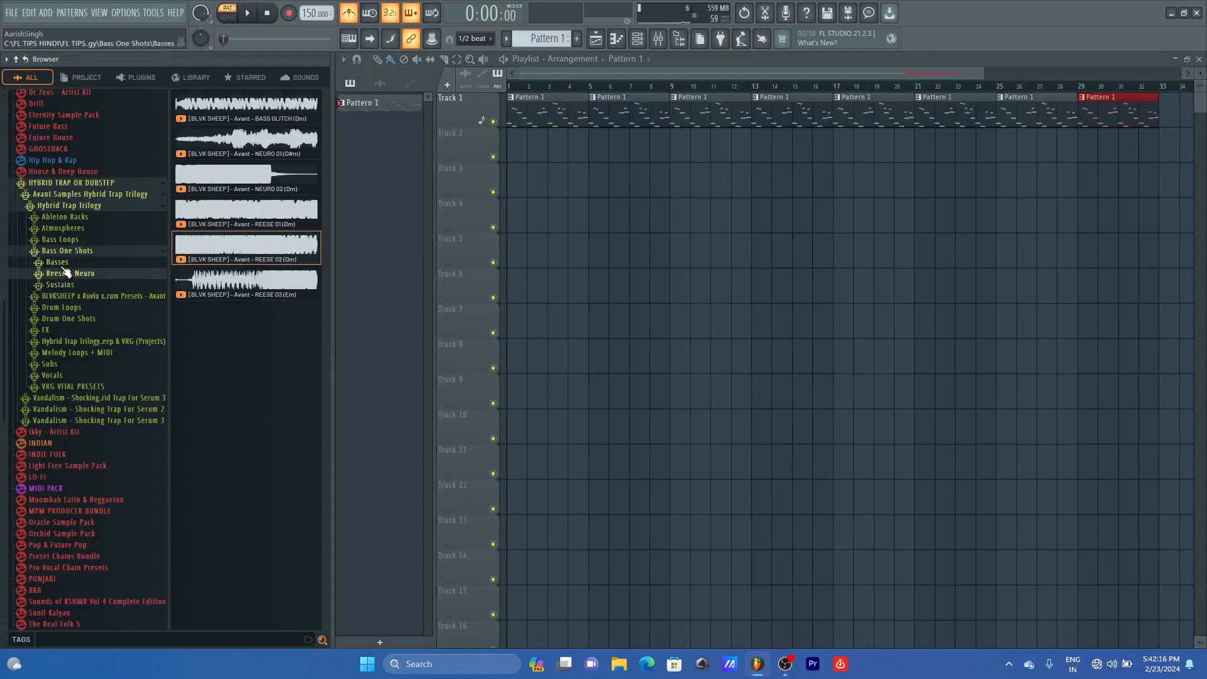
Step: Preview samples from the Basses one-shots folder and browse the Bass Loops folder
click(66, 262)
click(218, 215)
click(217, 105)
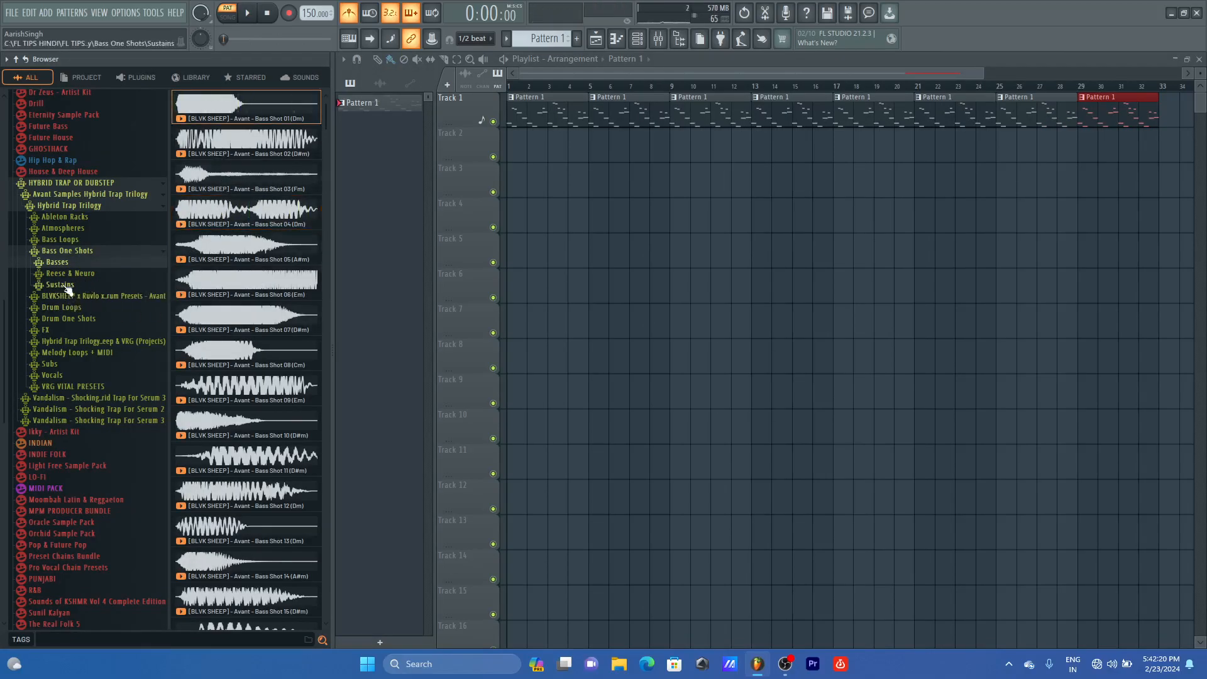
click(67, 251)
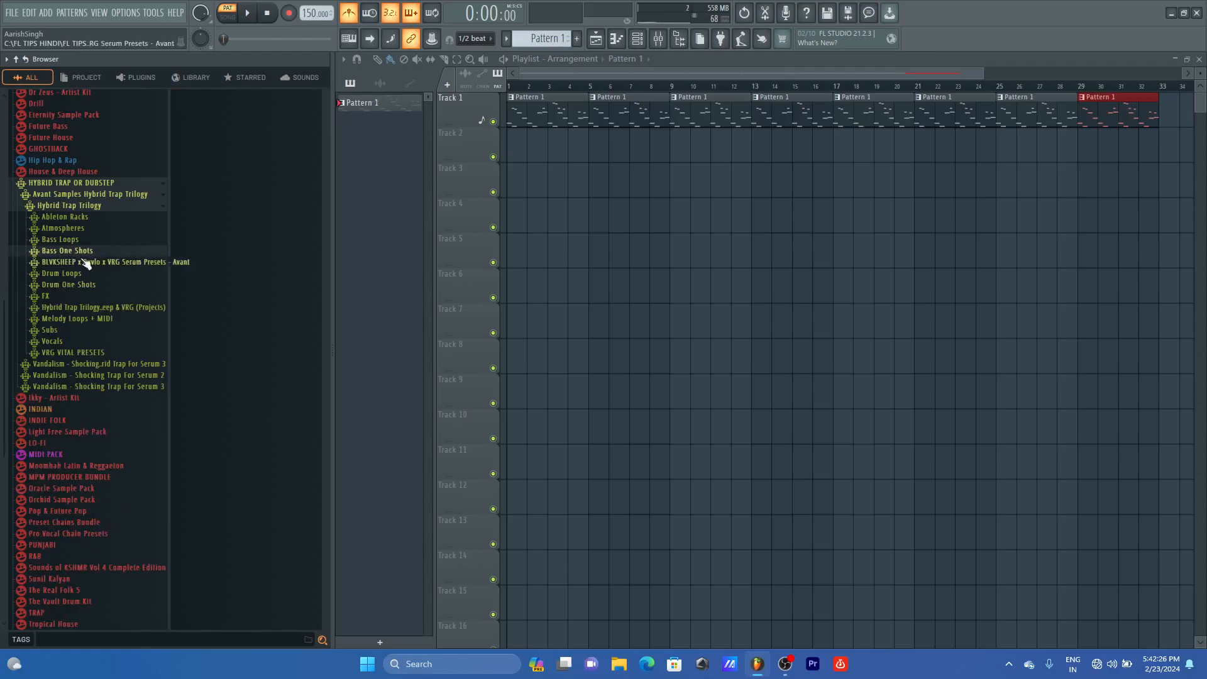
click(73, 242)
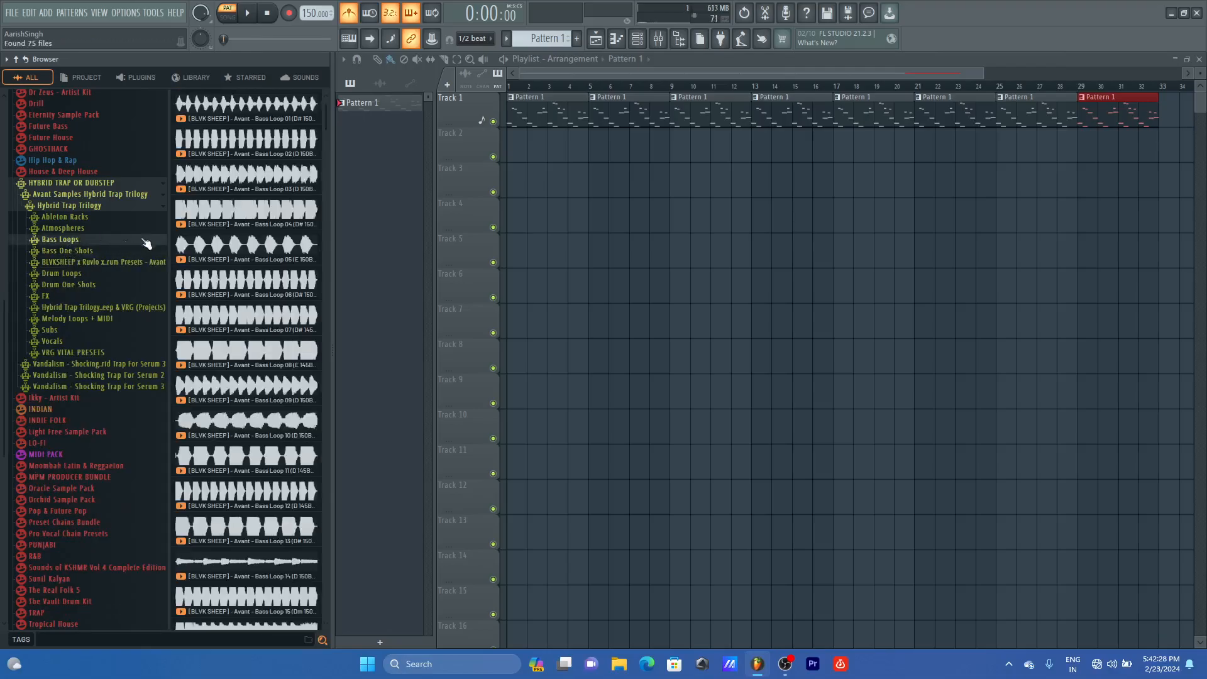
Step: Preview the Atmospheres samples and place [RUVLO] - Avant - Atmosphere 01 (D) on Track 2 at bar 1
click(62, 229)
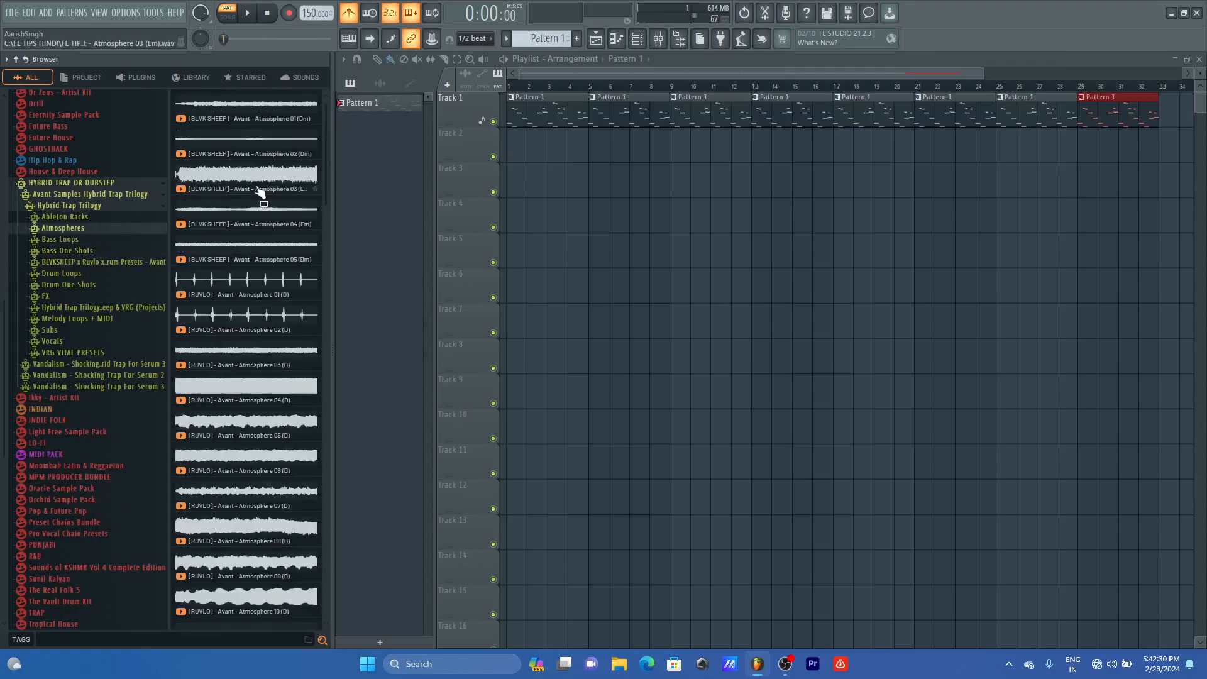
click(230, 144)
click(243, 222)
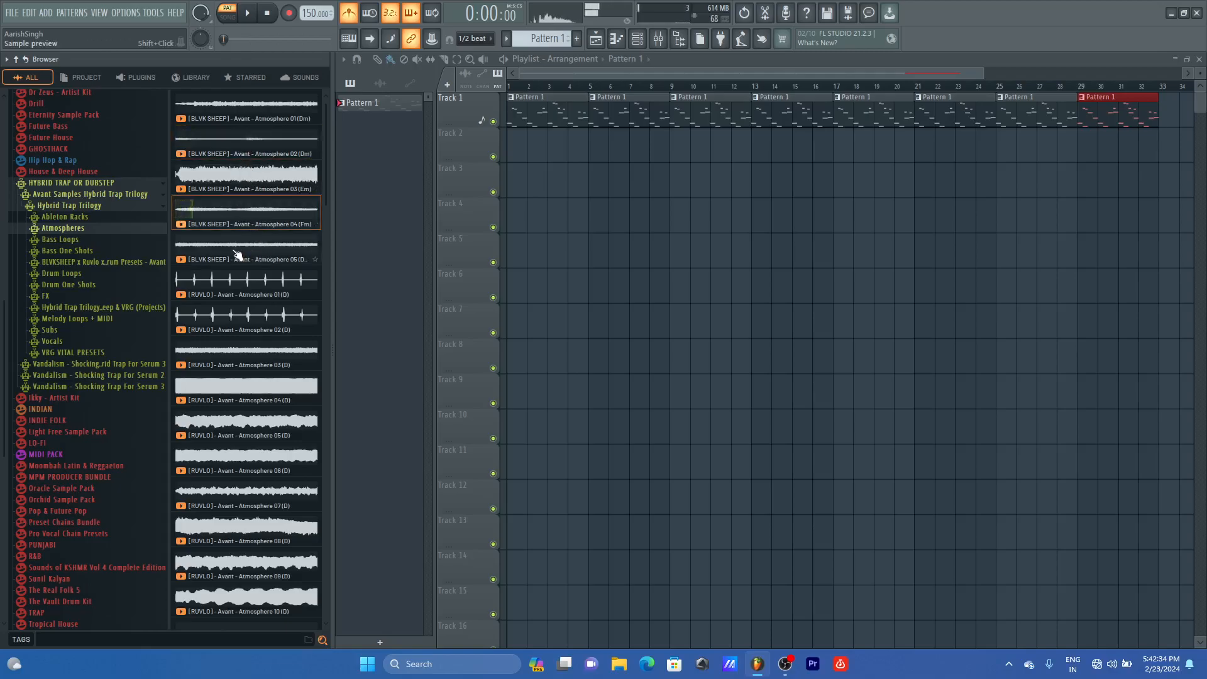
click(238, 254)
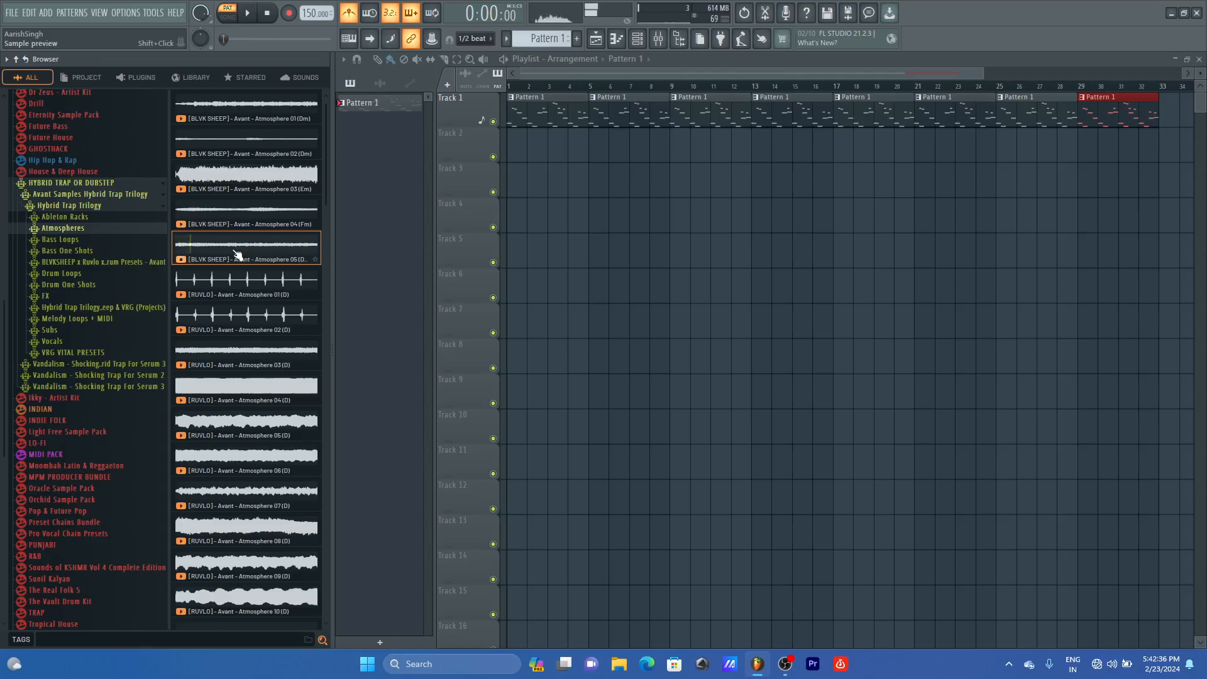
drag(238, 288, 170, 151)
click(591, 362)
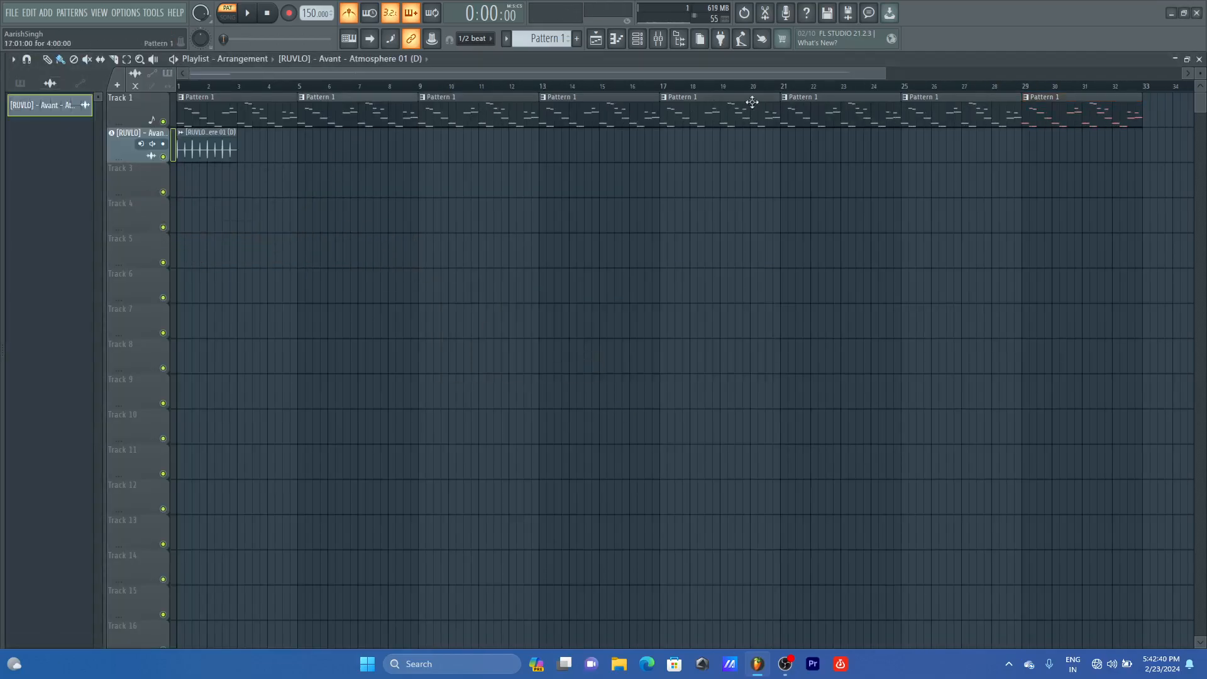
Step: Switch playback to song mode, turn the metronome off, and play the arrangement from bar 1
drag(885, 74, 667, 74)
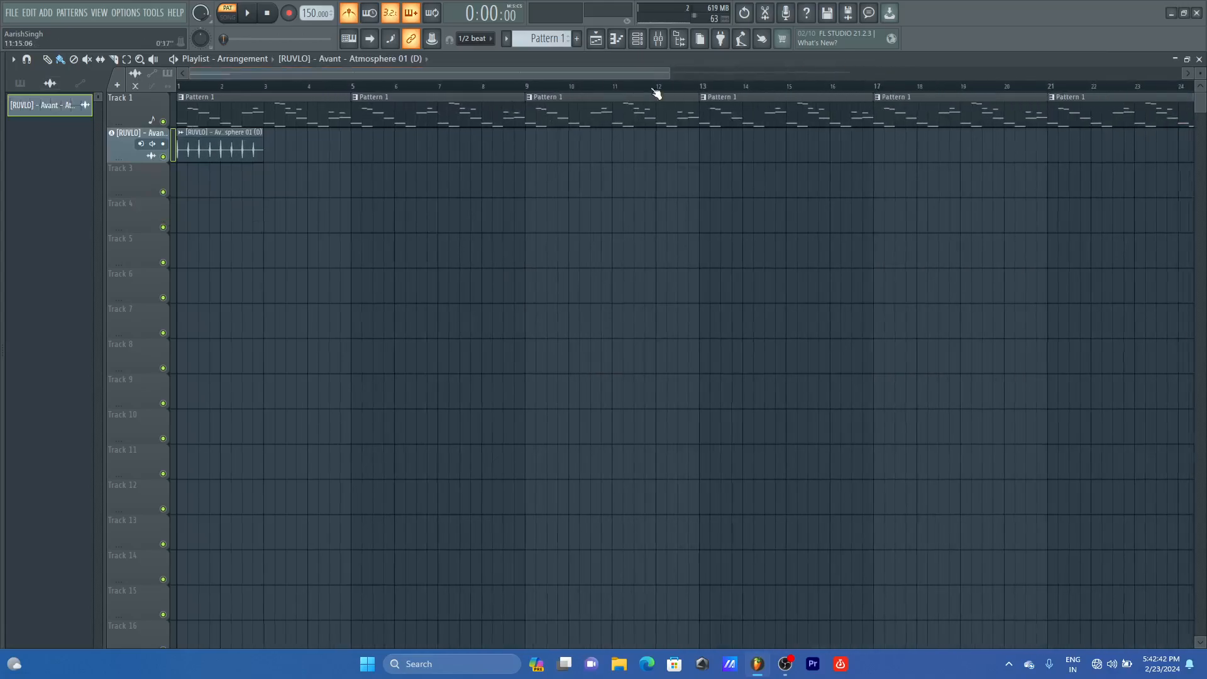
click(229, 19)
key(space)
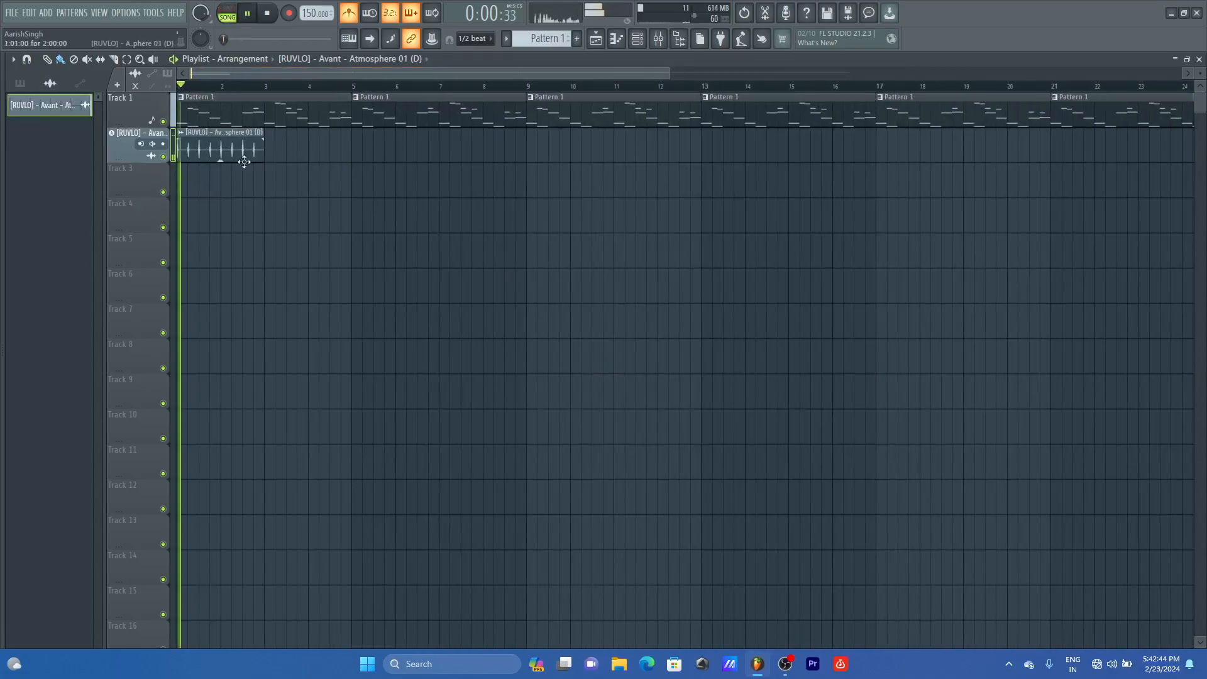
double_click(224, 153)
click(376, 134)
key(space)
click(349, 13)
key(space)
Step: Repeat the Atmosphere 01 (D) clip along Track 2 from bar 3 to bar 31 while the song plays
drag(299, 151, 823, 154)
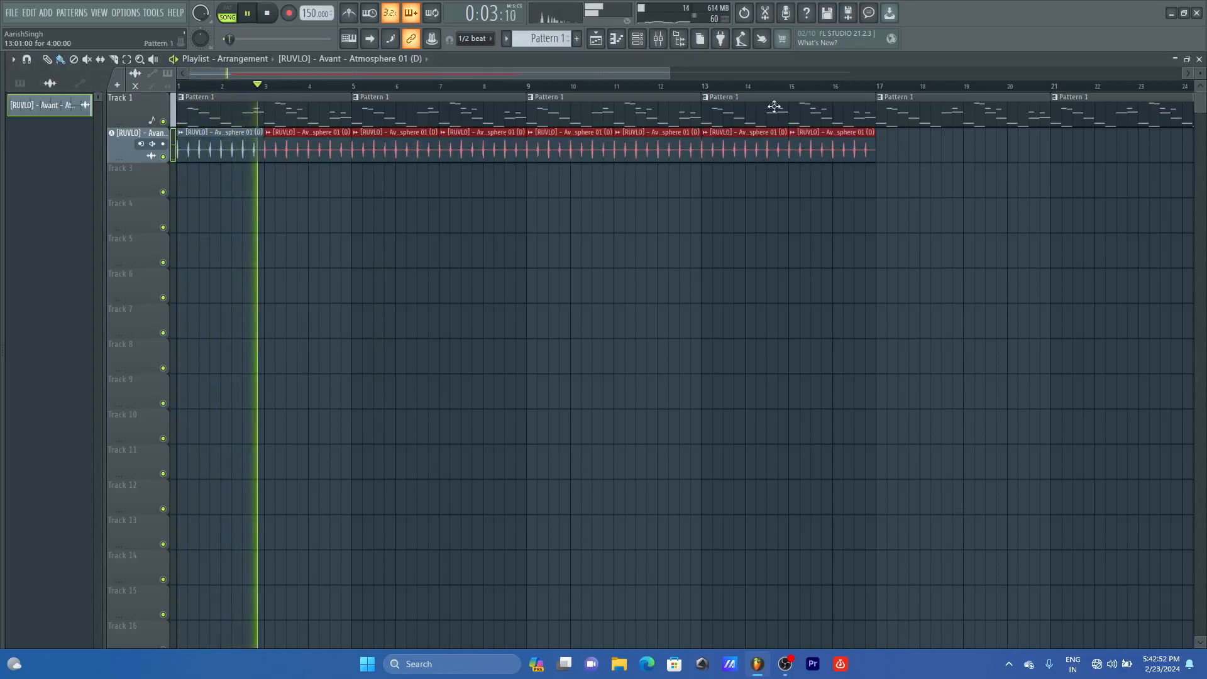
scroll(783, 103, down, 2)
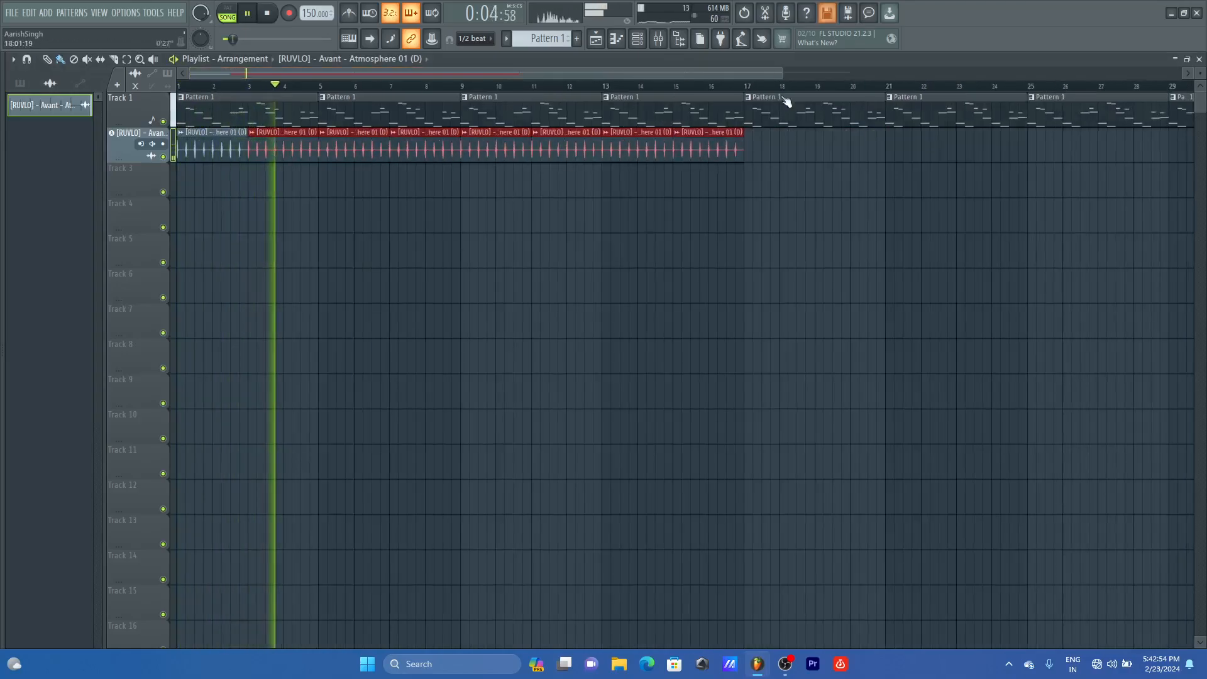
click(751, 148)
drag(1100, 150, 1191, 149)
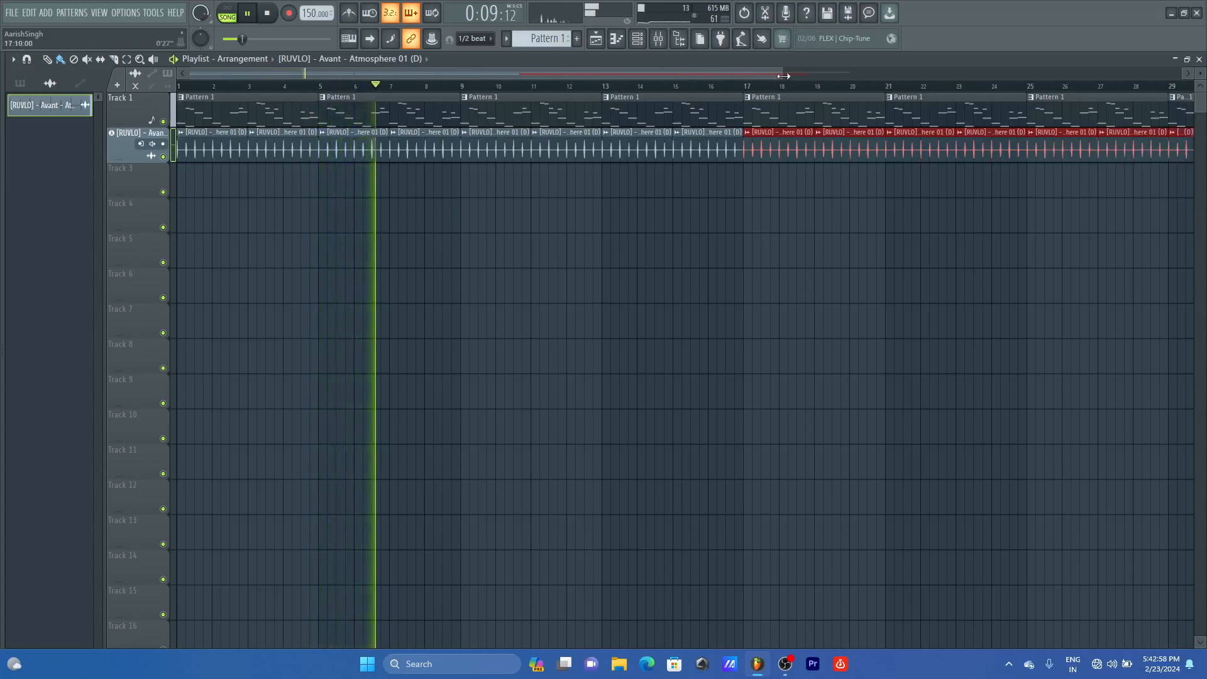
drag(781, 74, 835, 73)
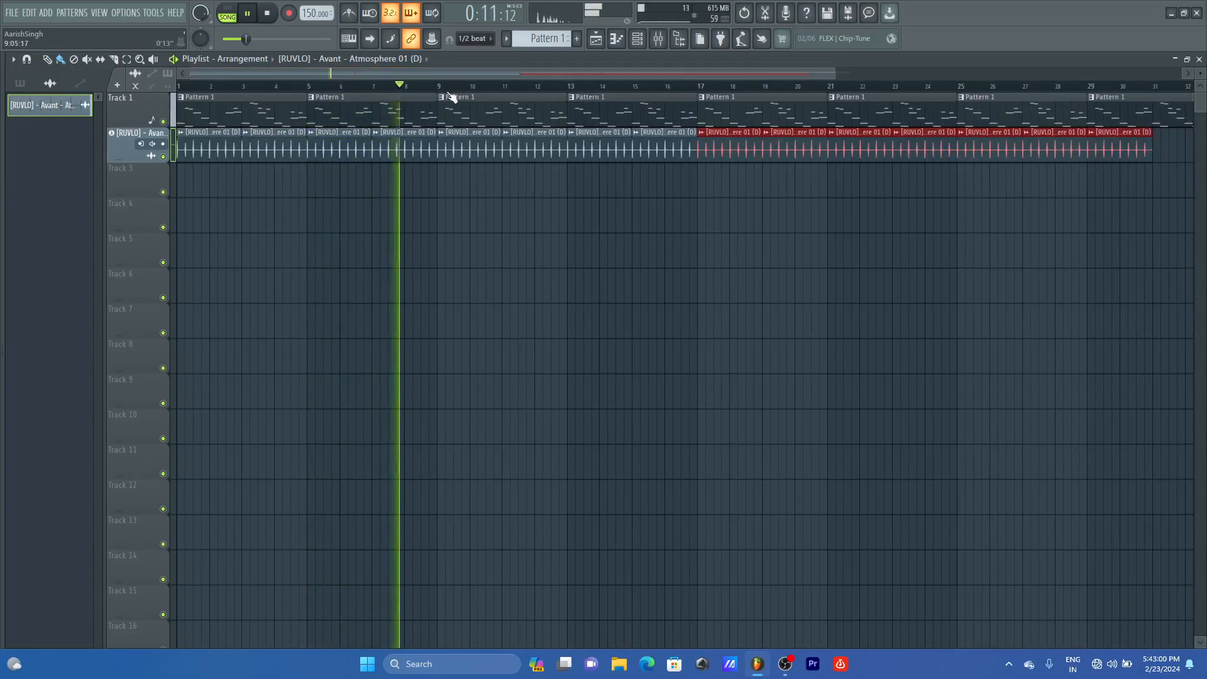
key(space)
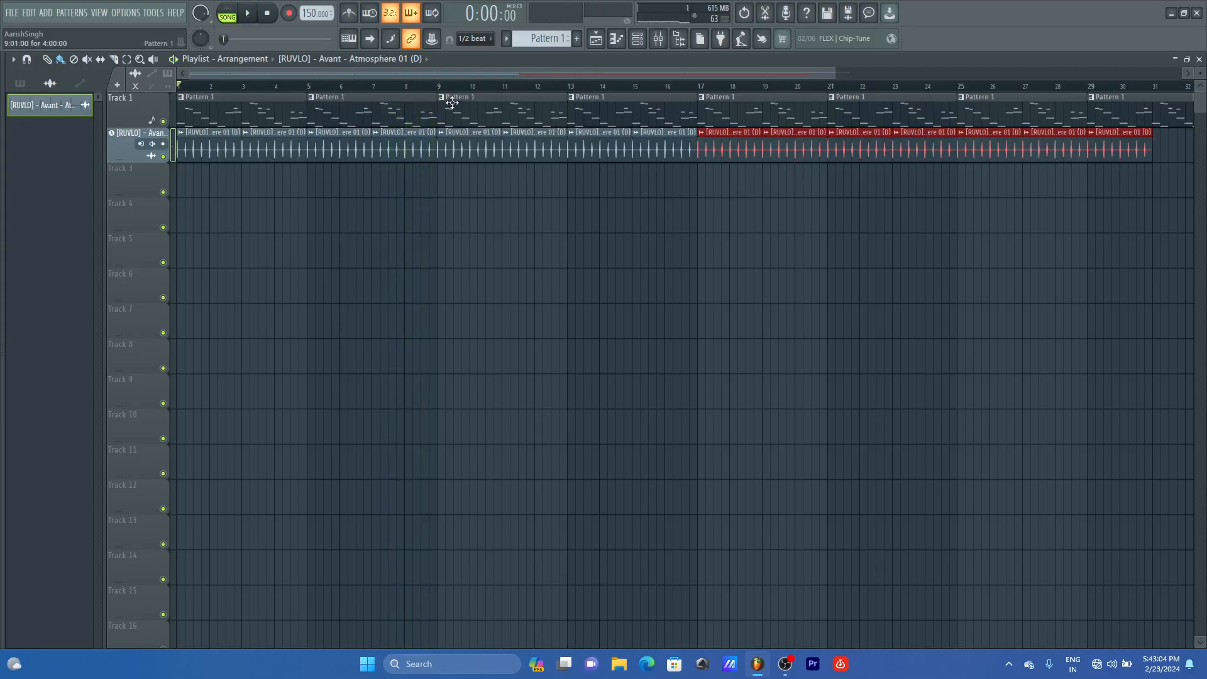
Step: Select the playlist range from bar 9 to bar 17 for looped playback
scroll(440, 90, up, 3)
drag(611, 74, 664, 74)
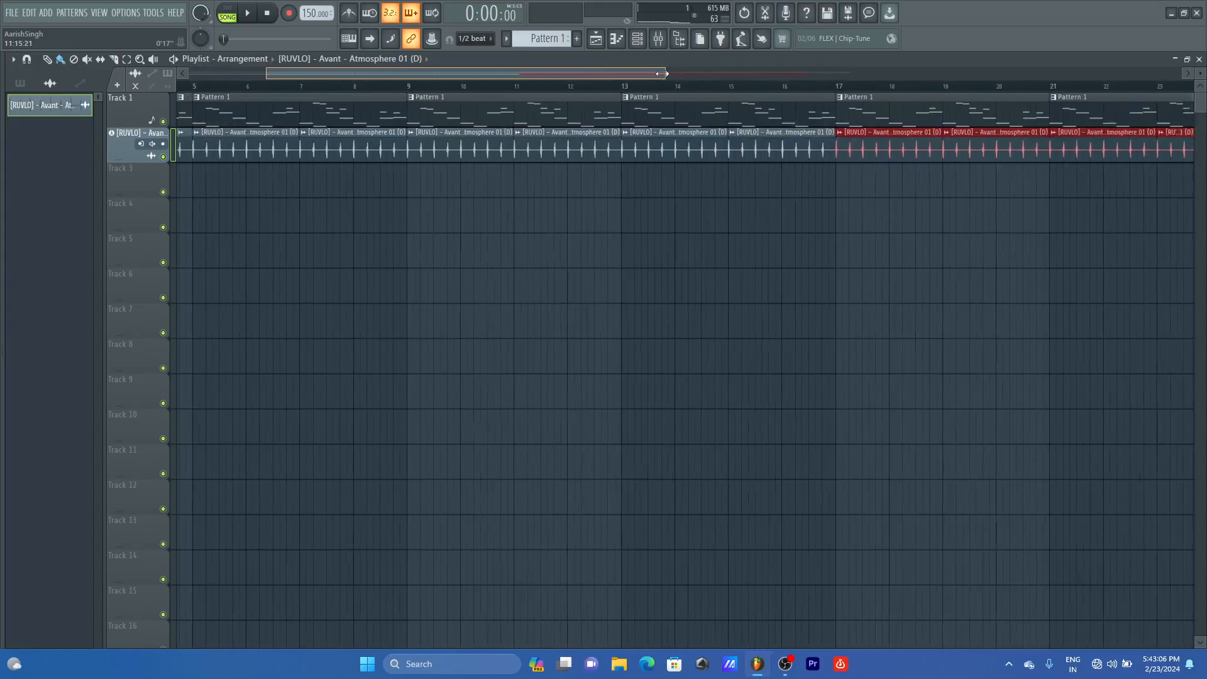
drag(393, 73, 352, 73)
drag(508, 90, 926, 140)
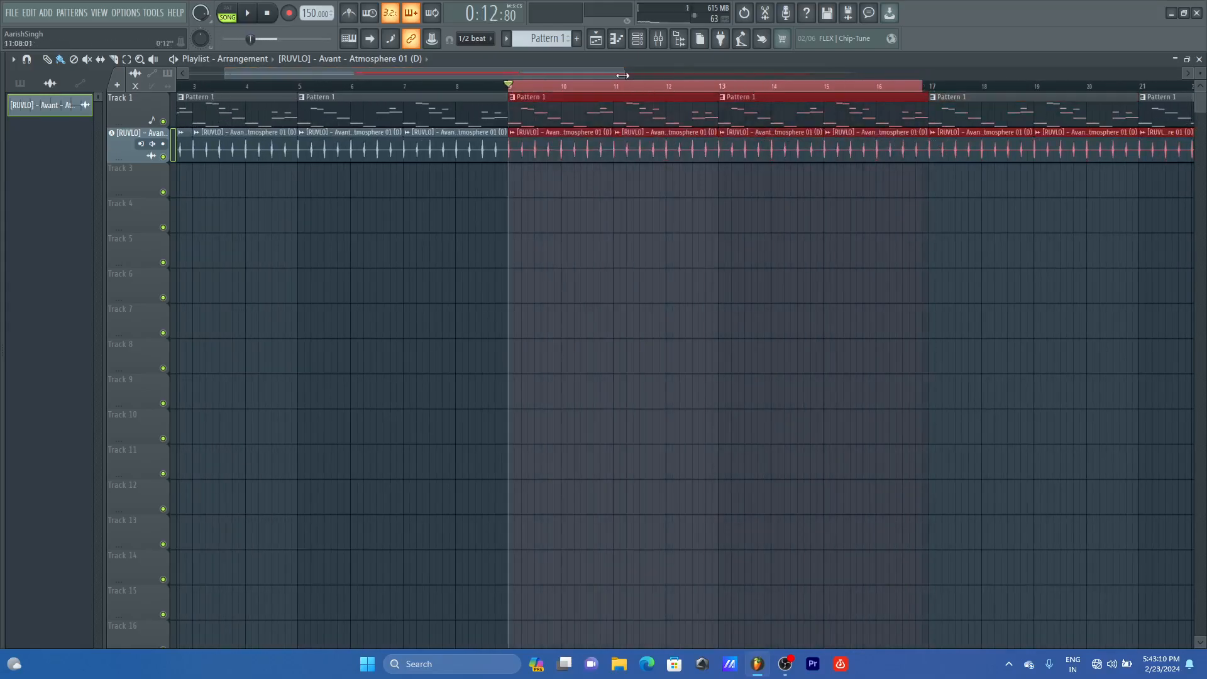
drag(620, 72, 744, 72)
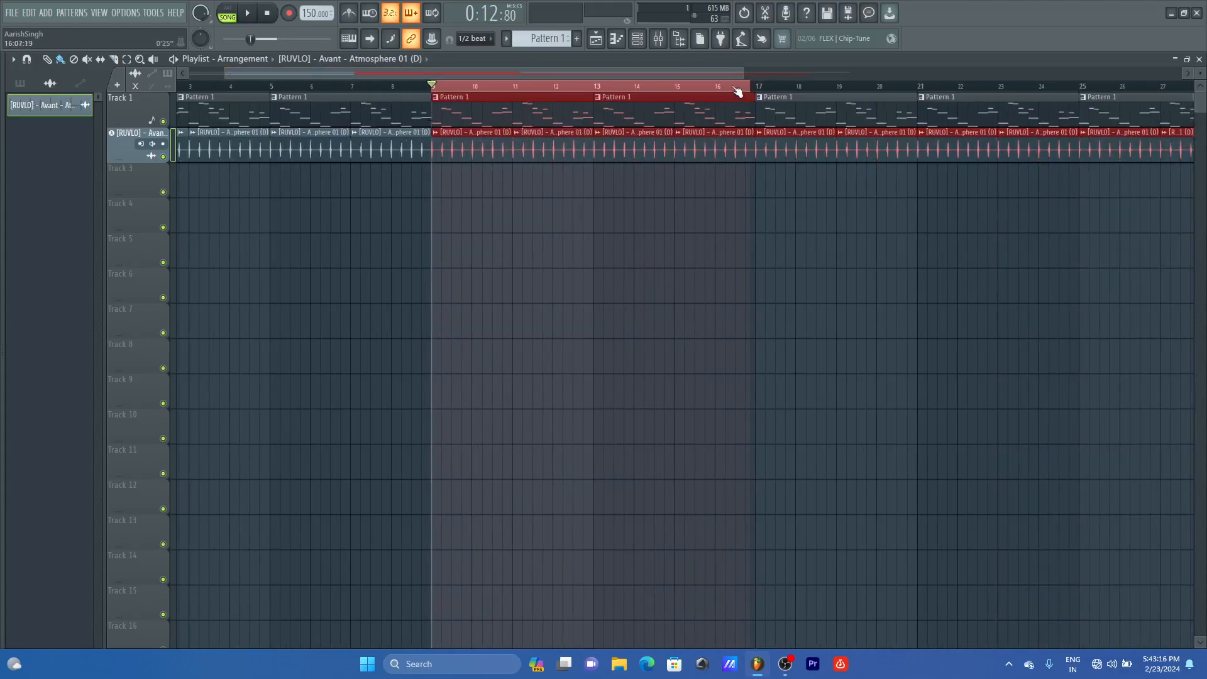
drag(738, 76, 744, 88)
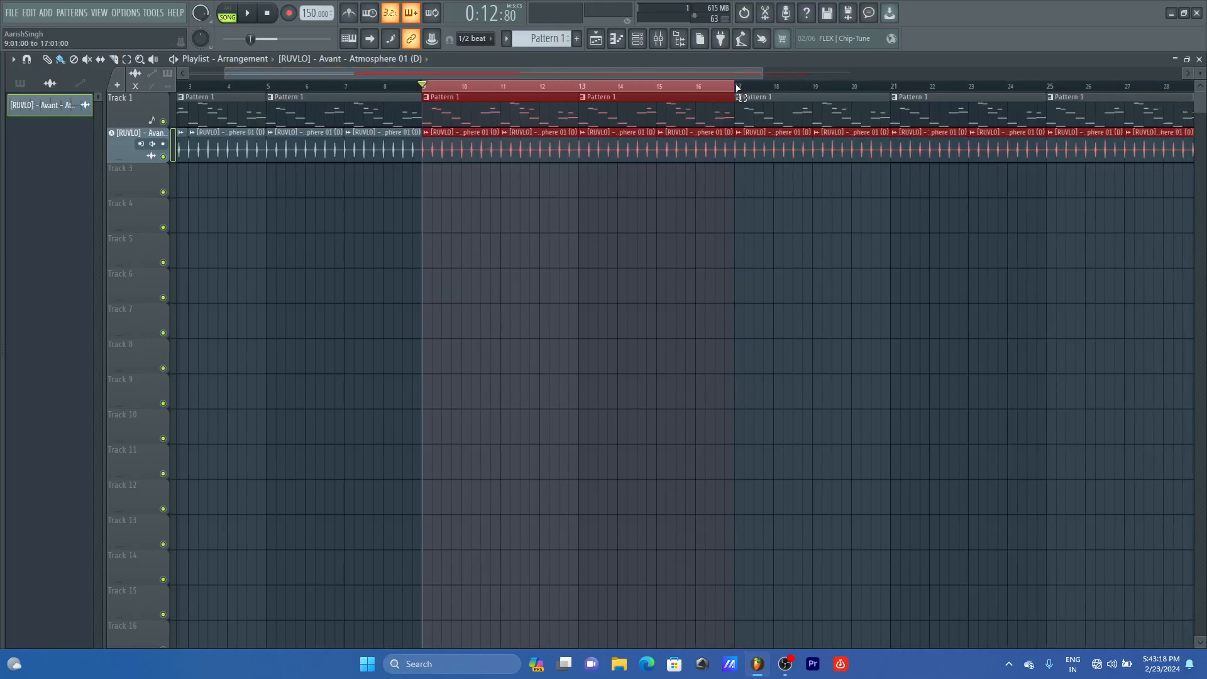
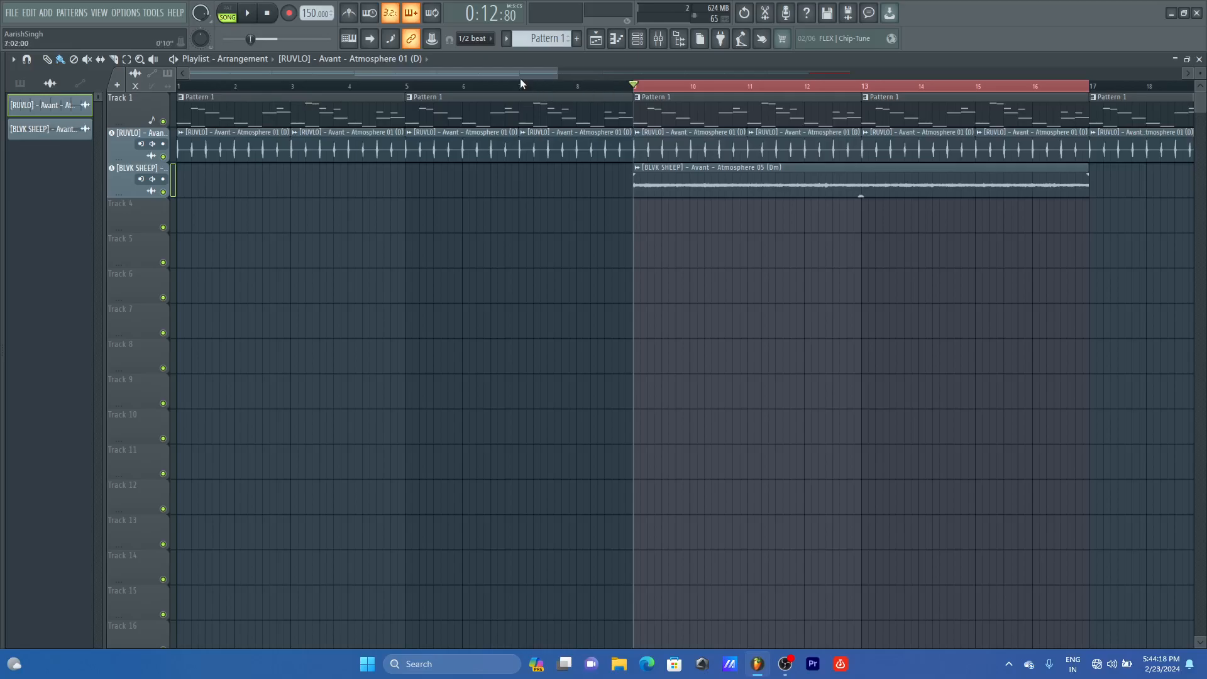
Step: Open the Hats folder in Drum One Shots and preview the BLVK SHEEP open hats against the looped section
drag(519, 78, 635, 78)
scroll(440, 74, up, 2)
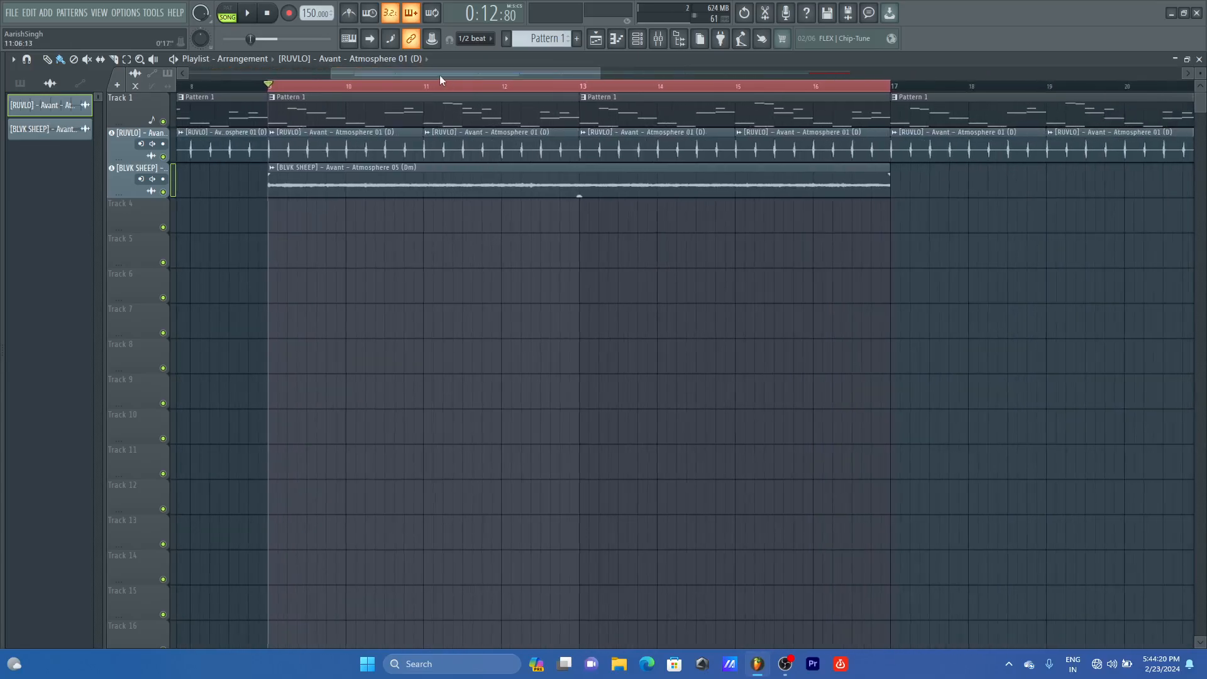
drag(439, 75, 428, 74)
scroll(439, 94, up, 2)
click(3, 192)
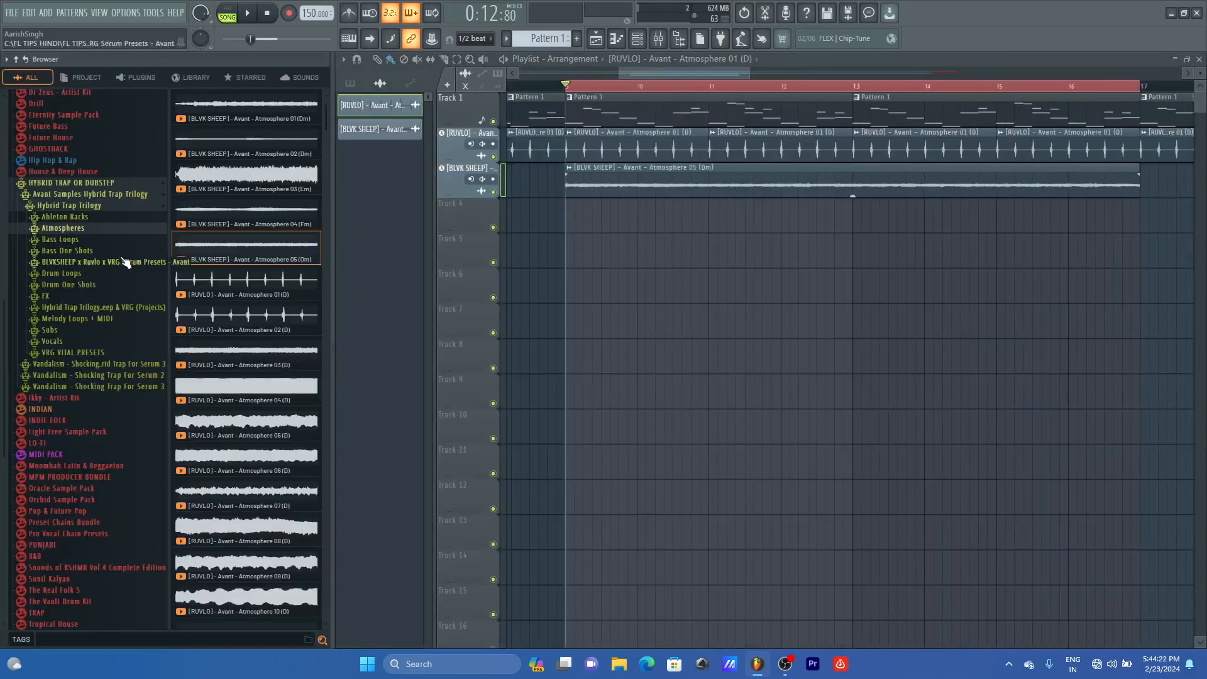
click(95, 291)
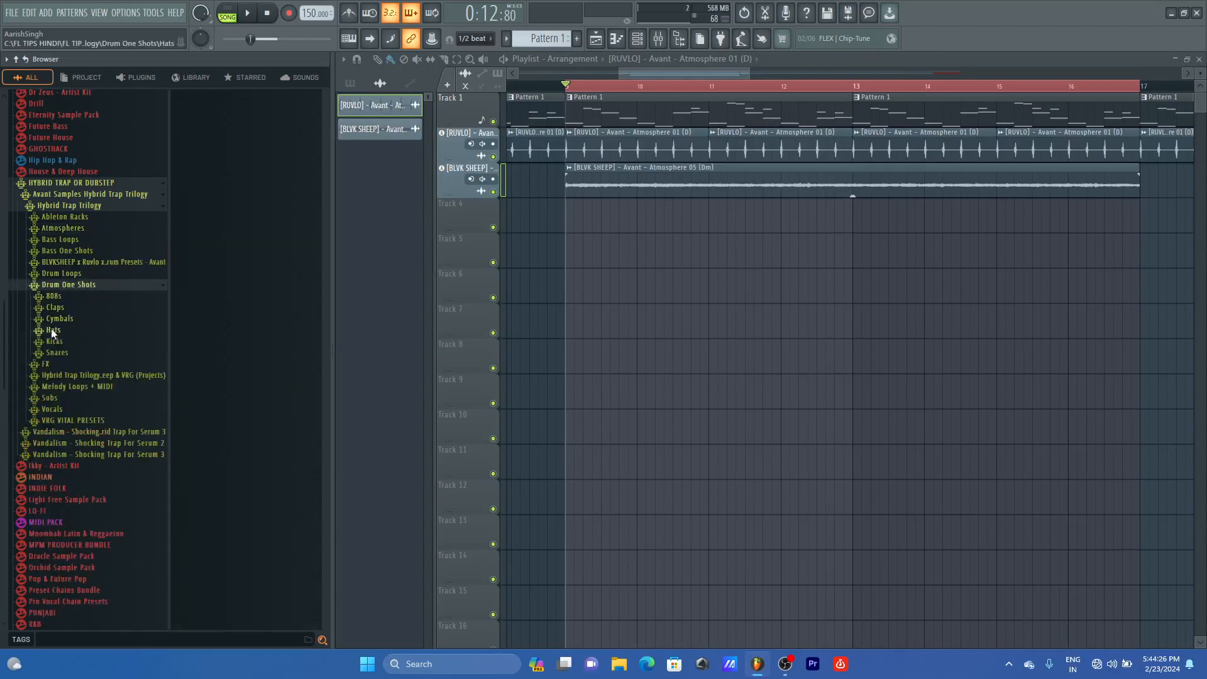
click(52, 332)
key(space)
click(251, 327)
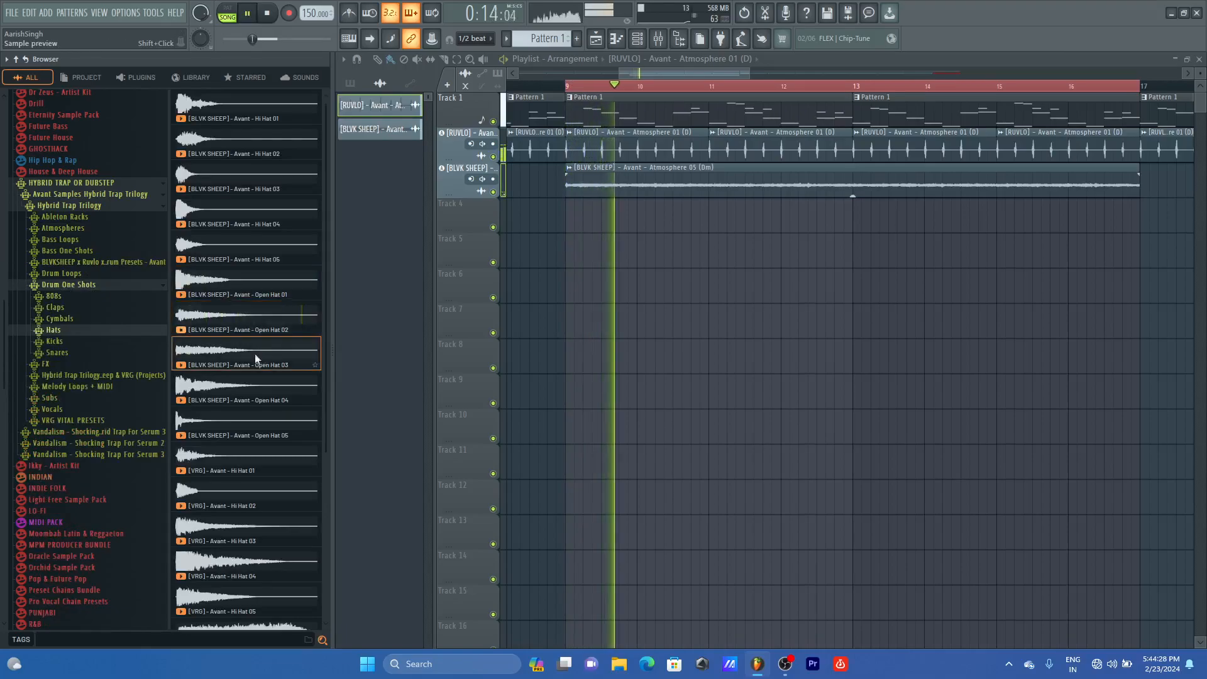
key(space)
Step: Preview [BLVK SHEEP] Open Hat 05 and [VRG] Hi Hat 02 against playback from bar 9
scroll(251, 399, down, 3)
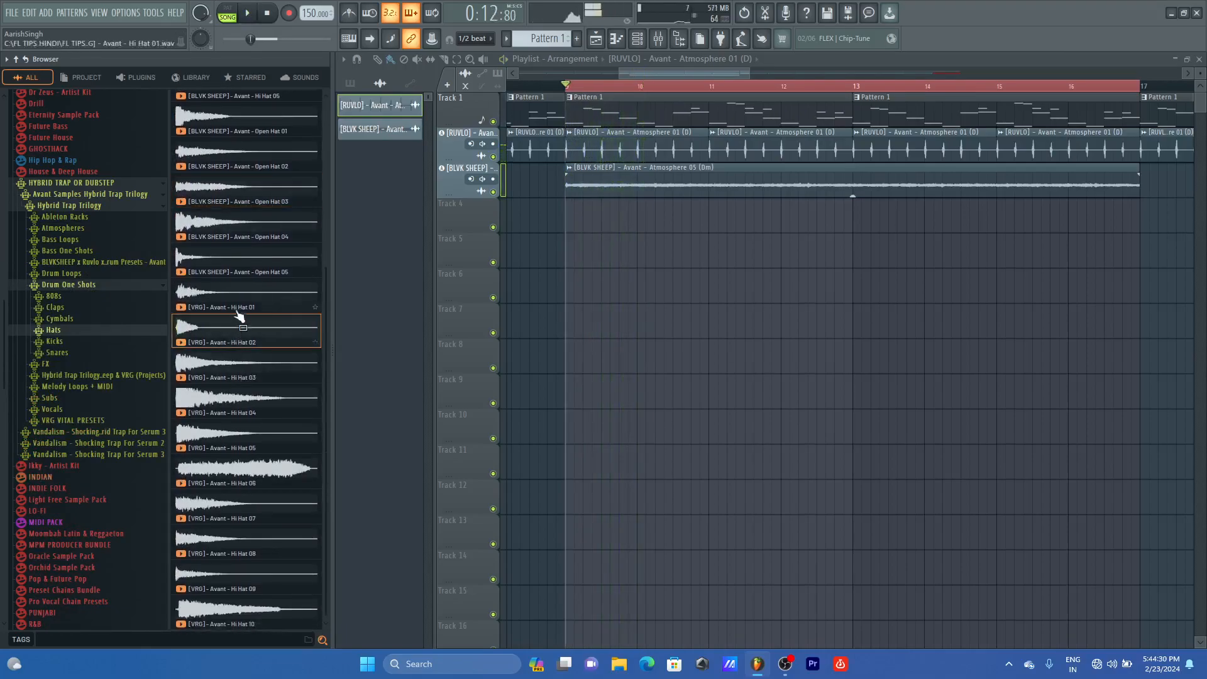
key(space)
click(226, 269)
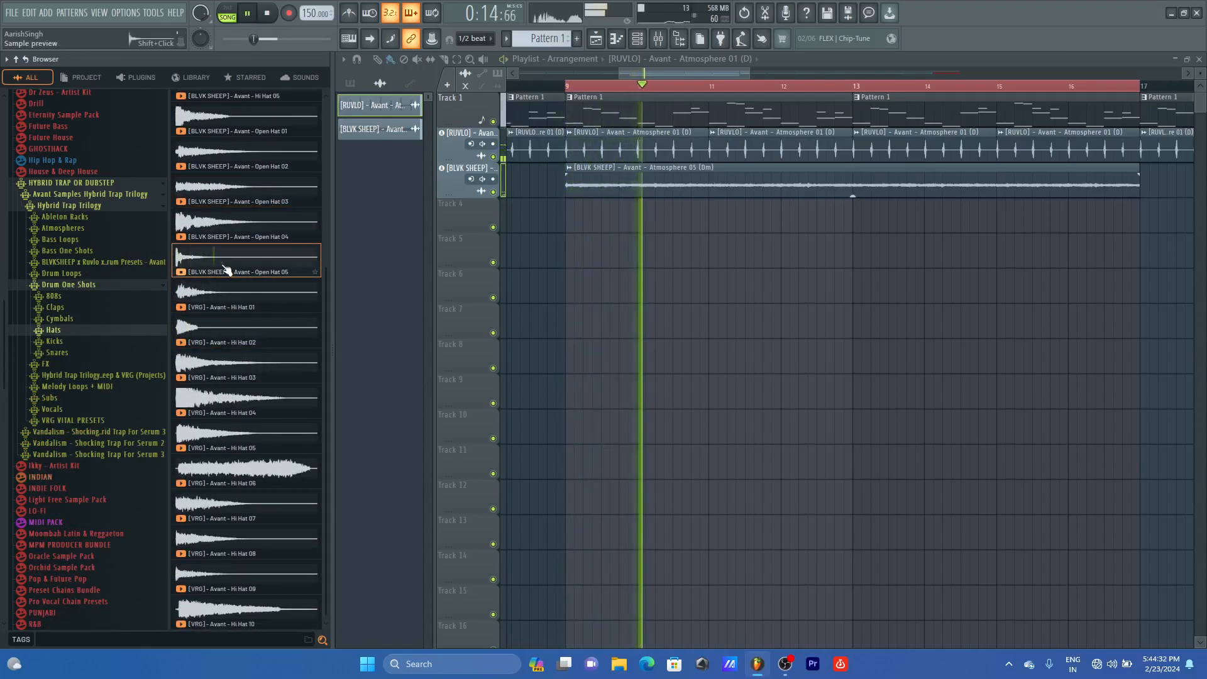
click(243, 333)
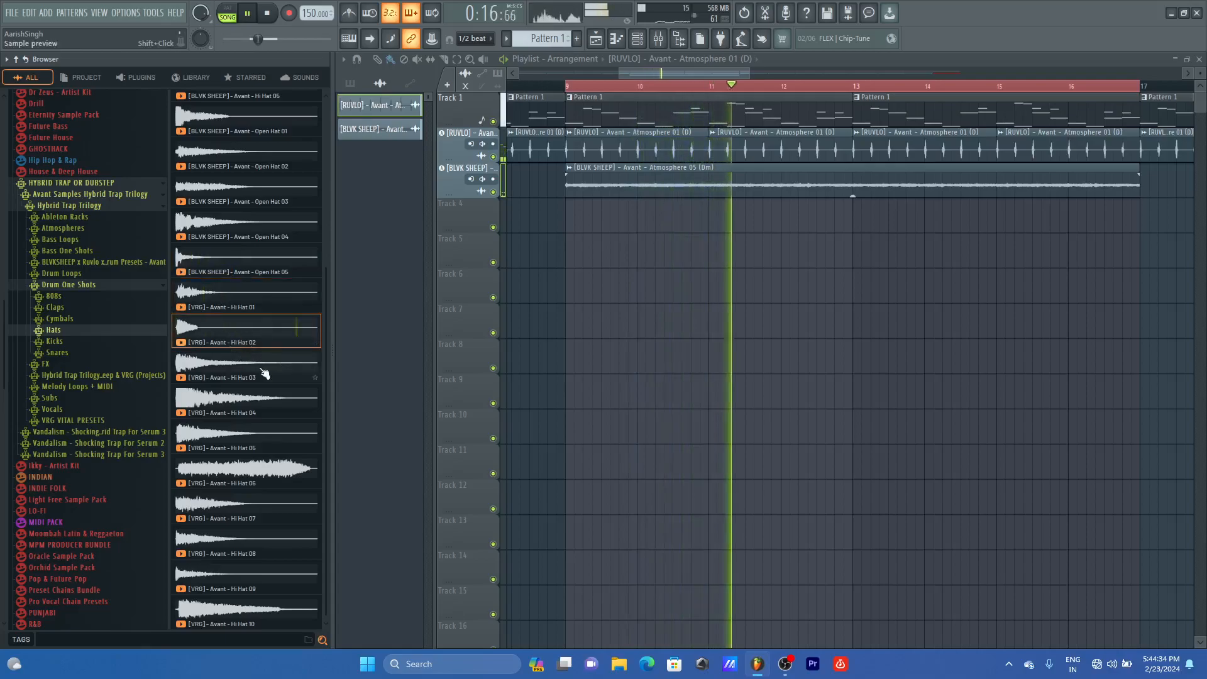
key(space)
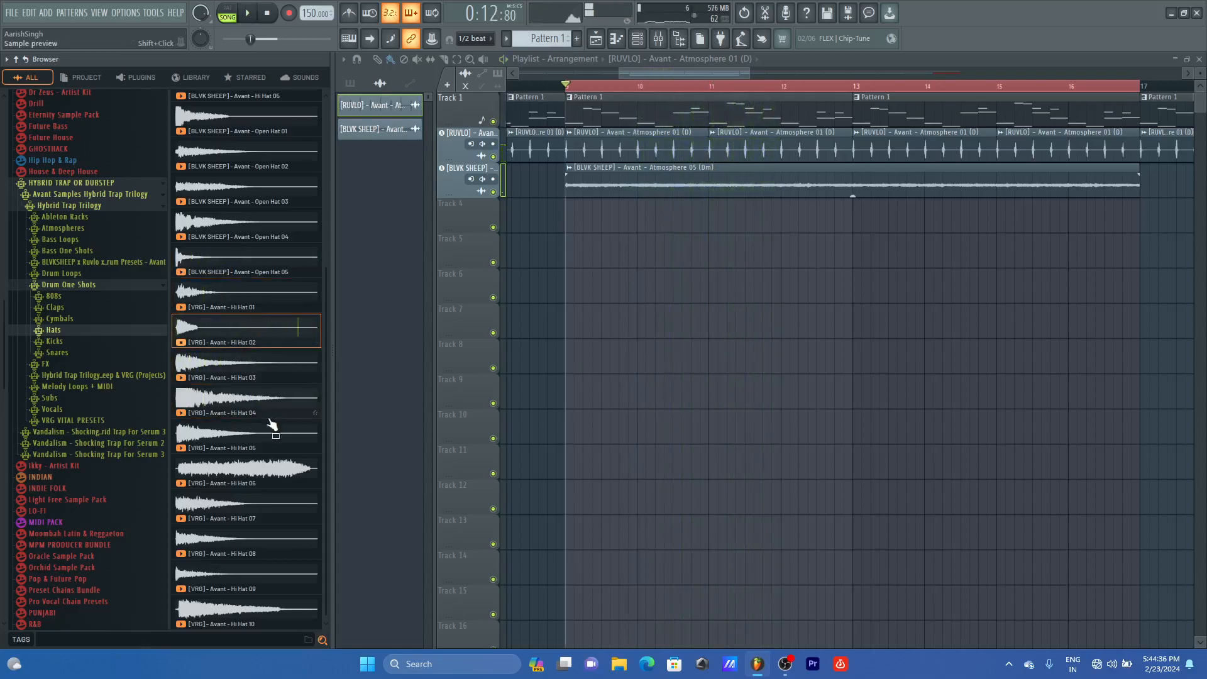
Step: Preview the [VRG] hi hats 05, 06, 07 and 09 against playback of the looped section
click(217, 441)
key(space)
click(256, 477)
key(space)
click(240, 518)
scroll(244, 386, down, 1)
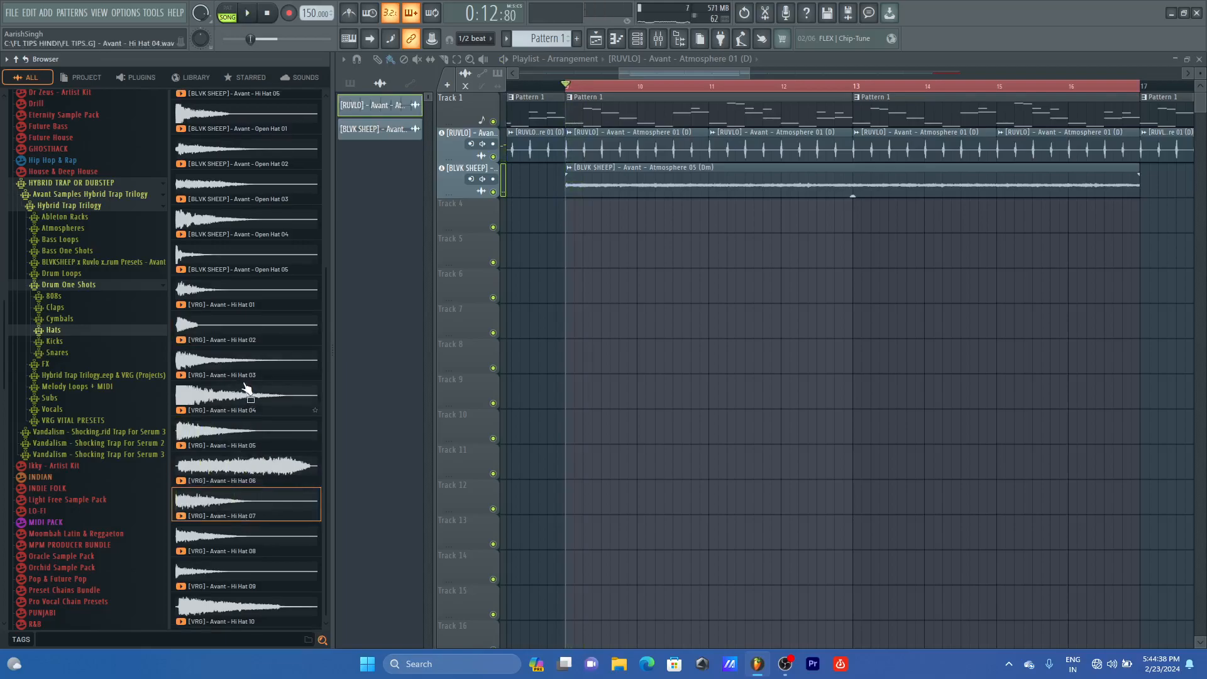
click(234, 569)
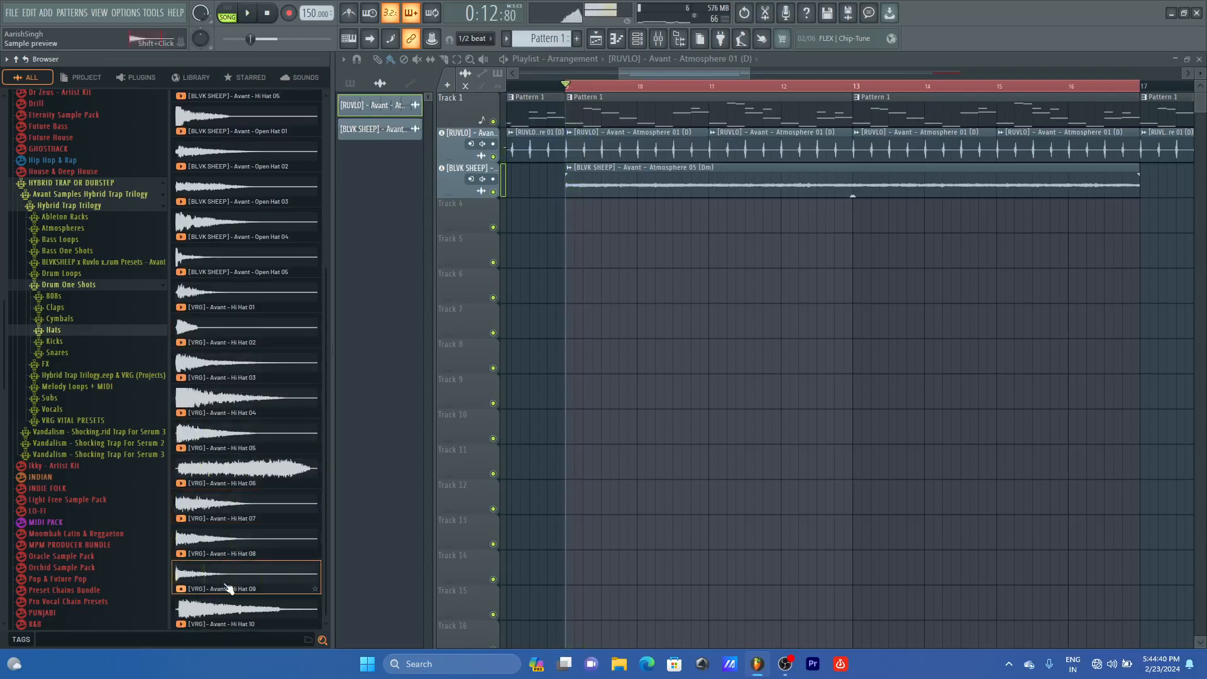
key(space)
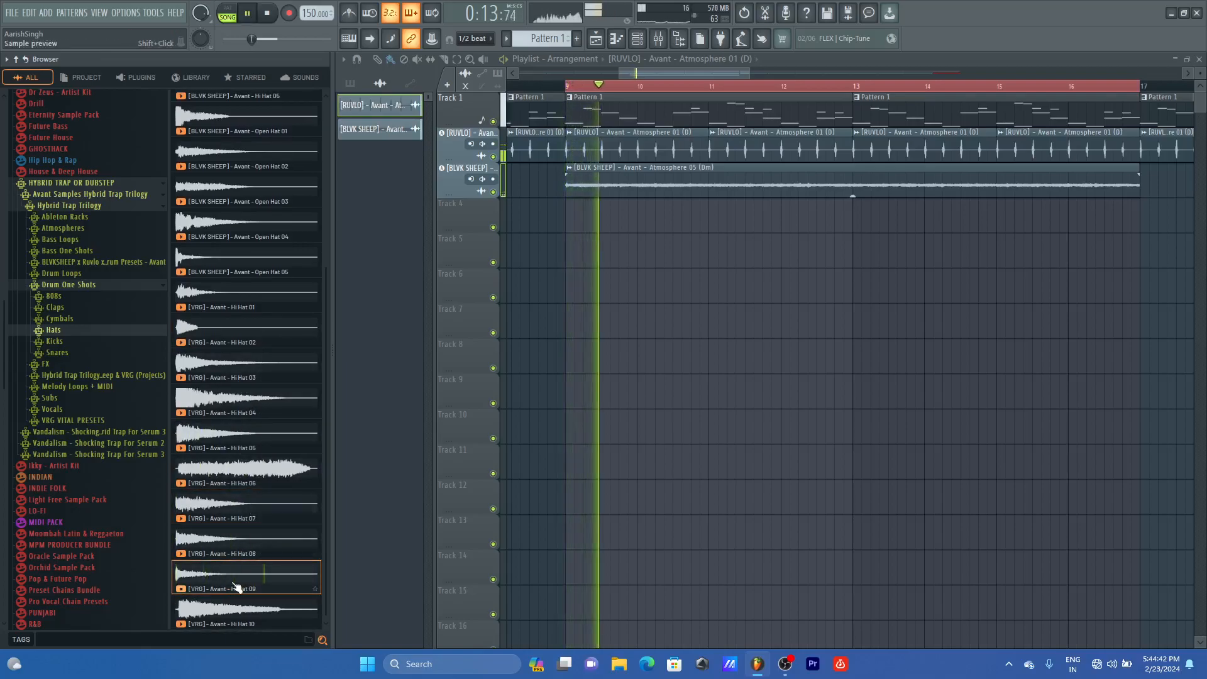
key(space)
Step: Add [VRG] - Avant - Hi Hat 02 as an audio track on Track 4
click(225, 317)
drag(225, 317, 148, 220)
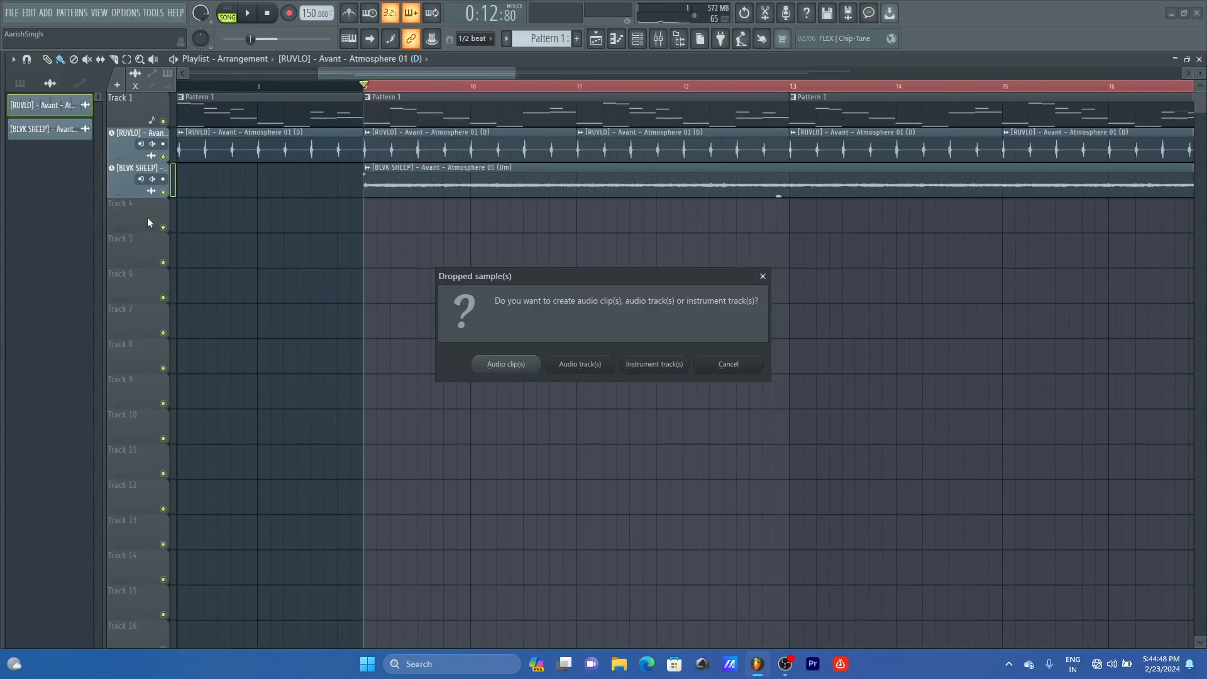
click(578, 365)
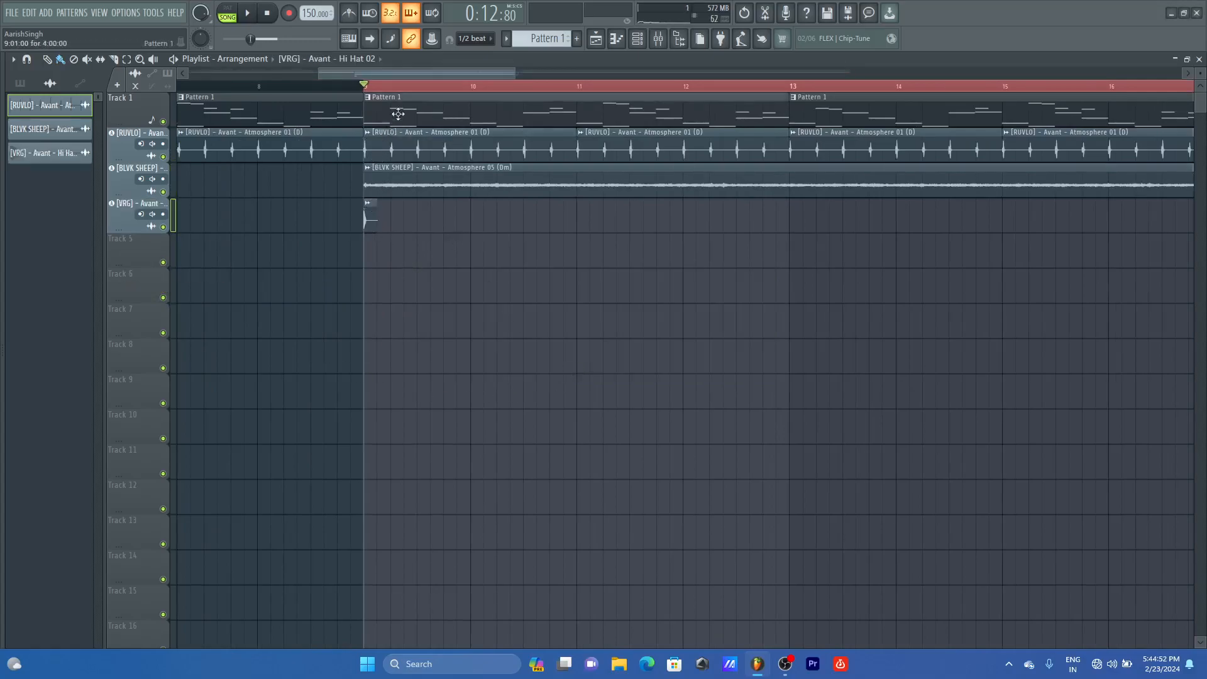
Step: With snap at 1/2 beat, repeat the half-beat Hi Hat 02 clip along Track 4 from bar 9 to bar 13
drag(516, 71, 491, 72)
key(space)
key(space)
click(475, 38)
click(475, 189)
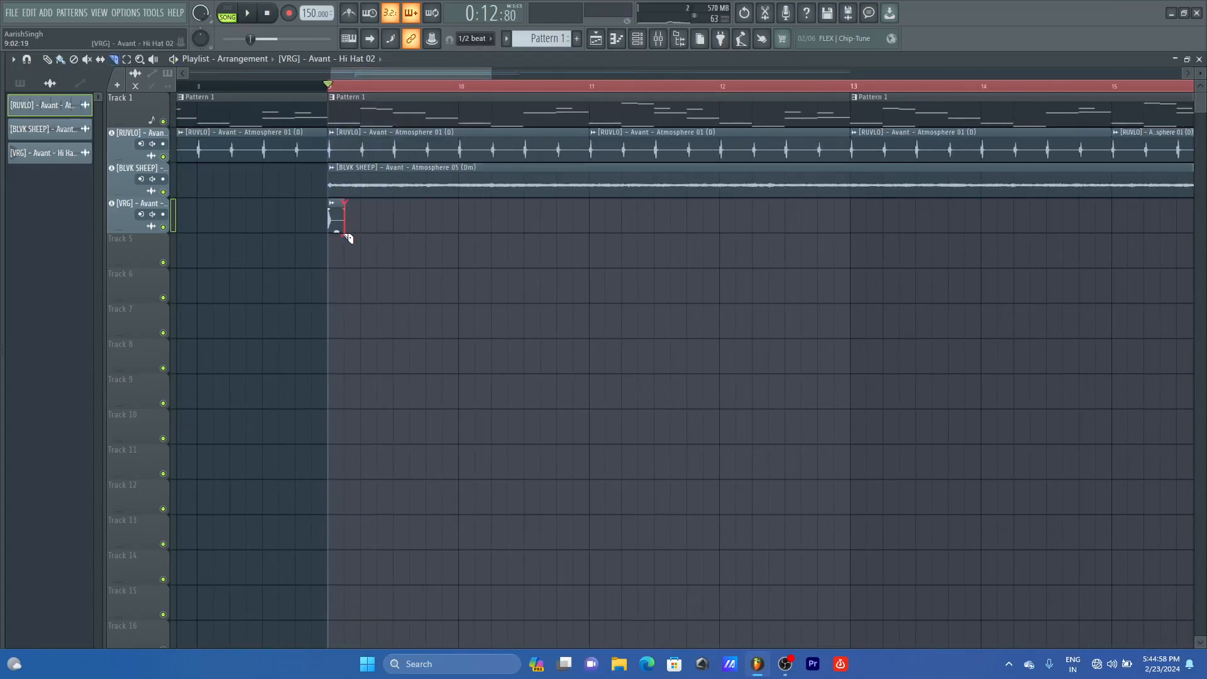
click(336, 216)
drag(352, 217, 842, 217)
key(space)
drag(492, 72, 644, 73)
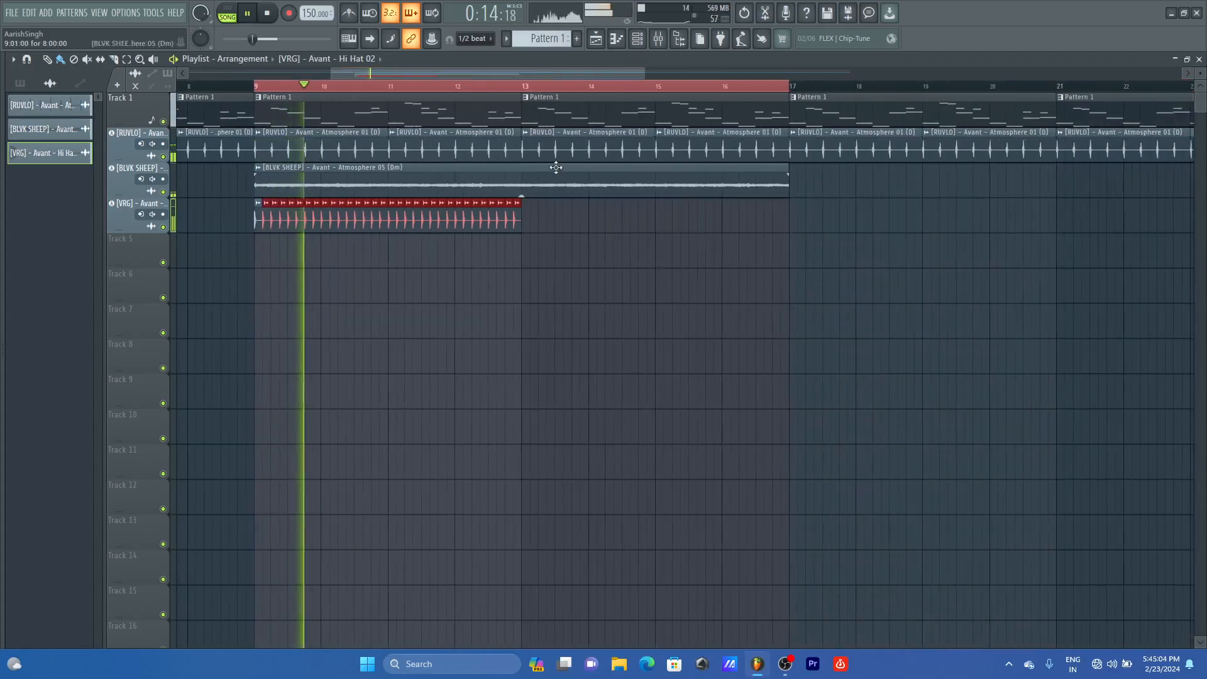
Step: Set the Hi Hat 02 clip's channel volume to 50%
double_click(488, 228)
key(space)
drag(320, 186, 320, 214)
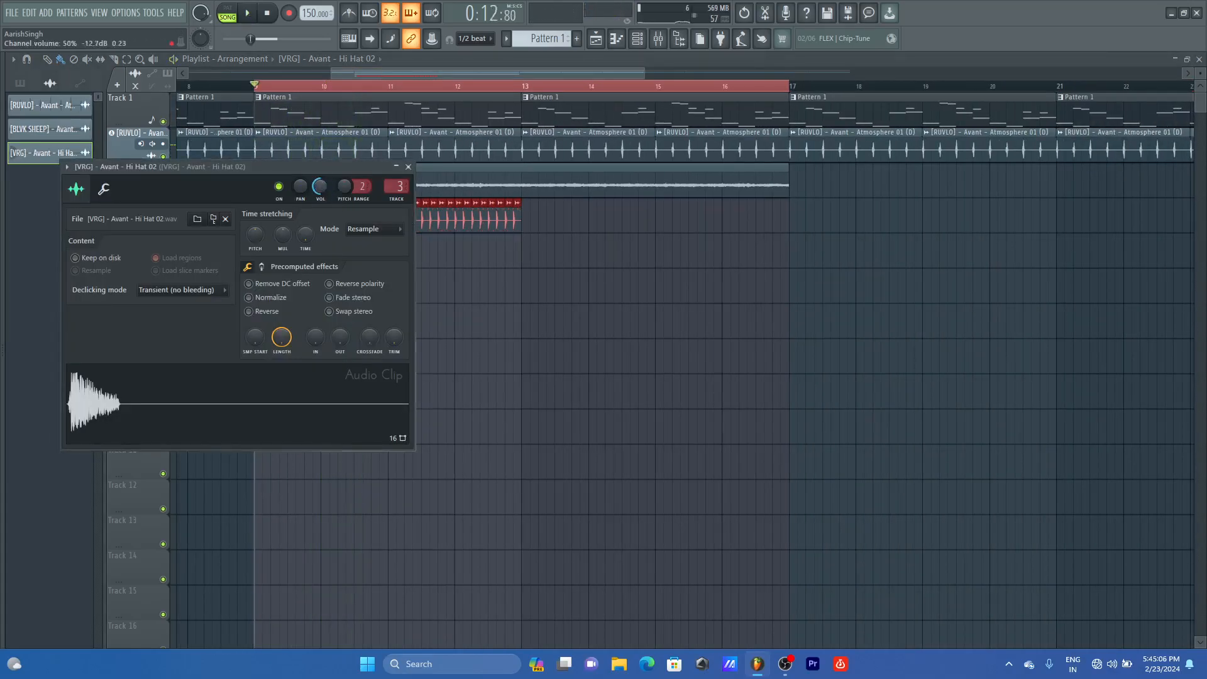
click(409, 167)
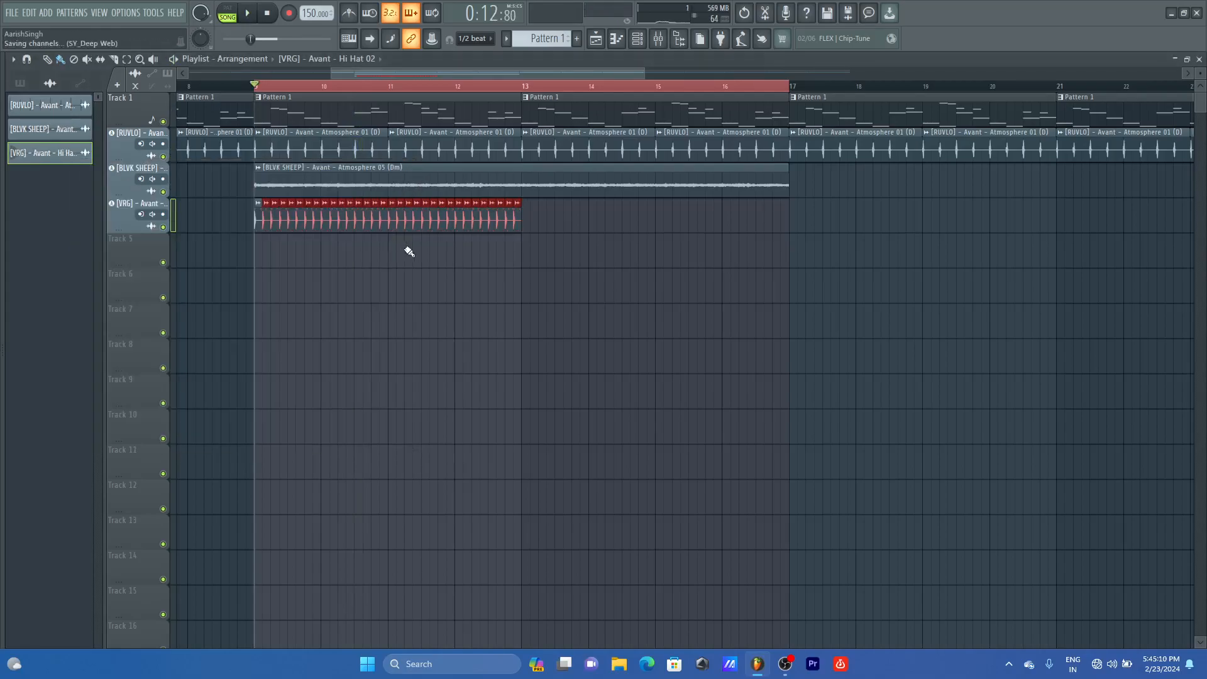
Step: Preview [BLVK SHEEP] Snare 03 from the Snares folder against the loop and add it as an audio track on Track 5
key(alt+F8)
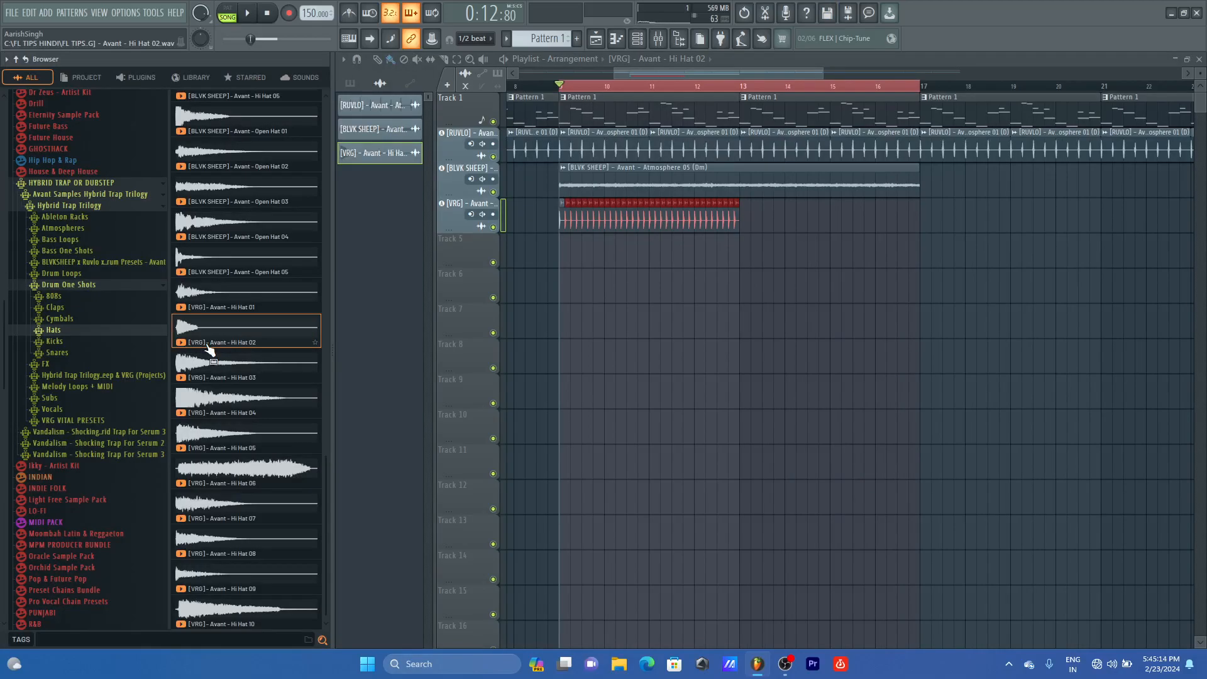
click(57, 352)
key(space)
click(233, 181)
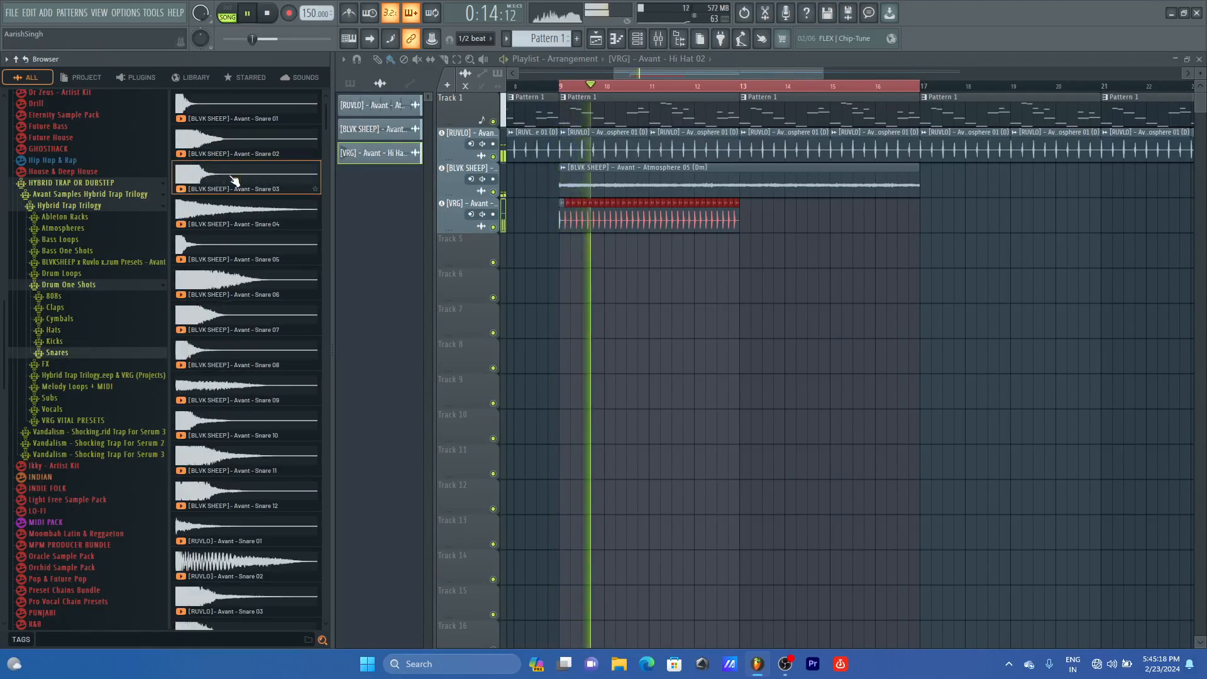
key(space)
drag(229, 181, 146, 270)
click(563, 354)
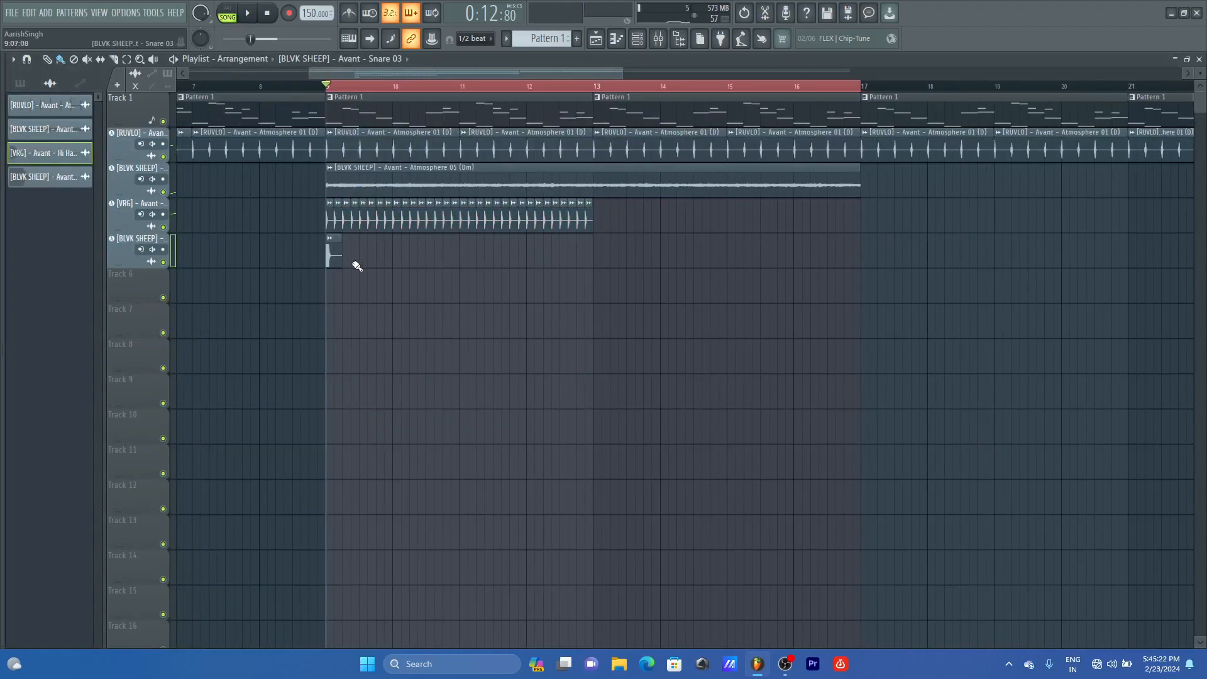
Step: Place Snare 03 hits on the third beat of bars 9, 10, 11 and 12 on Track 5
key(space)
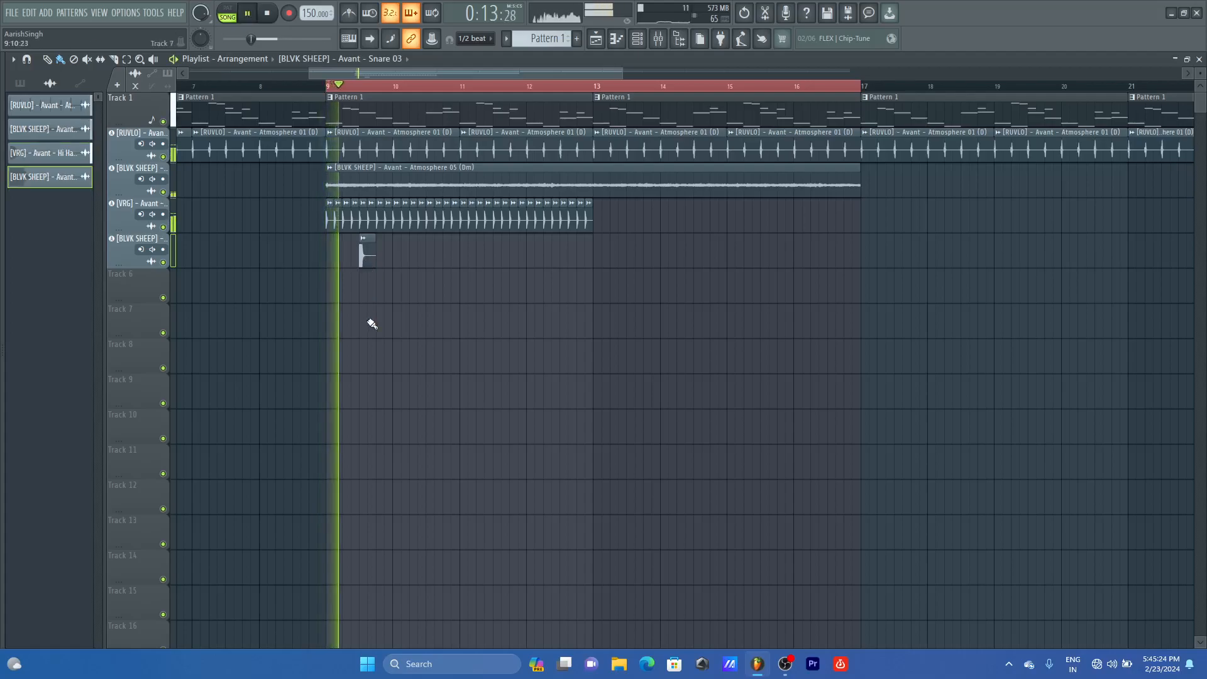
click(434, 255)
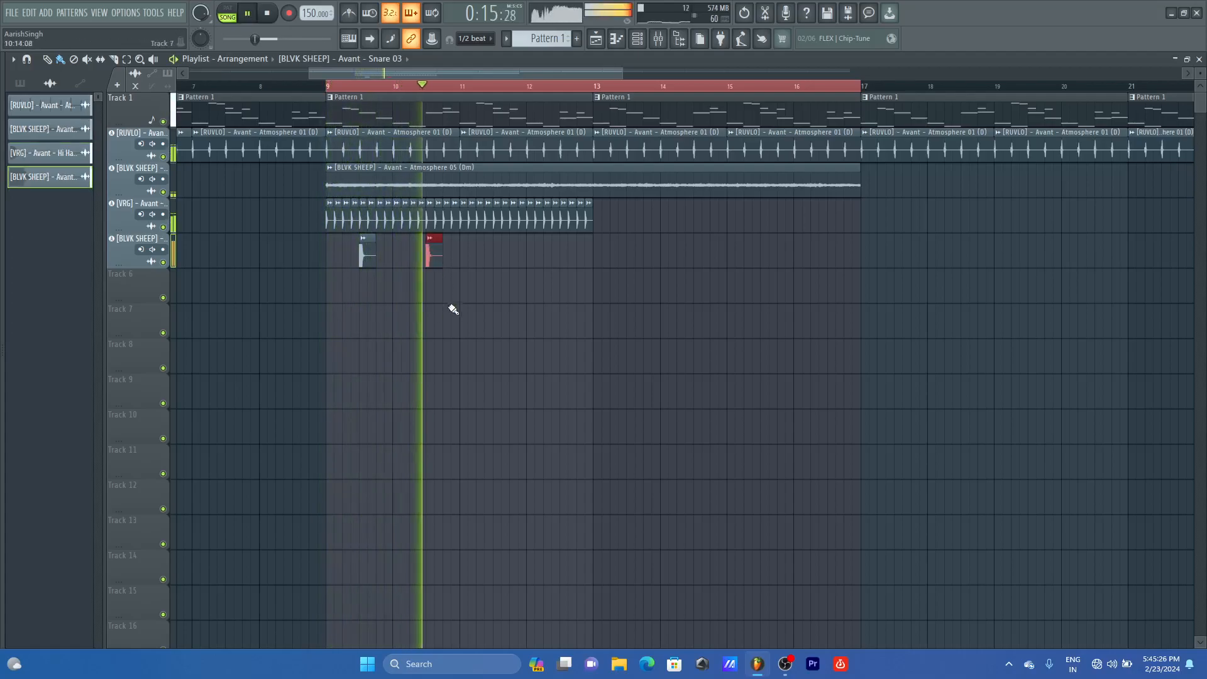
click(499, 254)
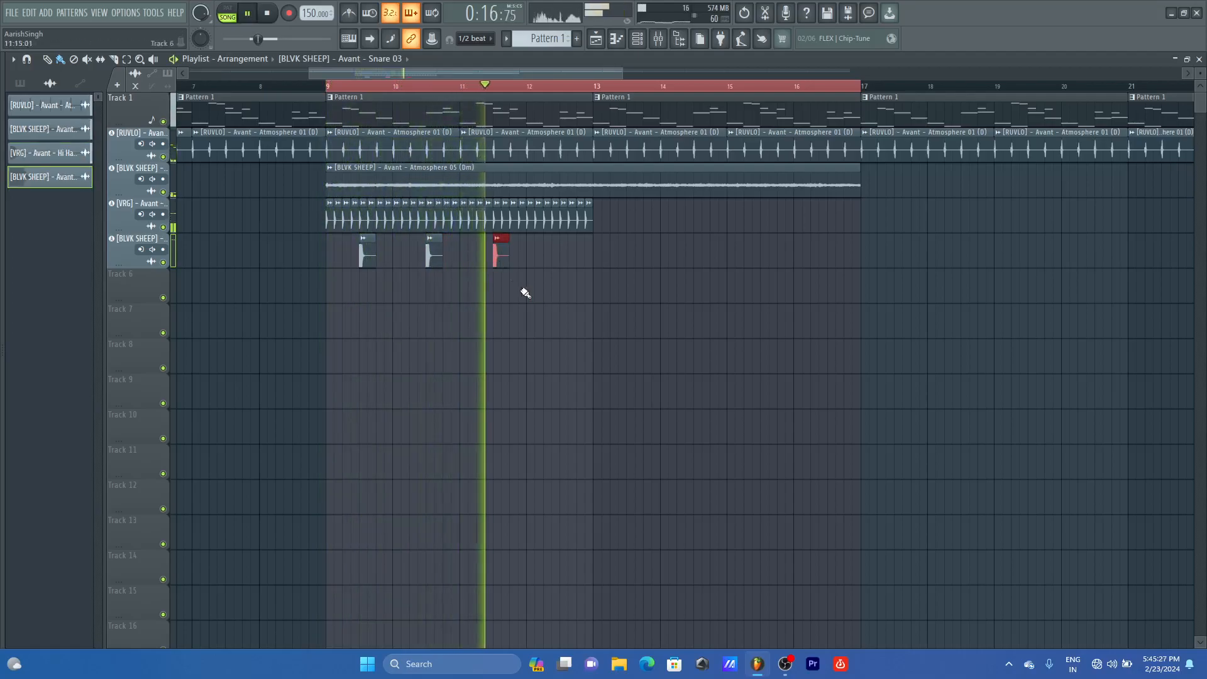
click(565, 255)
key(space)
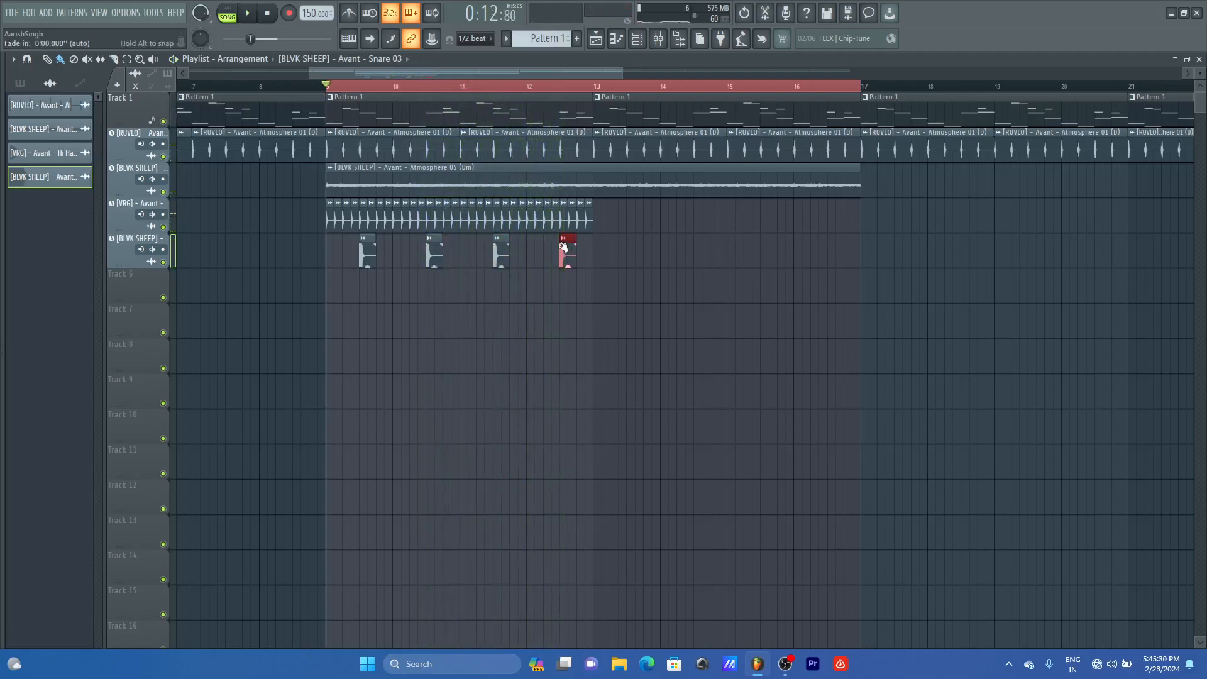
Step: Check the Snare 03 clip's channel settings and replay the loop to hear the snare in the beat
double_click(568, 260)
key(space)
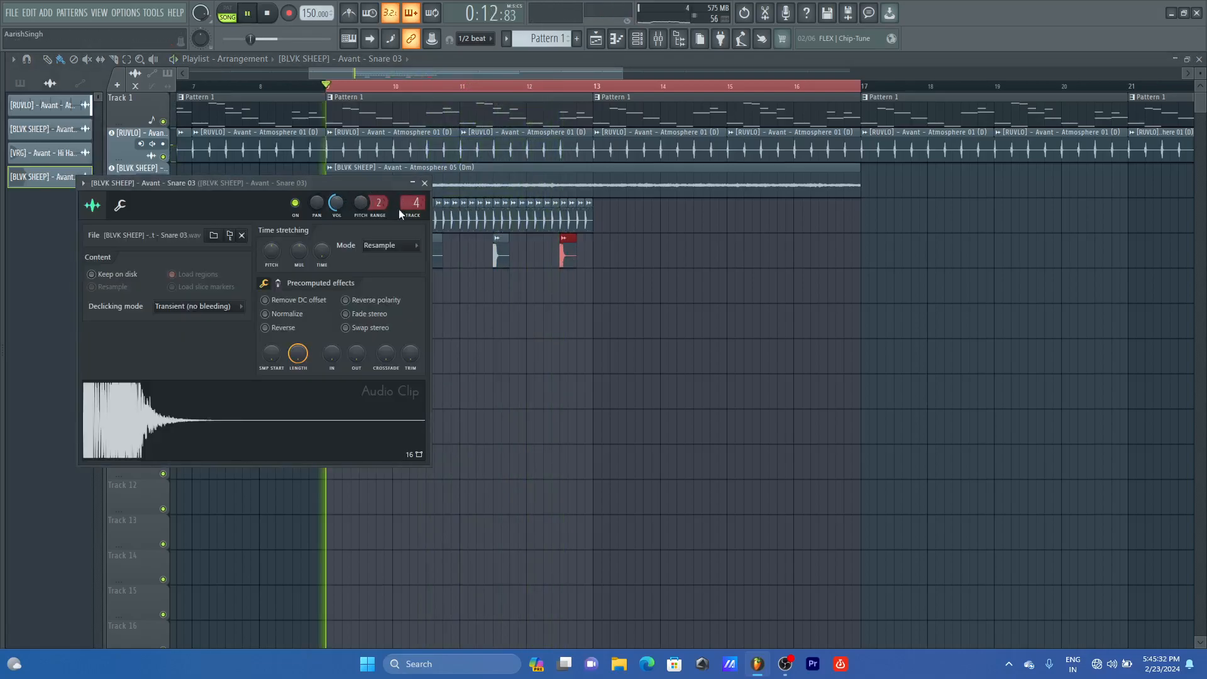
click(425, 183)
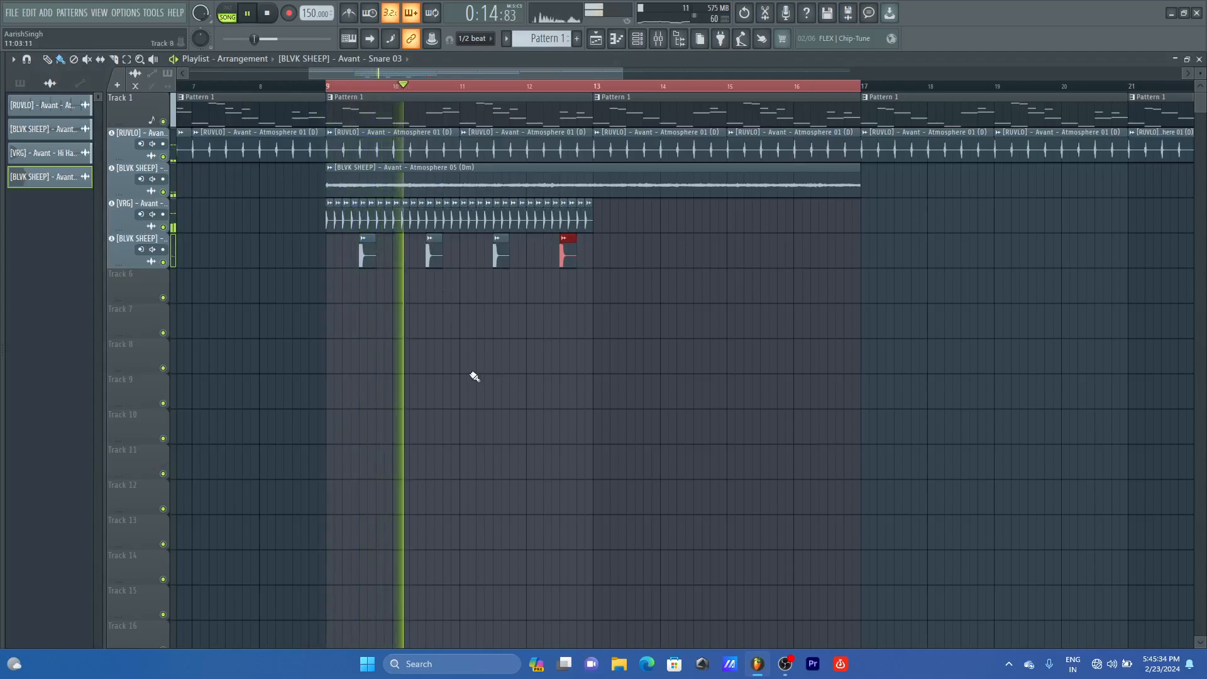
key(space)
Step: Look through the Cymbals and Claps folders and preview clap samples, including [RUVLO] Clap 05, 06 and 07
mouse_move(118, 297)
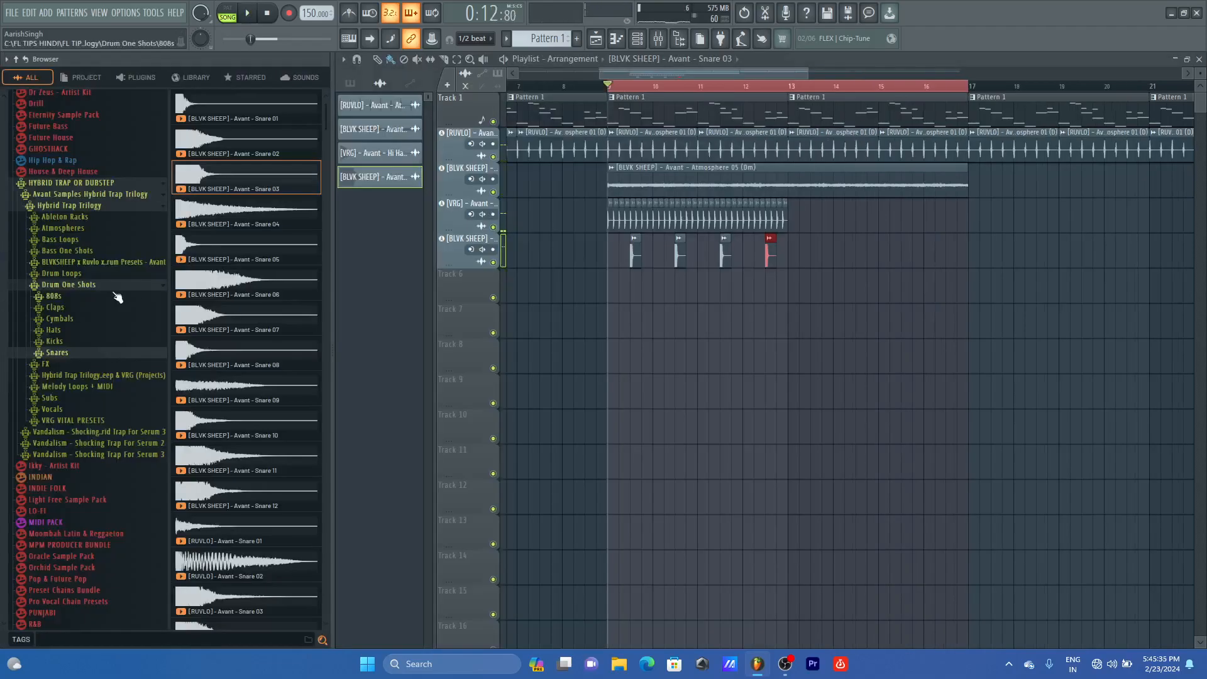
click(59, 319)
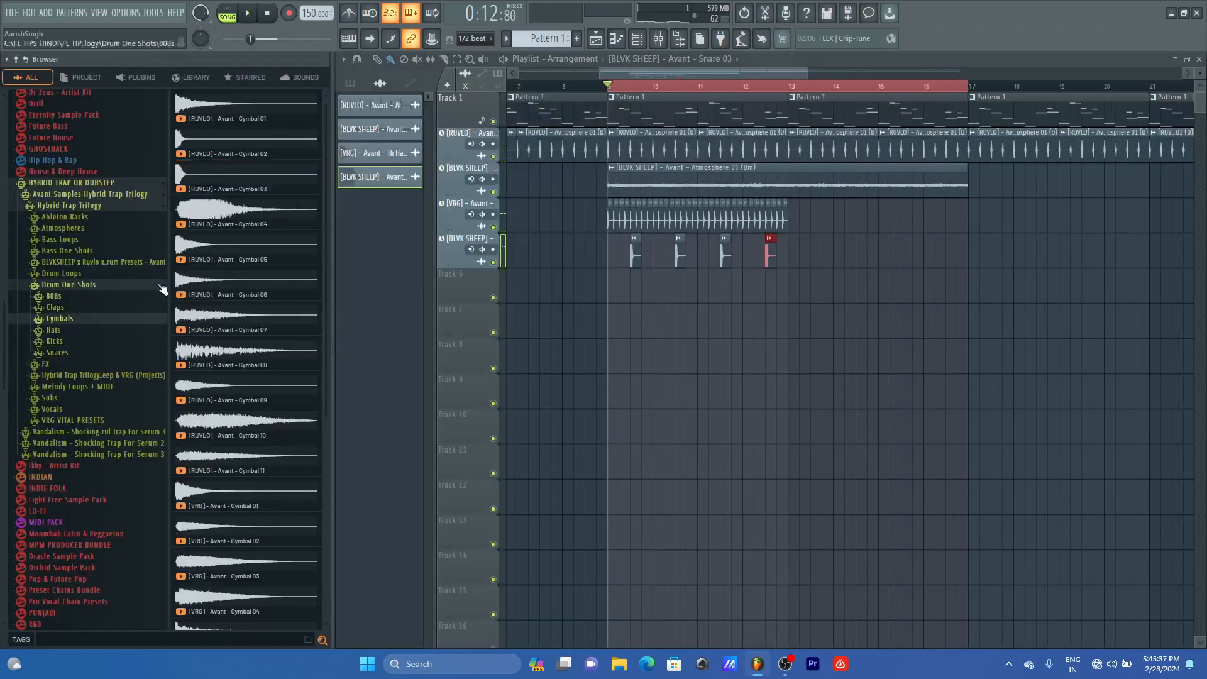
click(62, 308)
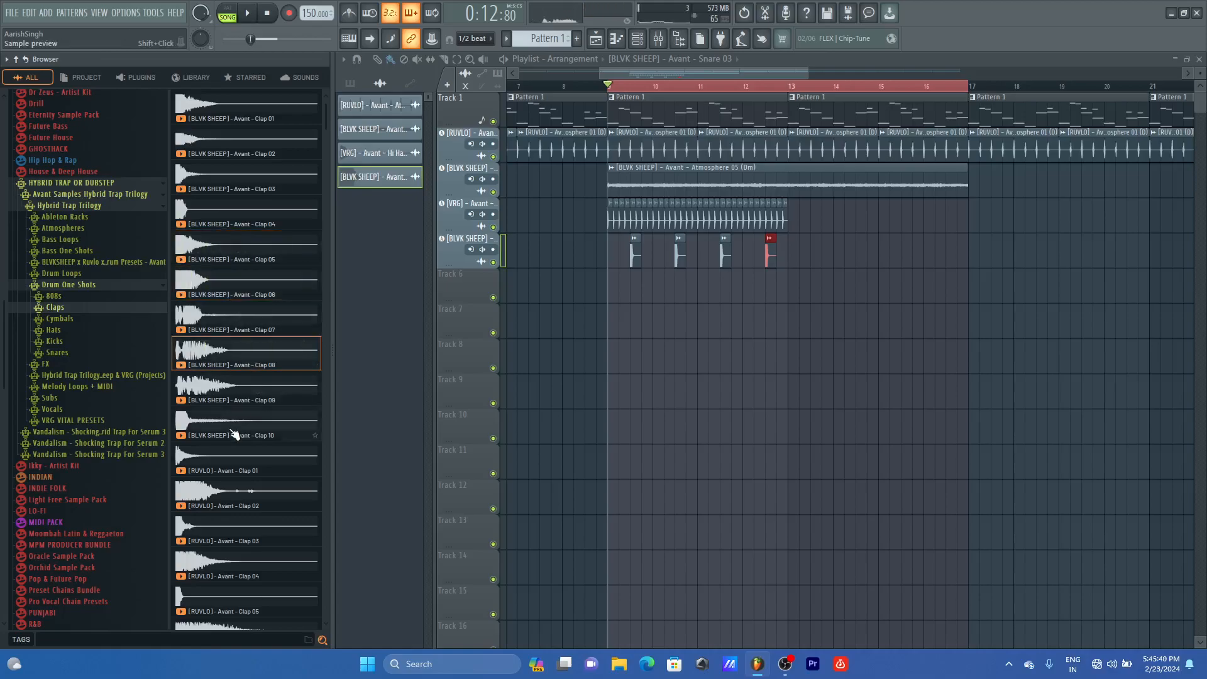
click(229, 393)
scroll(229, 393, down, 4)
click(229, 369)
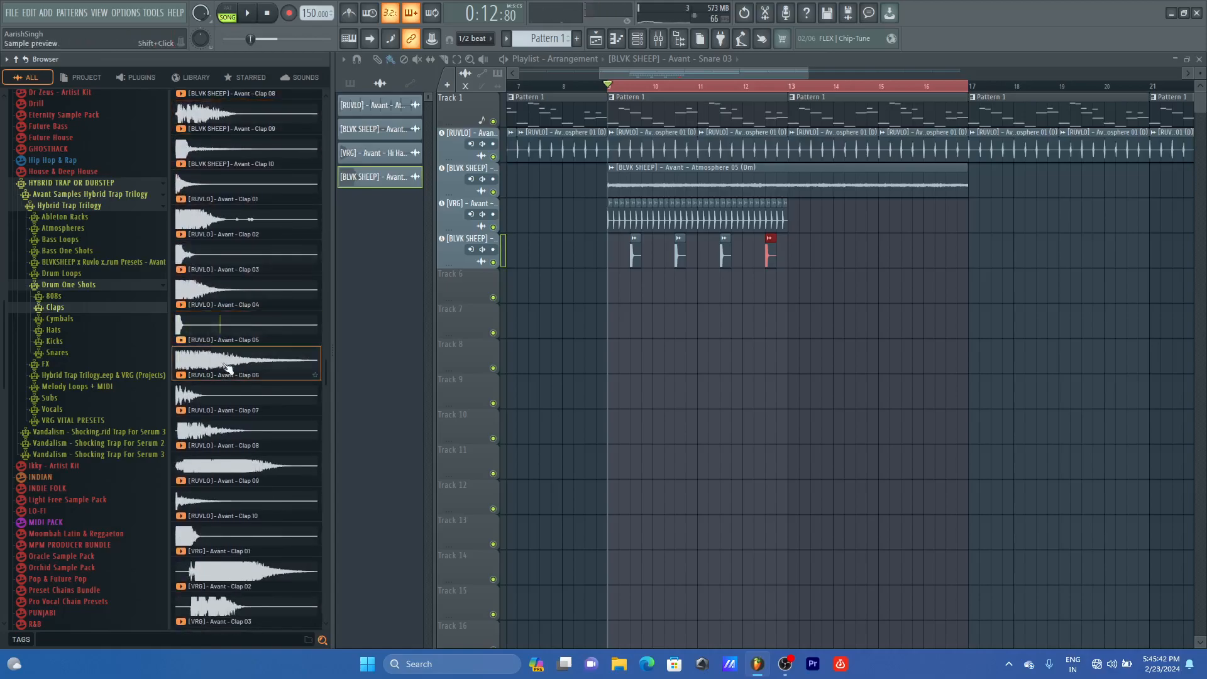
click(216, 425)
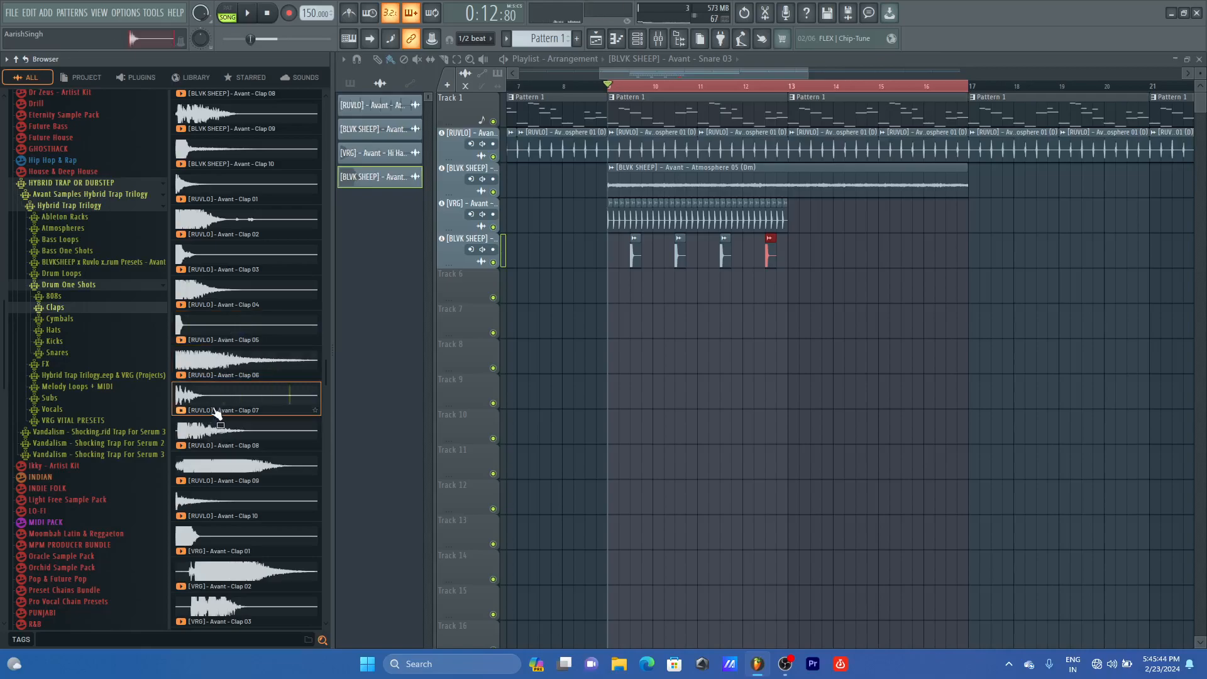
click(205, 334)
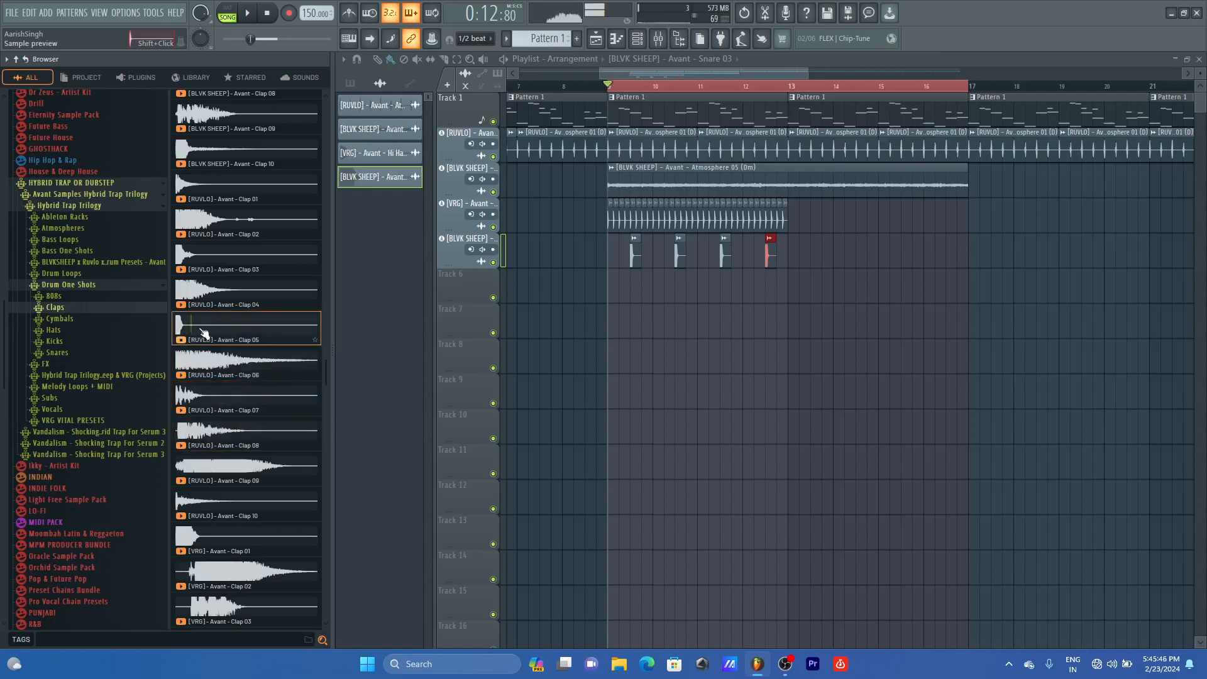
Step: Add [RUVLO] Clap 05 on Track 6 at the third beat of bars 10 and 12, trimming the second clip to end at bar 13
drag(416, 373, 146, 292)
click(505, 360)
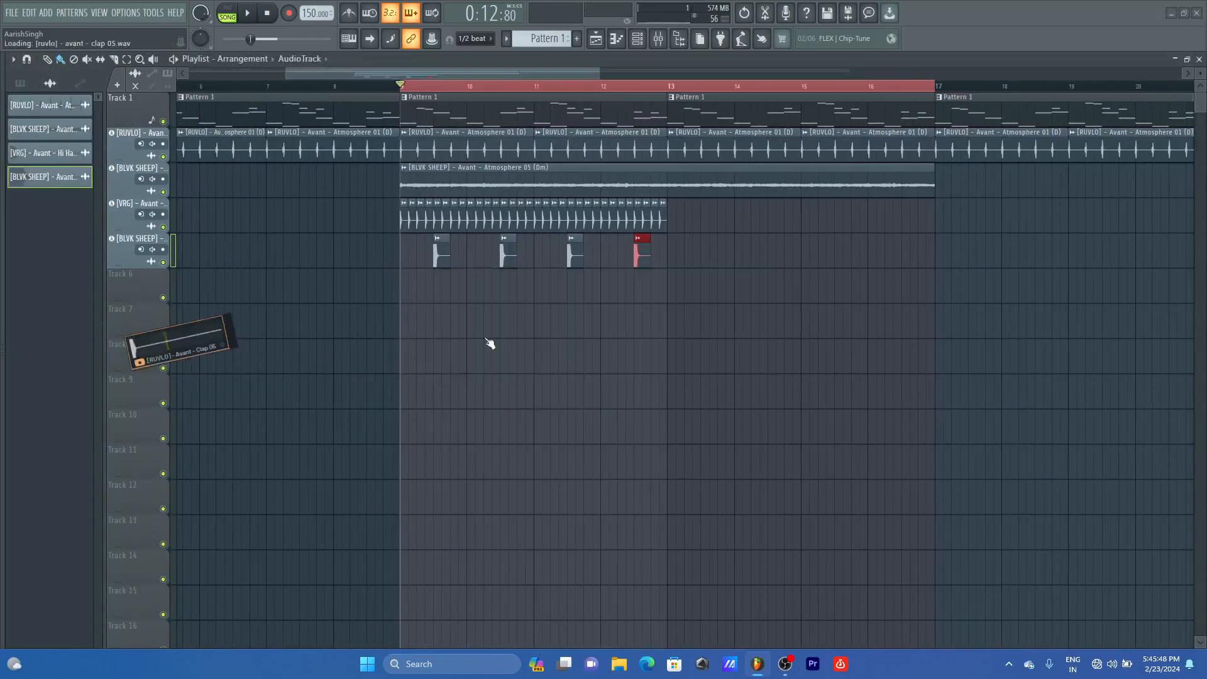
drag(422, 290, 513, 305)
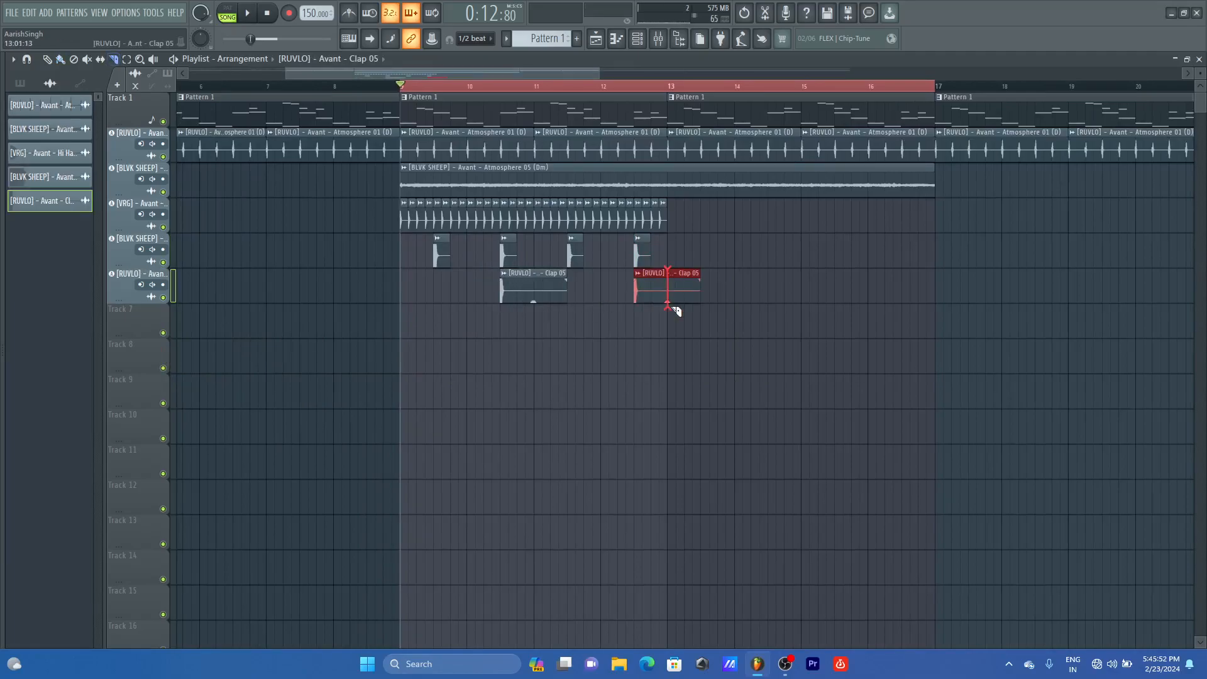
drag(676, 310, 674, 313)
Step: Lower the Clap 05 clip's channel volume to about 45% and check it against the loop
key(space)
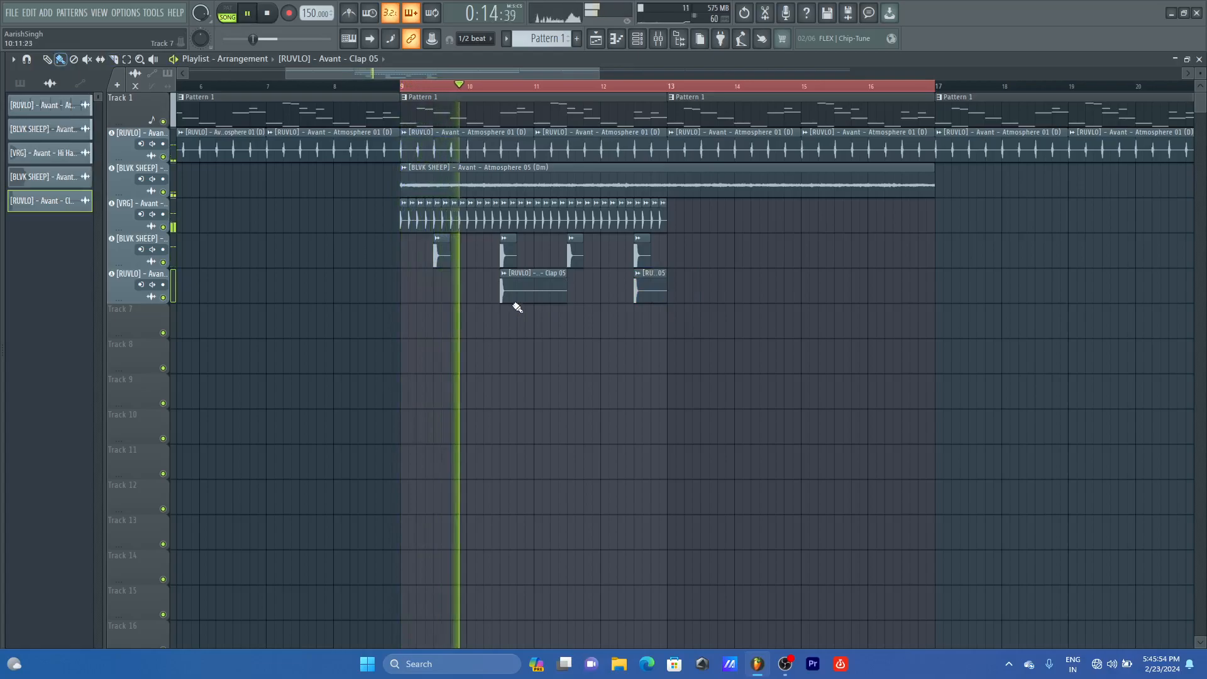
double_click(516, 303)
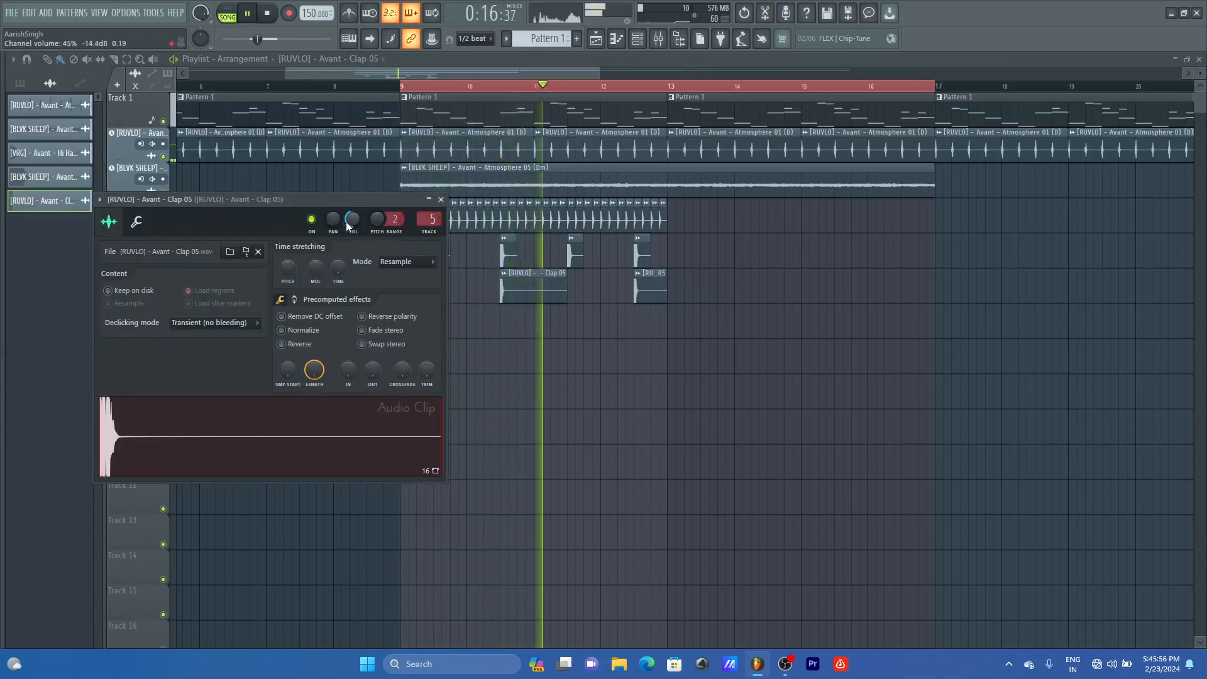
key(space)
key(space)
click(441, 200)
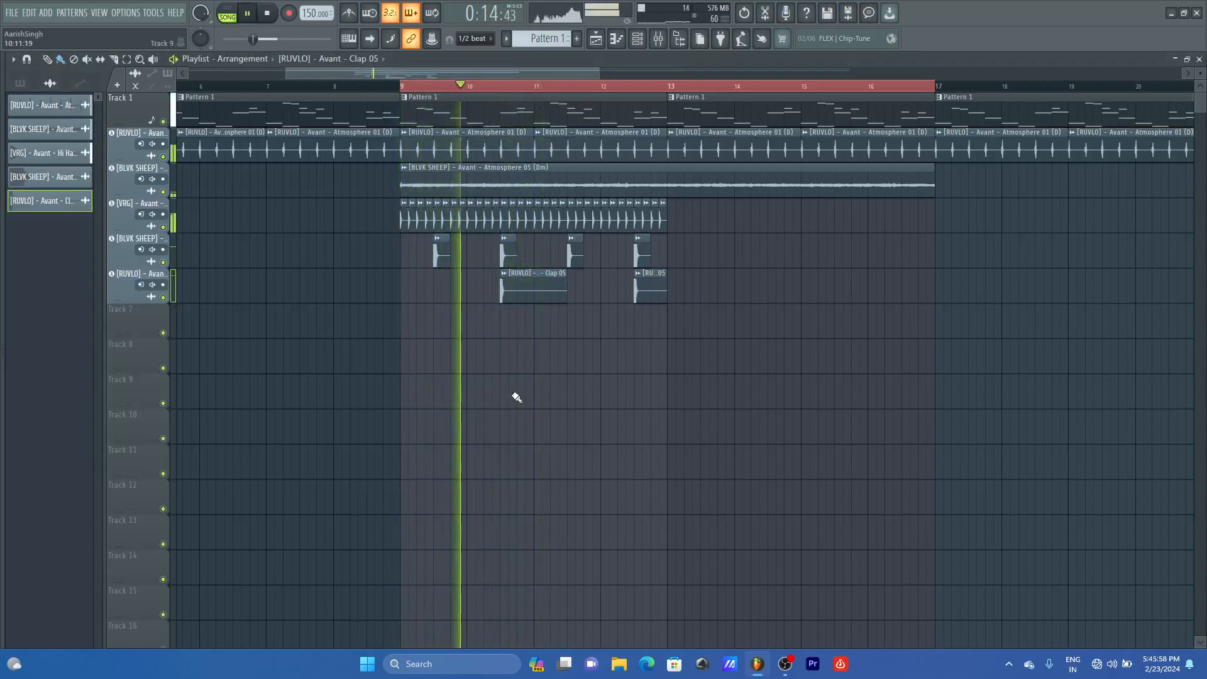
key(space)
Step: Add [RUVLO] Cymbal 01 from the Cymbals folder as an audio track on Track 7, starting at bar 9
key(alt+F8)
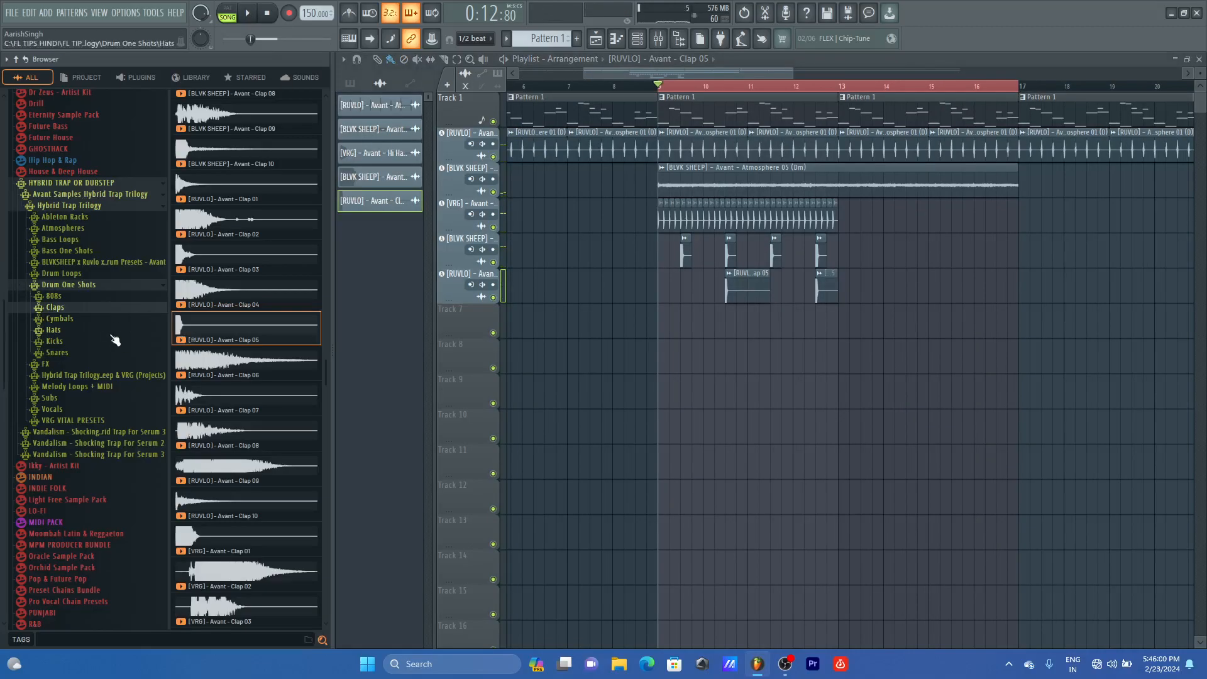
click(69, 320)
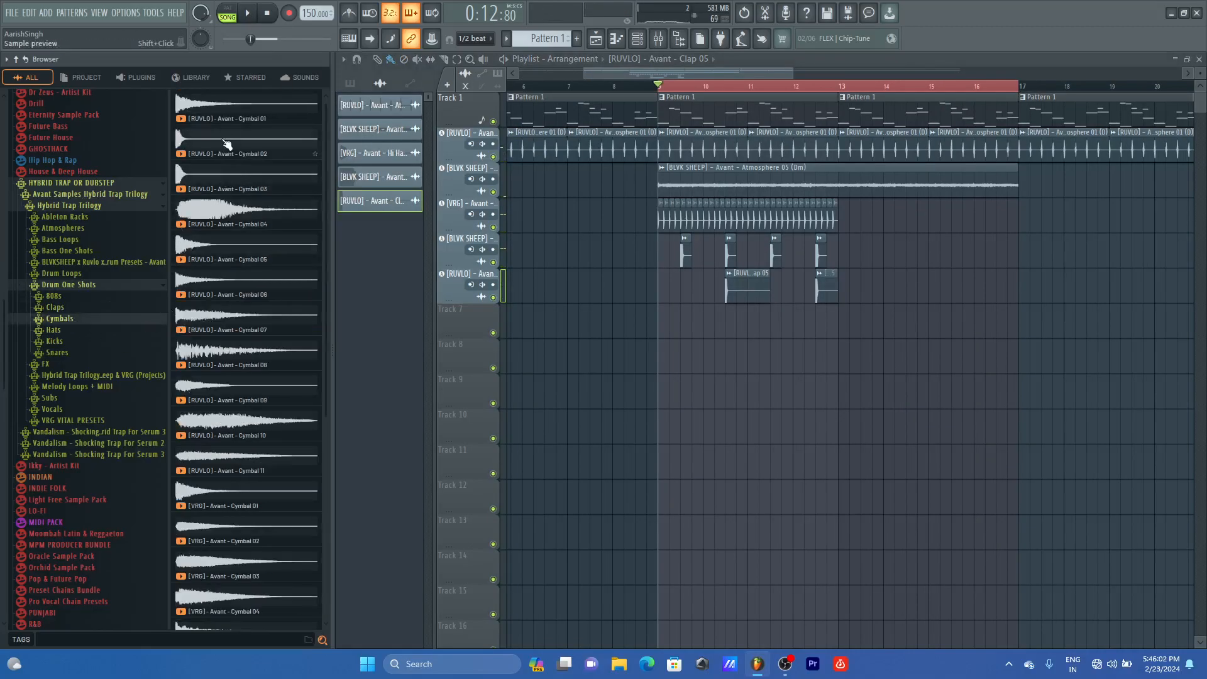
key(space)
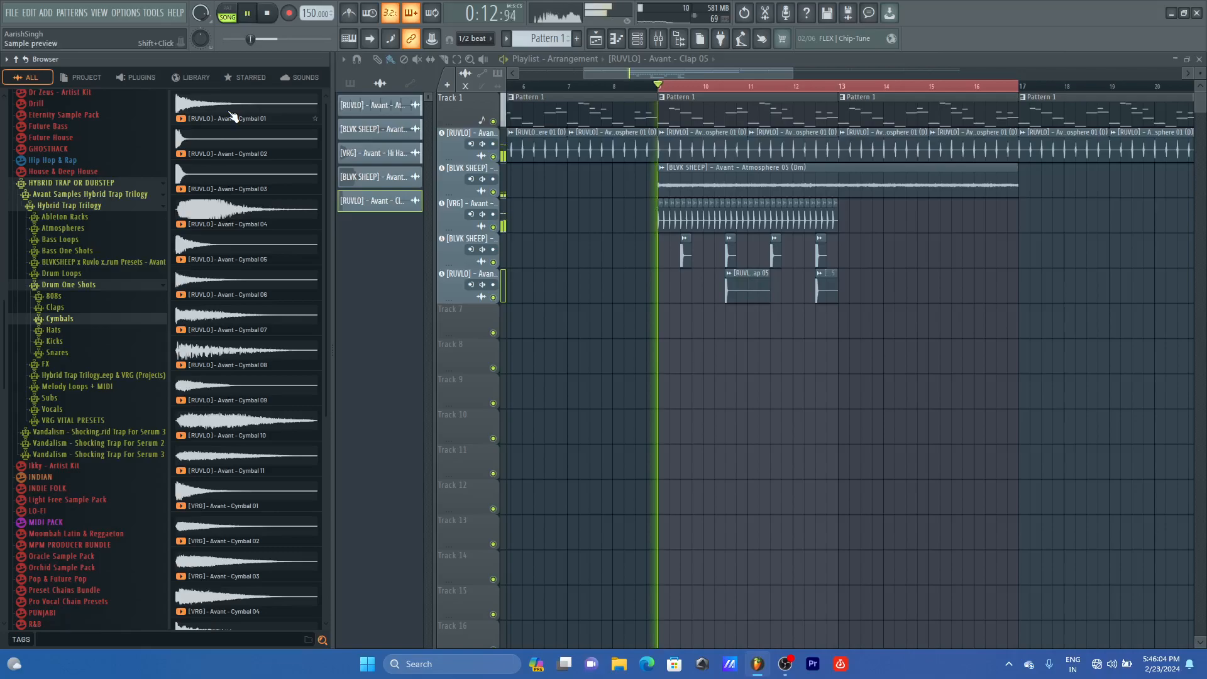
click(233, 116)
drag(234, 116, 142, 318)
click(581, 365)
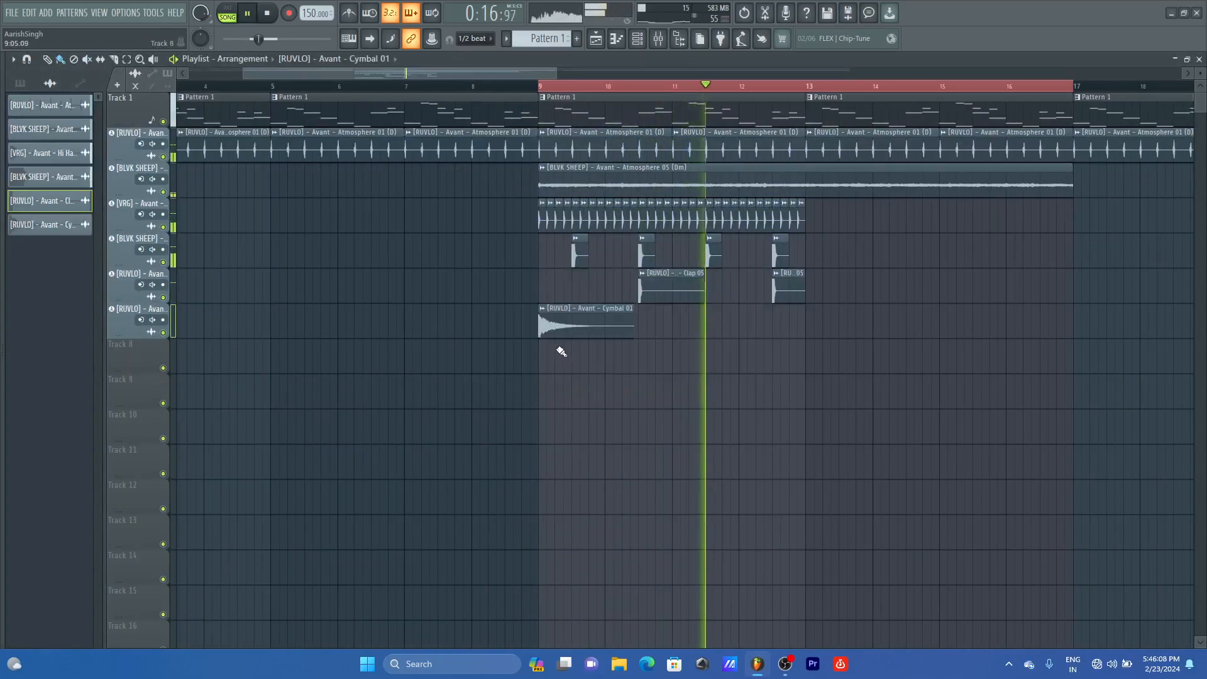
Step: Set the Cymbal 01 clip's channel volume to 32% and play the loop
key(space)
double_click(584, 334)
drag(369, 236, 369, 249)
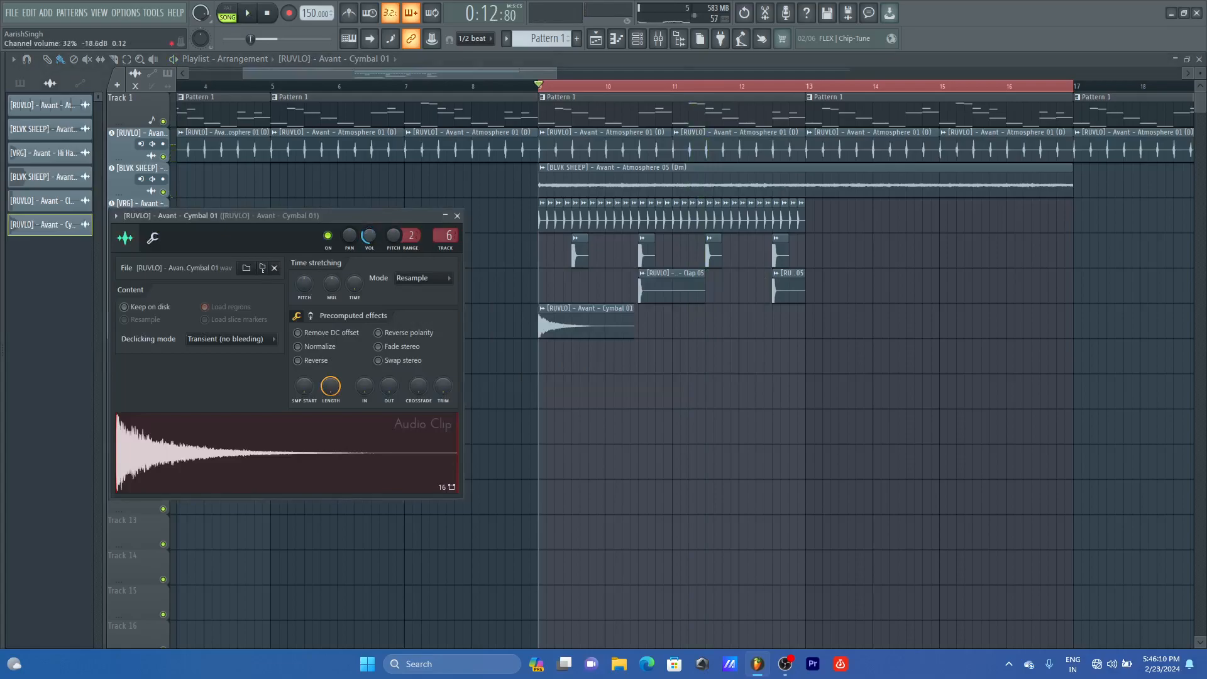
click(457, 217)
key(space)
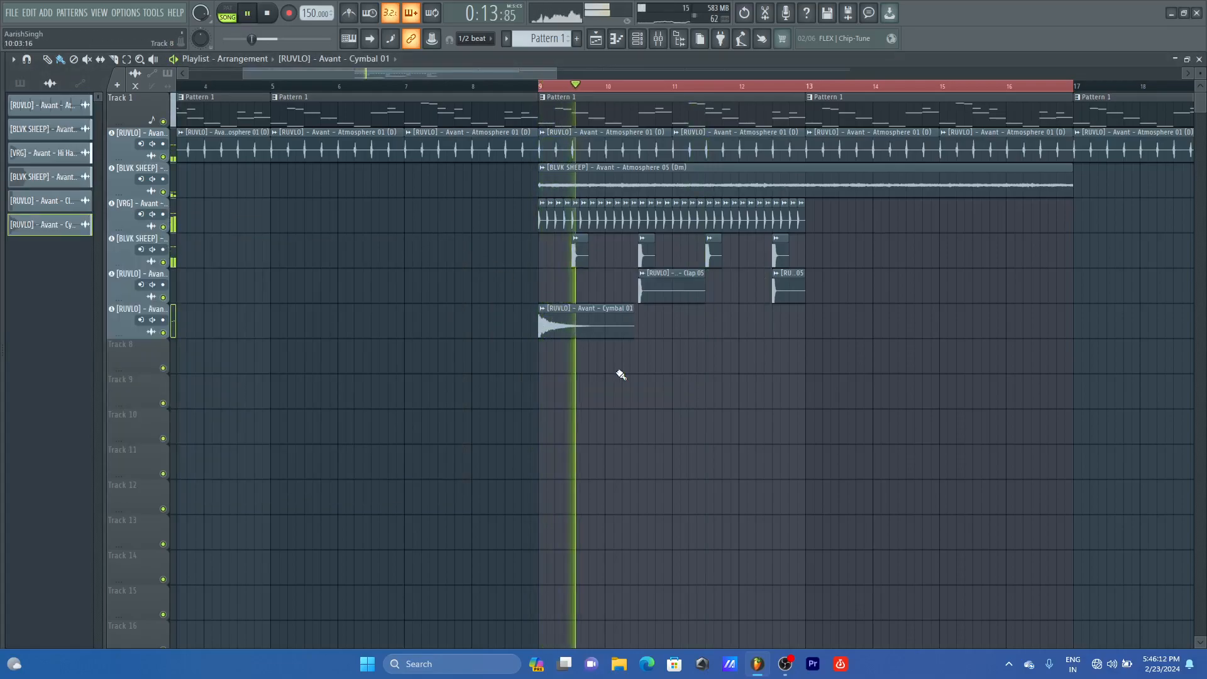
Step: Audition open hats from the Hats folder and add [BLVK SHEEP] Open Hat 02 as an audio track on Track 8, starting at bar 9
key(alt+F8)
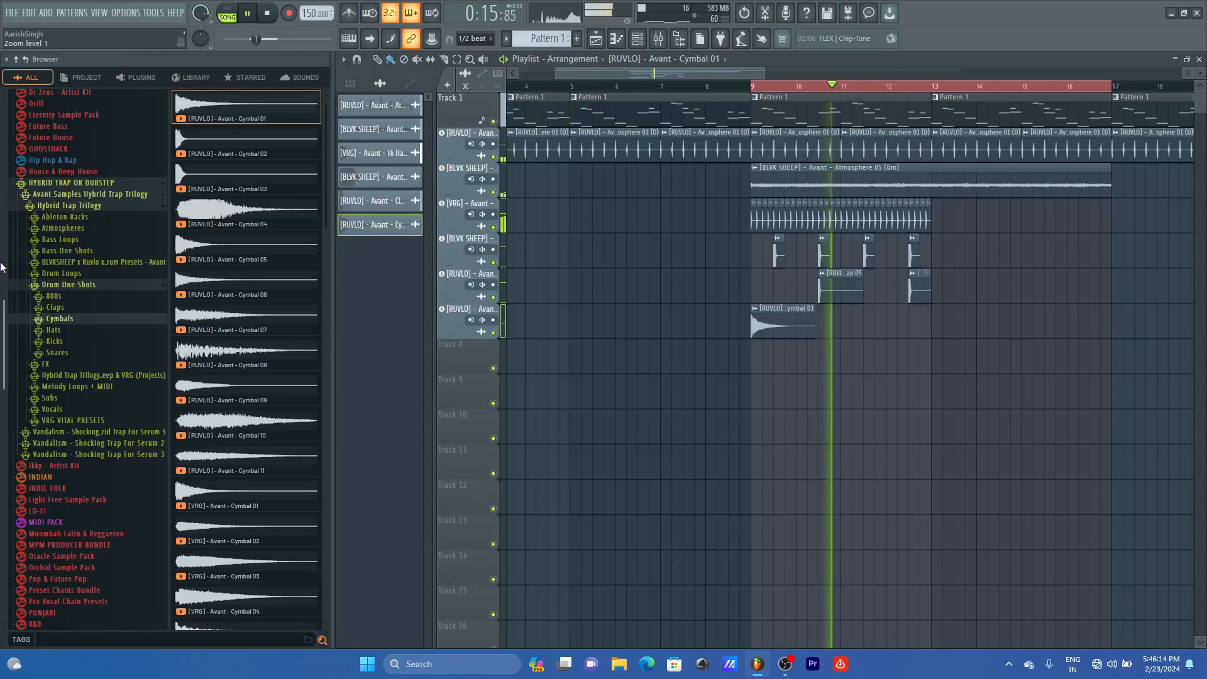
key(space)
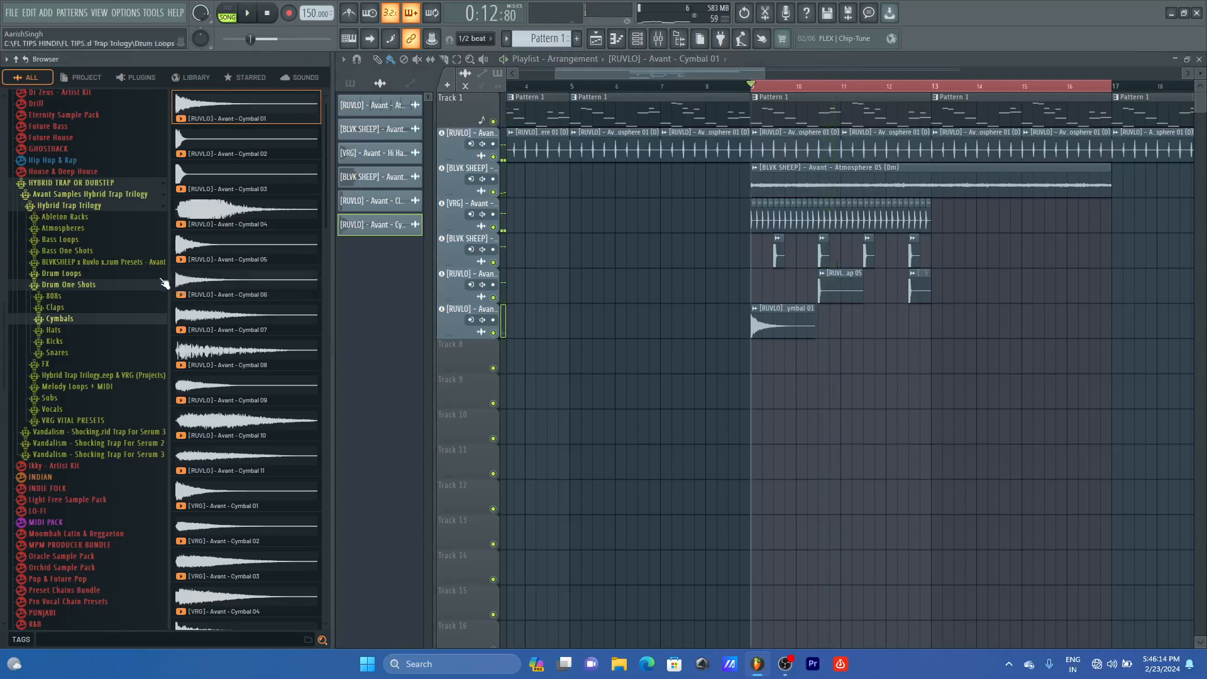
click(57, 331)
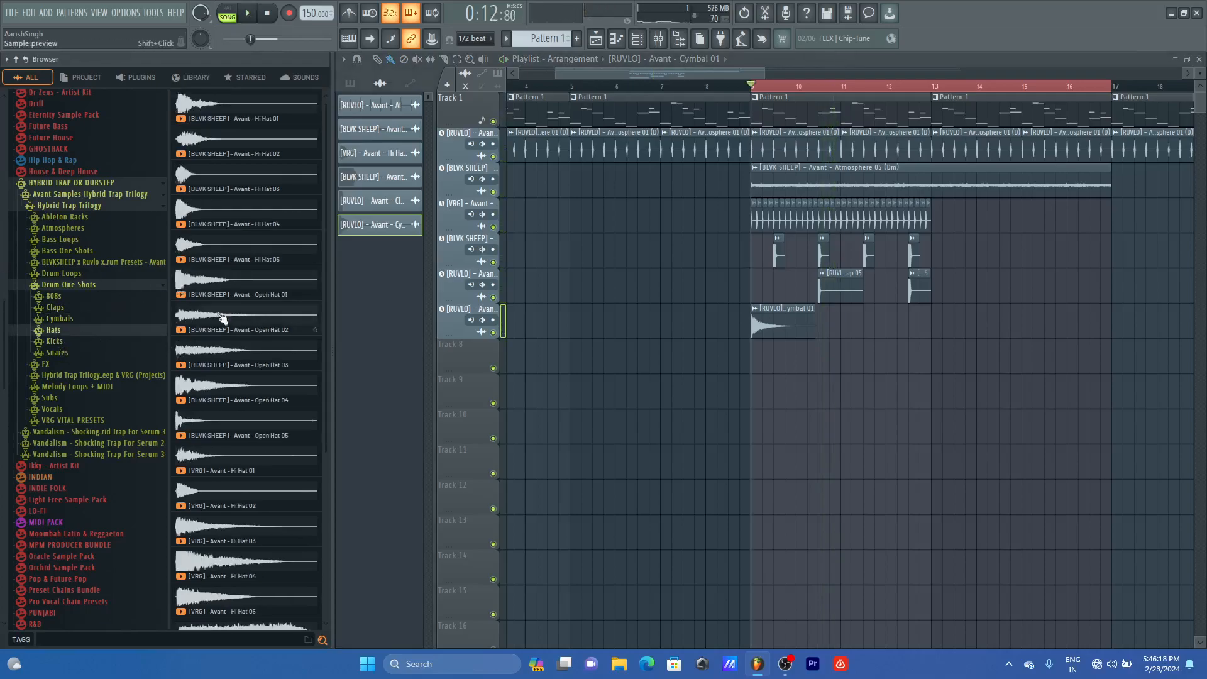
scroll(243, 314, down, 2)
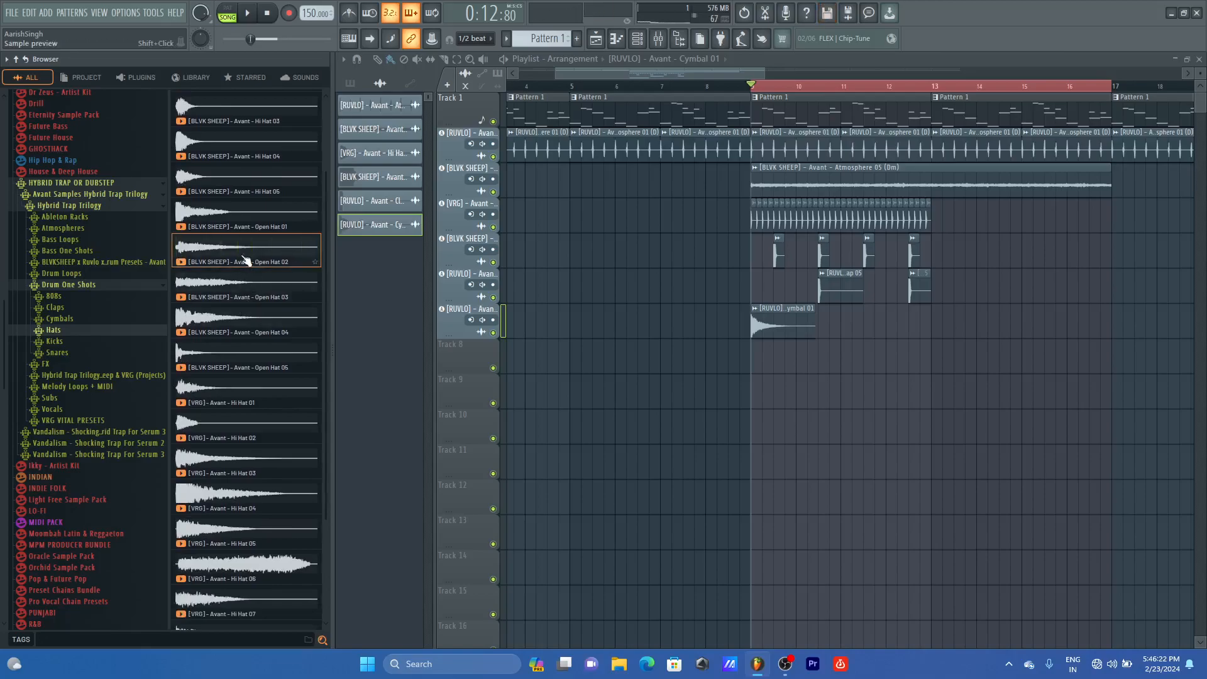
key(space)
click(240, 229)
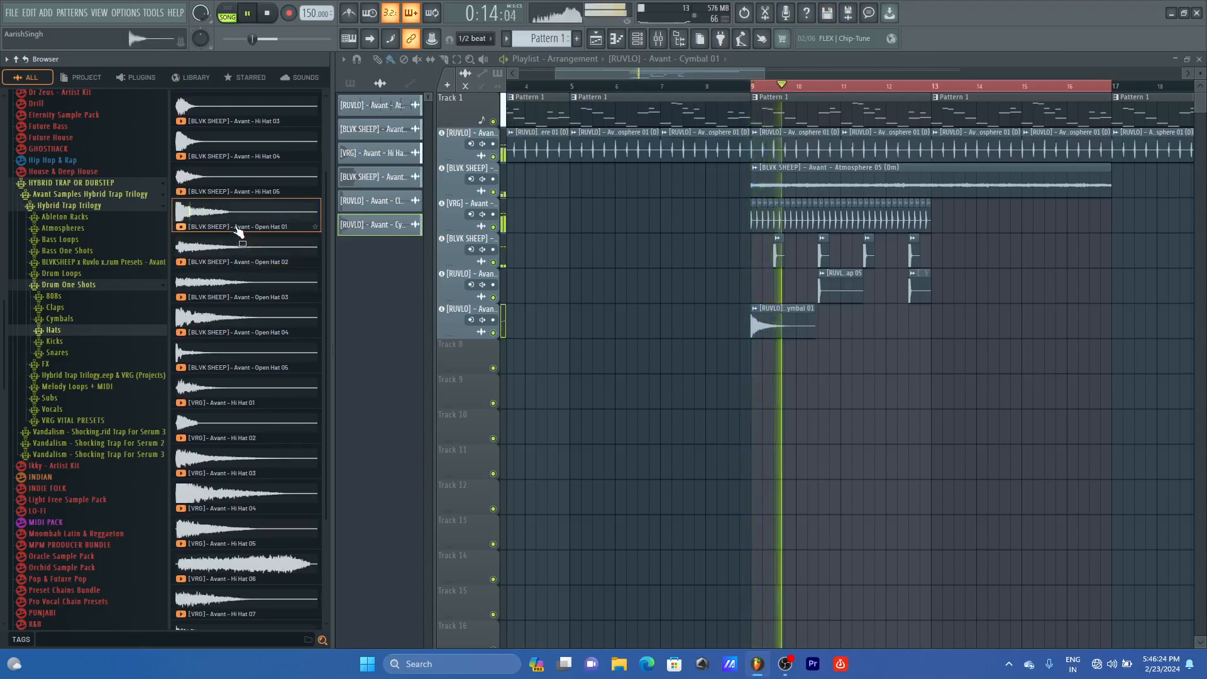
key(space)
drag(241, 233, 151, 353)
click(580, 364)
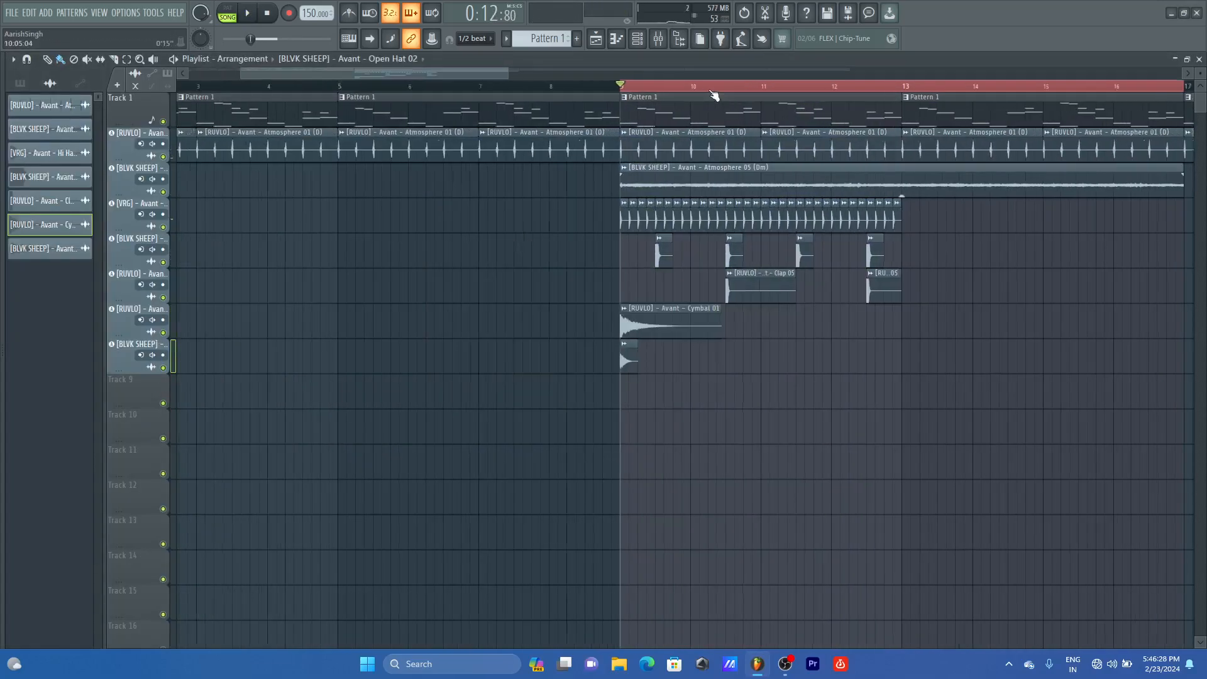
Step: Move the Open Hat 02 clip to the second beat of bar 9 and play the loop
scroll(714, 94, up, 3)
drag(449, 73, 500, 74)
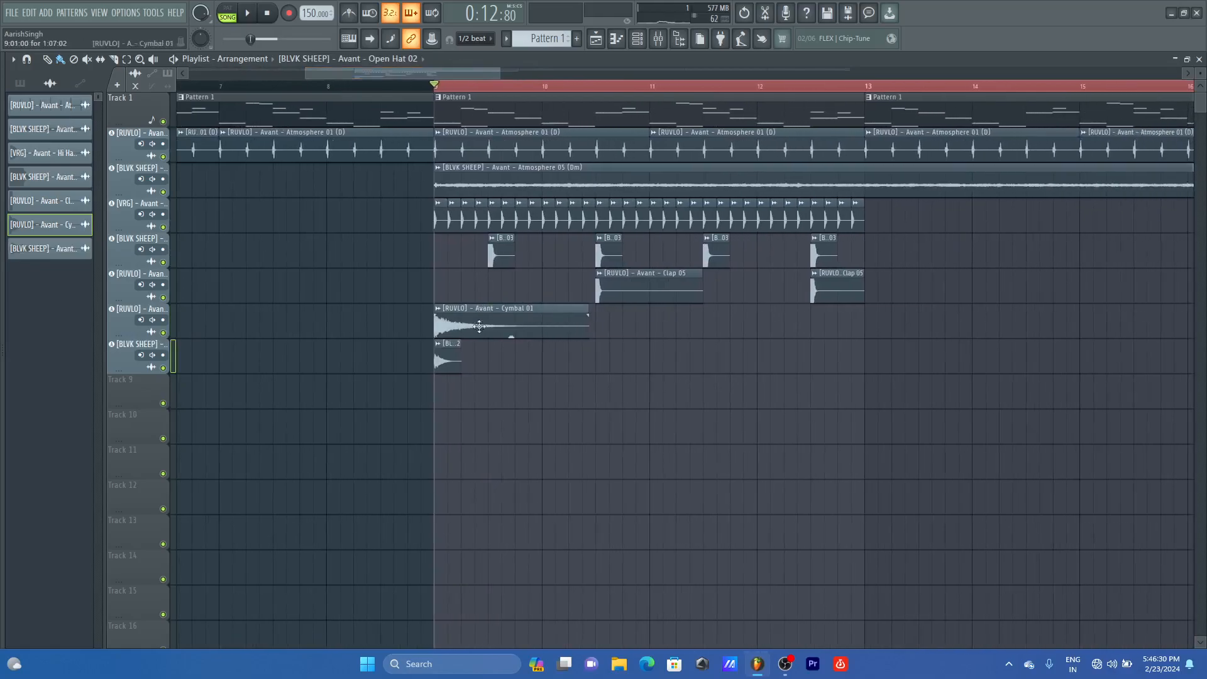
key(space)
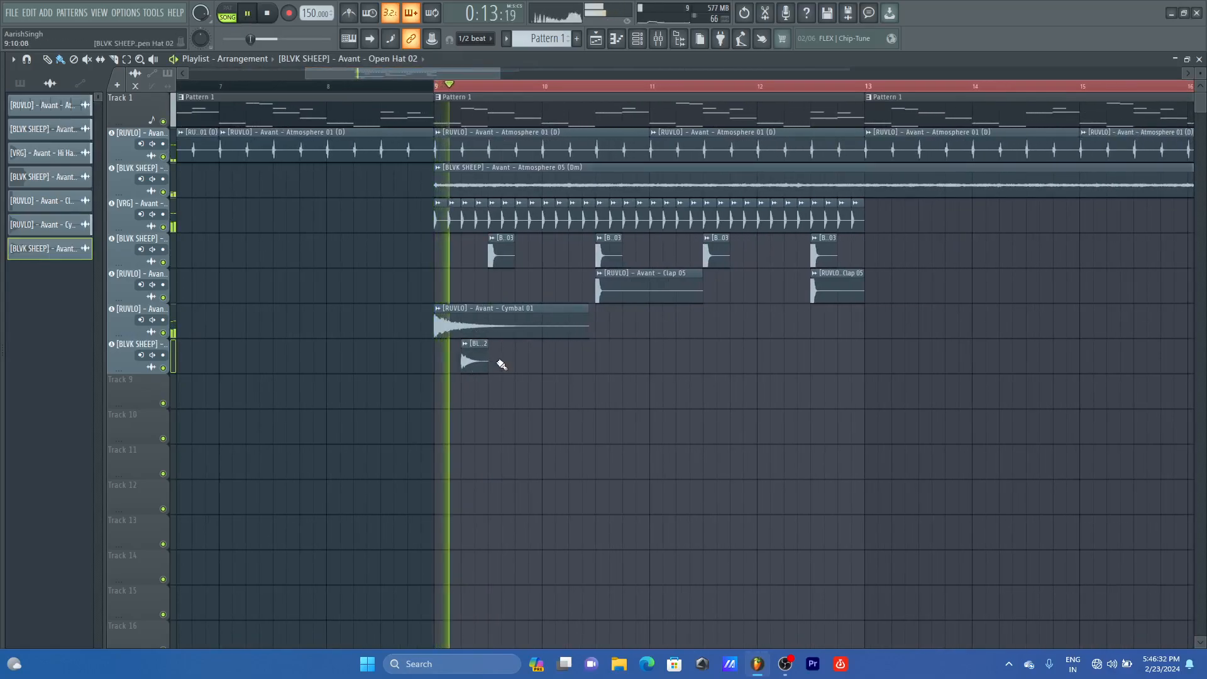
Step: Try adding Open Hat 02 clips on the third and fourth beats of bar 9 and check them against the loop
click(512, 360)
key(space)
key(space)
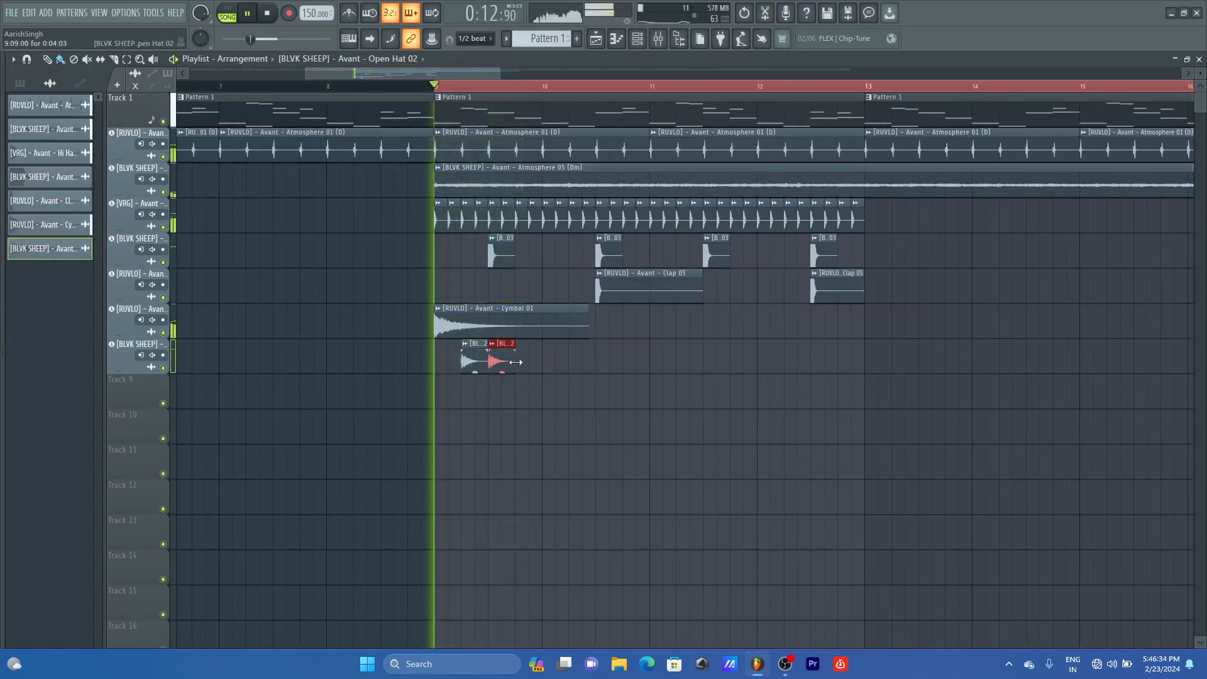
mouse_move(517, 359)
mouse_down()
mouse_move(503, 360)
mouse_move(520, 369)
mouse_up()
click(531, 361)
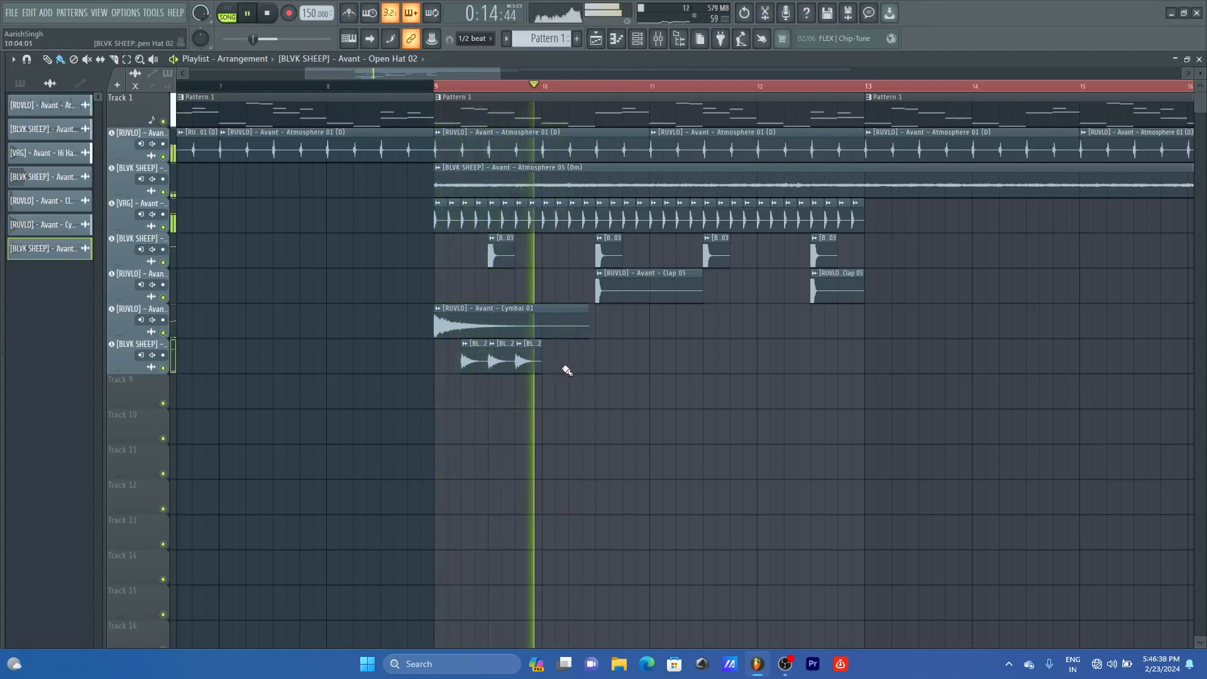
key(space)
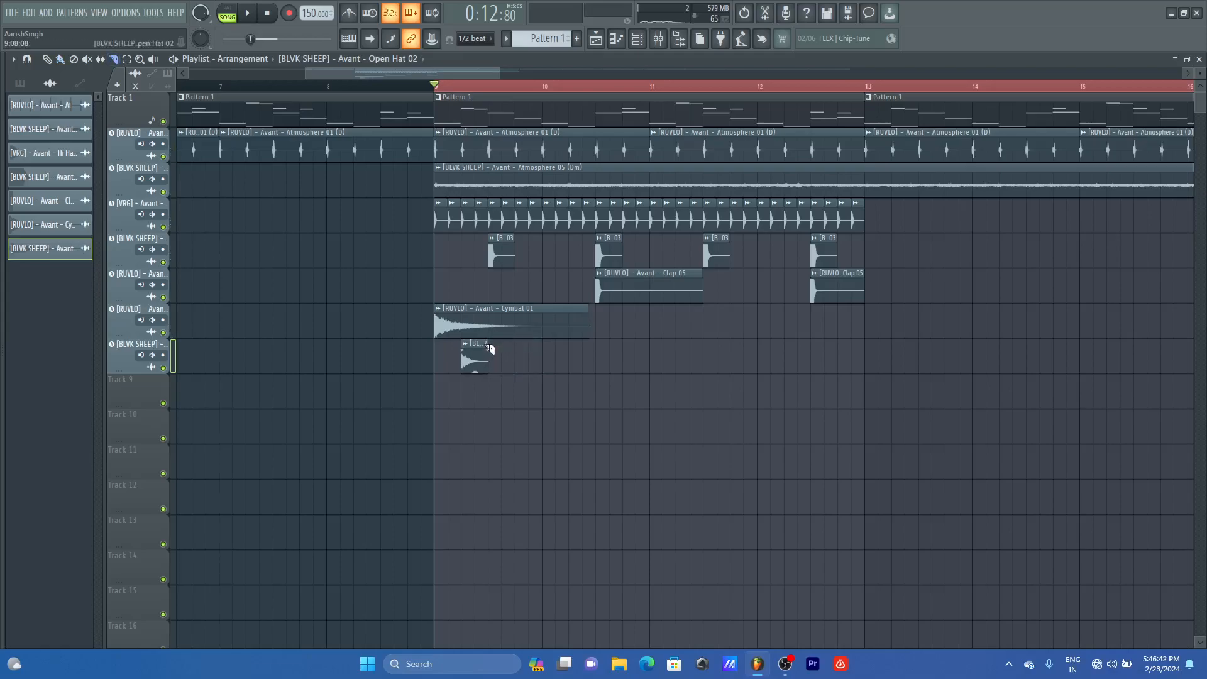
Step: Repeat the Open Hat 02 clip on every beat from the third beat of bar 9 up to bar 13
click(490, 372)
key(space)
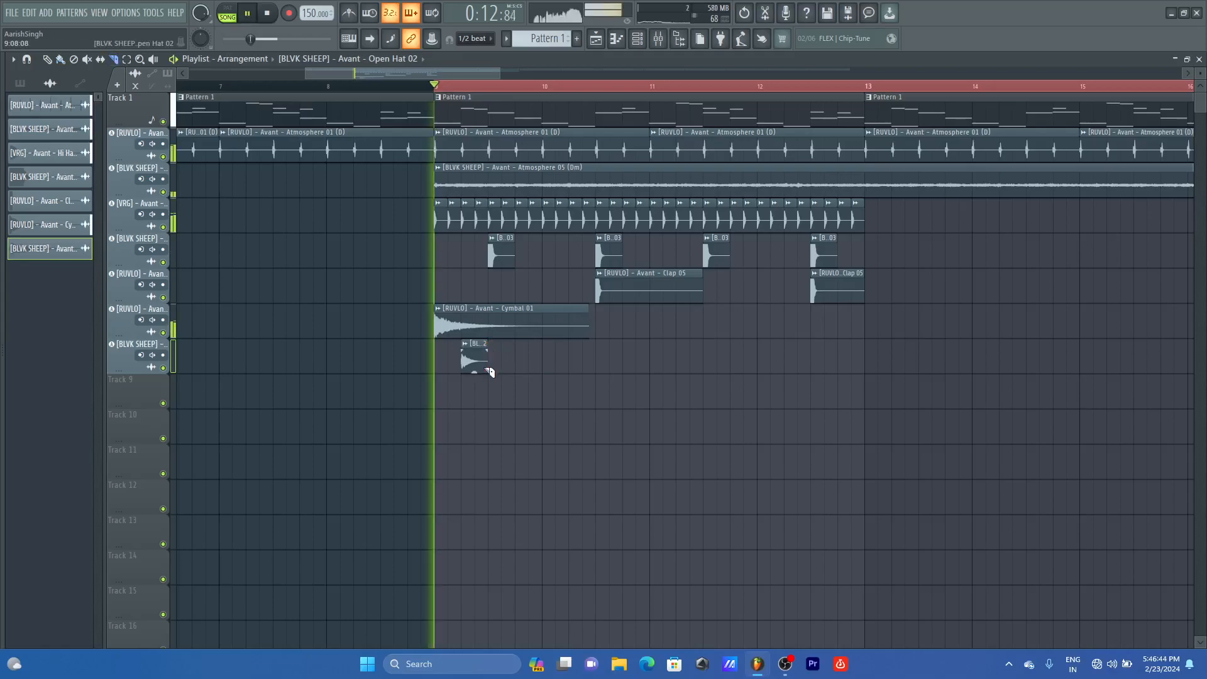
mouse_move(496, 371)
mouse_down()
mouse_move(843, 388)
mouse_move(773, 364)
mouse_up()
Step: Shift the Open Hat 02 clip's time-stretching pitch to +100 cents and check it in the loop
click(773, 364)
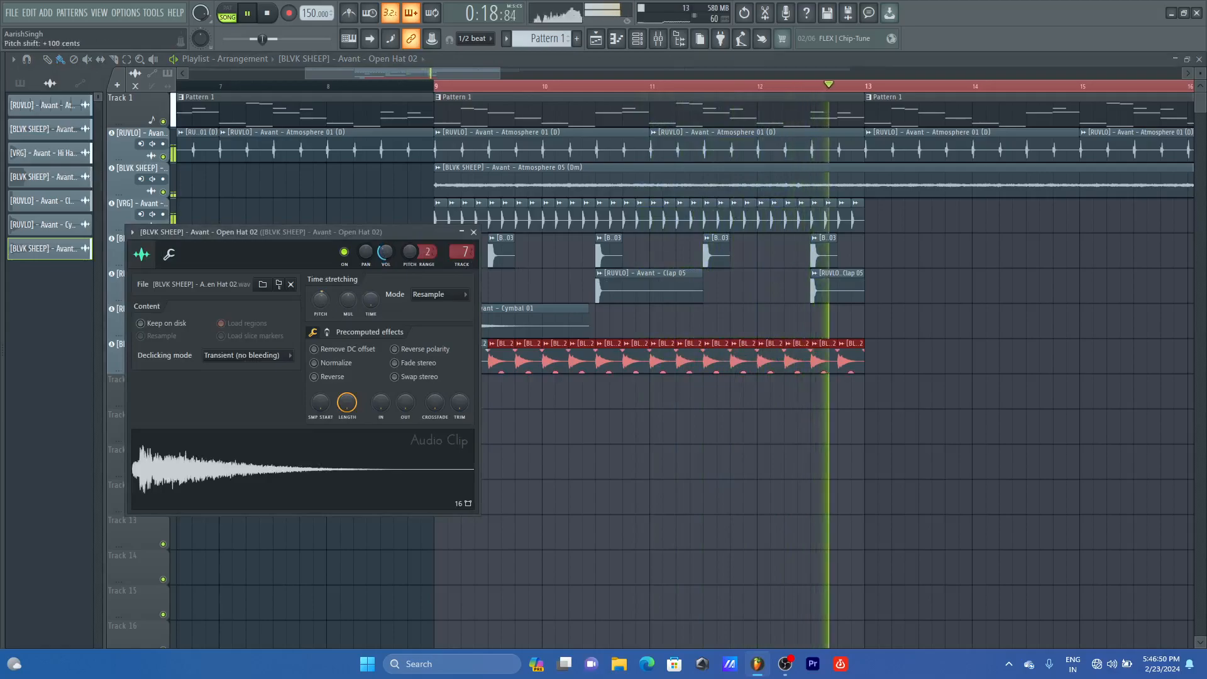
scroll(319, 309, up, 1)
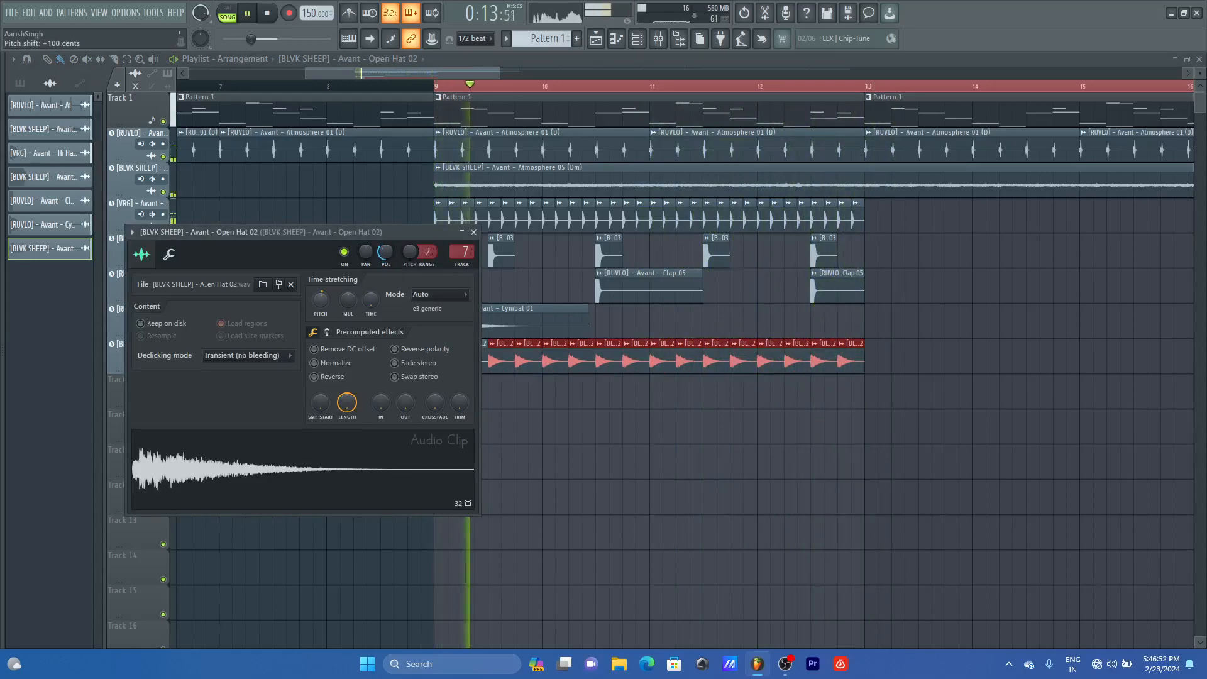
click(474, 232)
key(space)
Step: Audition kicks from the Kicks folder and add [BLVK SHEEP] Kick 03 as an audio track on Track 9, starting at bar 9
key(alt+F8)
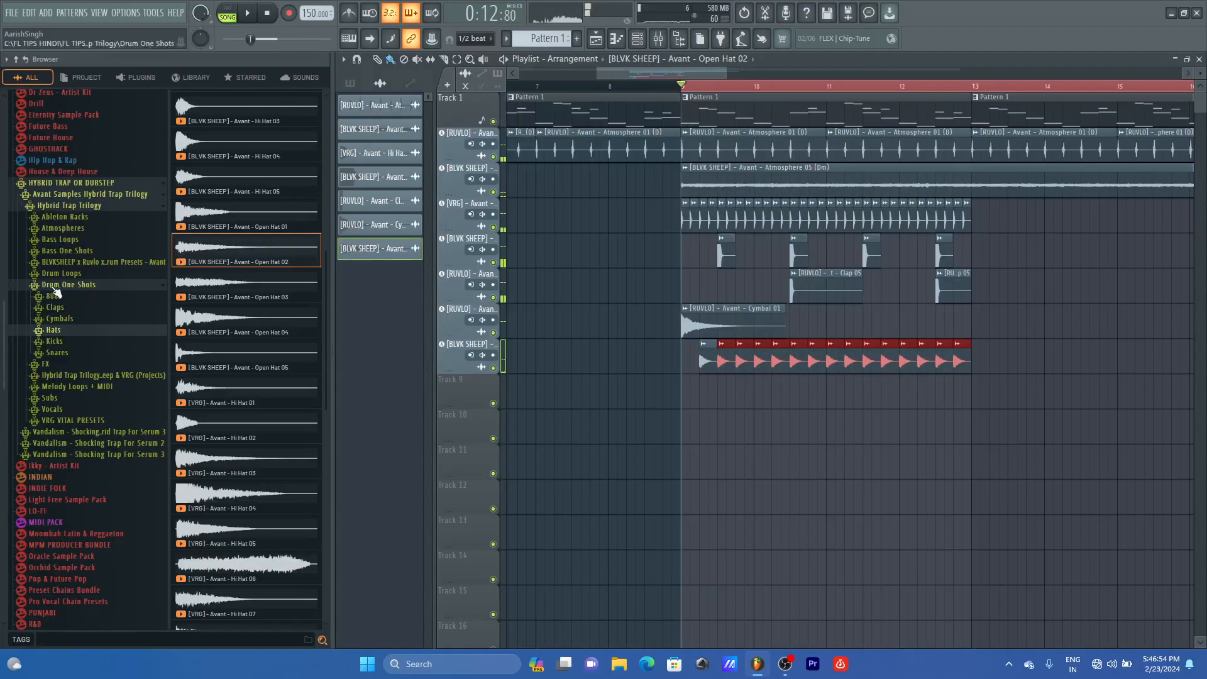
click(54, 341)
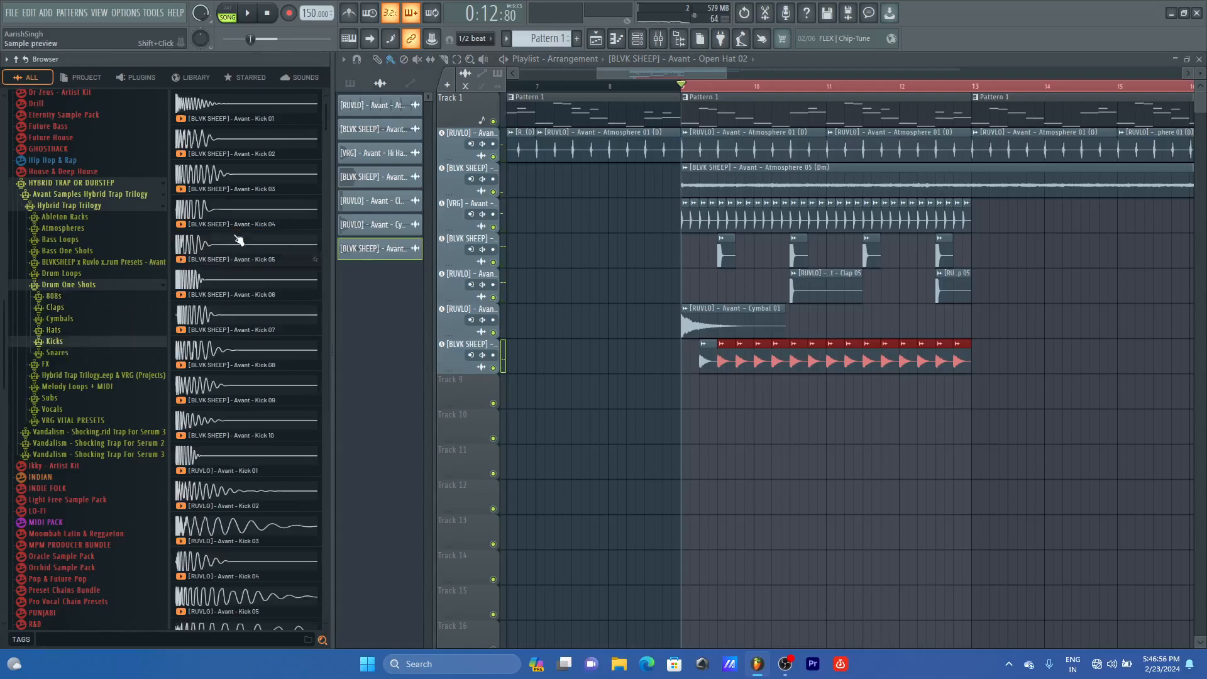
key(space)
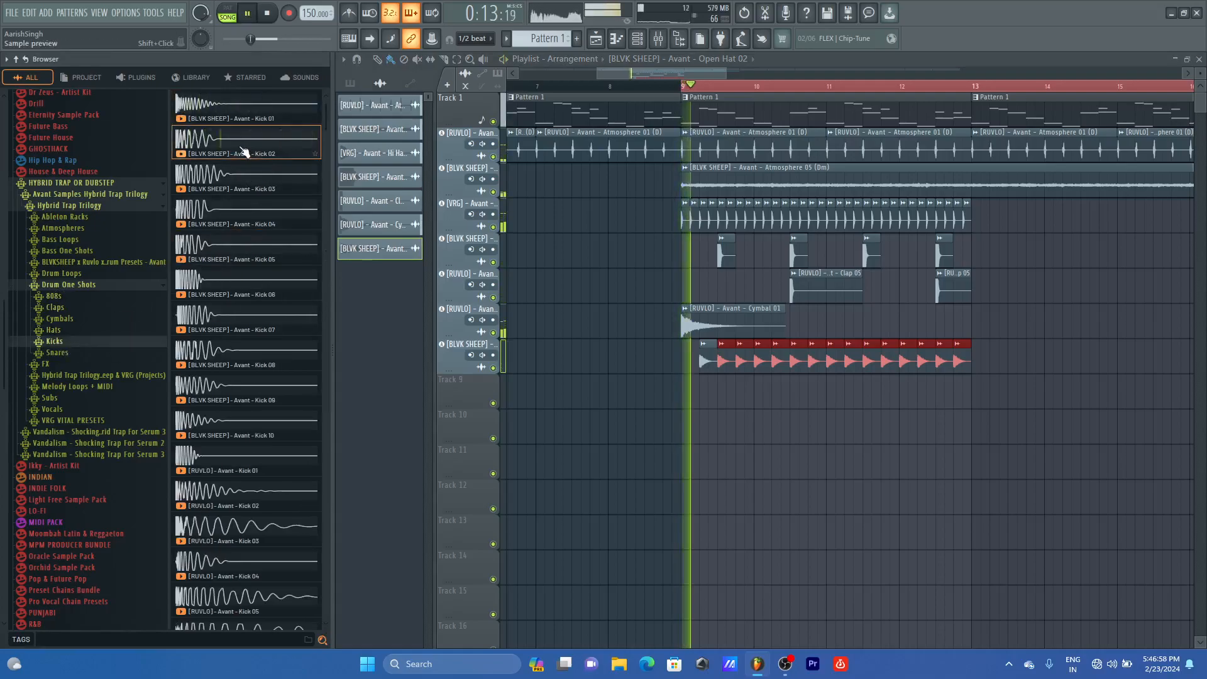
click(252, 188)
drag(252, 189, 204, 413)
key(space)
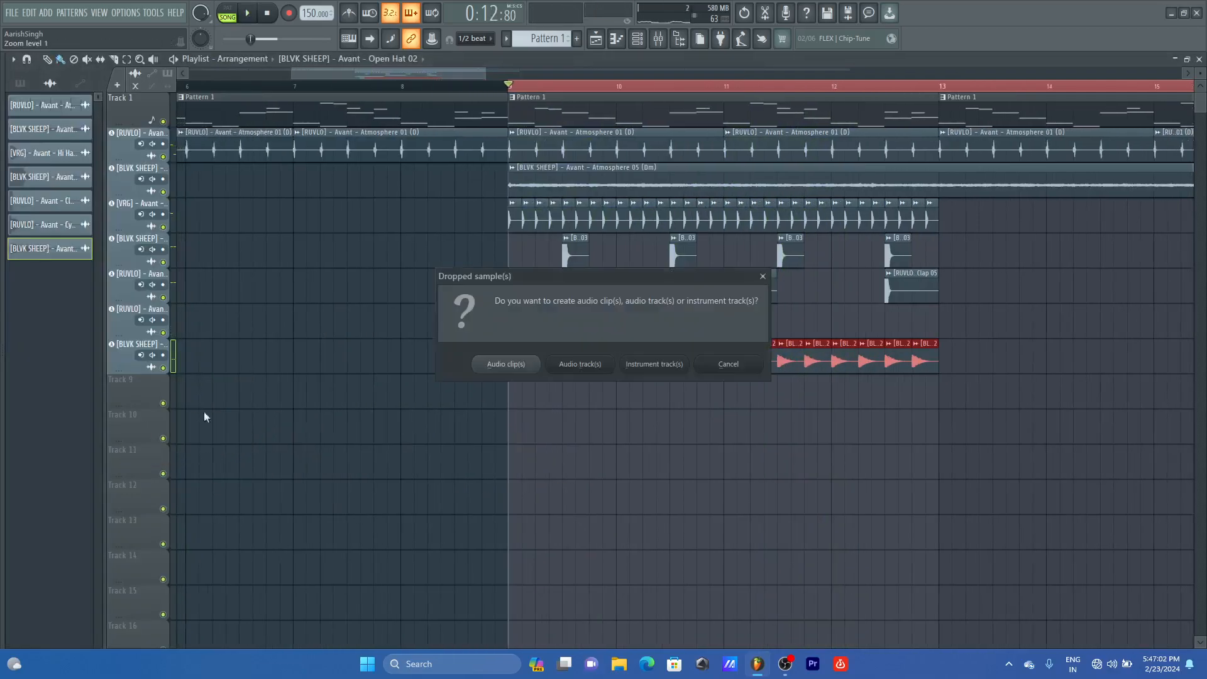
click(560, 371)
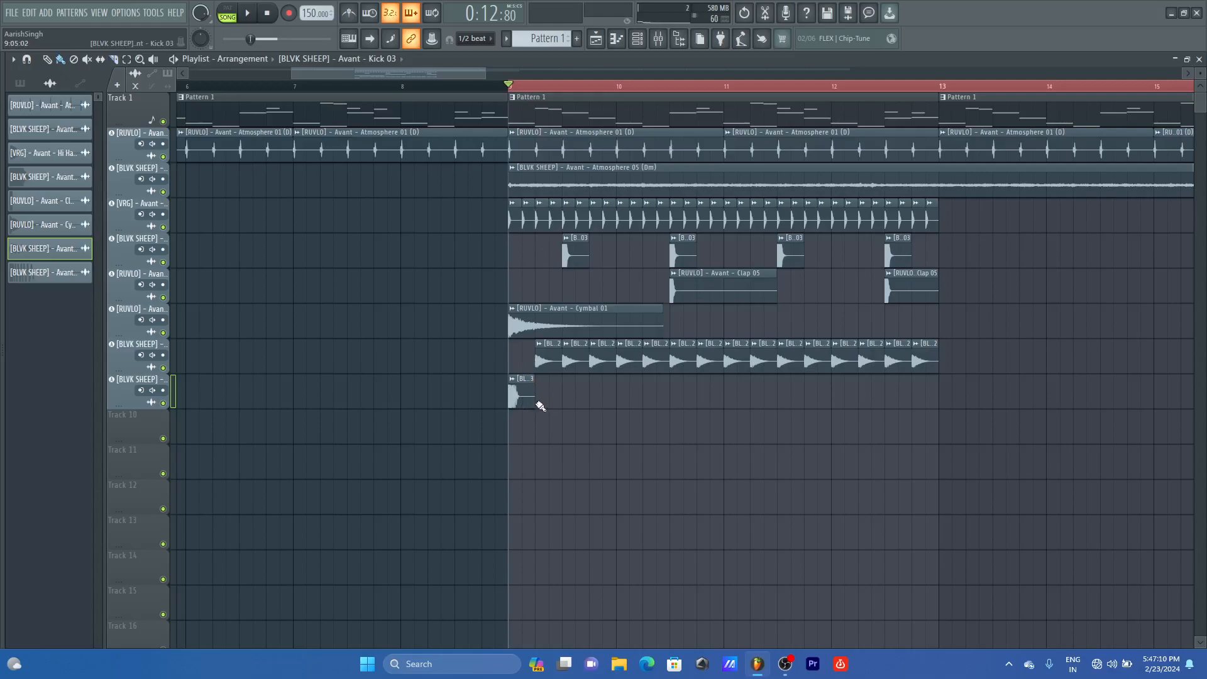
Step: Add Kick 03 clips on the second beat of bar 10 and on the first and second beats of bar 11
scroll(615, 91, down, 2)
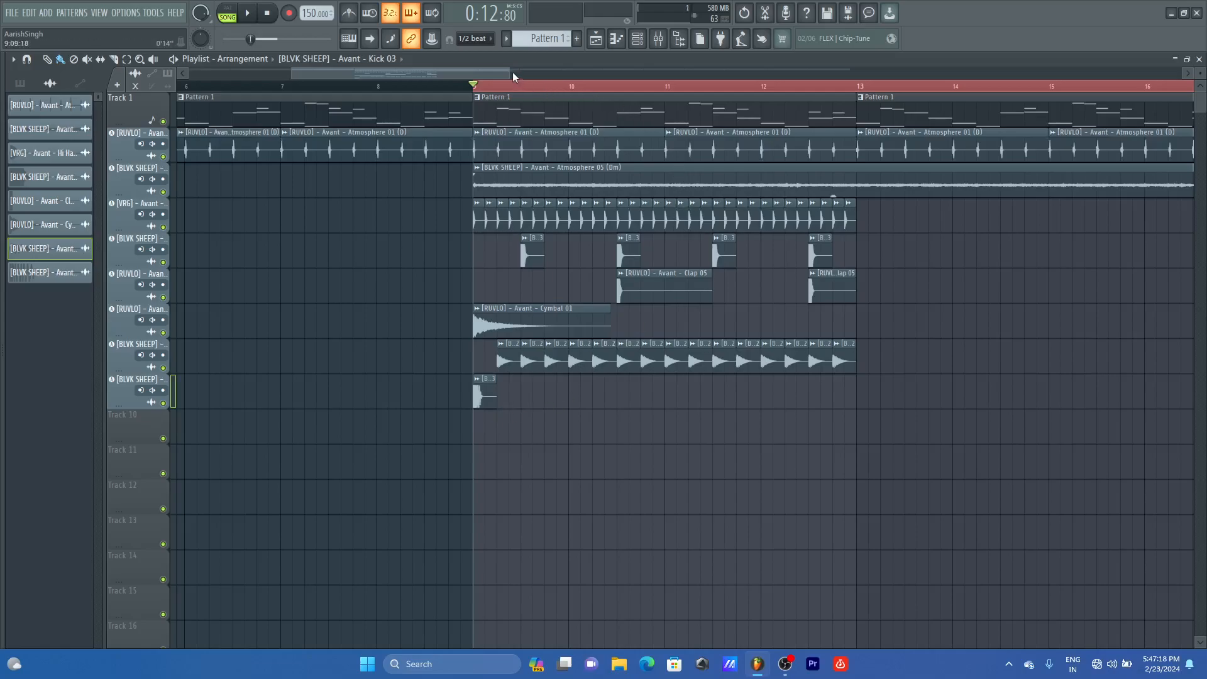
drag(512, 71, 518, 72)
key(space)
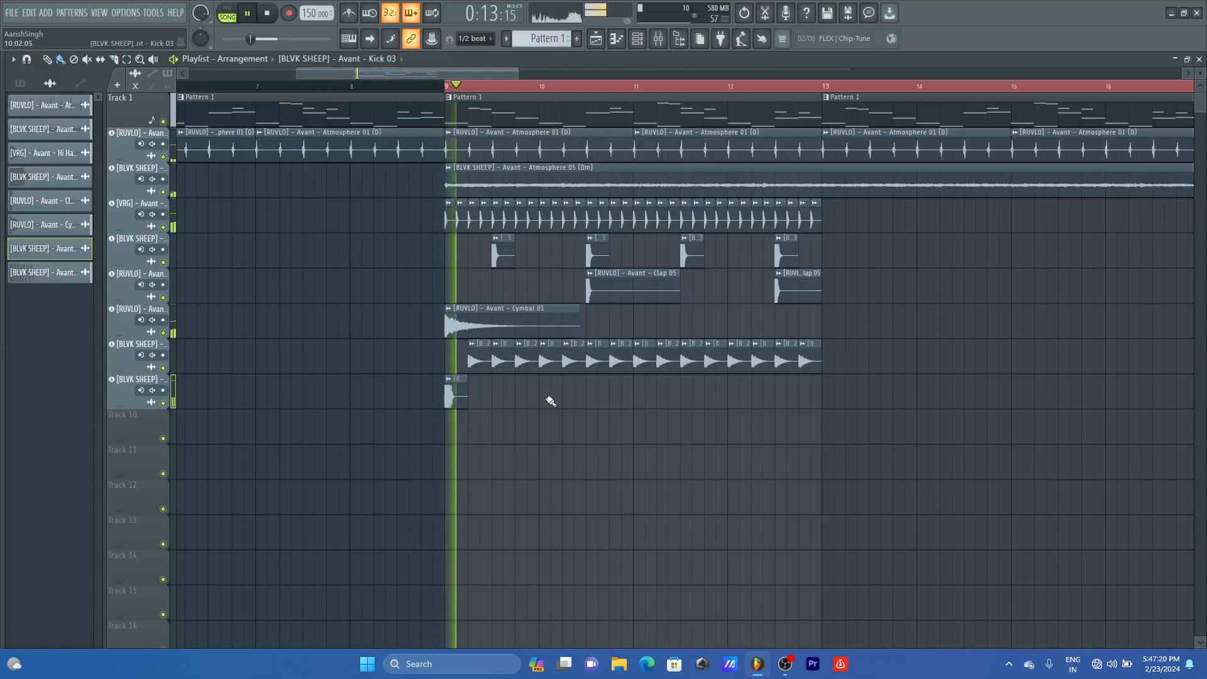
click(546, 398)
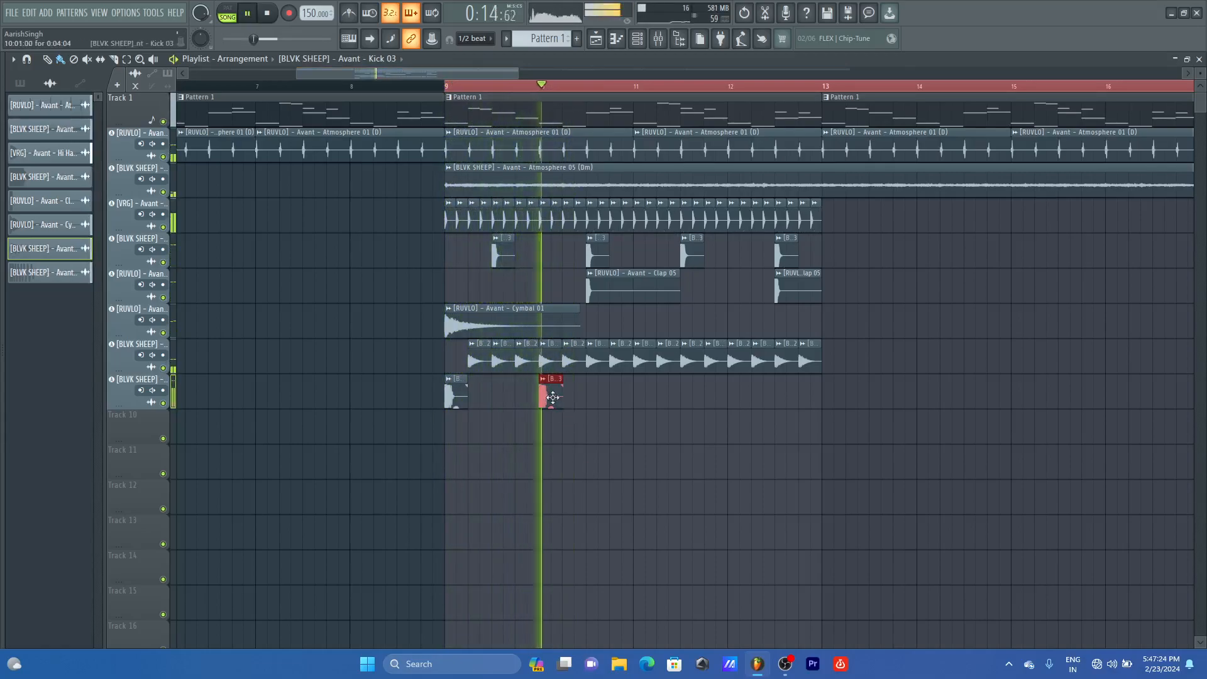
drag(547, 396, 570, 396)
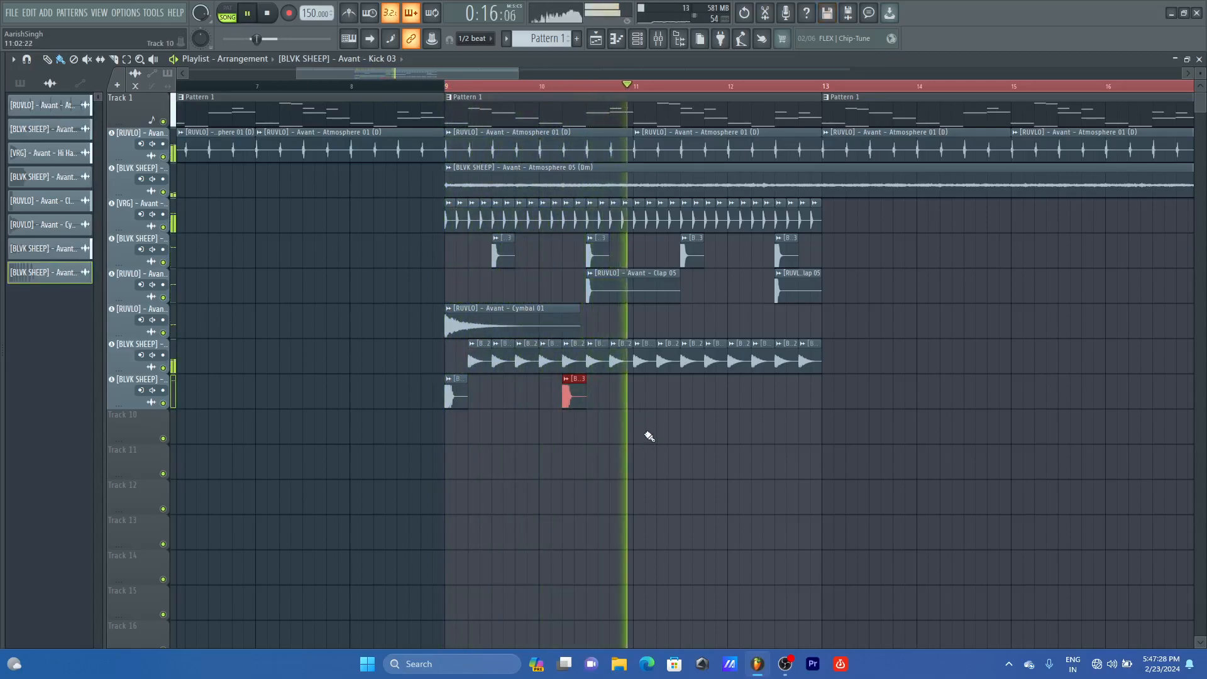
click(641, 395)
key(space)
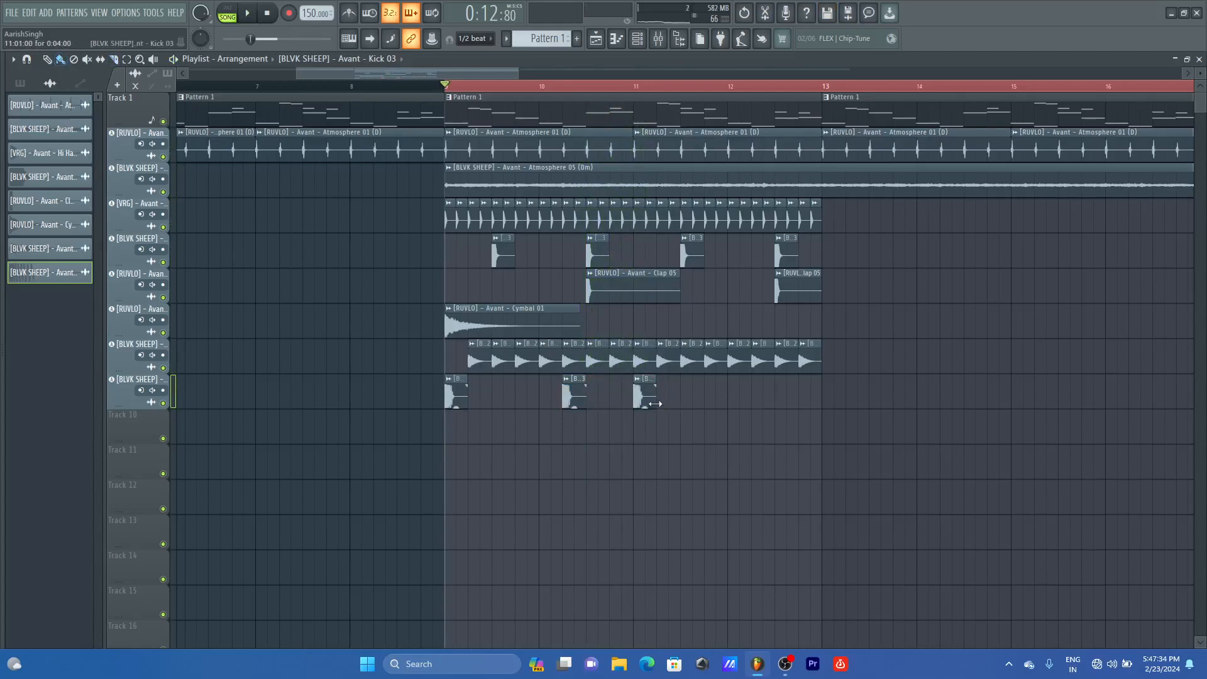
key(space)
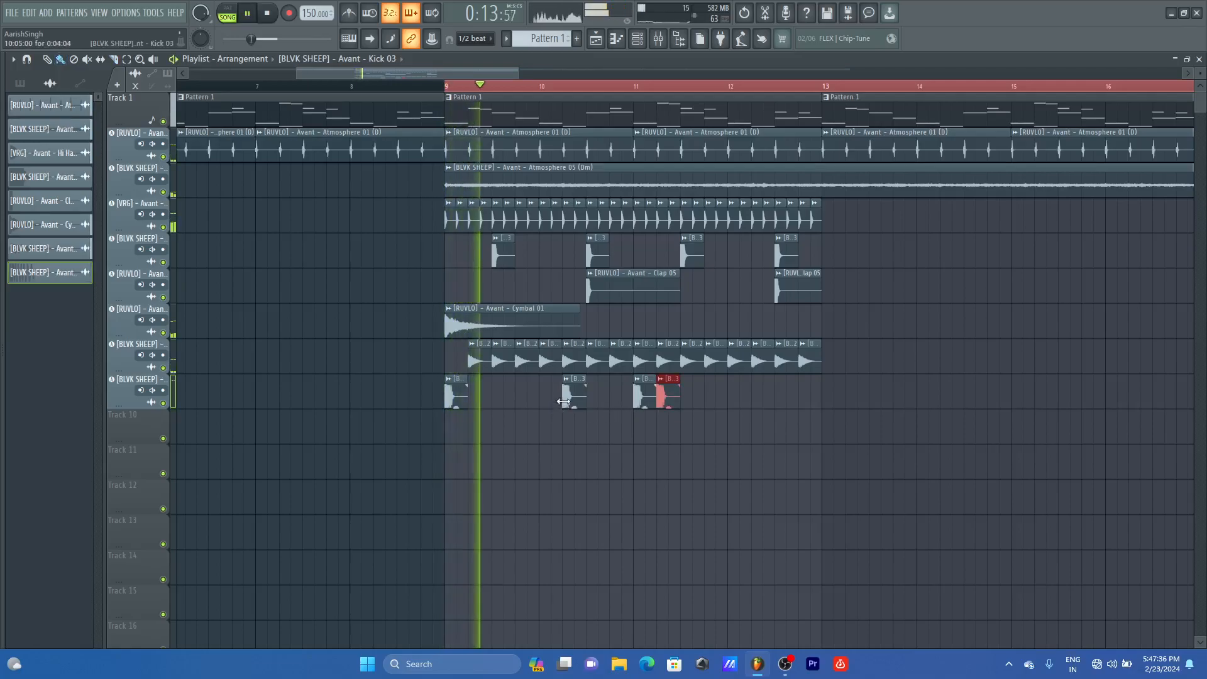
Step: Set the Kick 03 clip's channel volume to 52%, boost the sample with the precomputed effects and check it in the loop
double_click(568, 401)
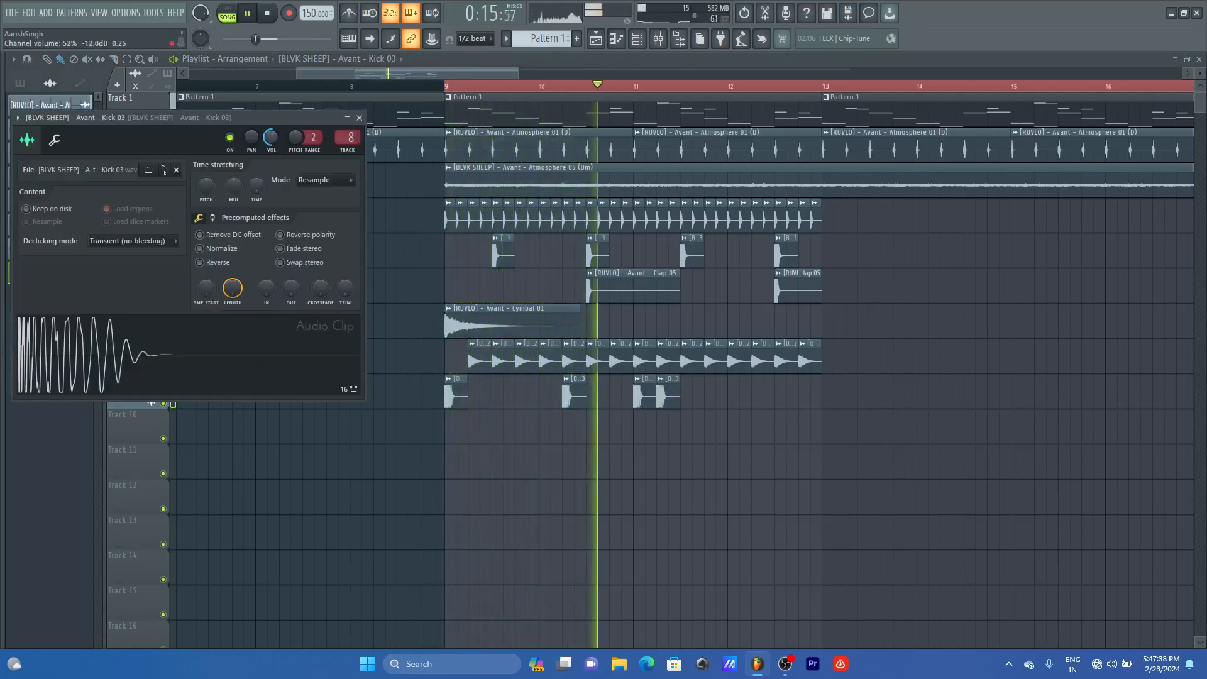
key(space)
click(214, 217)
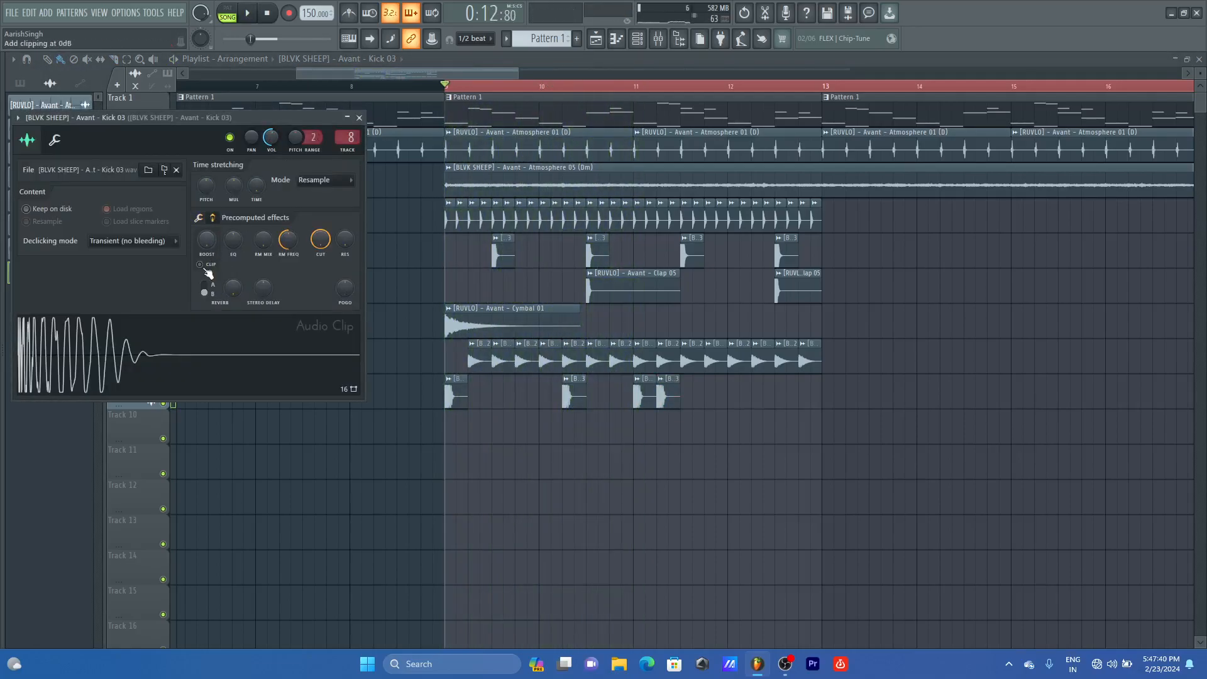
click(201, 219)
key(space)
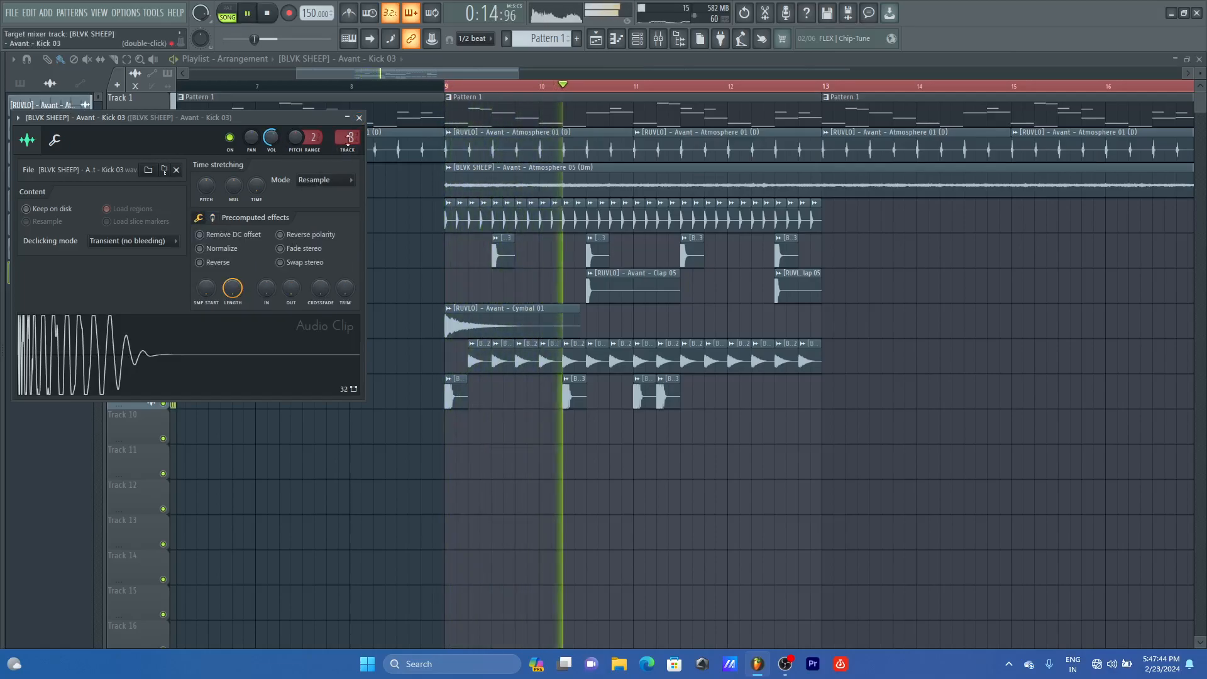
click(359, 117)
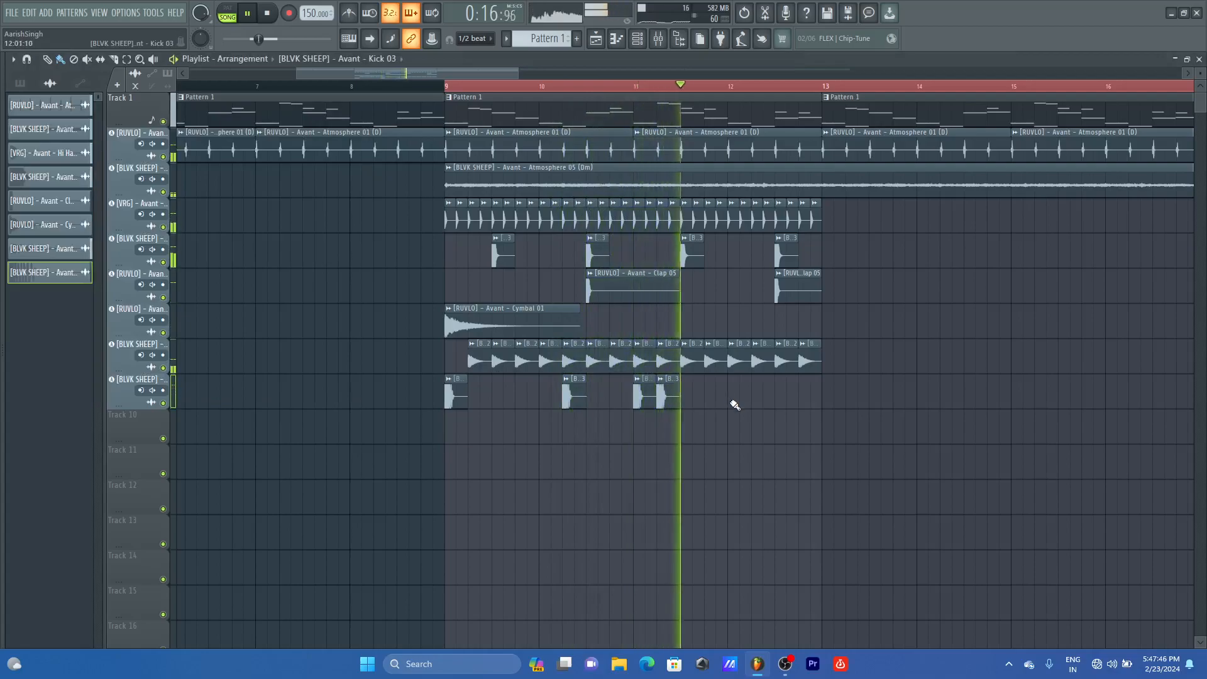
Step: Add Kick 03 clips on the second and fourth beats of bar 12 while playing the loop
key(space)
key(space)
click(755, 396)
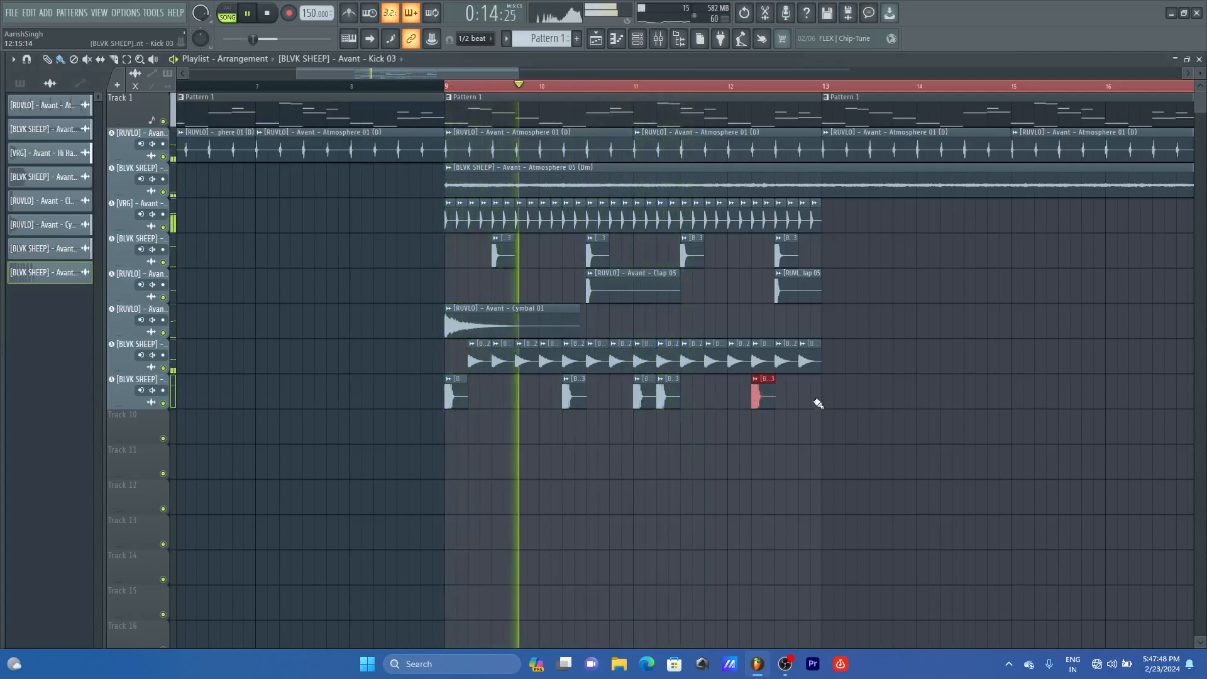
click(808, 397)
key(space)
Step: Audition cymbals from the Cymbals folder, add [RUVLO] Cymbal 05 as an audio track on Track 10 at bar 11, and trim the clip to one beat
key(alt+F8)
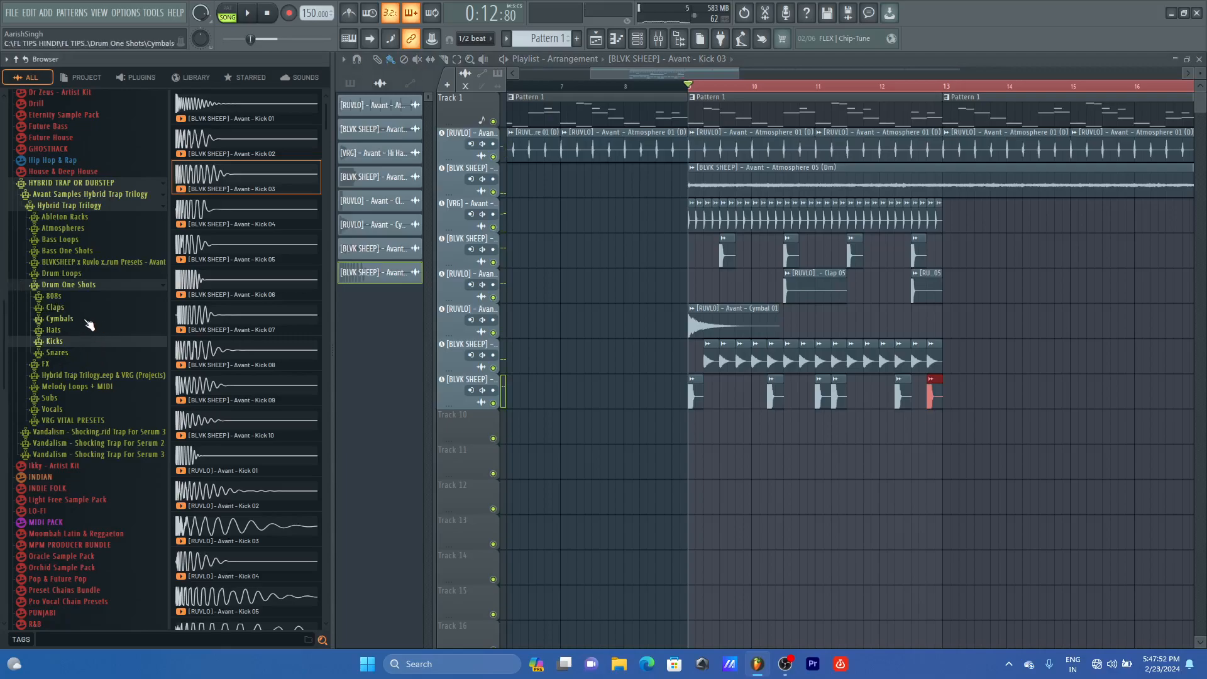
click(60, 319)
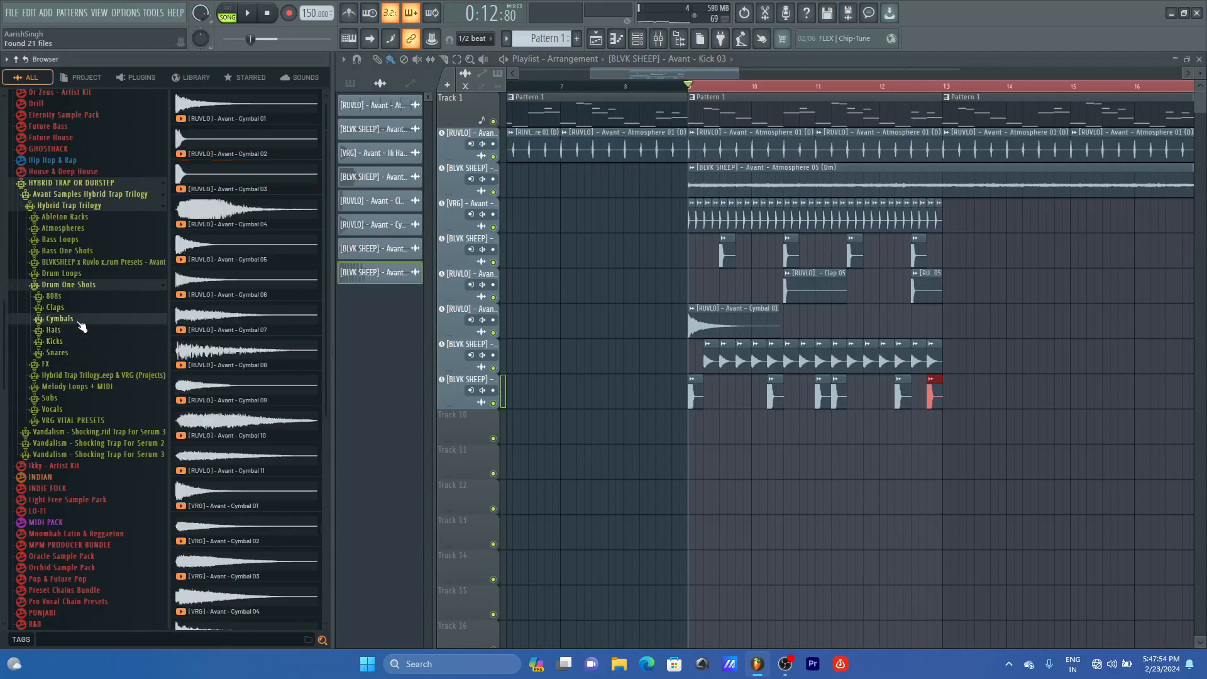
scroll(247, 349, down, 3)
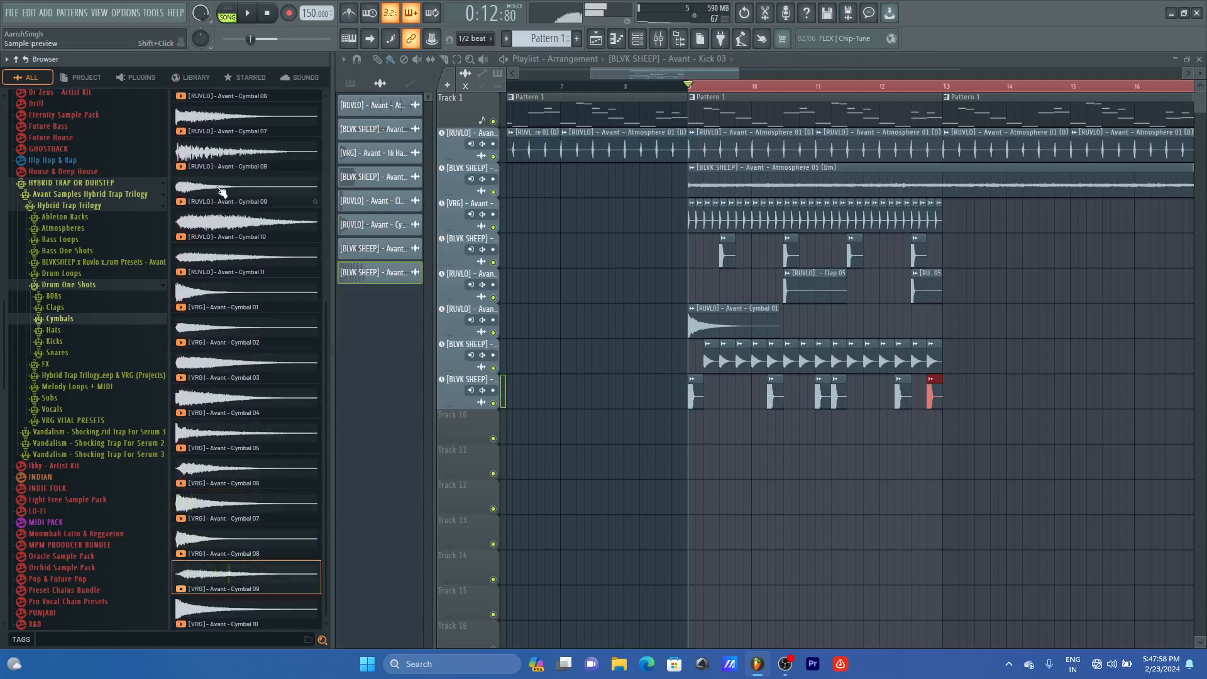
scroll(223, 189, up, 3)
click(231, 139)
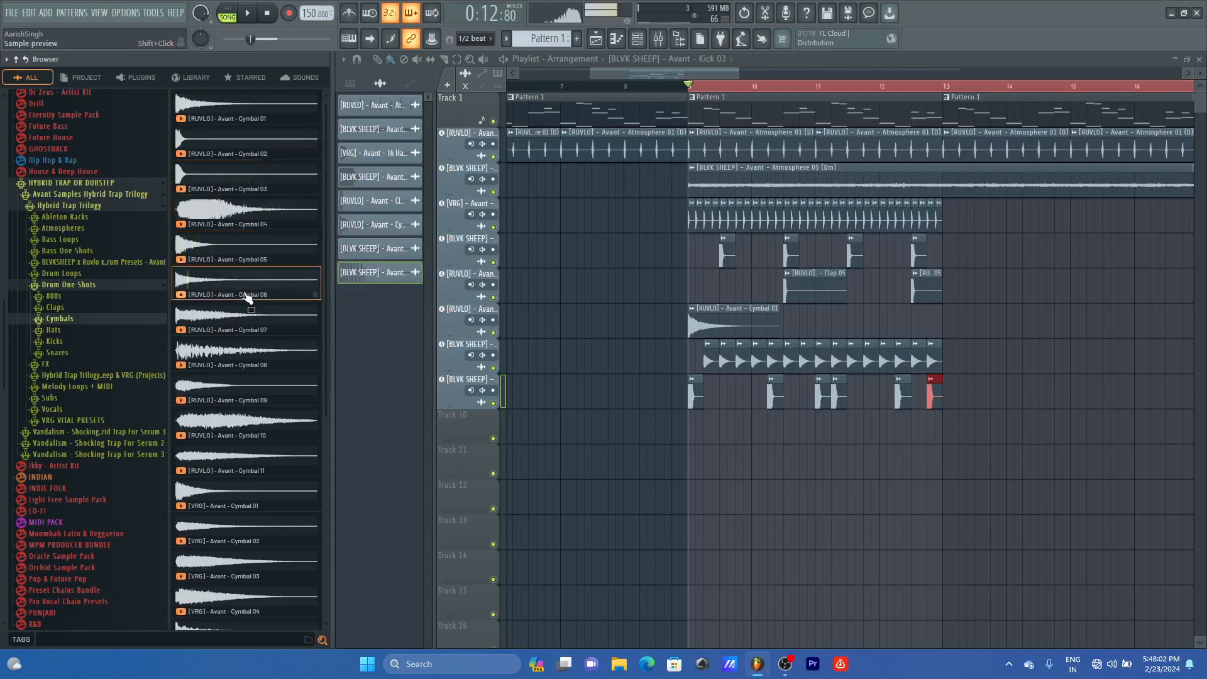
click(219, 255)
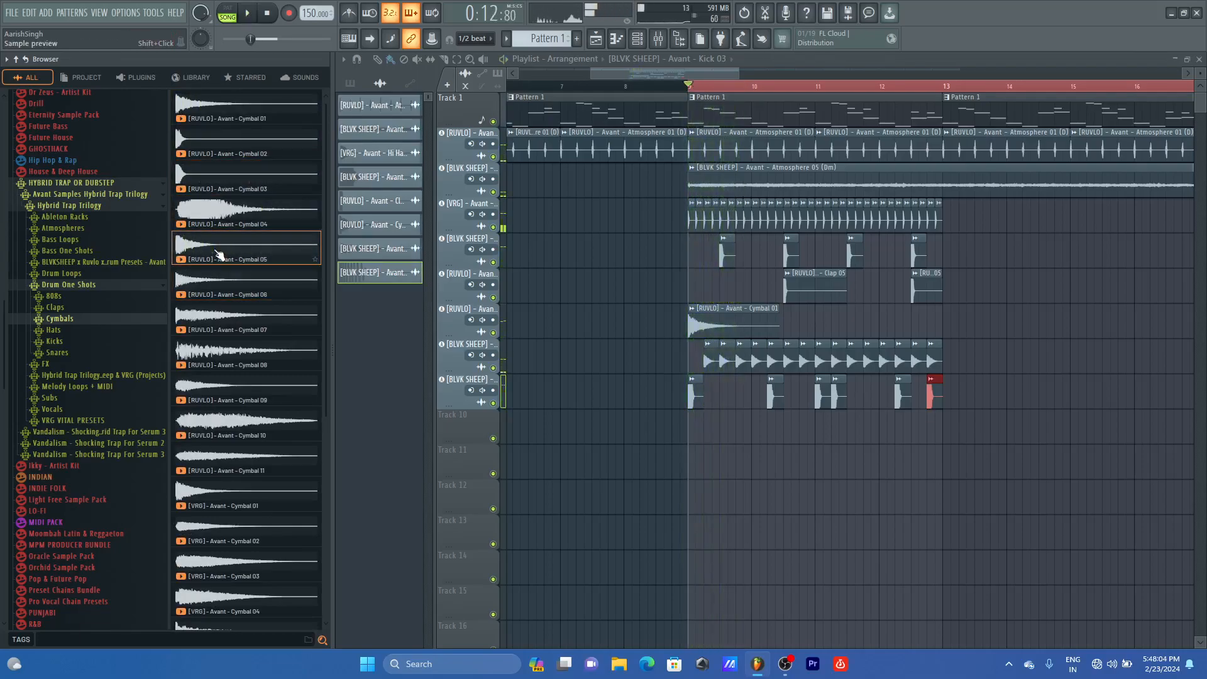
drag(218, 254, 131, 427)
click(558, 371)
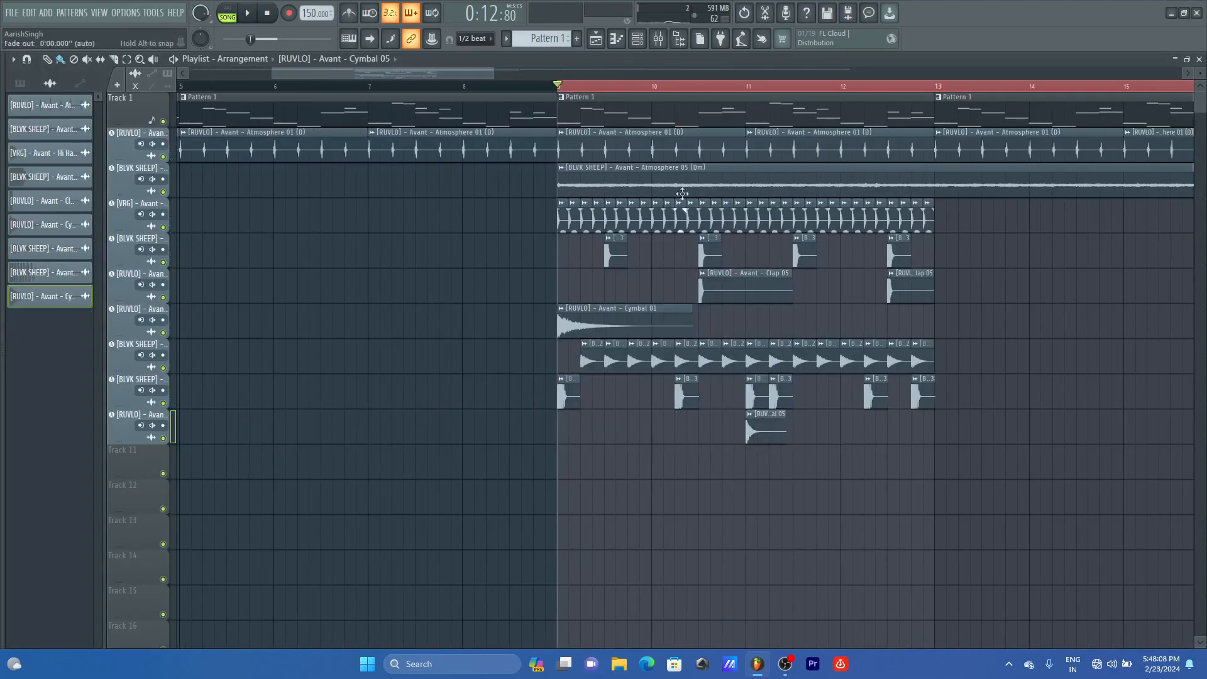
drag(494, 74, 560, 75)
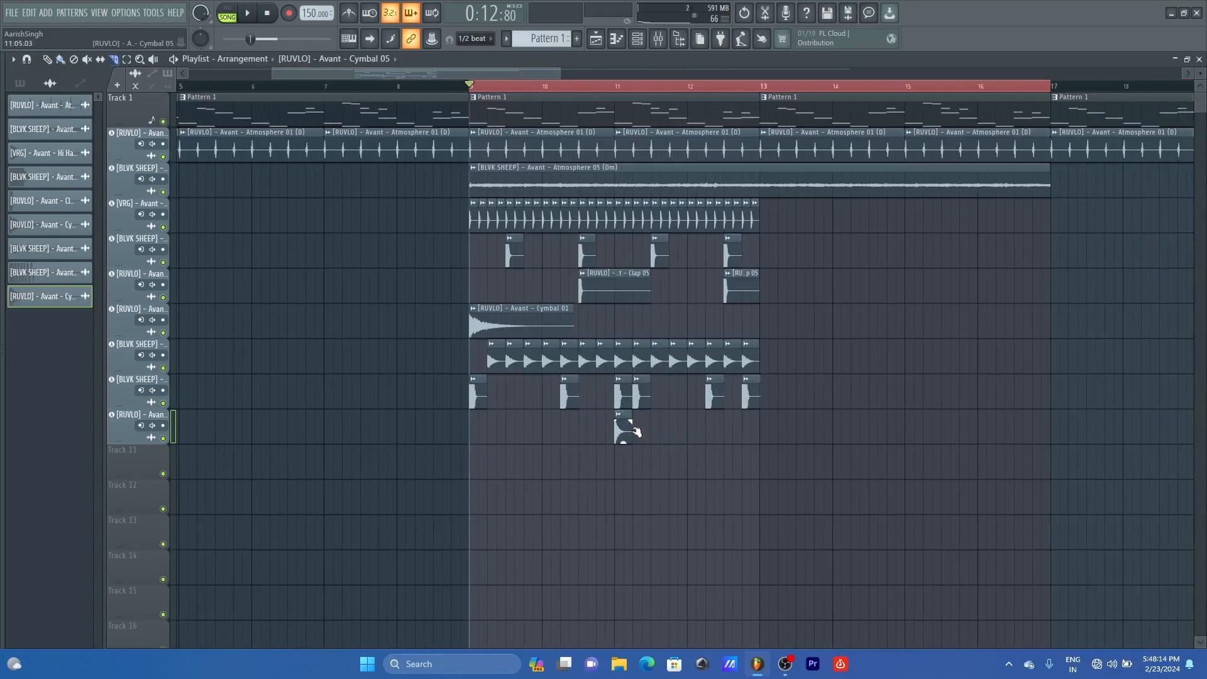
Step: Try adding more Cymbal 05 clips after the one at bar 11 while playing the loop
key(space)
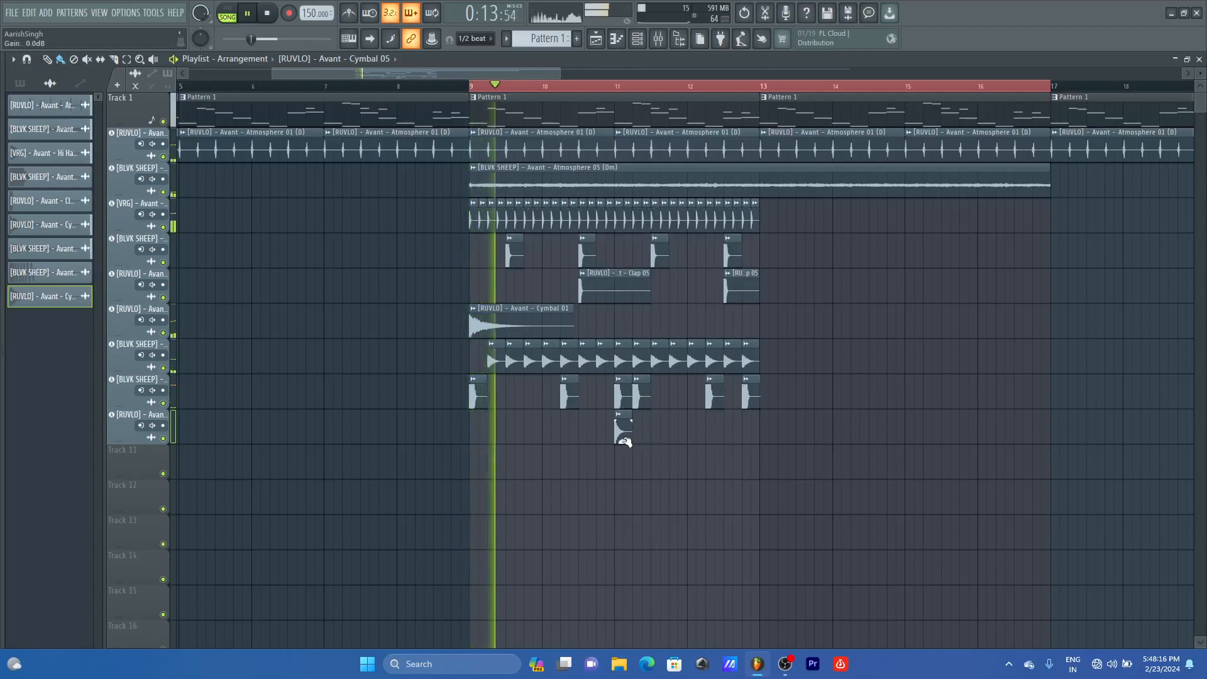
click(657, 432)
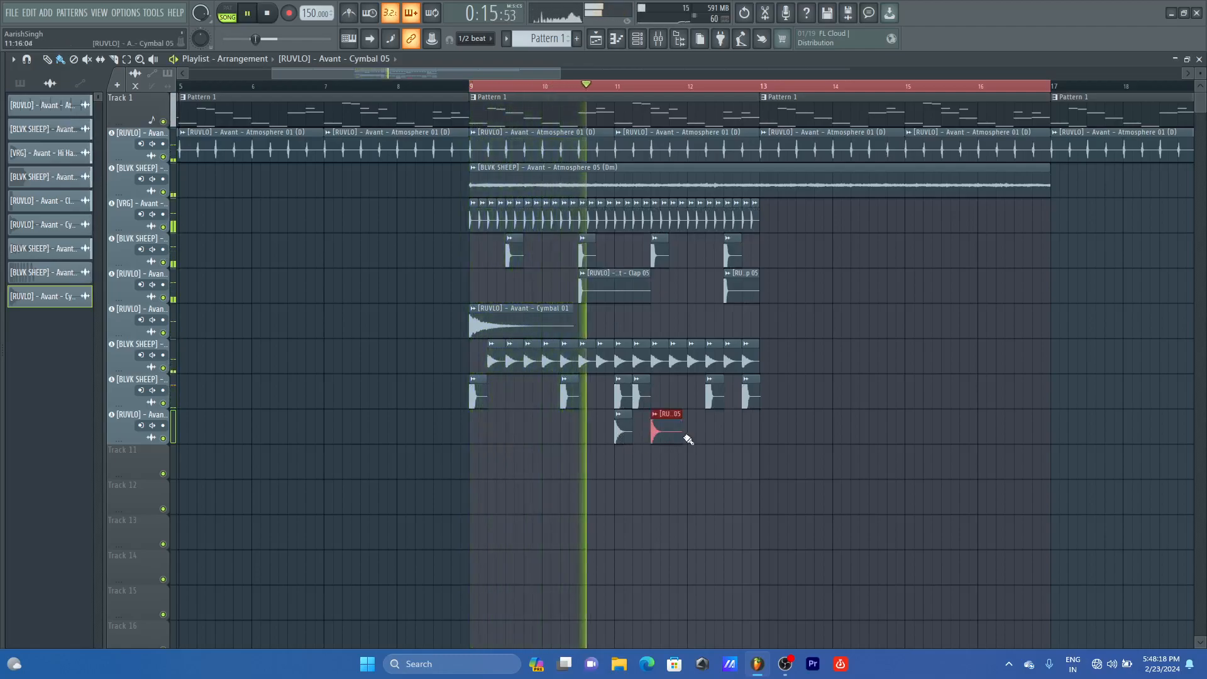
click(693, 432)
right_click(699, 433)
right_click(665, 434)
key(space)
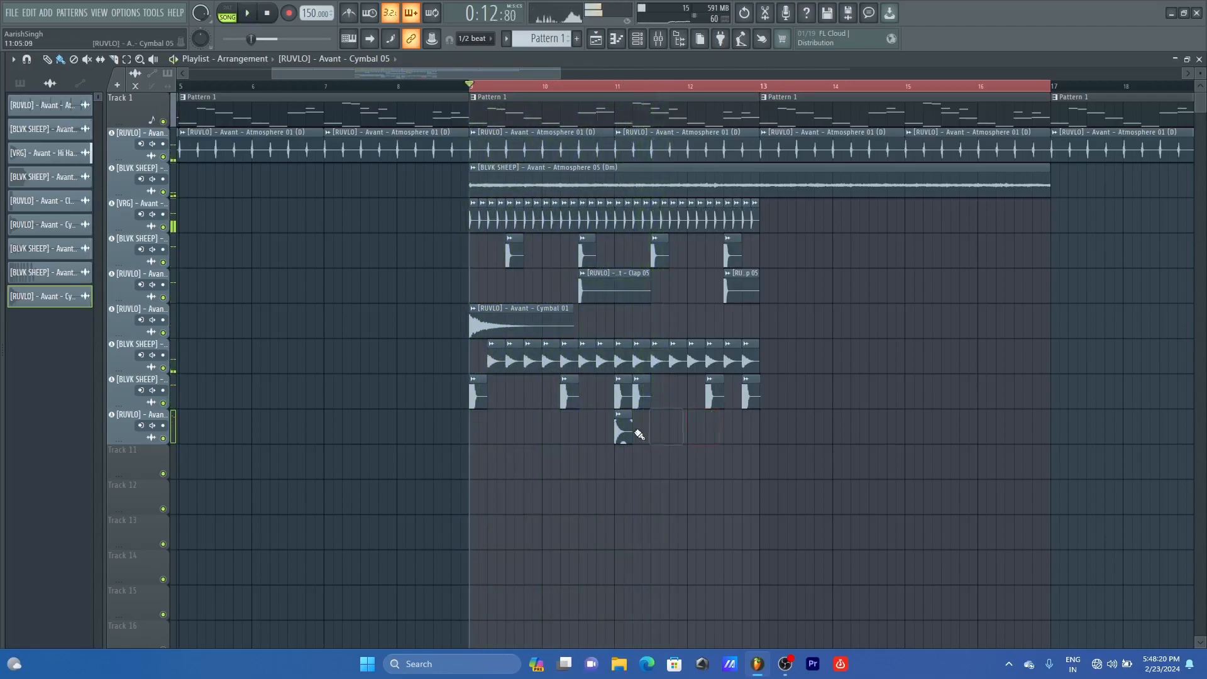
Step: Move the Cymbal 05 clip to the third beat of bar 11 and add four one-beat copies starting half a beat before bar 12
key(space)
drag(620, 434, 655, 436)
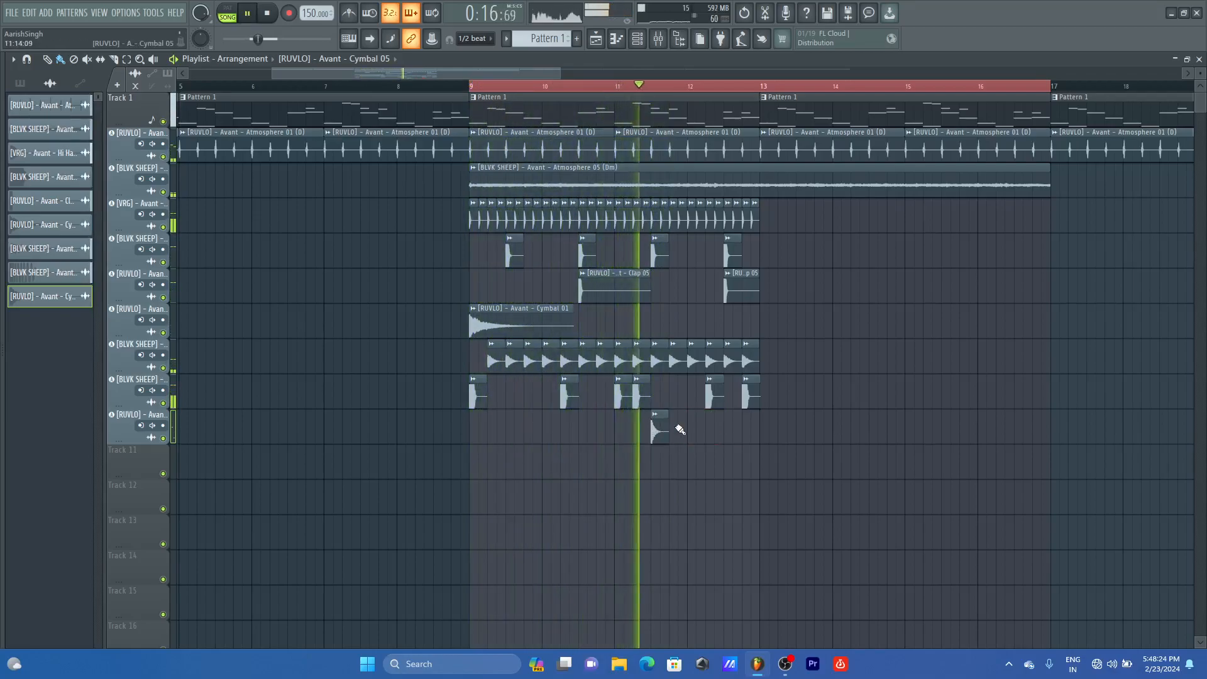
mouse_move(681, 434)
mouse_down()
mouse_move(743, 435)
mouse_move(637, 431)
mouse_up()
key(space)
scroll(715, 88, up, 4)
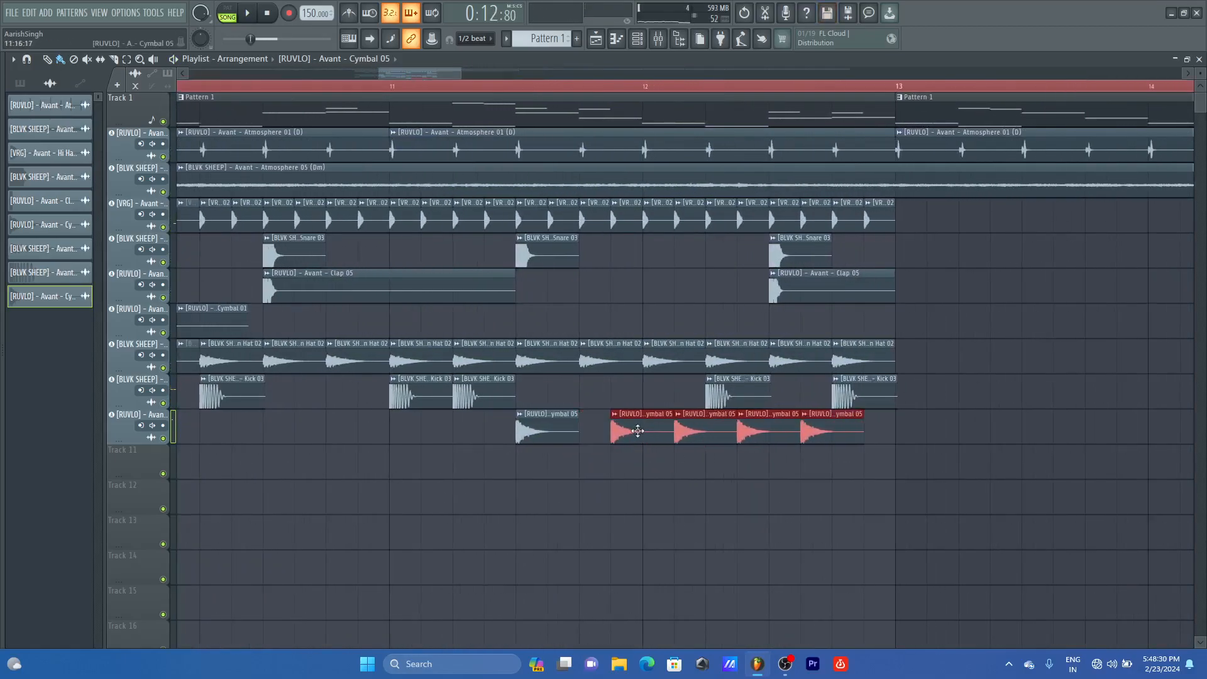
Step: Play the loop and slice the last Cymbal 05 clip in bar 12, keeping only its first half
key(space)
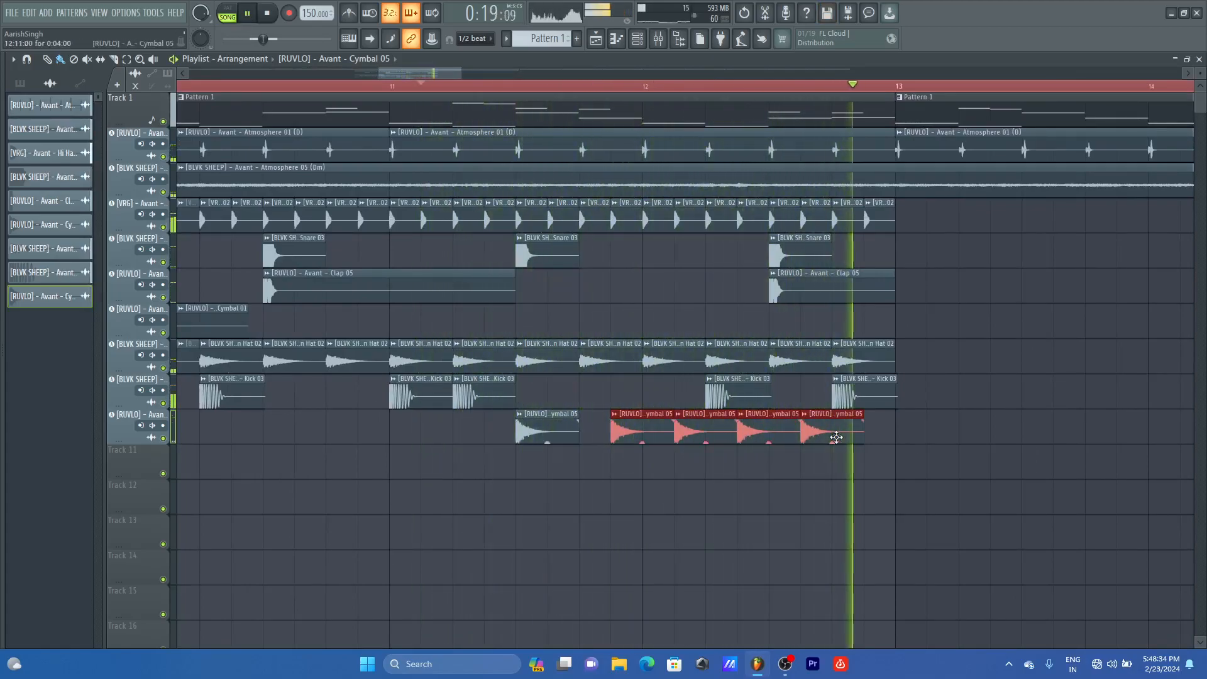
key(c)
drag(833, 412, 833, 452)
key(space)
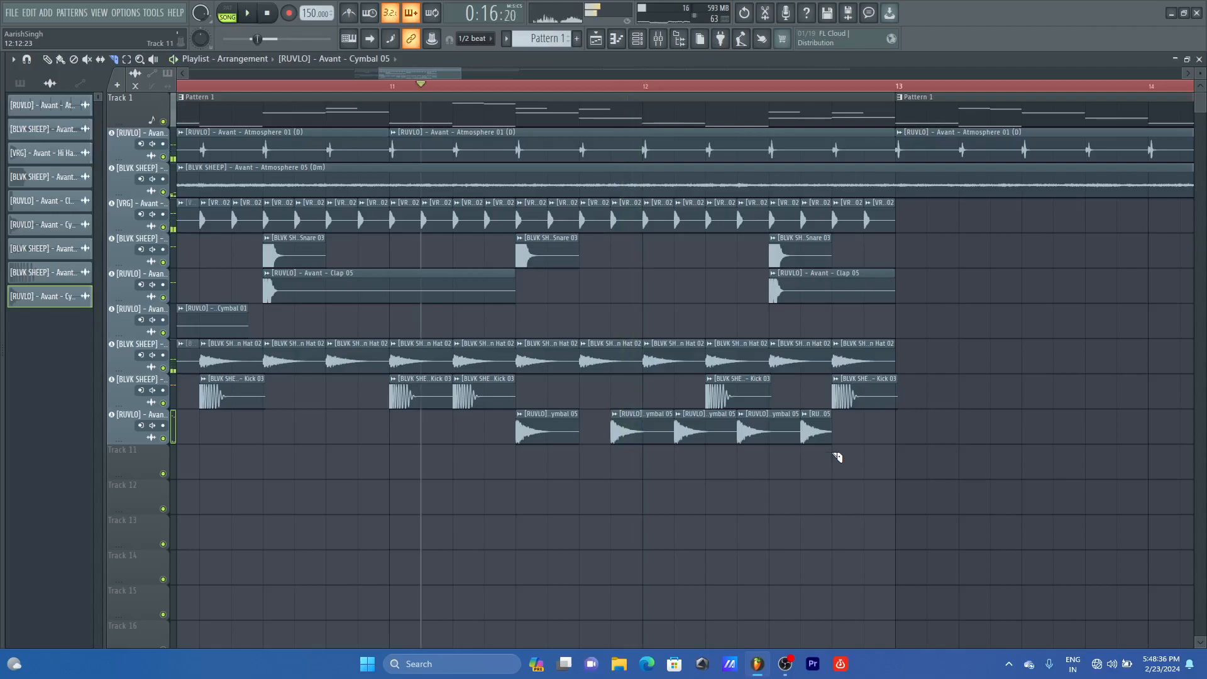
Step: Move the first Cymbal 05 clip half a beat later so it adjoins the next clip, and check it in the loop
drag(554, 427, 586, 426)
key(space)
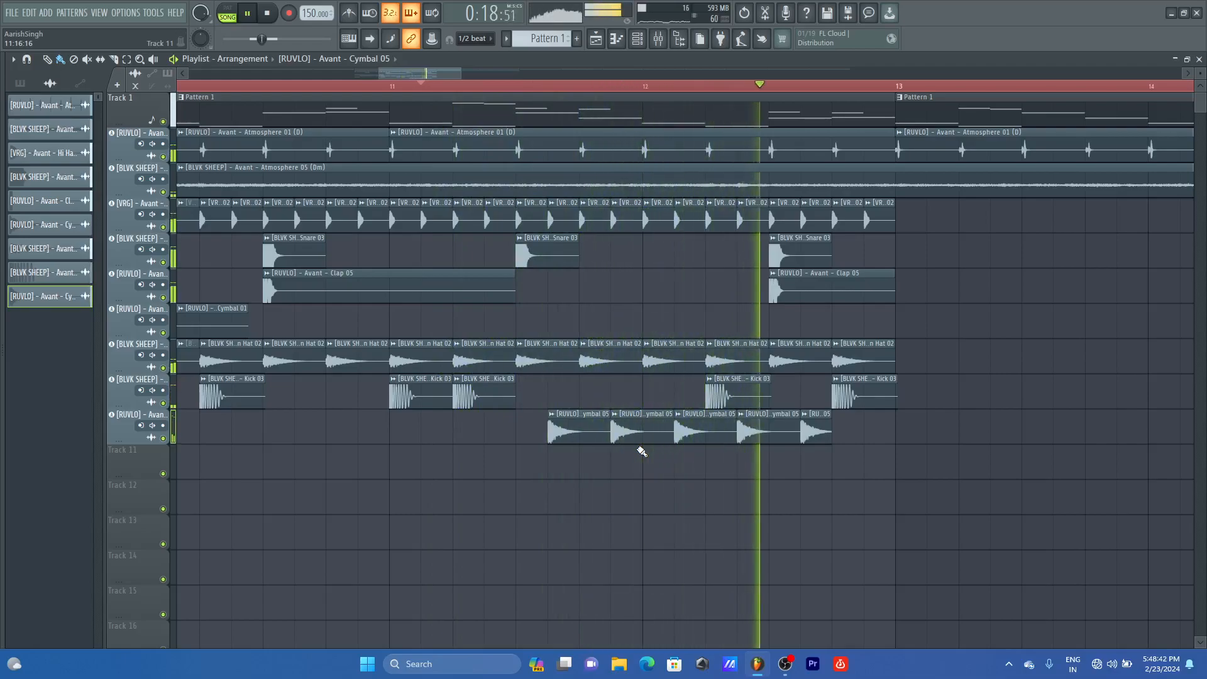
key(space)
Step: Select all five Cymbal 05 clips and shift them so the row starts at 12:03:00, checking positions in the loop
drag(845, 446, 556, 440)
key(space)
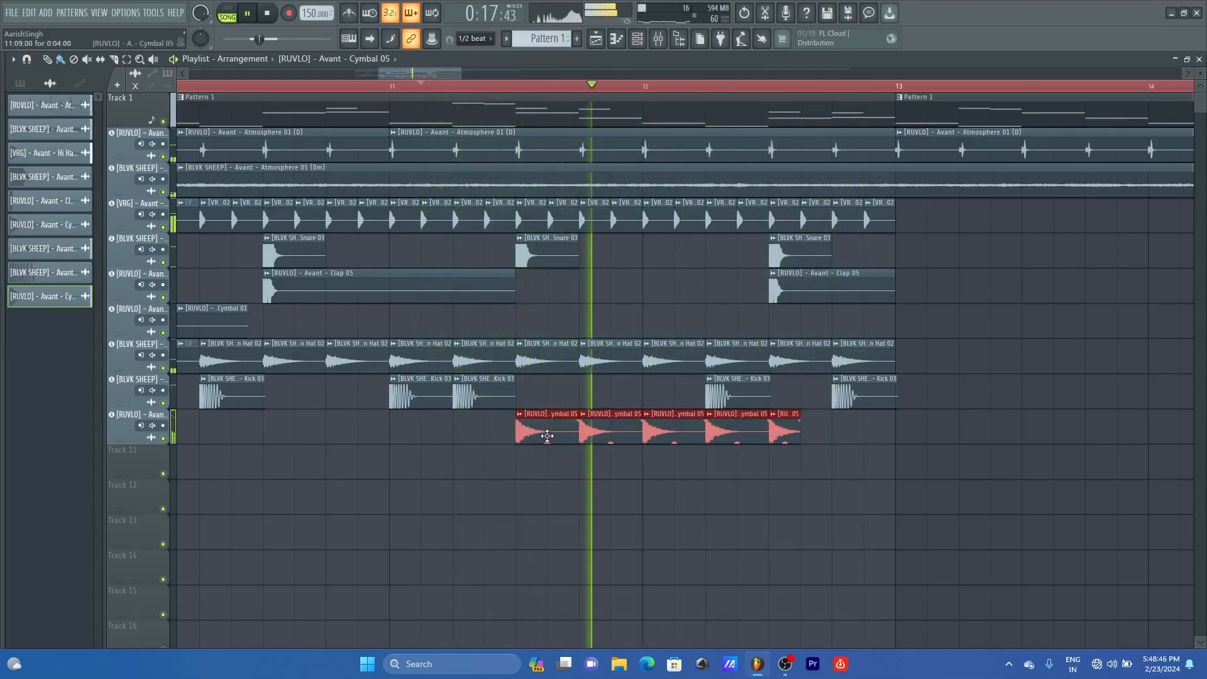
key(space)
drag(548, 432, 706, 434)
key(space)
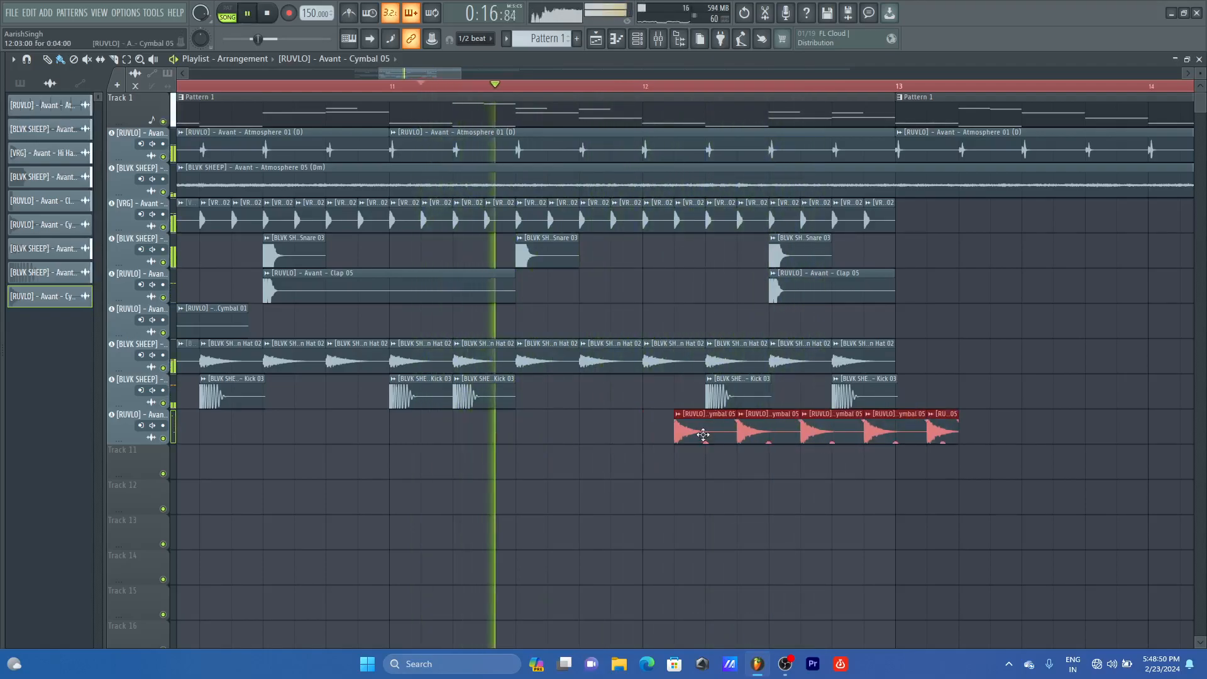
Step: Delete the last two Cymbal 05 clips, keeping three in bar 12, and listen to the loop
right_click(912, 433)
key(space)
key(ctrl+z)
key(space)
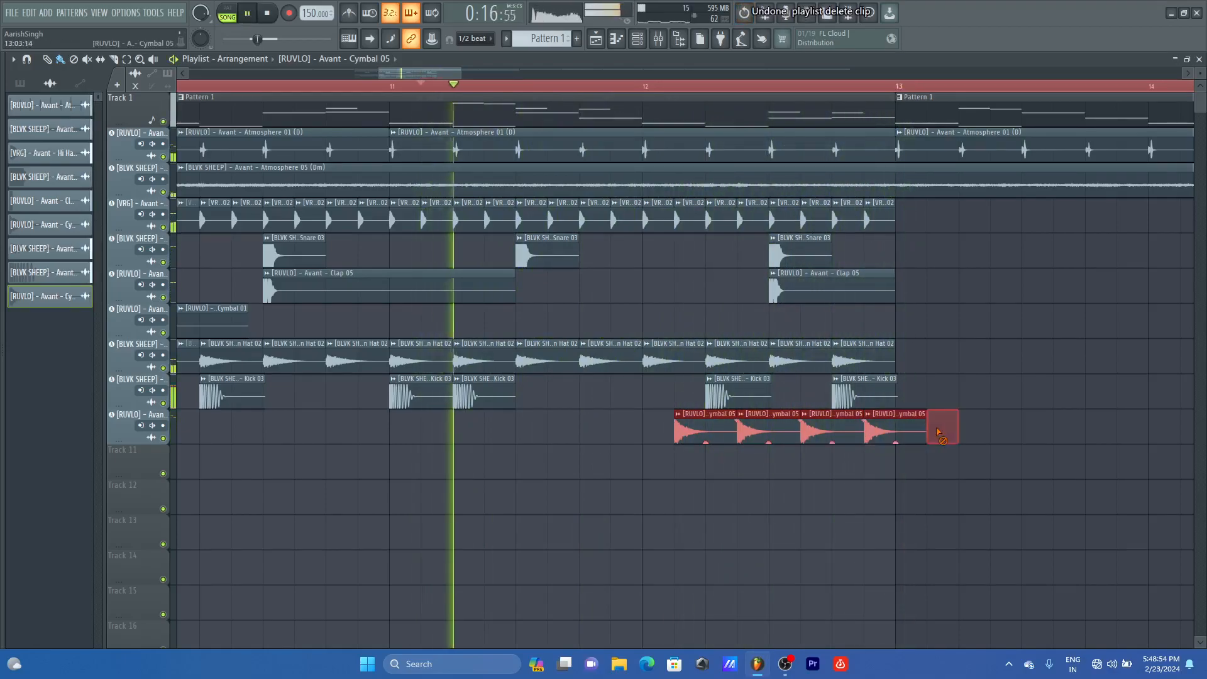
right_click(942, 432)
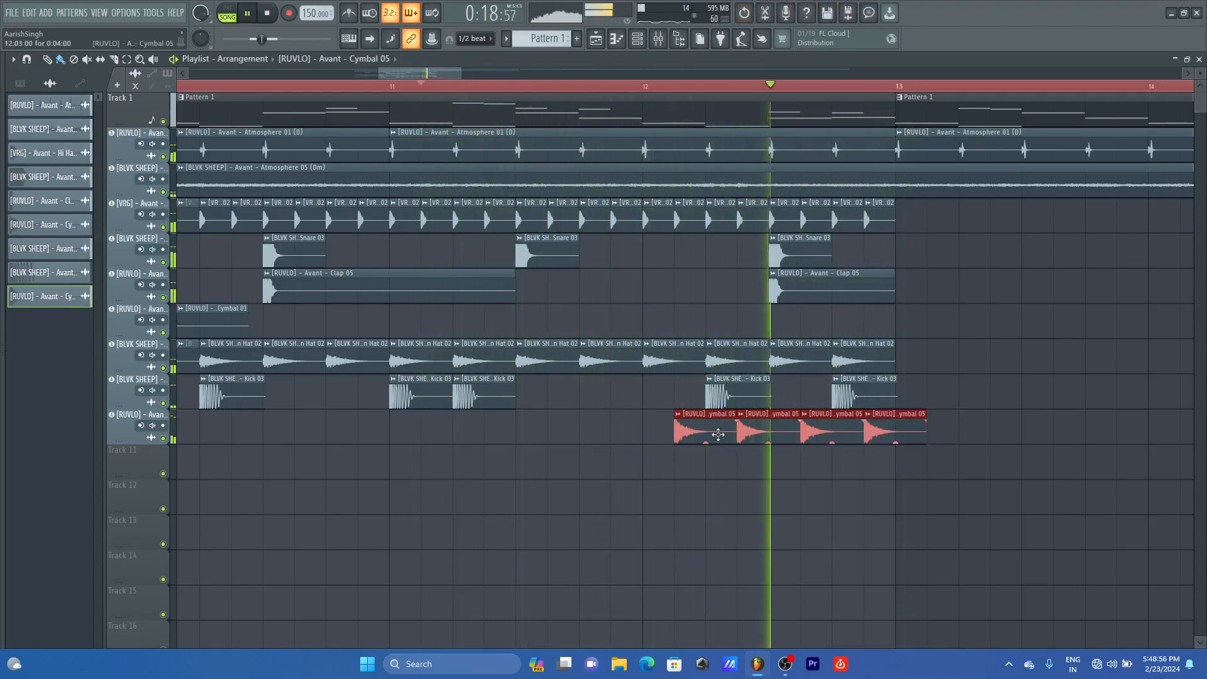
right_click(881, 432)
key(space)
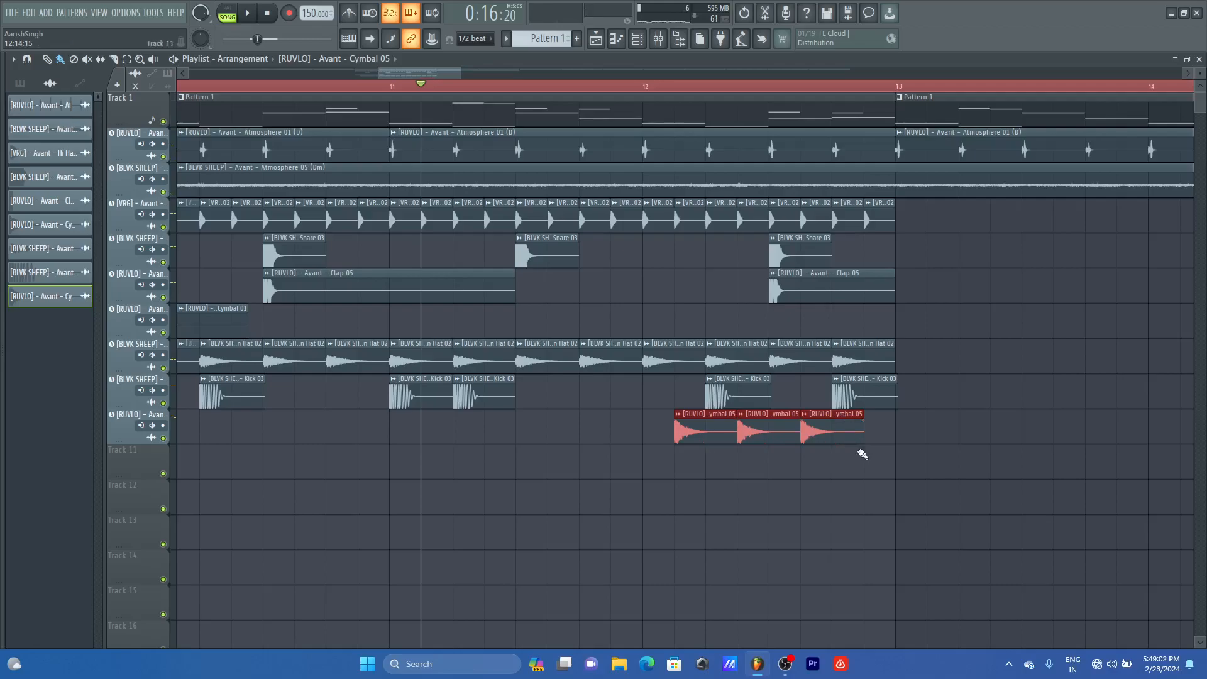
Step: Set the Cymbal 05 channel volume to 36% and raise its time-stretching pitch in Auto mode
double_click(807, 433)
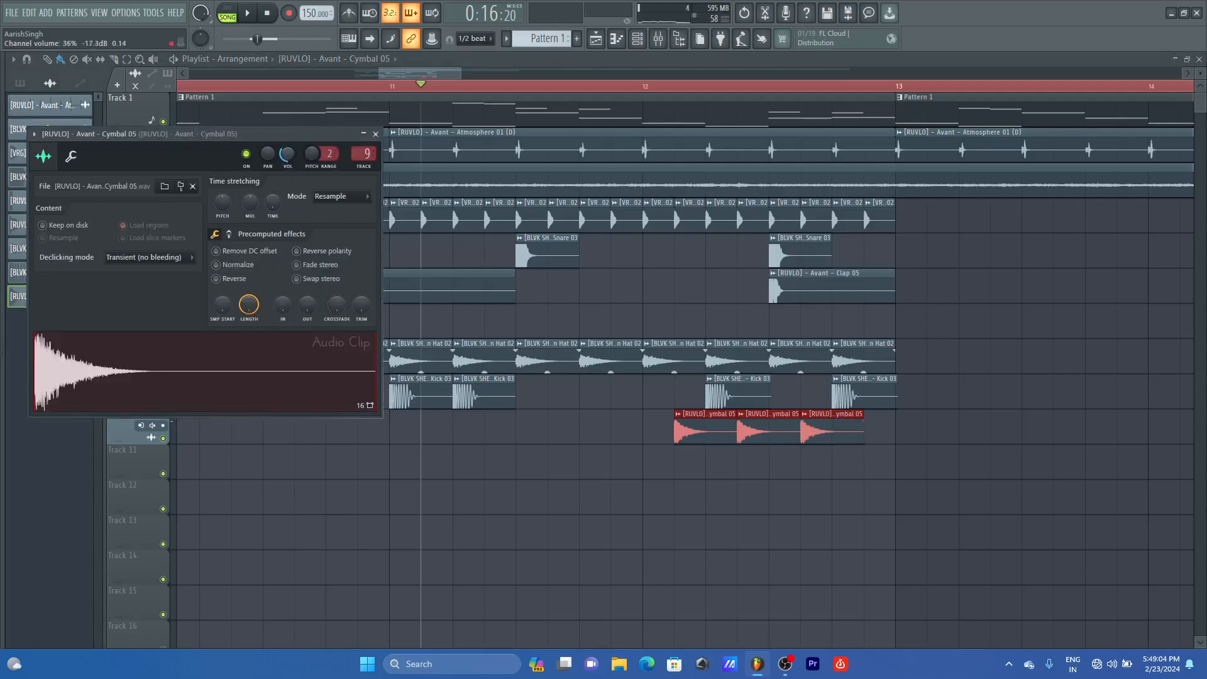
key(space)
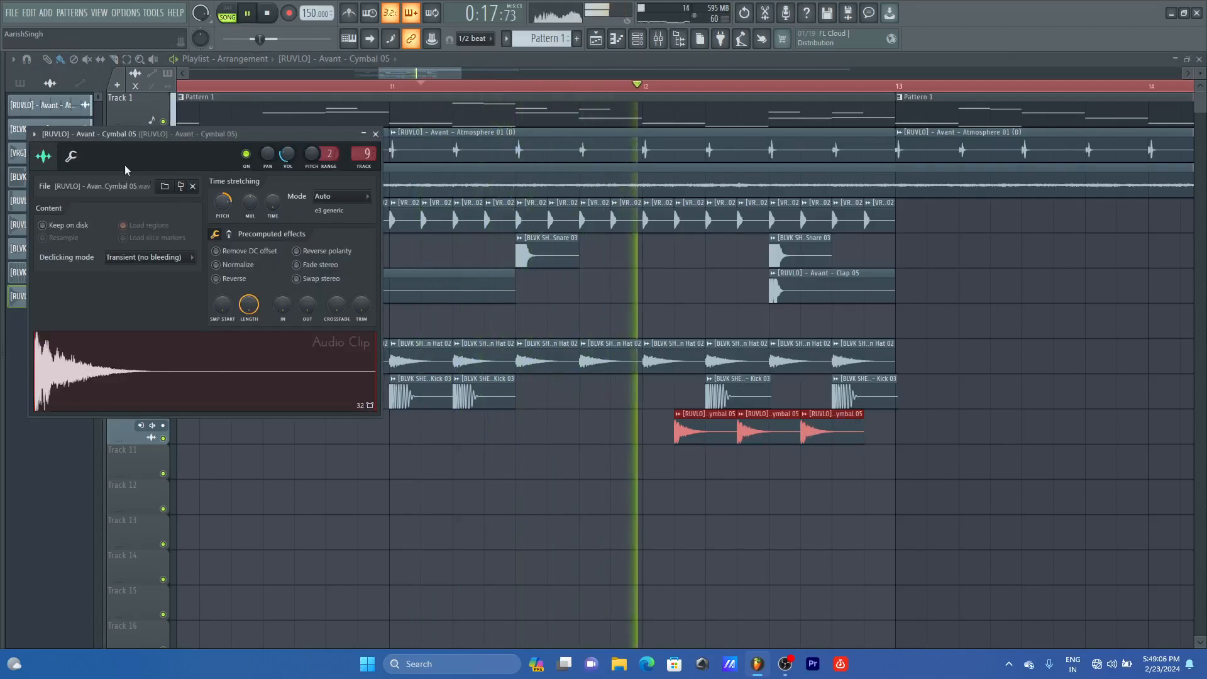
click(71, 157)
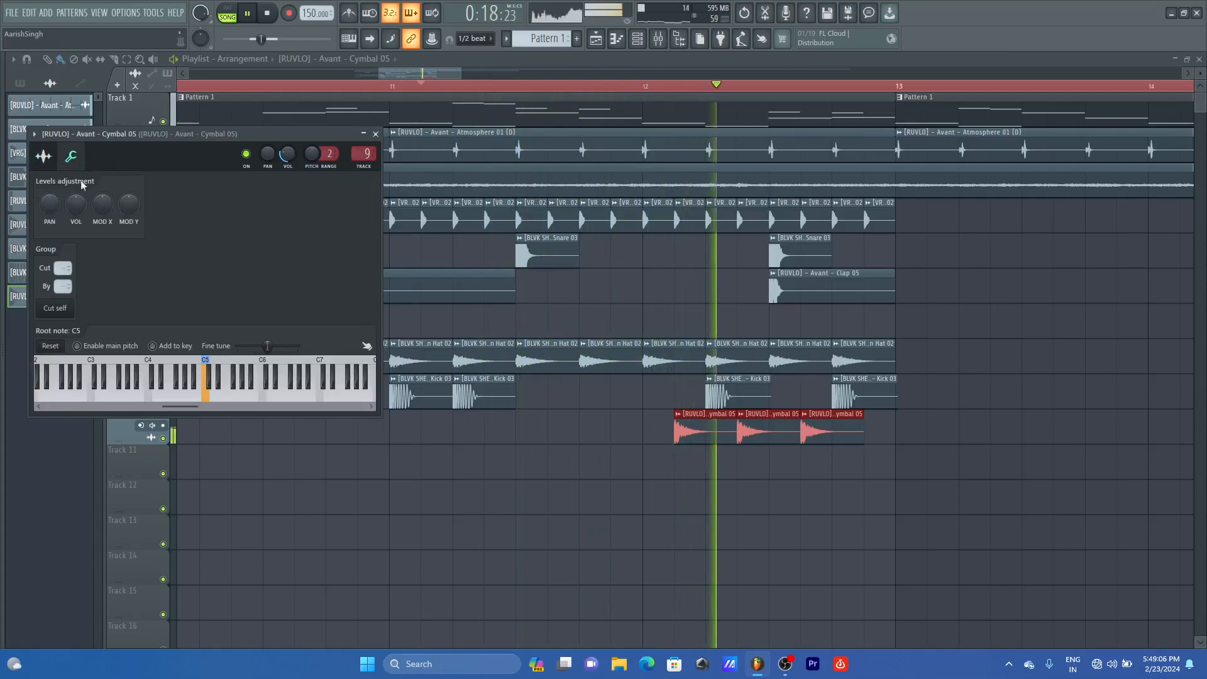
click(43, 157)
key(space)
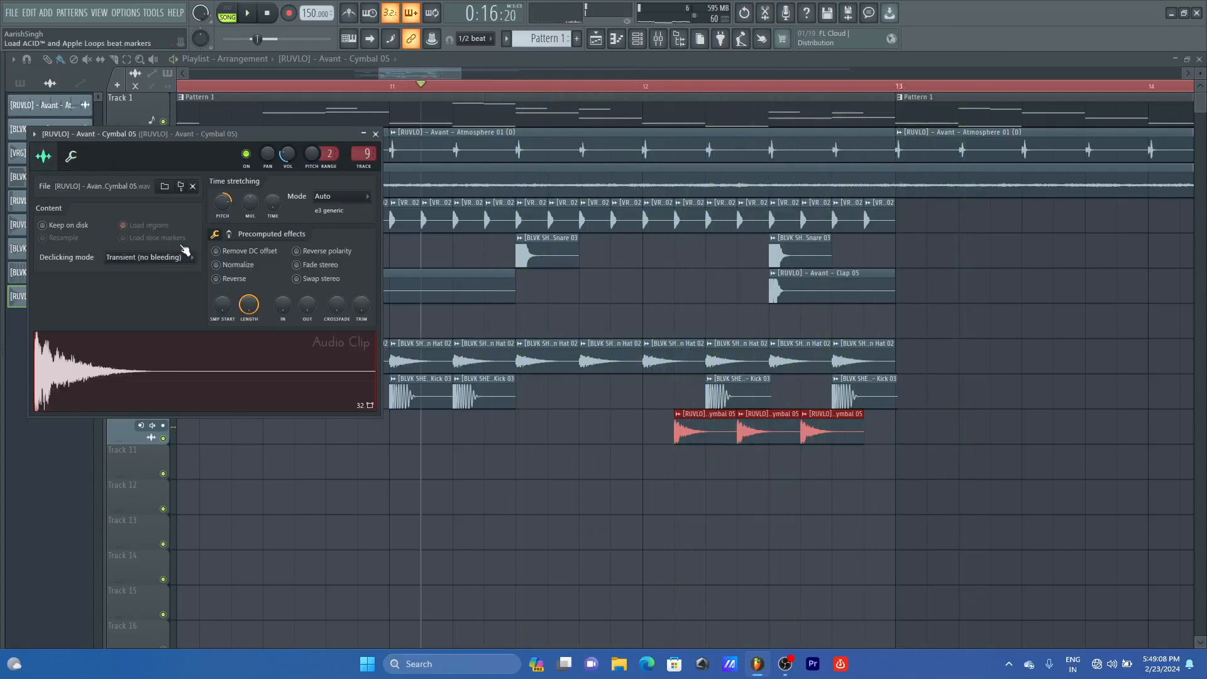
click(376, 134)
Step: Lower the Cymbal 05 channel volume to 30% while the loop plays
key(space)
double_click(742, 437)
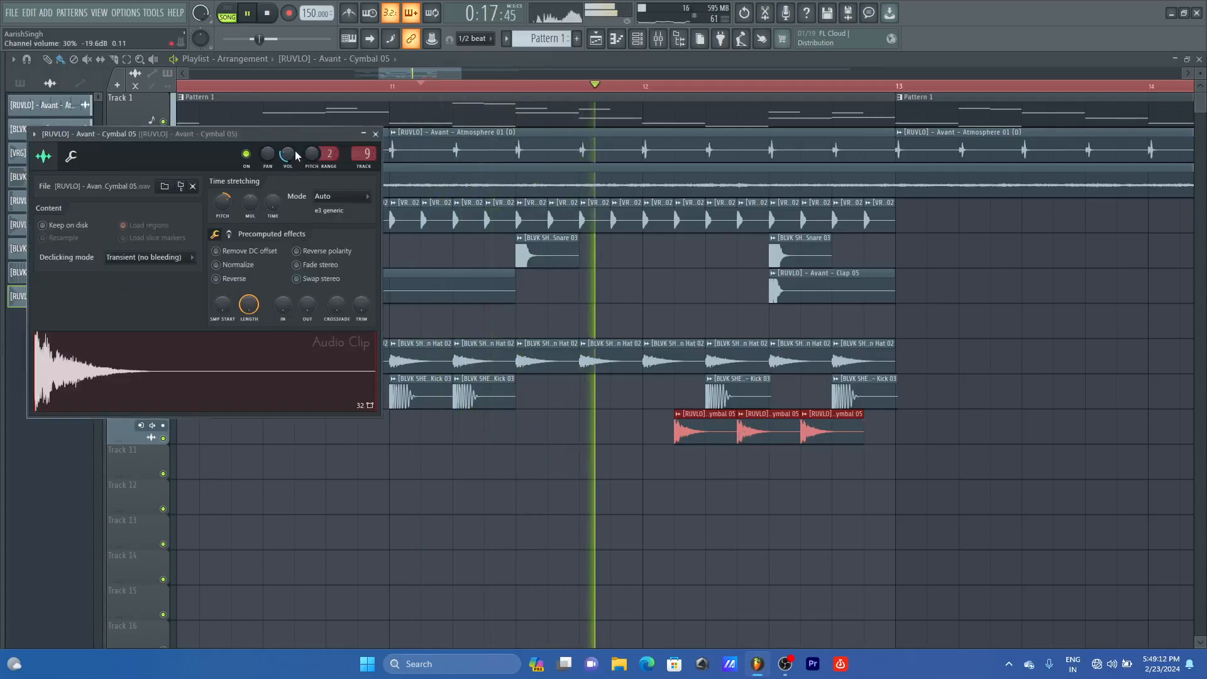
click(376, 134)
key(space)
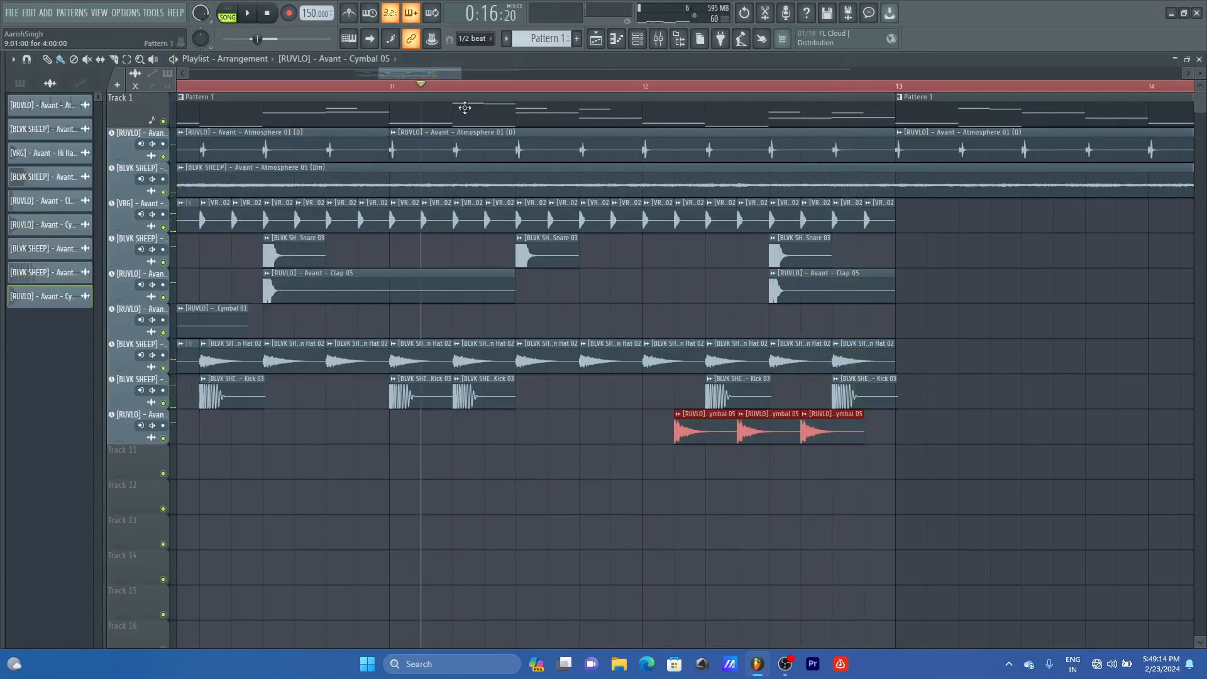
Step: Set the Cymbal 05 stereo delay to 11% left in the precomputed effects and check it in the loop
drag(461, 72, 491, 72)
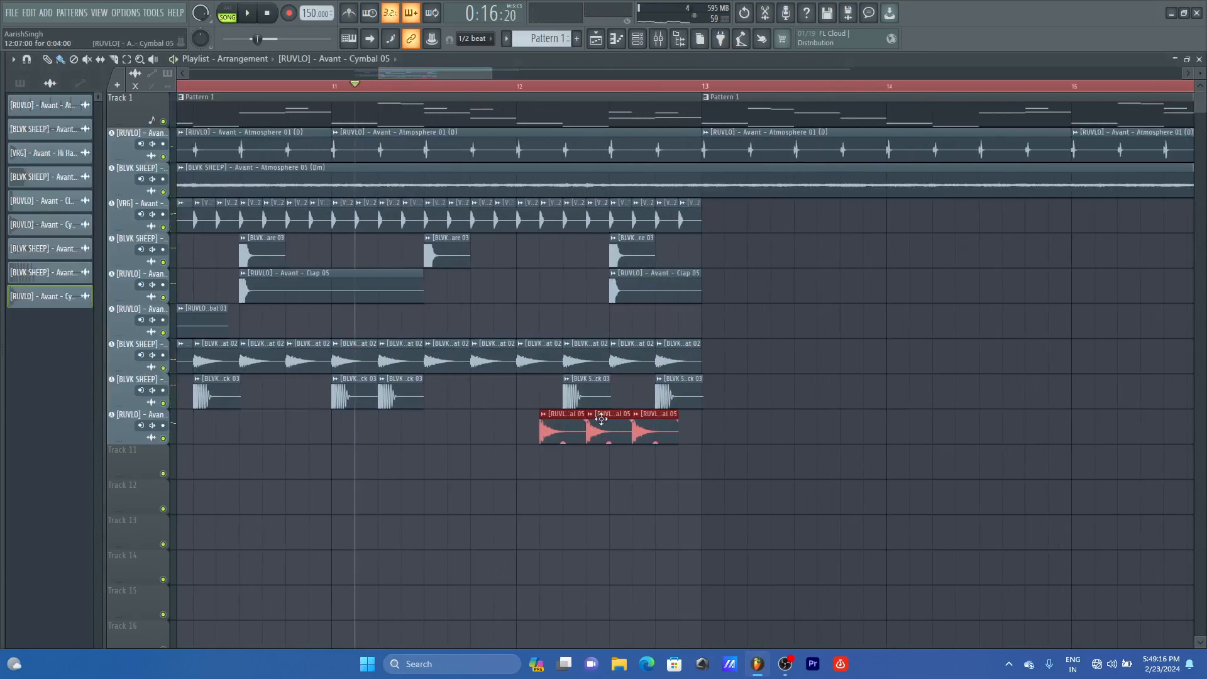
double_click(601, 419)
click(72, 158)
click(44, 157)
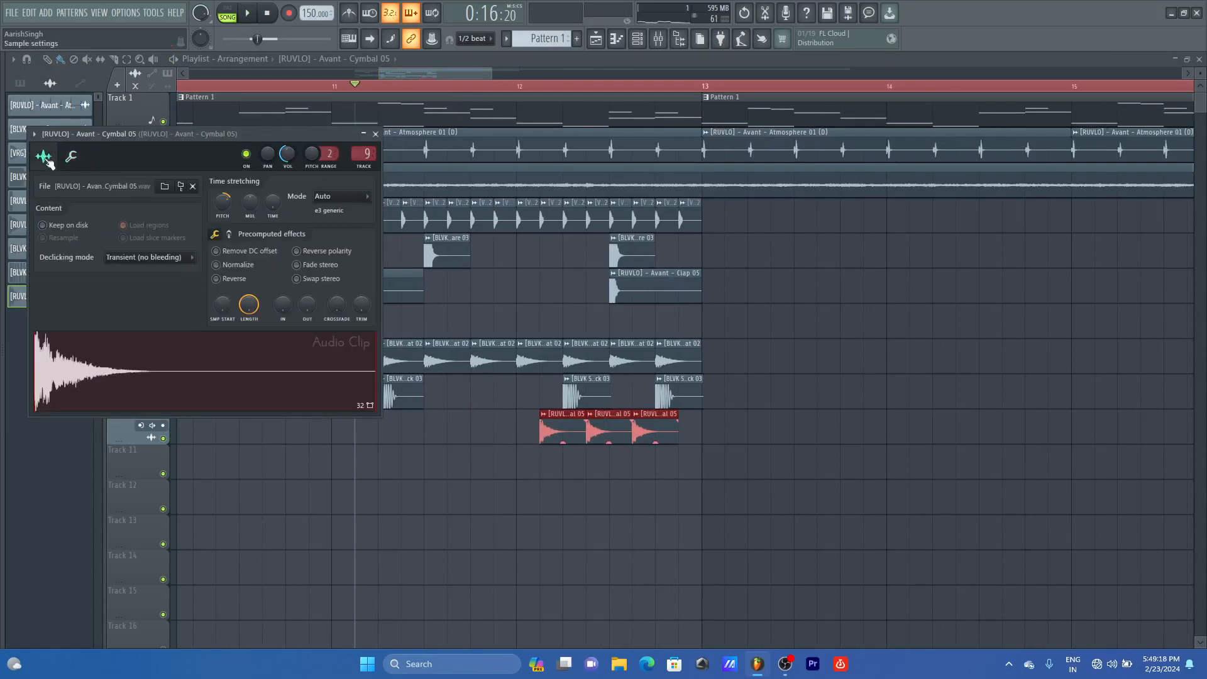
click(230, 235)
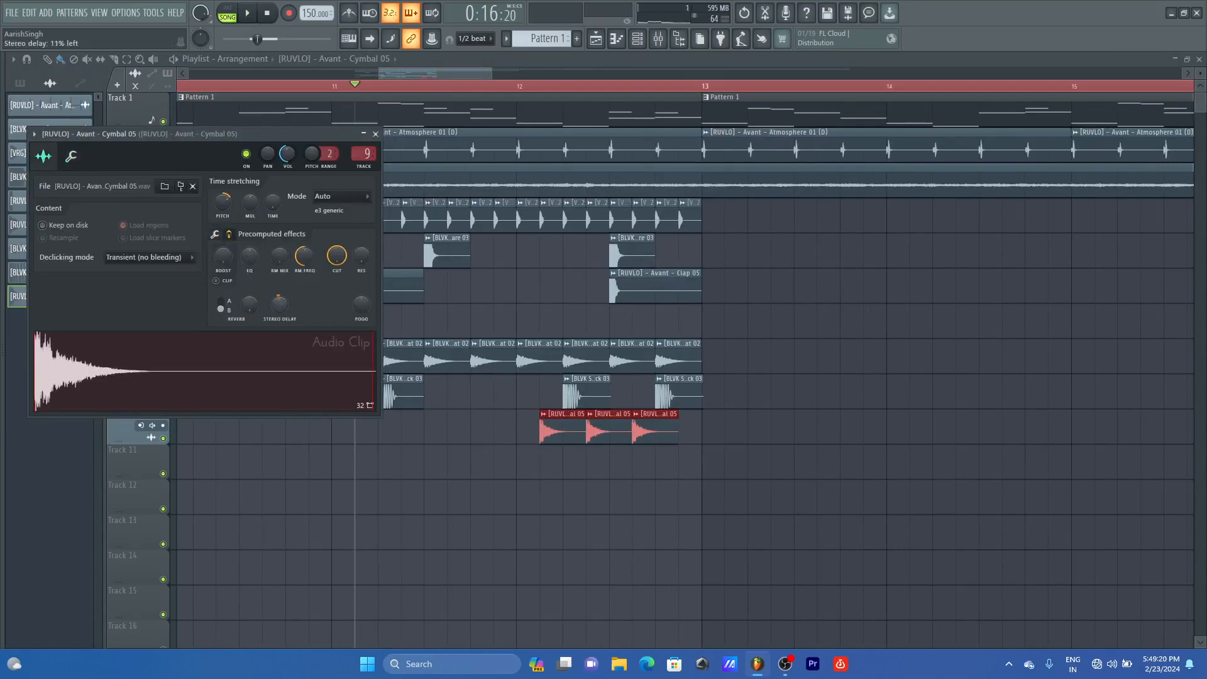
key(space)
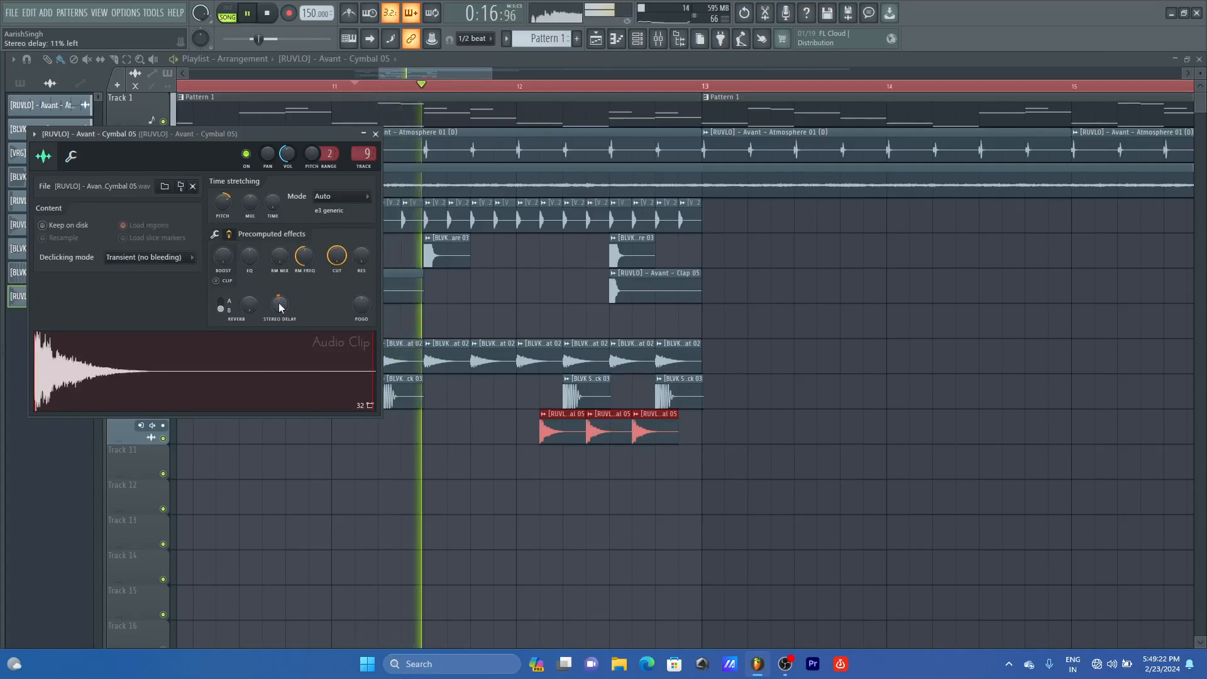
click(375, 134)
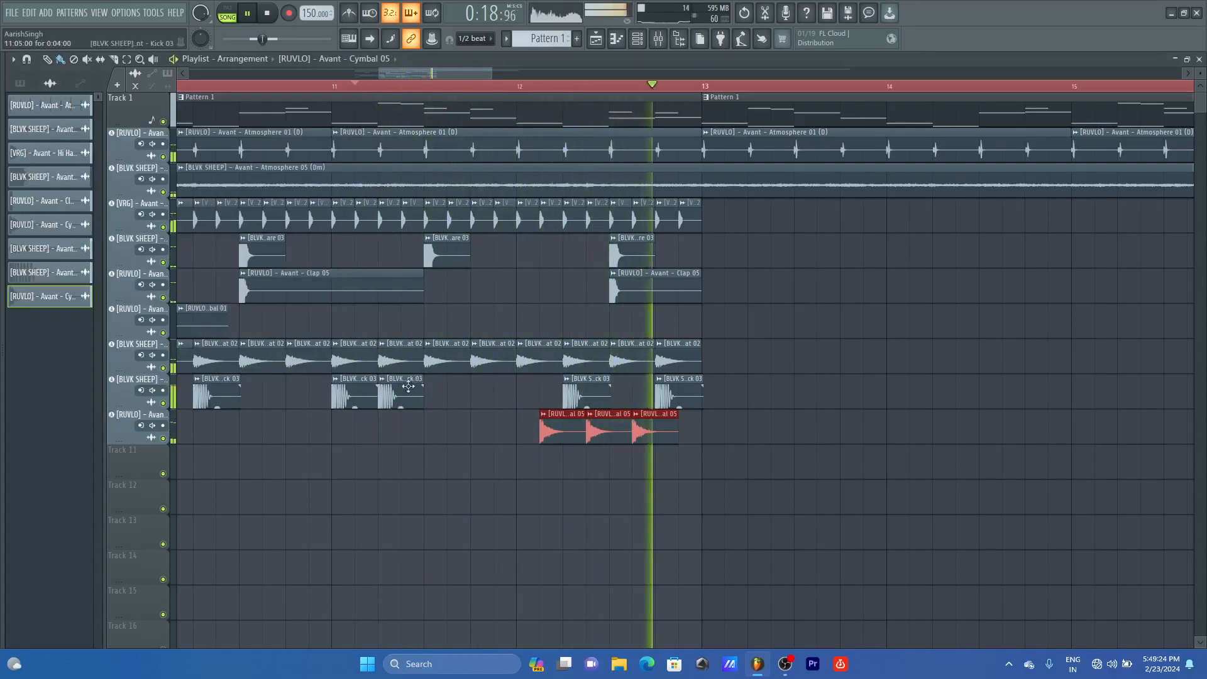
key(space)
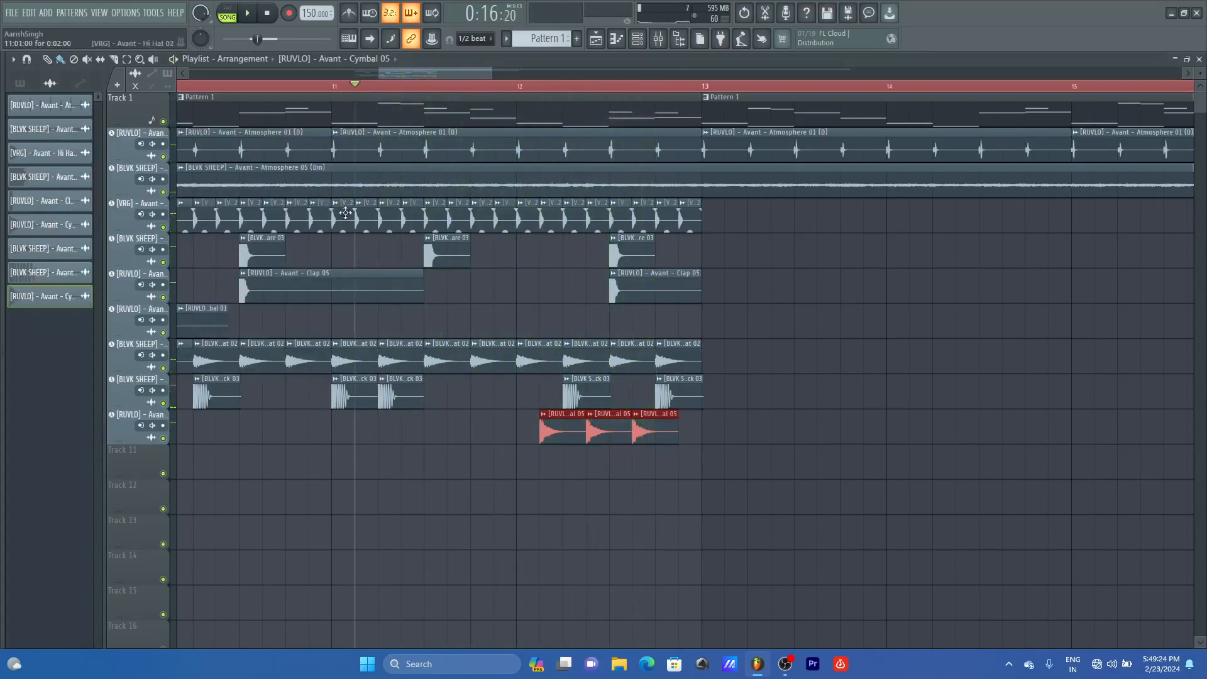
Step: Set the Clap 05 channel panning to 37% right
double_click(299, 271)
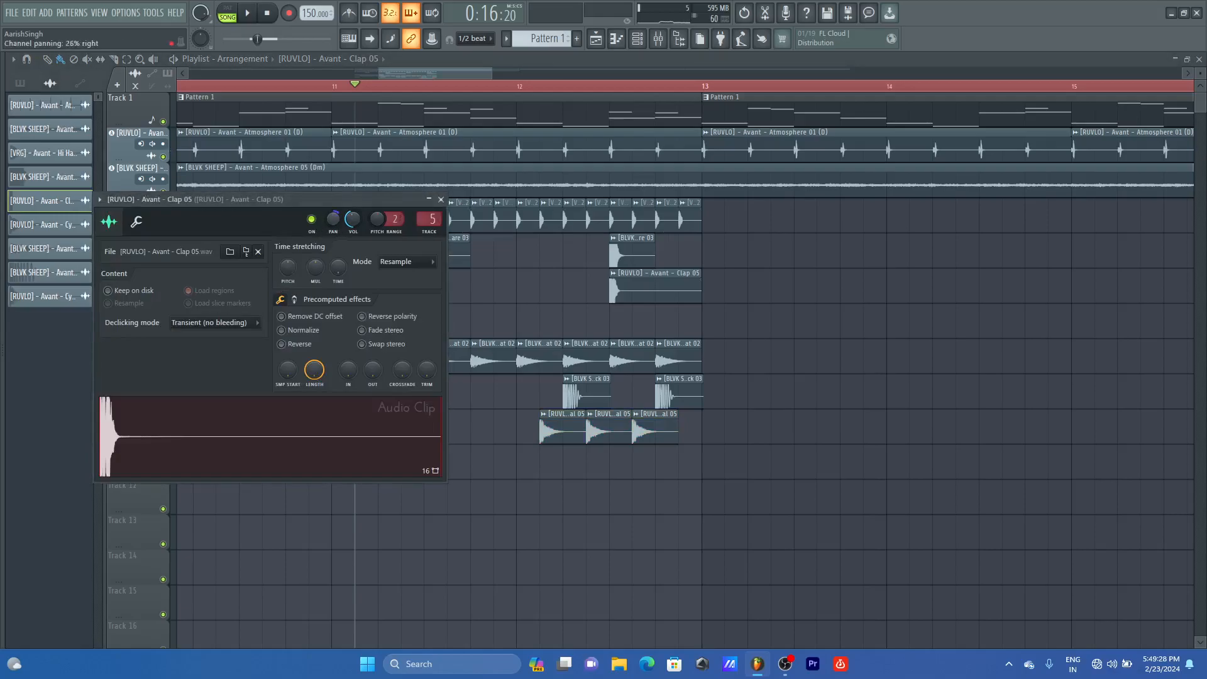
click(441, 200)
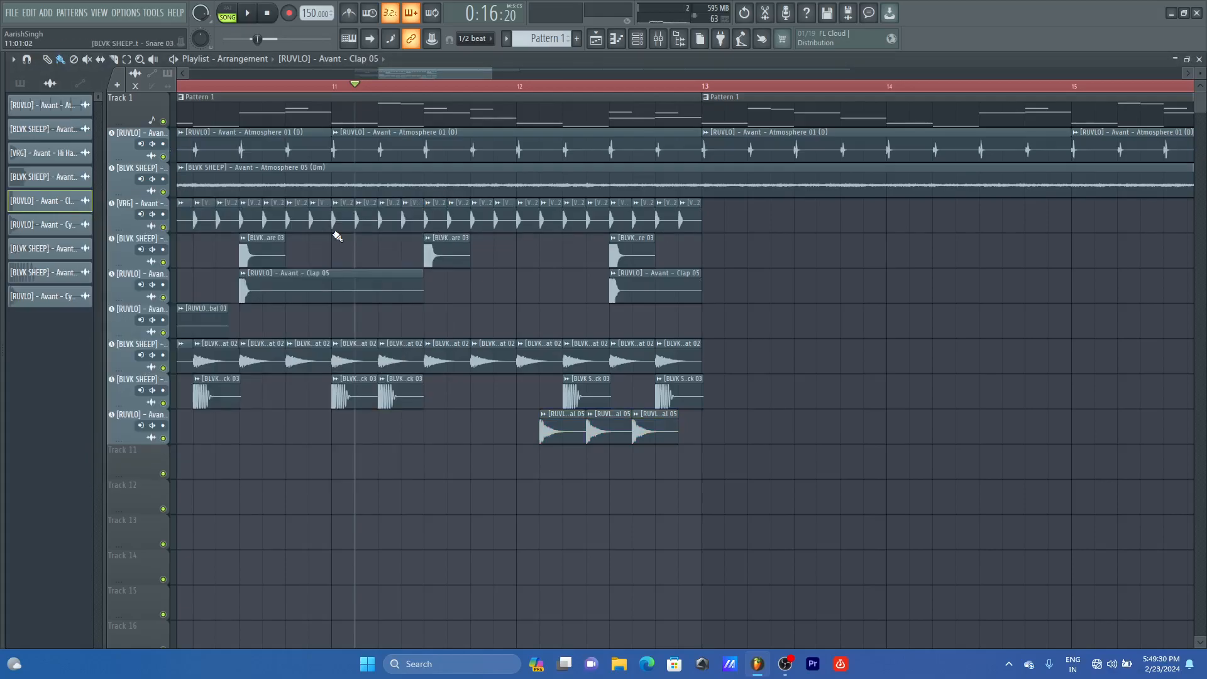
double_click(250, 300)
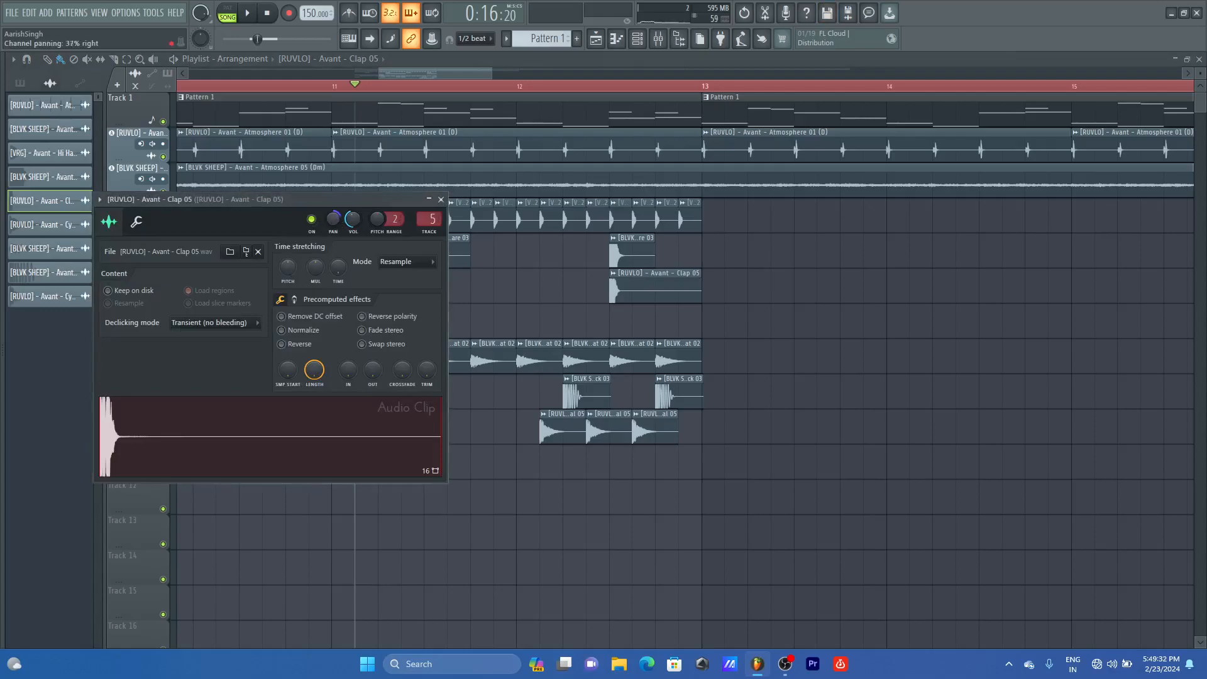
click(441, 200)
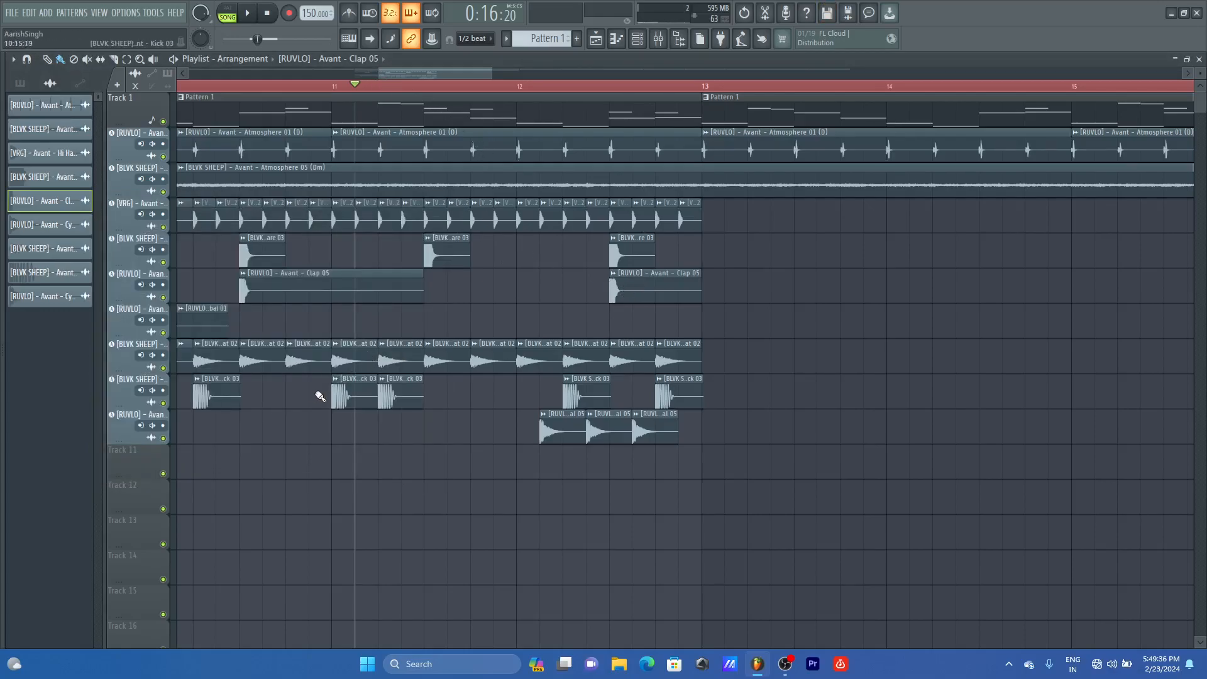
Step: Listen to the drum loop starting at bar 9 and check the Cymbal 01 channel settings
drag(378, 77, 310, 77)
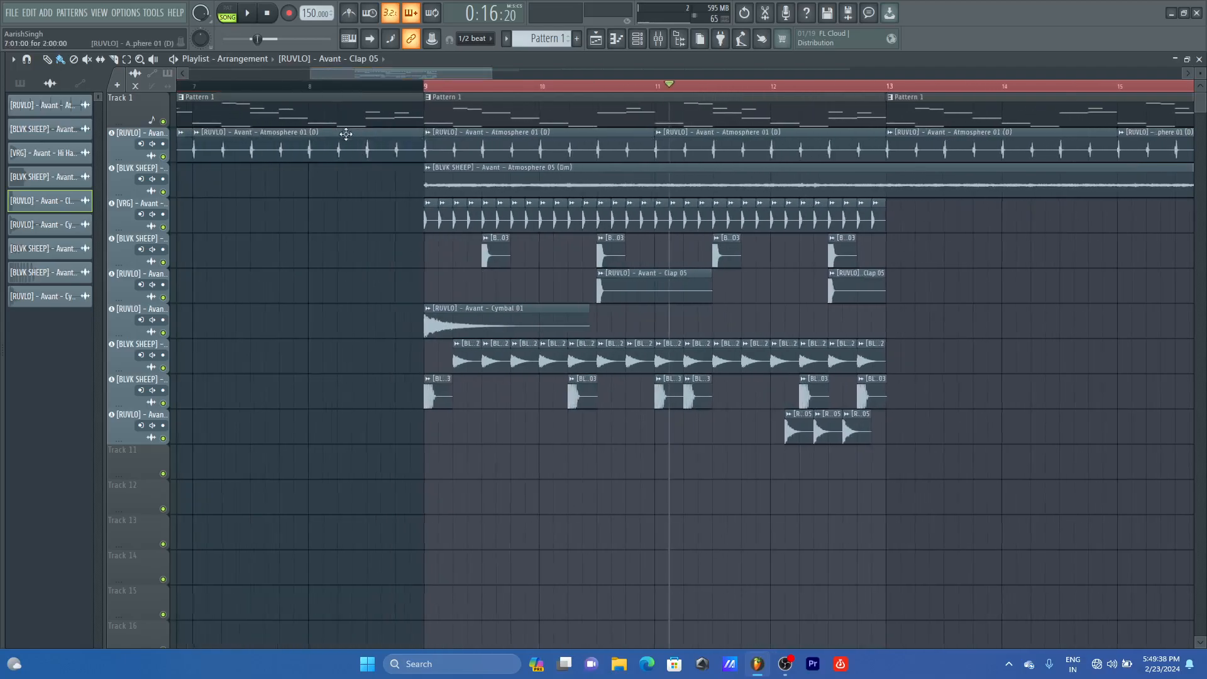
key(space)
key(space)
double_click(464, 319)
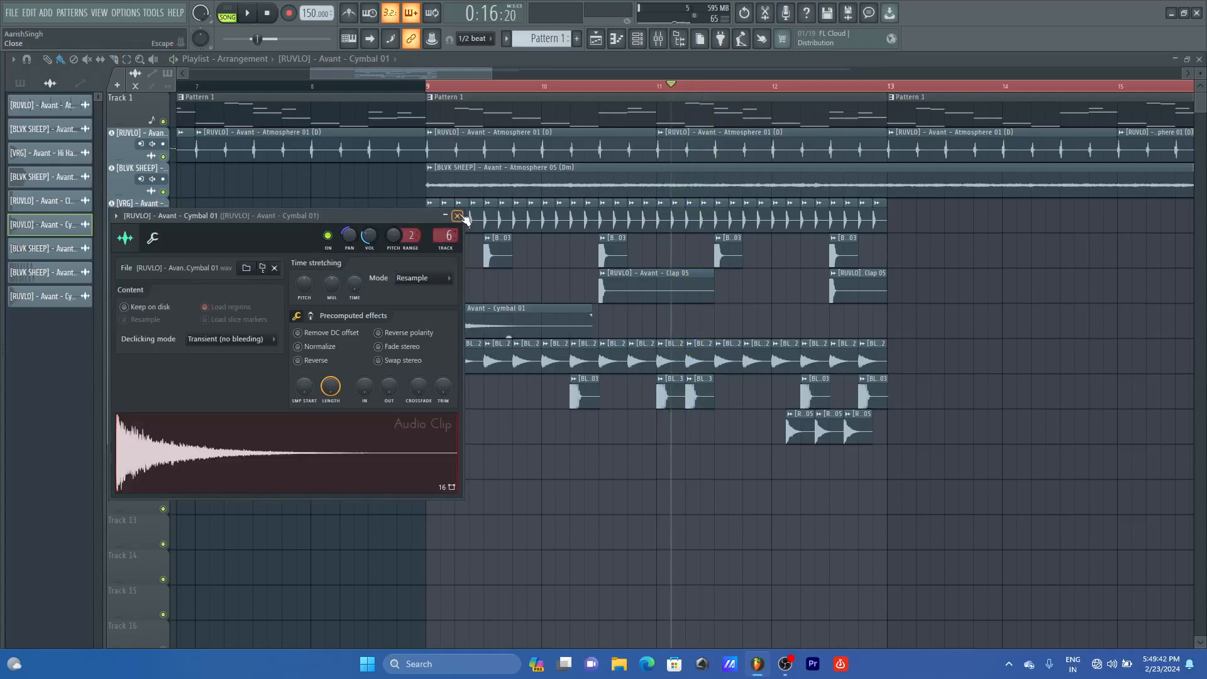
click(461, 216)
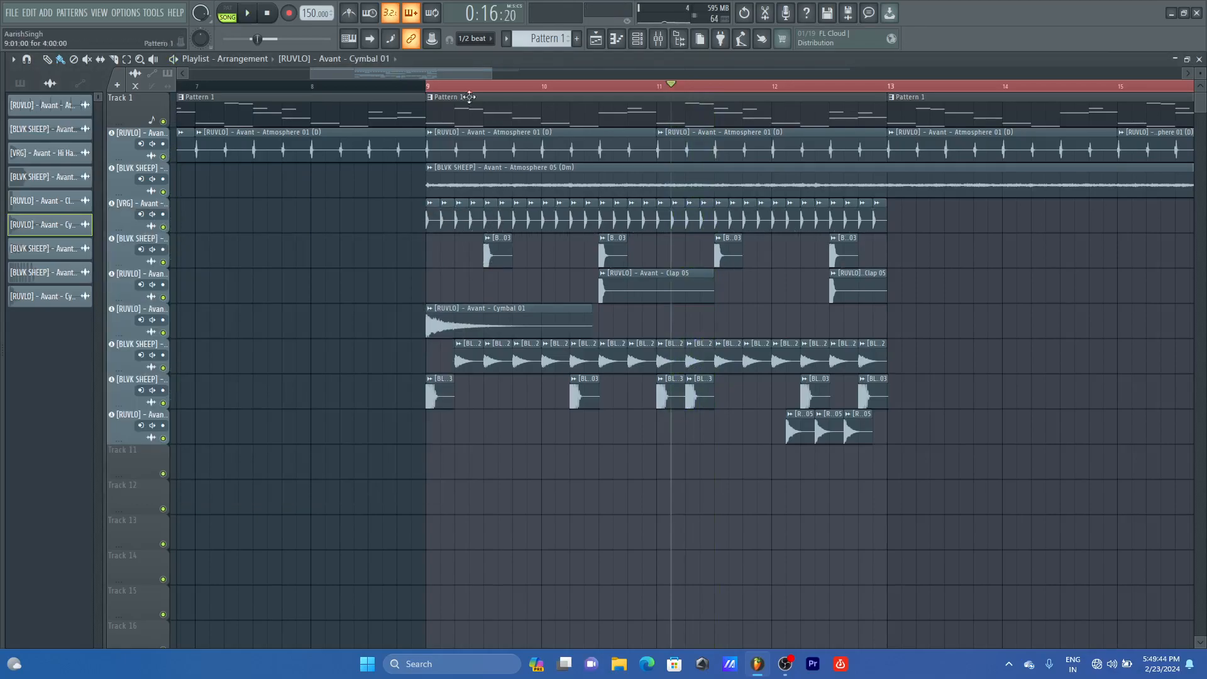
key(space)
drag(491, 74, 644, 74)
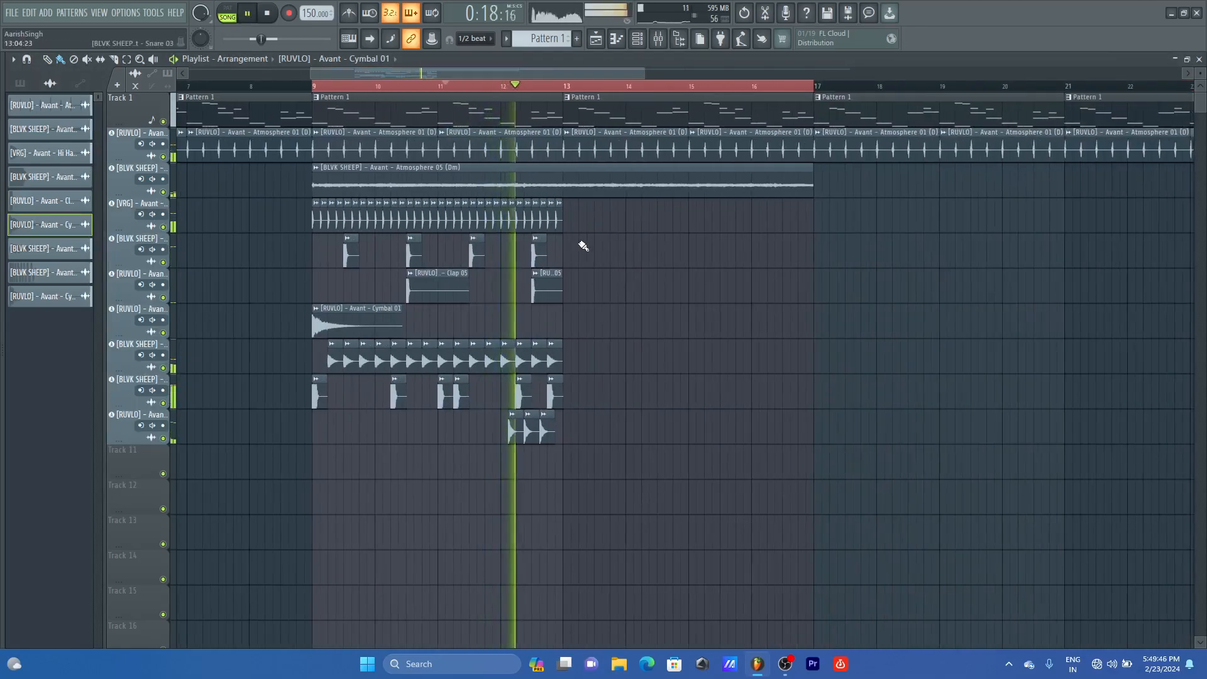
key(space)
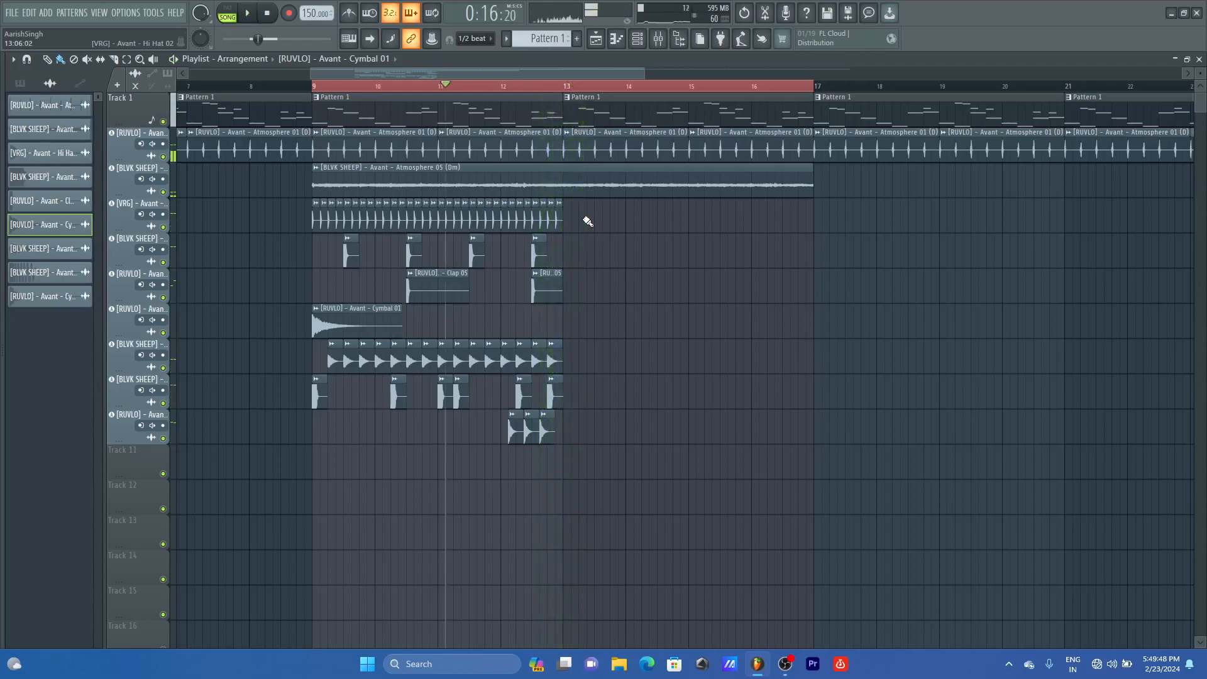
Step: Duplicate all drum clips from bars 9–12 to start at bar 13, and listen to the extended section
drag(583, 199, 293, 480)
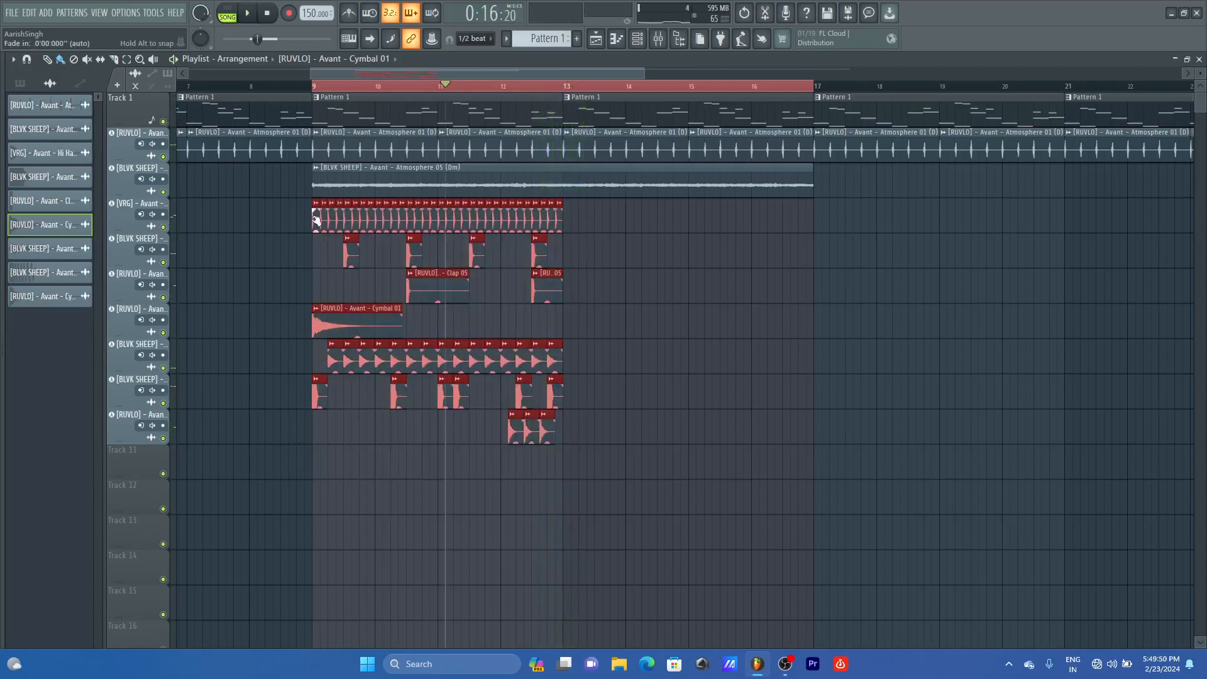
drag(314, 223, 567, 225)
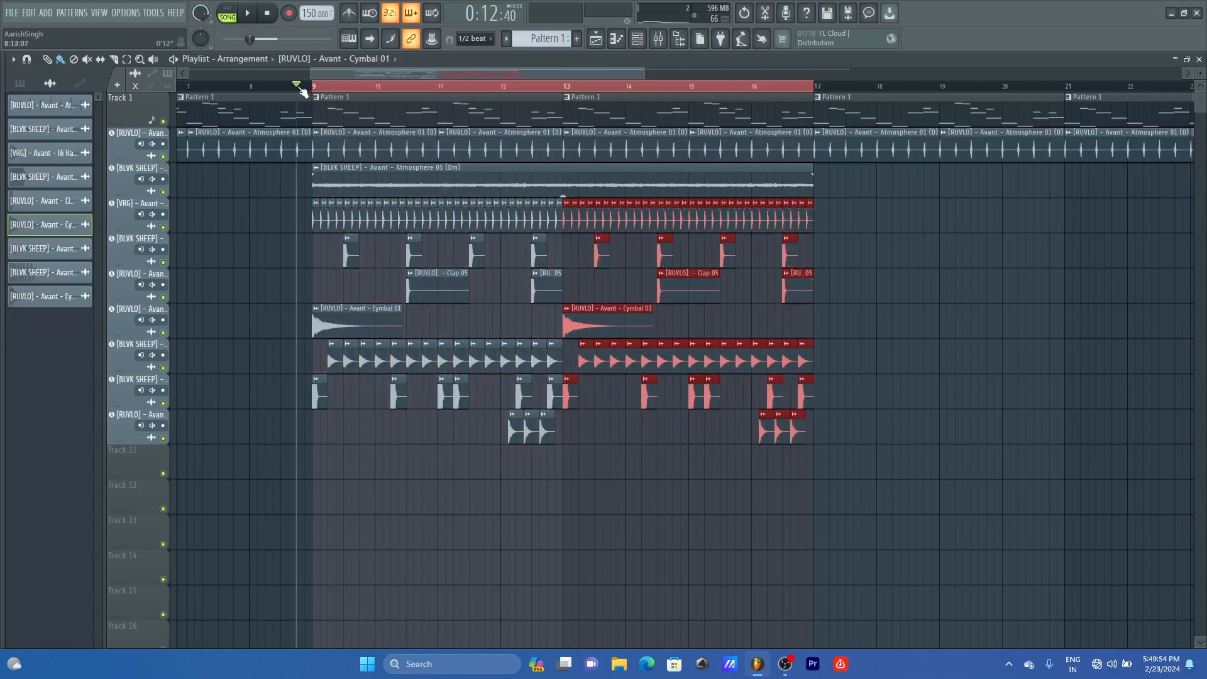
key(space)
drag(641, 70, 911, 77)
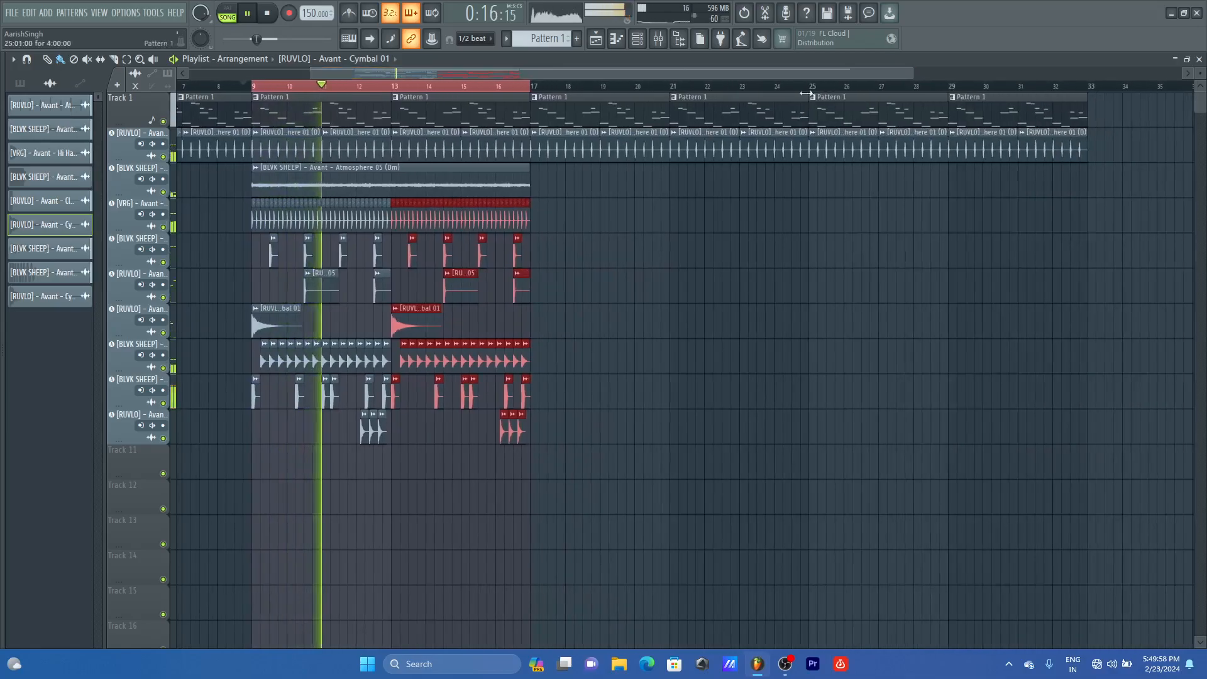
key(space)
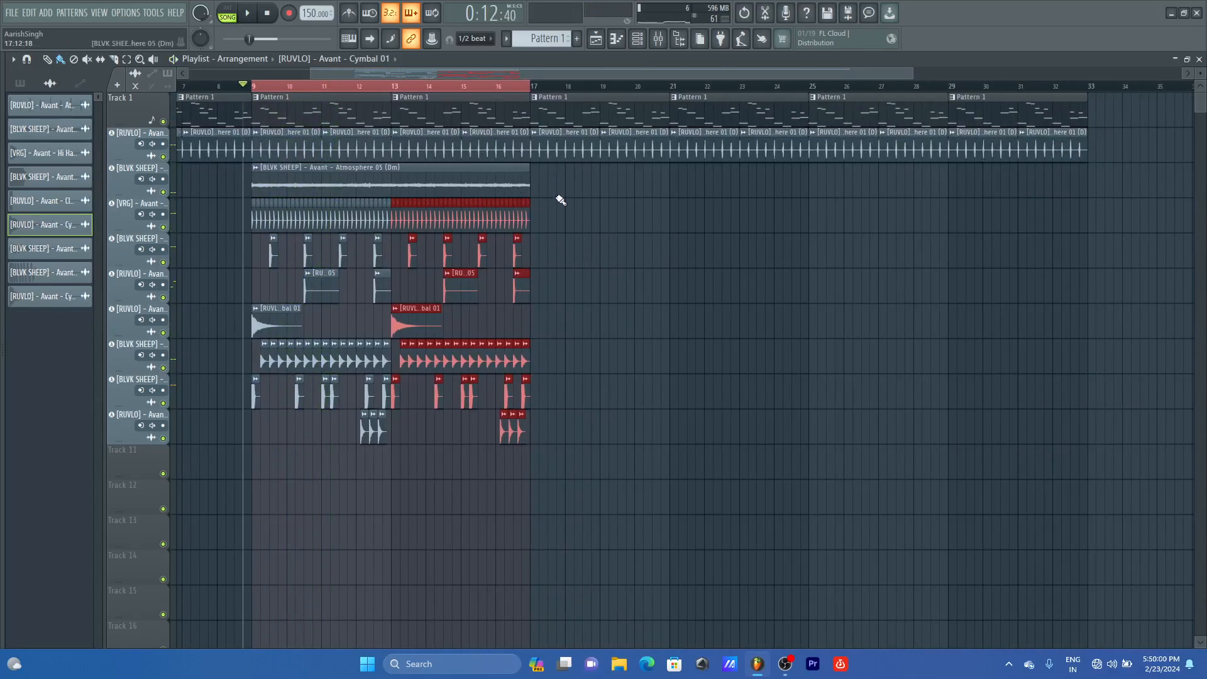
Step: Duplicate all drum clips from bars 9–16 to start at bar 17, and set the time selection to bars 17–24
drag(561, 200, 245, 482)
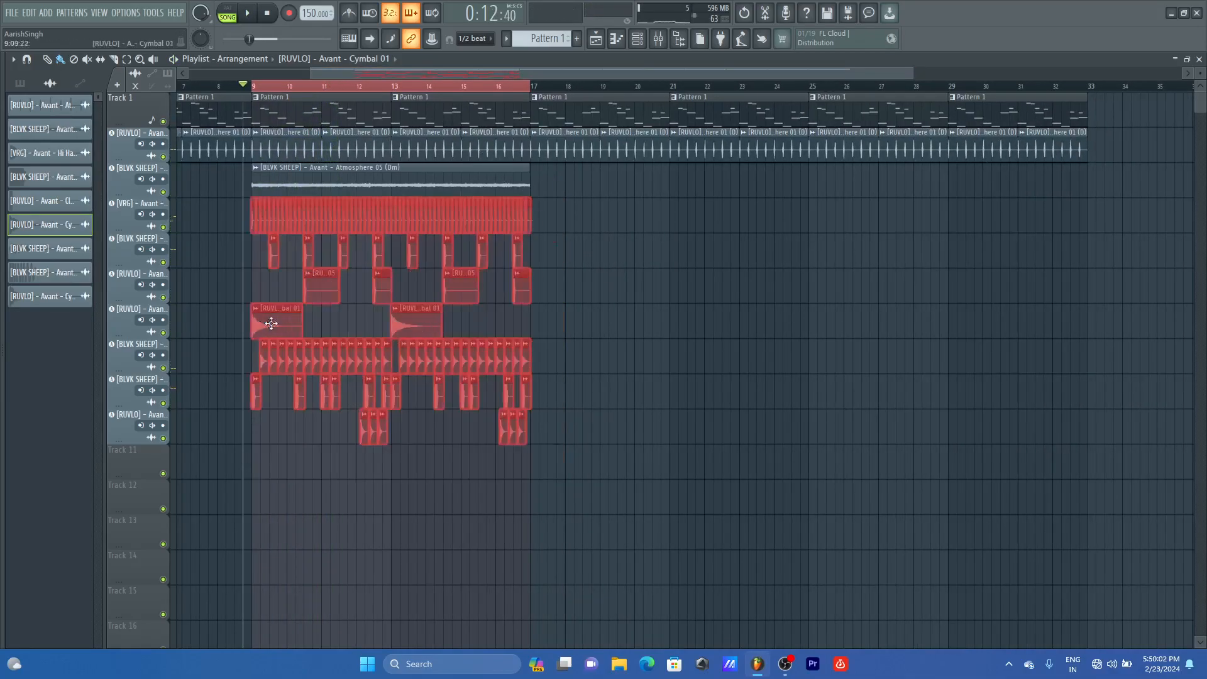
drag(271, 323, 544, 331)
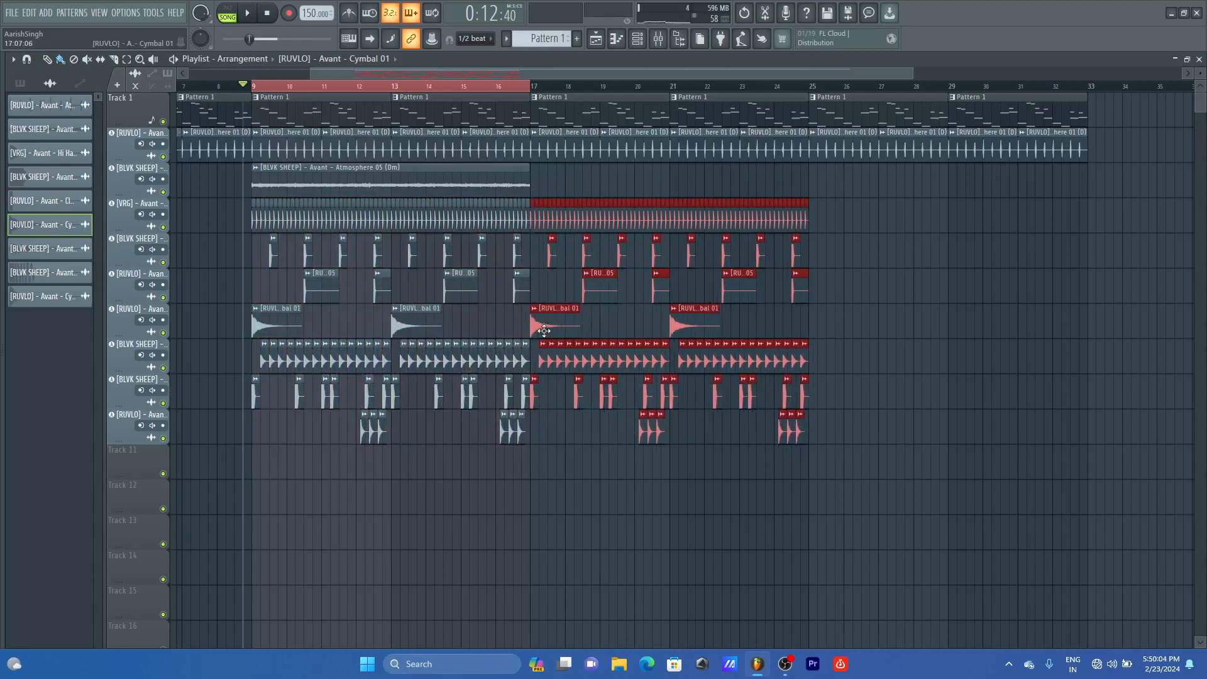
click(526, 86)
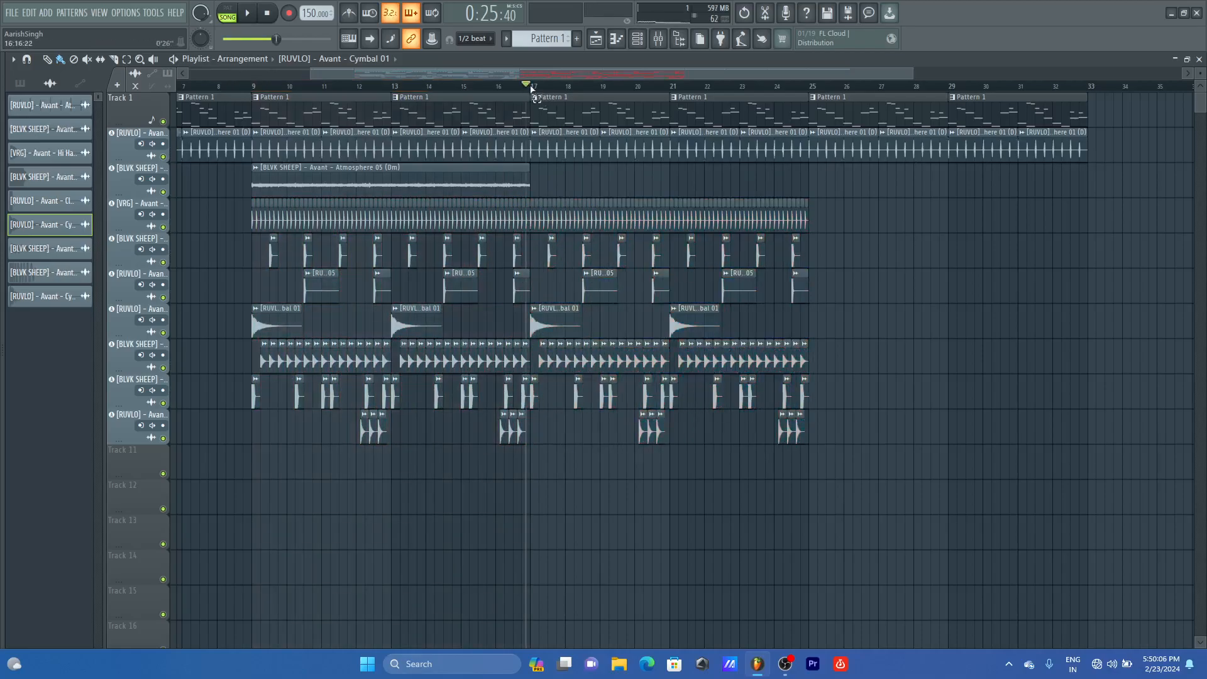
drag(532, 89, 811, 129)
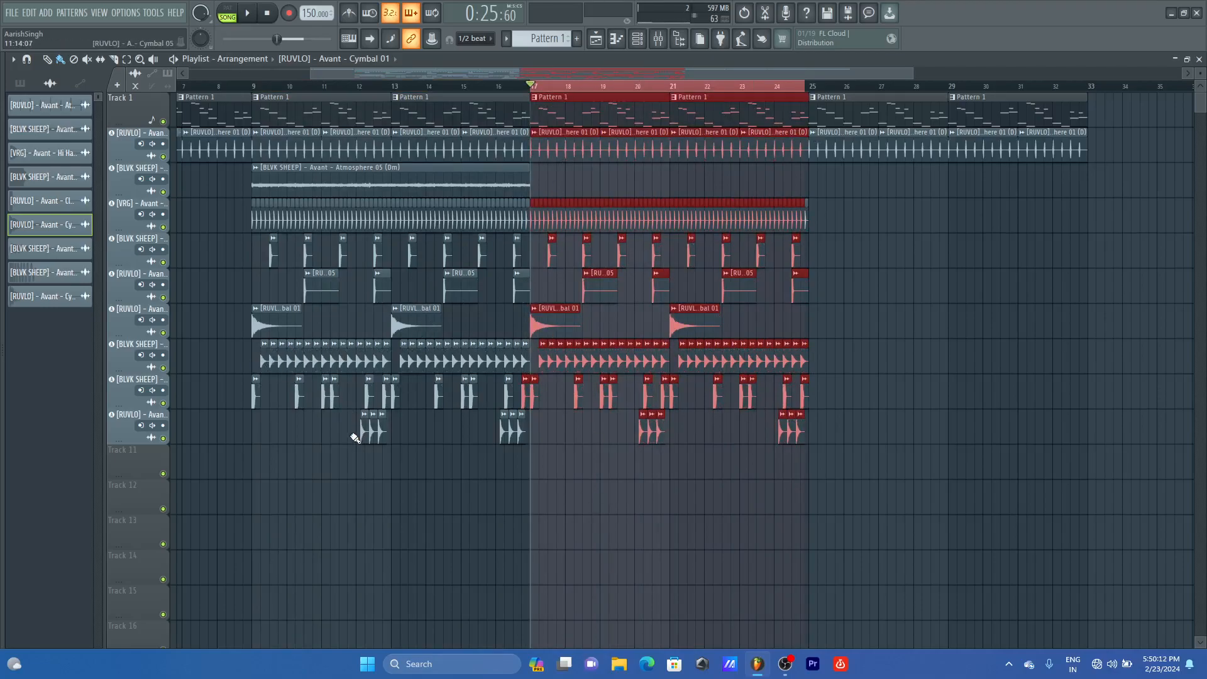
Step: Delete the BLVK SHEEP Hat 02 and VRG Hi Hat 02 clips from bars 9–16, keeping them from bar 17 onward
drag(251, 354, 510, 367)
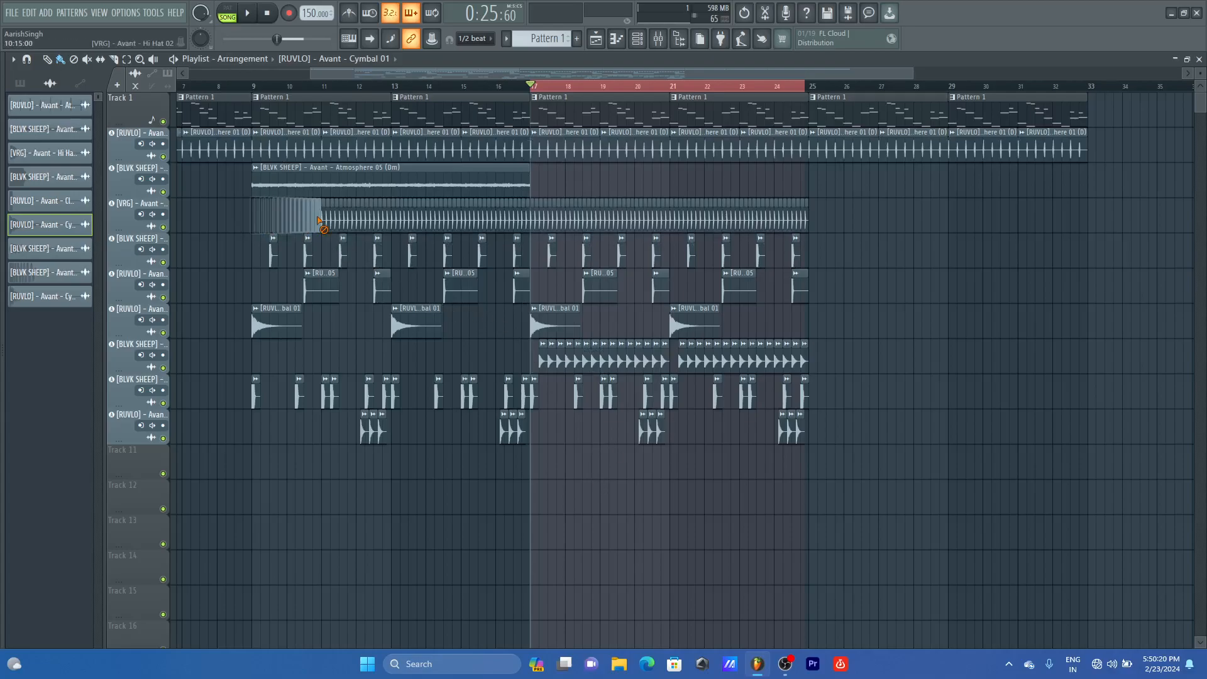
drag(319, 220, 395, 221)
key(ctrl+z)
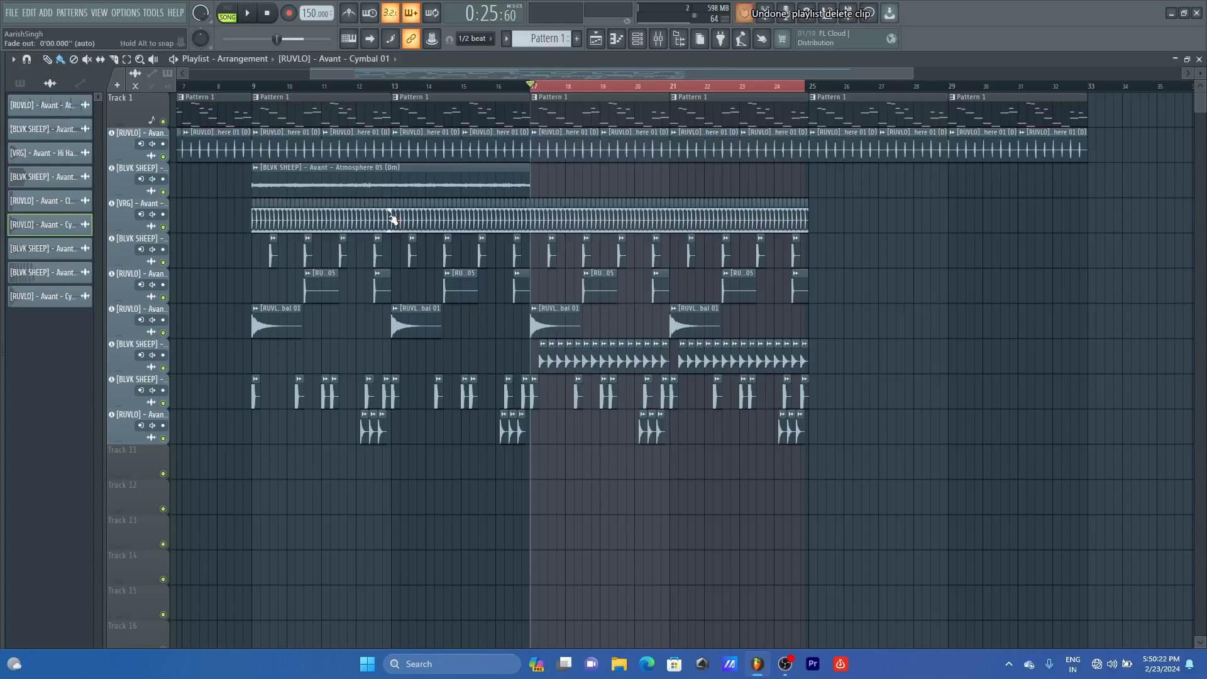
drag(254, 220, 387, 223)
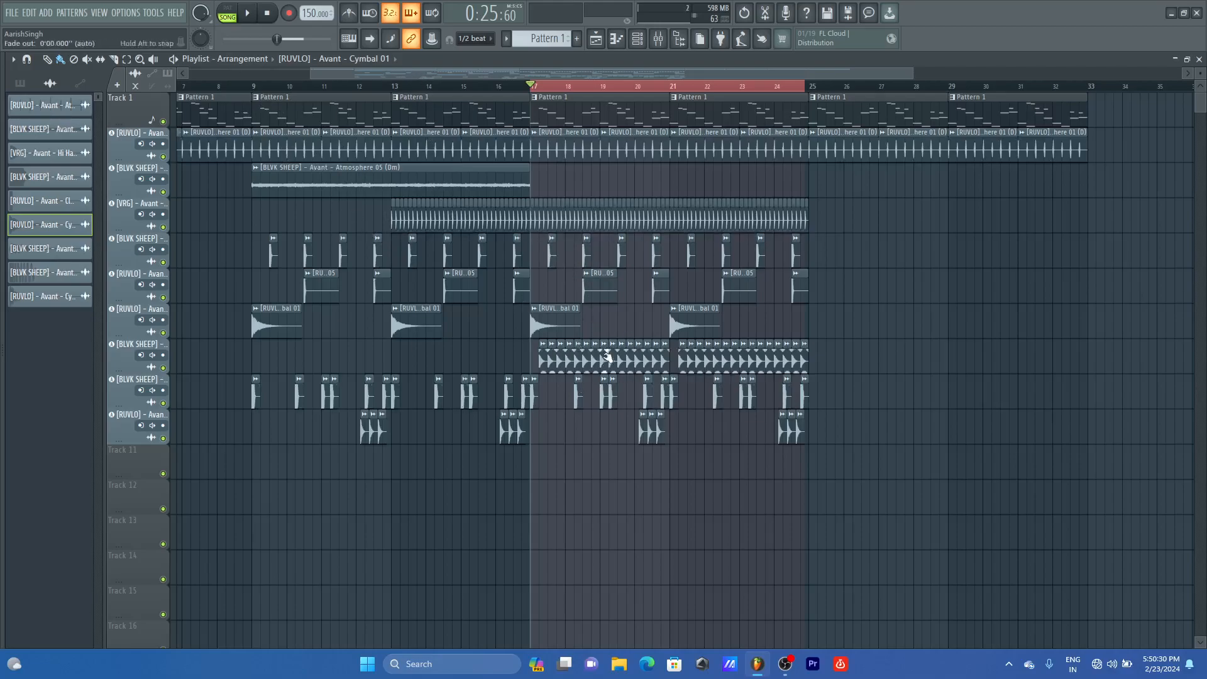
drag(385, 217, 517, 224)
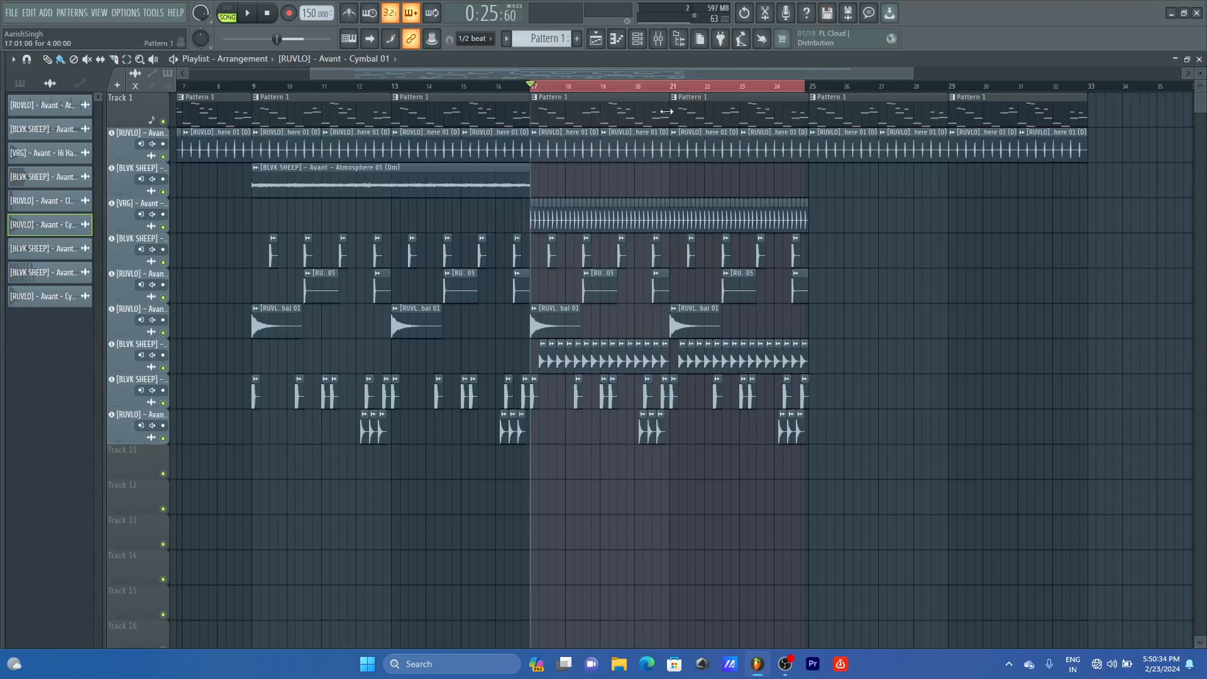
Step: Audition BLVK SHEEP 808 samples 03, 04, 06 and 07 from the Drum One Shots 808s folder over the looping beat
key(alt+F8)
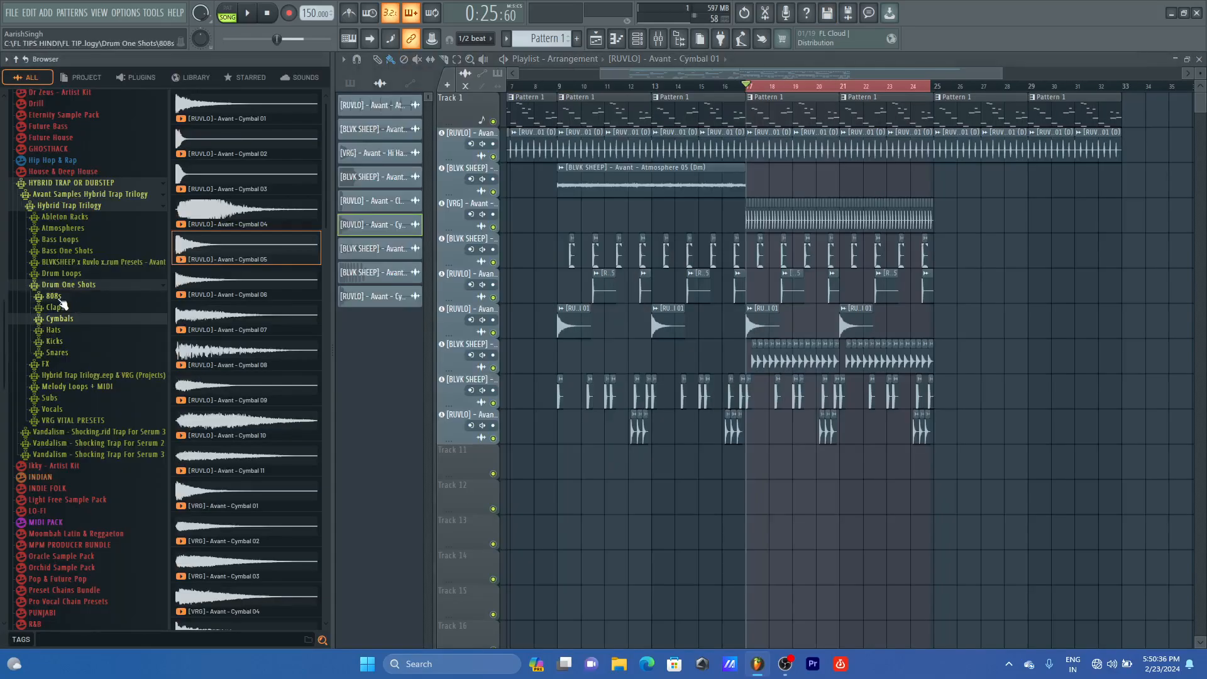
click(54, 296)
key(space)
click(228, 189)
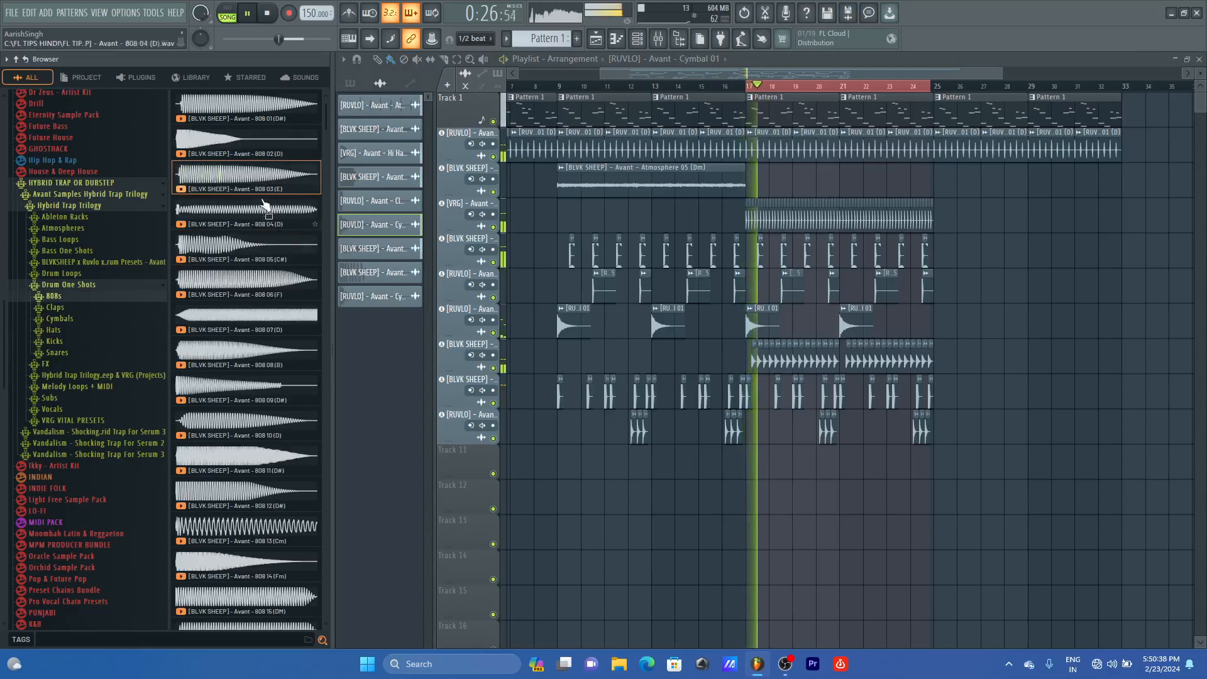
click(249, 217)
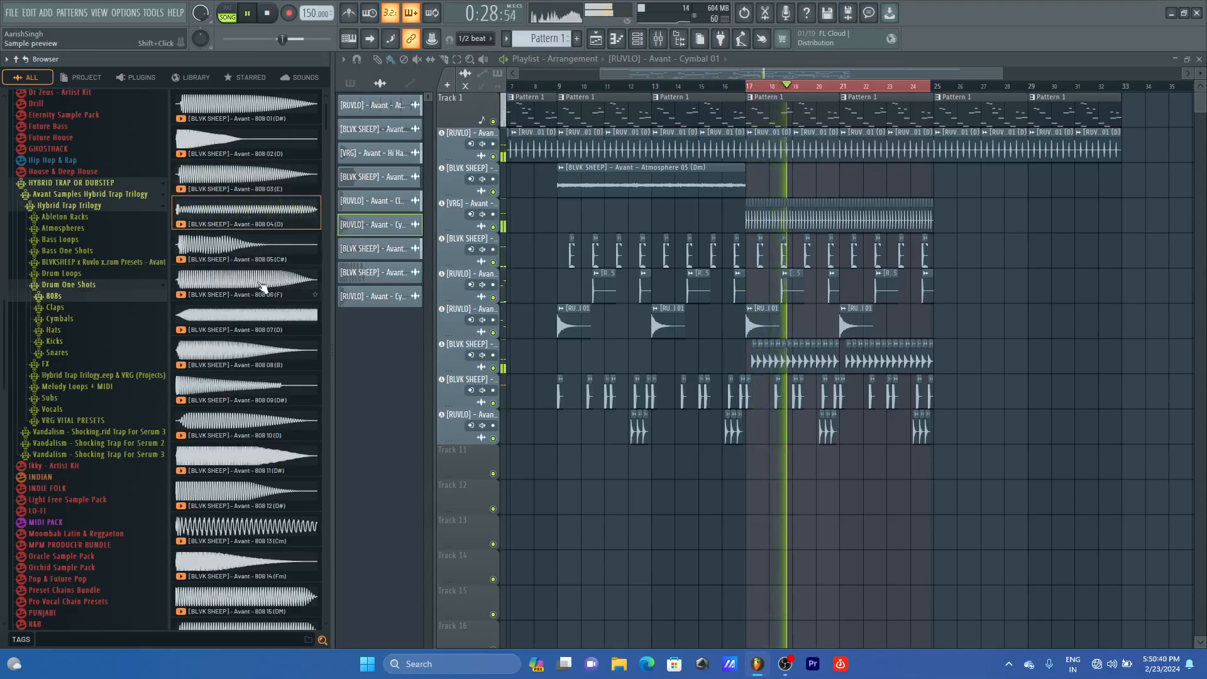
click(244, 291)
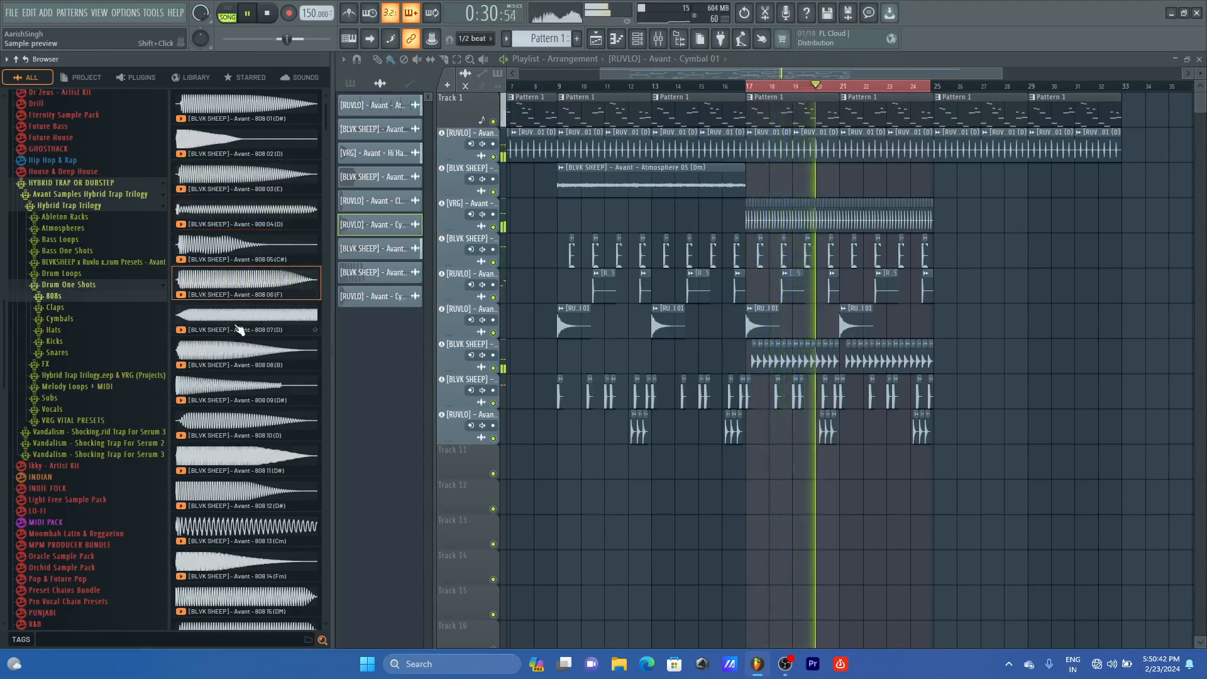
click(237, 327)
key(space)
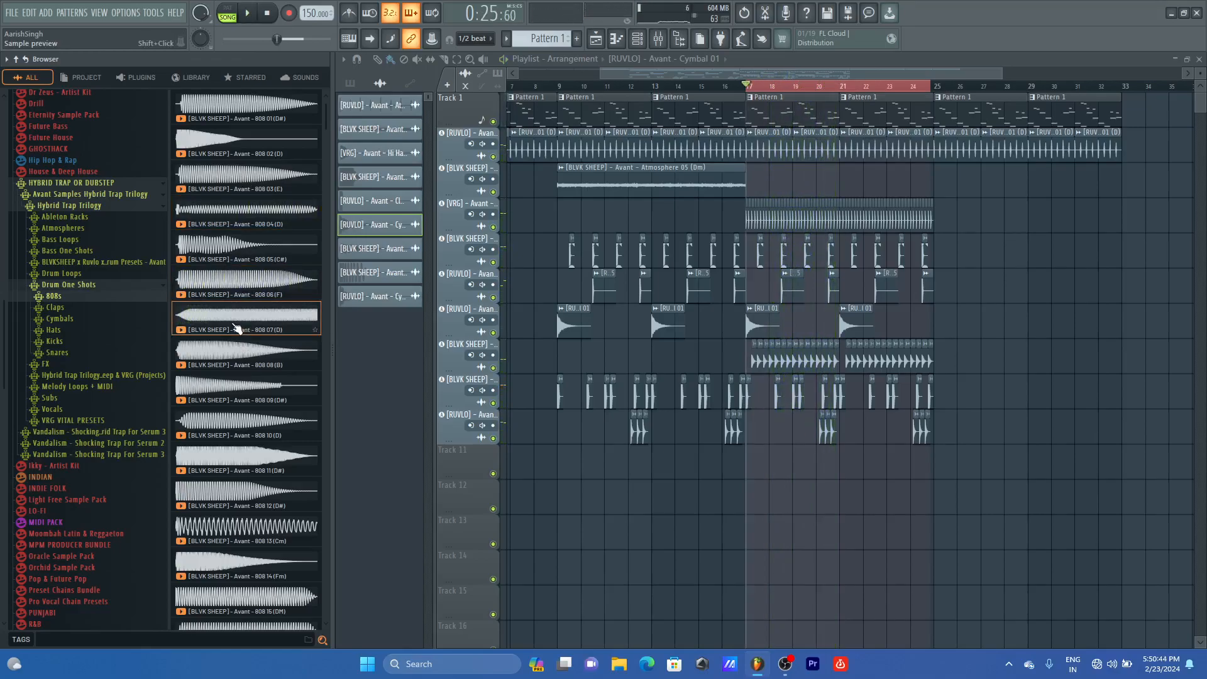
Step: Audition further BLVK SHEEP 808 samples, including 12, 15 and 18, against the playing loop
scroll(243, 371, down, 3)
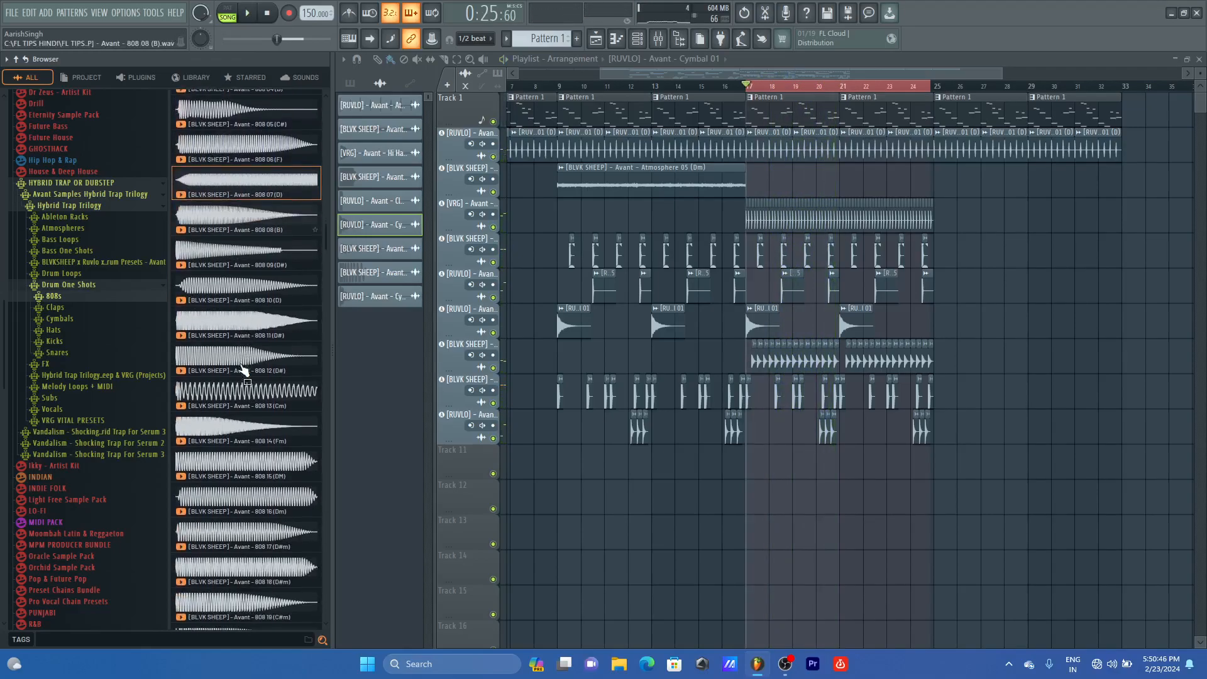
click(269, 327)
key(space)
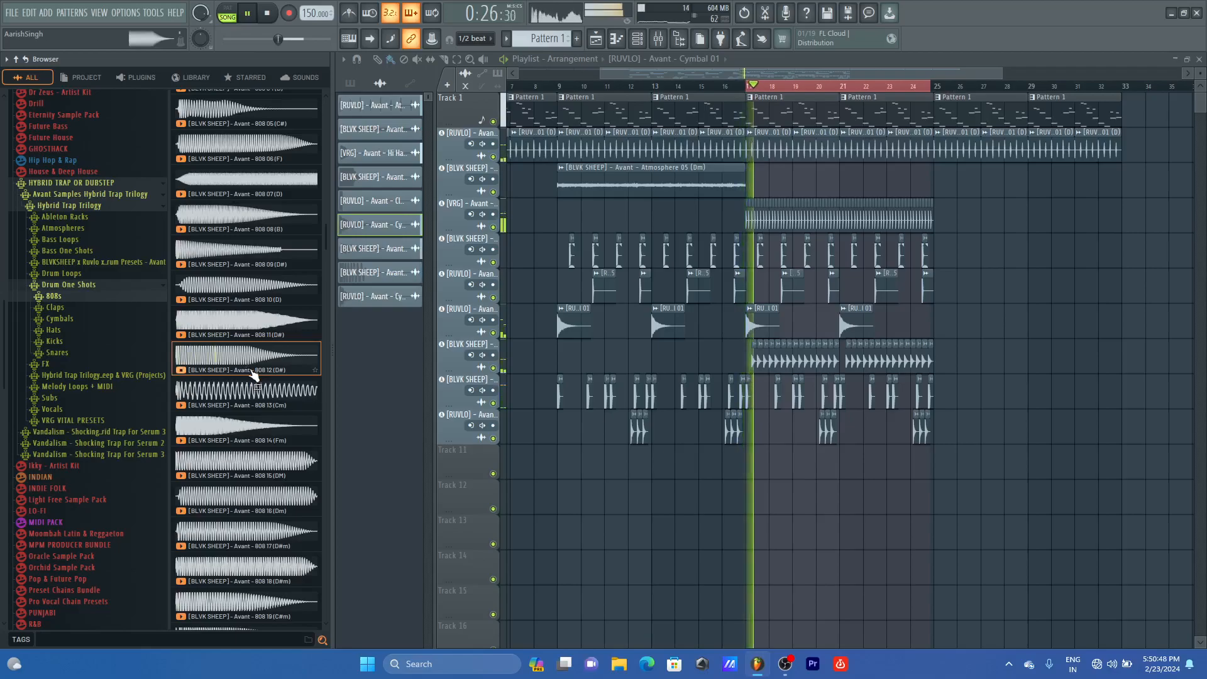
scroll(239, 449, down, 6)
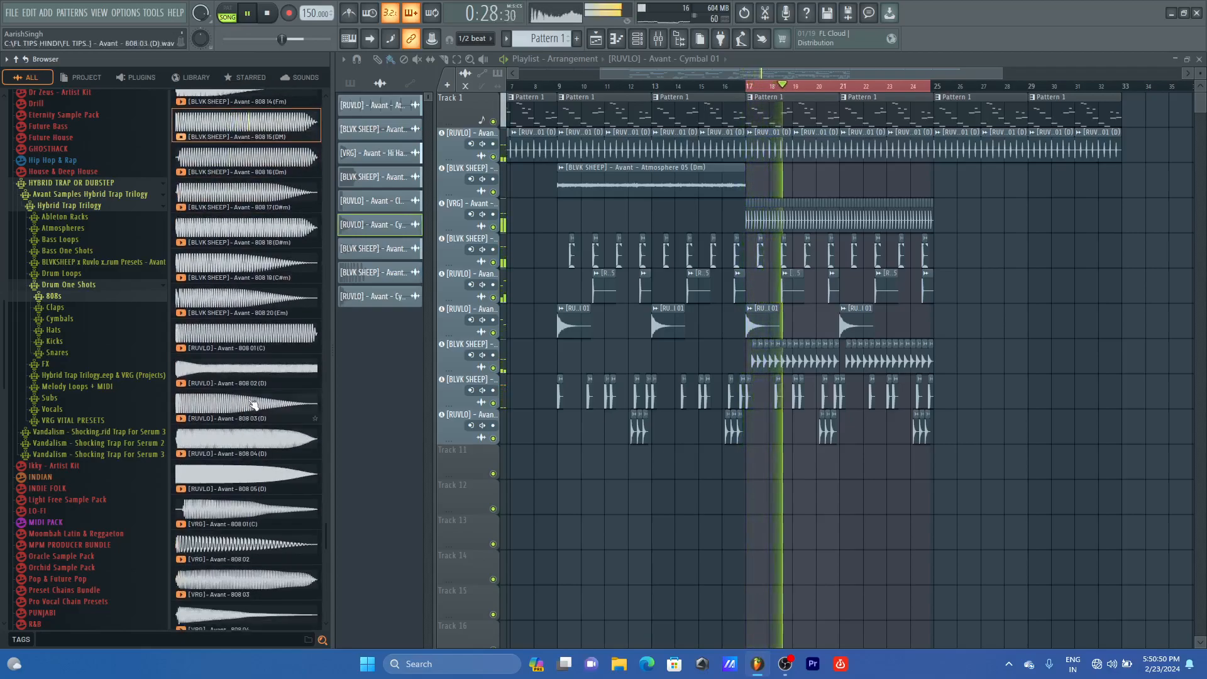
click(254, 299)
click(245, 236)
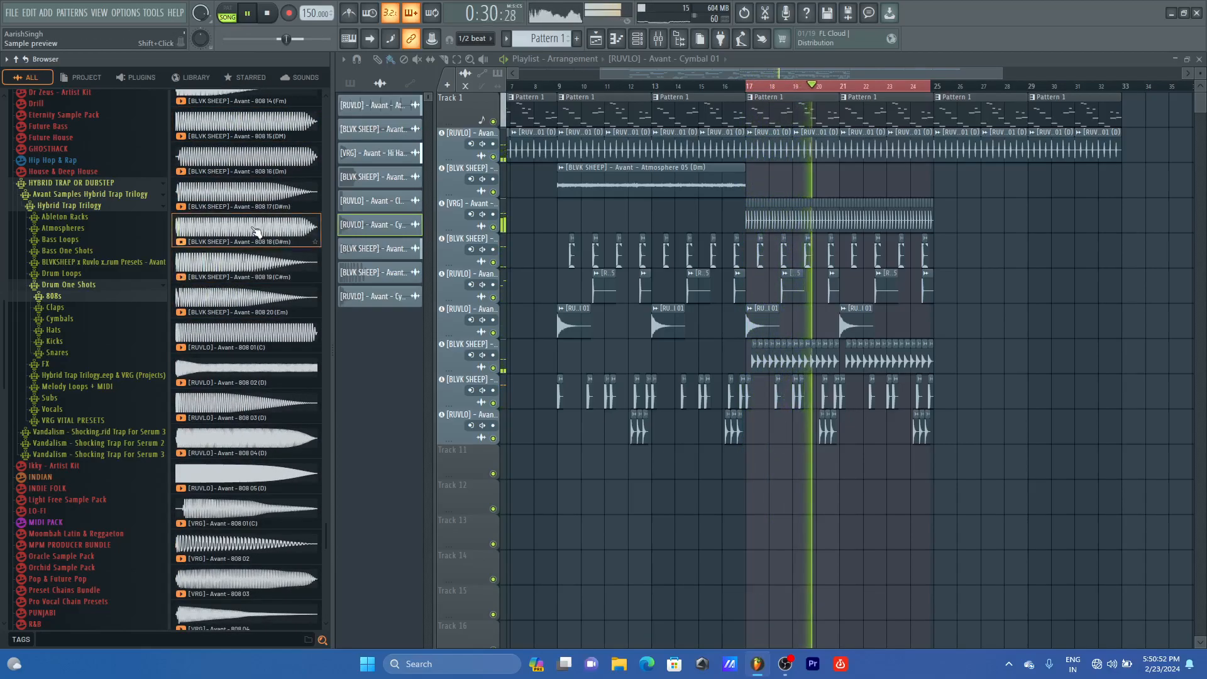
key(space)
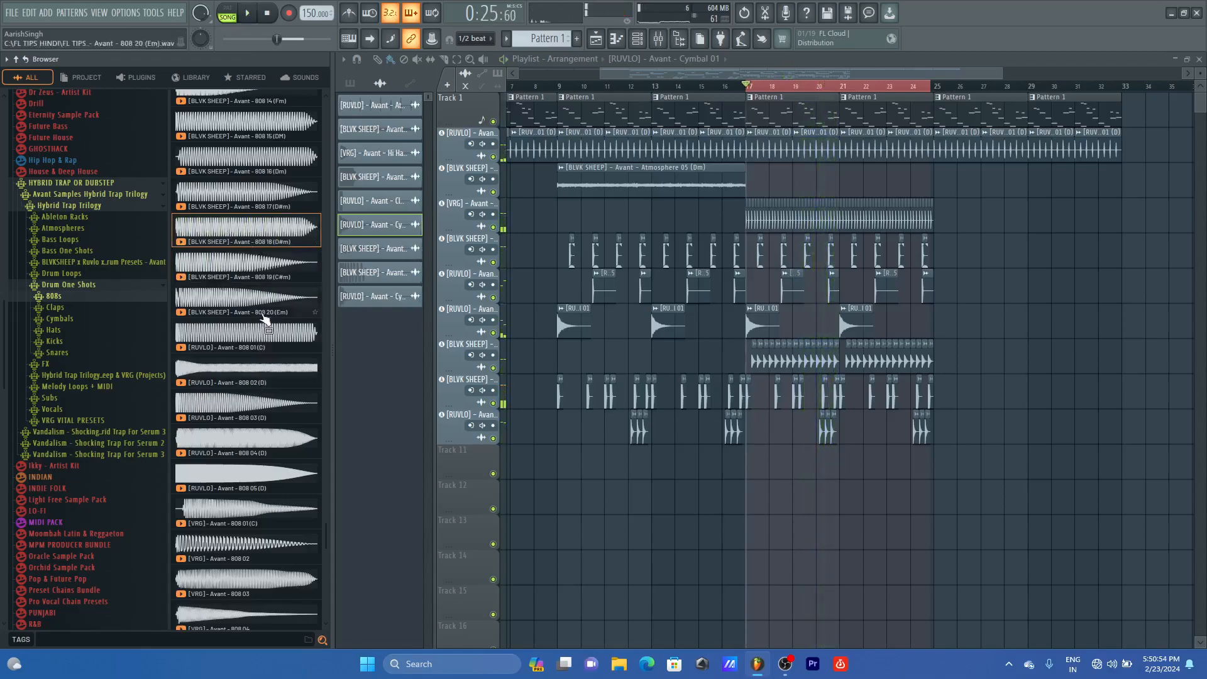
Step: Preview RUVLO 808 04, and compare BLVK SHEEP 808 17 and 808 18 over the loop
click(253, 449)
scroll(254, 449, down, 2)
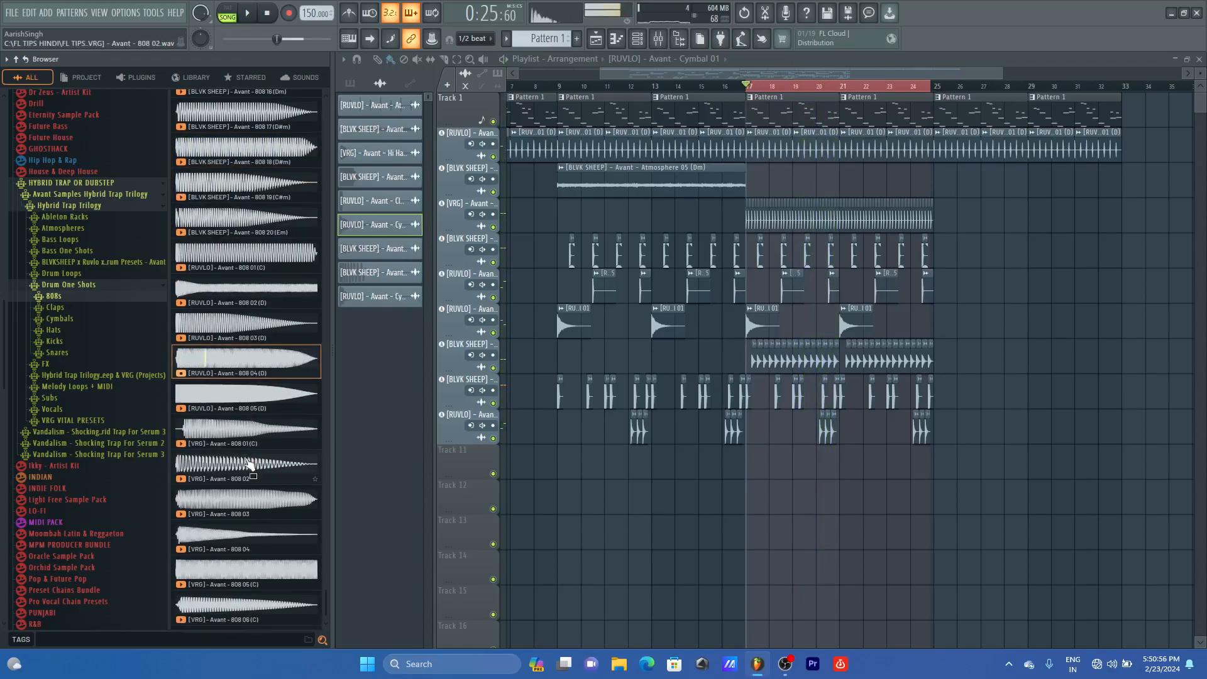
key(alt+F8)
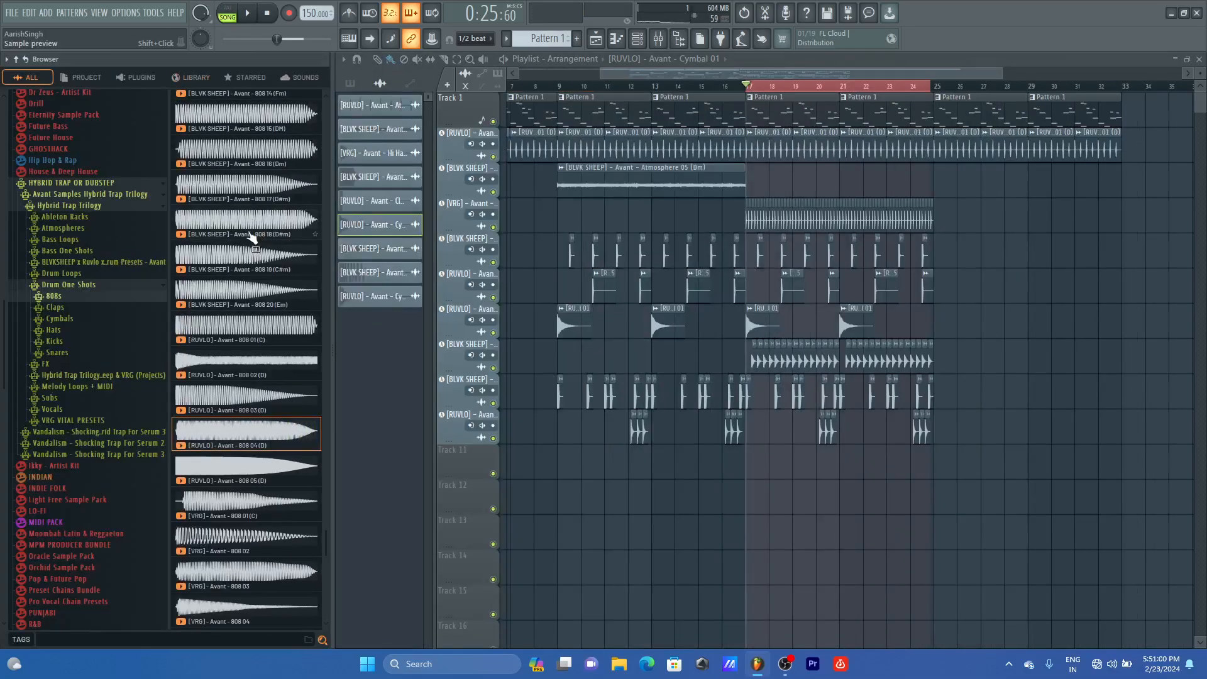
key(space)
click(249, 194)
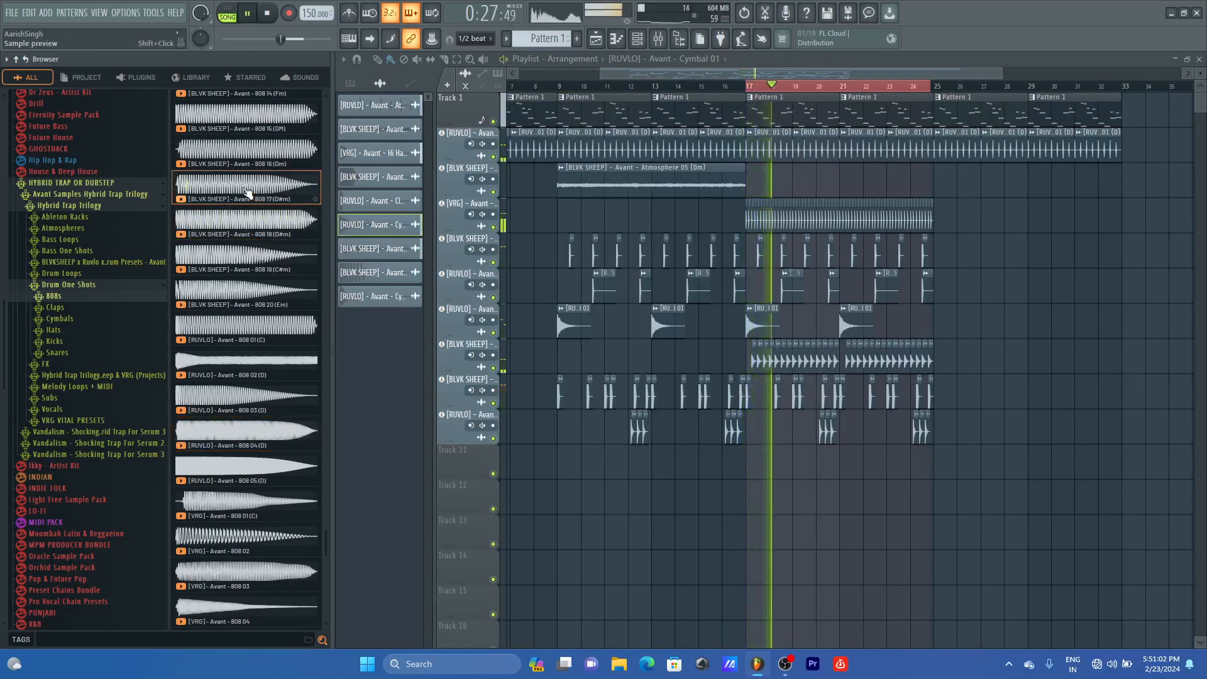
click(237, 236)
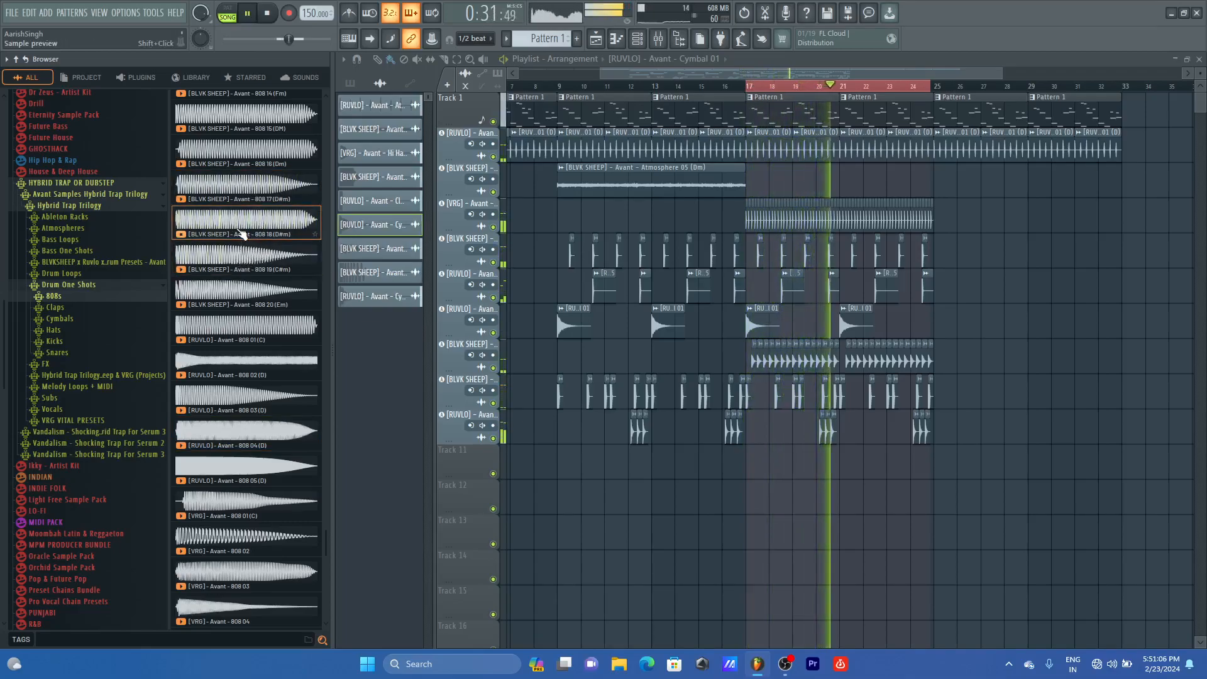
Step: Stop the loop and preview BLVK SHEEP 808 15 and 808 09 on their own
scroll(242, 234, up, 4)
key(space)
click(243, 261)
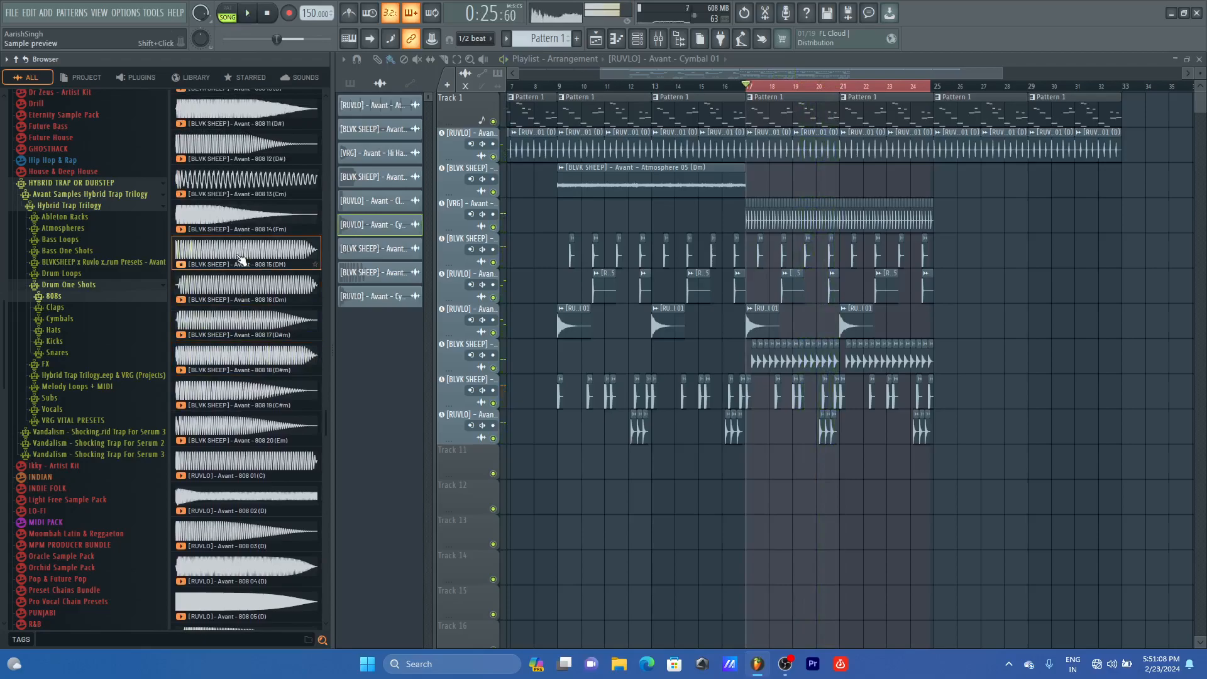
scroll(242, 254, up, 6)
click(243, 251)
scroll(243, 245, up, 4)
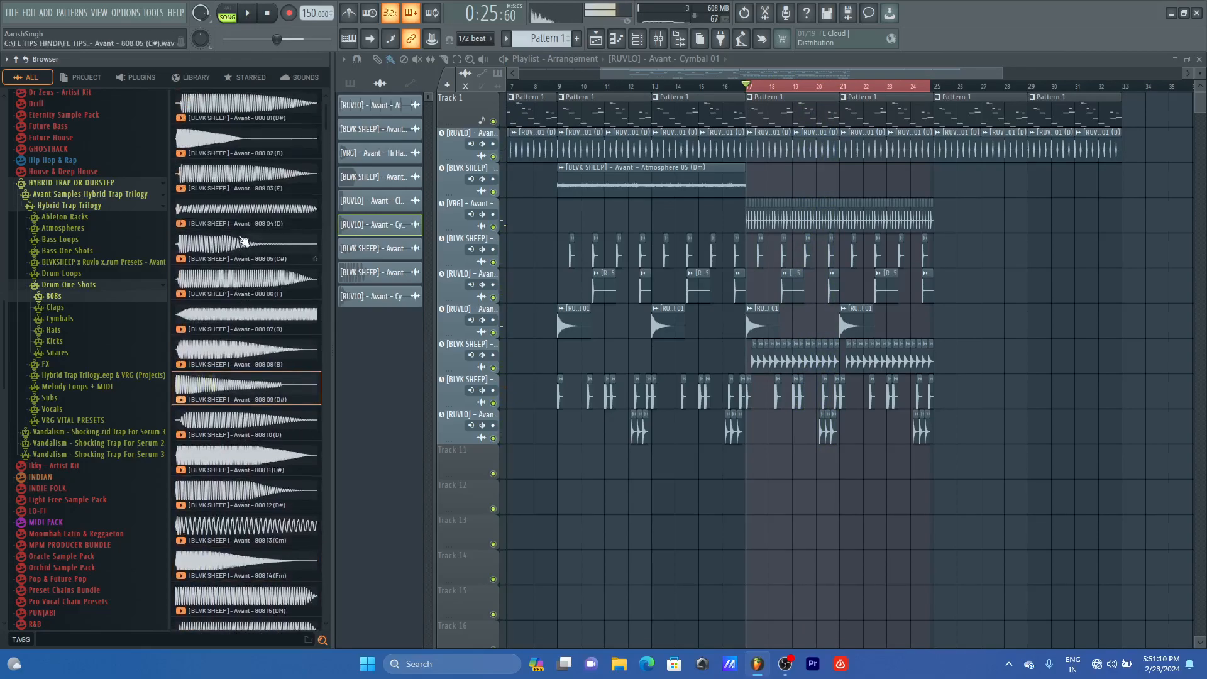
Step: Audition BLVK SHEEP 808 samples 01 through 06 with the beat stopped
click(244, 242)
click(252, 218)
click(249, 185)
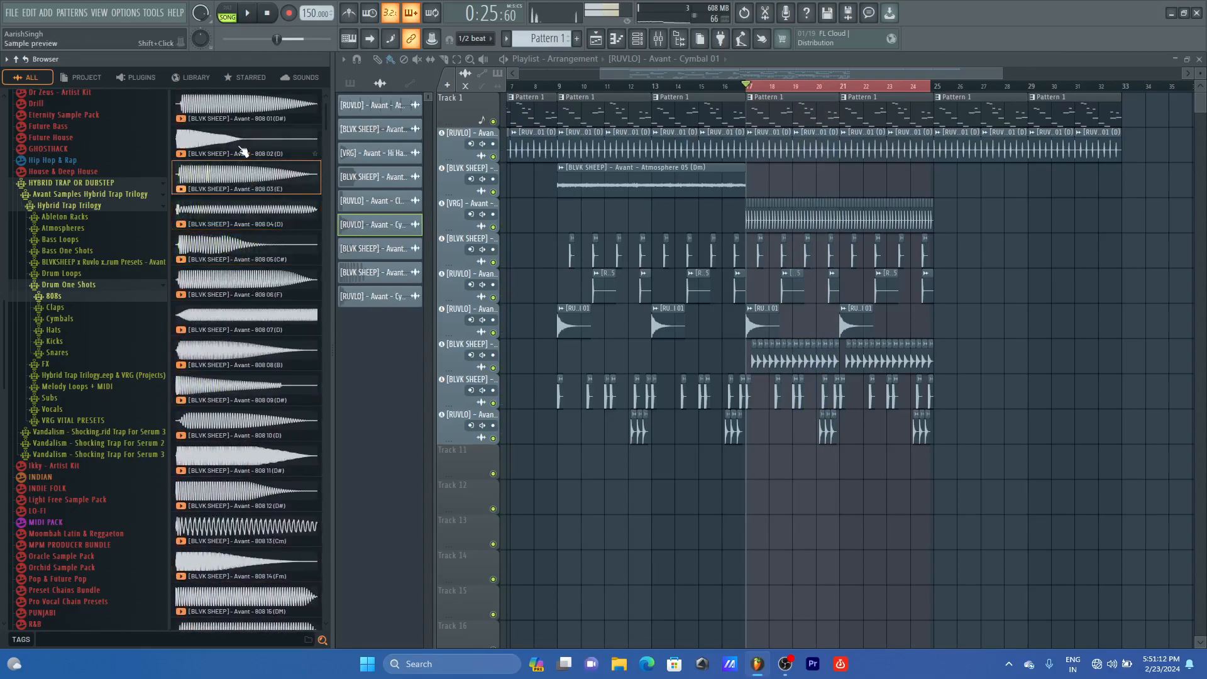
click(242, 151)
click(245, 105)
click(263, 256)
click(225, 294)
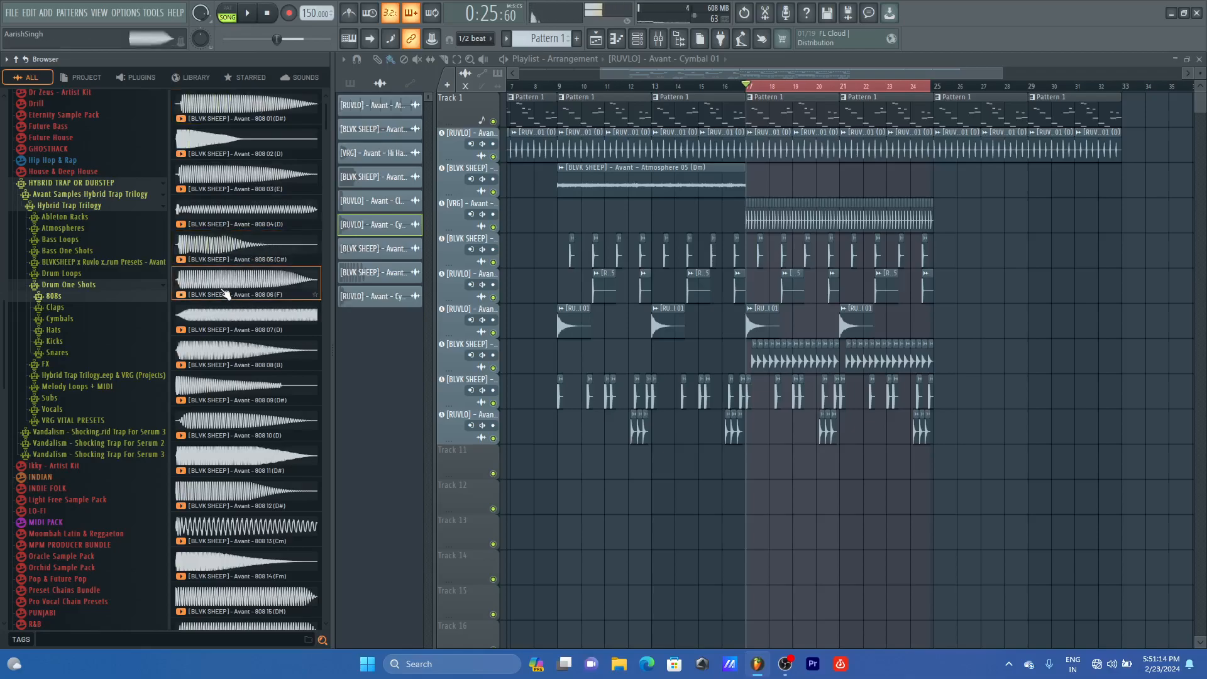
Step: Preview BLVK SHEEP 808 07 and 808 08 over the playing loop
key(space)
click(239, 322)
click(249, 361)
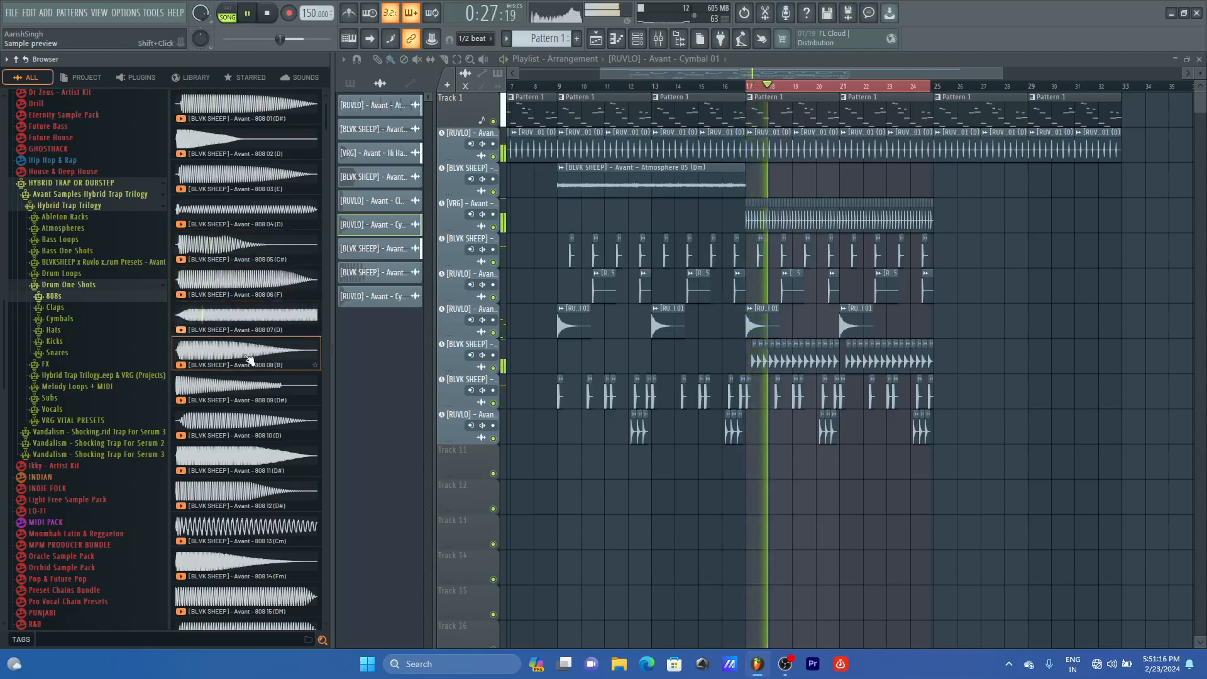
key(space)
Step: Compare BLVK SHEEP 808 14, 15, 17 and 18, checking 808 18 against the playing loop
scroll(250, 399, down, 5)
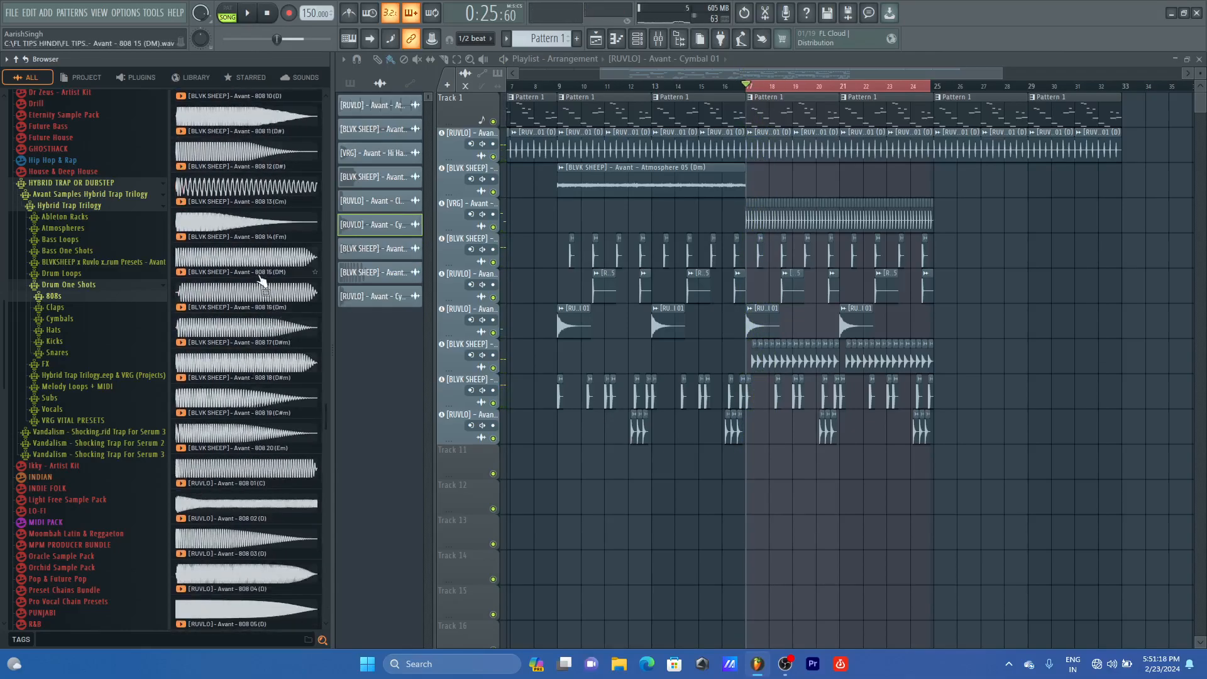
click(259, 276)
click(245, 225)
click(252, 329)
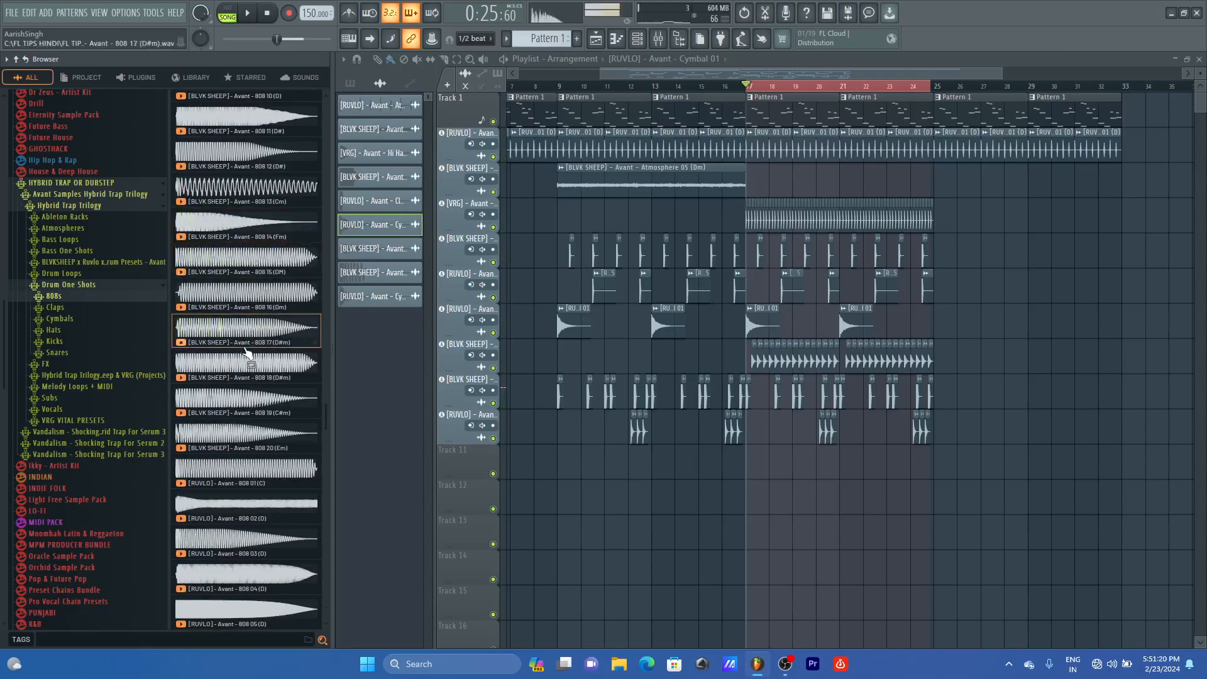
key(space)
click(251, 360)
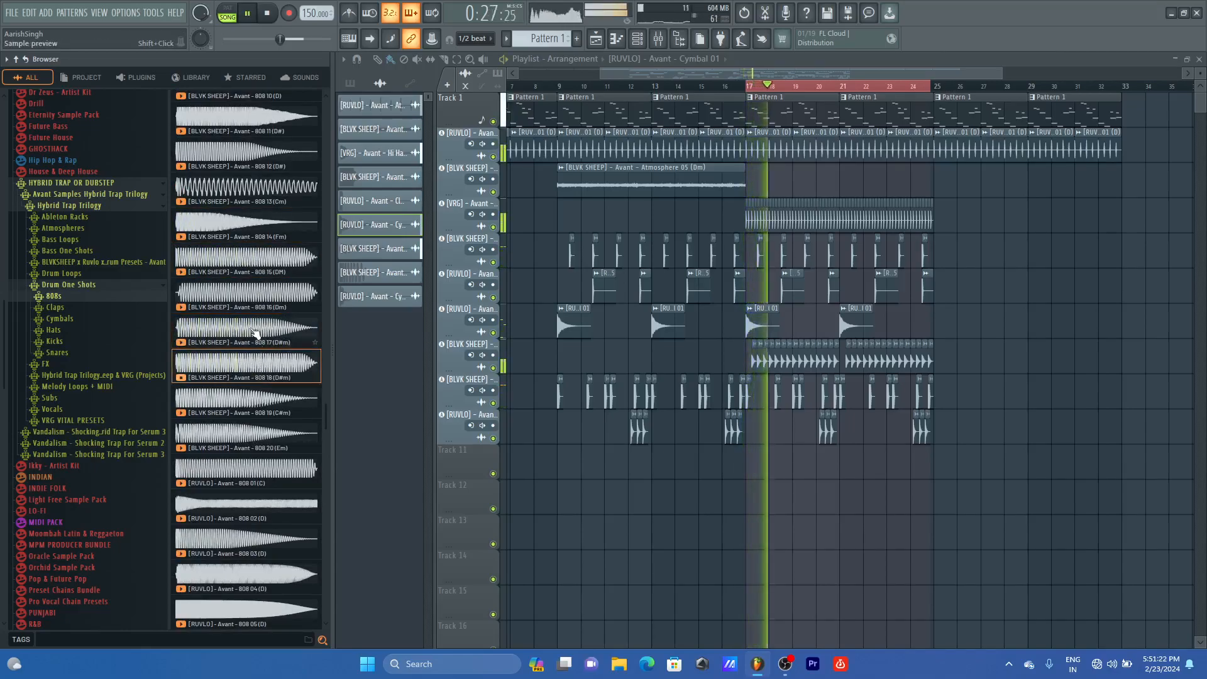
key(space)
Step: Place the BLVK SHEEP 808 17 (D#m) sample on Track 11 at the start of bar 17
drag(249, 335, 150, 459)
click(506, 364)
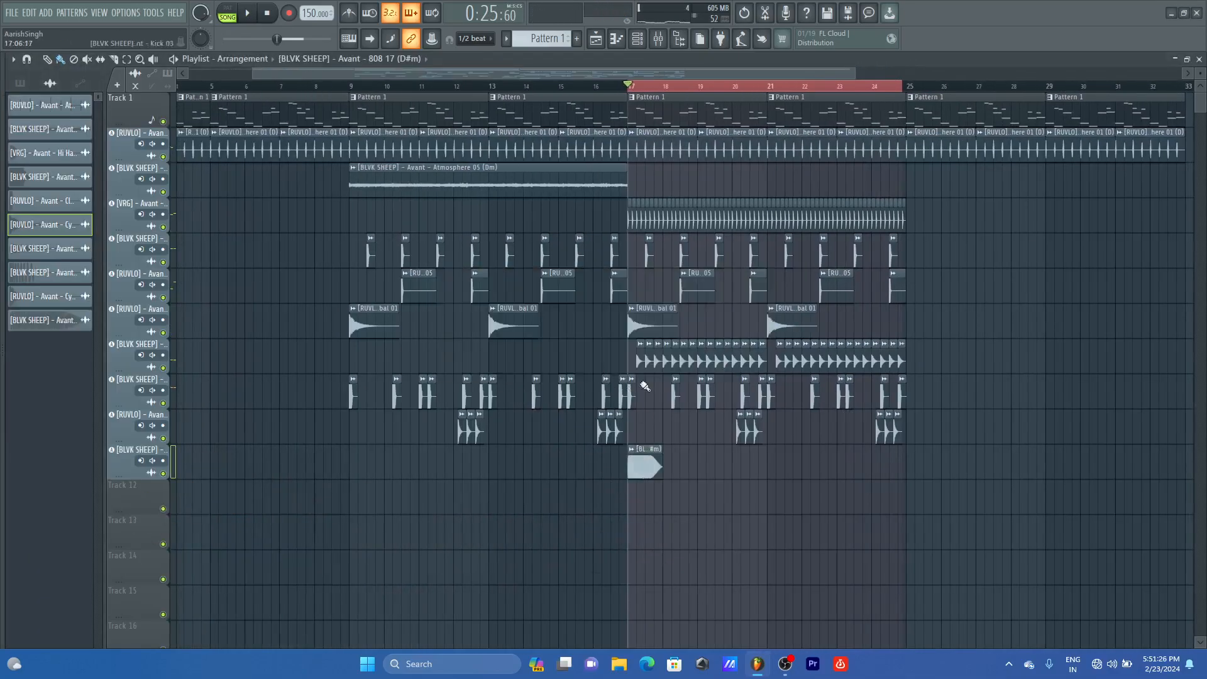
drag(855, 74, 703, 73)
Step: Enable boost clipping and Normalize in the precomputed effects of the BLVK SHEEP 808 17 clip
double_click(491, 469)
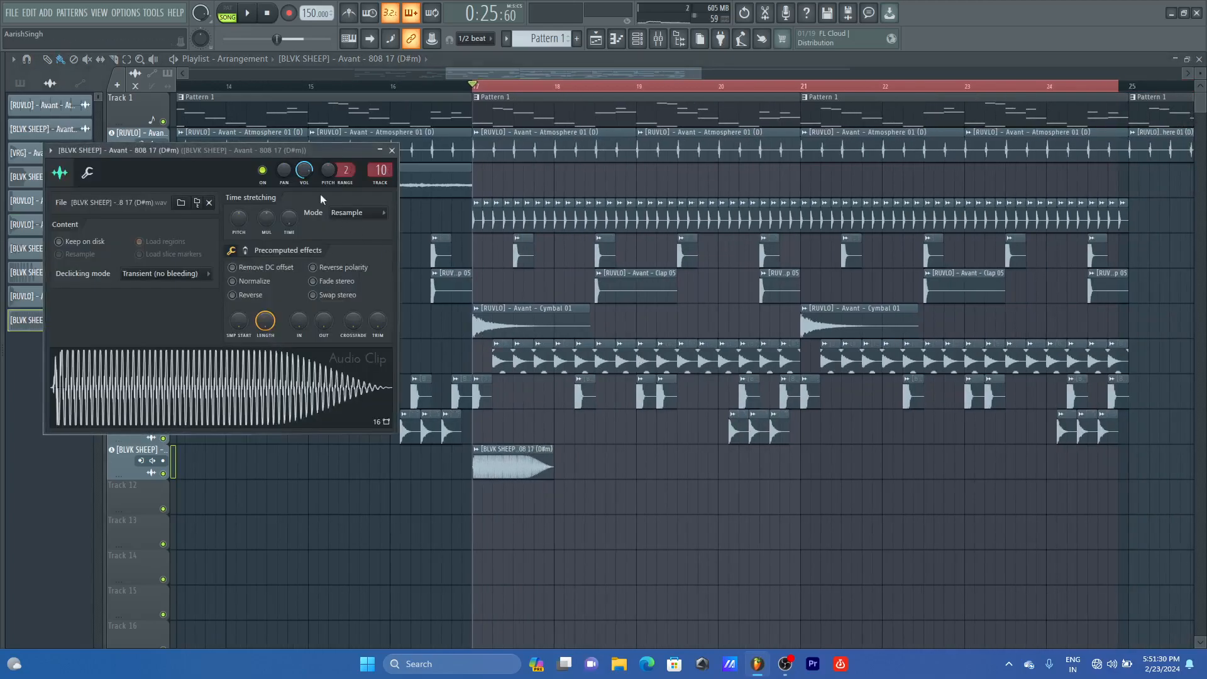
click(247, 251)
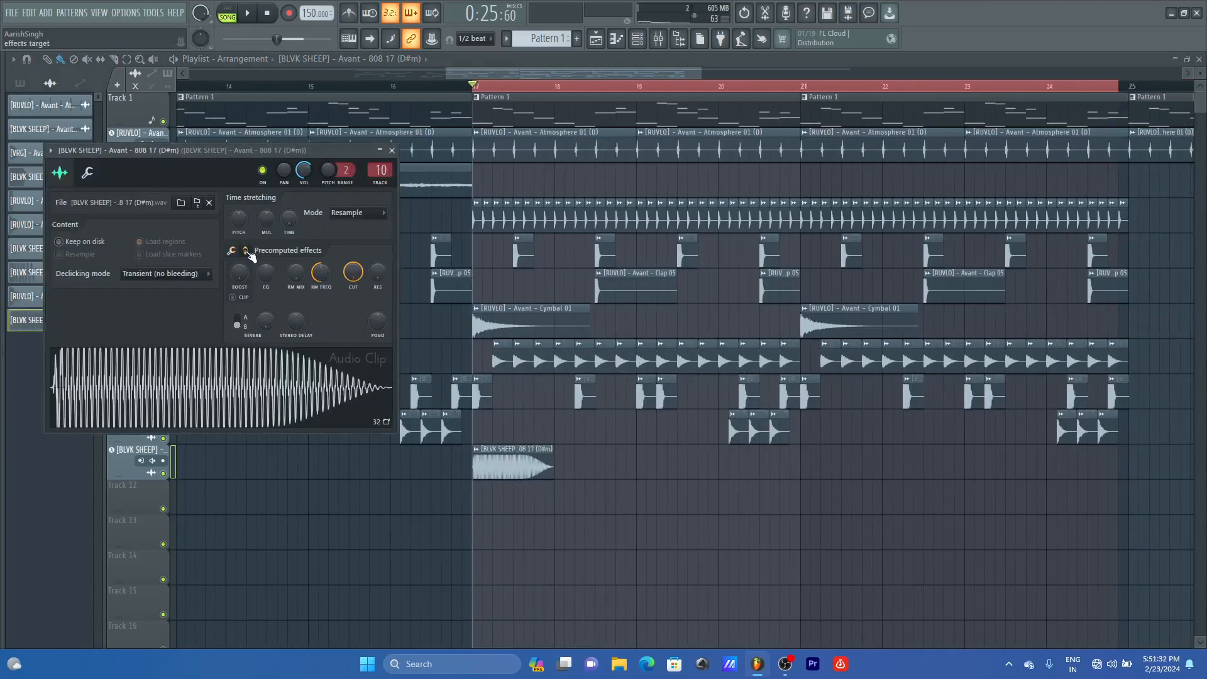
click(243, 297)
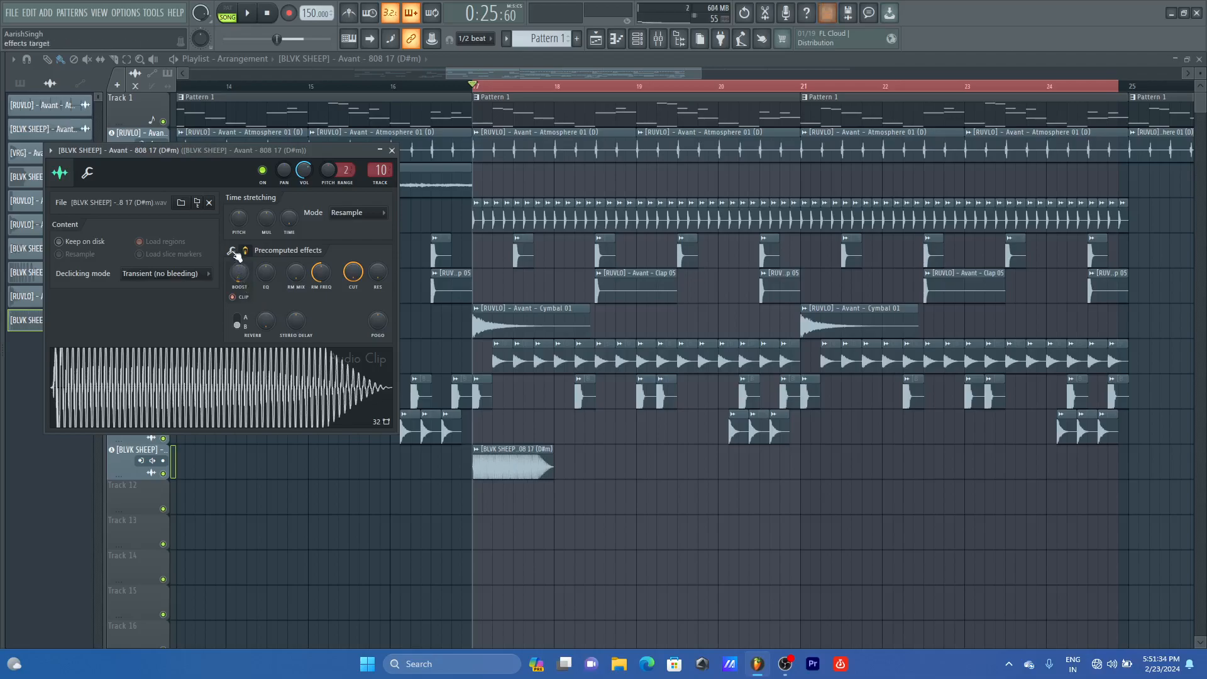
click(232, 251)
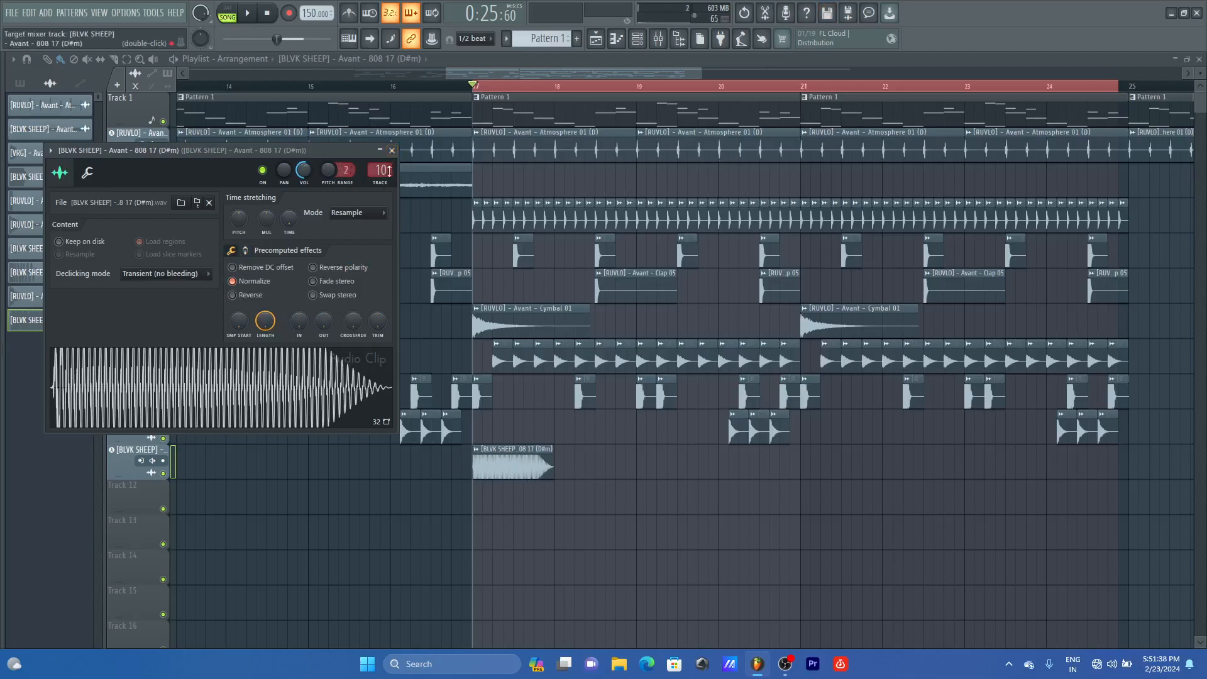
click(392, 150)
Step: Play the loop with the 808 and set the 808's channel volume to 44%
drag(653, 72, 700, 70)
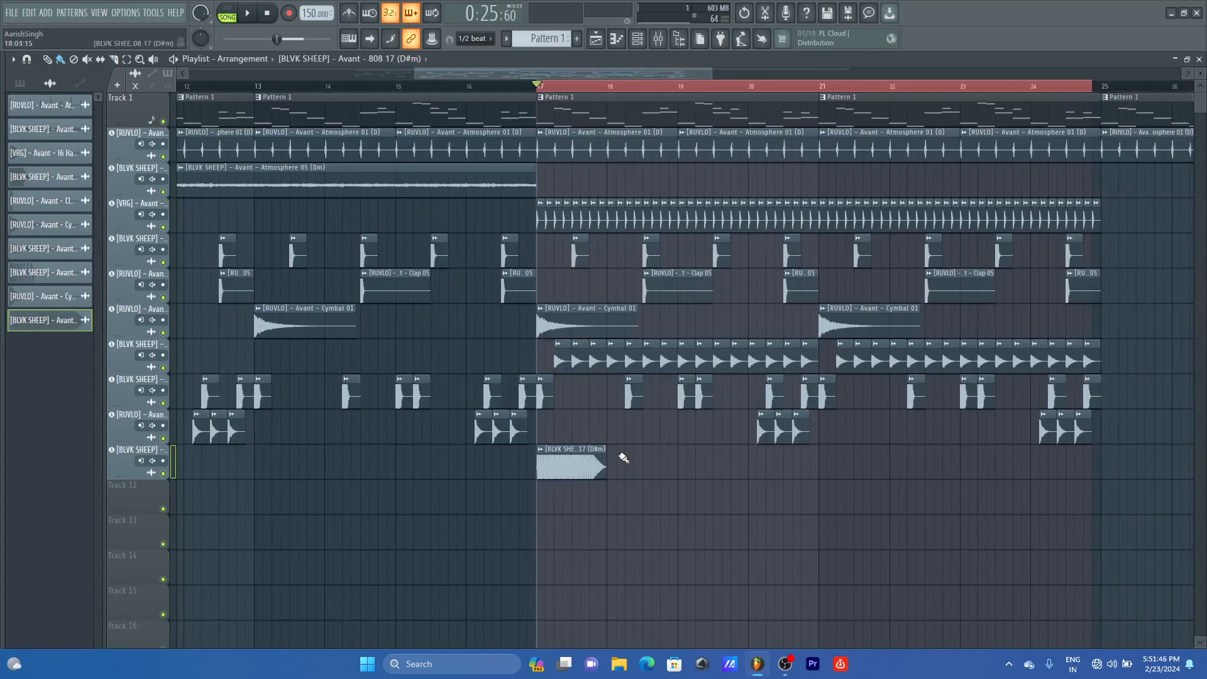
key(space)
key(space)
drag(712, 73, 764, 72)
double_click(522, 469)
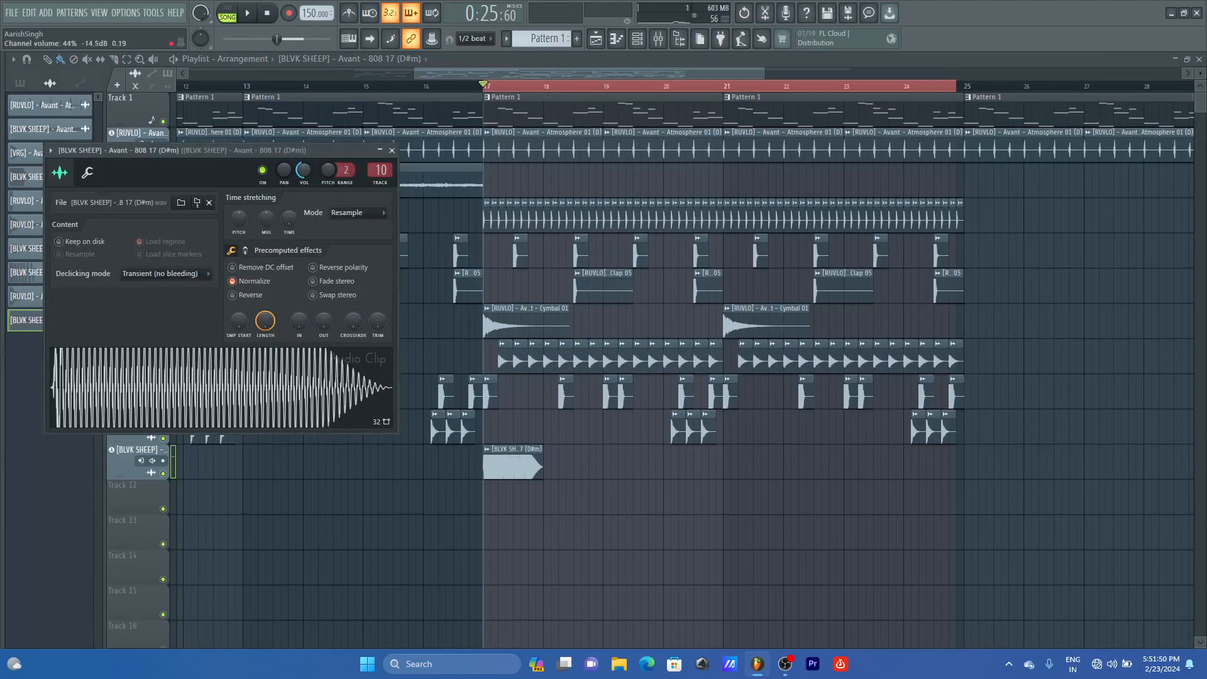
click(392, 151)
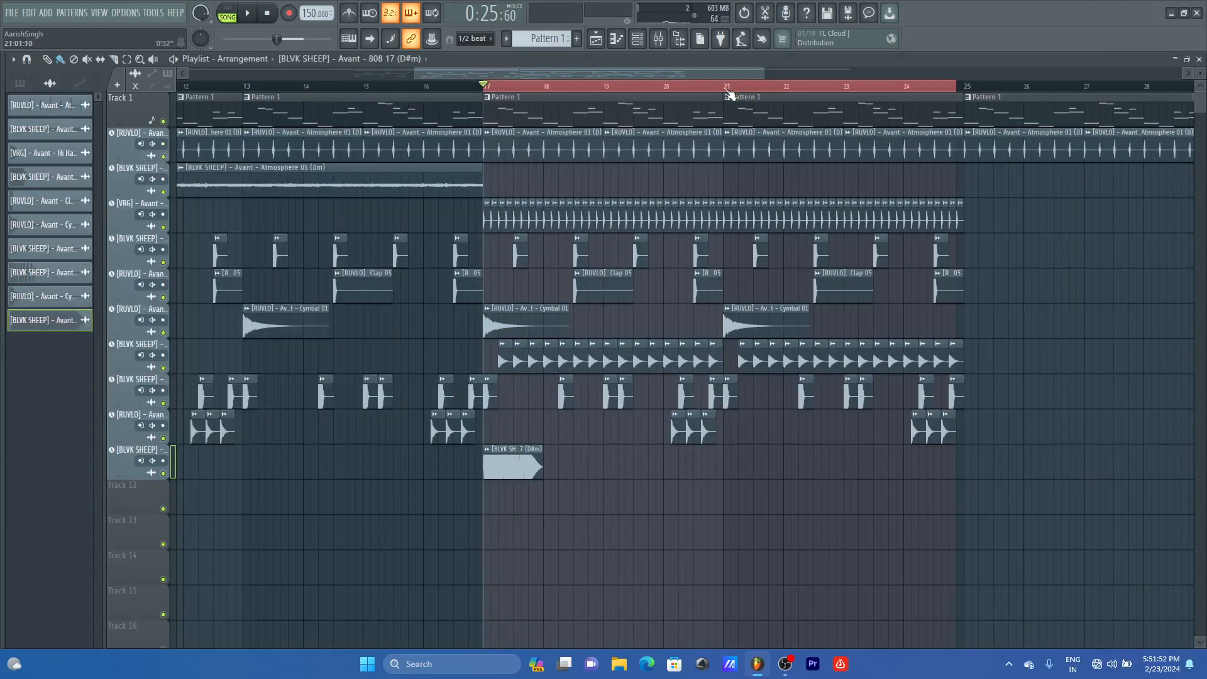
Step: Slice the 808 clip at the middle of bar 17 and delete its second half
drag(764, 73, 840, 74)
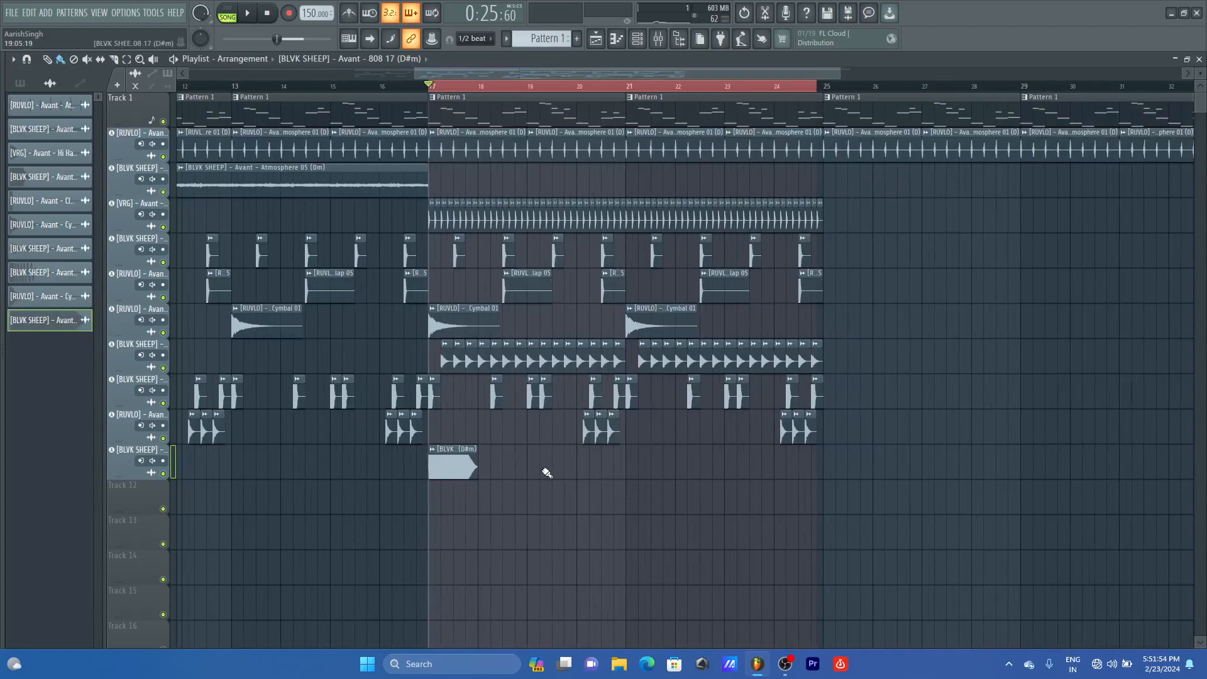
scroll(486, 91, up, 4)
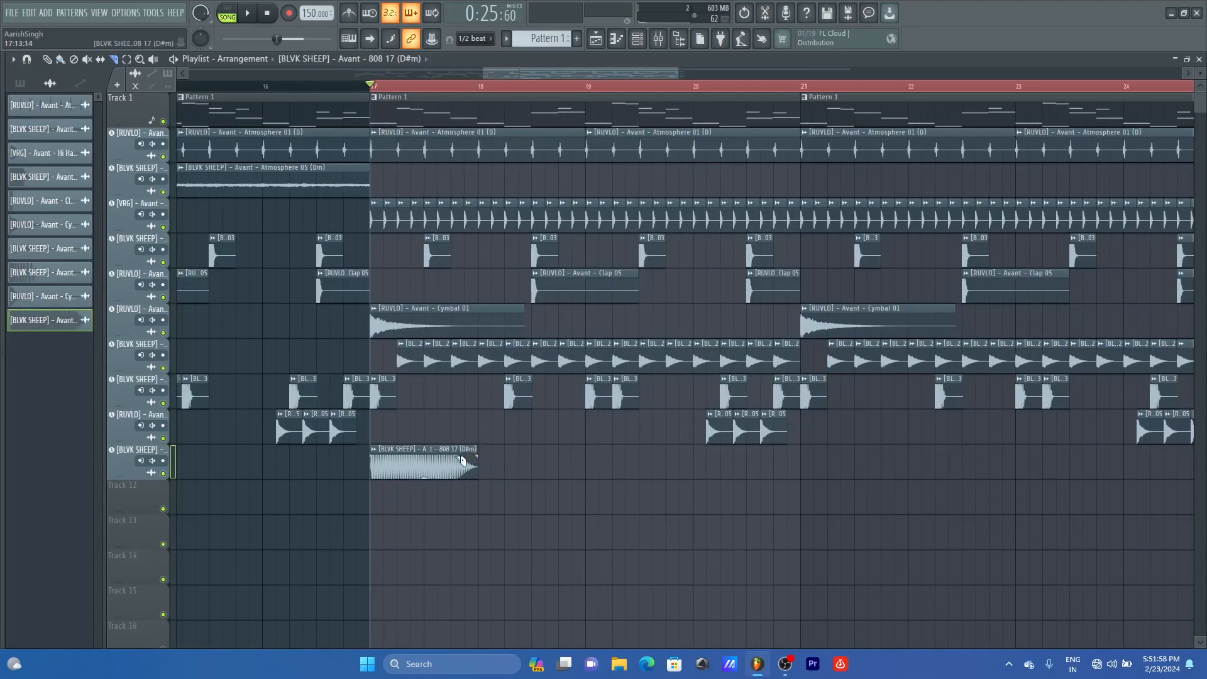
scroll(510, 76, left, 2)
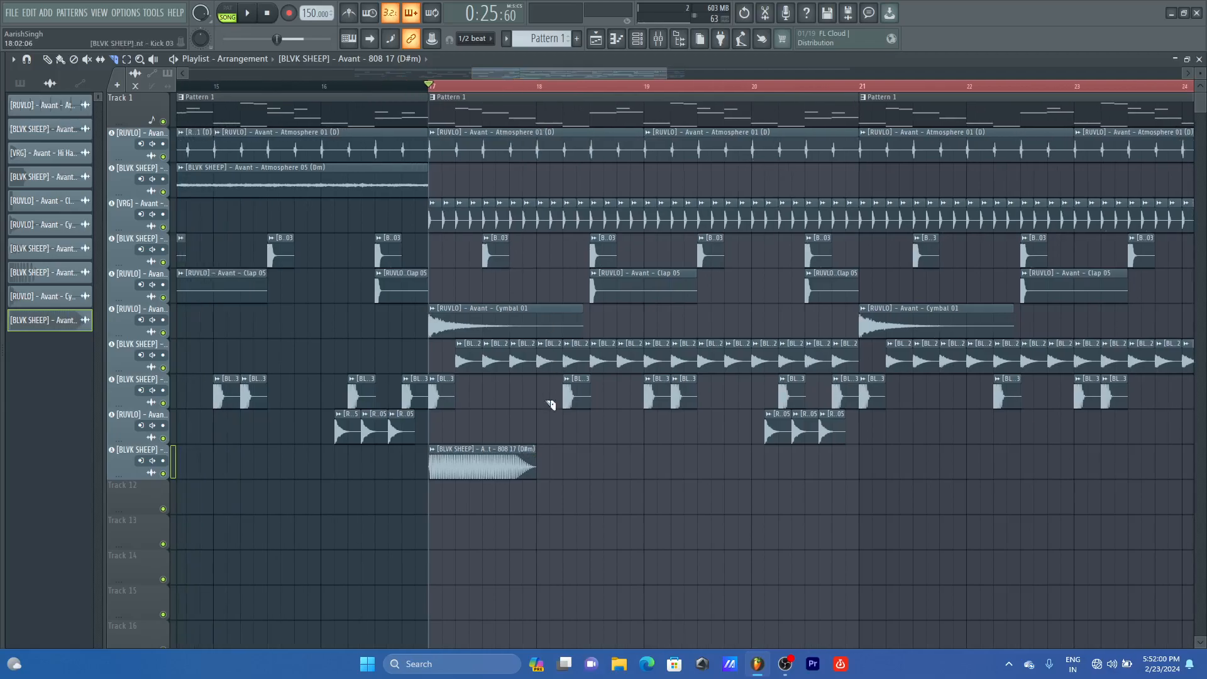
drag(492, 450, 495, 490)
key(b)
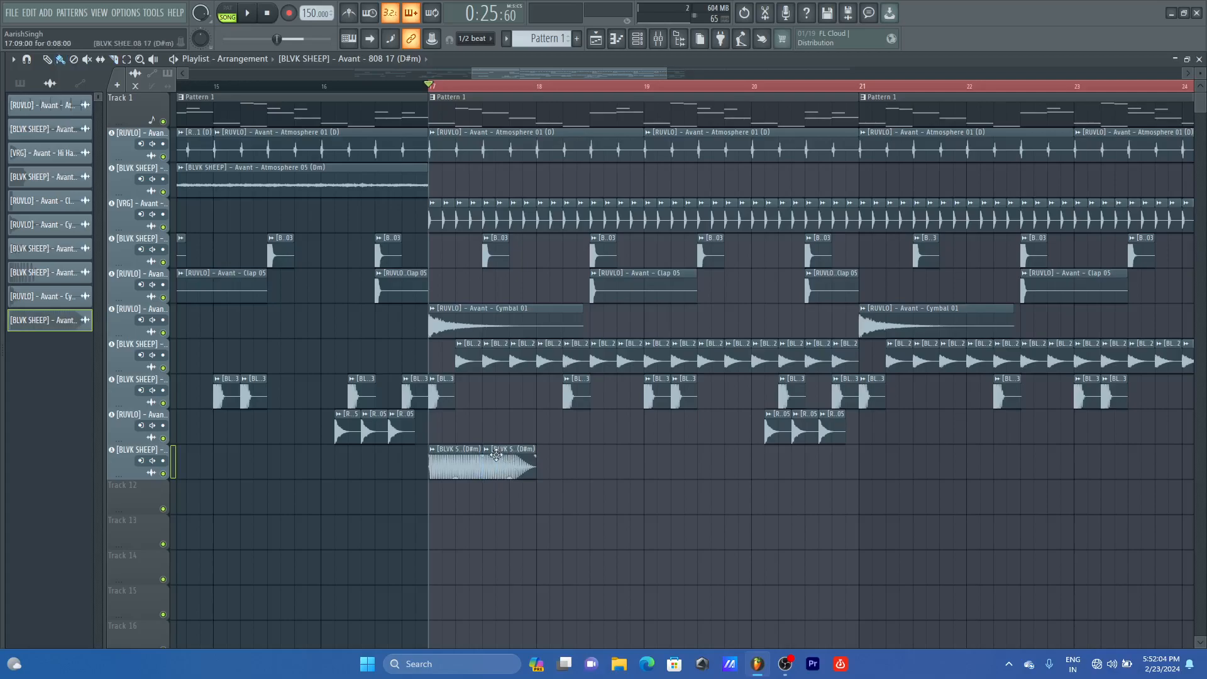
right_click(496, 455)
double_click(460, 462)
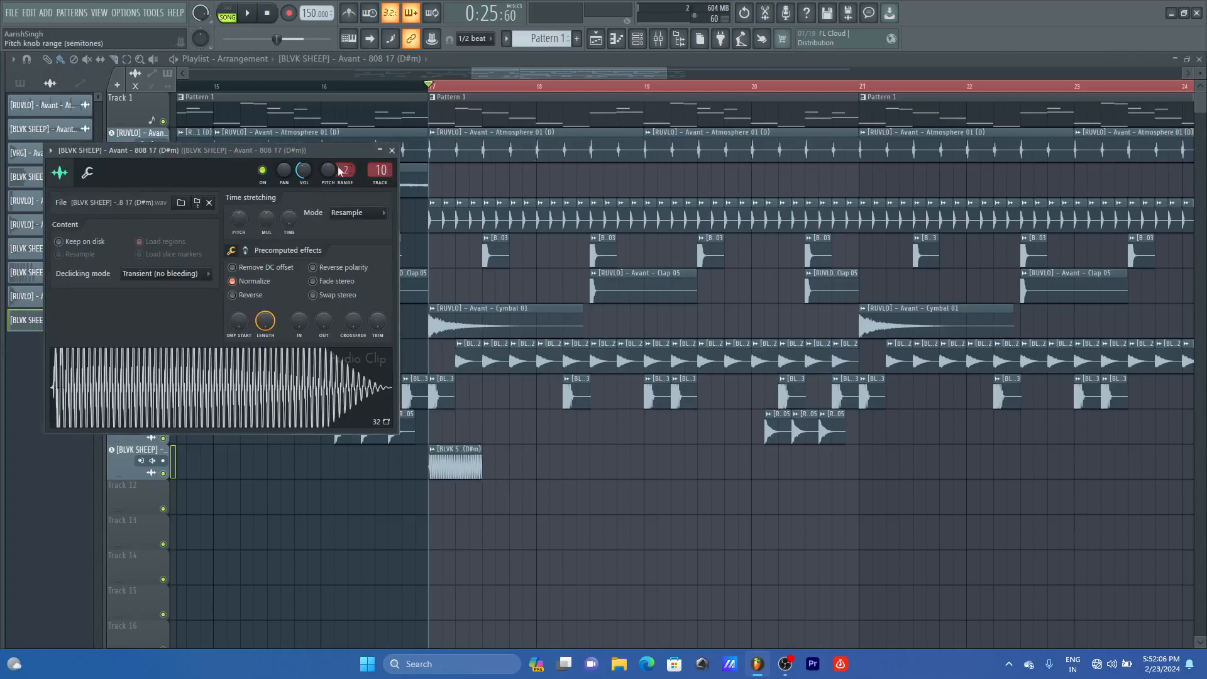
click(526, 76)
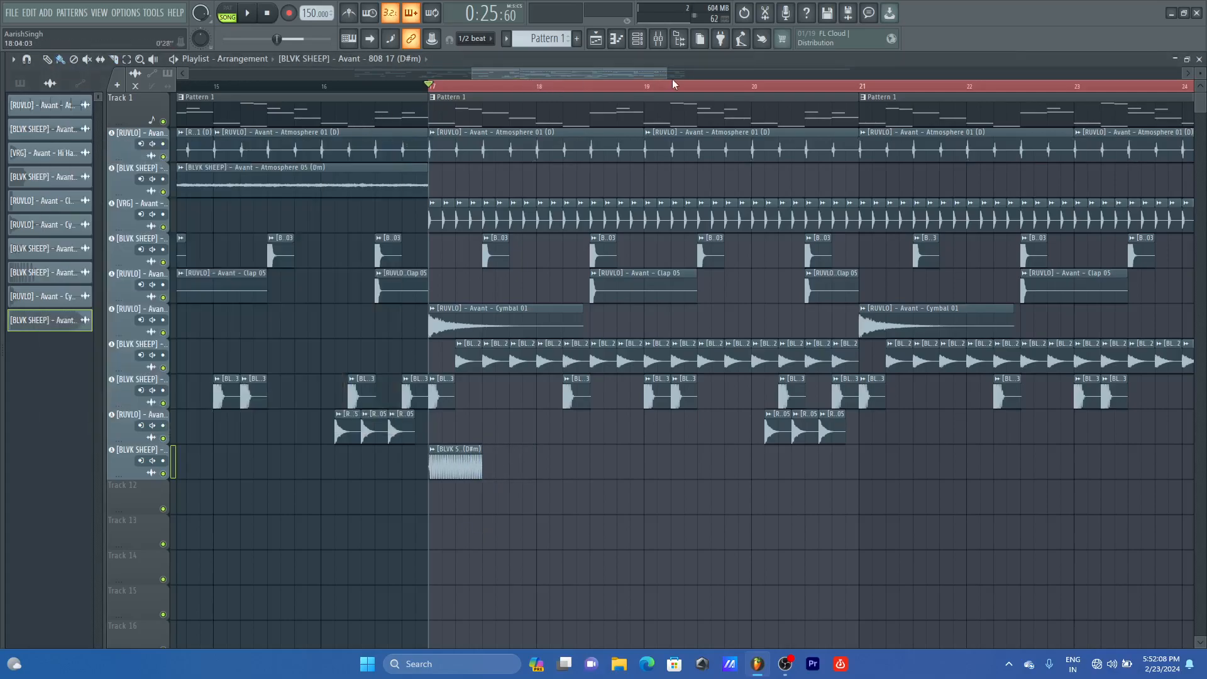
Step: Add a second 808 clip at bar 18 step 5 and extend it to 12 steps while checking the loop
drag(667, 75, 683, 74)
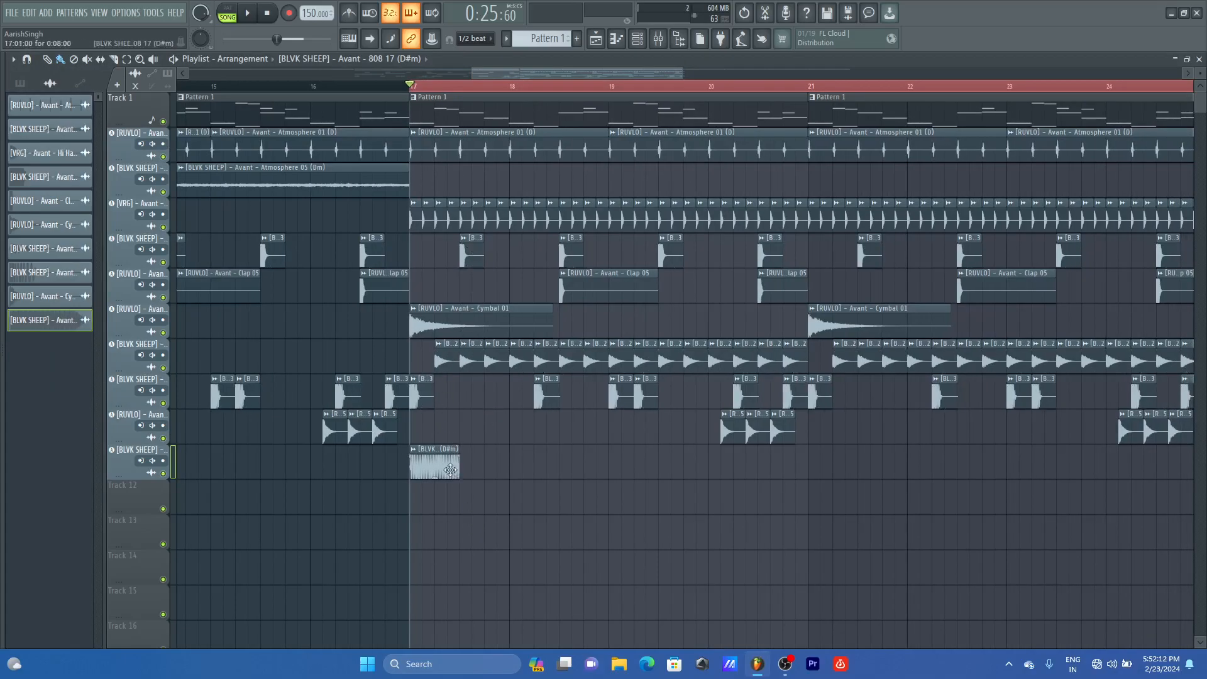
click(538, 463)
key(space)
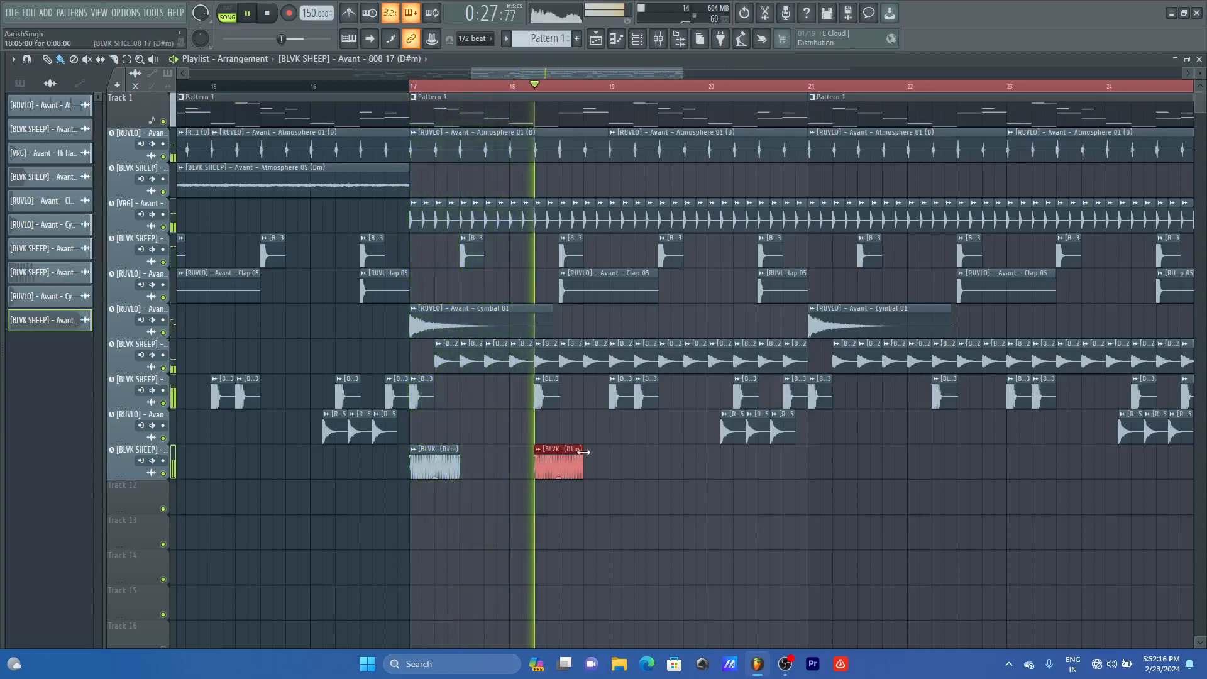
key(space)
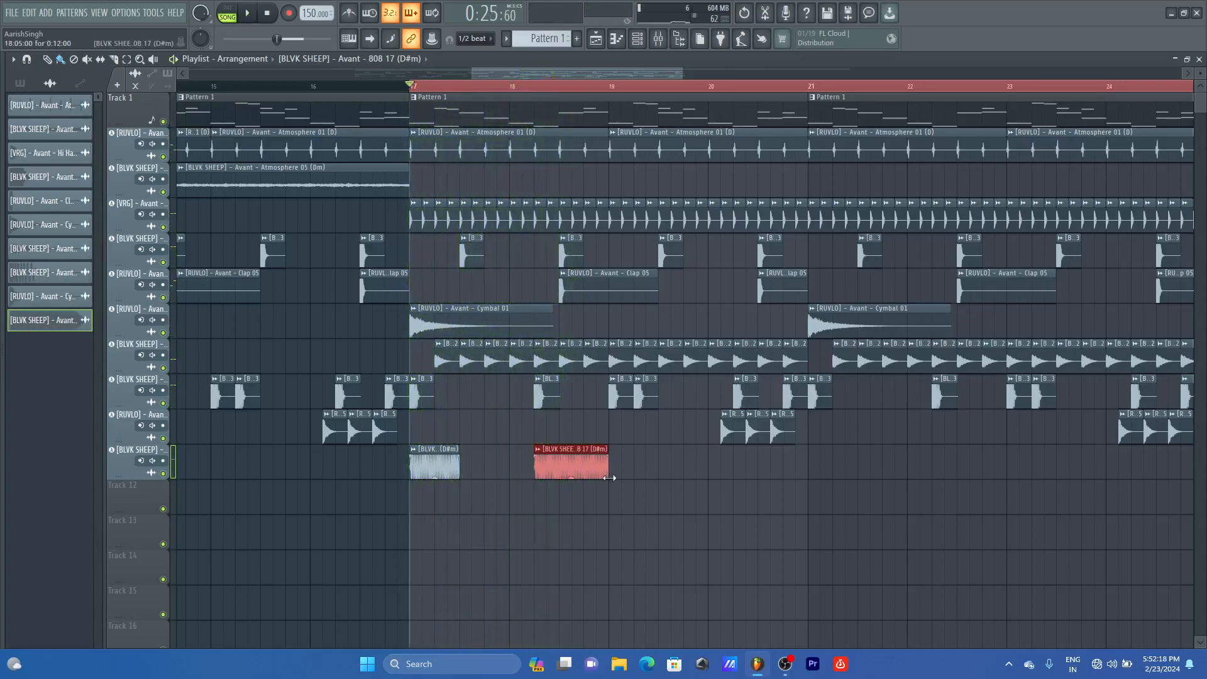
key(space)
Step: Add 808 clips at step 9 of bars 19 and 20, trimming the last one where bar 21 starts
click(660, 463)
key(space)
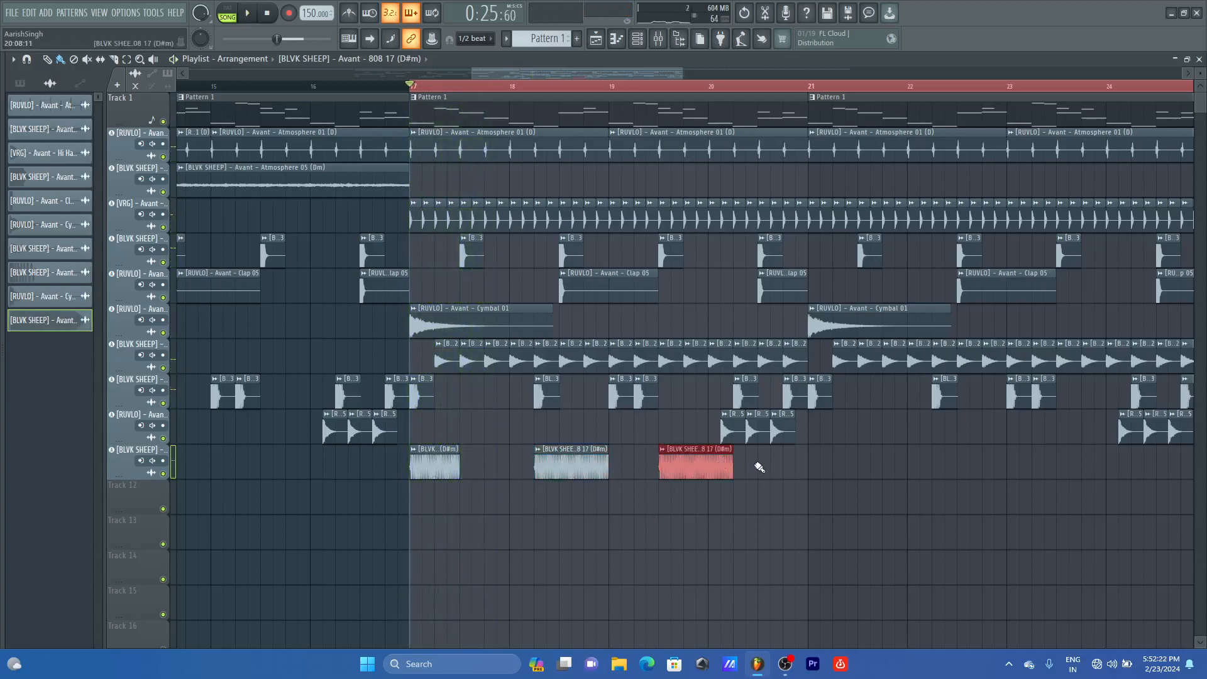
click(767, 469)
key(space)
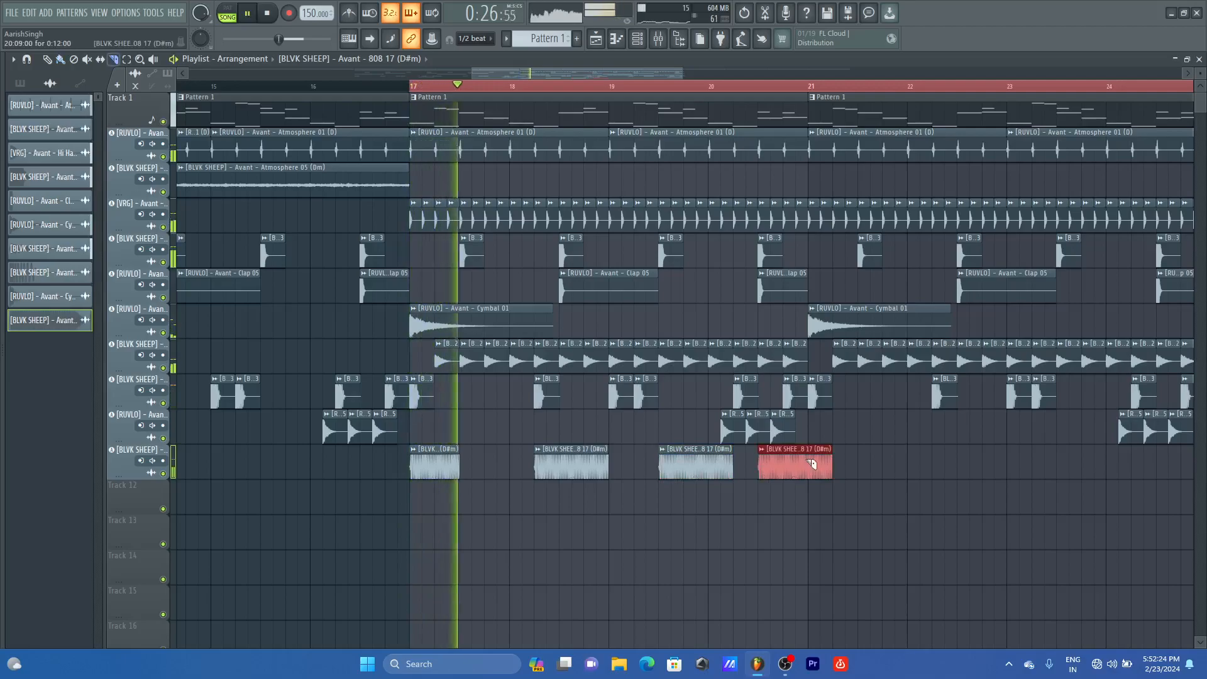
drag(814, 460, 818, 476)
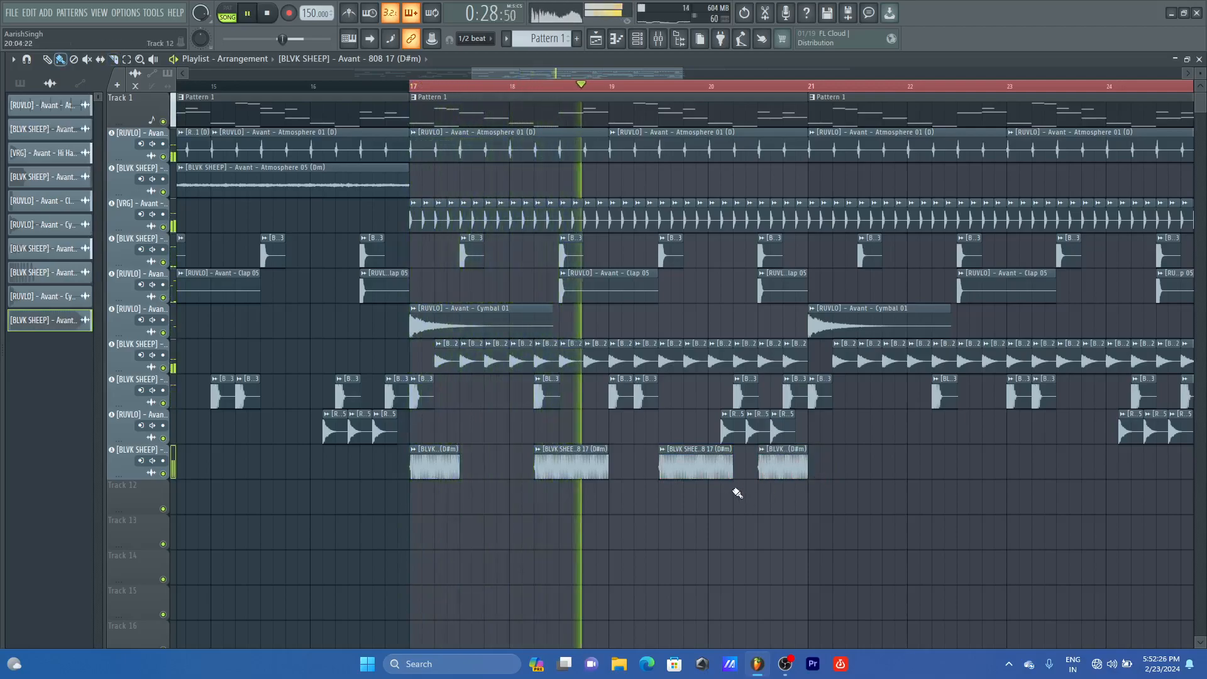
Step: Move the third 808 clip to the start of bar 19, shorten it to half a bar, and save the project
drag(682, 73, 701, 74)
key(space)
key(space)
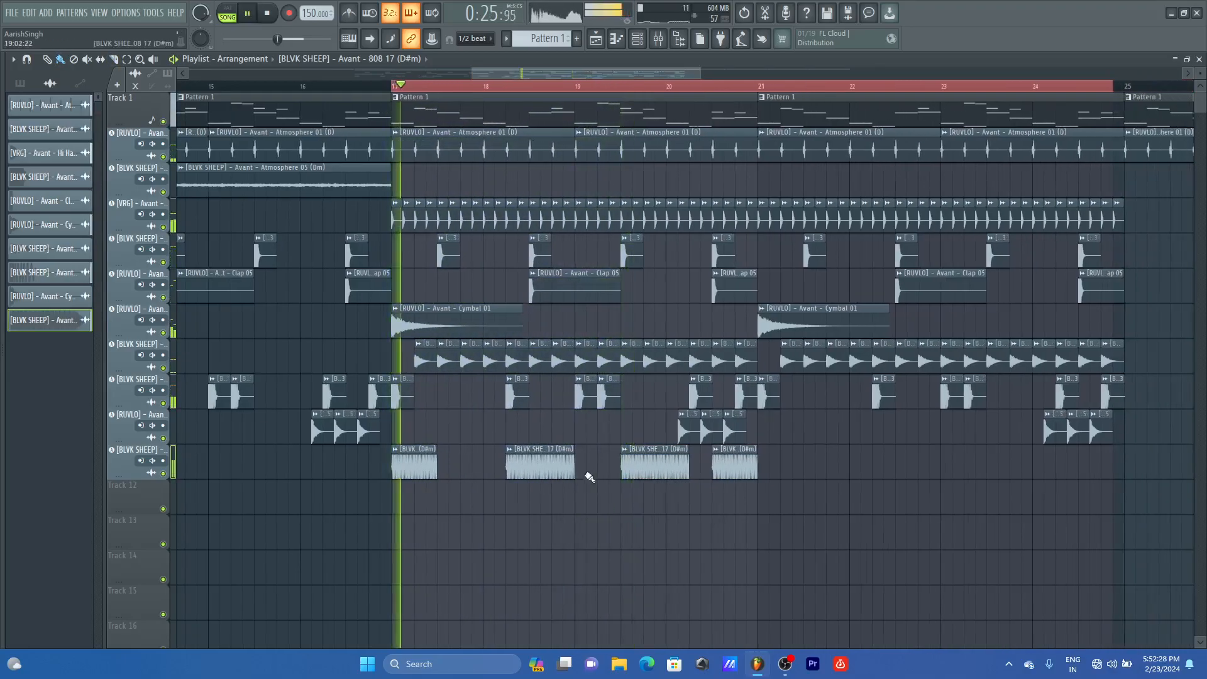
key(space)
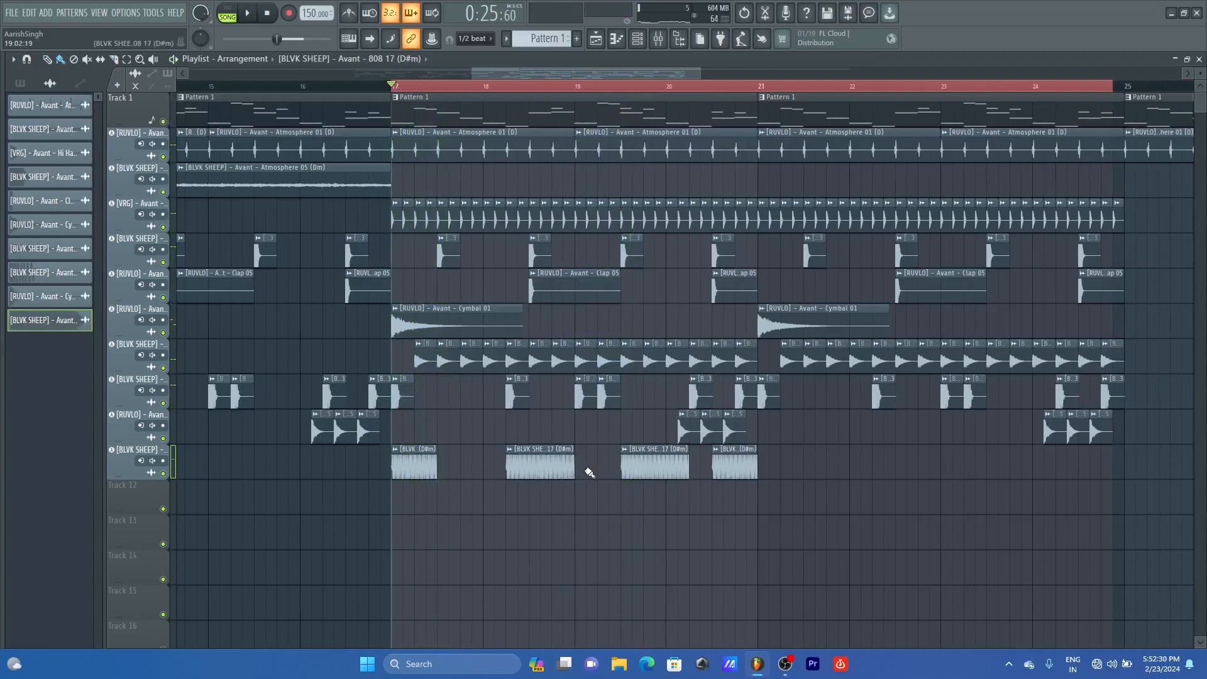
drag(636, 462, 590, 463)
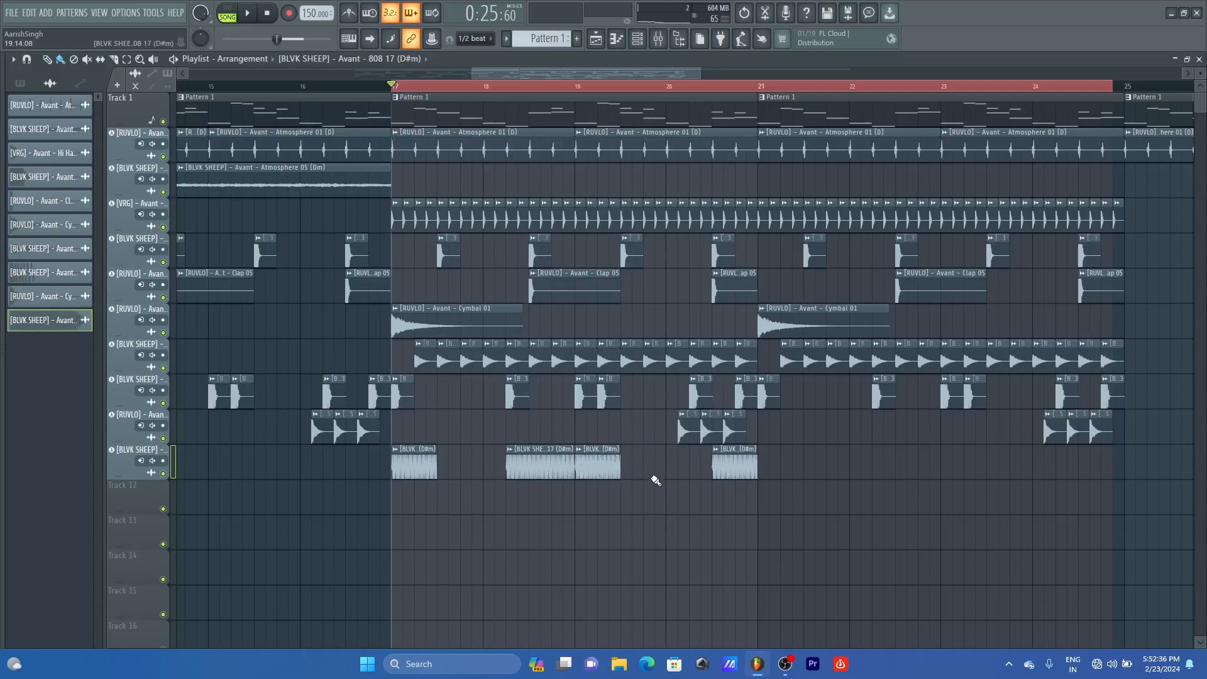
key(ctrl+s)
Step: Review the loop, move the last 808 clip to bar 20 step 5, and add a quarter-bar 808 at step 13
drag(697, 71, 772, 74)
key(space)
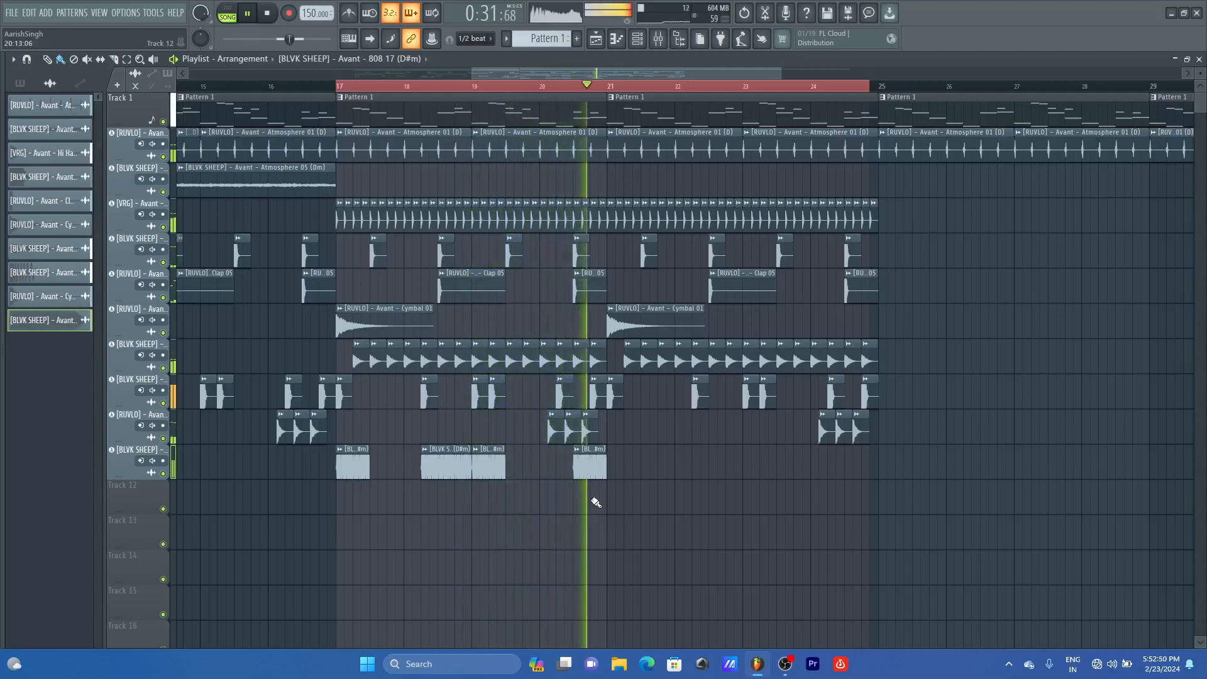
key(space)
drag(588, 467, 570, 469)
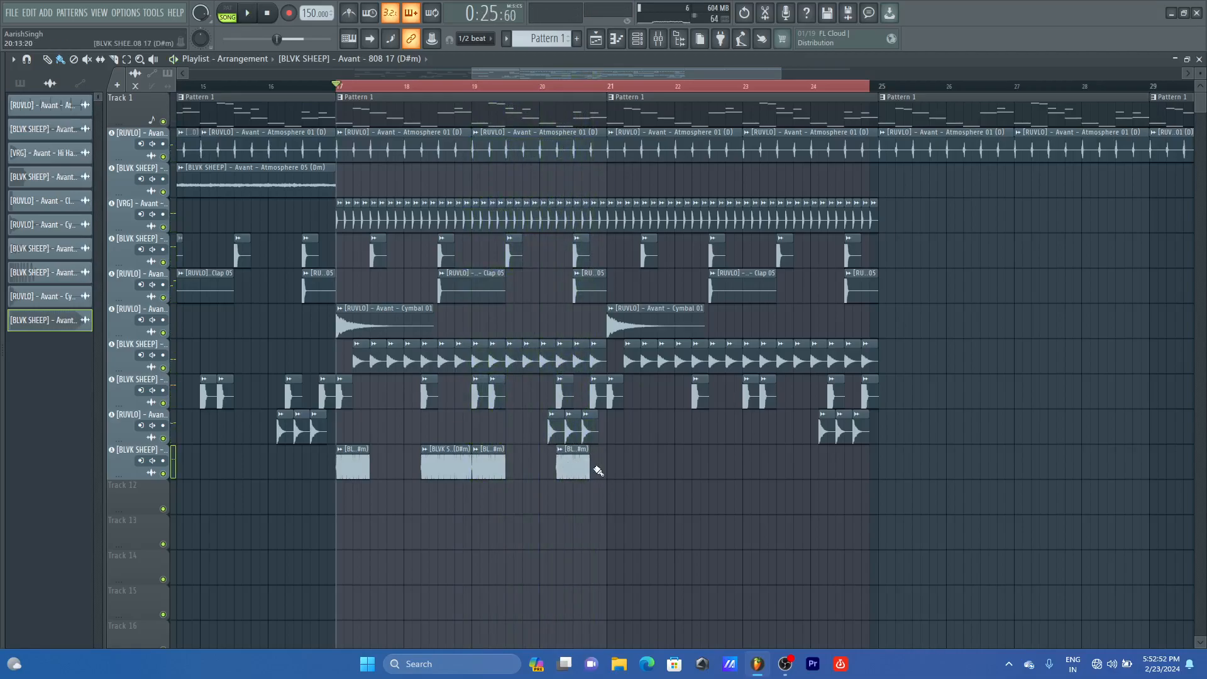
click(598, 470)
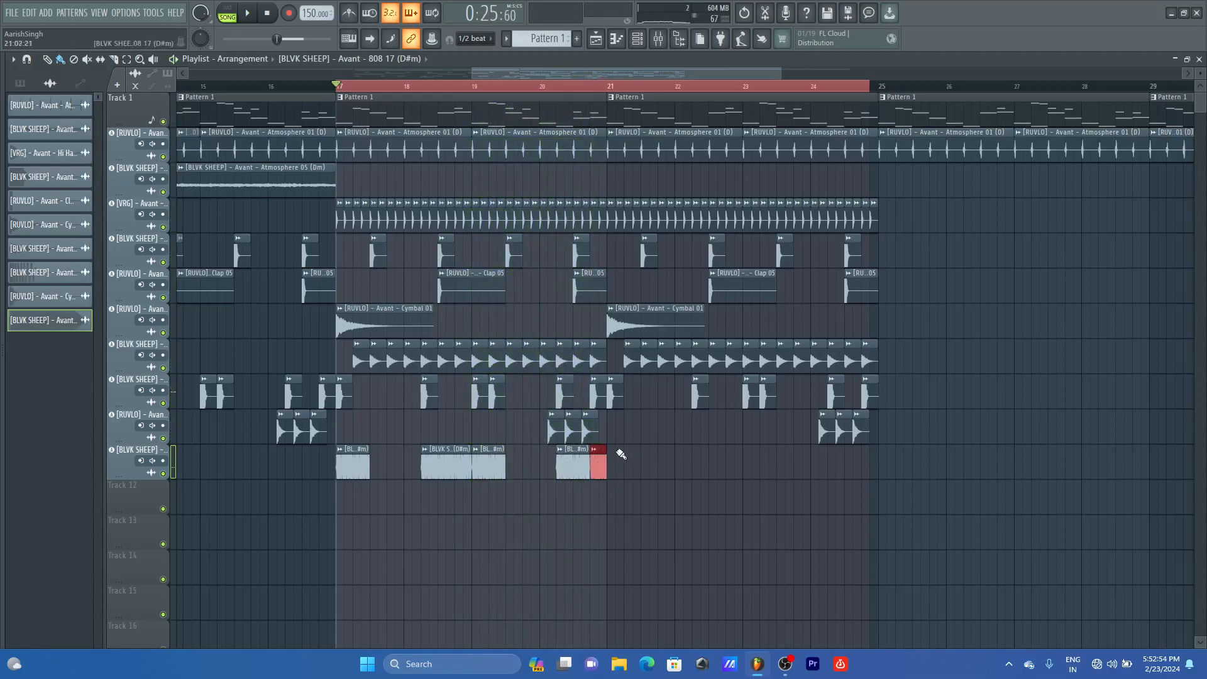
Step: Duplicate the 808 clips of bars 17–20 into bars 21–24
drag(621, 454, 334, 479)
key(ctrl+b)
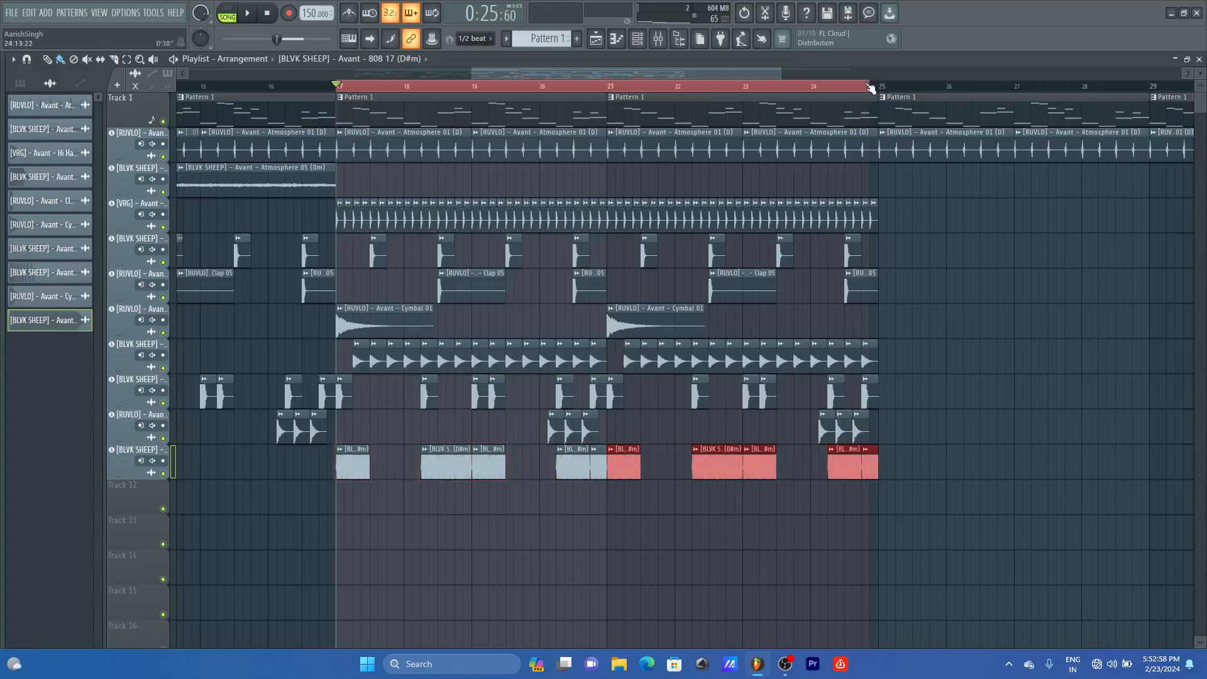
Step: Select the playlist time range of bars 17–24, and after it the range of bars 25–32
drag(871, 89, 879, 88)
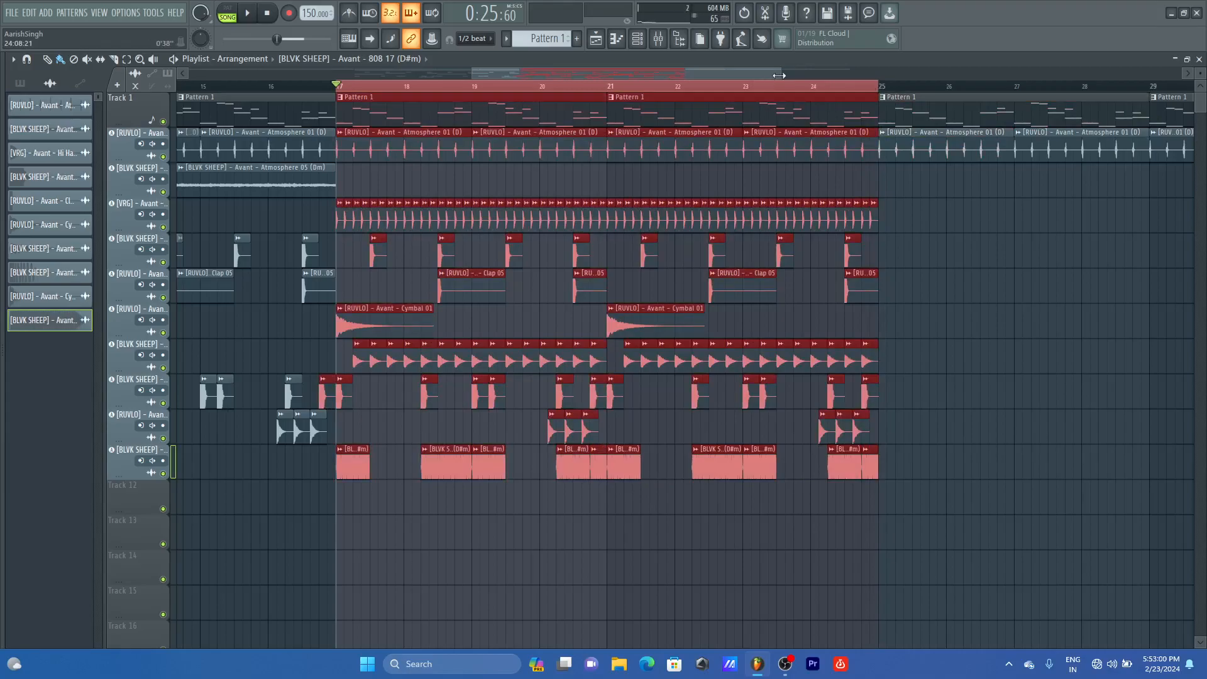
drag(779, 75, 840, 73)
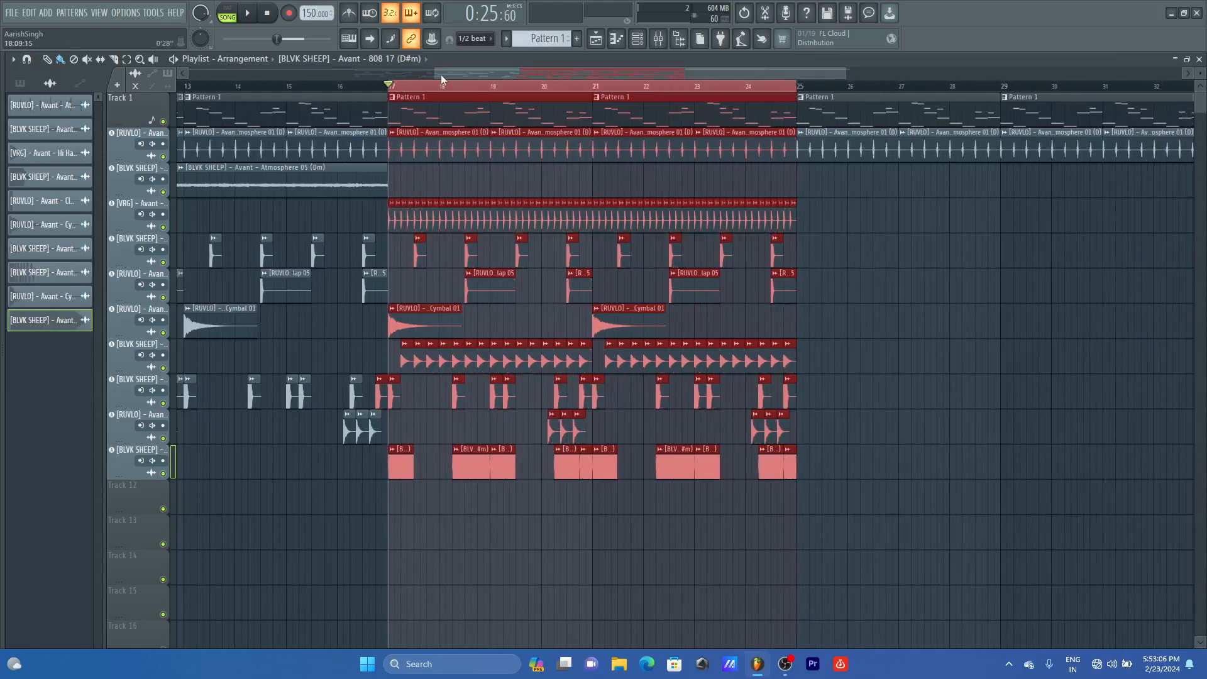
mouse_move(433, 74)
mouse_down()
mouse_move(187, 74)
mouse_move(447, 106)
mouse_move(957, 114)
mouse_up()
drag(821, 74, 962, 74)
drag(730, 92, 985, 96)
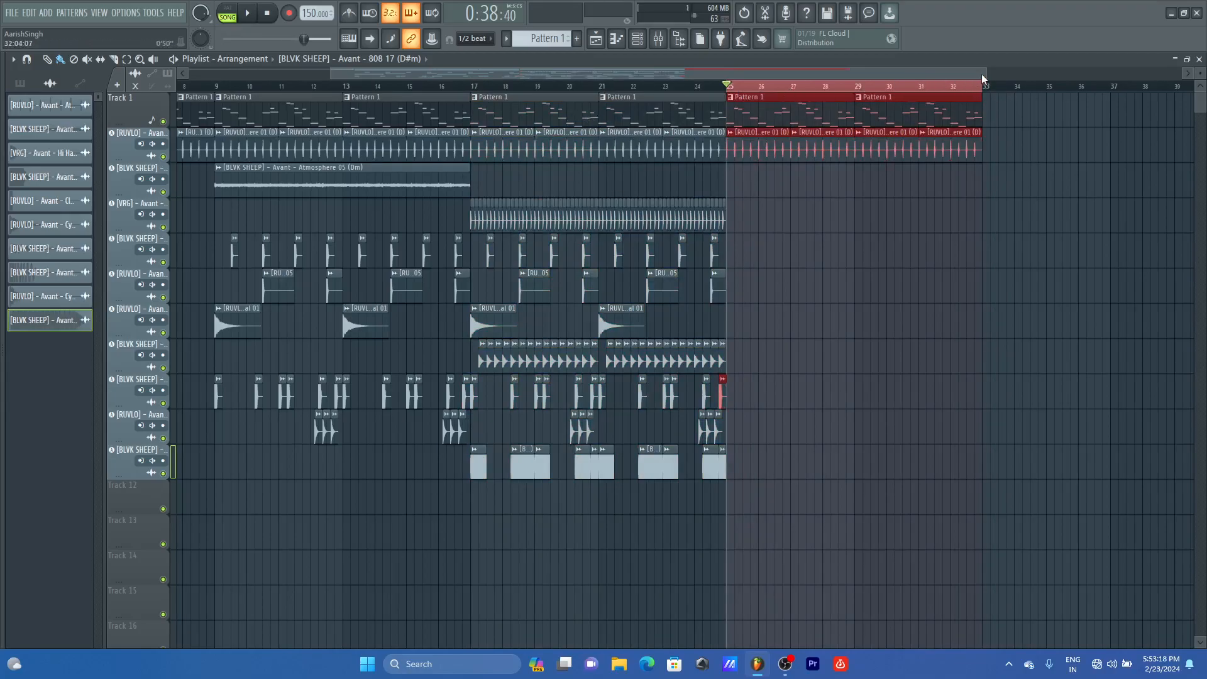
drag(984, 78, 893, 78)
scroll(770, 395, right, 4)
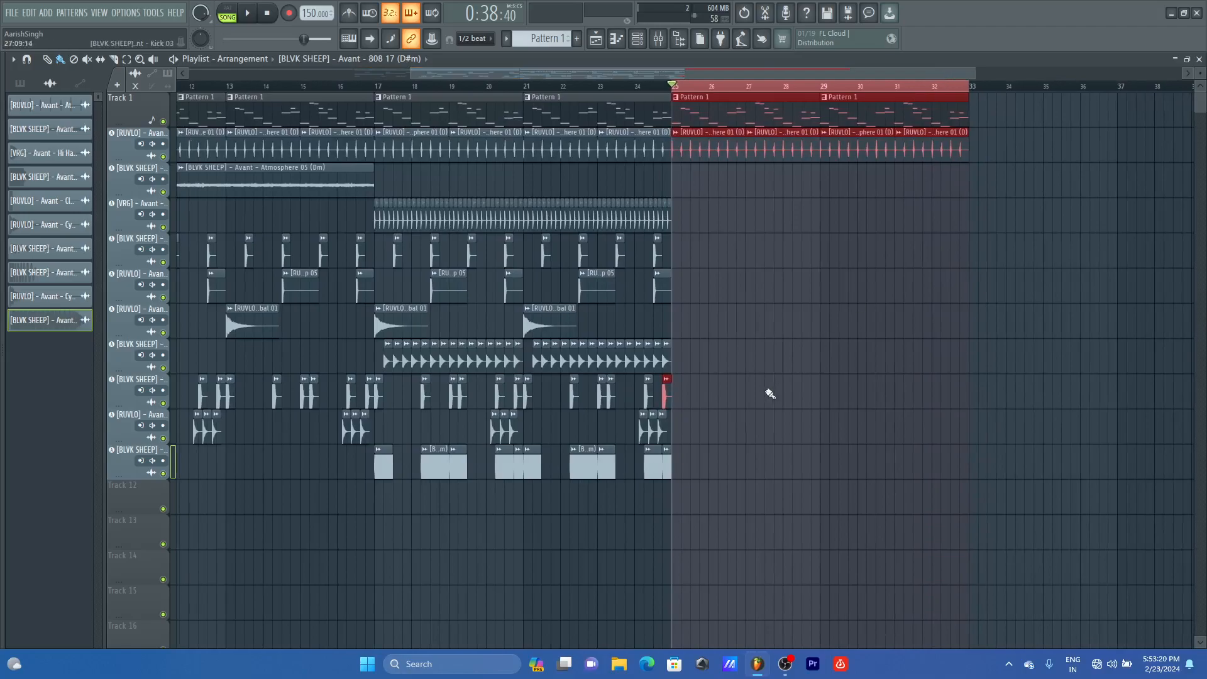
Step: Preview the end of bar 24 and look into the Drum Loops folder of the Hybrid Trap Trilogy pack
key(alt+F8)
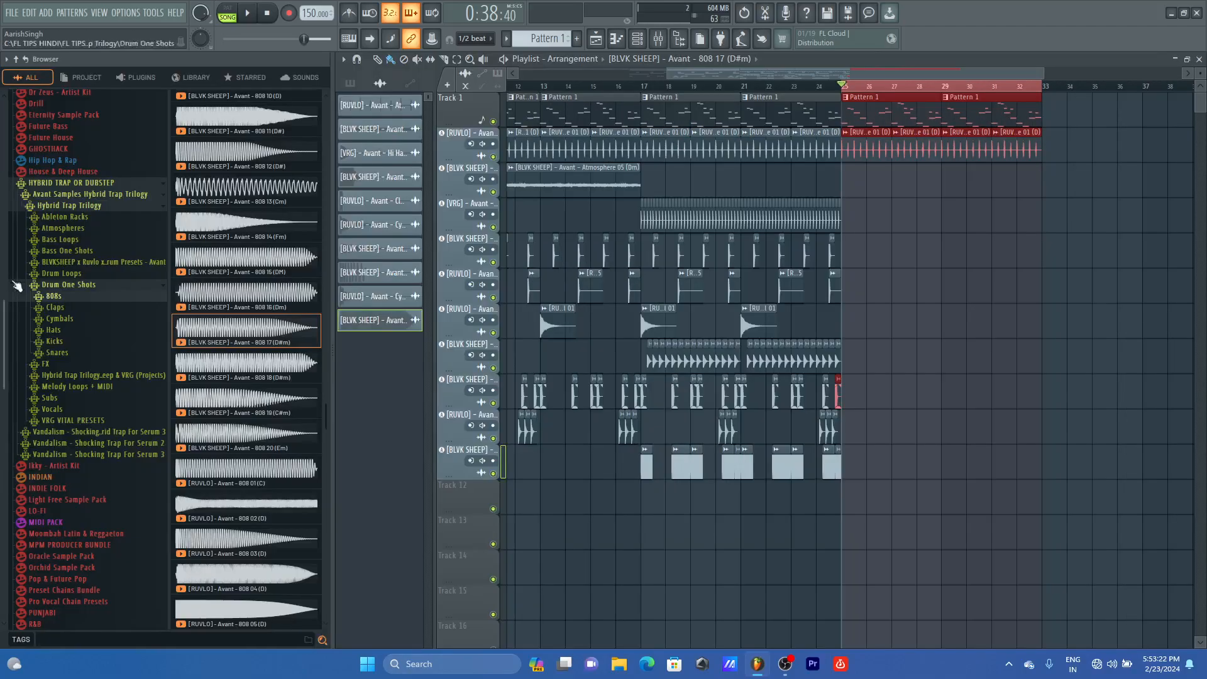
key(alt+F8)
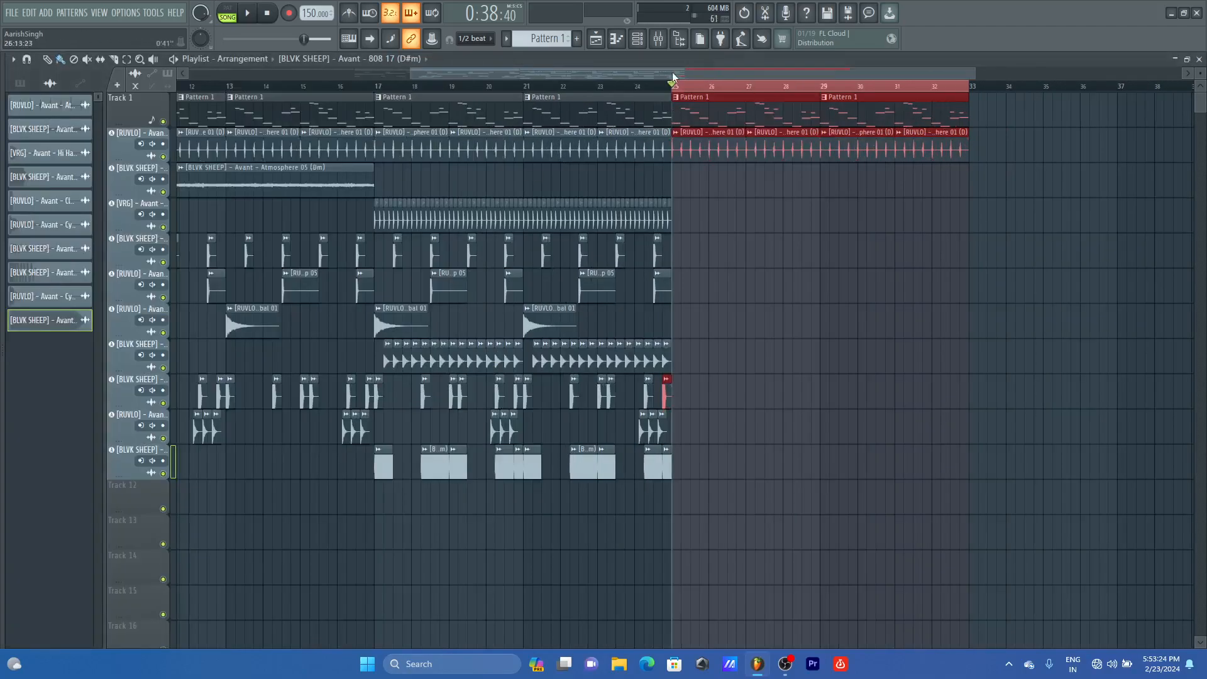
click(631, 88)
key(space)
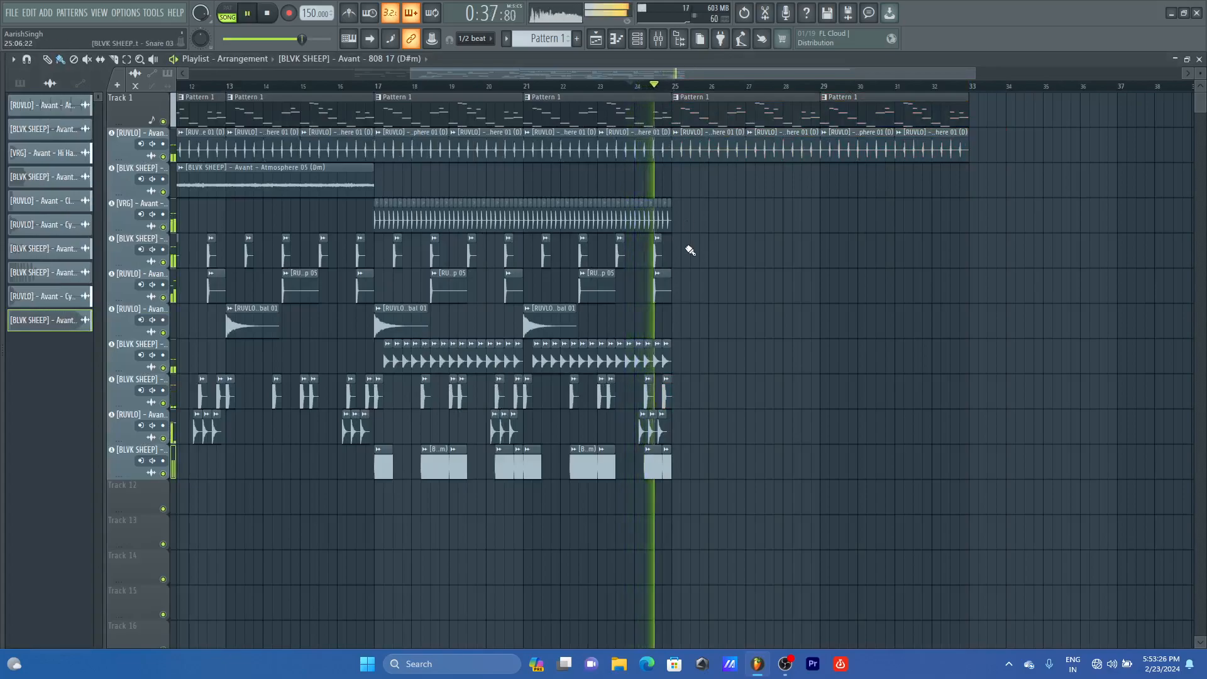
key(space)
key(alt+F8)
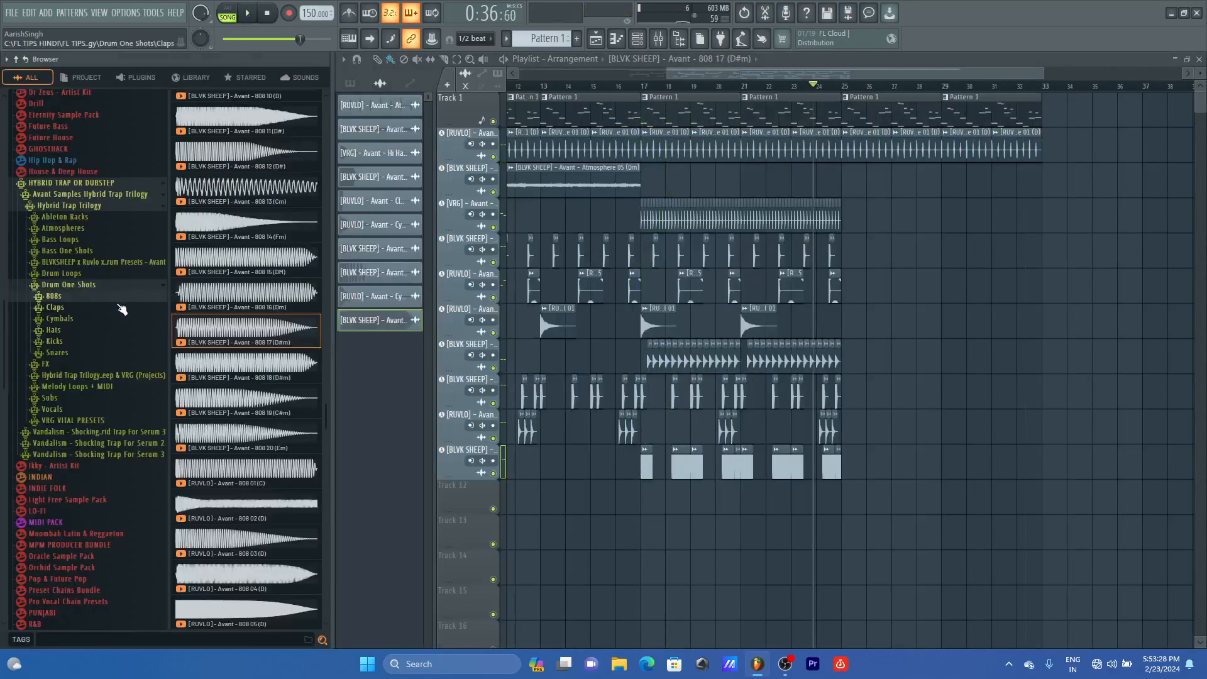
click(71, 276)
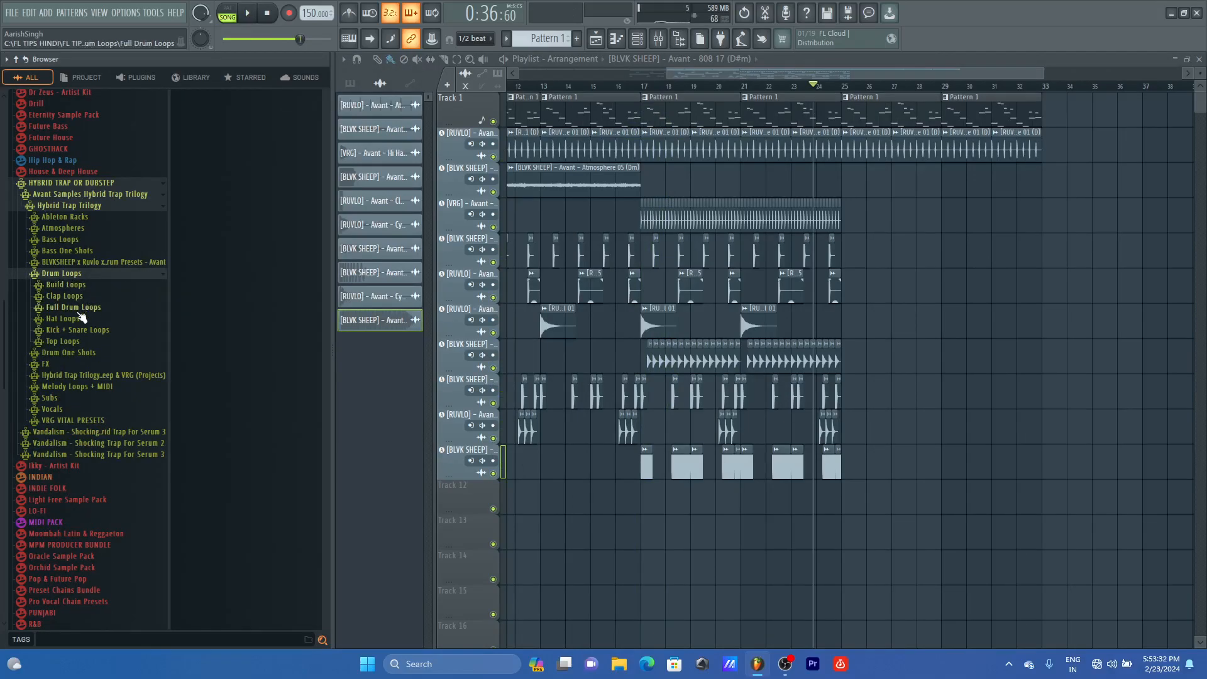
key(alt+F8)
Step: Add Kick 03 clips at the start and step 5 of bar 25, and preview the transition from bar 24
scroll(760, 93, up, 4)
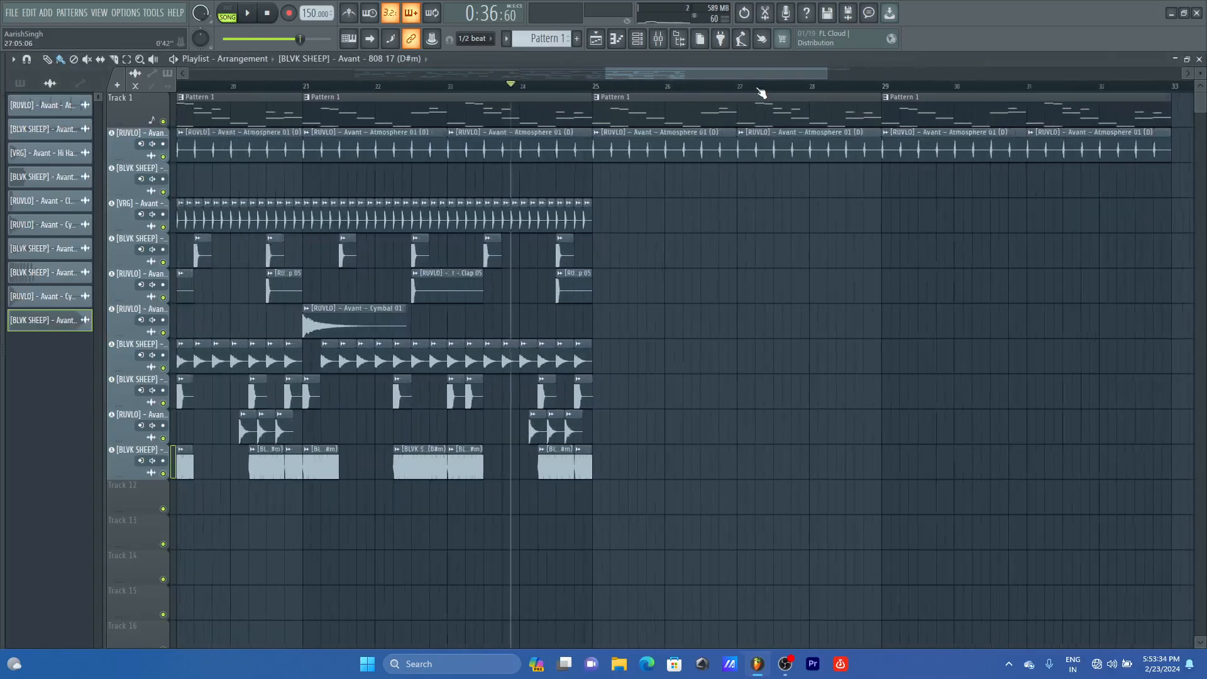
click(530, 399)
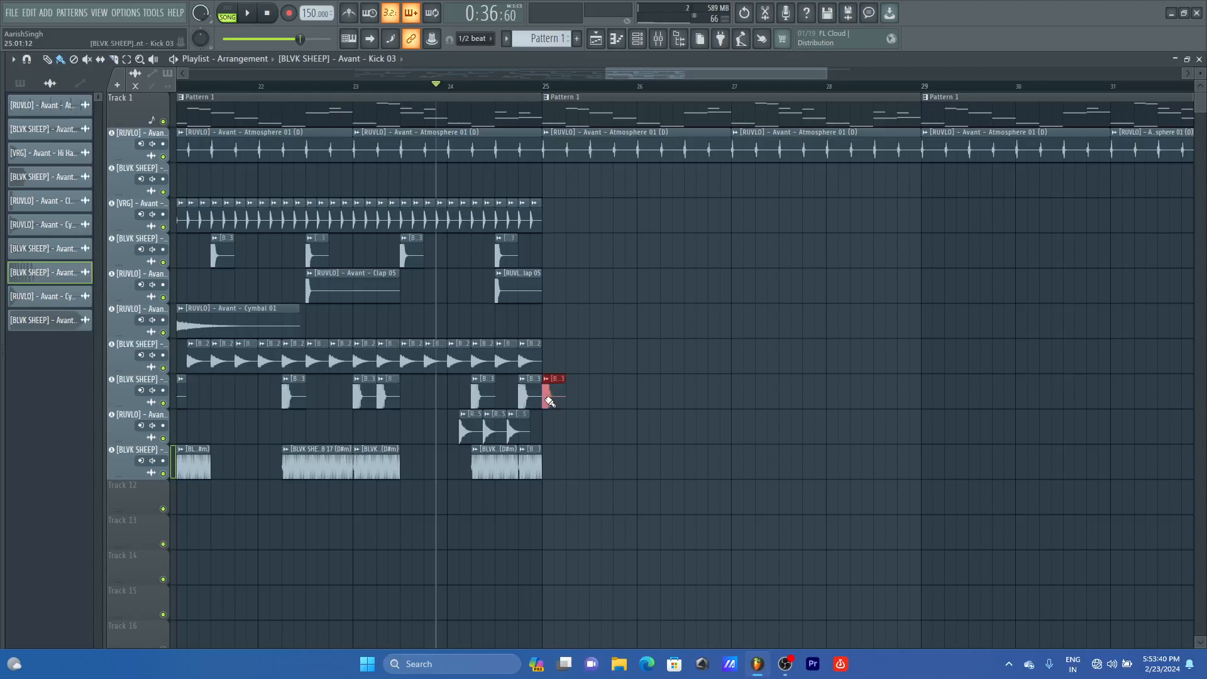
drag(572, 403, 597, 405)
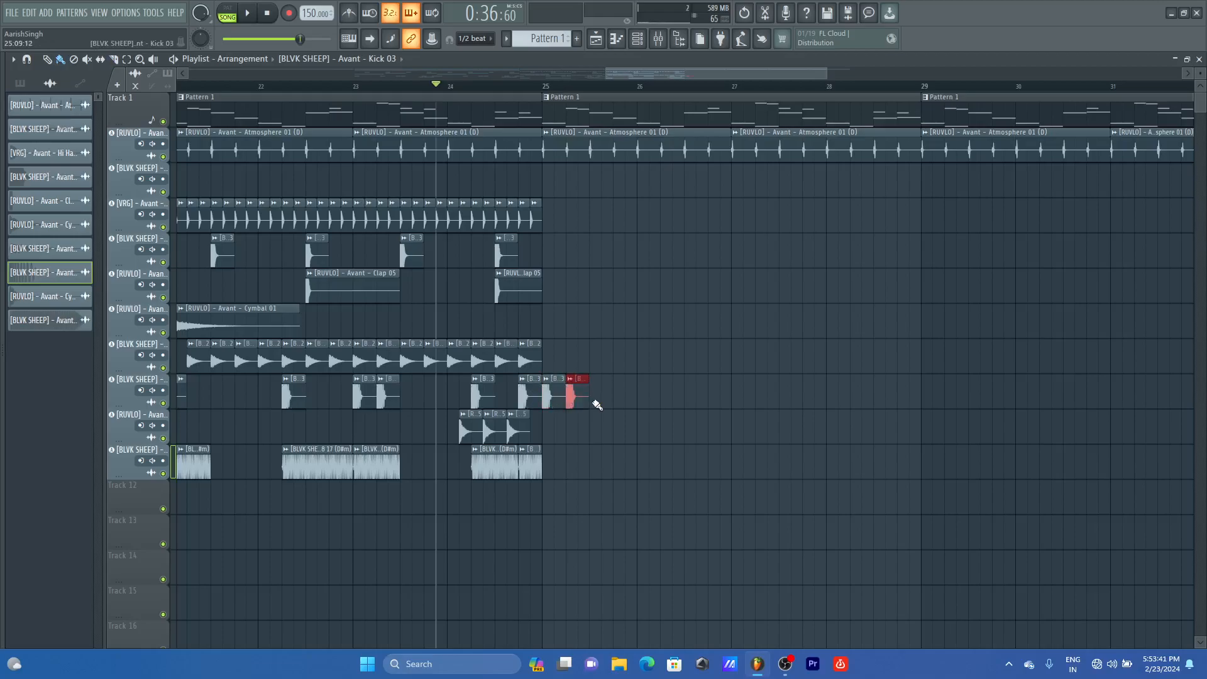
click(485, 88)
key(space)
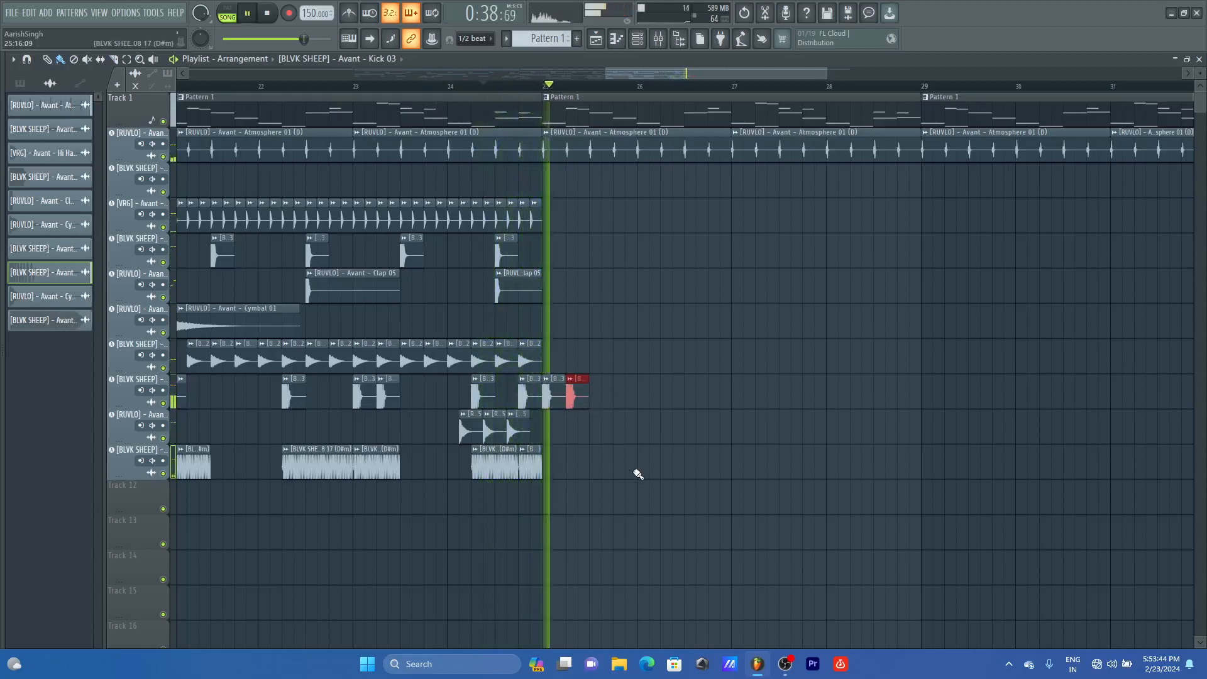
key(space)
Step: Continue the Kick 03 clips every quarter bar from bar 25 step 9 up to the start of bar 29
click(600, 402)
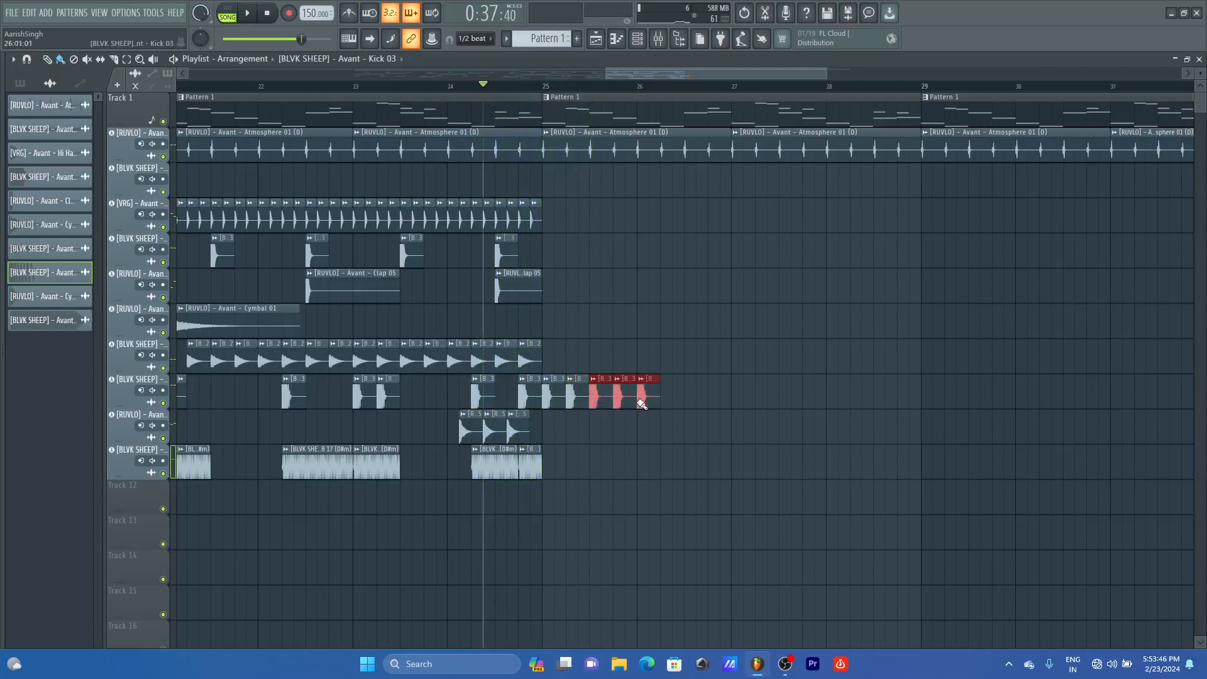
drag(642, 405, 817, 408)
key(space)
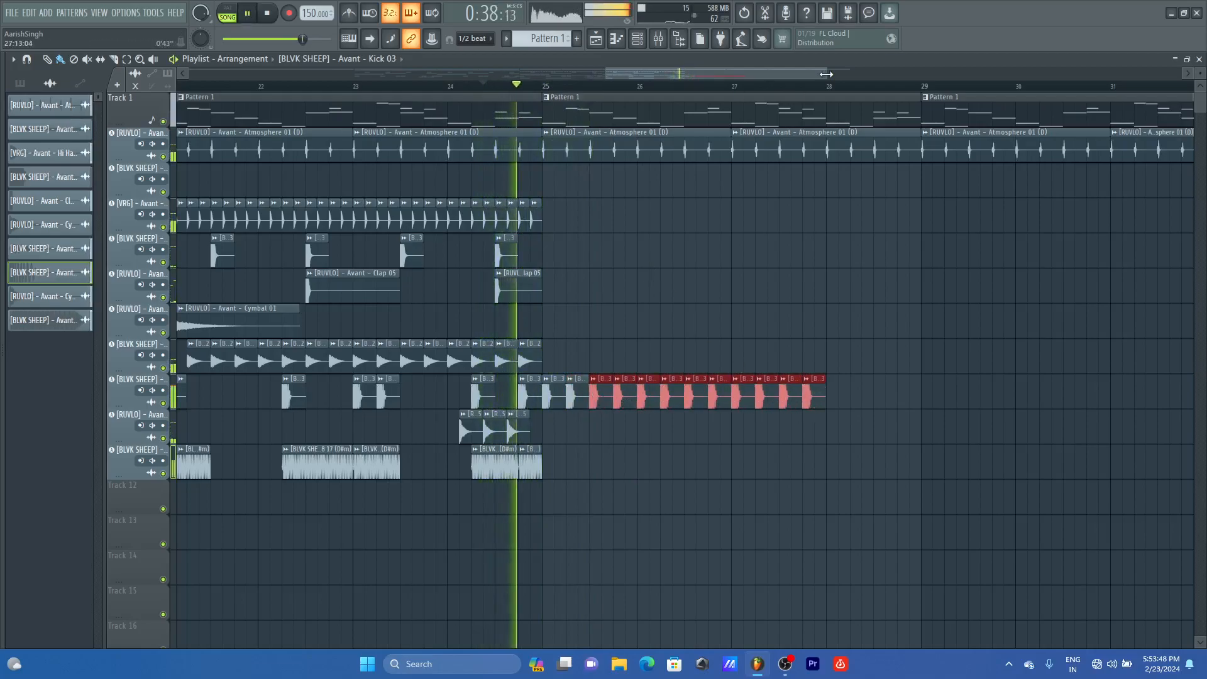
scroll(701, 296, down, 1)
click(708, 404)
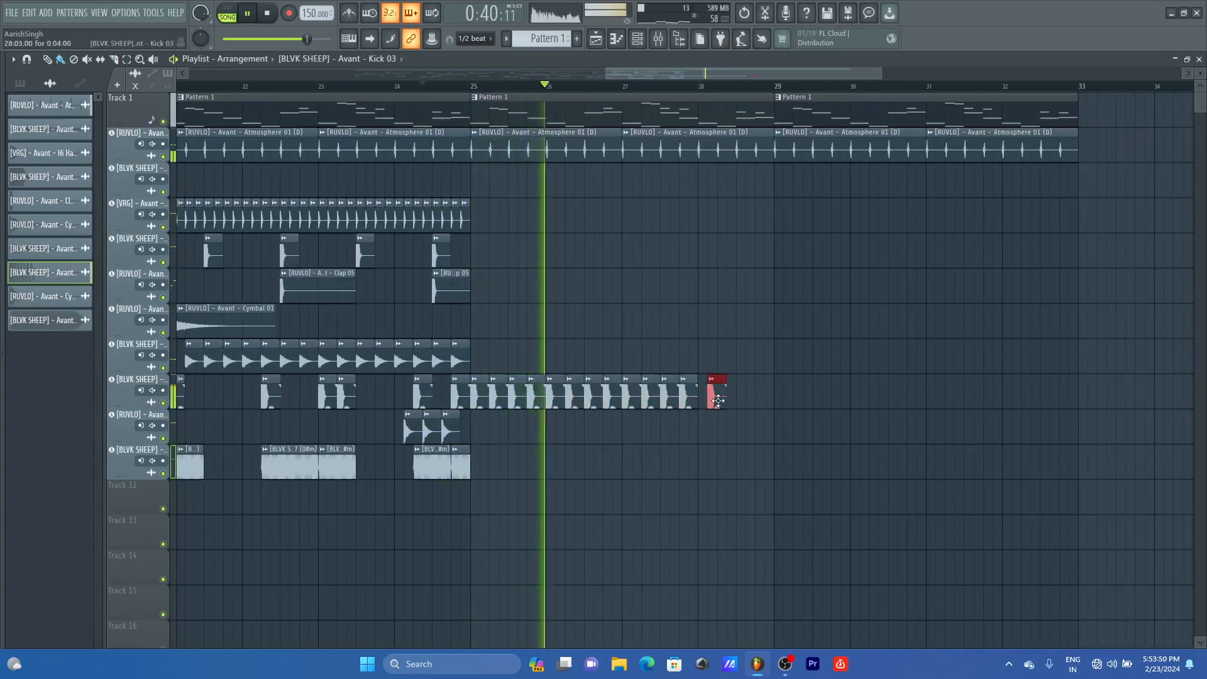
click(723, 405)
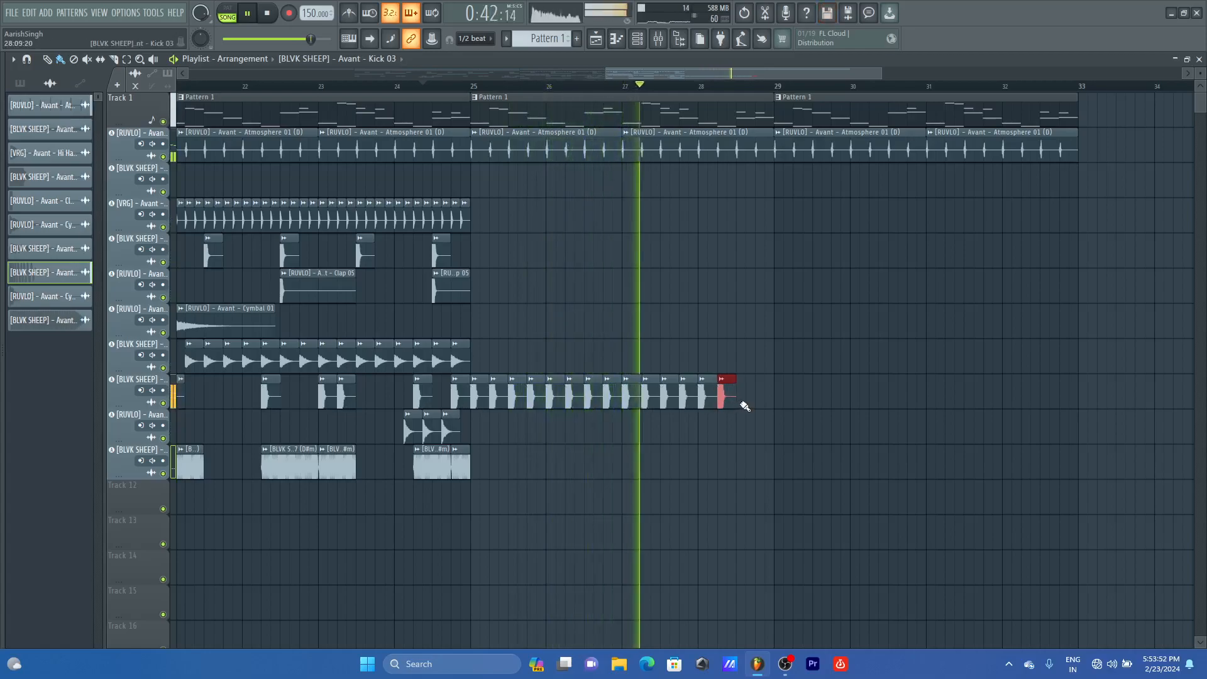
click(747, 402)
key(space)
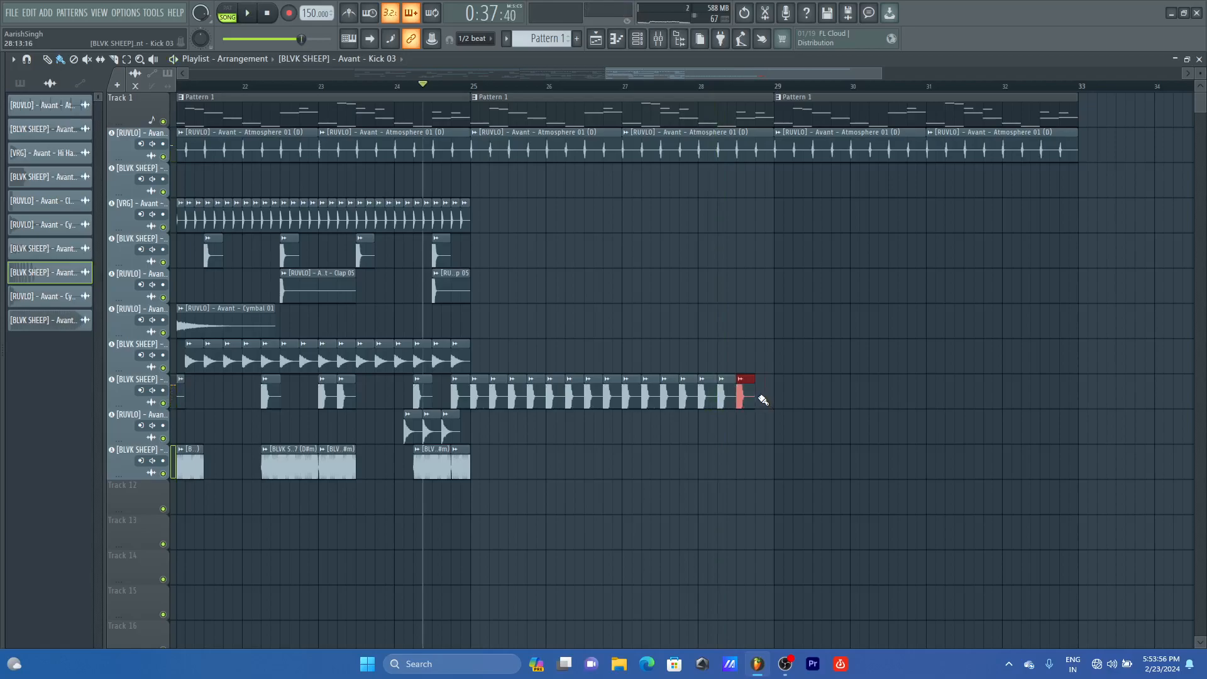
click(764, 400)
click(775, 407)
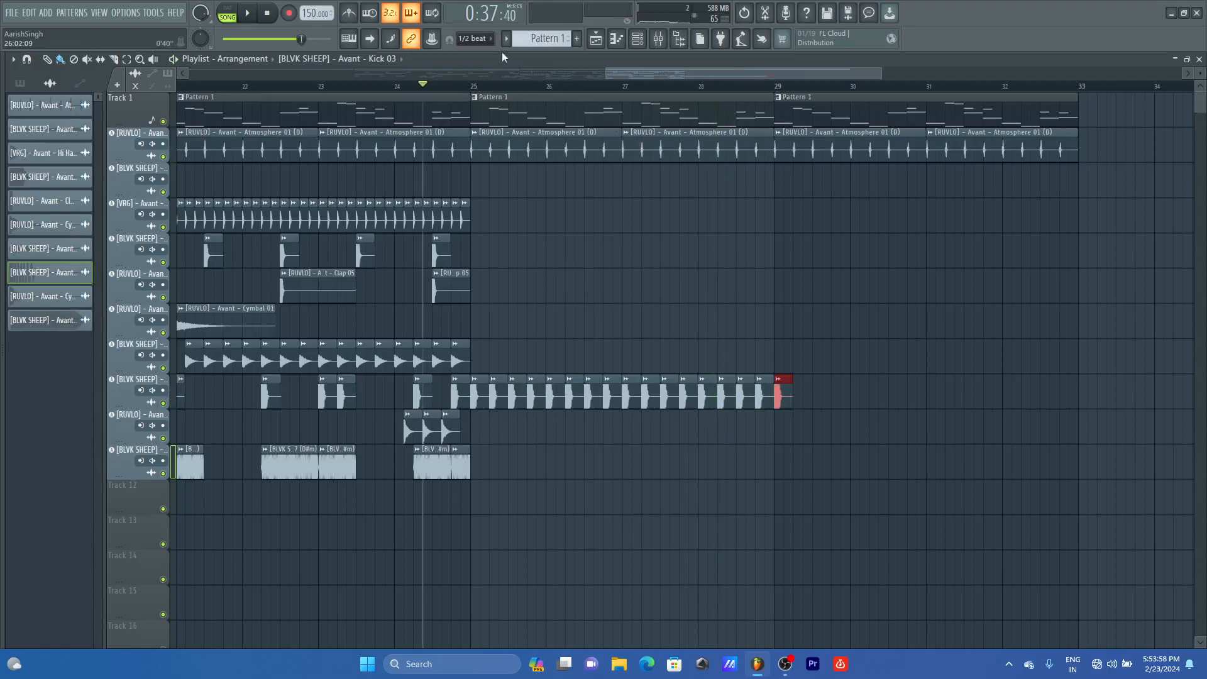
Step: Shorten the bar 29 kick to an eighth bar, repeat it up to the start of bar 30, and preview the build
scroll(805, 94, up, 5)
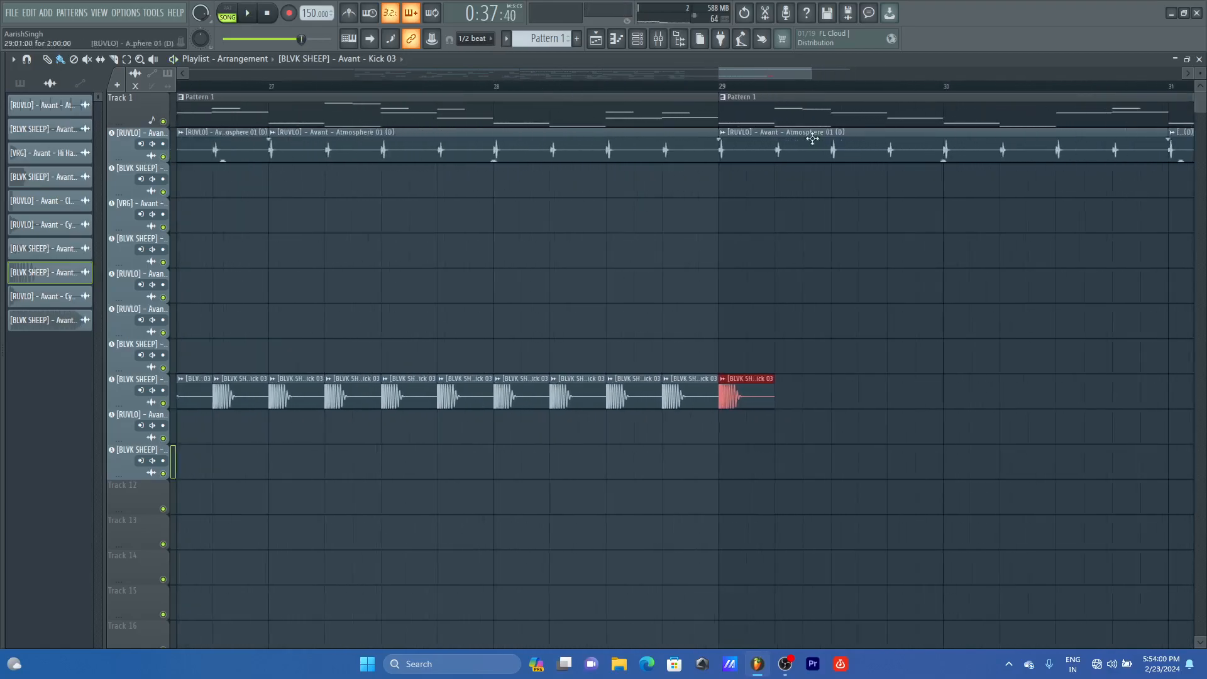
mouse_move(755, 397)
mouse_down()
mouse_move(753, 413)
mouse_move(943, 404)
mouse_up()
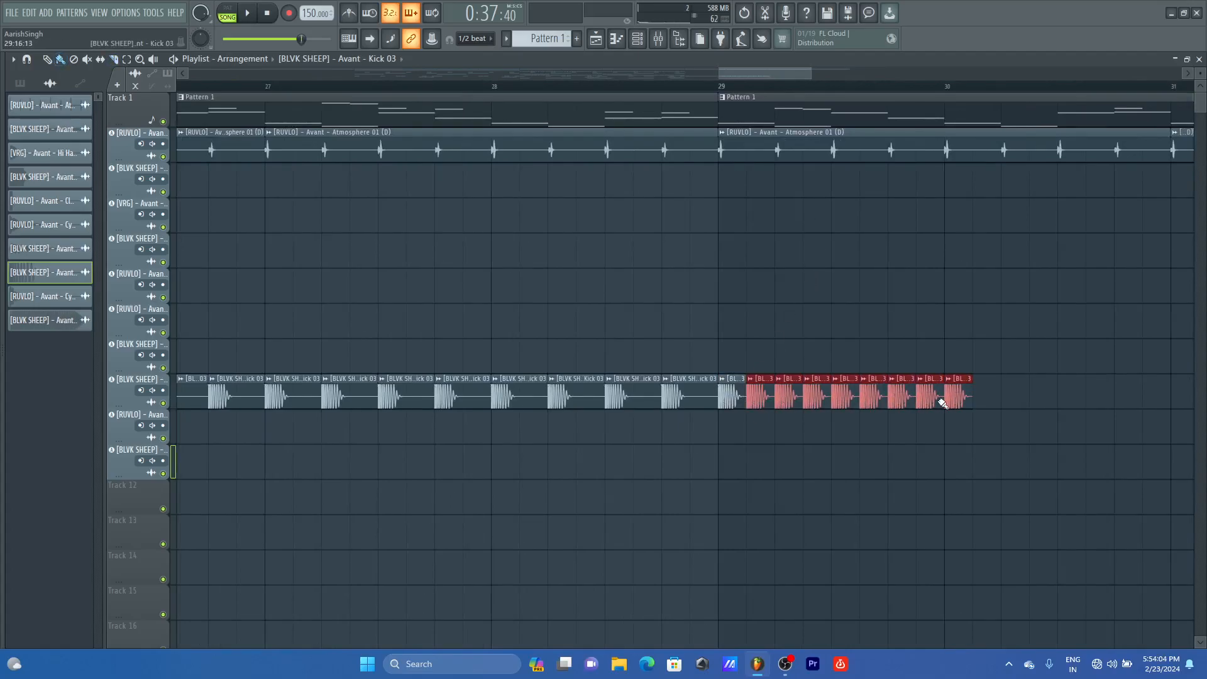
click(552, 97)
key(space)
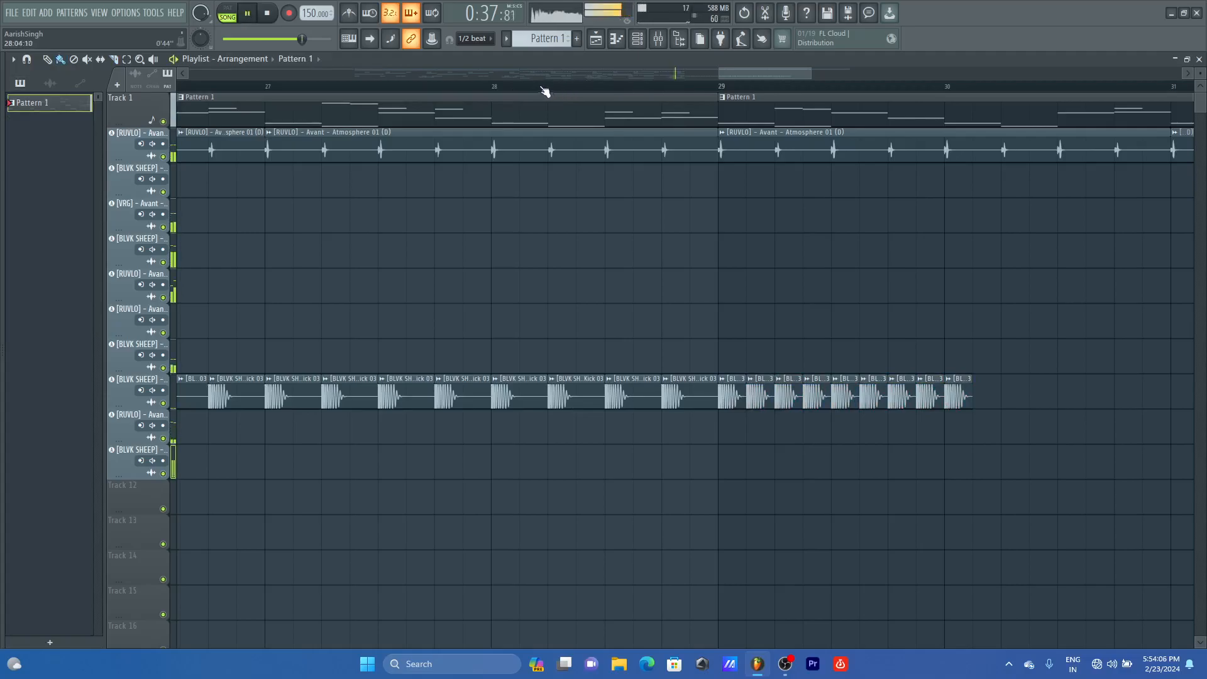
click(523, 86)
drag(811, 74, 887, 73)
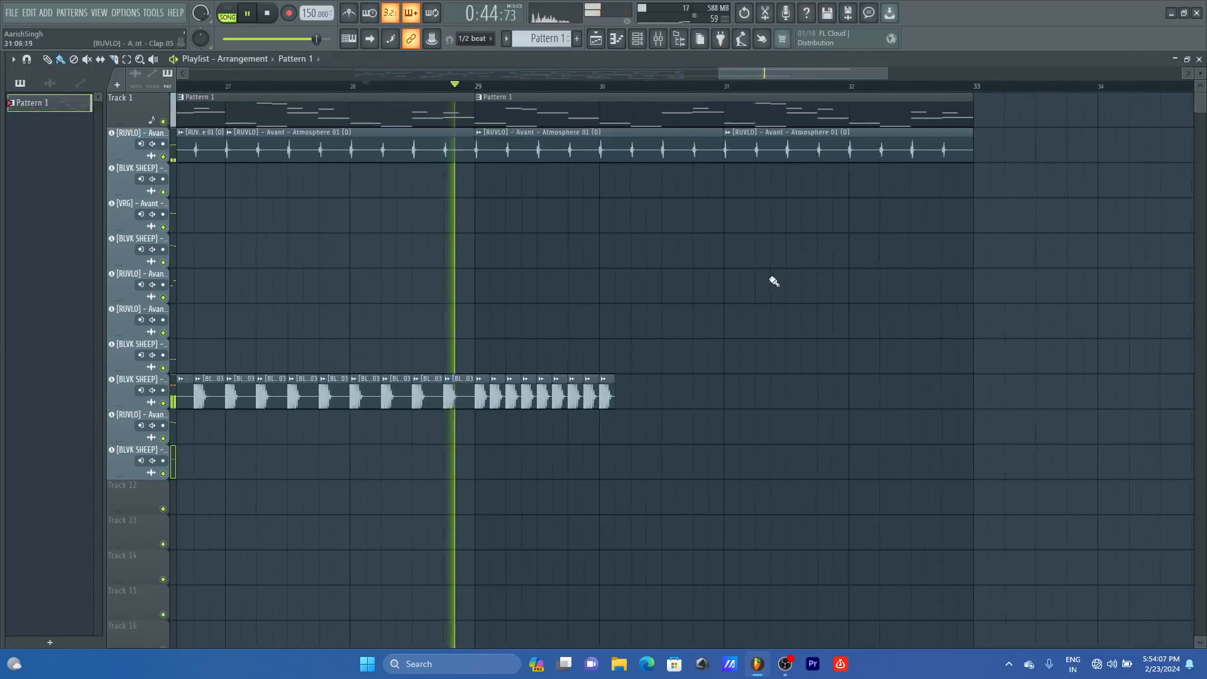
click(629, 398)
drag(640, 402, 685, 404)
right_click(683, 405)
key(space)
right_click(684, 404)
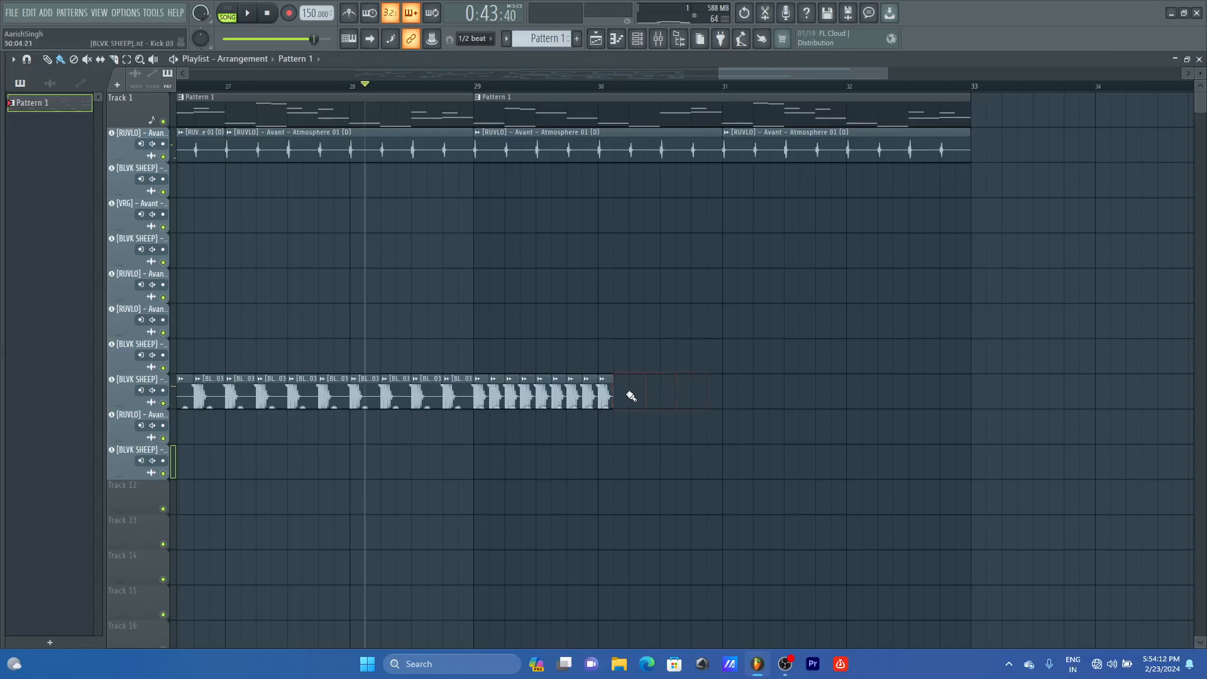
Step: Fill the rest of bar 30 with eighth-bar Kick 03 clips and select the time range of bars 25–32
click(612, 400)
drag(611, 400, 704, 405)
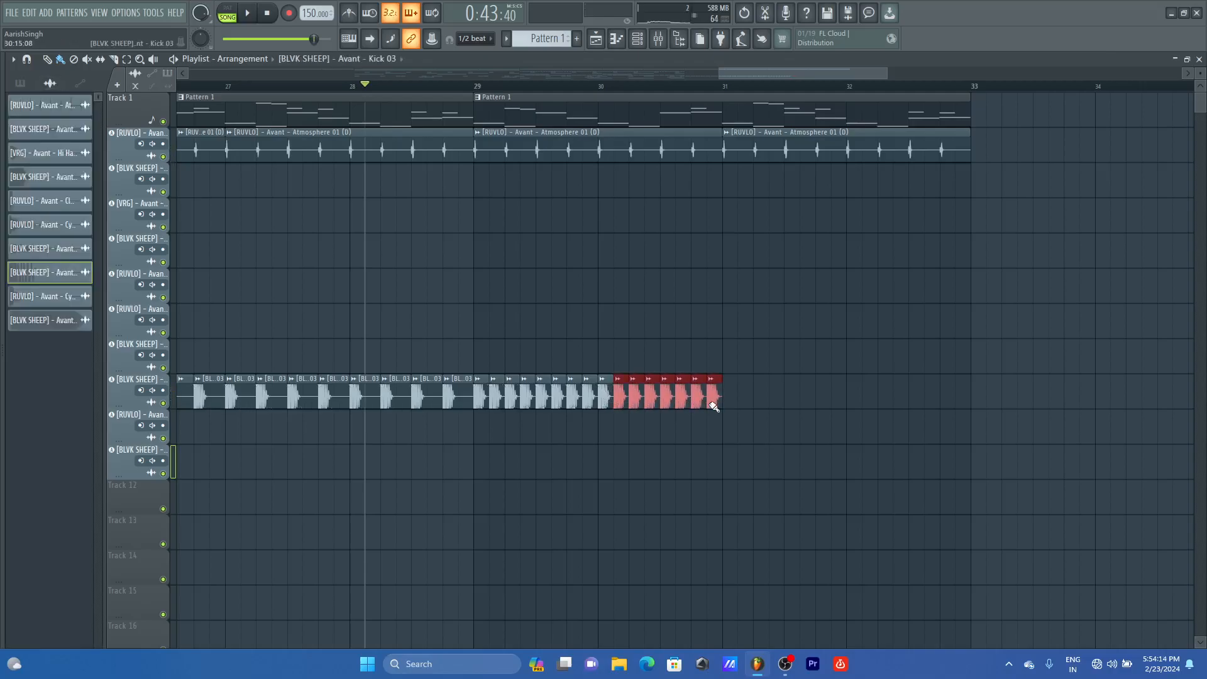
scroll(725, 84, down, 4)
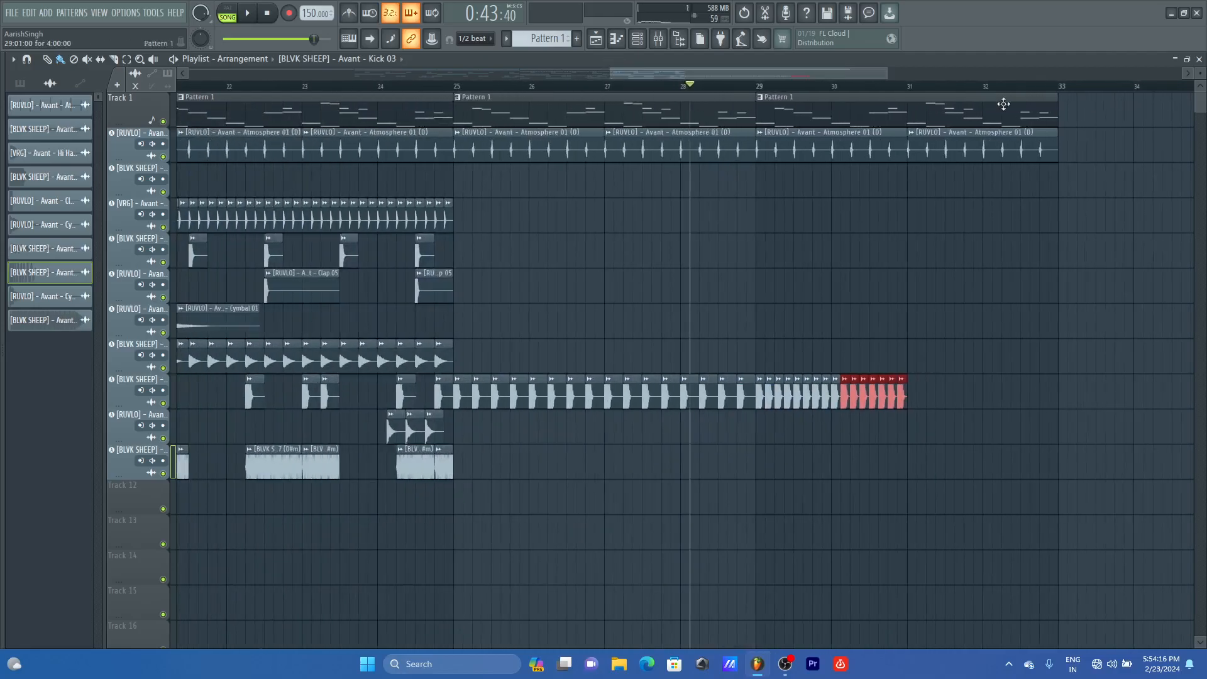
drag(639, 108, 468, 106)
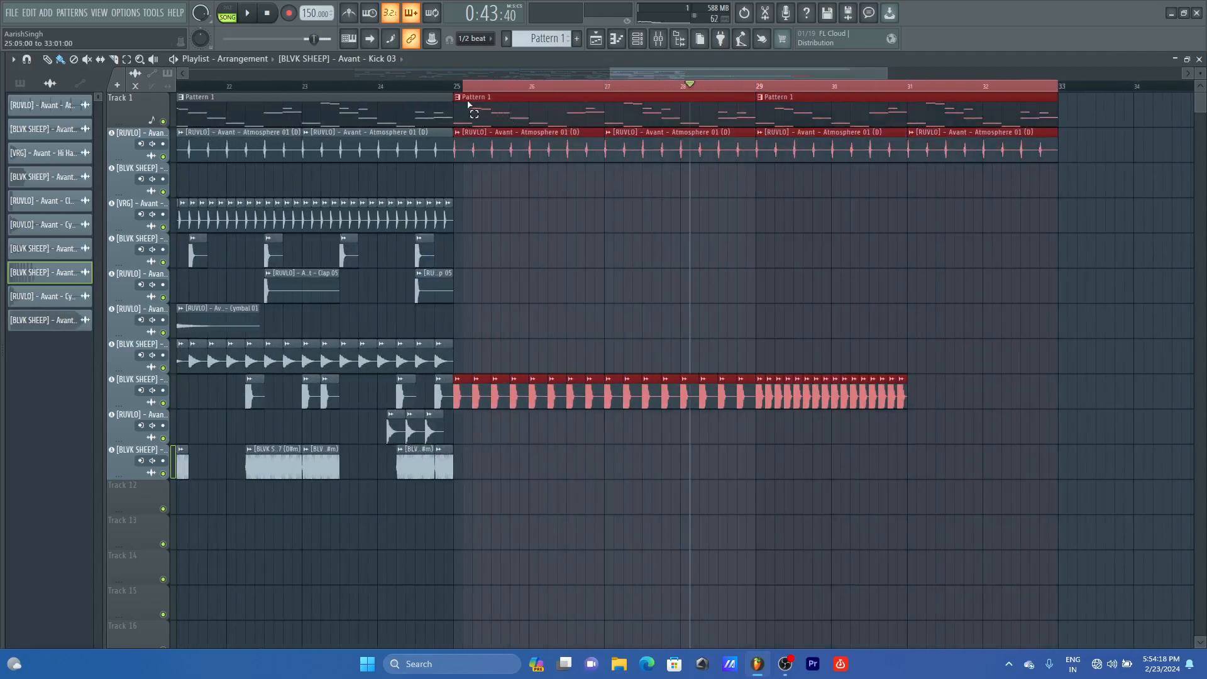
Step: Preview the end of bar 24 and cut away the Atmosphere 01 clip from step 9 to the end of the bar
key(space)
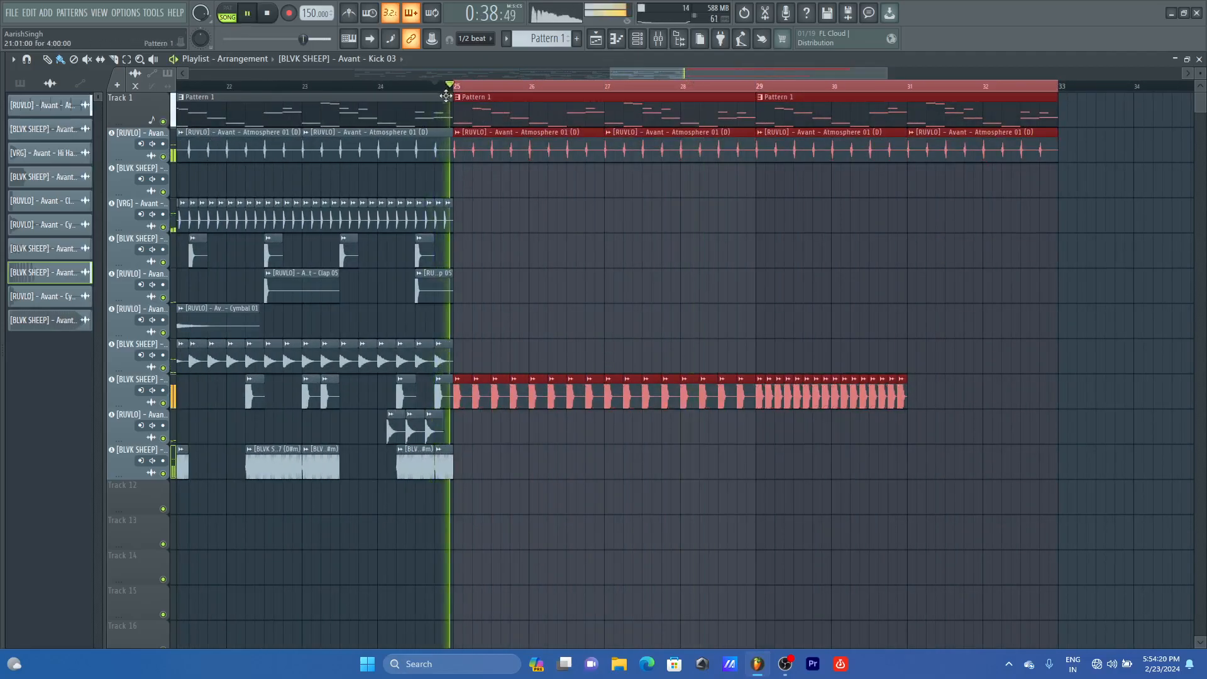
key(space)
scroll(446, 189, up, 4)
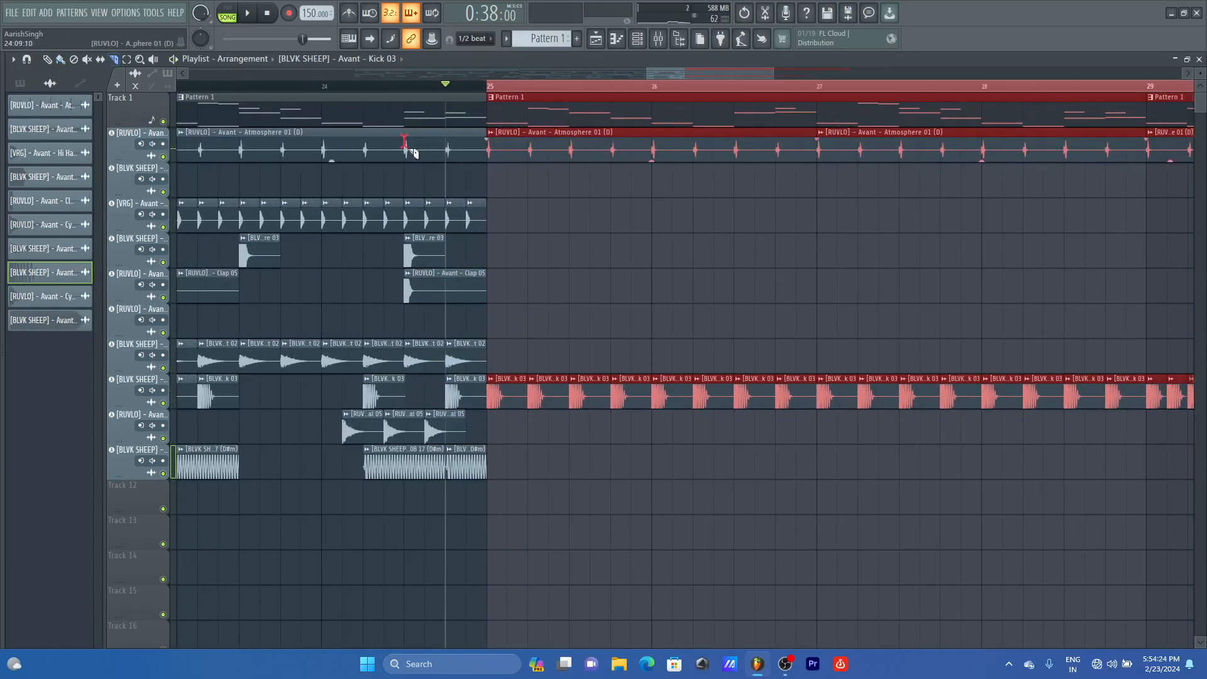
drag(409, 206, 410, 210)
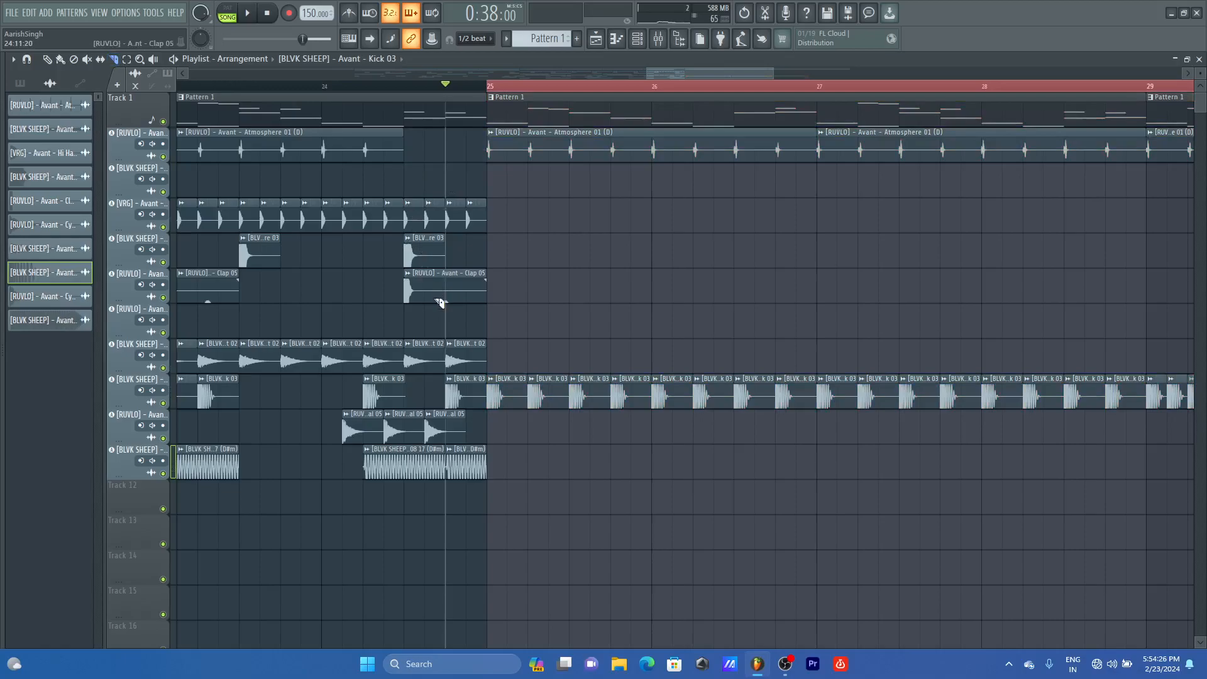
Step: Shorten the last clap to a quarter bar at bar 24 step 11, and add a Snare 03 clip at step 13
drag(436, 285, 468, 315)
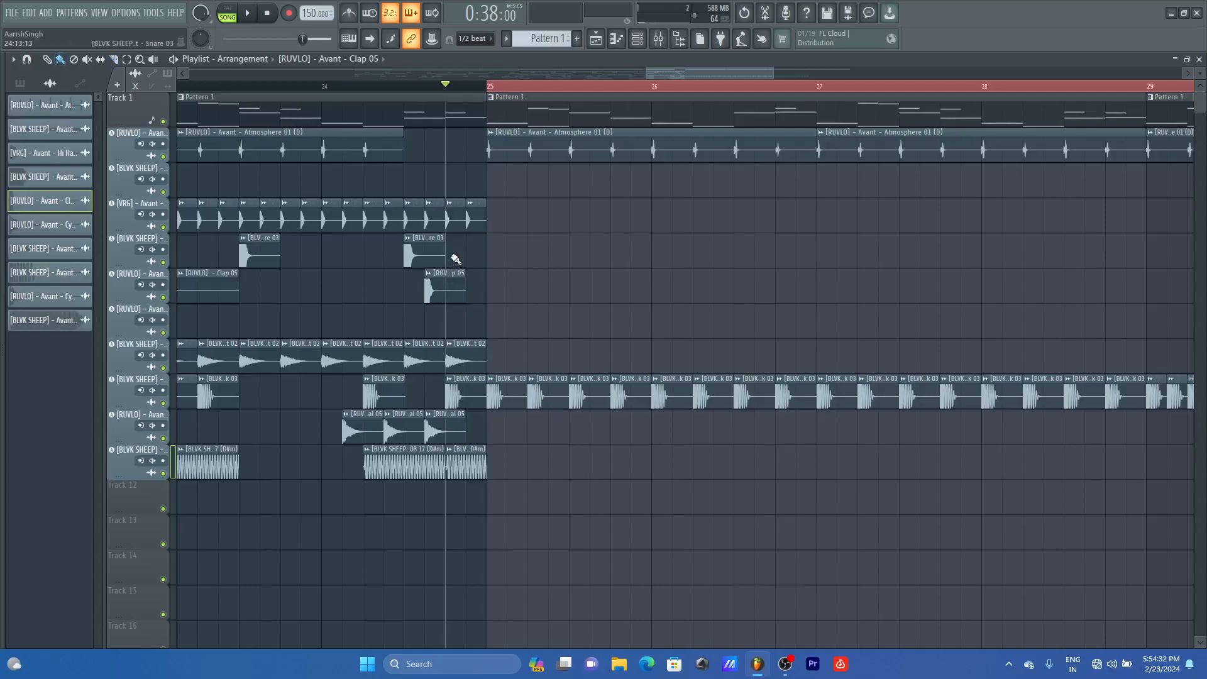
drag(456, 256, 458, 259)
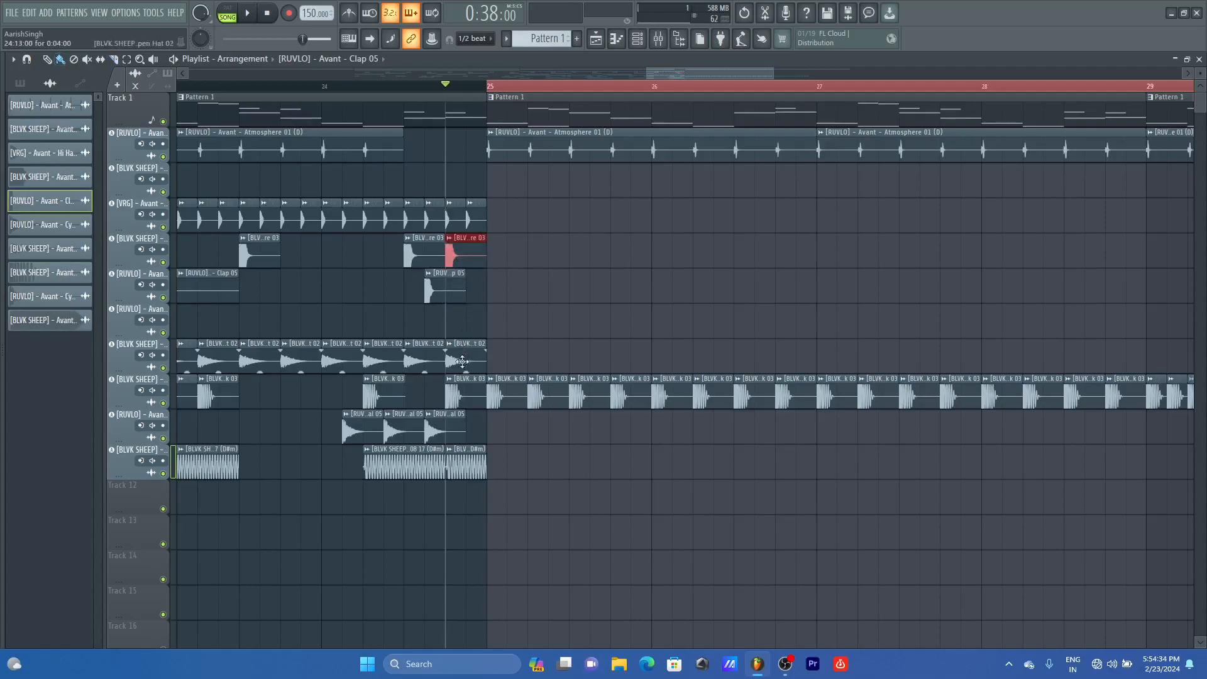
Step: Delete the kick and 808 at bar 24 step 13 and the Cymbal 05 at step 11, and trim the preceding cymbal to end at step 9
right_click(459, 384)
right_click(459, 464)
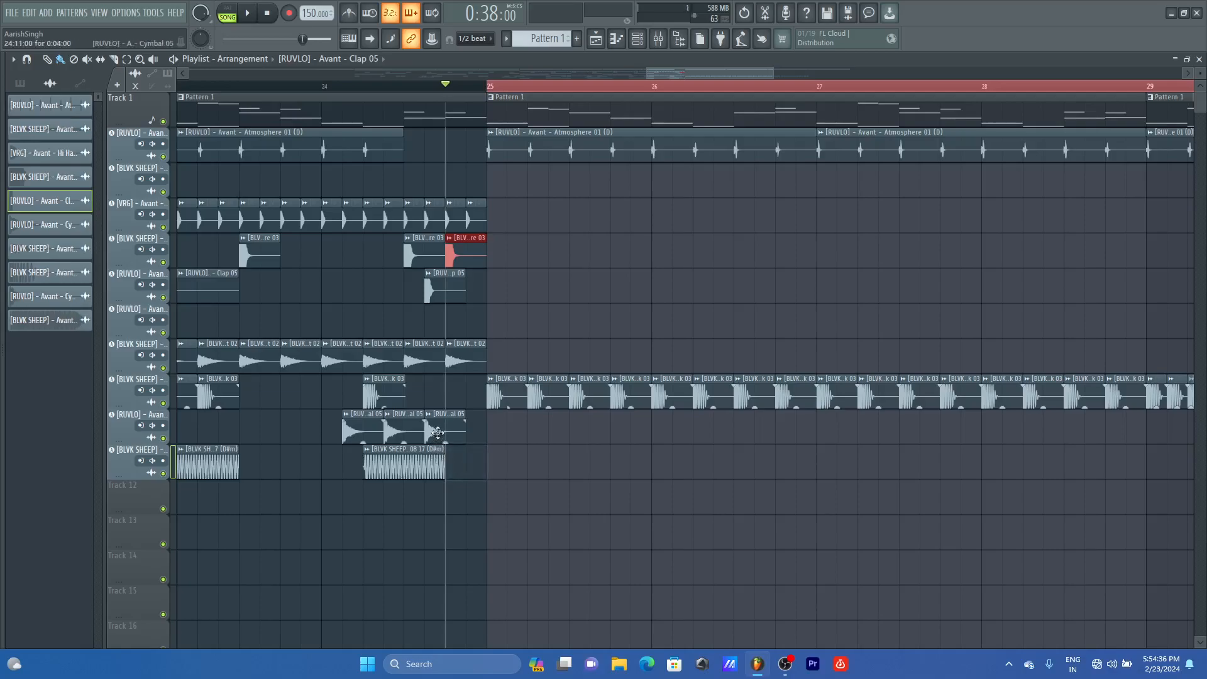
right_click(433, 428)
key(ctrl)
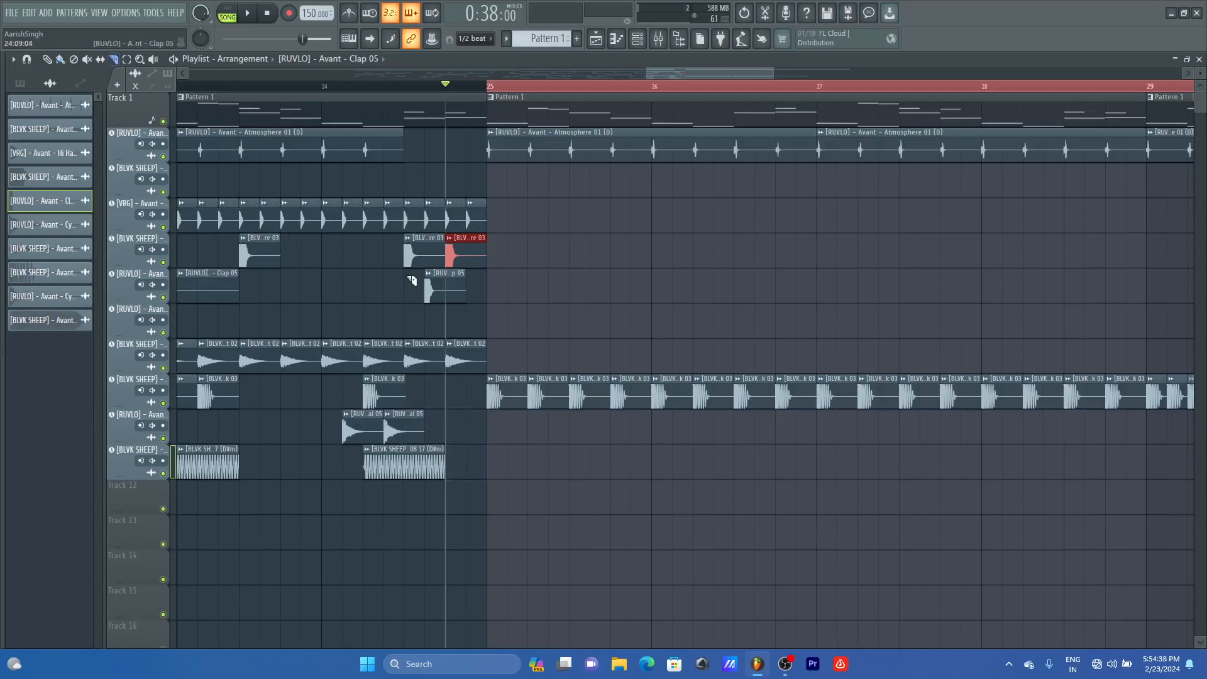
drag(409, 440, 409, 442)
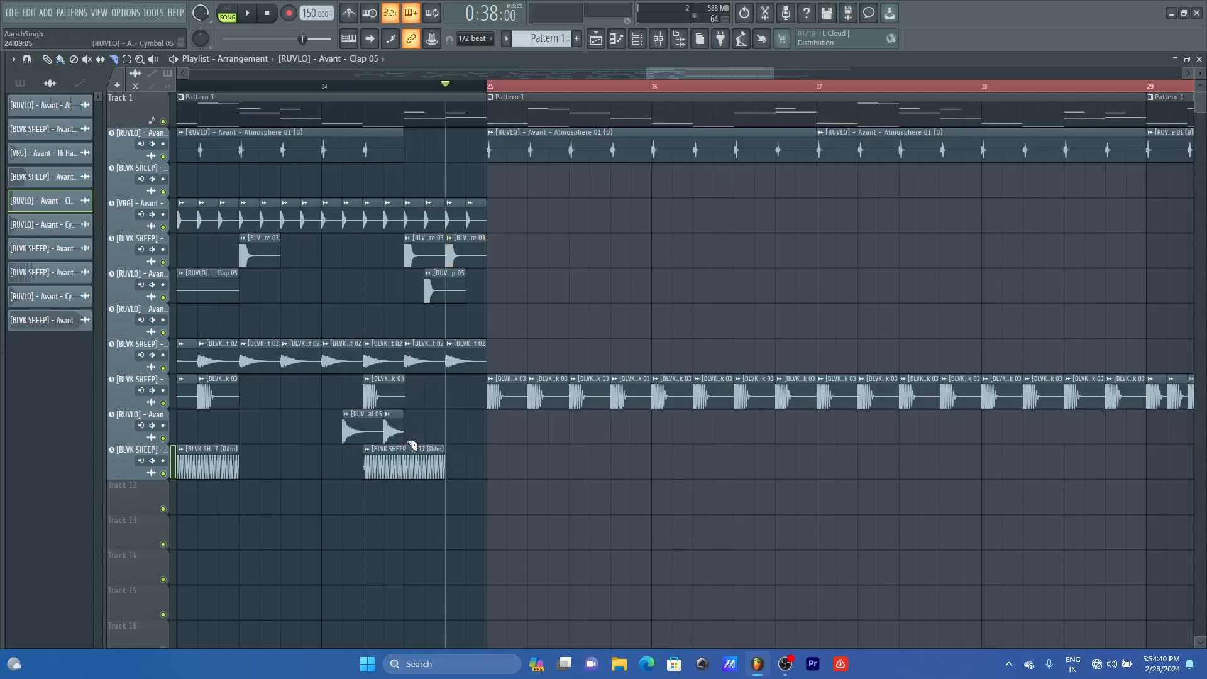
Step: Trim the 808 clip in bar 24 to end at step 9 and play the transition into bar 25
right_click(418, 478)
click(404, 84)
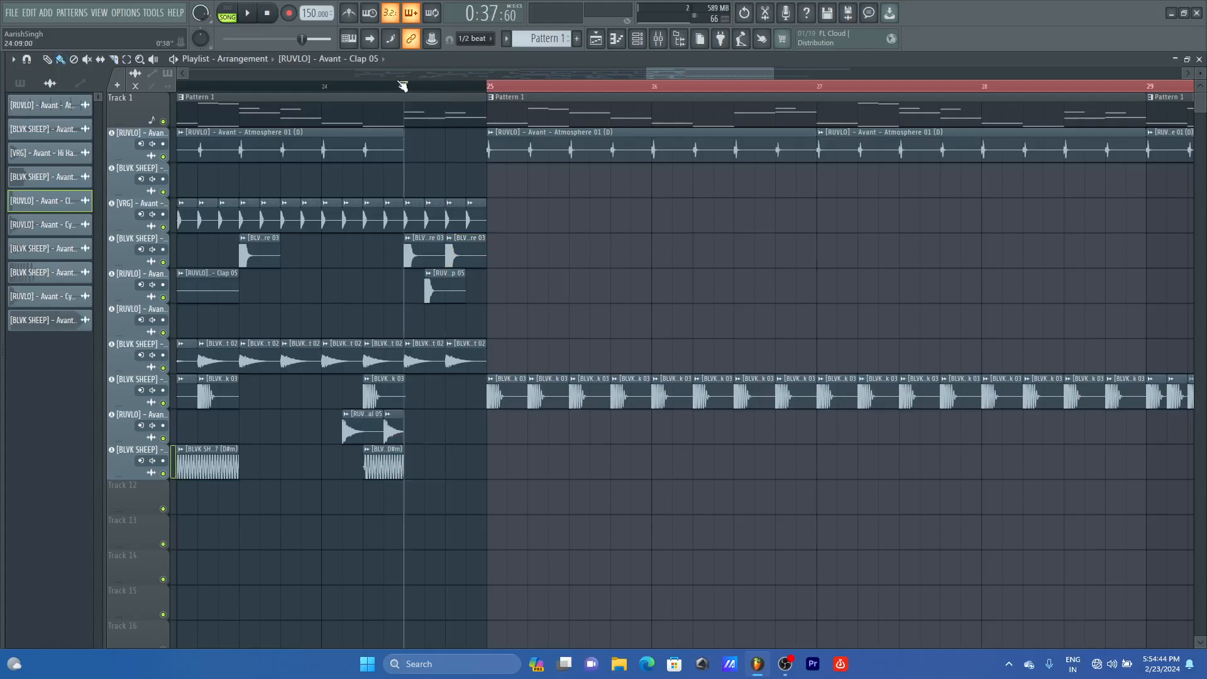
key(space)
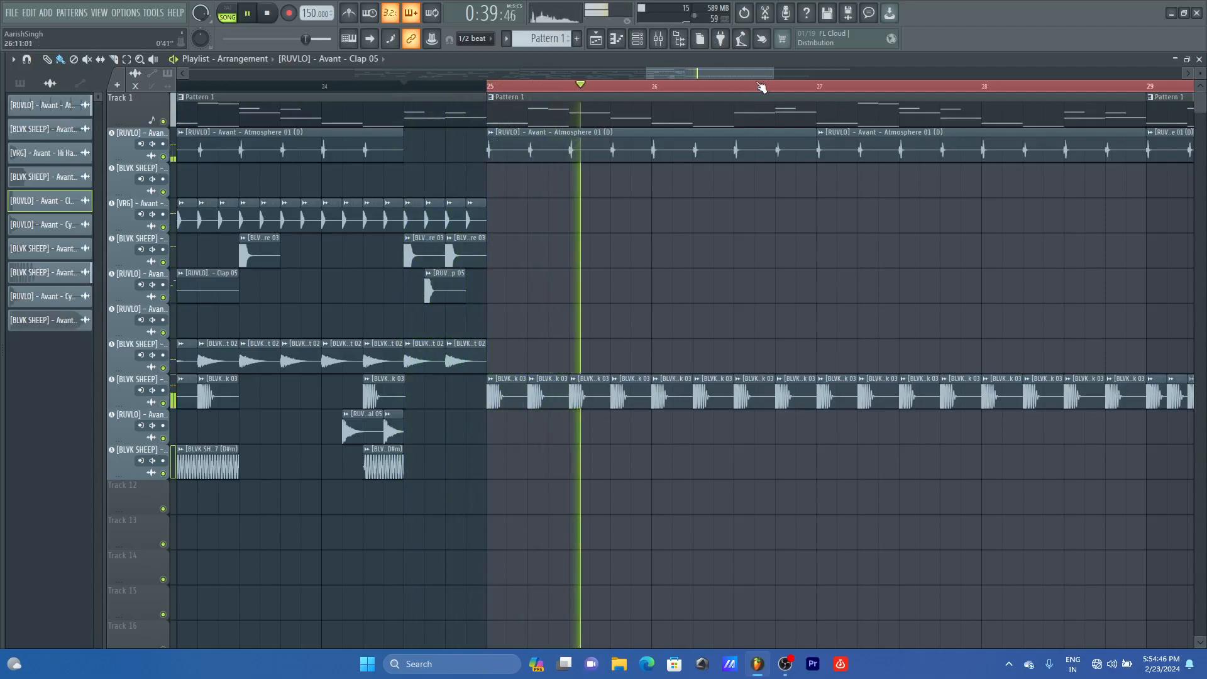
key(space)
Step: Find the Downlifters folder in the Hybrid Trap Trilogy FX samples and audition several VRG downlifters
scroll(231, 217, down, 1)
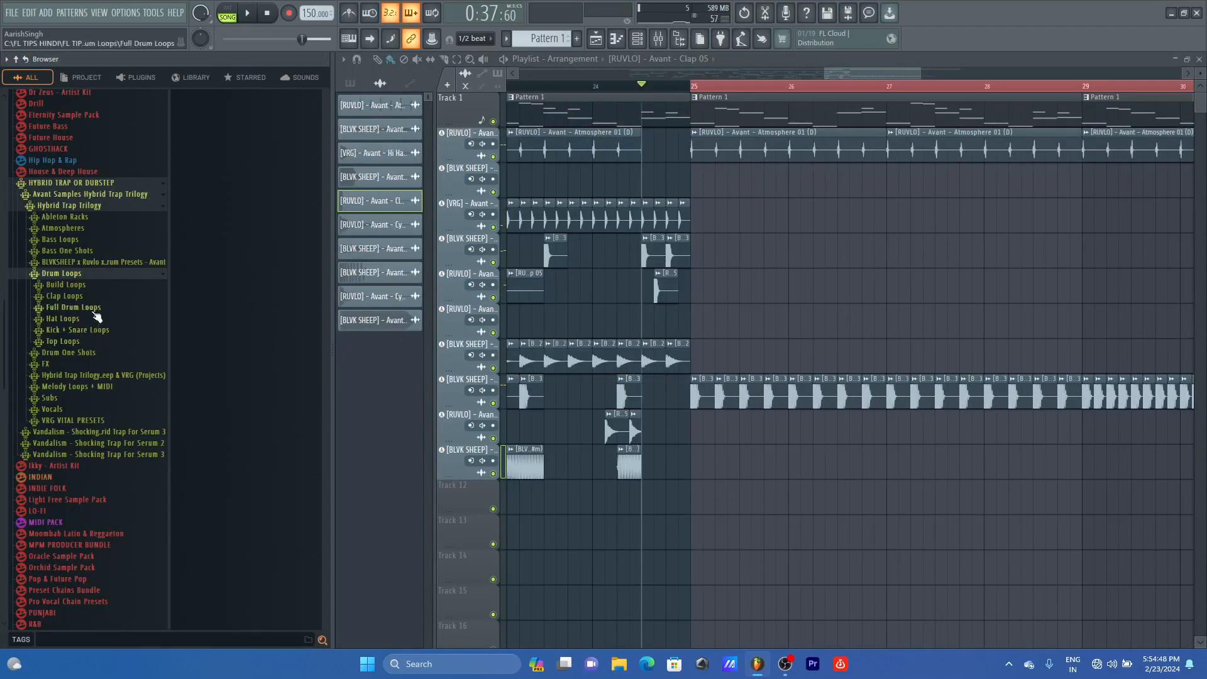
scroll(796, 120, down, 2)
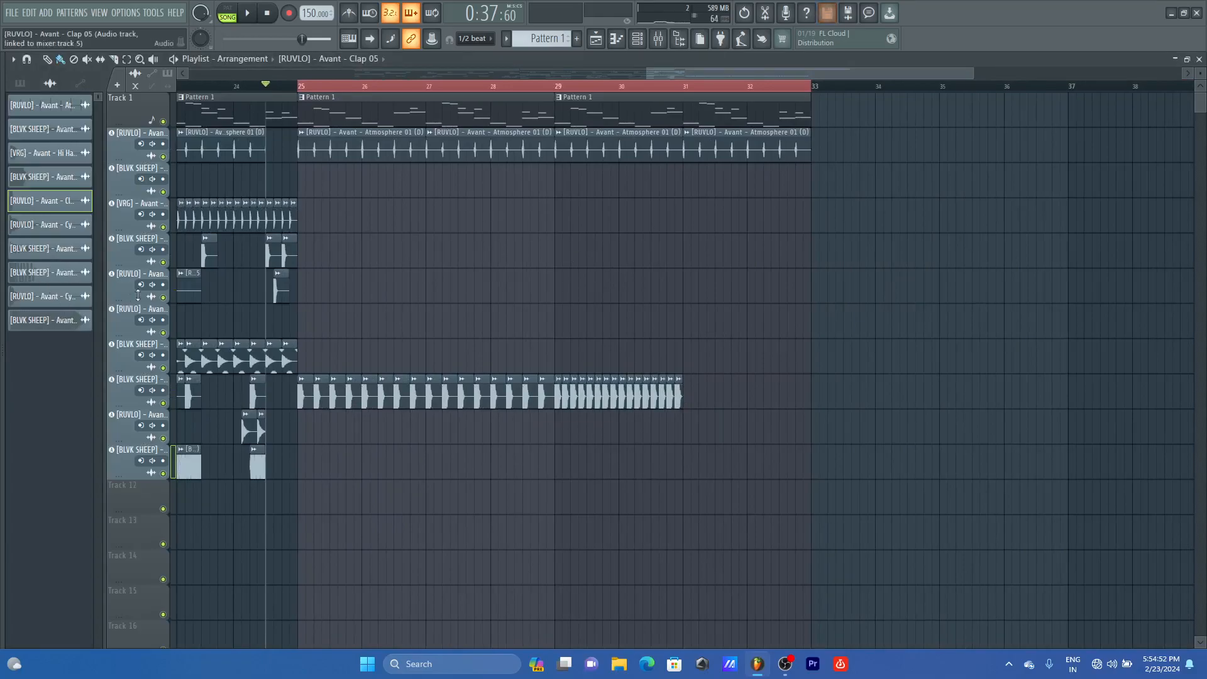
mouse_move(100, 329)
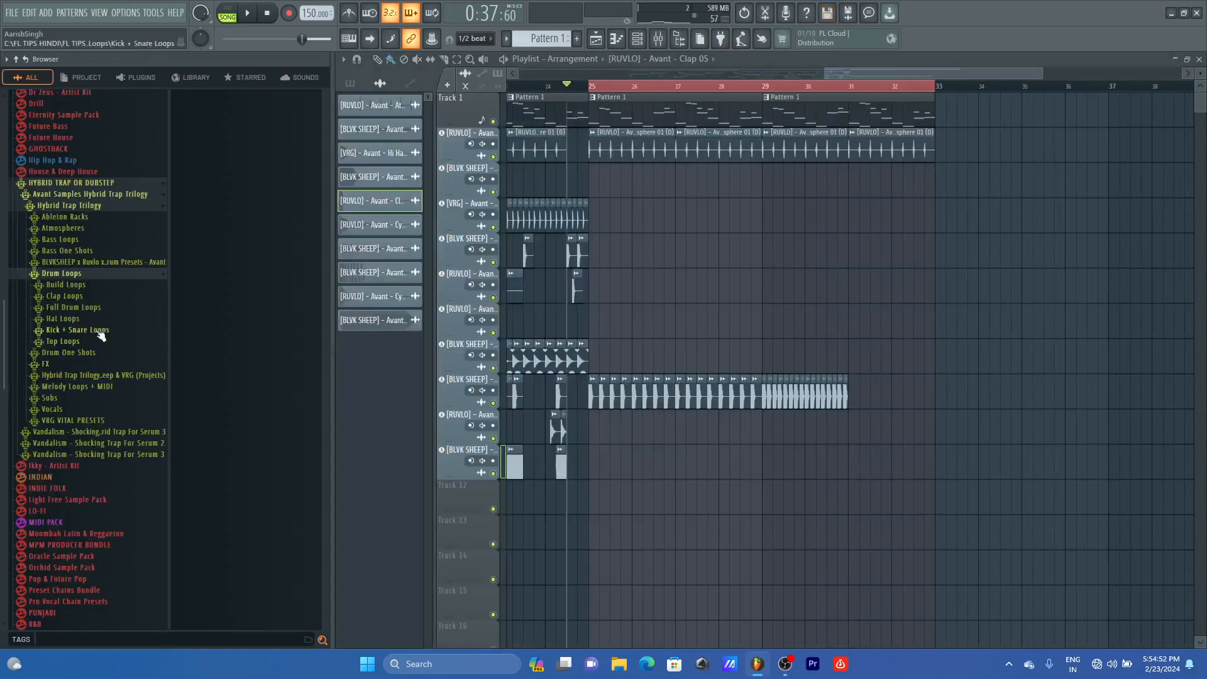
click(46, 364)
click(88, 323)
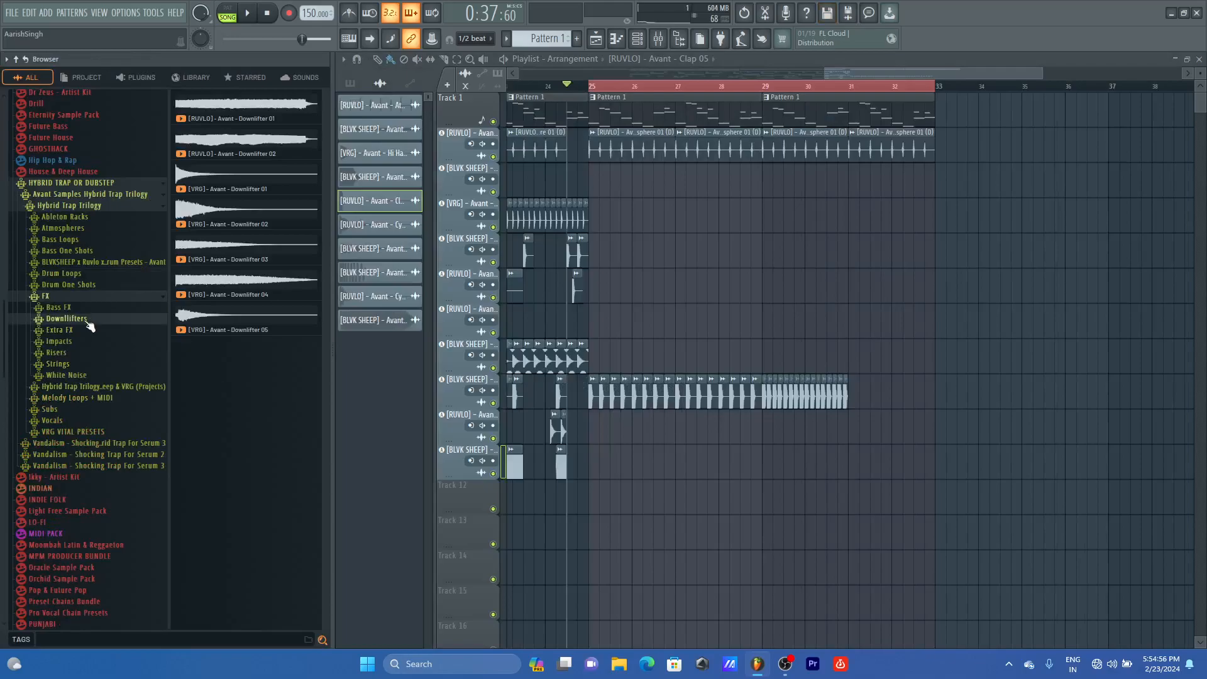
drag(223, 254, 104, 244)
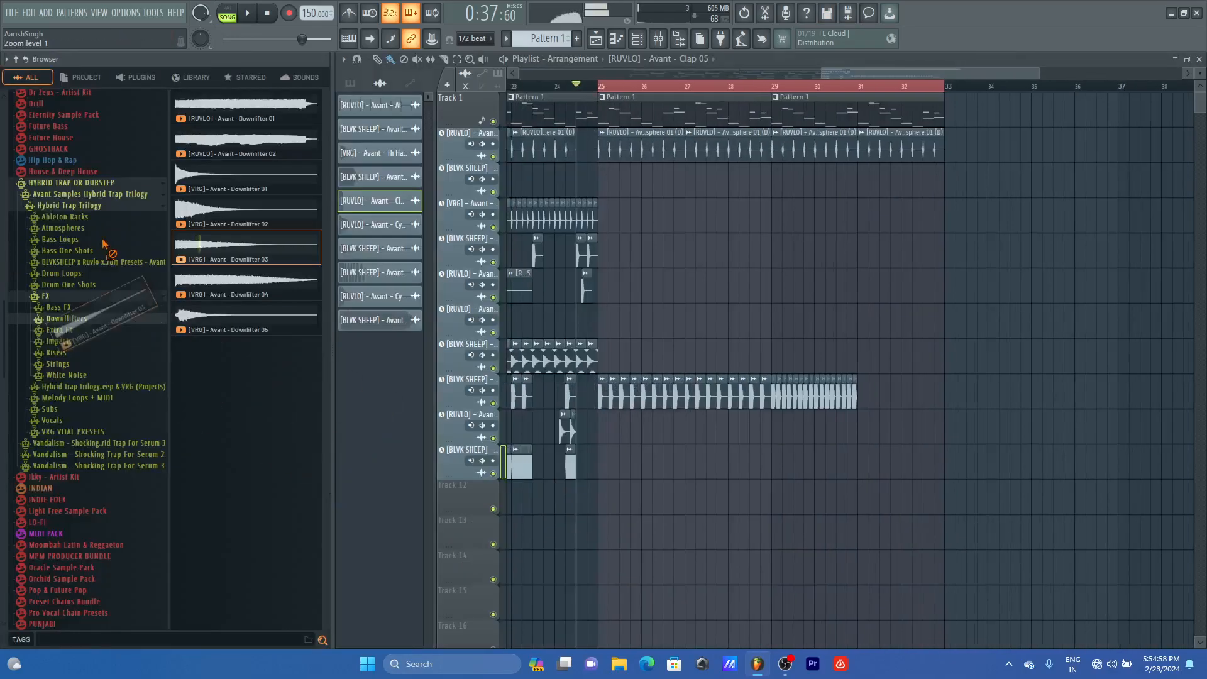
click(225, 183)
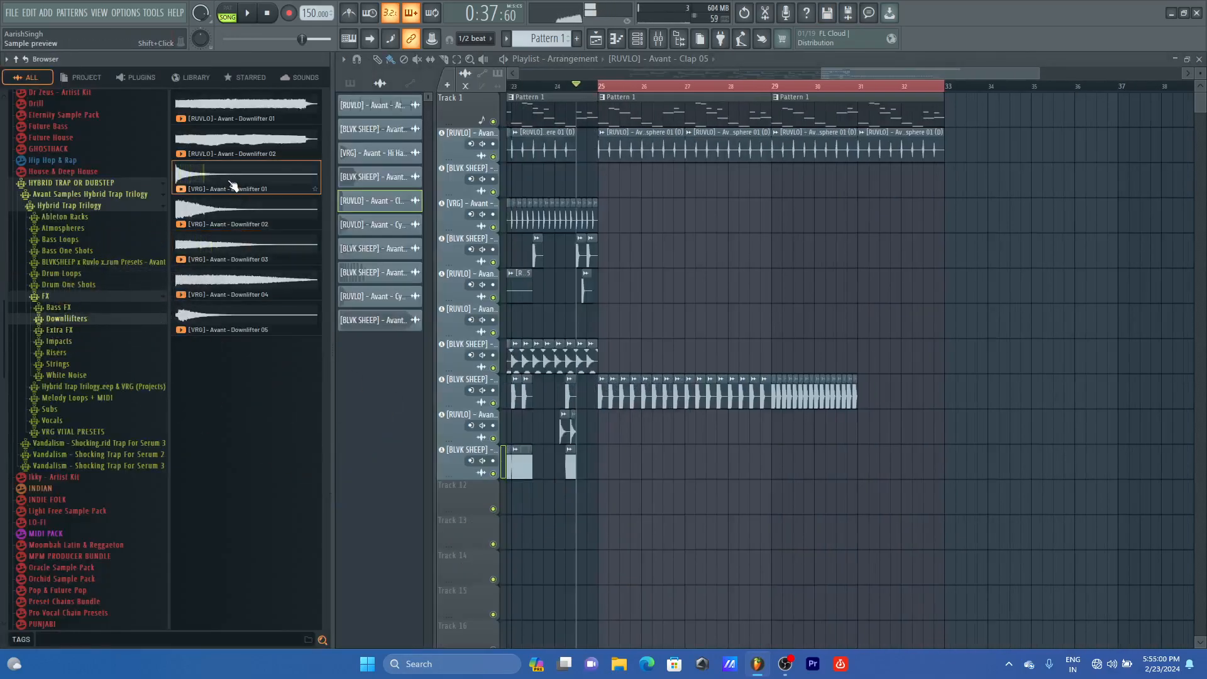
click(218, 255)
click(214, 281)
click(216, 313)
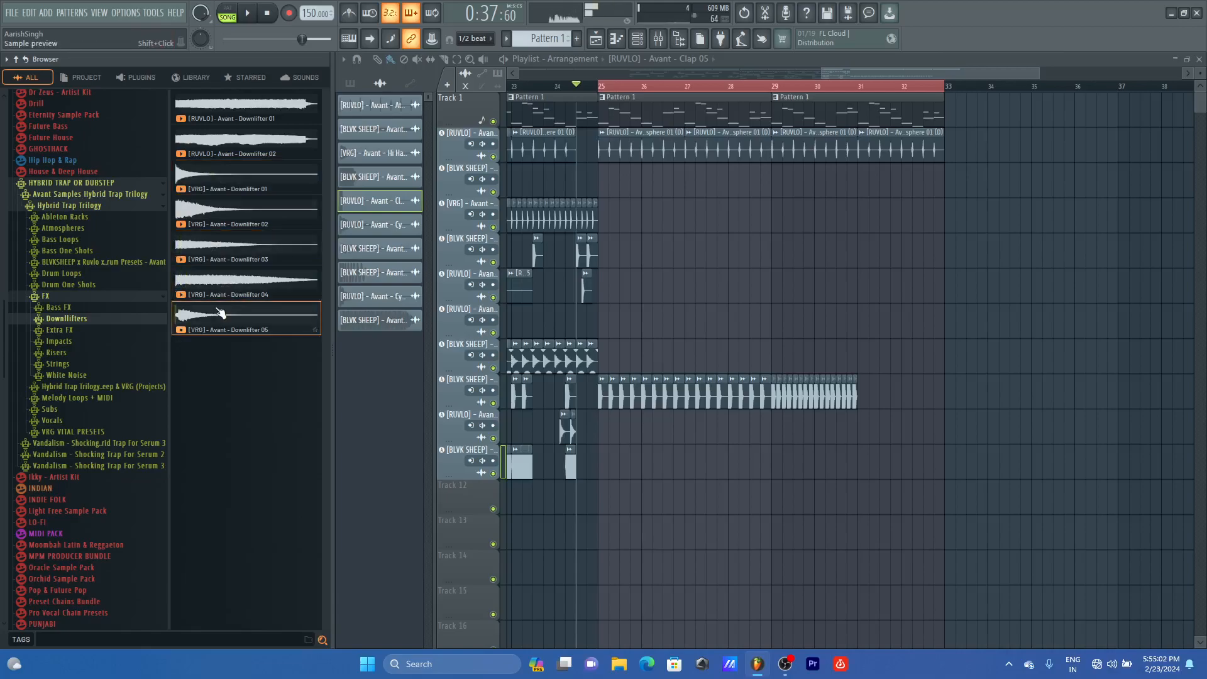
Step: Add the [VRG] Avant Downlifter 01 sample as an audio track on track 12, starting at bar 25
click(208, 104)
drag(205, 182, 175, 497)
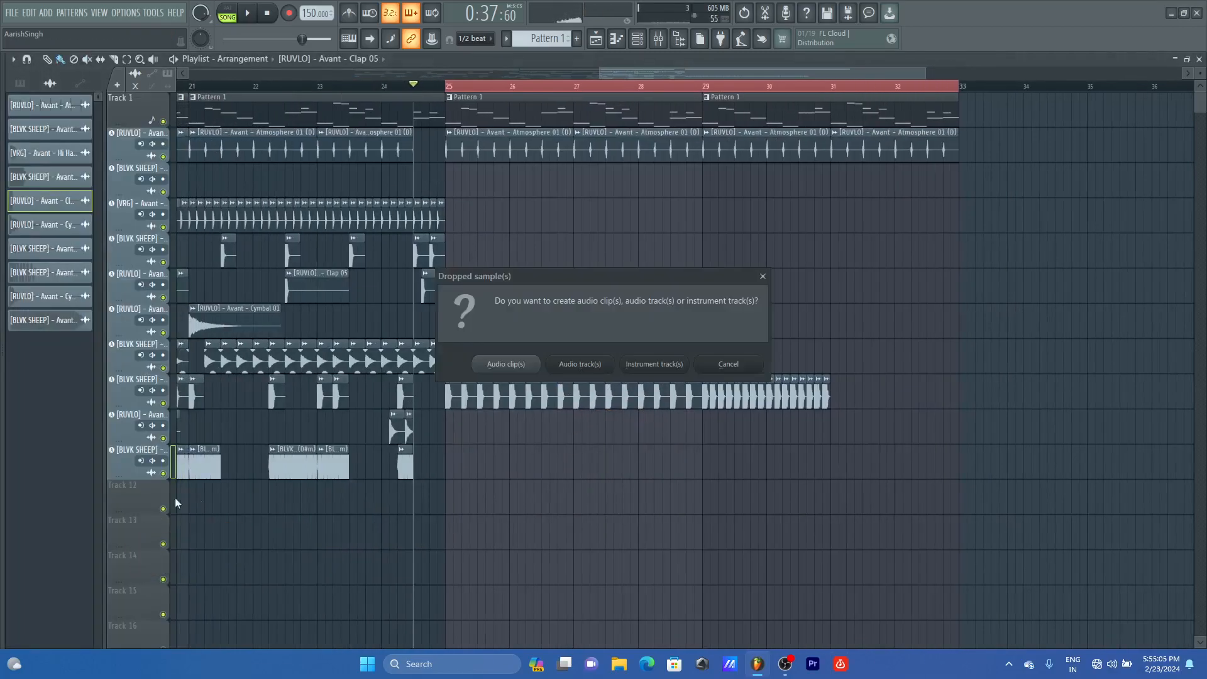
click(579, 364)
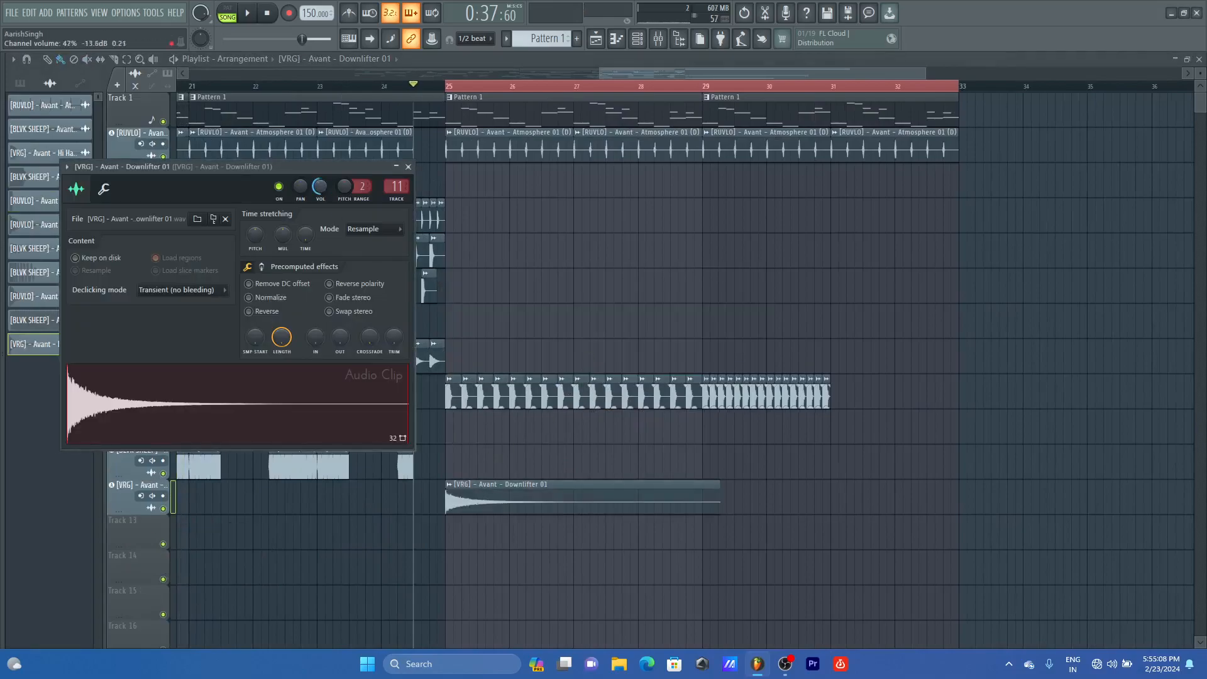
Step: Copy the bars 17–25 clips on the hi-hat through D#m sample tracks to bar 33, and repeat them at bar 41
click(409, 167)
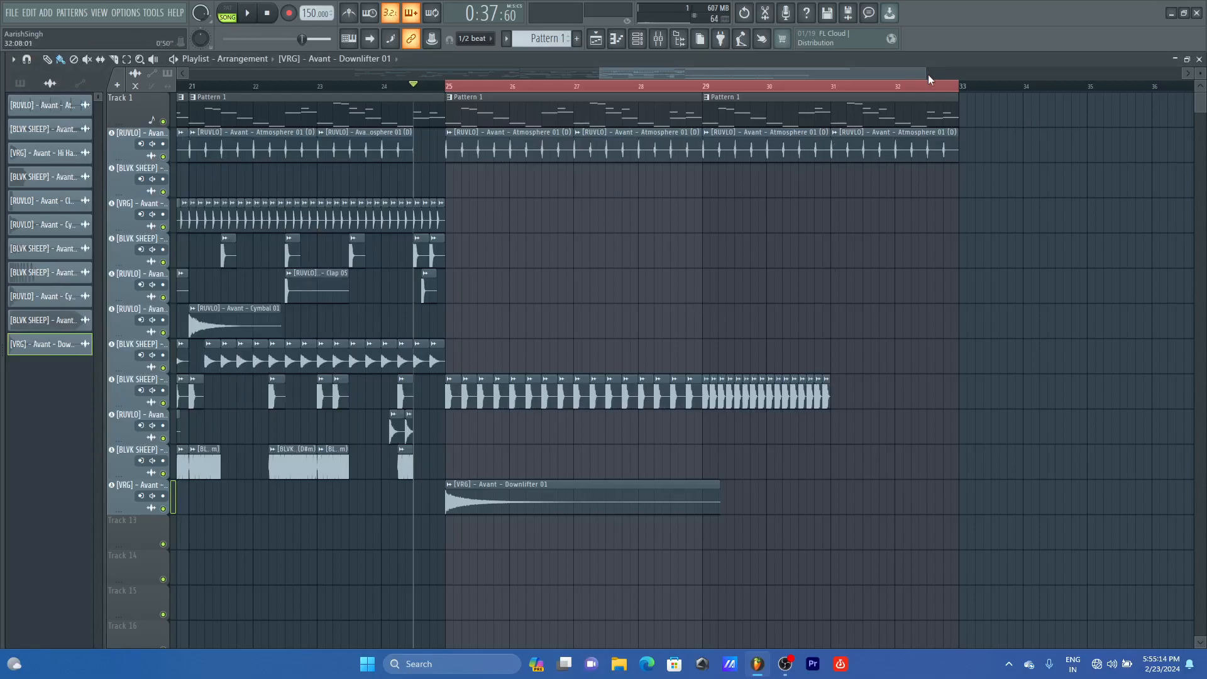
drag(926, 74, 964, 74)
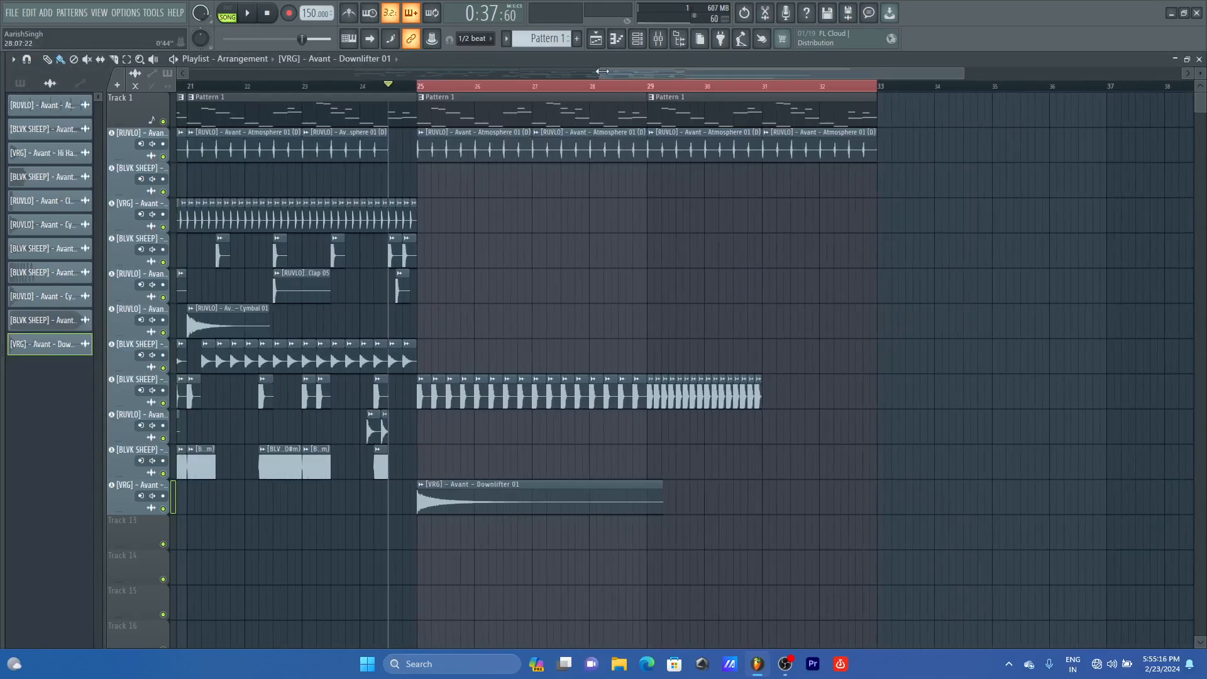
drag(602, 71, 408, 76)
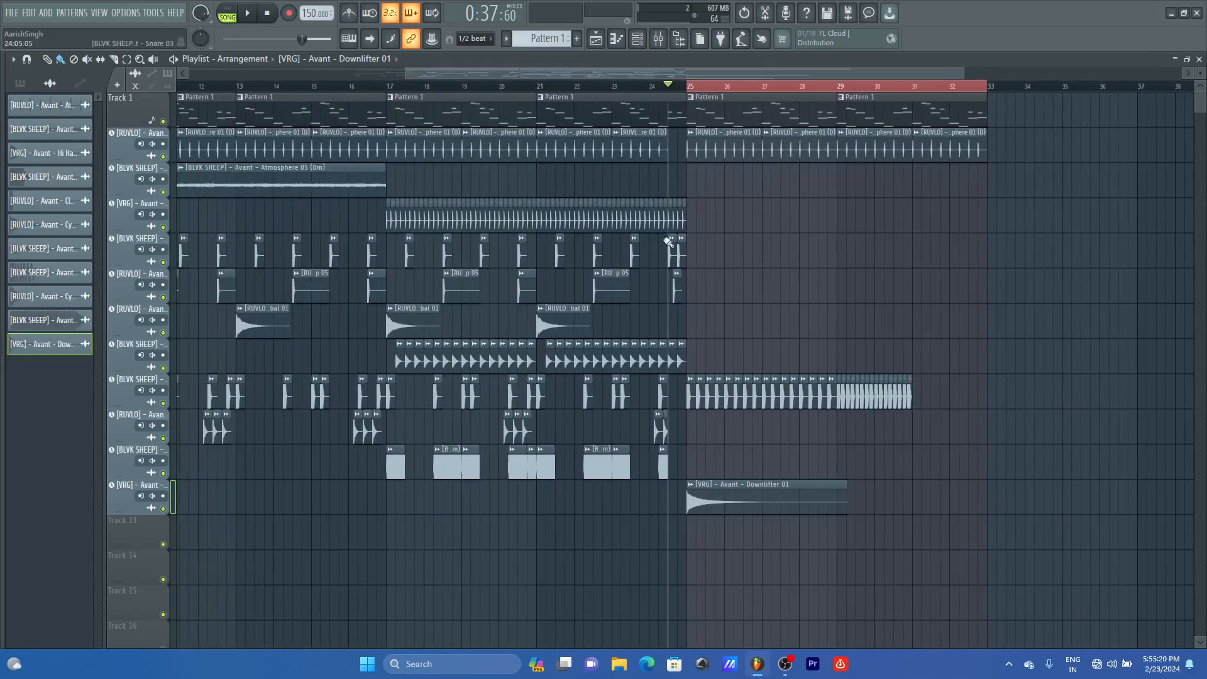
drag(728, 200, 391, 454)
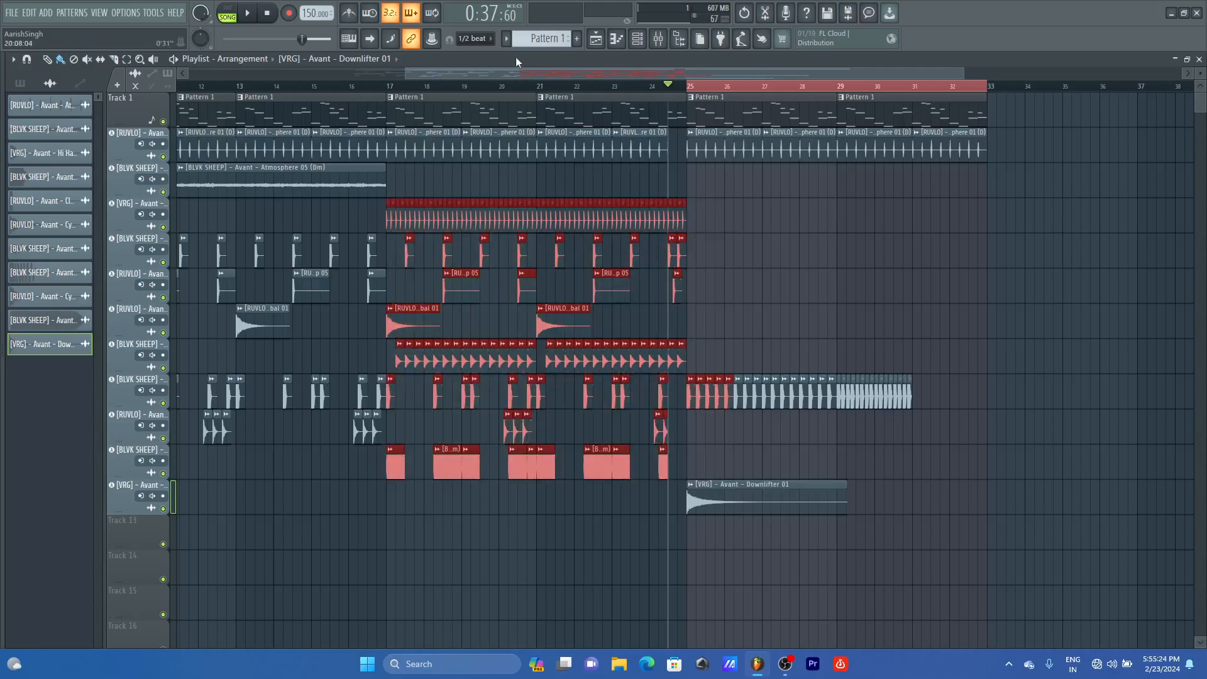
scroll(437, 95, up, 2)
drag(853, 200, 366, 259)
drag(851, 269, 406, 339)
drag(864, 338, 374, 373)
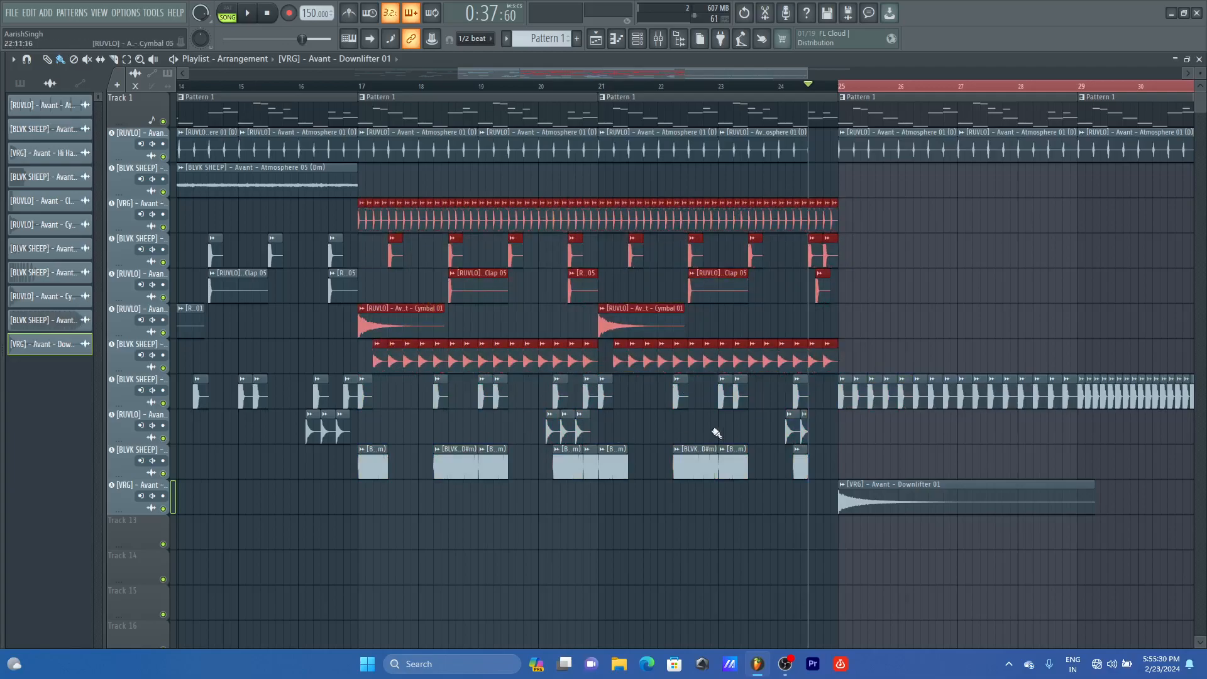
drag(835, 397, 374, 372)
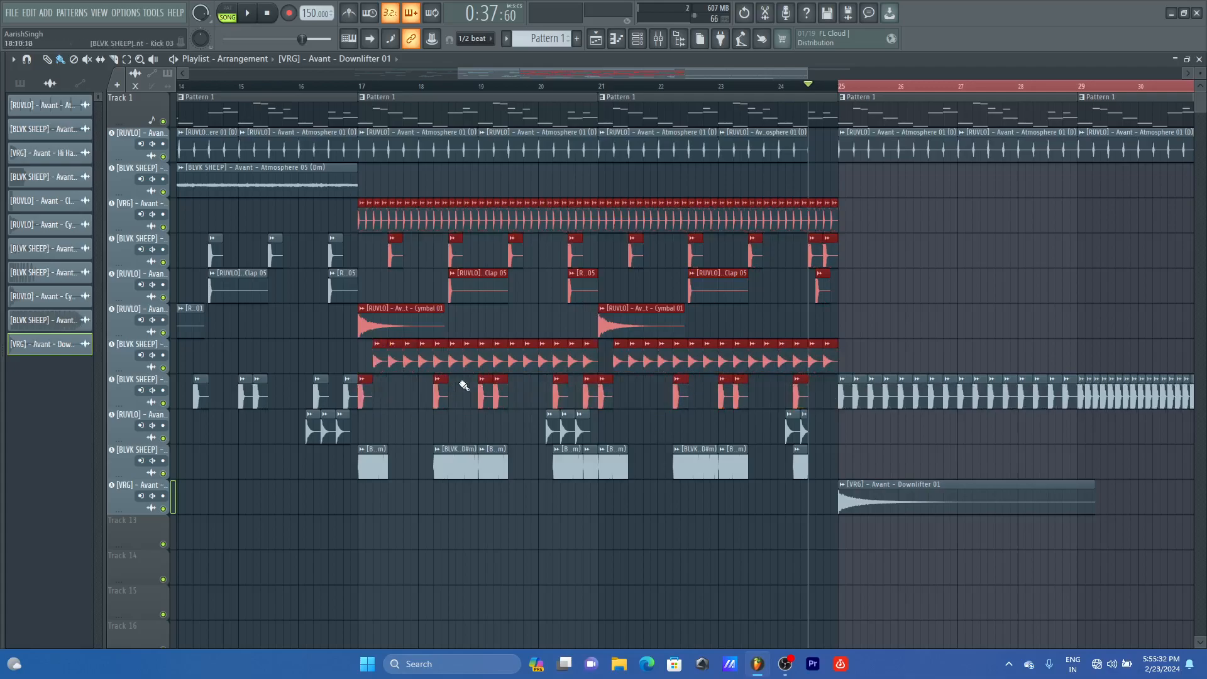
drag(843, 419, 1119, 463)
drag(790, 74, 990, 77)
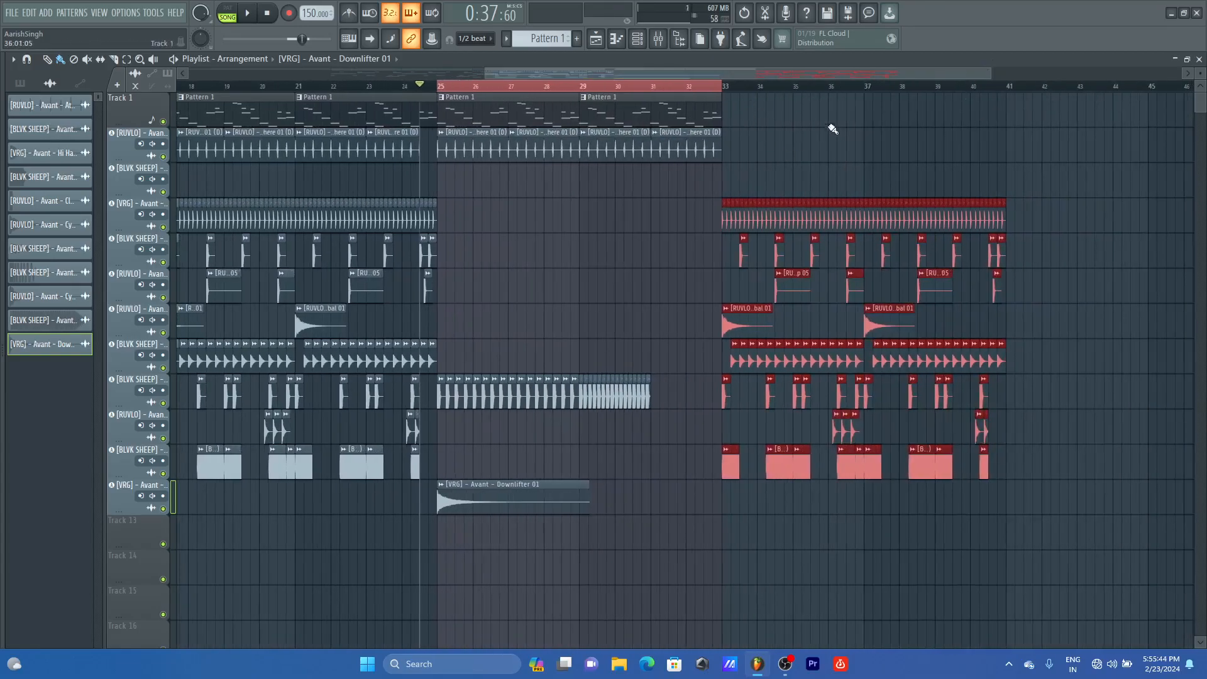
drag(1070, 214, 1015, 468)
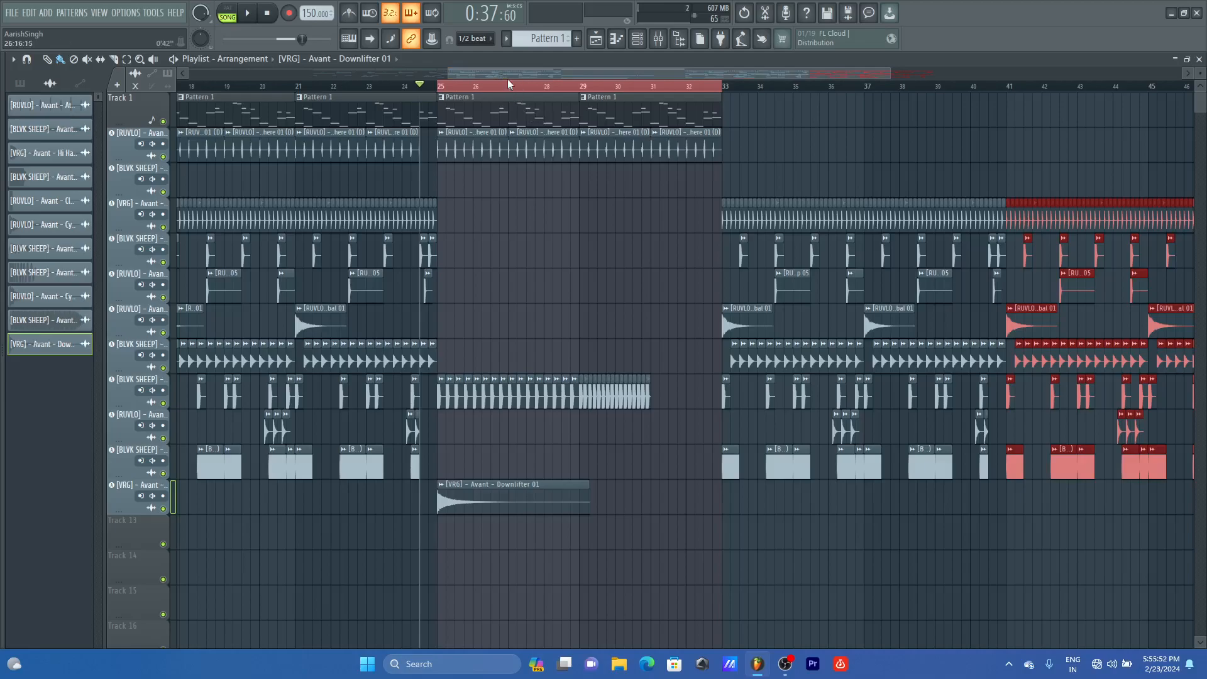
Step: Play back the transition into the section starting at bar 25
scroll(550, 121, left, 1)
scroll(699, 74, up, 4)
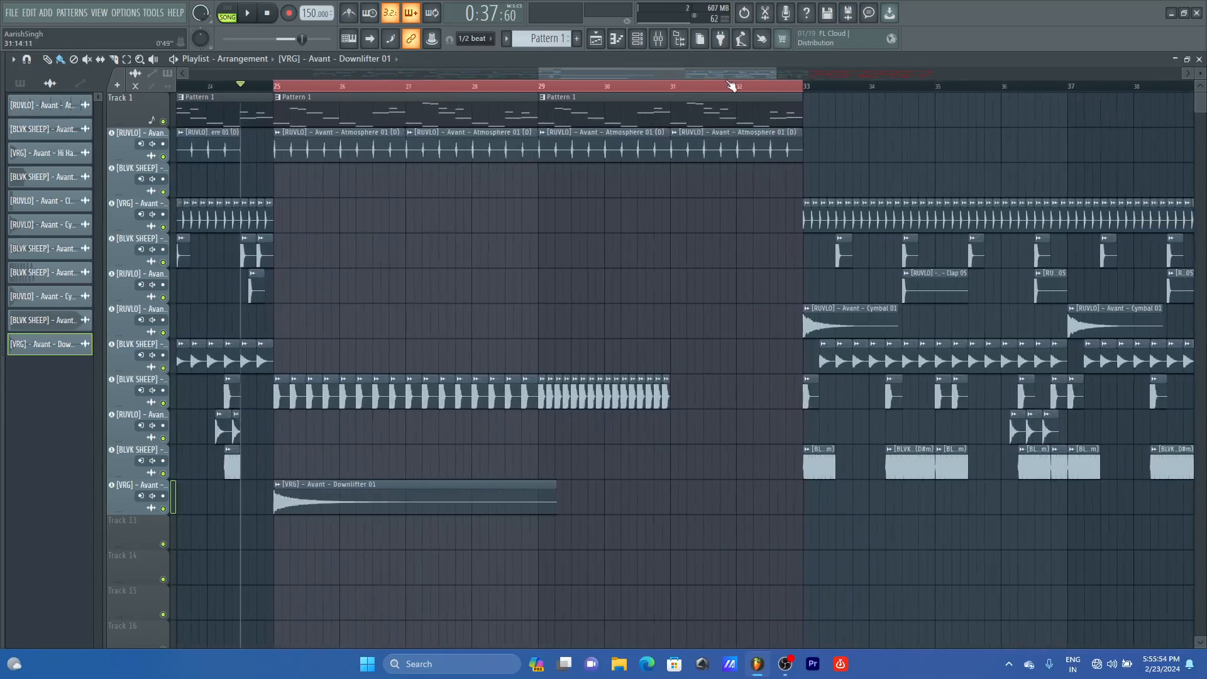
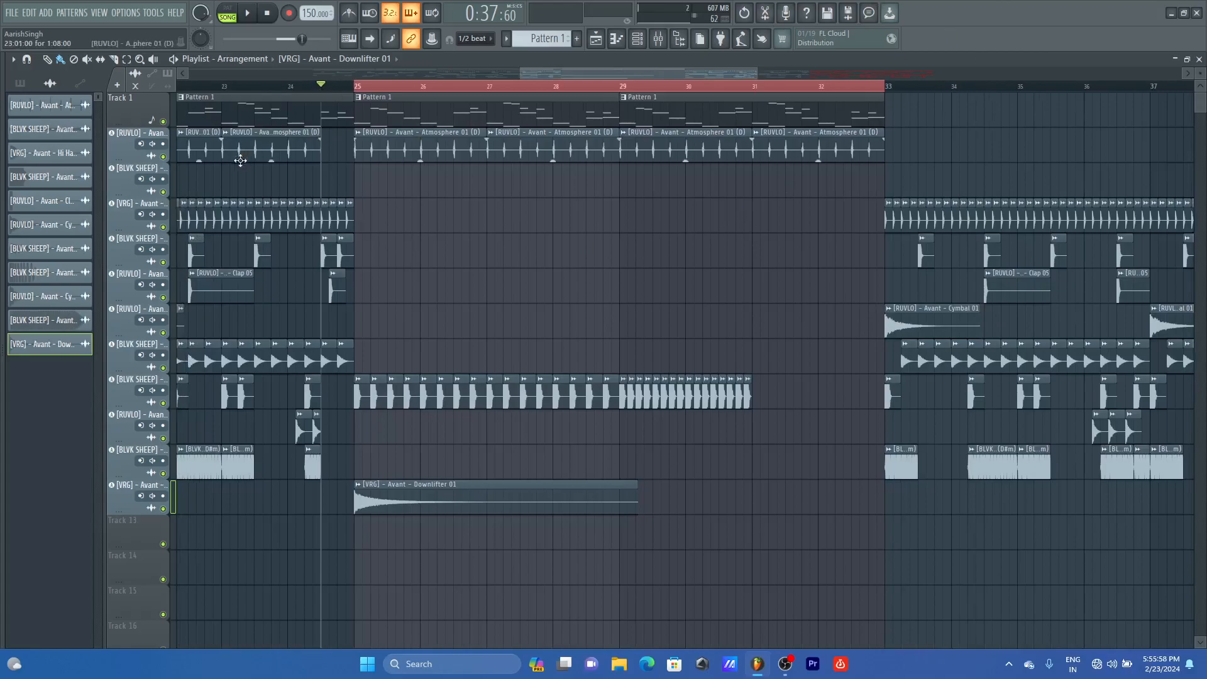
drag(566, 73, 548, 73)
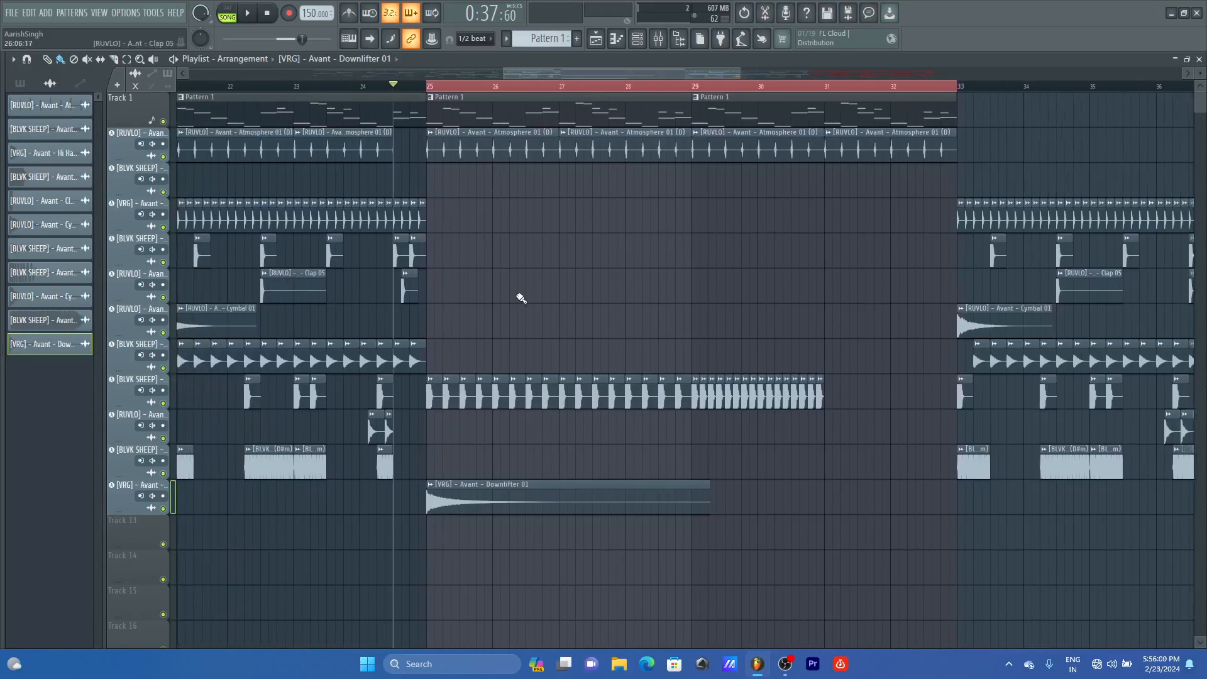
drag(739, 74, 761, 75)
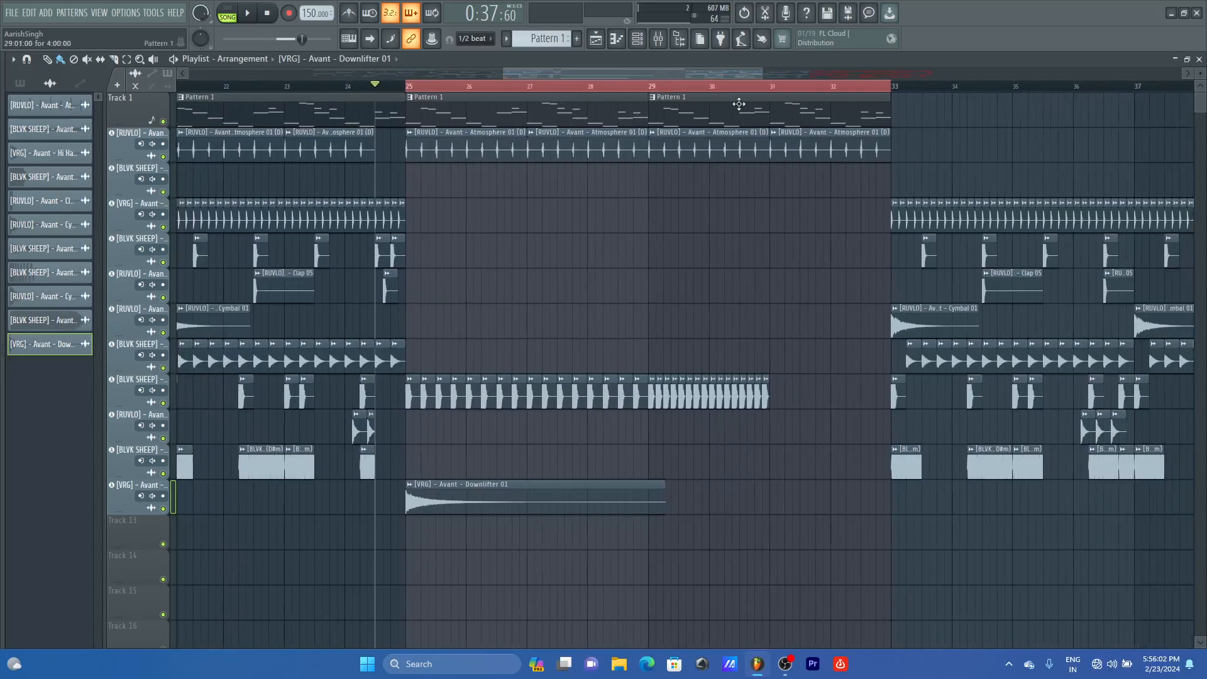
key(space)
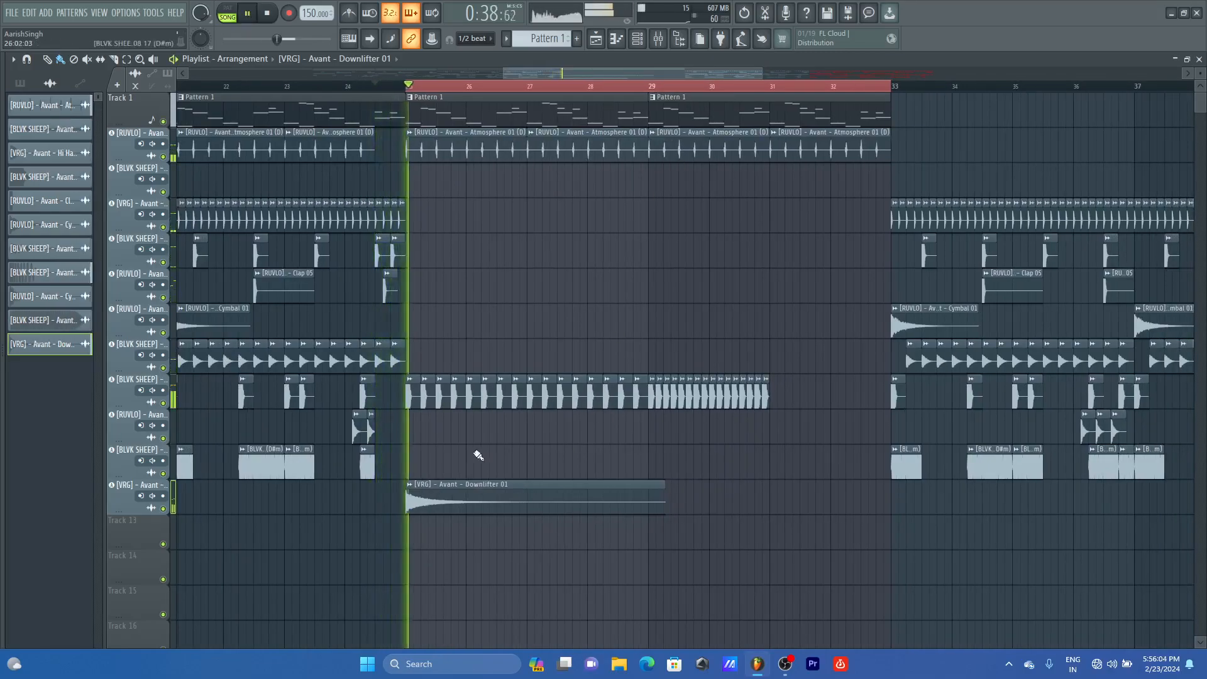
key(space)
Step: Add the BLVK SHEEP Avant Impact 04 sample from the Impacts folder at bar 25, on a new track below the downlifter
key(alt+F8)
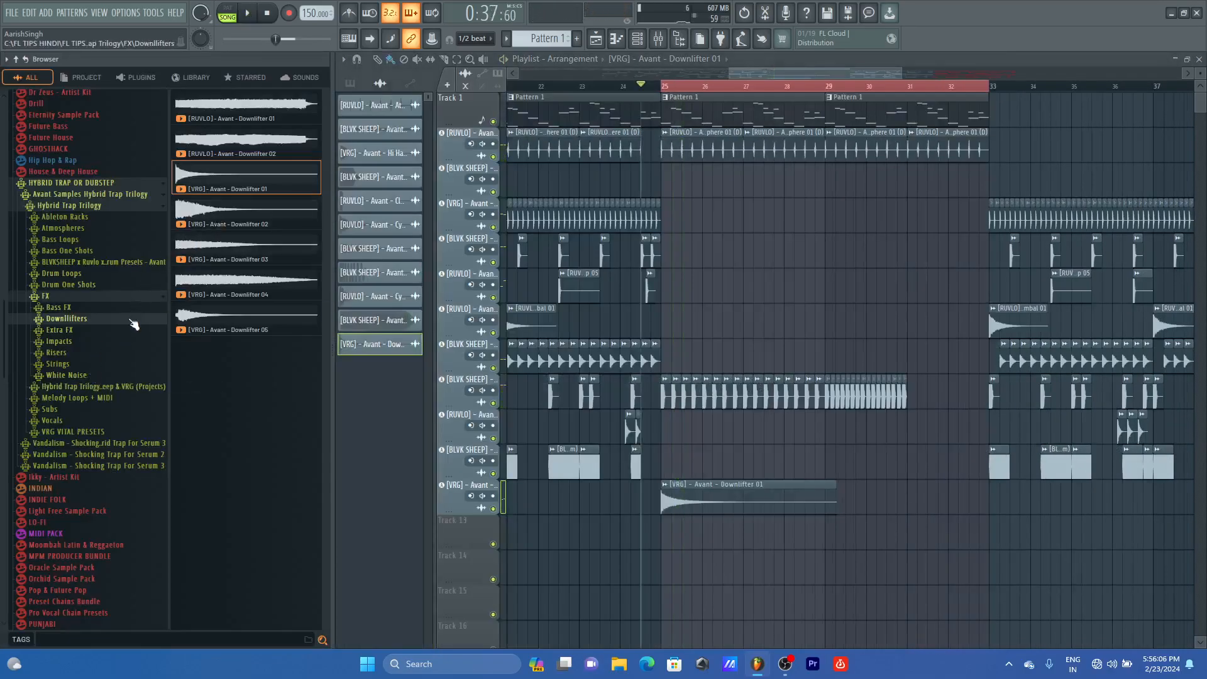
click(74, 341)
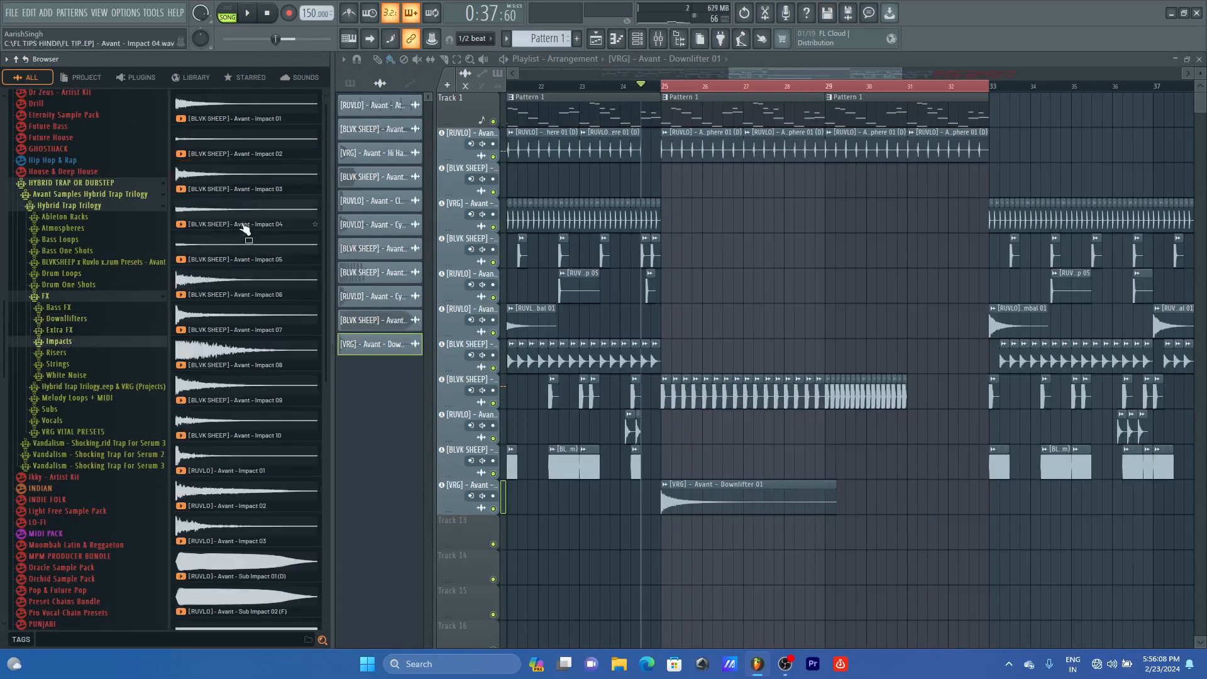
click(194, 227)
drag(195, 227, 150, 541)
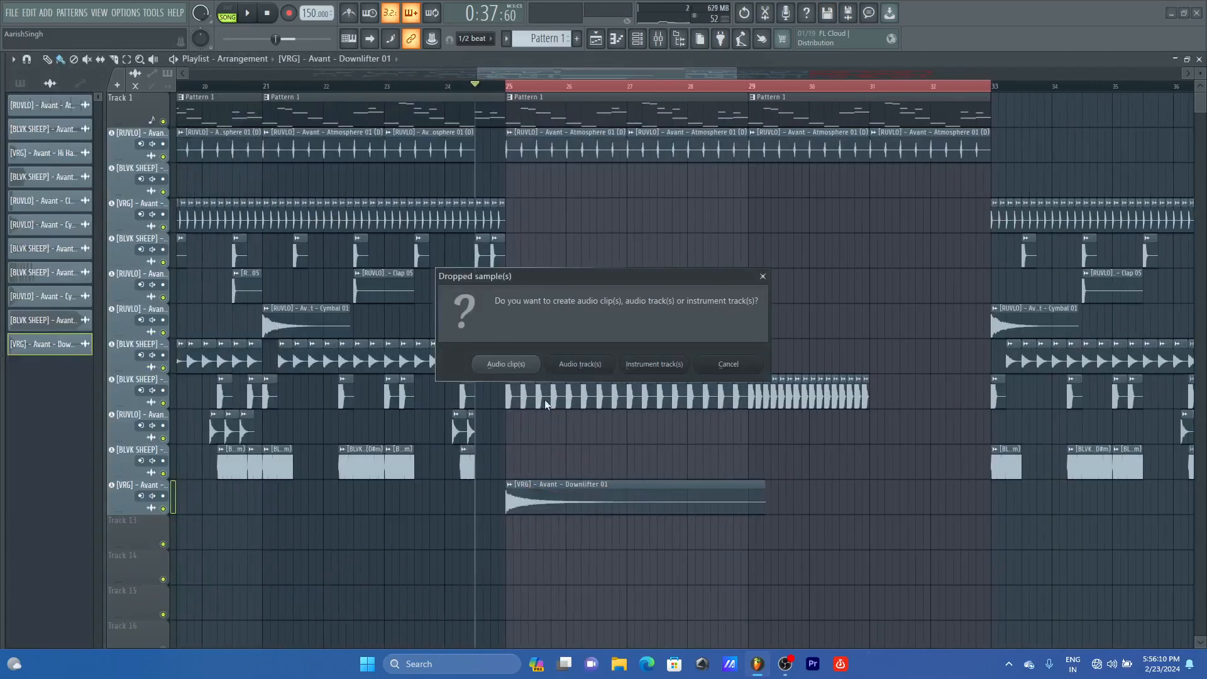
key(Return)
Step: Lower the Impact 04 channel volume to about 31% and check it in playback
double_click(543, 530)
drag(336, 203, 337, 234)
key(space)
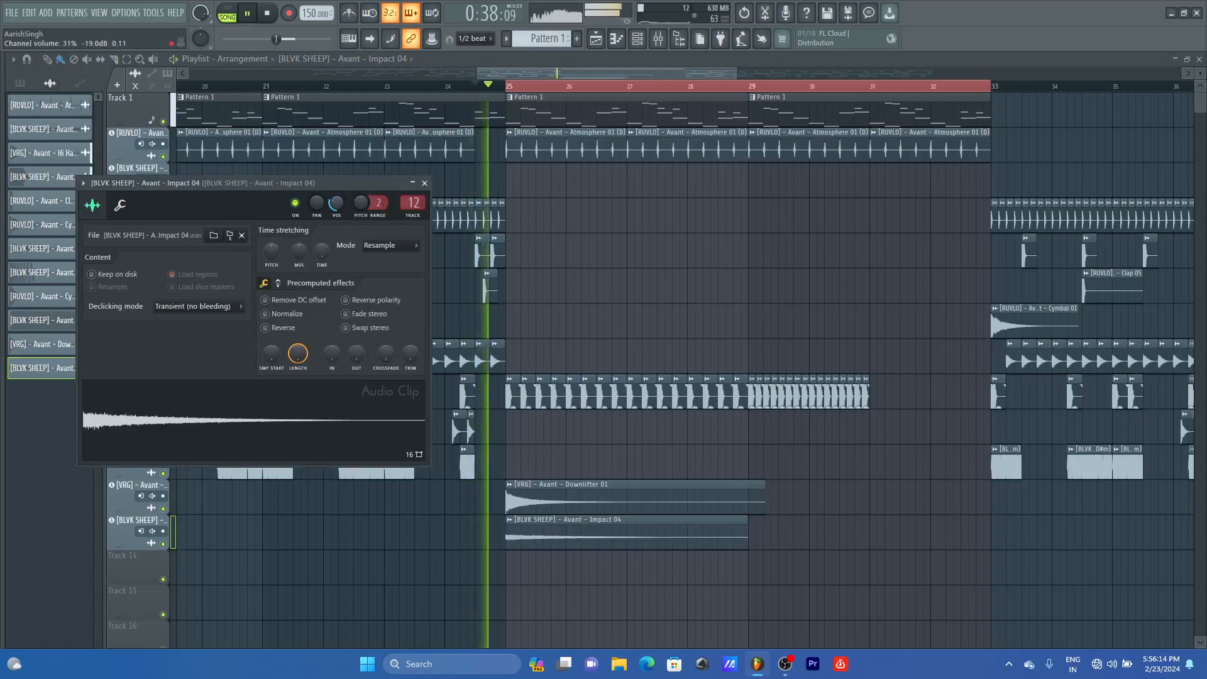
click(425, 183)
key(space)
Step: Add the BLVK SHEEP Avant Riser 03 sample from the Risers folder at bar 25, on a new track below the impact
mouse_move(2, 347)
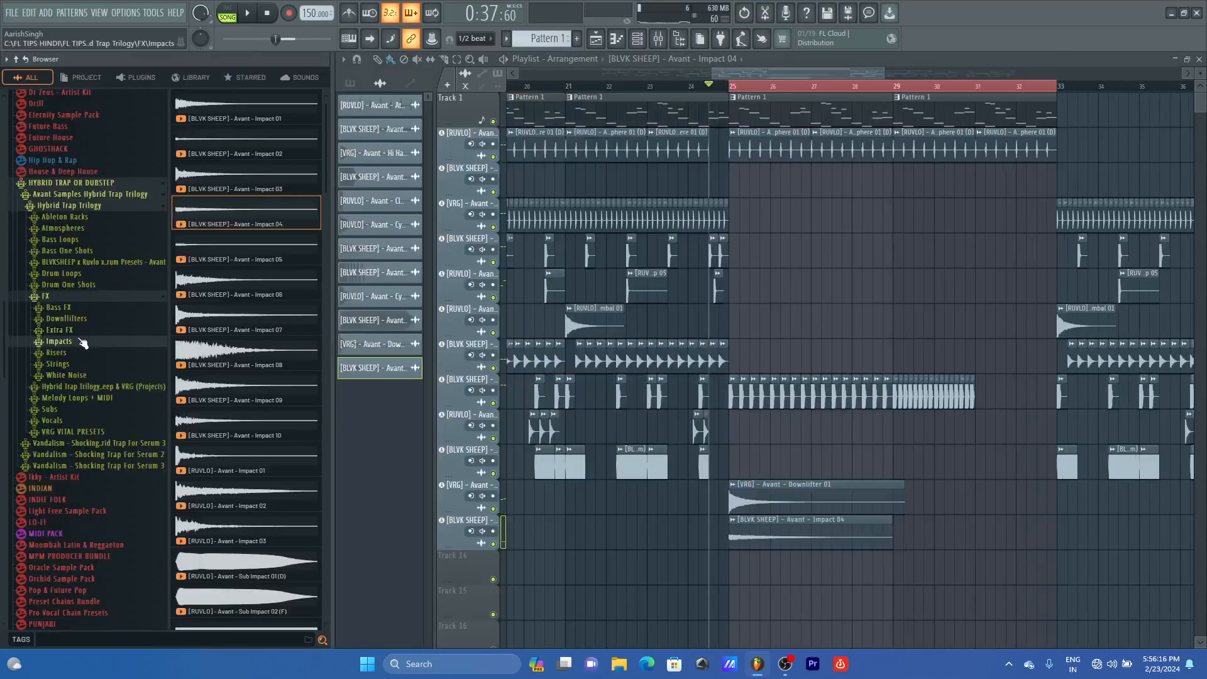
click(68, 353)
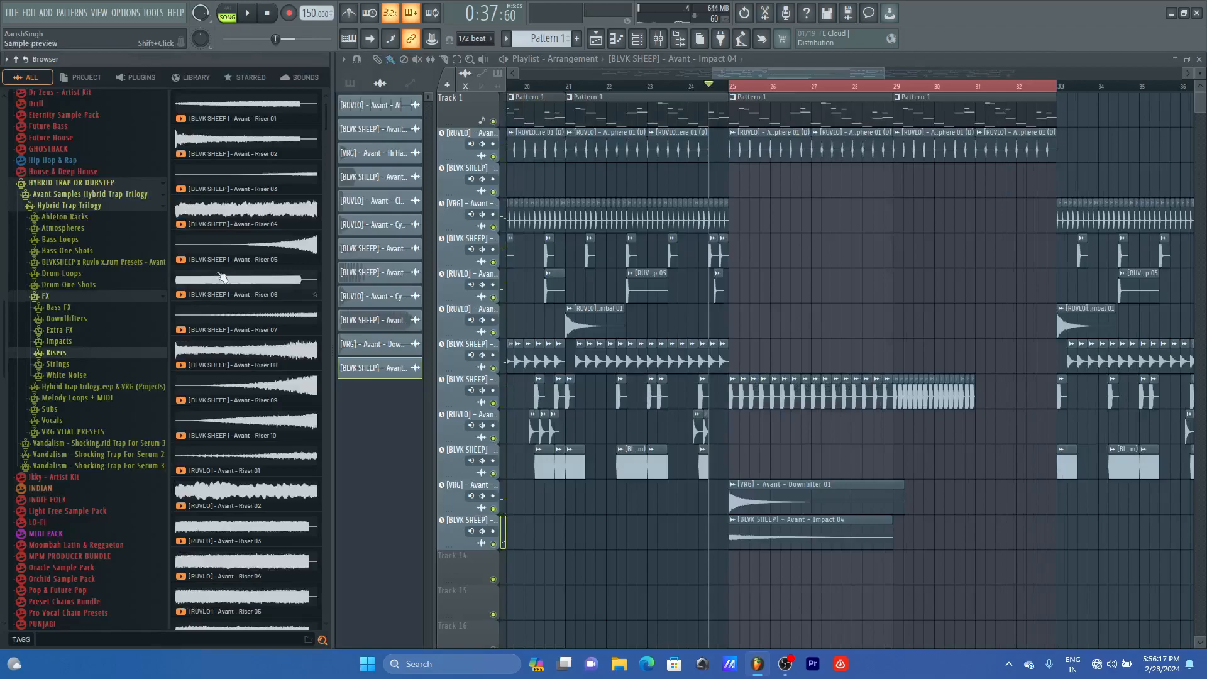
click(237, 112)
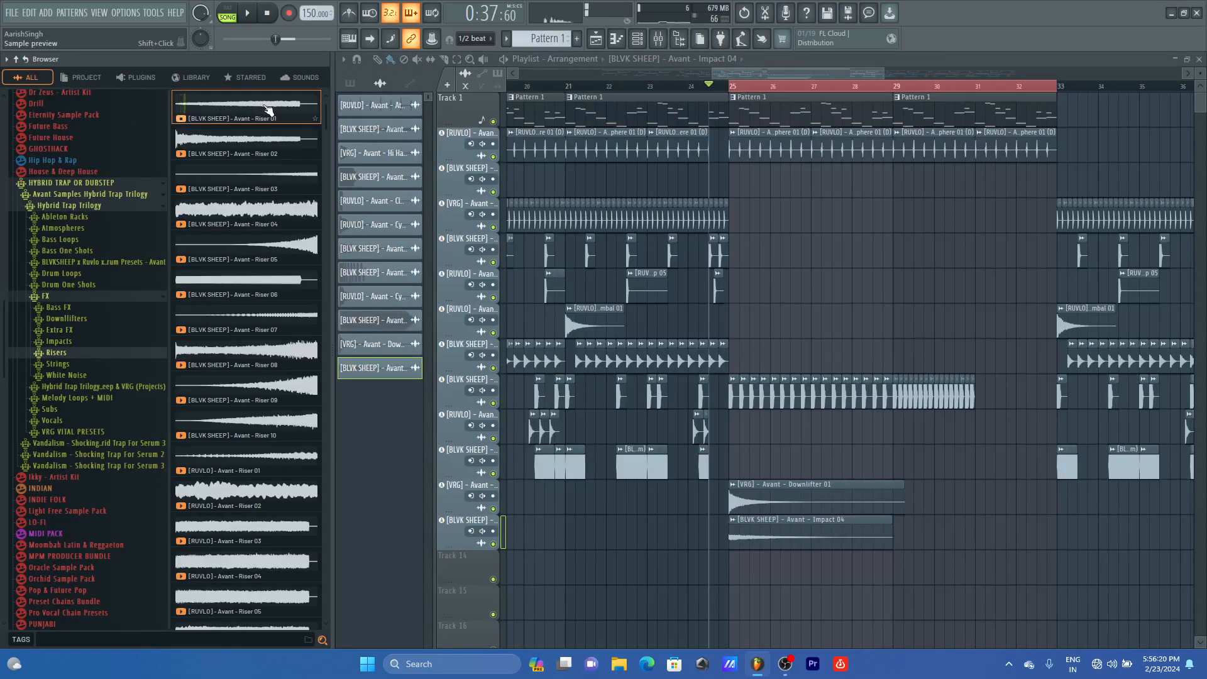
click(263, 182)
drag(263, 181, 137, 573)
click(593, 365)
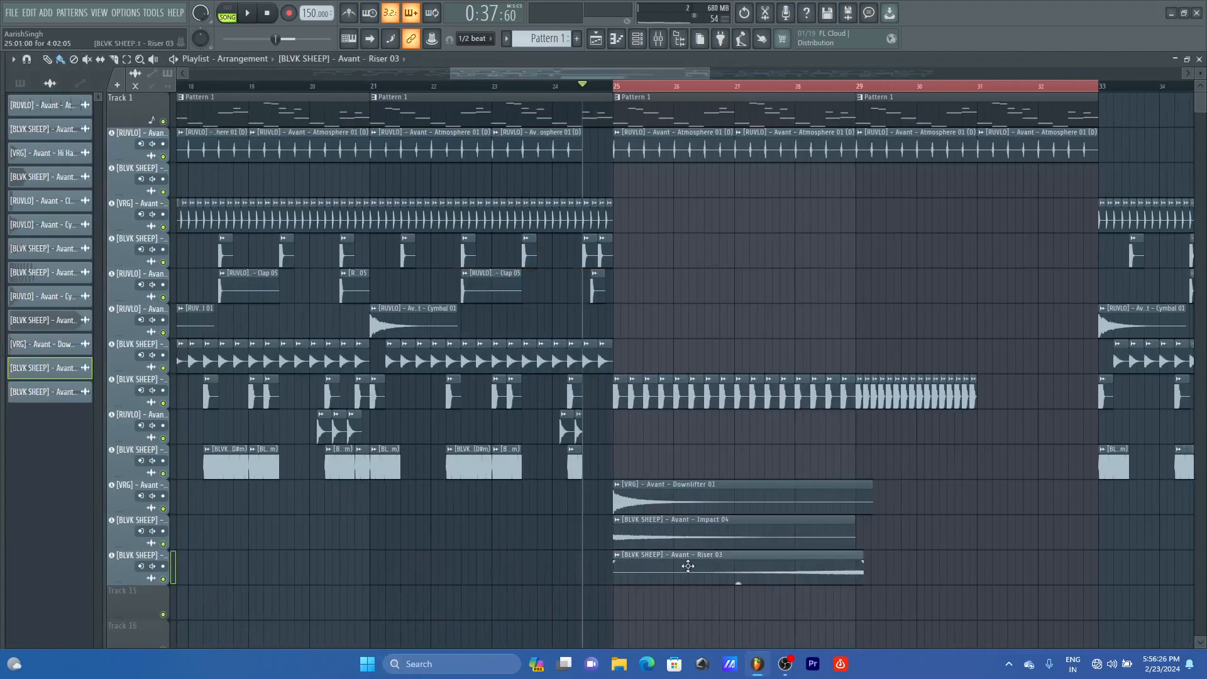
Step: Trim the Downlifter 01, Impact 04 and Riser 03 clips to end at bar 29, and duplicate all three at bar 29
click(688, 566)
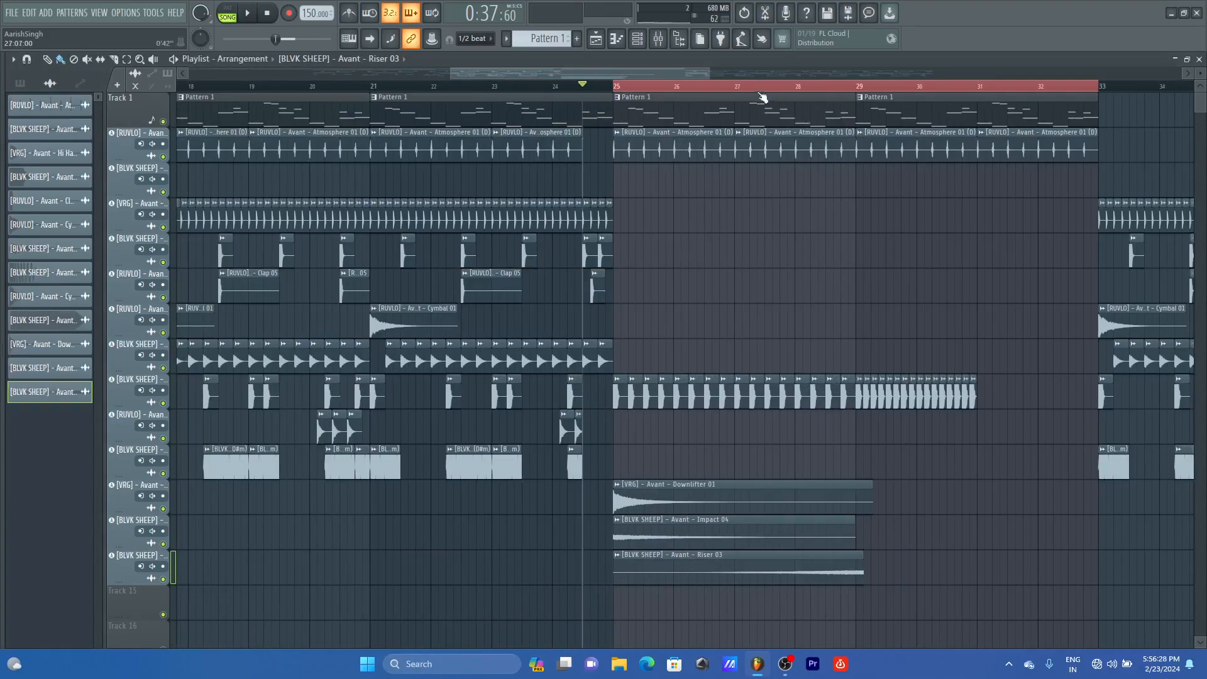
drag(713, 72, 780, 72)
mouse_move(627, 574)
mouse_down()
mouse_move(813, 574)
mouse_move(627, 567)
mouse_up()
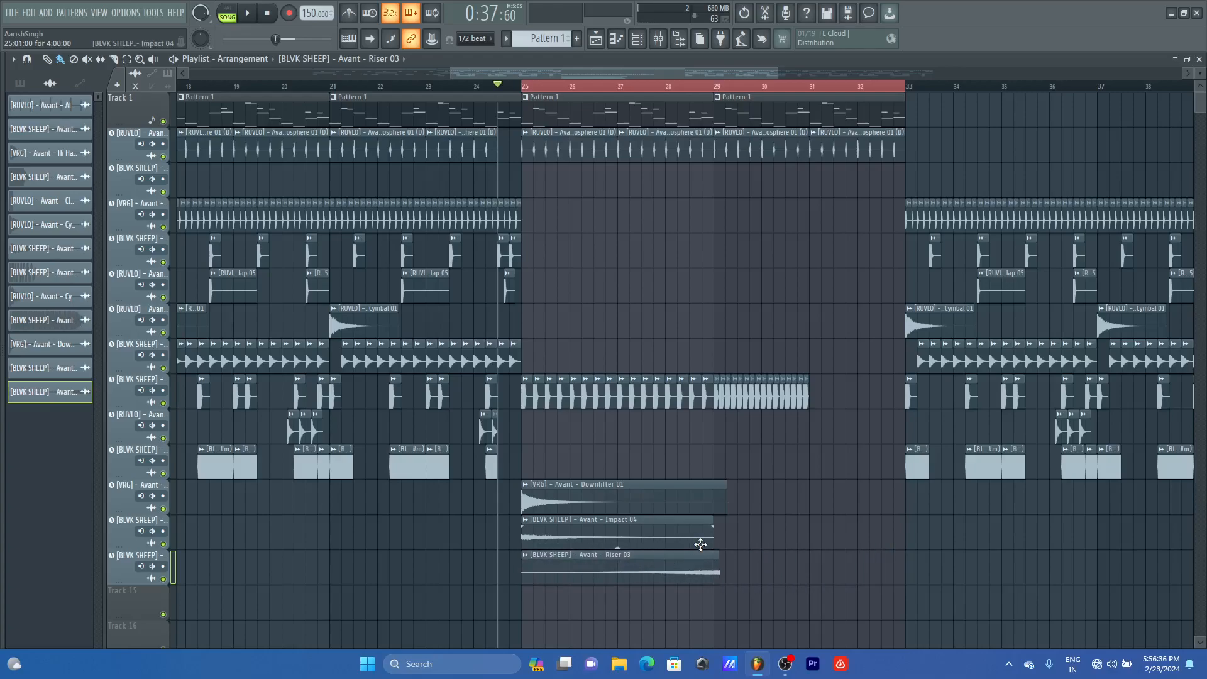
drag(721, 588, 721, 588)
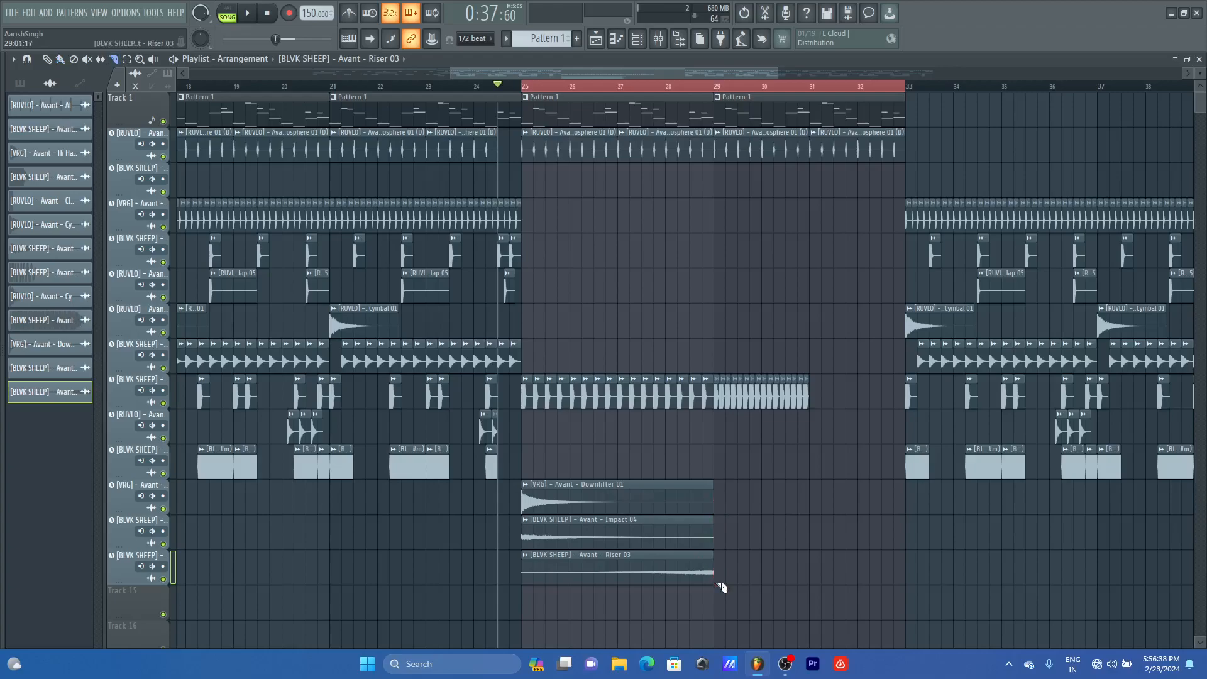
drag(723, 481, 520, 581)
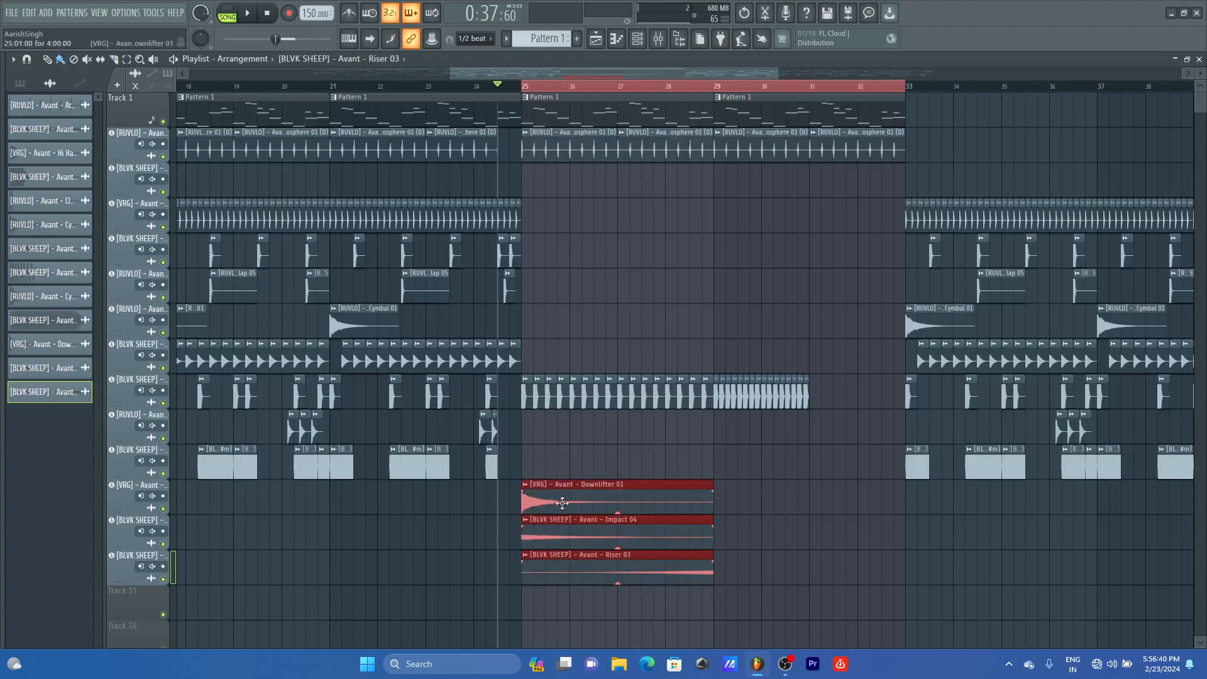
drag(544, 500, 736, 500)
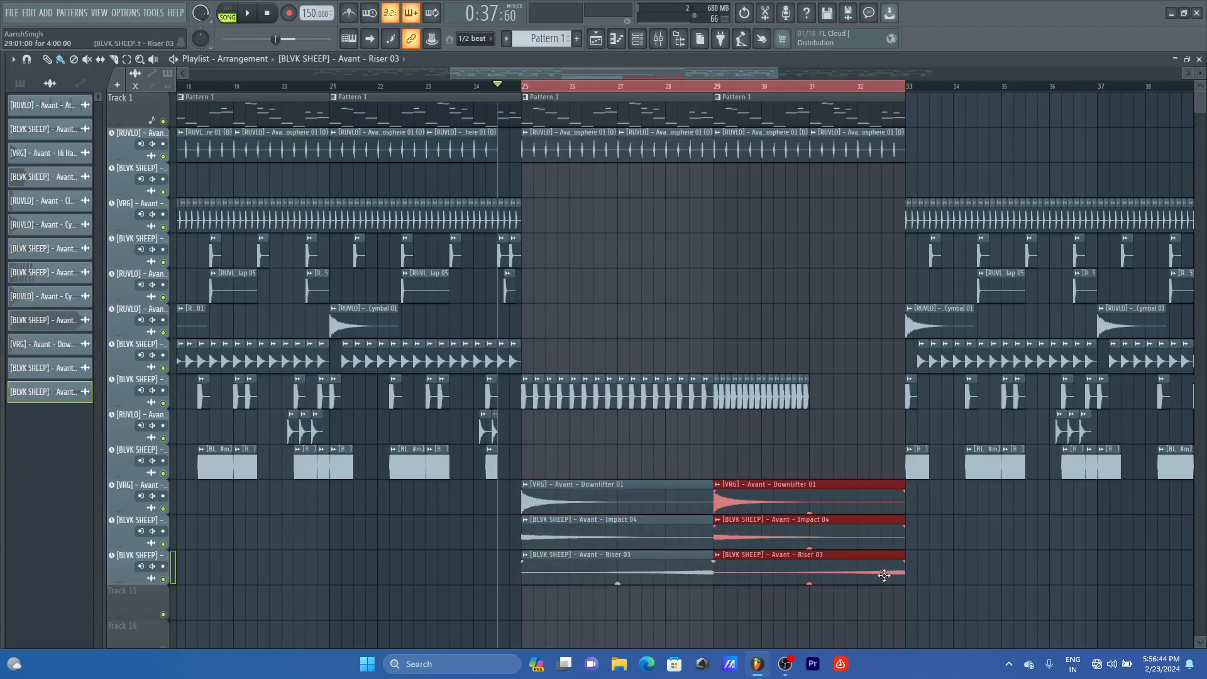
Step: Shorten both Riser 03 clips, shift them to end at about bars 28 and 32, and audition the transition
drag(884, 576, 696, 584)
drag(527, 579, 552, 576)
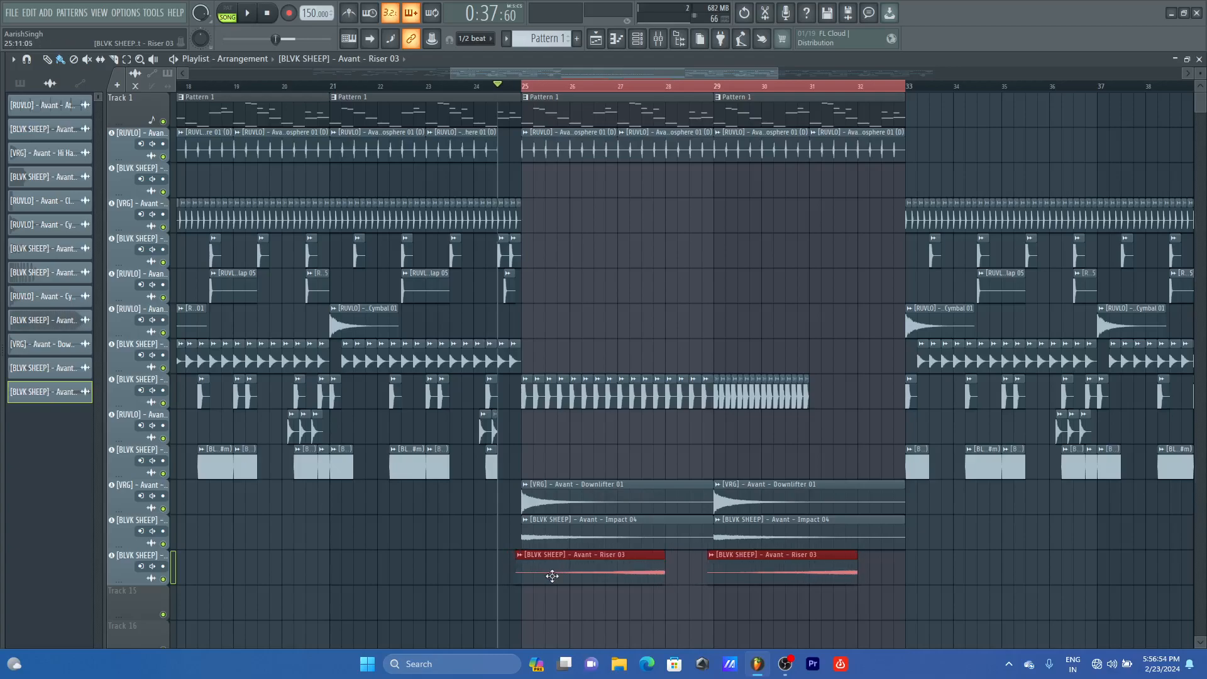
key(space)
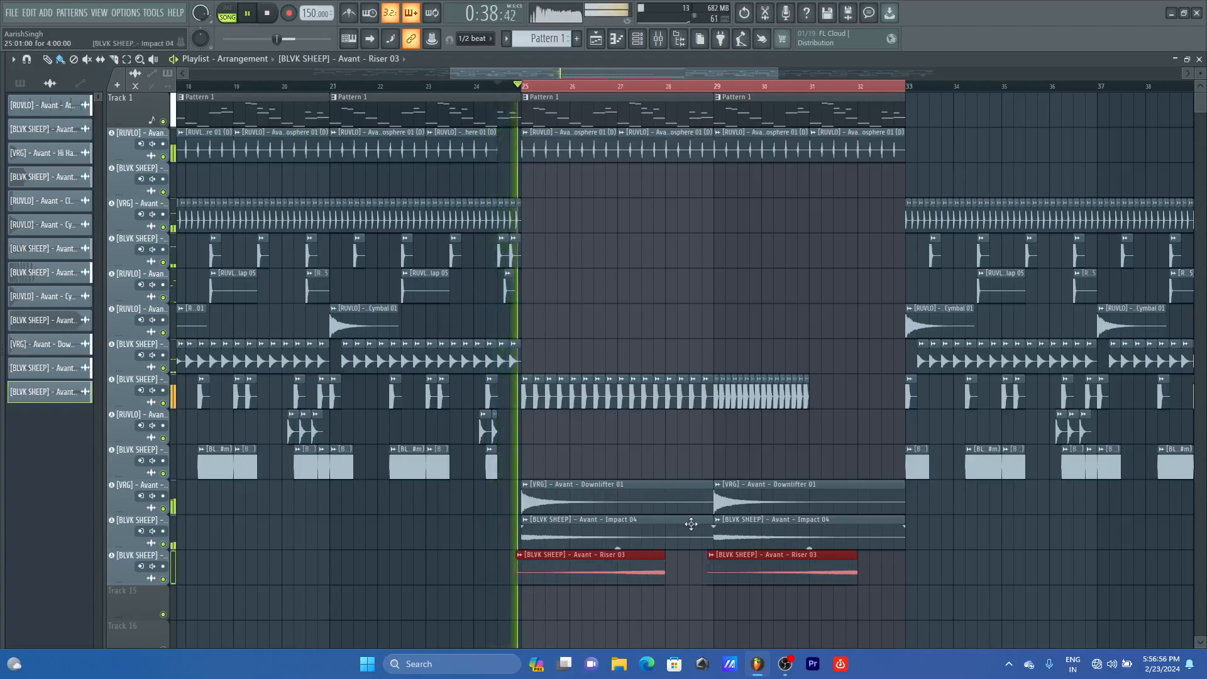
key(space)
Step: Audition other samples in the Risers folder, including BLVK SHEEP Riser 10 and RUVLO Riser 07
key(alt+F8)
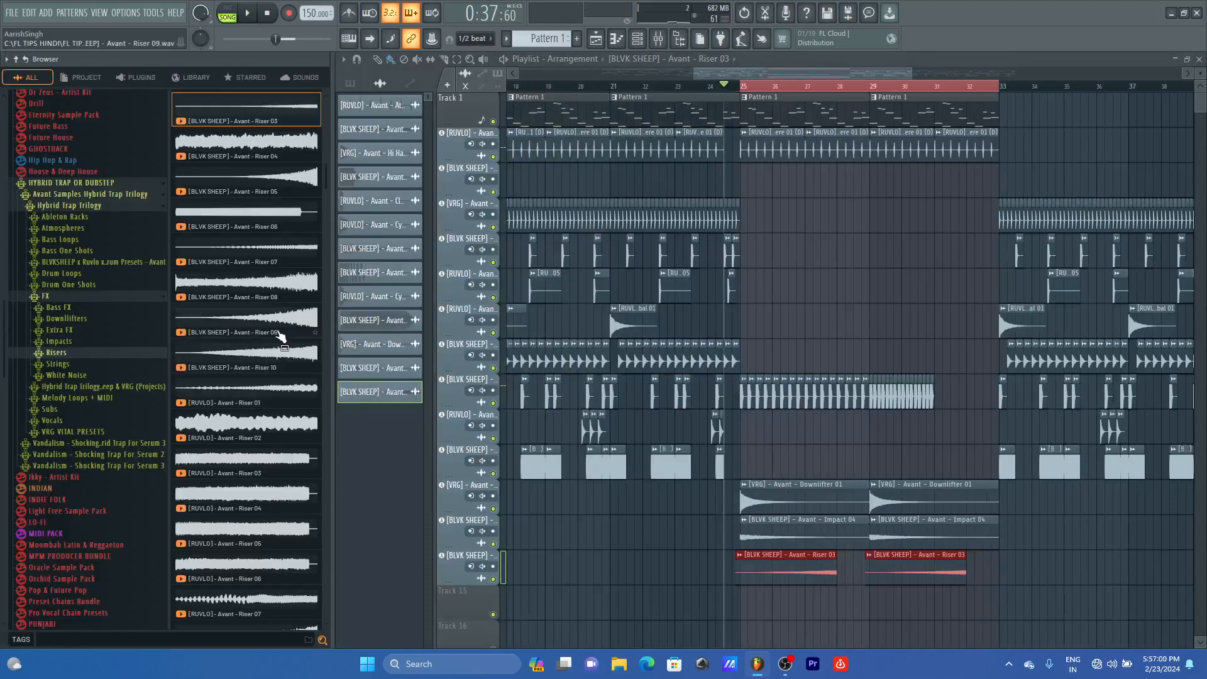
click(277, 314)
click(284, 365)
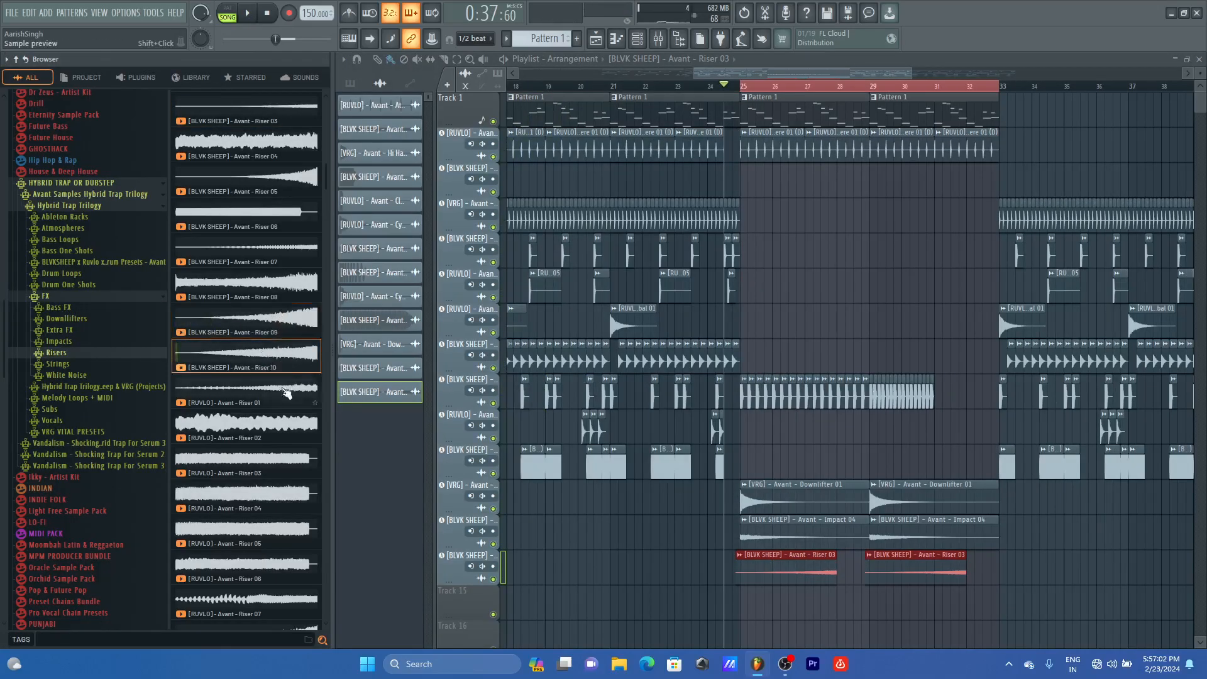
mouse_move(255, 396)
mouse_down()
mouse_move(201, 457)
mouse_move(77, 420)
mouse_move(6, 434)
mouse_move(273, 370)
mouse_move(267, 377)
mouse_up()
scroll(247, 399, down, 3)
click(251, 397)
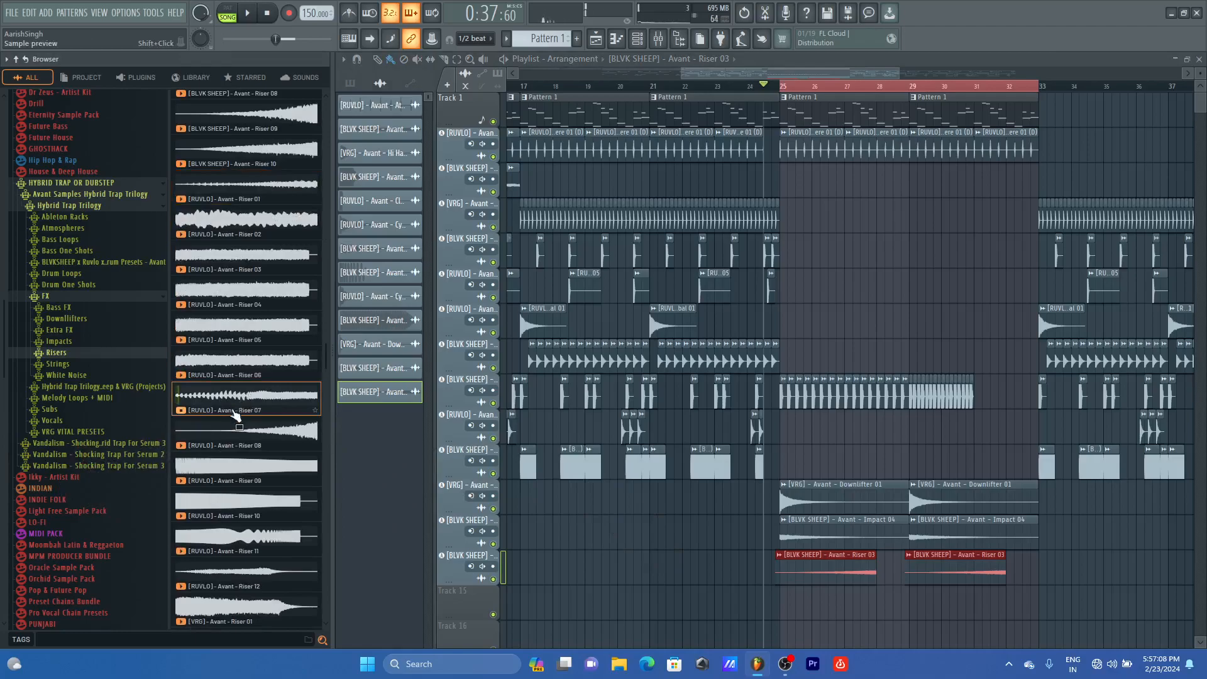
scroll(254, 409, up, 4)
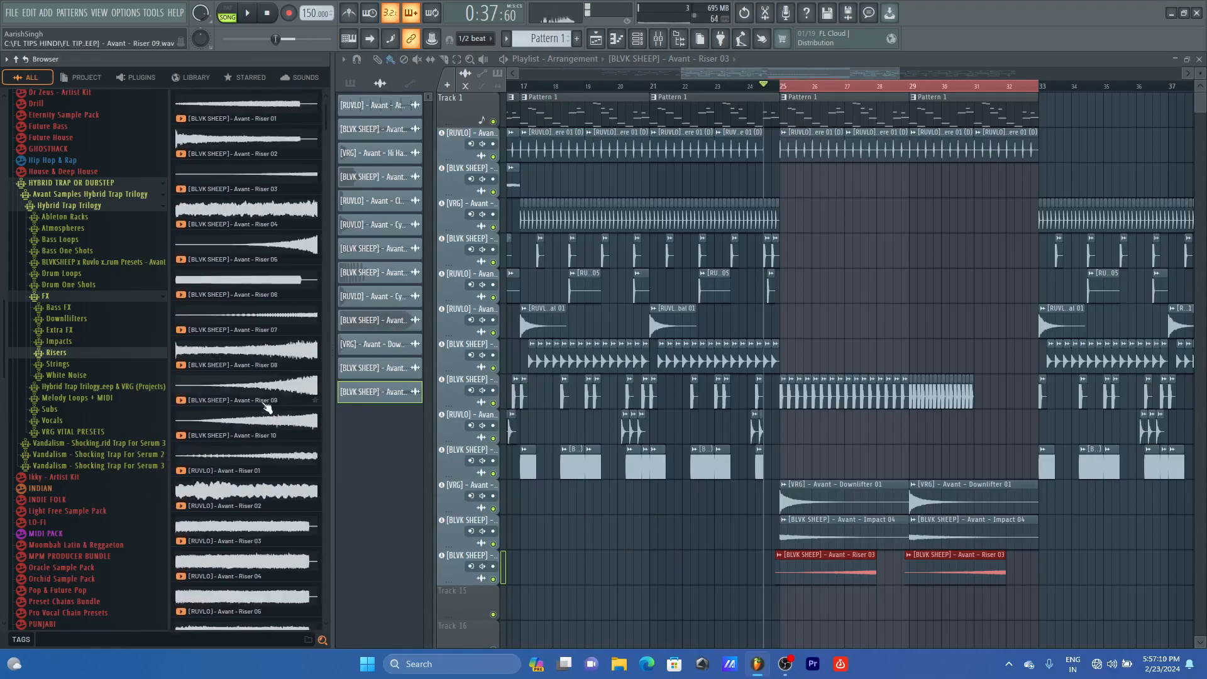
Step: Try a second Riser 03 sample as an audio track below the first riser, placed near bar 25, and delete its clip
drag(244, 178, 183, 526)
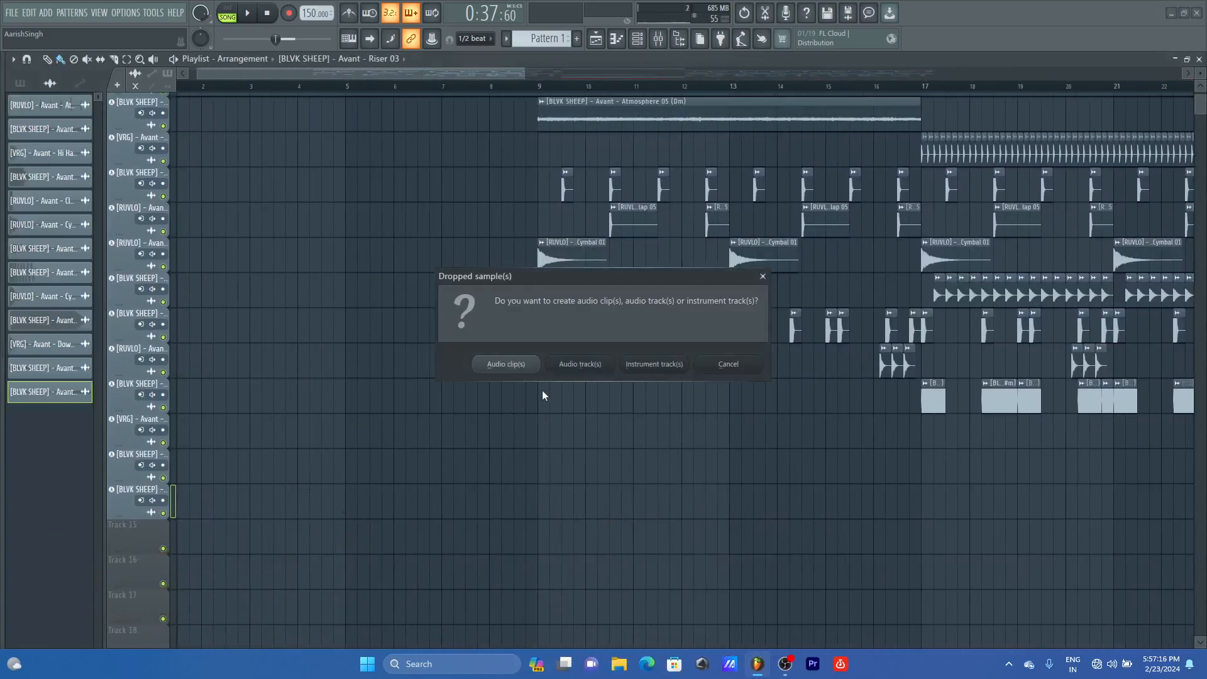
click(581, 361)
scroll(545, 188, down, 3)
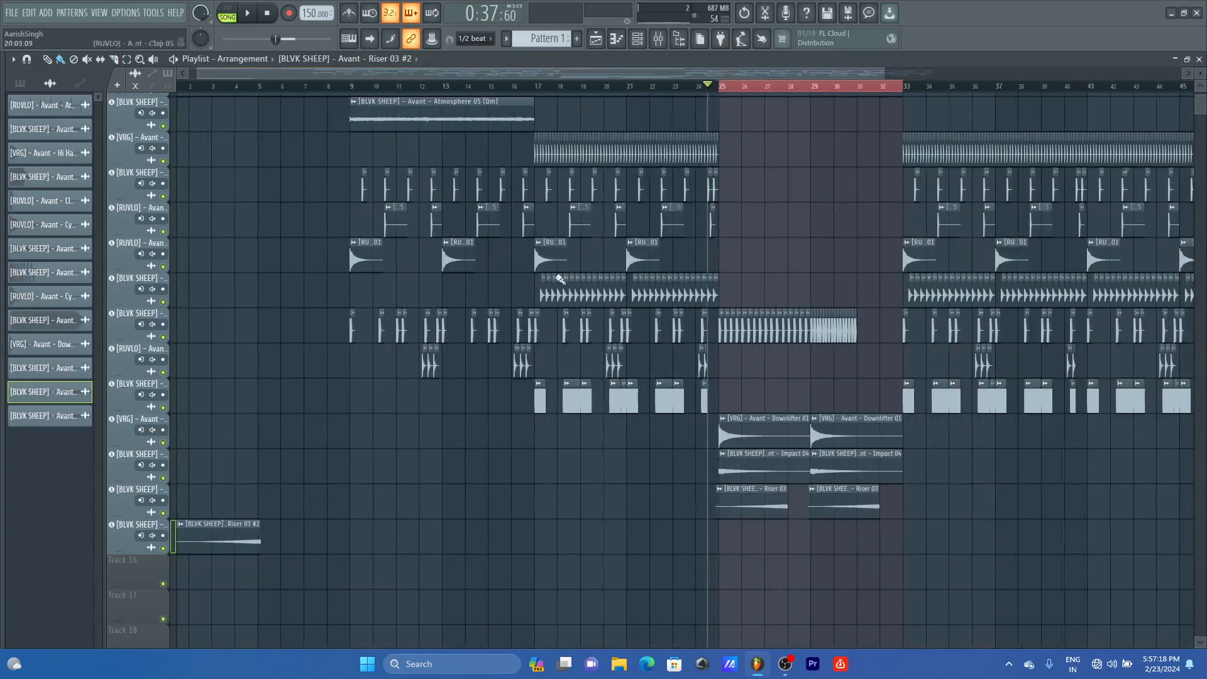
drag(249, 531, 783, 536)
right_click(780, 538)
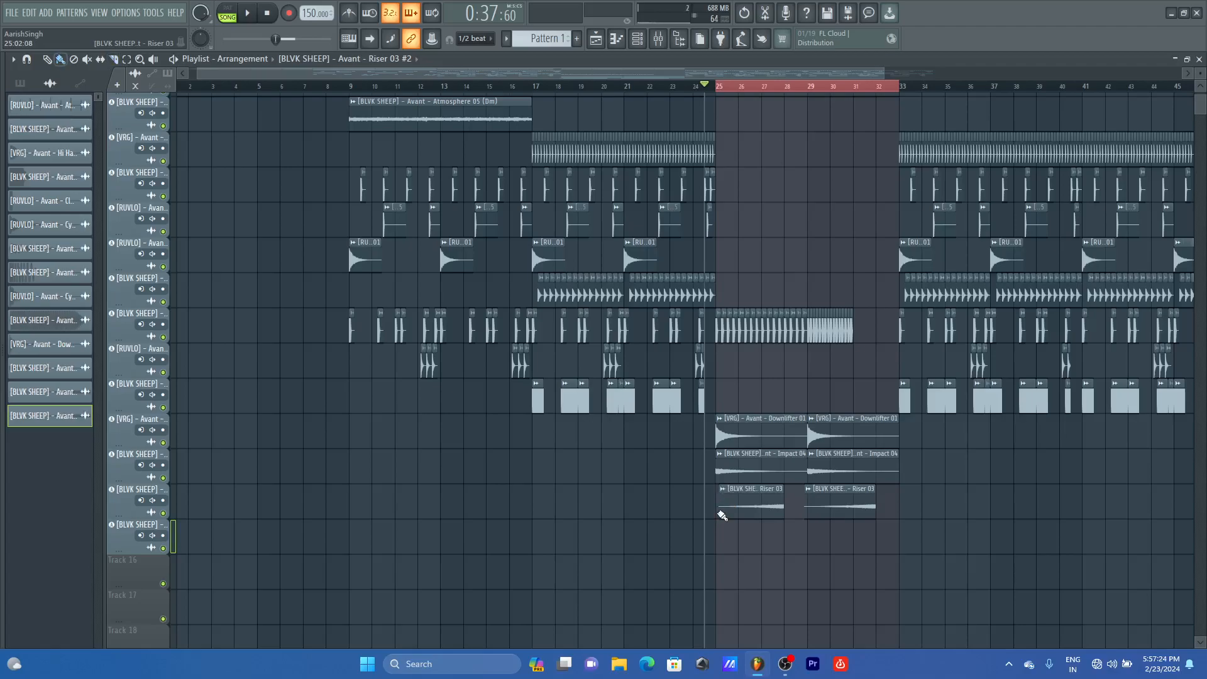
Step: Audition more samples in the Risers folder, including RUVLO Riser 12 and VRG Riser 07, 08 and 09
mouse_move(2, 391)
scroll(234, 422, down, 4)
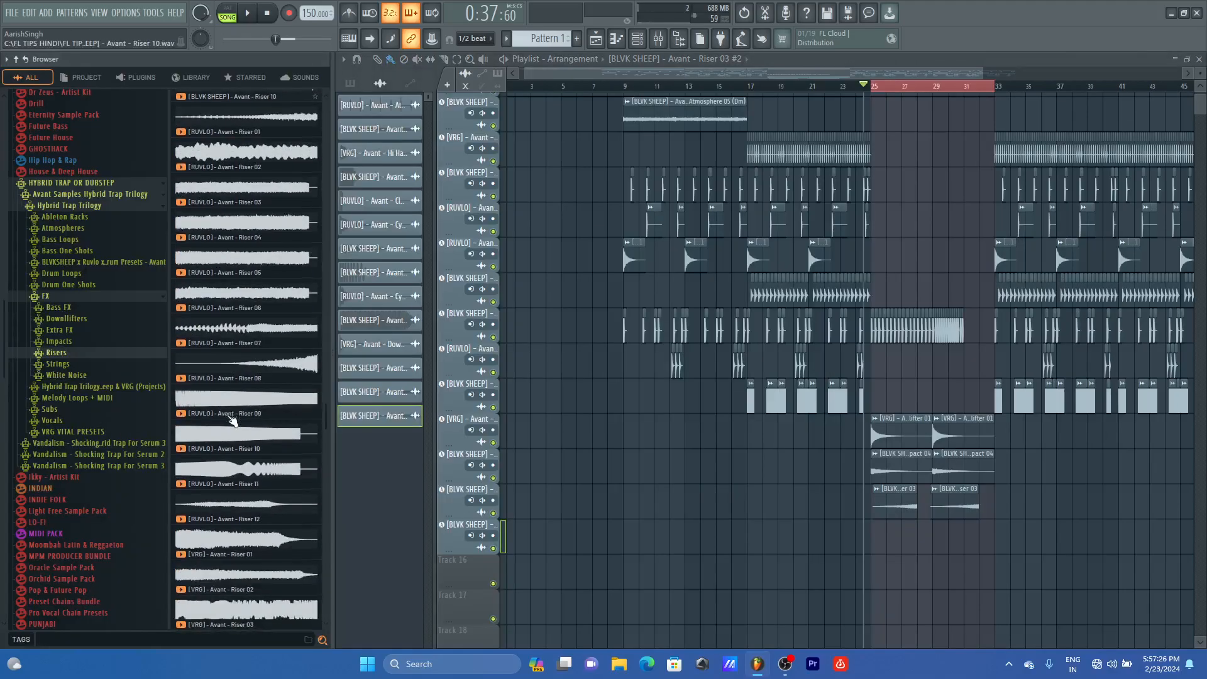
scroll(232, 420, down, 4)
click(236, 315)
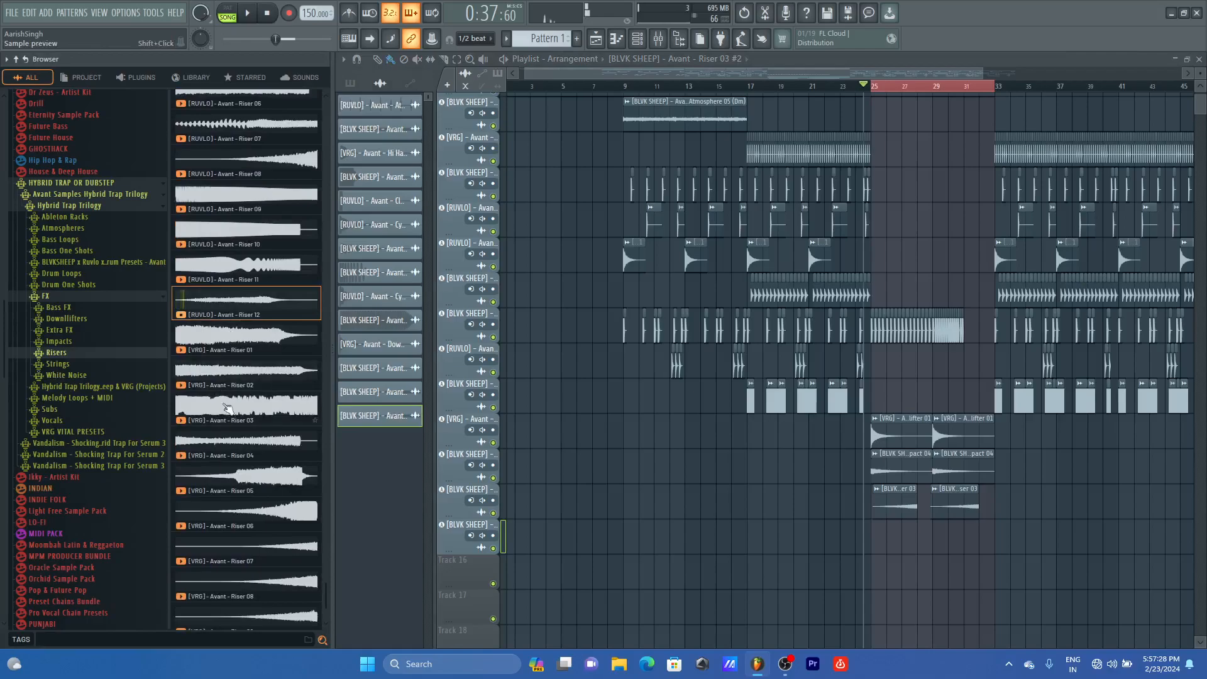
click(247, 554)
scroll(252, 561, down, 1)
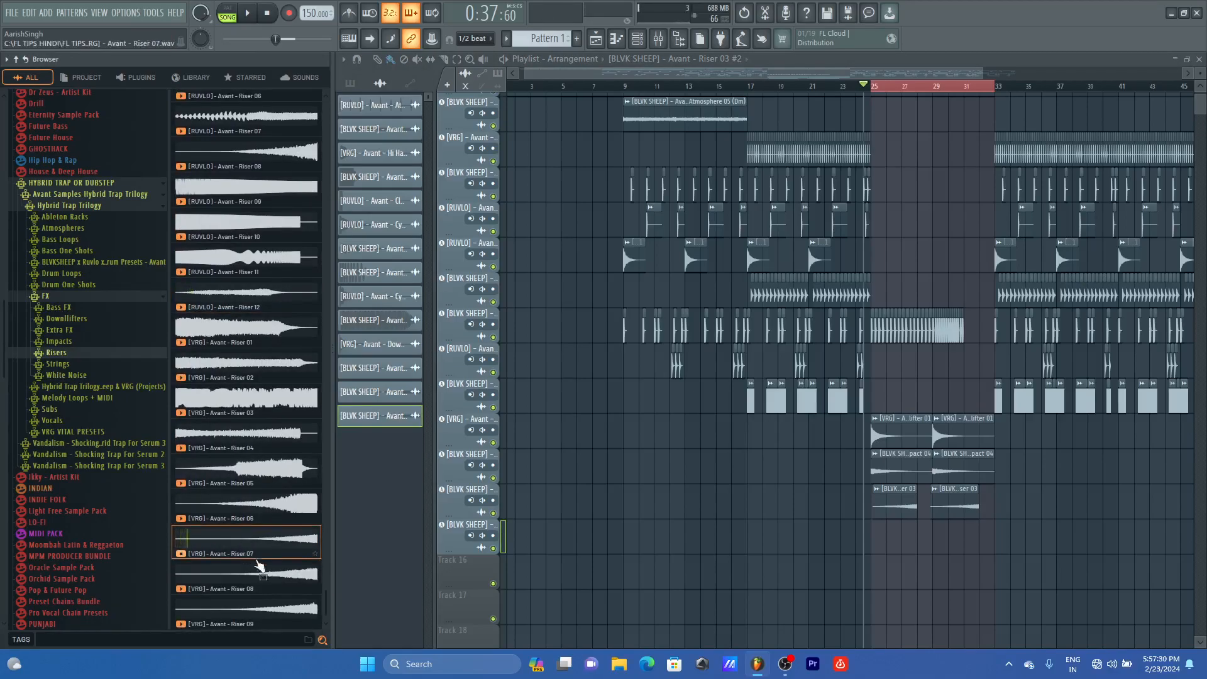
click(259, 575)
click(259, 610)
Step: Add RUVLO Riser 07 as a new audio track, with its clip starting at bar 25, and open its channel settings
scroll(267, 280, up, 4)
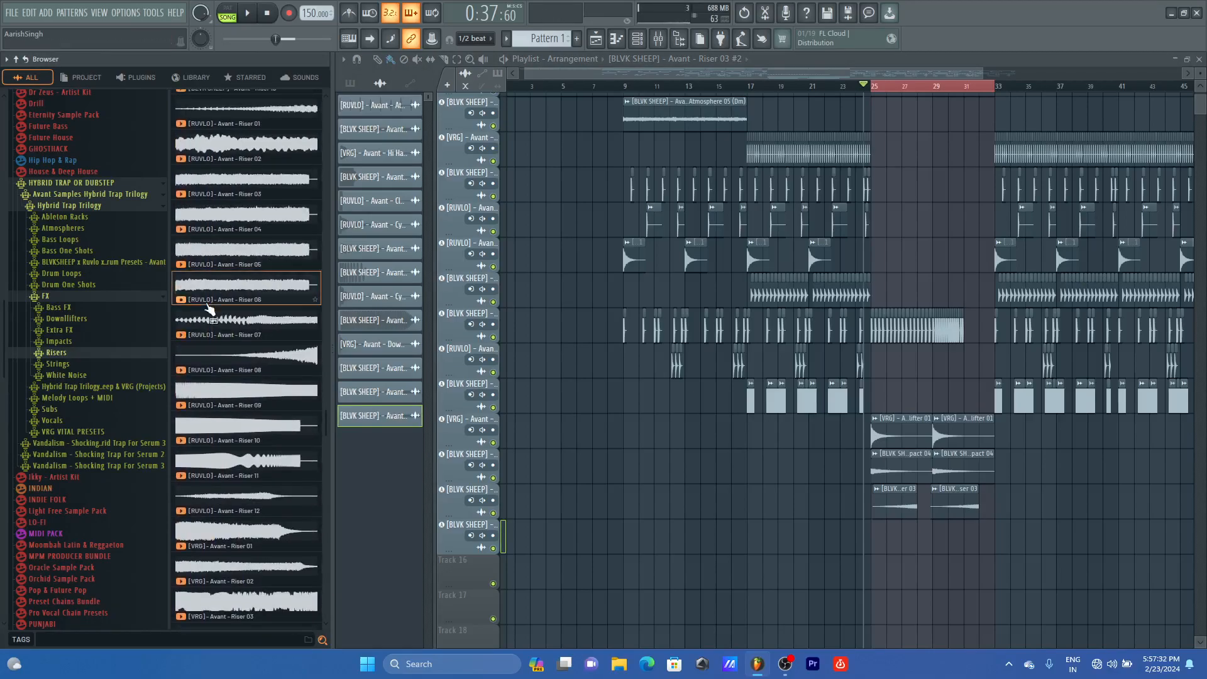
click(240, 332)
drag(239, 333, 198, 569)
click(580, 363)
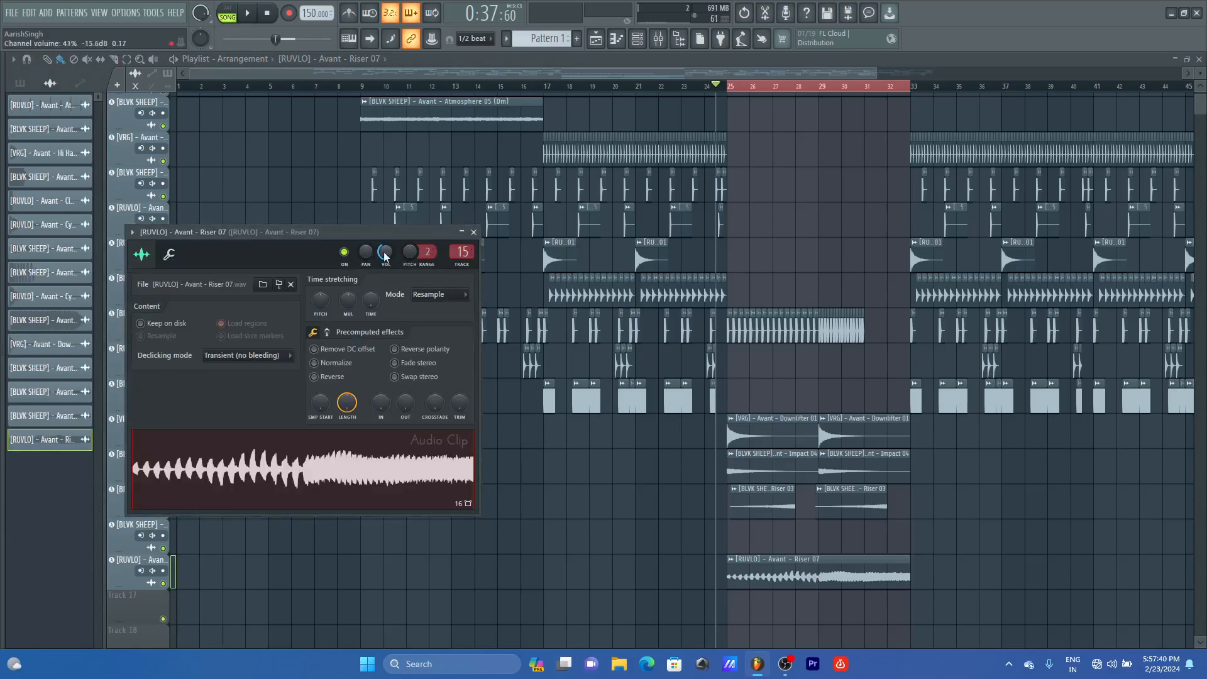
Step: Adjust the channel volume of RUVLO Riser 07 while auditioning the transition, and close its settings
key(space)
drag(385, 253, 385, 249)
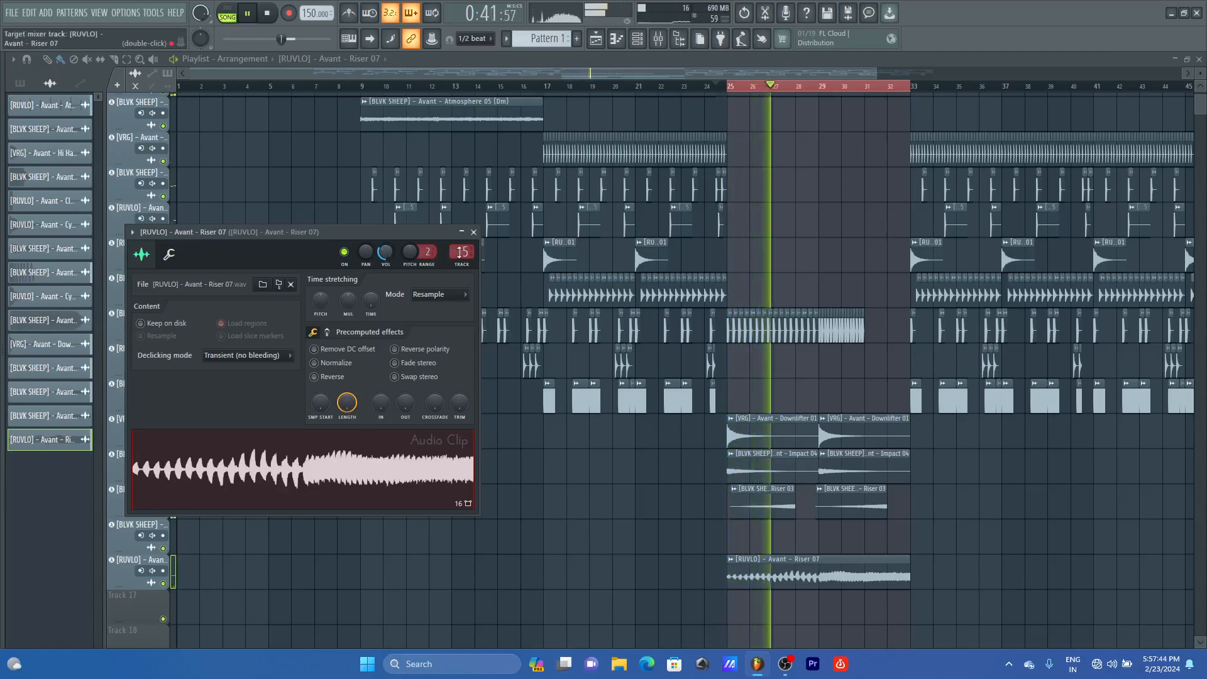
click(474, 233)
drag(877, 73, 954, 74)
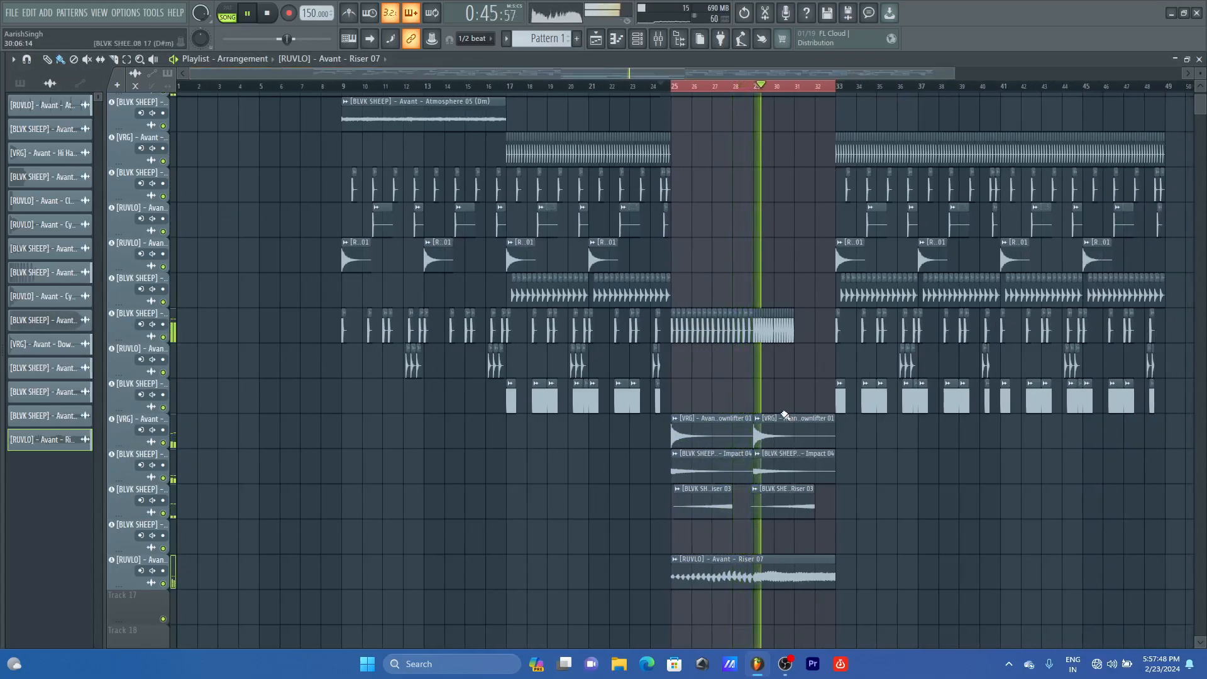
key(space)
Step: Add the BAR WHITE NOISE SIDECHAIN sample from the White Noise folder as an audio track at bar 25 and repeat its clip at bar 29
key(alt+F8)
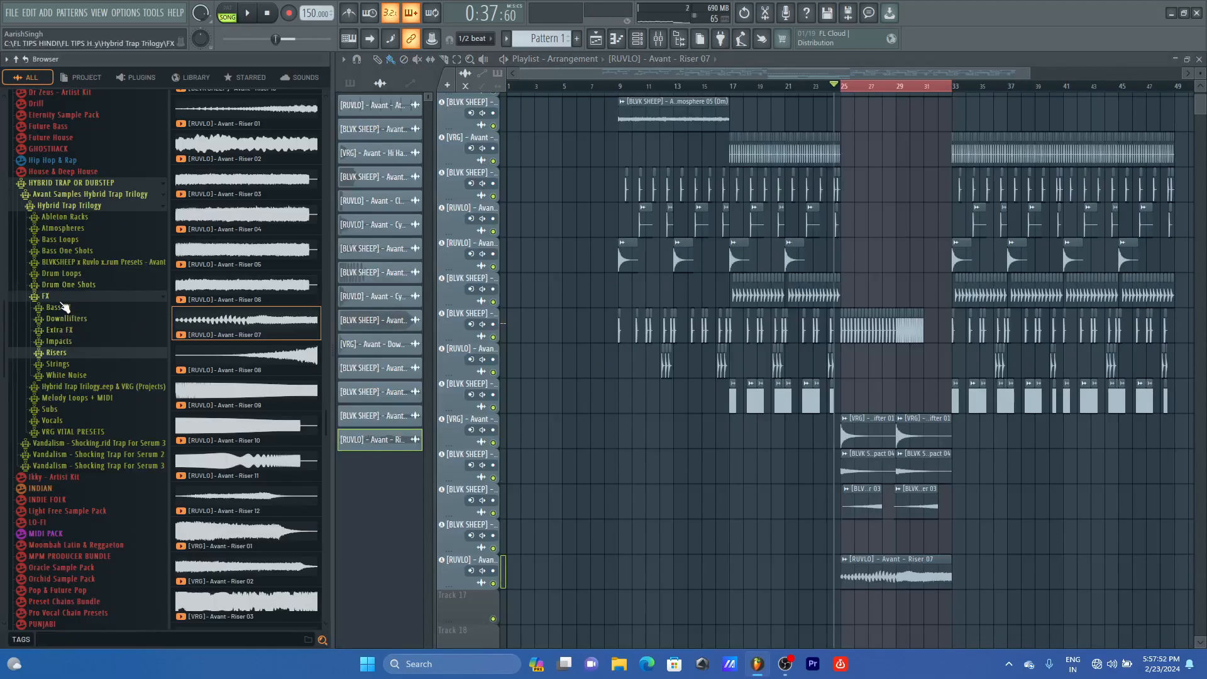
click(66, 375)
click(207, 277)
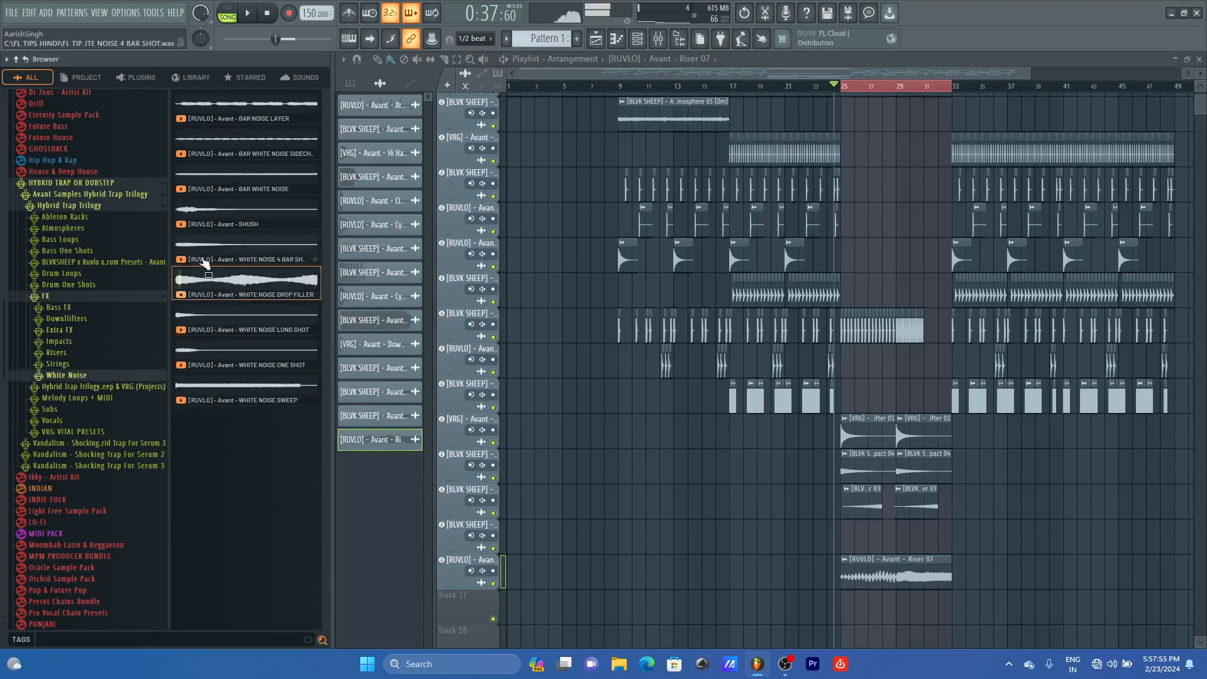
click(209, 322)
click(238, 155)
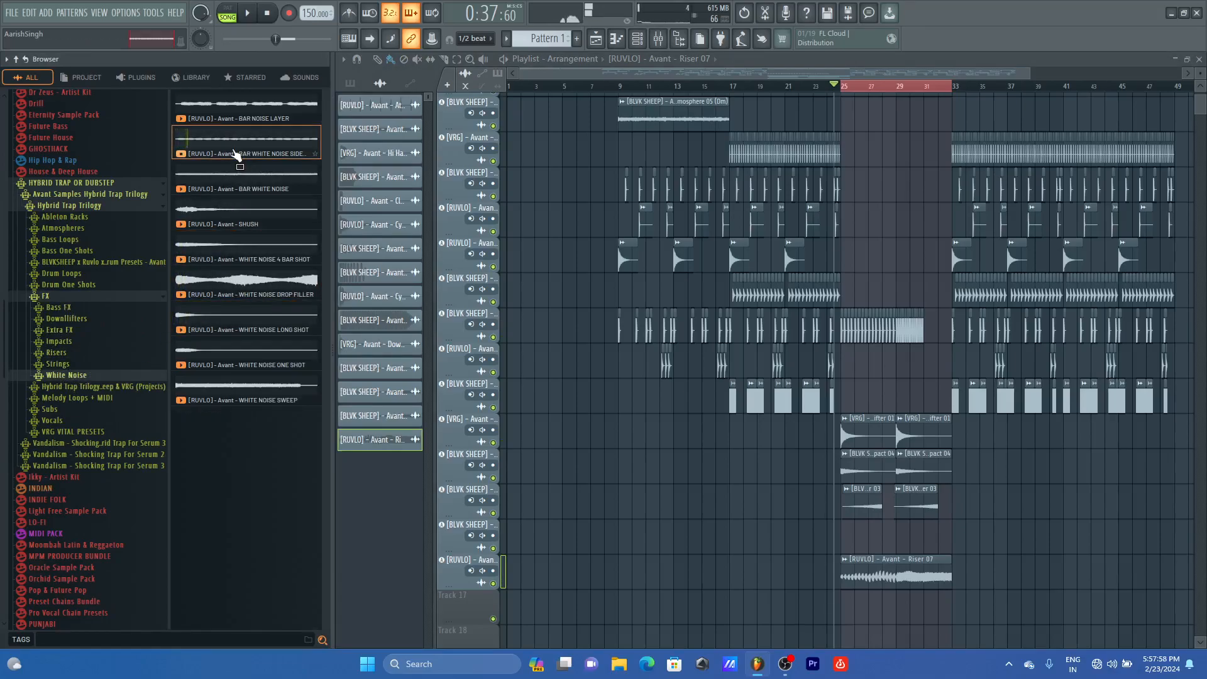
drag(237, 156, 153, 608)
click(511, 364)
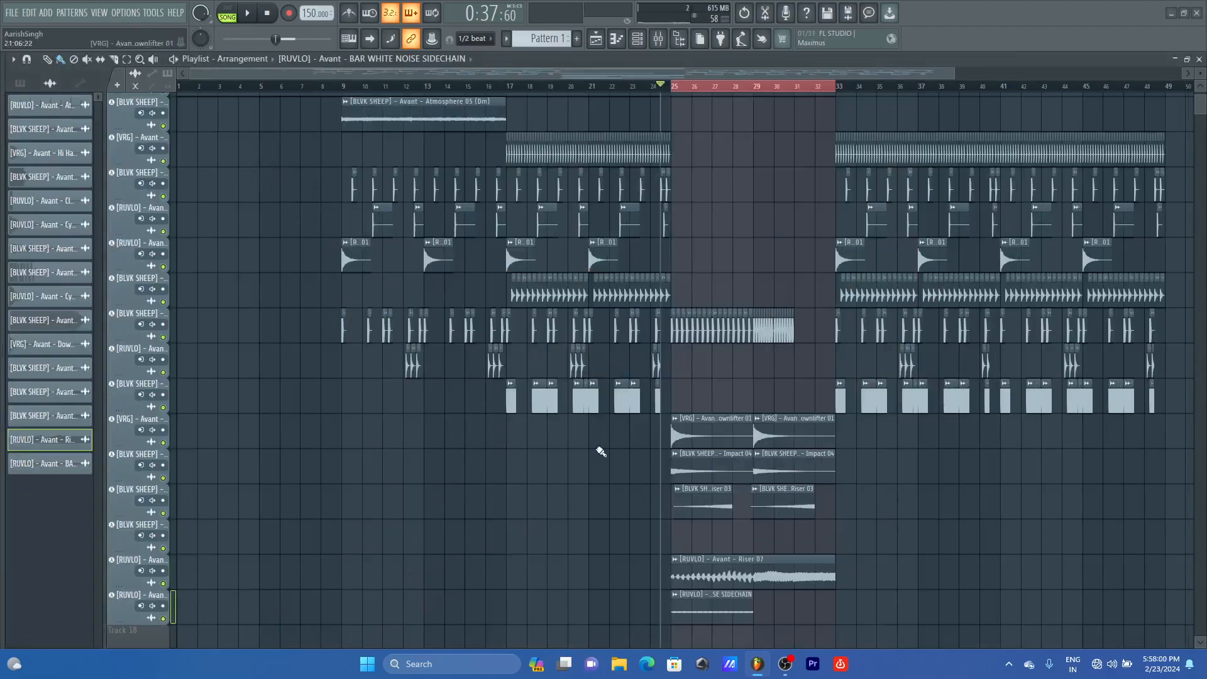
click(759, 617)
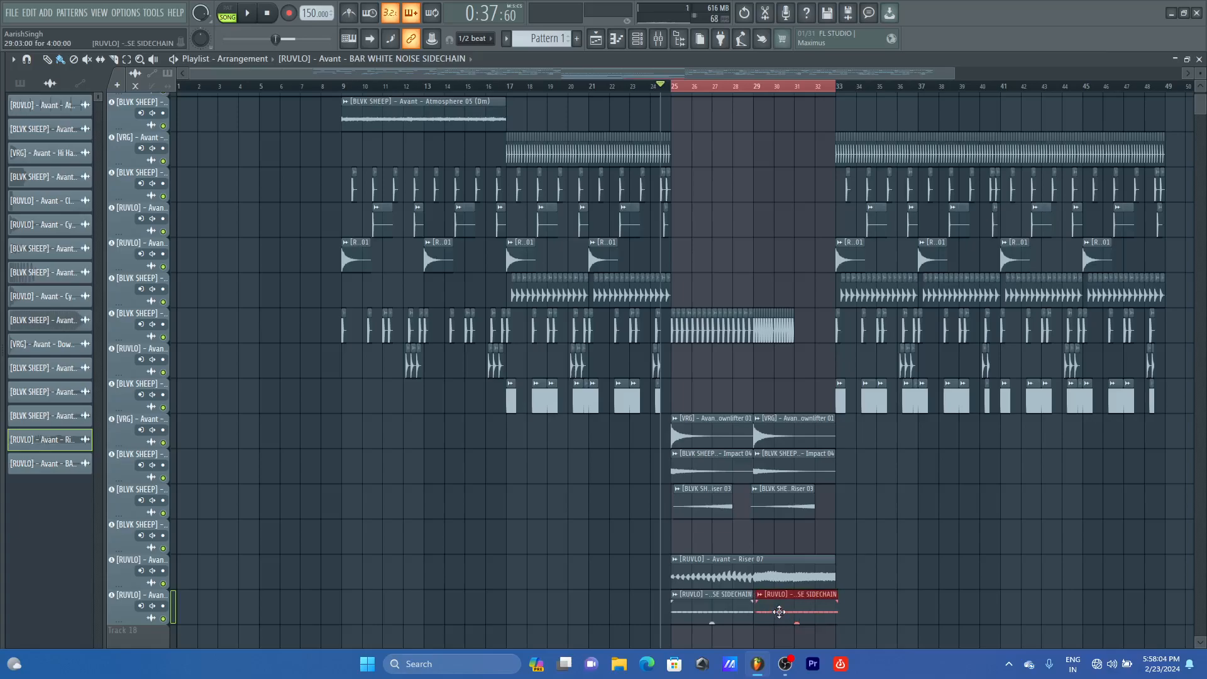
Step: Audition BLVK SHEEP Build Loop 05 and Build Loop 04 in the Build Loops folder under Drum Loops
key(alt+F8)
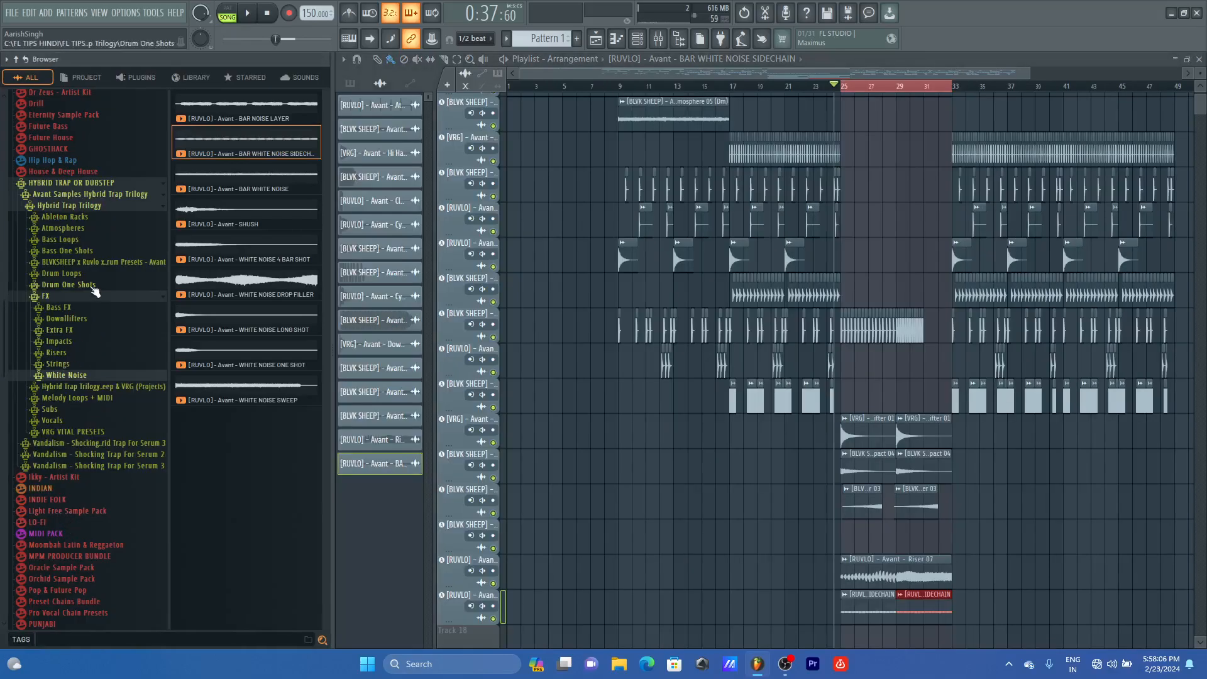
click(68, 297)
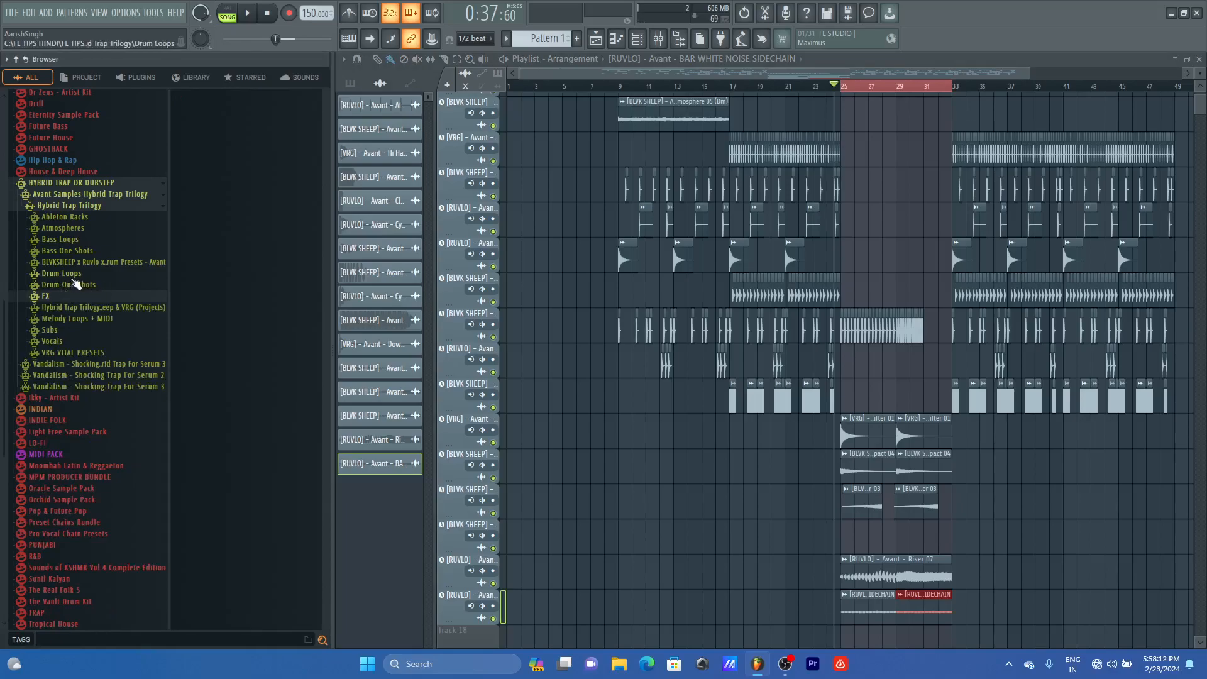
click(74, 274)
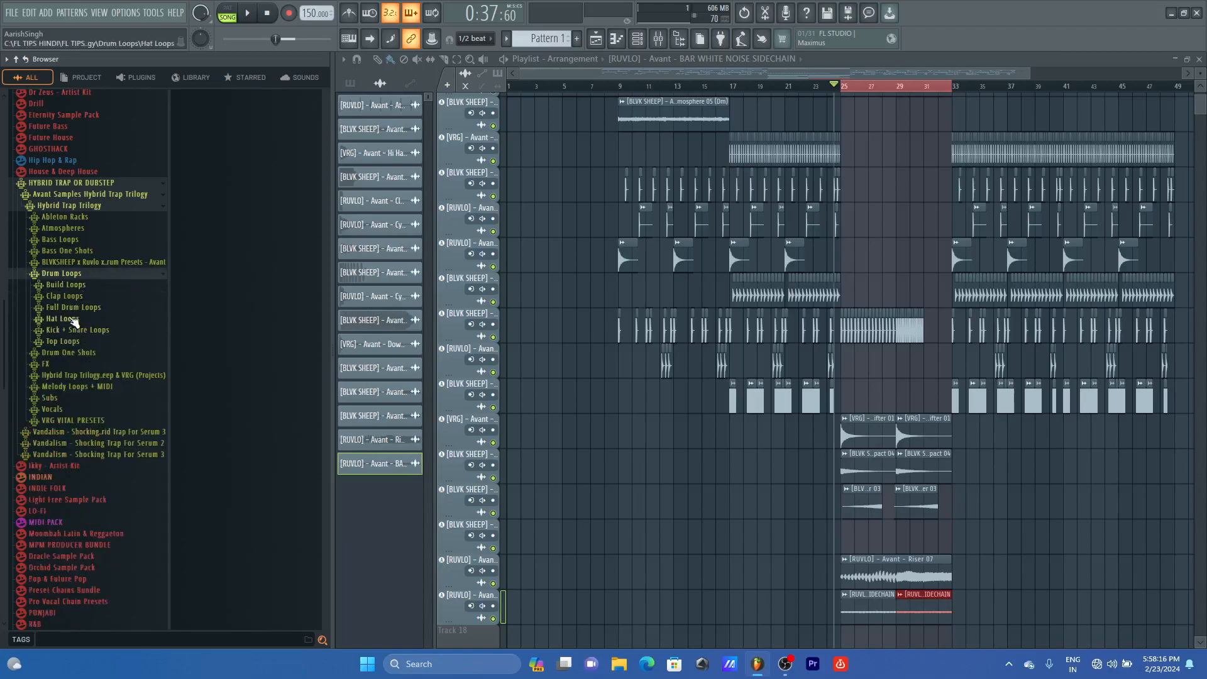
click(76, 287)
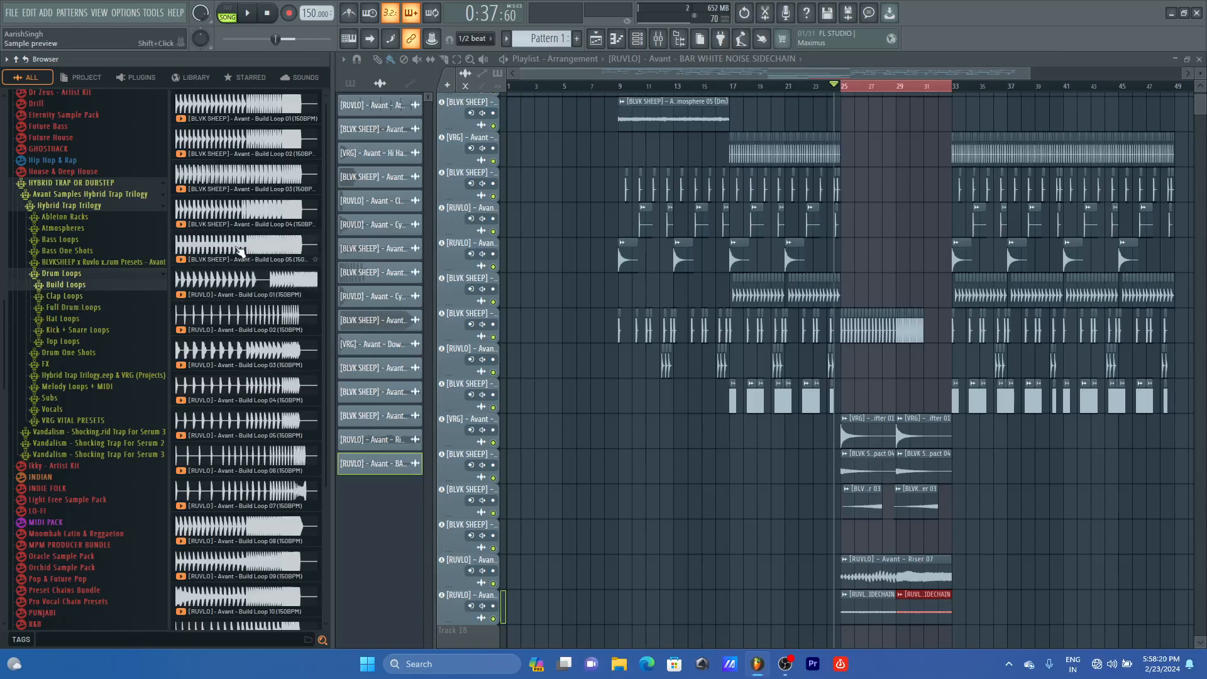
scroll(238, 245, down, 2)
click(218, 180)
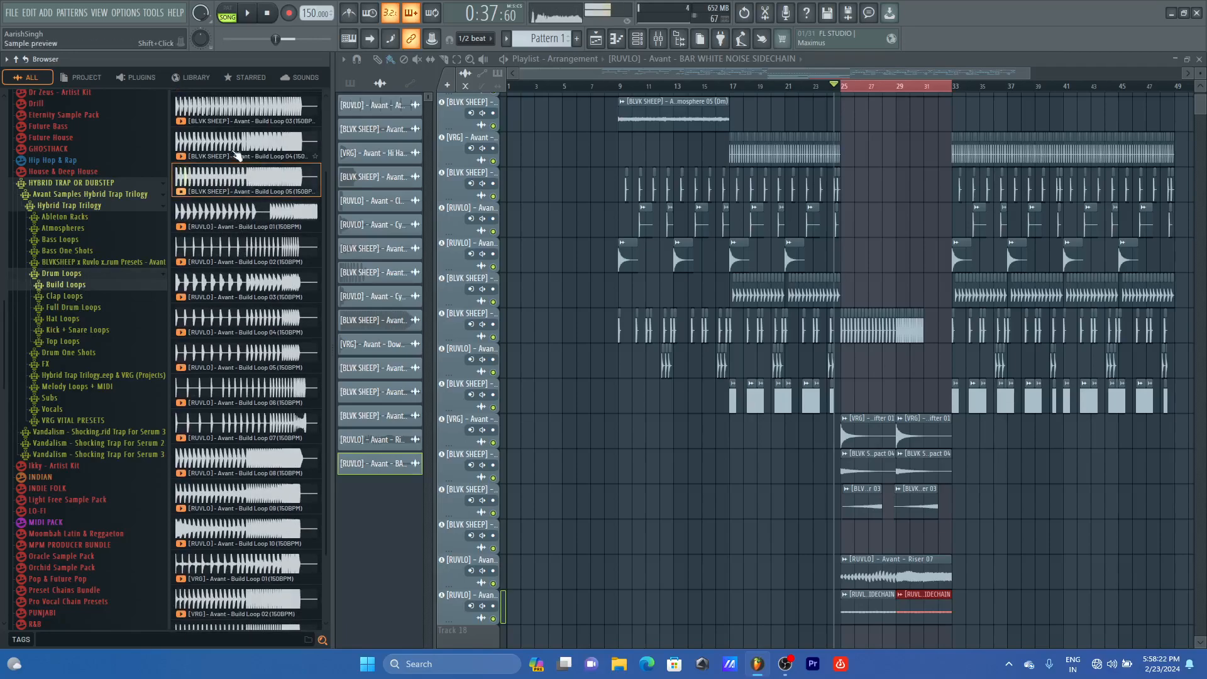
key(Up)
scroll(251, 211, up, 2)
key(space)
key(space)
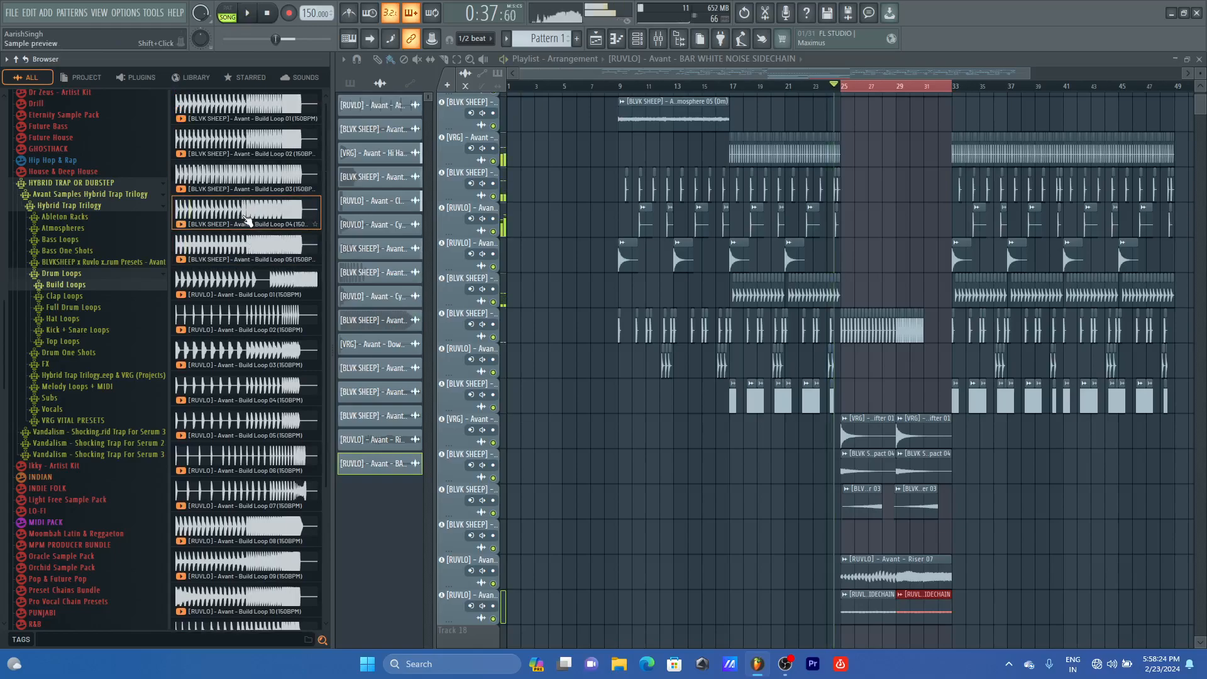
Step: Place BLVK SHEEP Build Loop 04 (150BPM) on Track 18, starting at bar 25
drag(247, 220, 450, 574)
scroll(497, 515, down, 4)
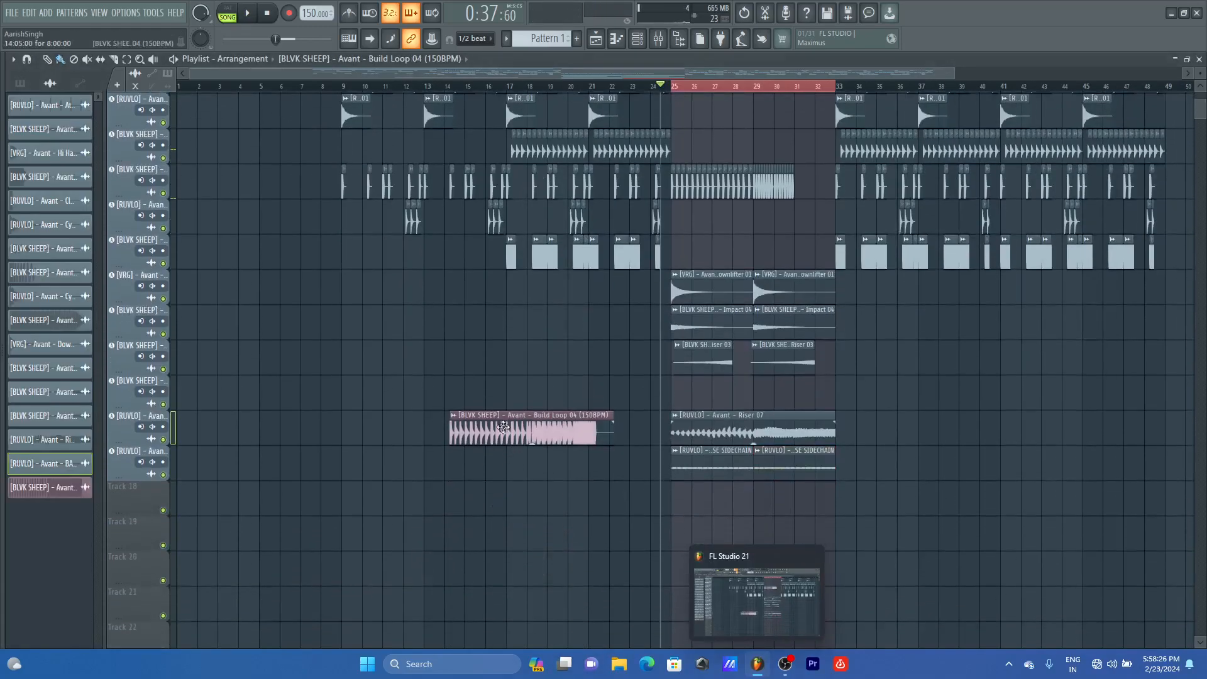
drag(504, 438, 725, 519)
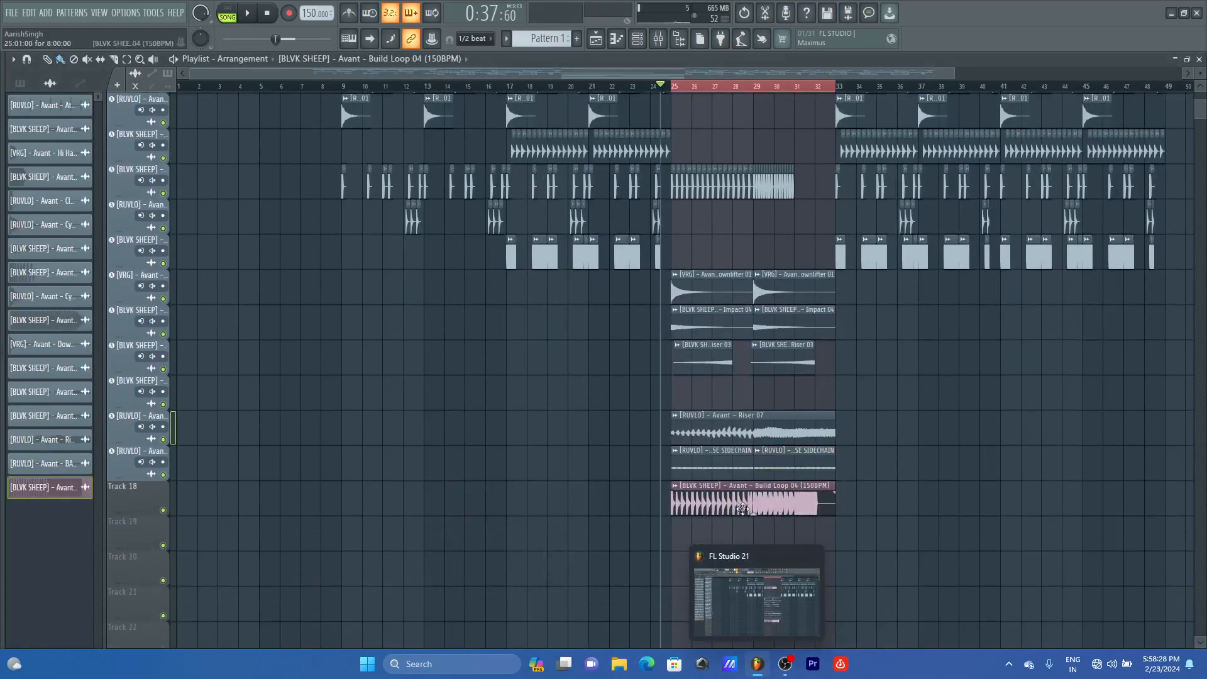
Step: Lower the channel volume of Build Loop 04 and add a slight fade-in to the sample
double_click(742, 507)
drag(290, 156, 289, 181)
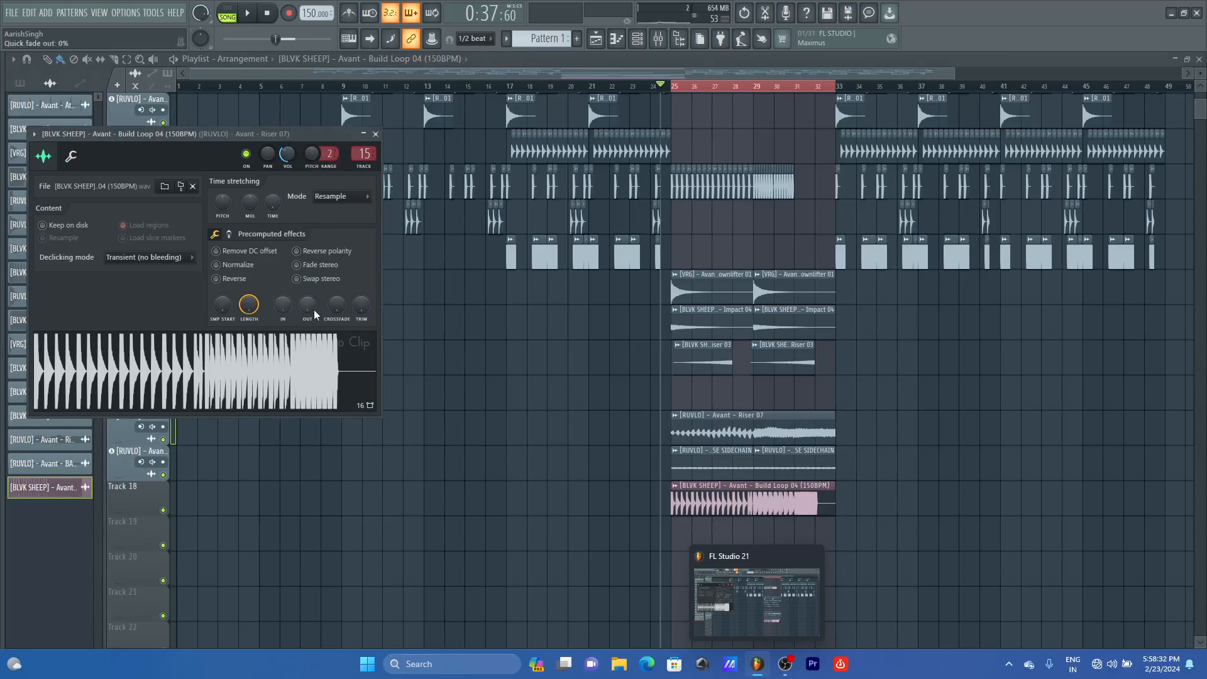
mouse_move(314, 310)
mouse_down()
mouse_move(315, 298)
mouse_move(315, 312)
mouse_move(291, 306)
mouse_up()
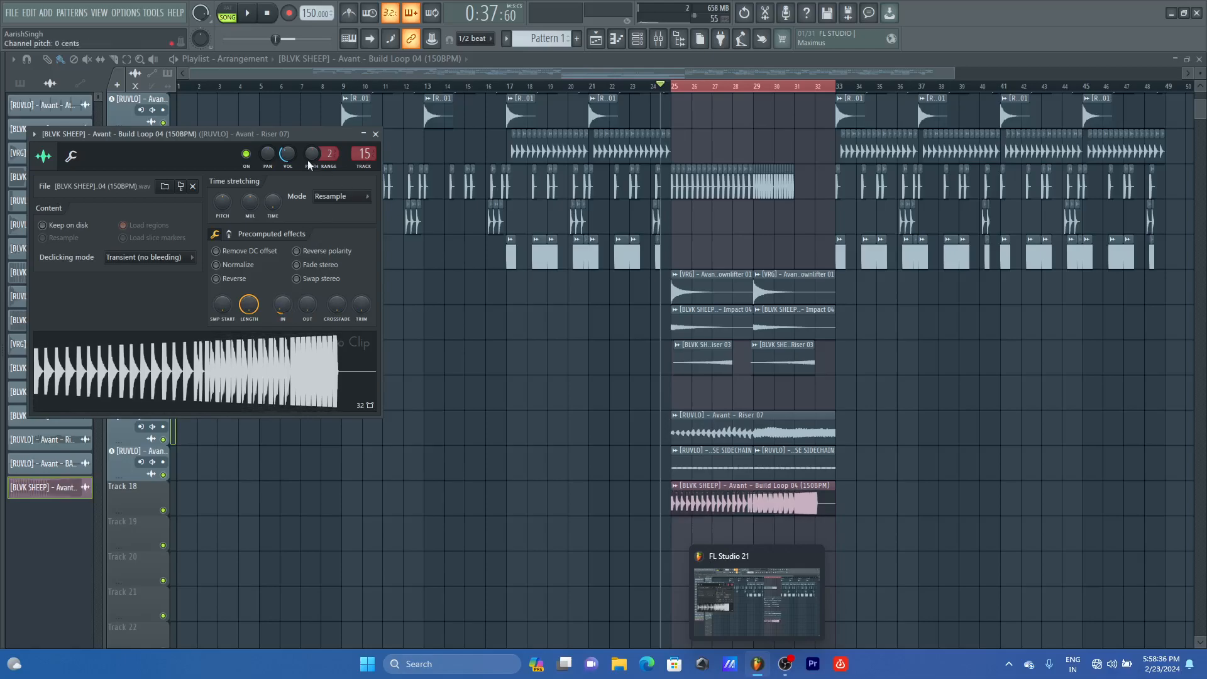
click(376, 134)
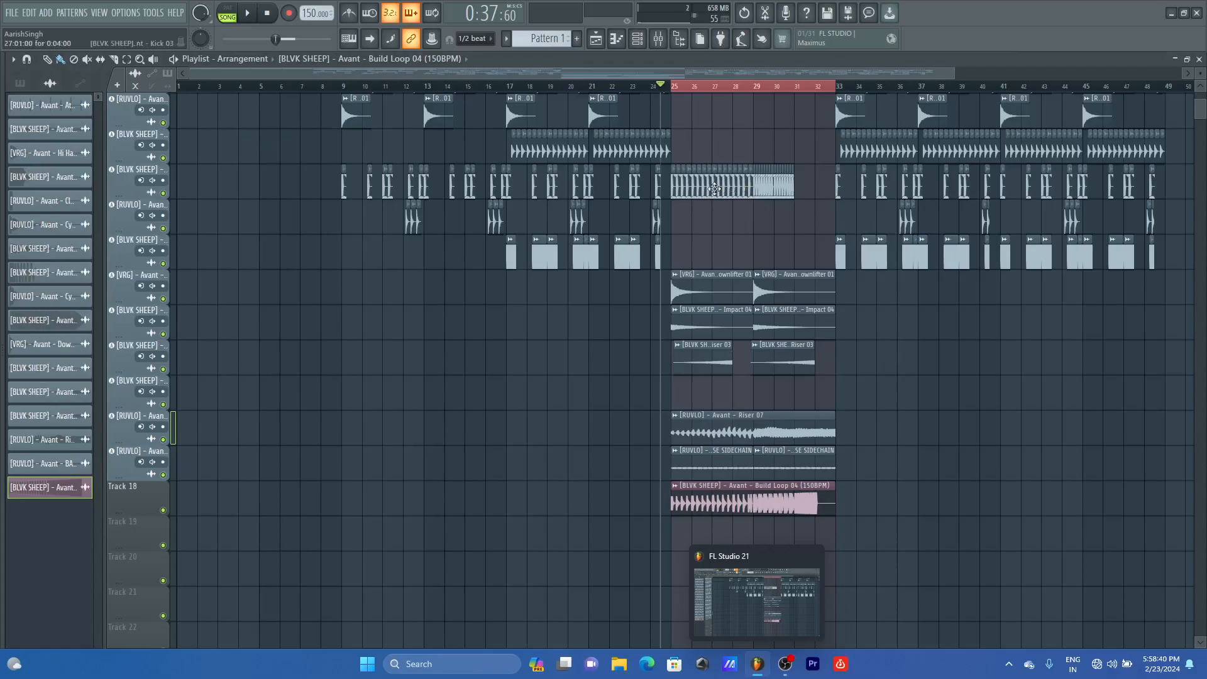
Step: Delete the kick clips between bars 25 and 31 and audition the transition with the build loop
right_click(793, 188)
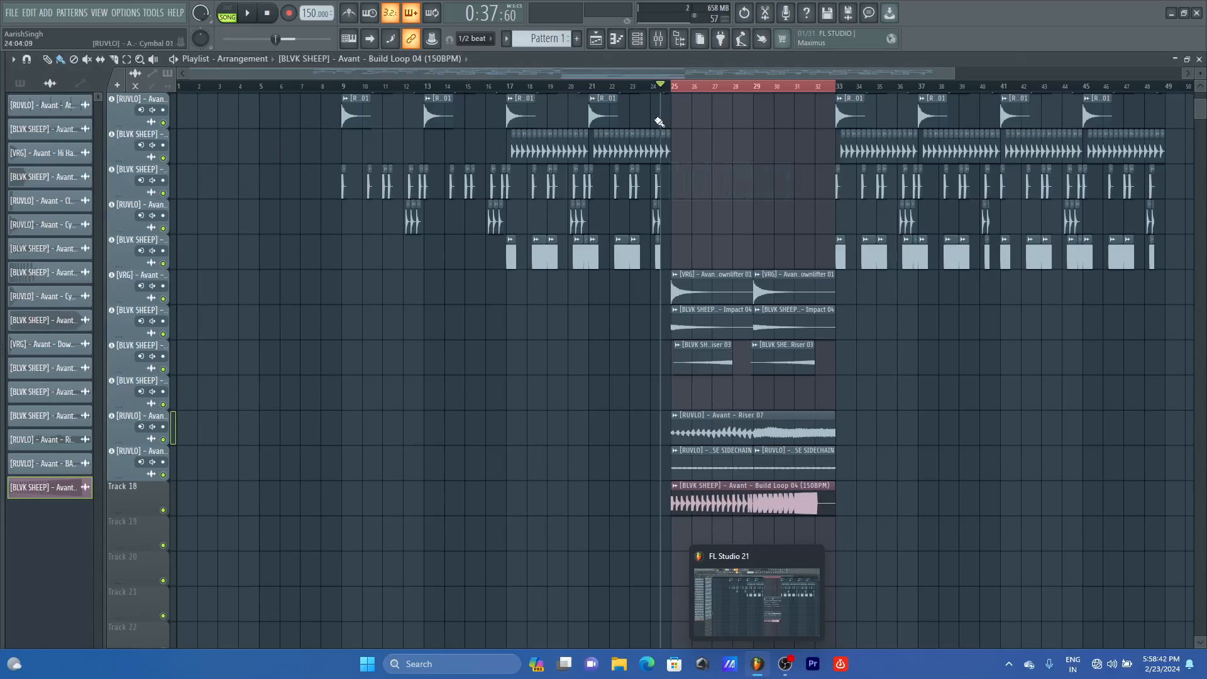
key(space)
scroll(1198, 88, down, 3)
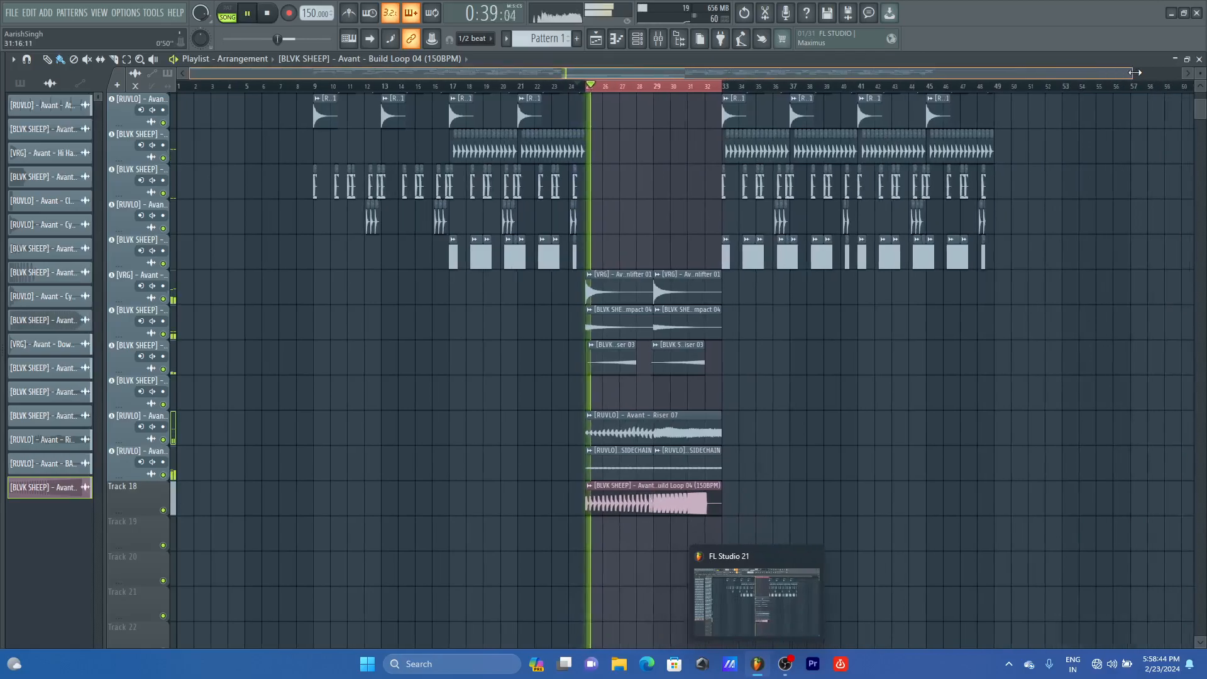
scroll(1200, 88, down, 1)
scroll(1009, 266, down, 2)
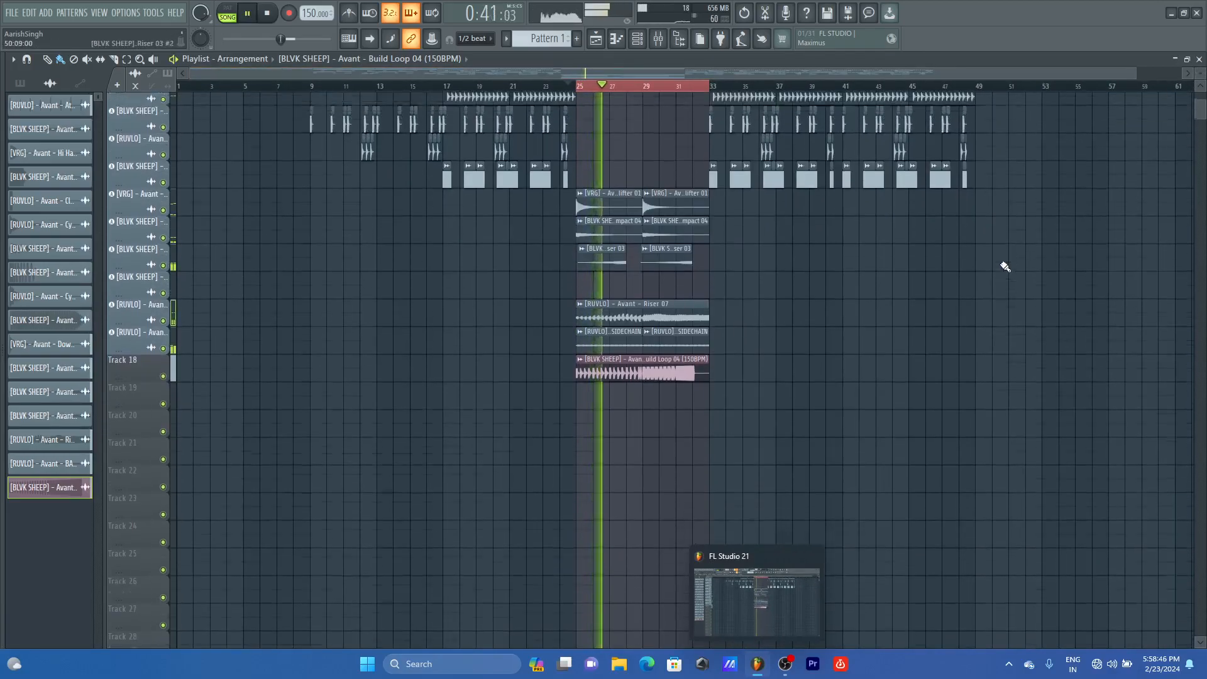
Step: Slice the Pattern 1 and Atmosphere 01 clips at bar 32, removing their parts up to bar 33, and play the result
scroll(1005, 267, up, 6)
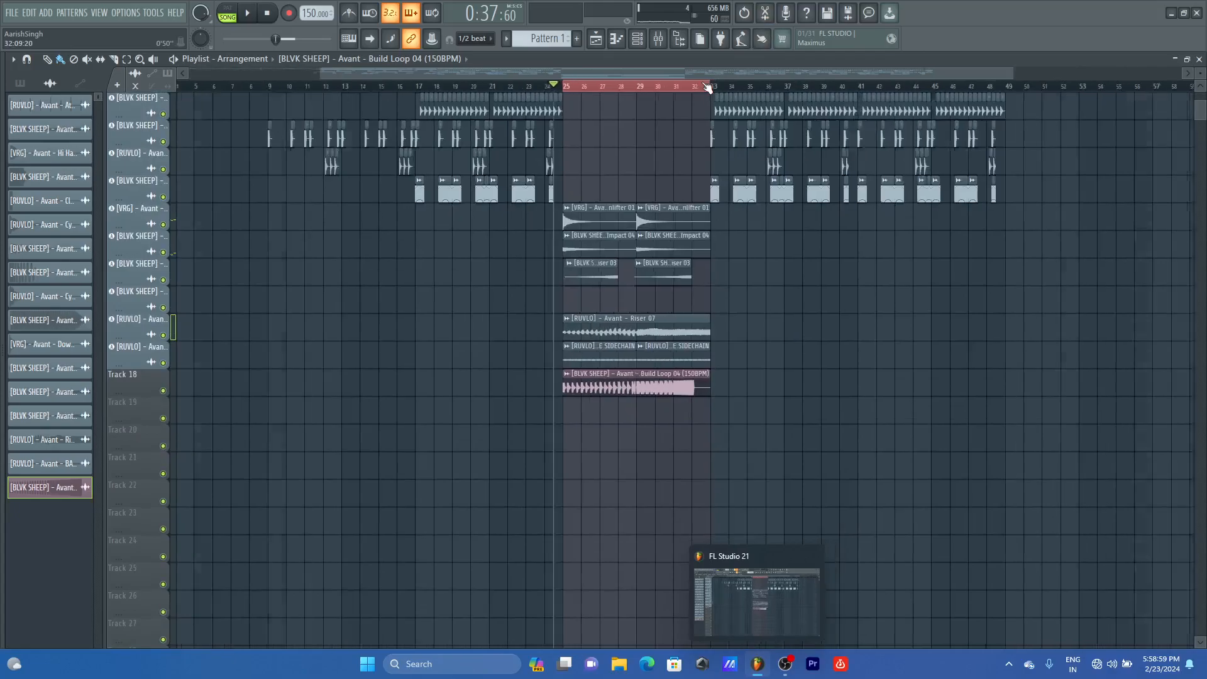
scroll(712, 101, up, 5)
scroll(744, 386, up, 5)
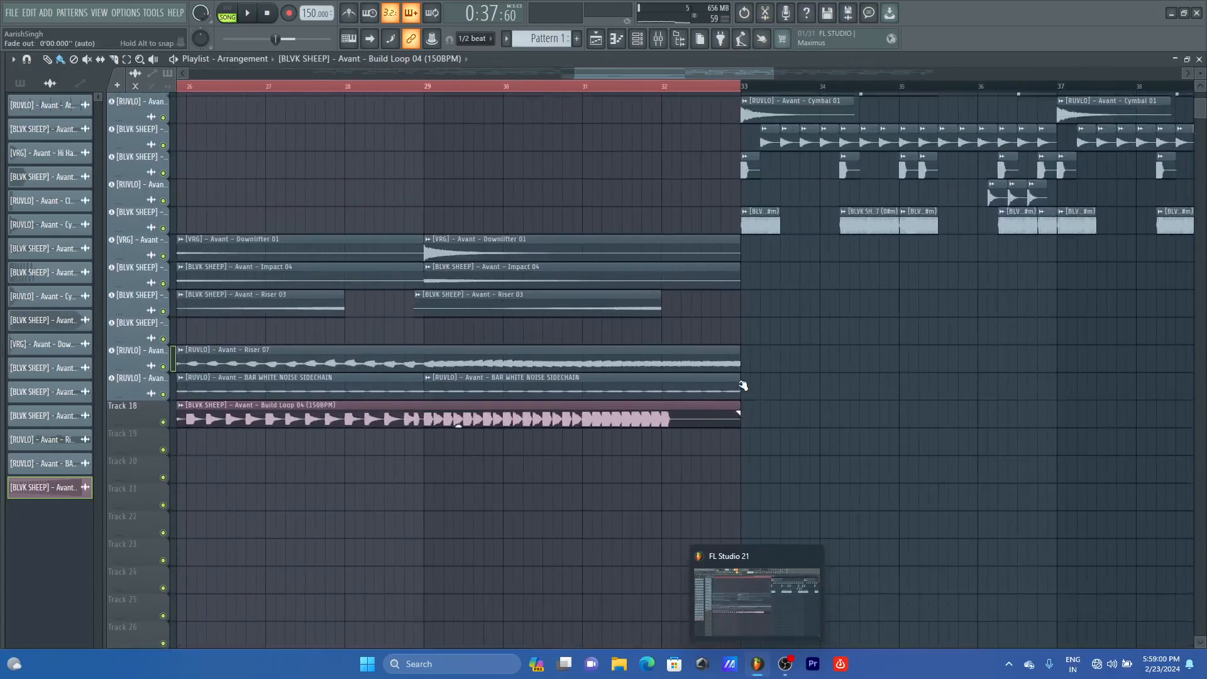
scroll(743, 385, up, 2)
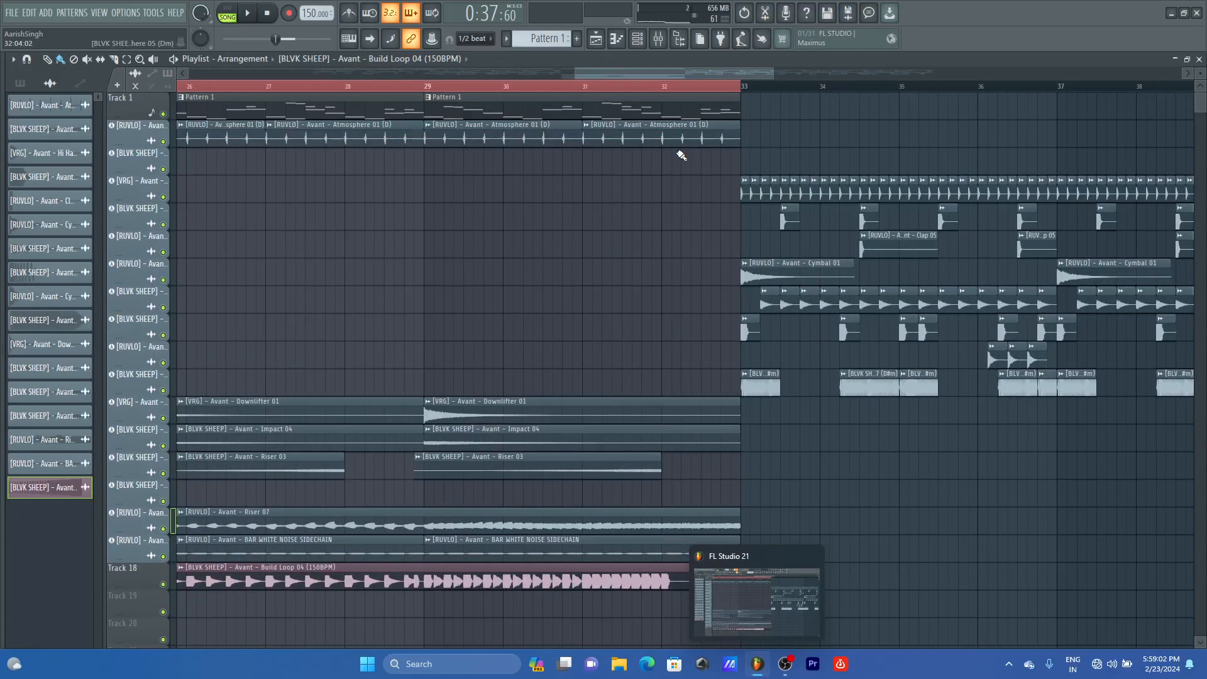
key(c)
drag(664, 153, 665, 118)
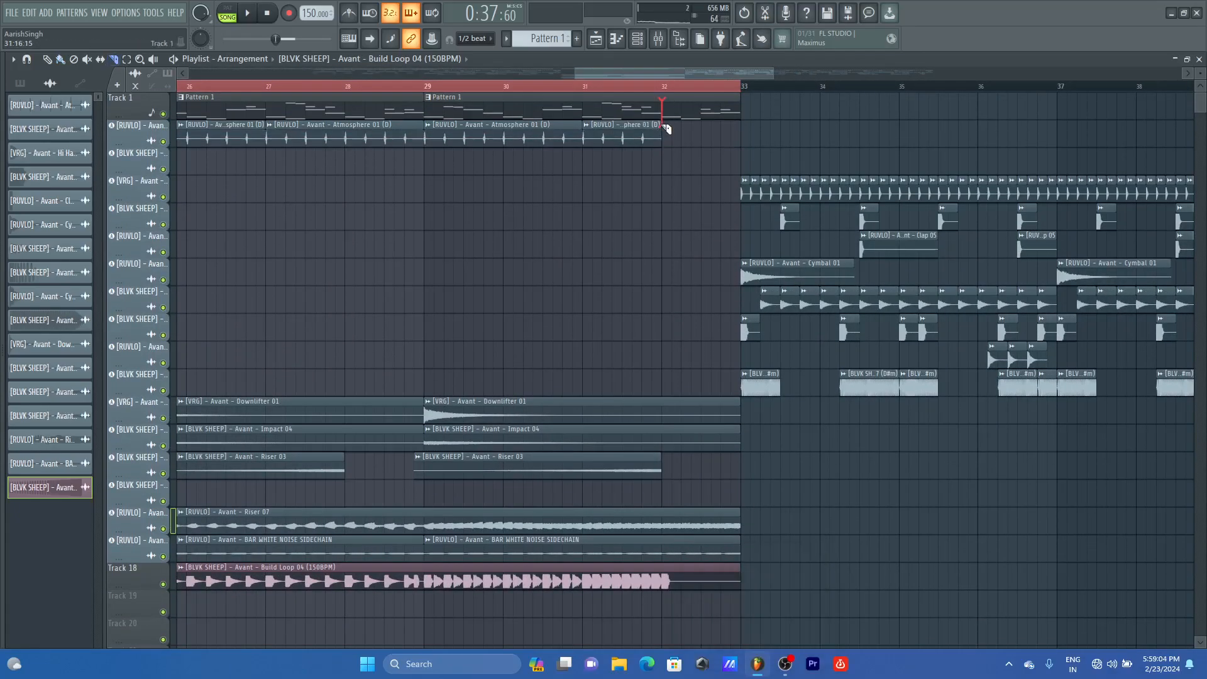
key(space)
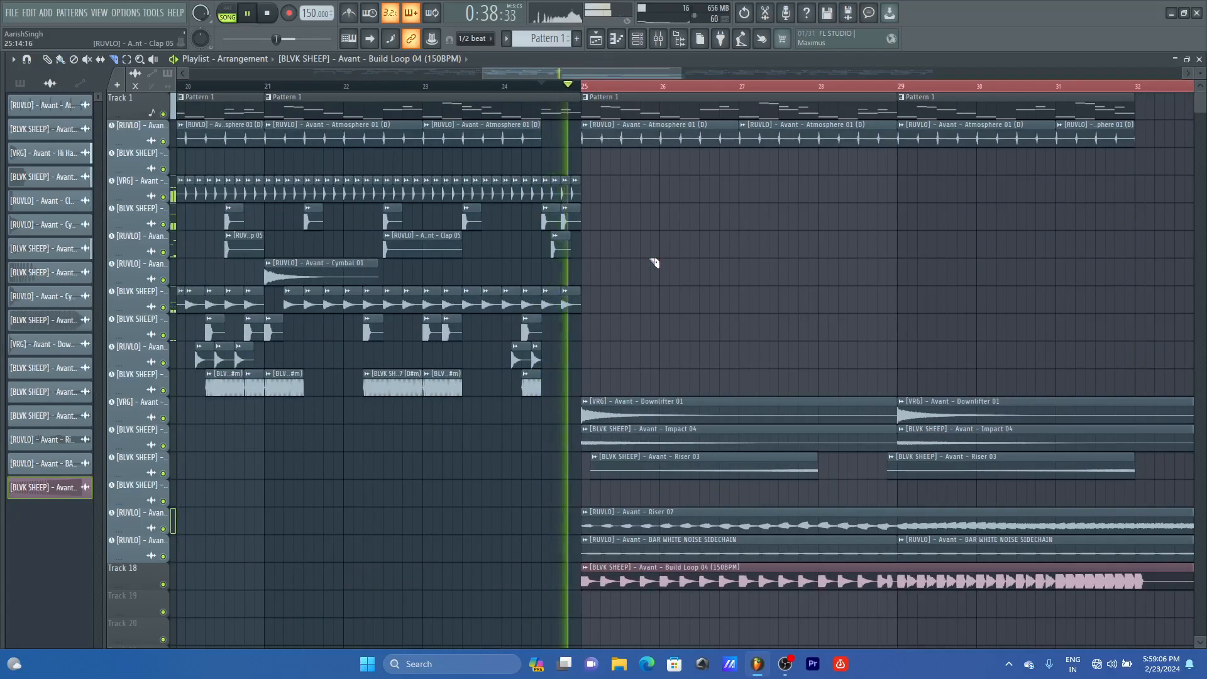
key(space)
Step: Try to shorten the Pattern 1 and Atmosphere 01 clips after bar 29 to end at about bar 31
key(b)
drag(1179, 90, 931, 147)
drag(1132, 110, 1042, 115)
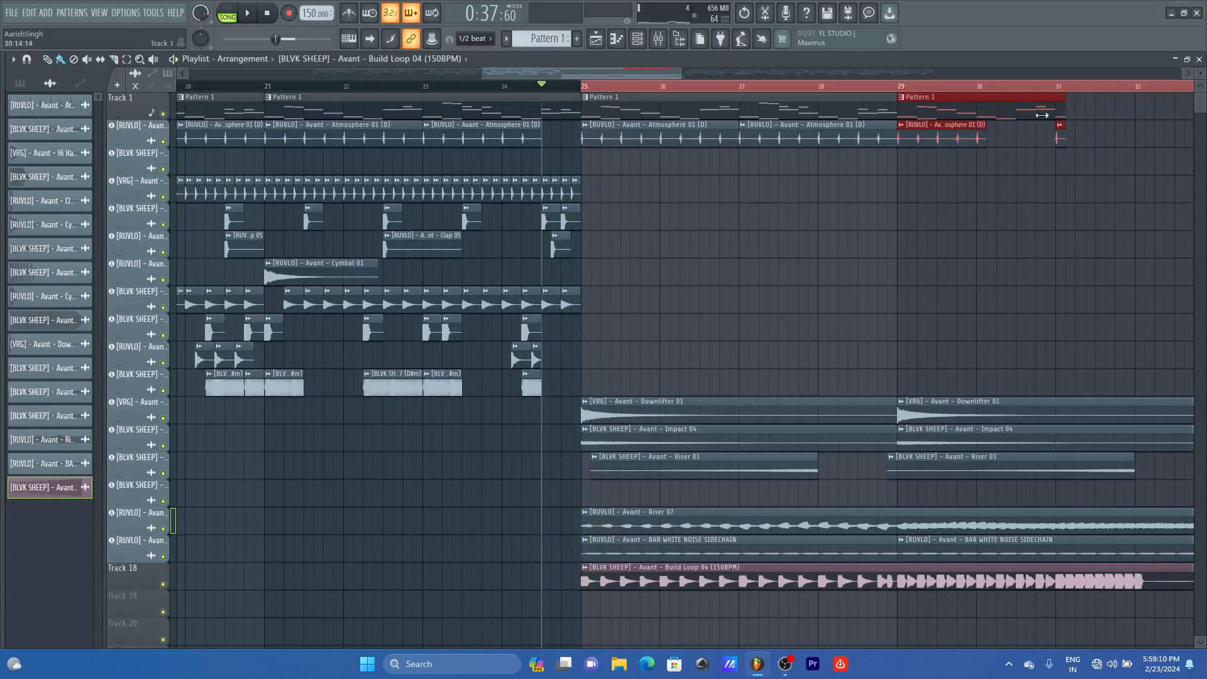
key(ctrl+z)
click(1009, 194)
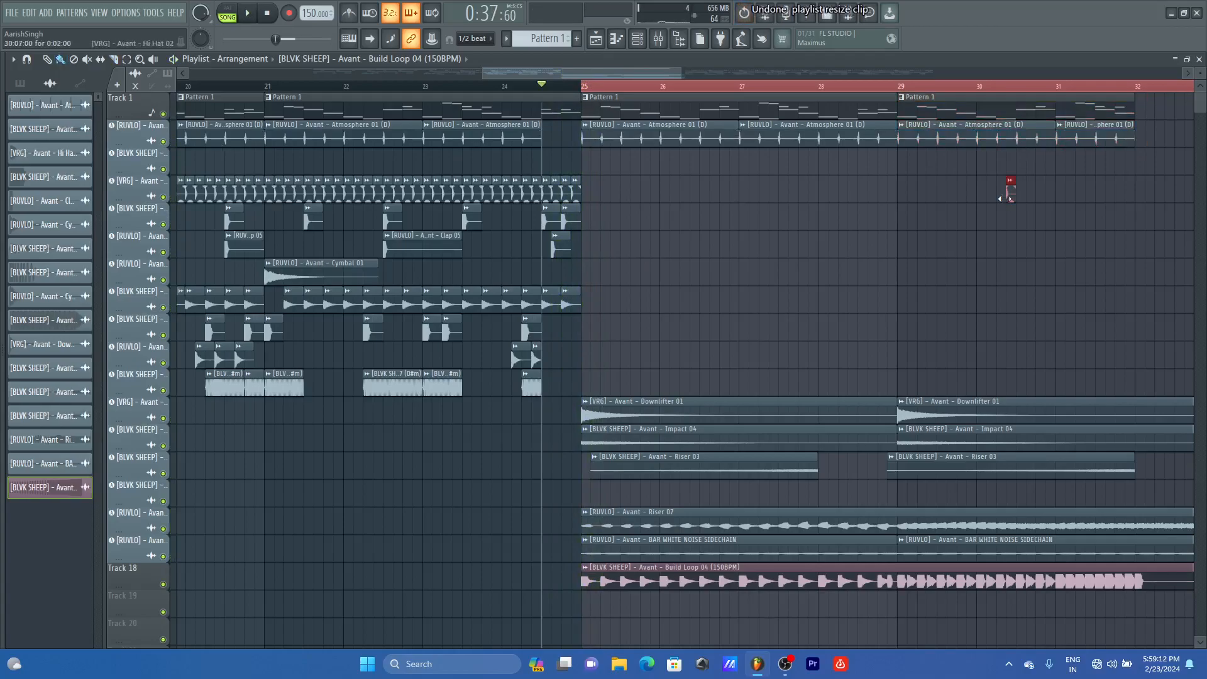
right_click(1009, 197)
click(1033, 179)
right_click(1010, 189)
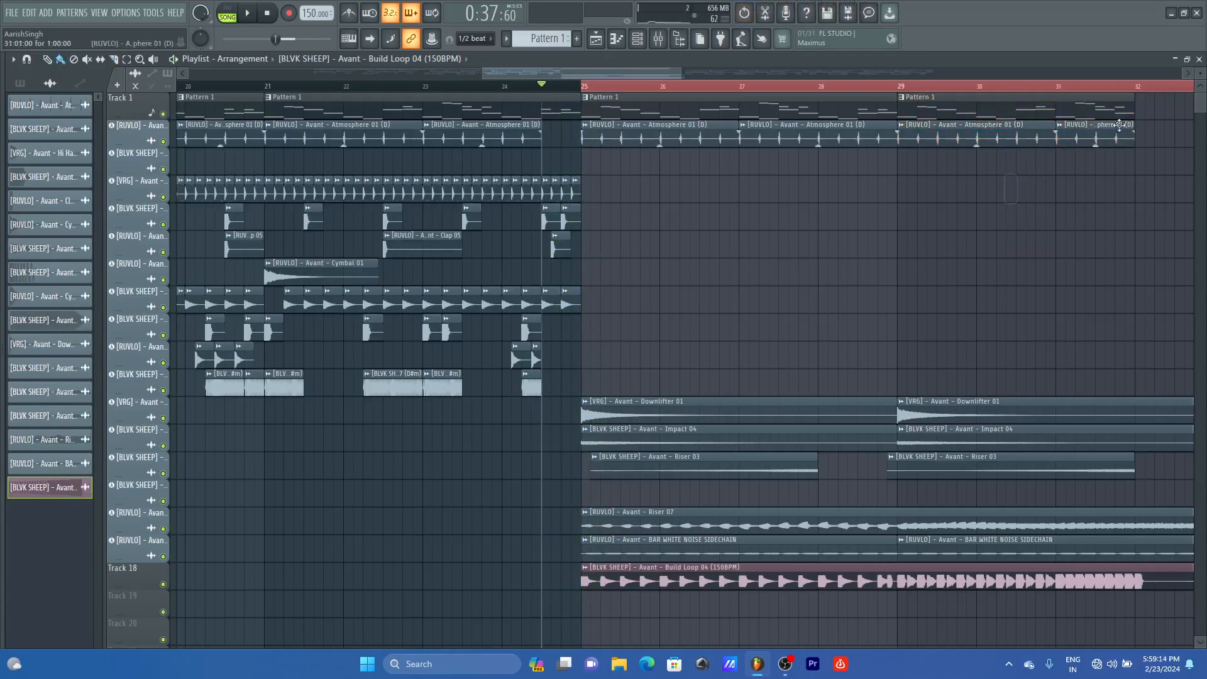
Step: Fill bars 29–31 of Track 1 with repeated one-beat Pattern 1 clips and bars 31–32 with half-beat ones, and play the stutter
mouse_move(1144, 112)
mouse_down()
mouse_move(985, 126)
mouse_move(972, 111)
mouse_move(1026, 109)
mouse_move(922, 109)
mouse_move(1015, 122)
mouse_up()
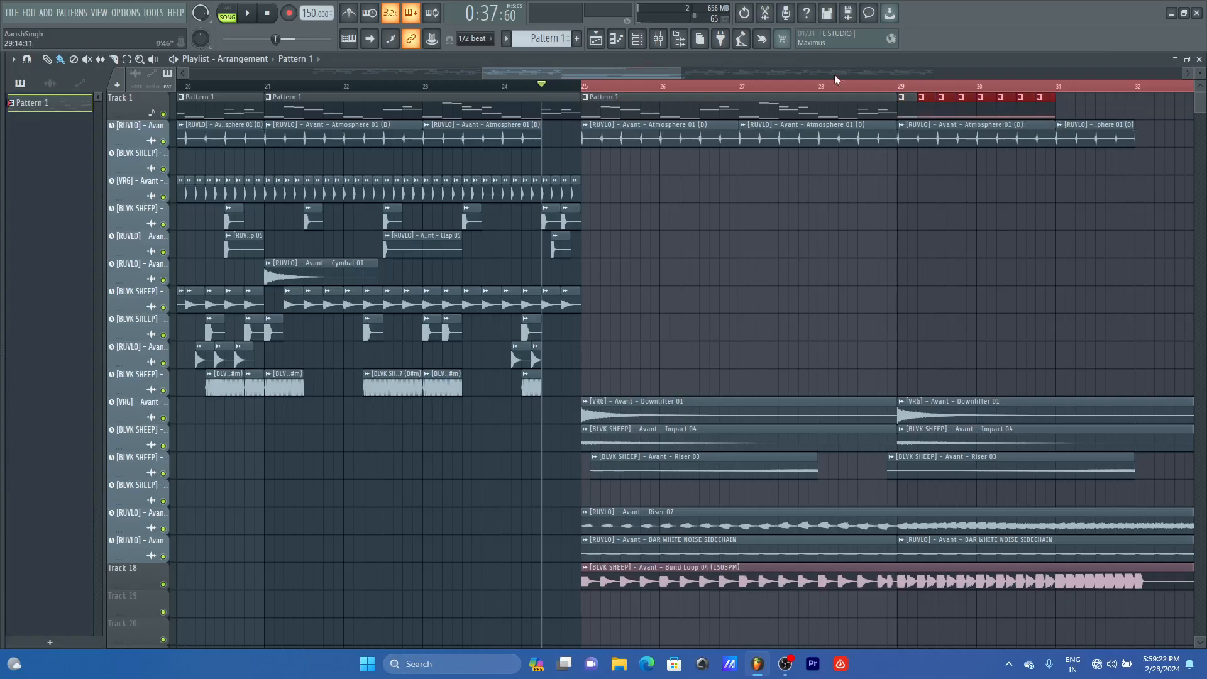
drag(680, 75, 840, 76)
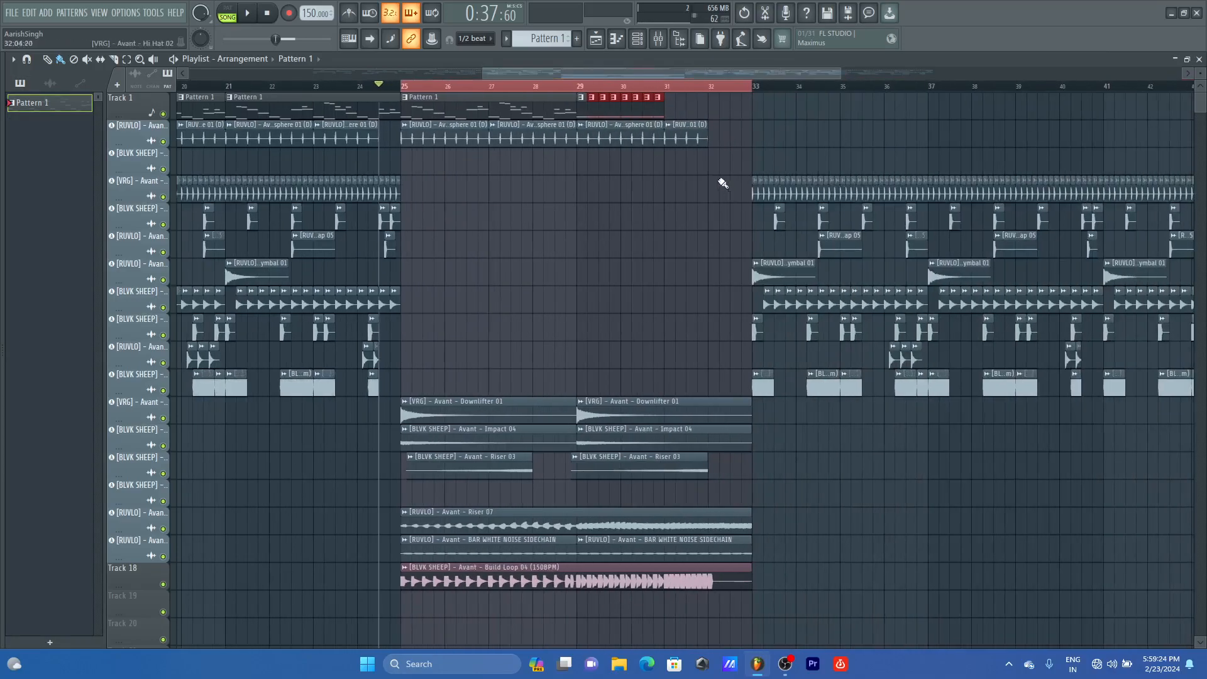
click(673, 116)
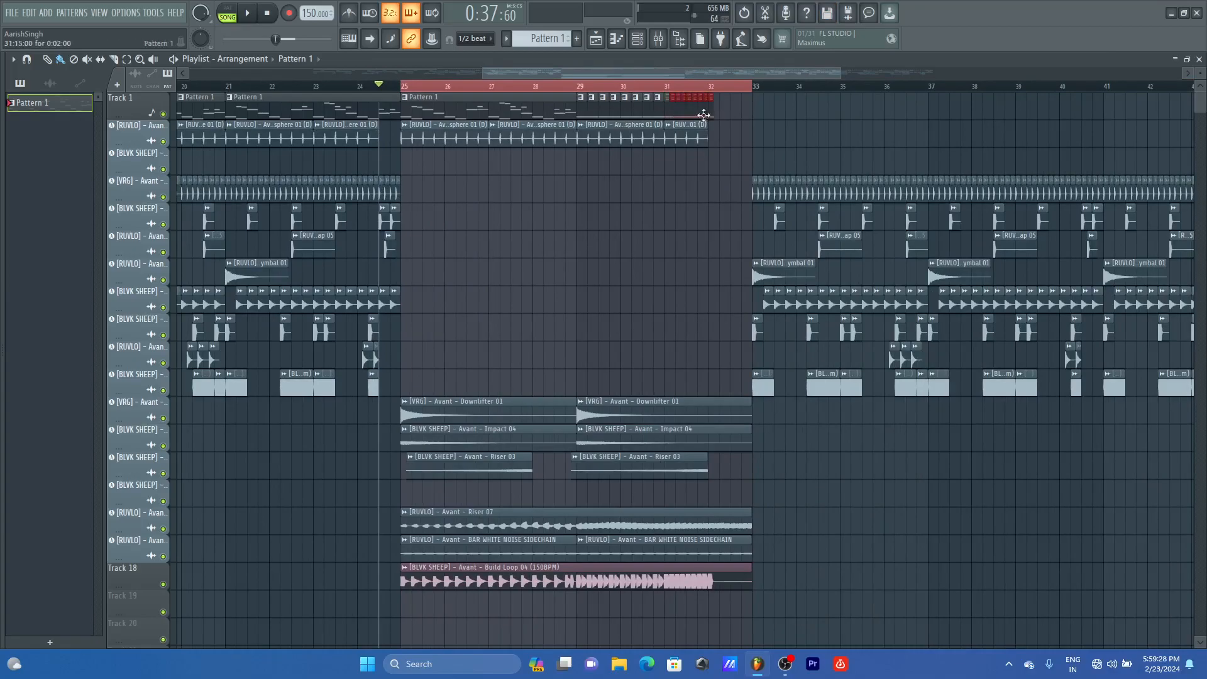
ctrl+scroll(714, 120, up, 3)
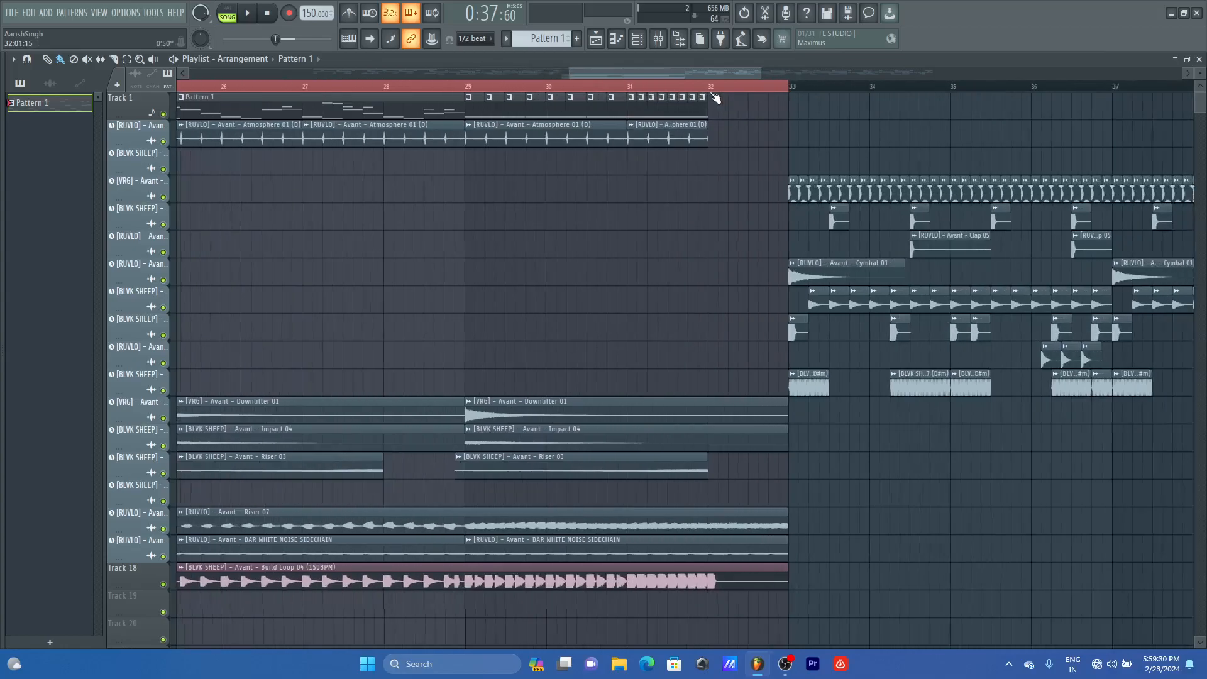
click(617, 90)
key(space)
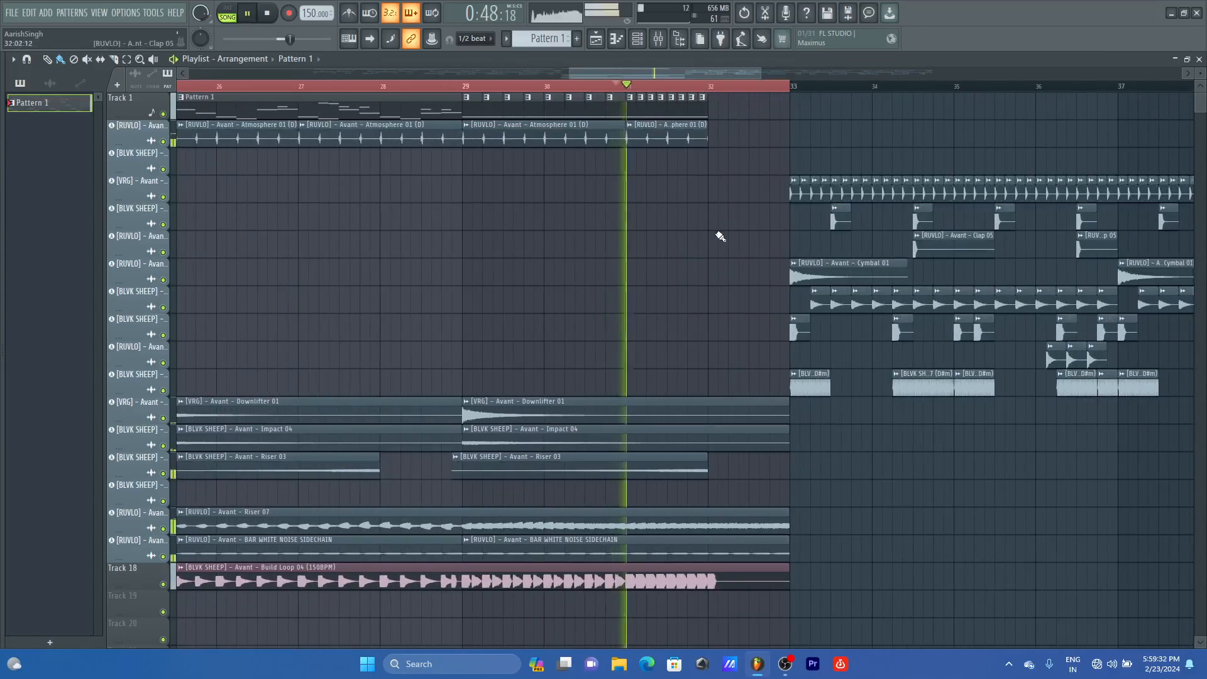
key(space)
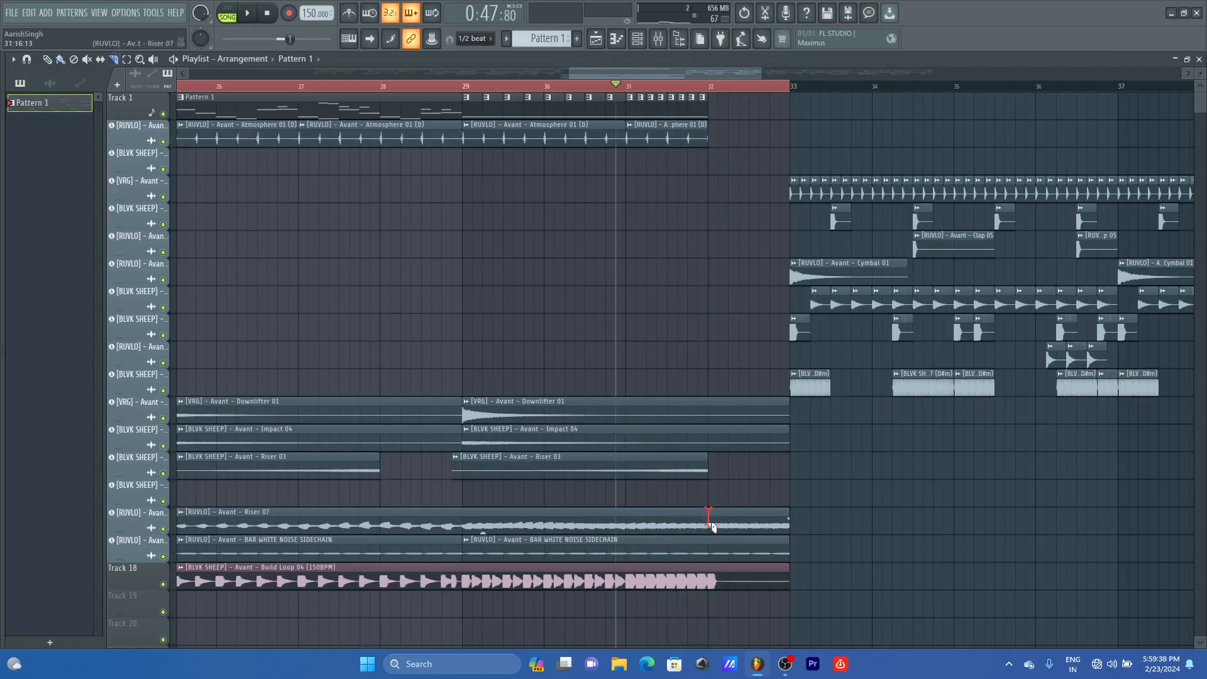
Step: Trim the Riser 07, white noise sidechain, Downlifter 01 and Impact 04 clips so they end at bar 32
drag(713, 554, 713, 554)
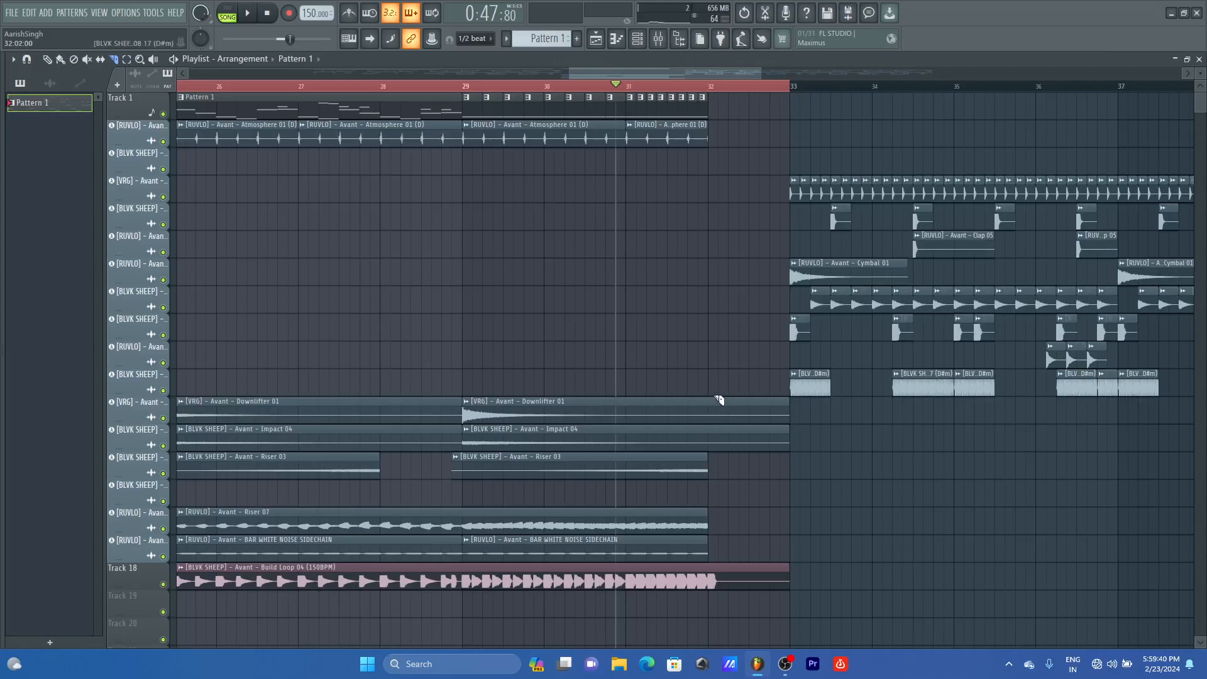
drag(718, 400, 720, 454)
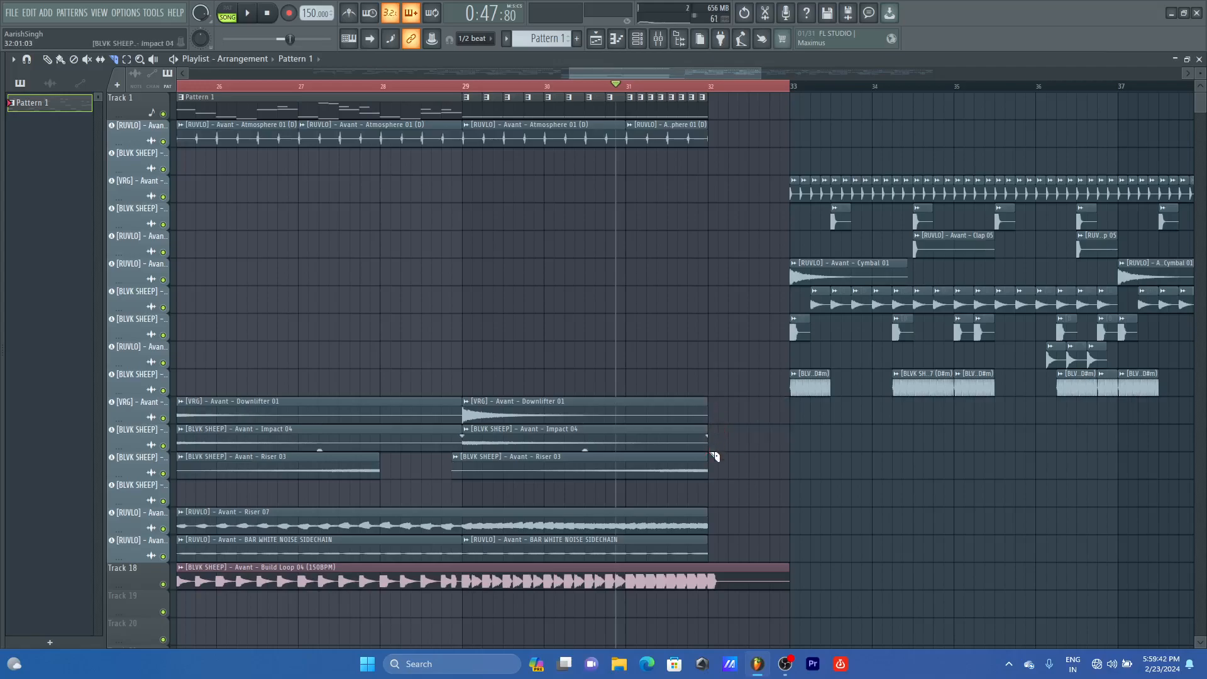
Step: Audition samples from the Hybrid Trap Trilogy Vocals folder and place the PUT YOU IN THE DIRT vocal on Track 19 at bar 32
click(3, 349)
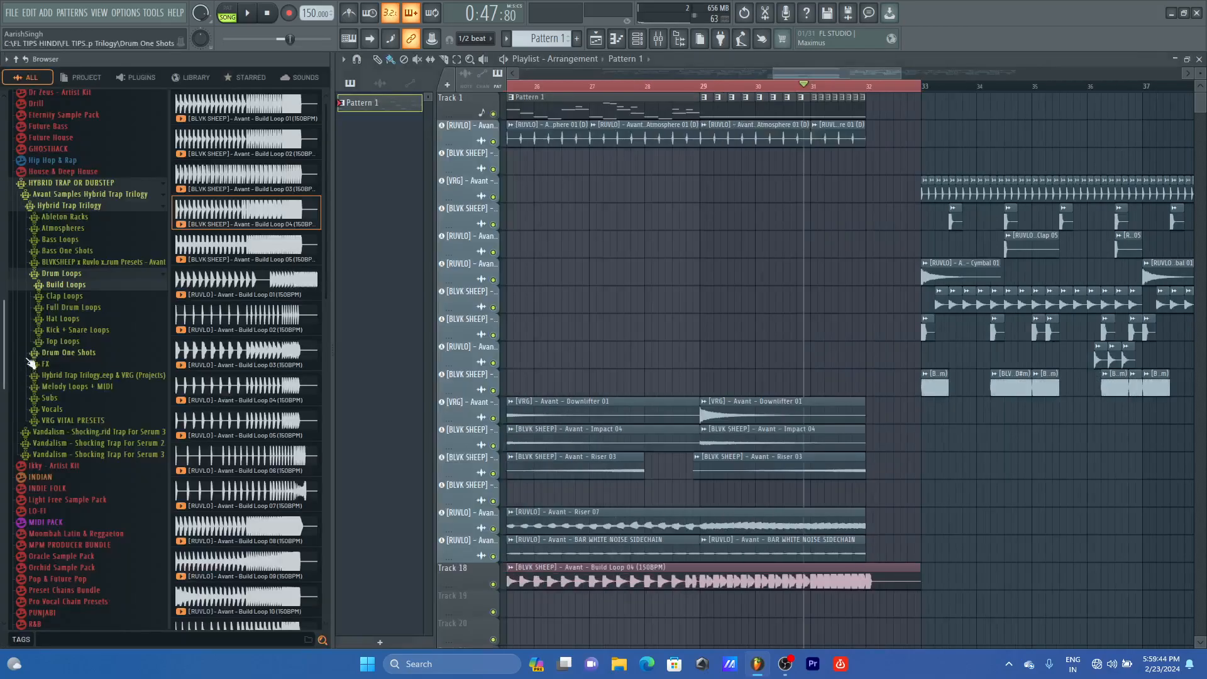
click(57, 410)
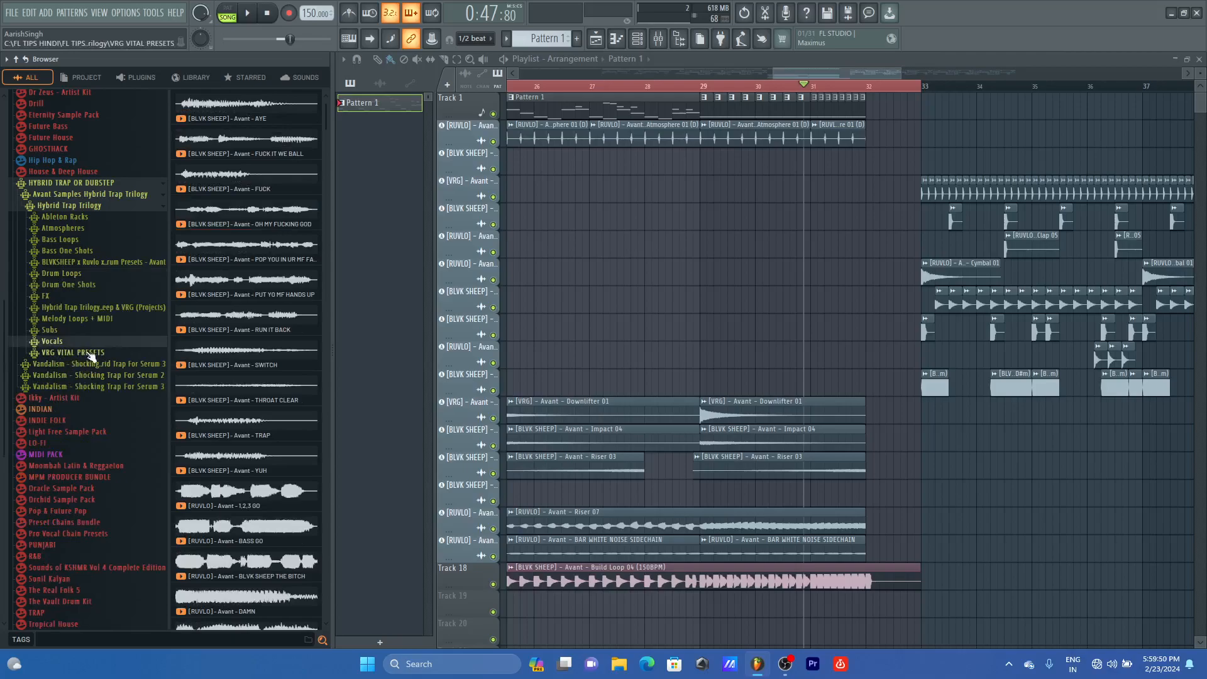
scroll(234, 320, down, 3)
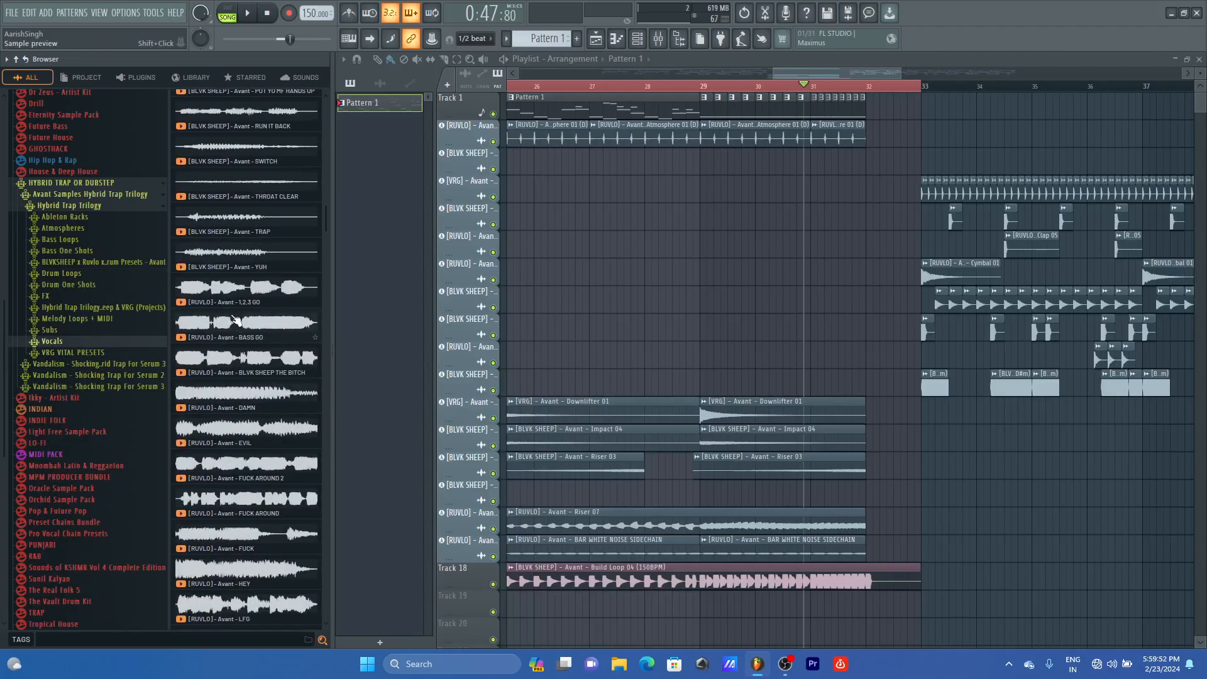
scroll(234, 320, down, 2)
click(243, 201)
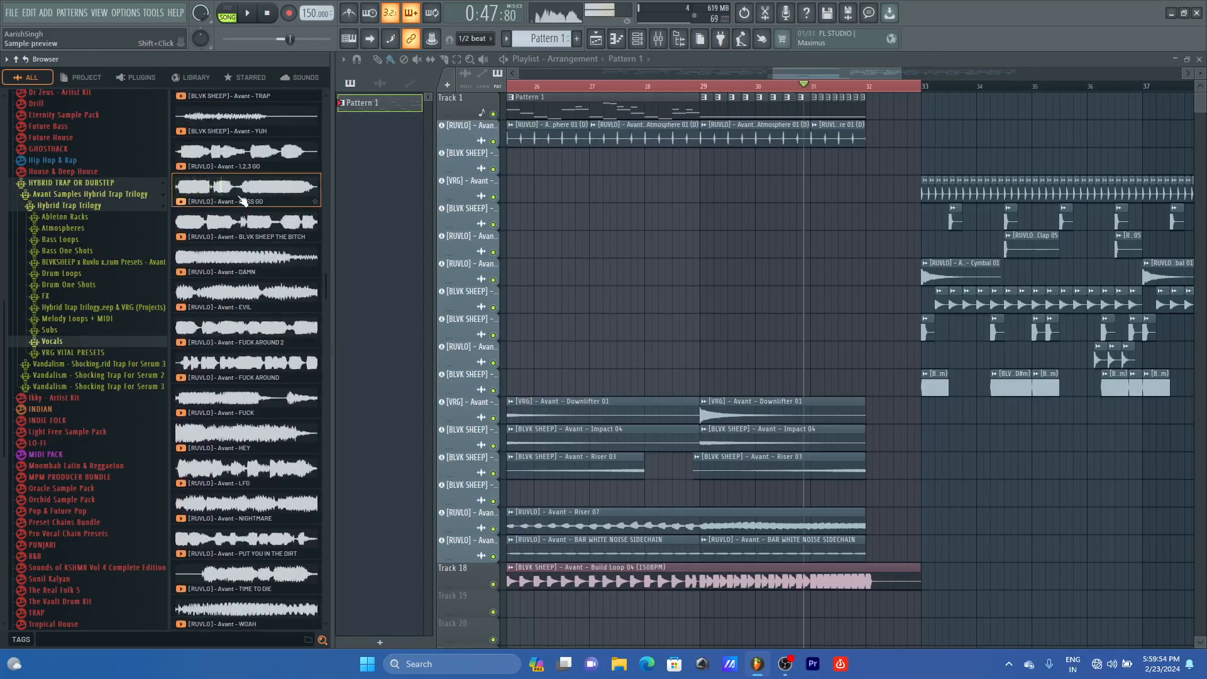
scroll(267, 249, down, 2)
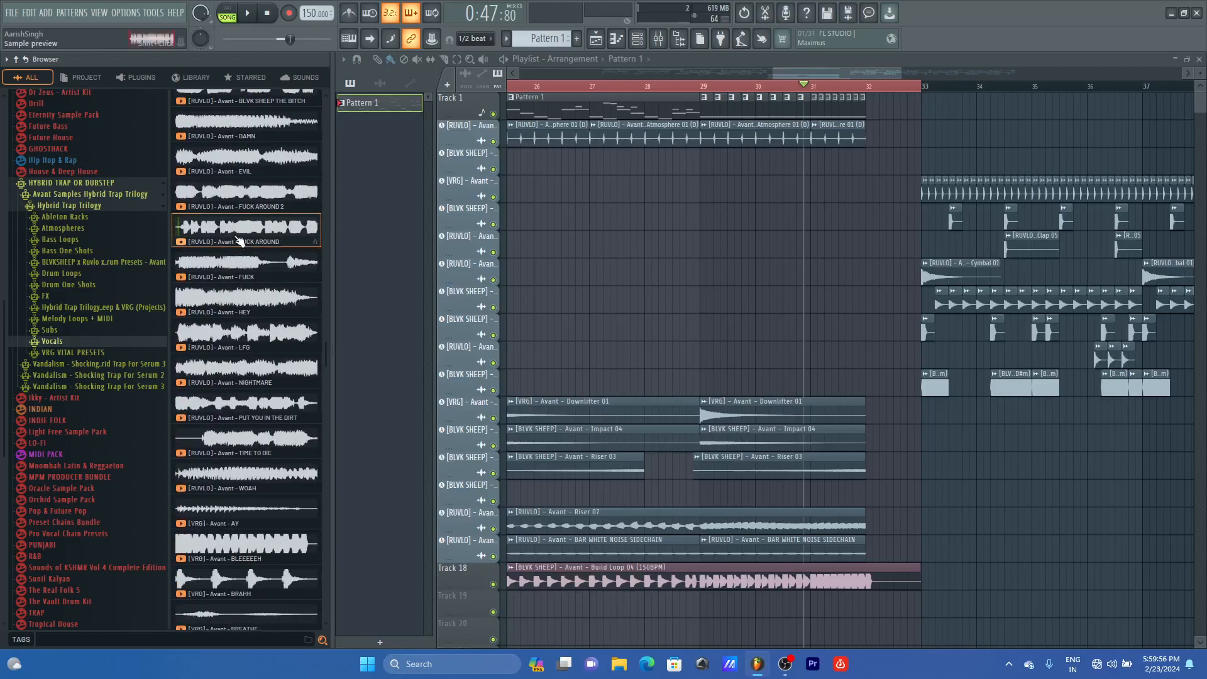
click(249, 203)
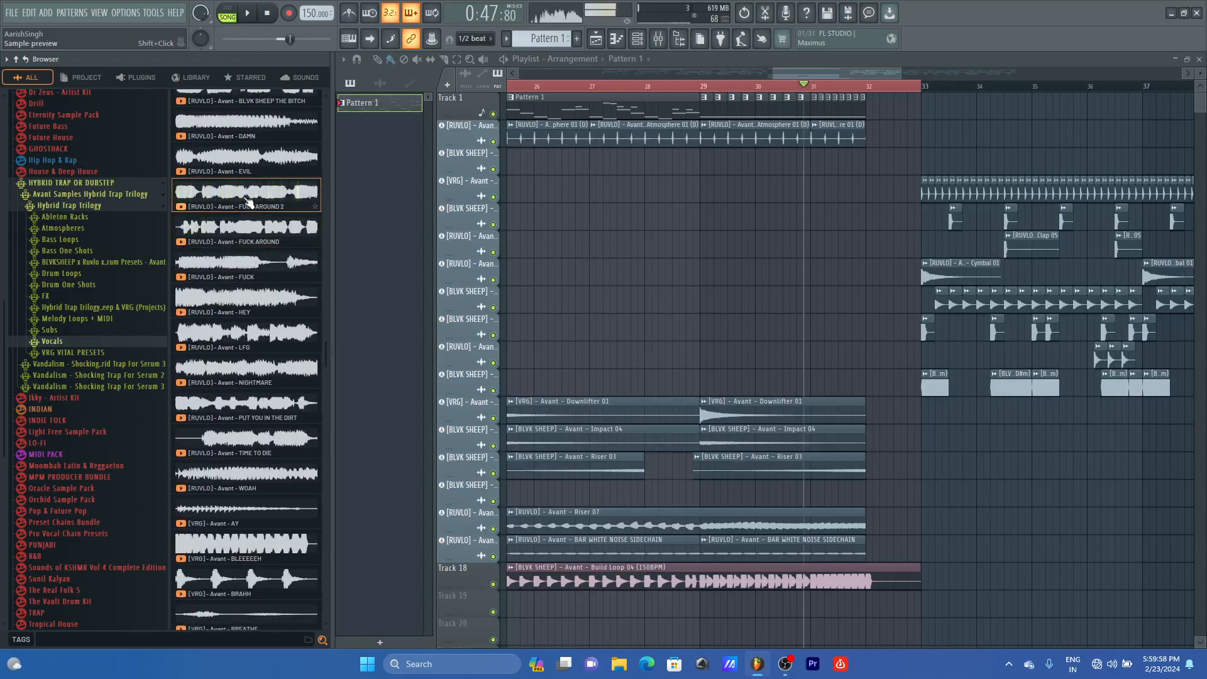
scroll(249, 276, down, 3)
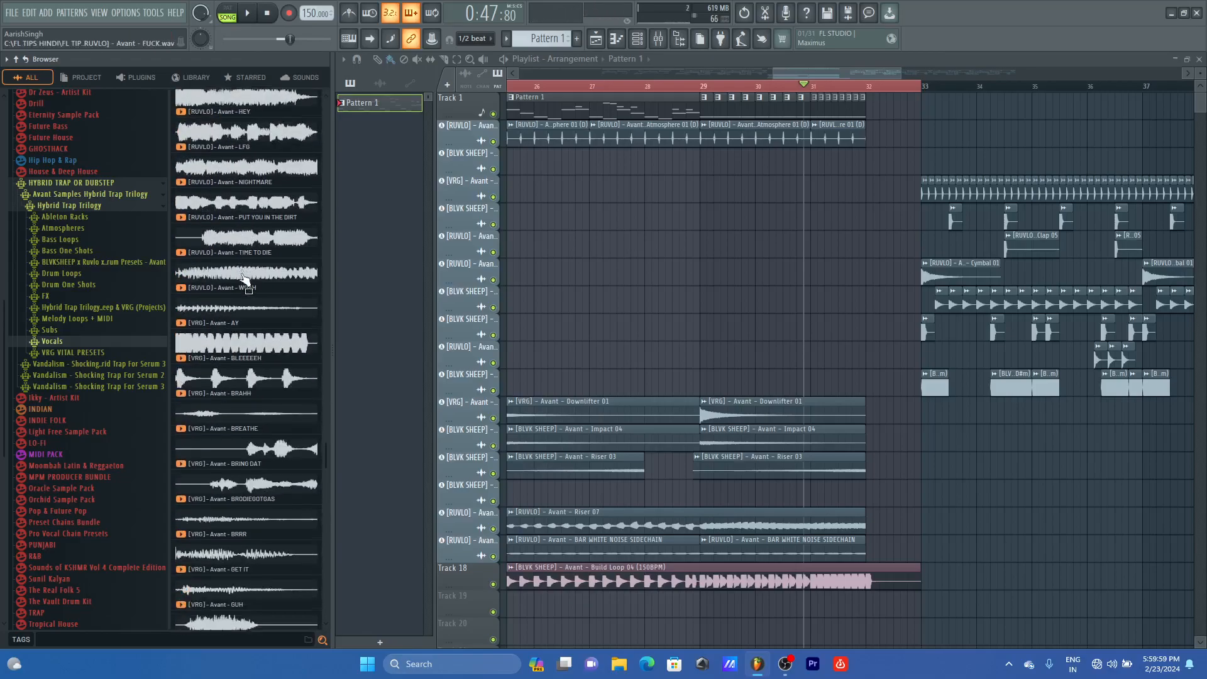
click(240, 196)
scroll(238, 264, down, 4)
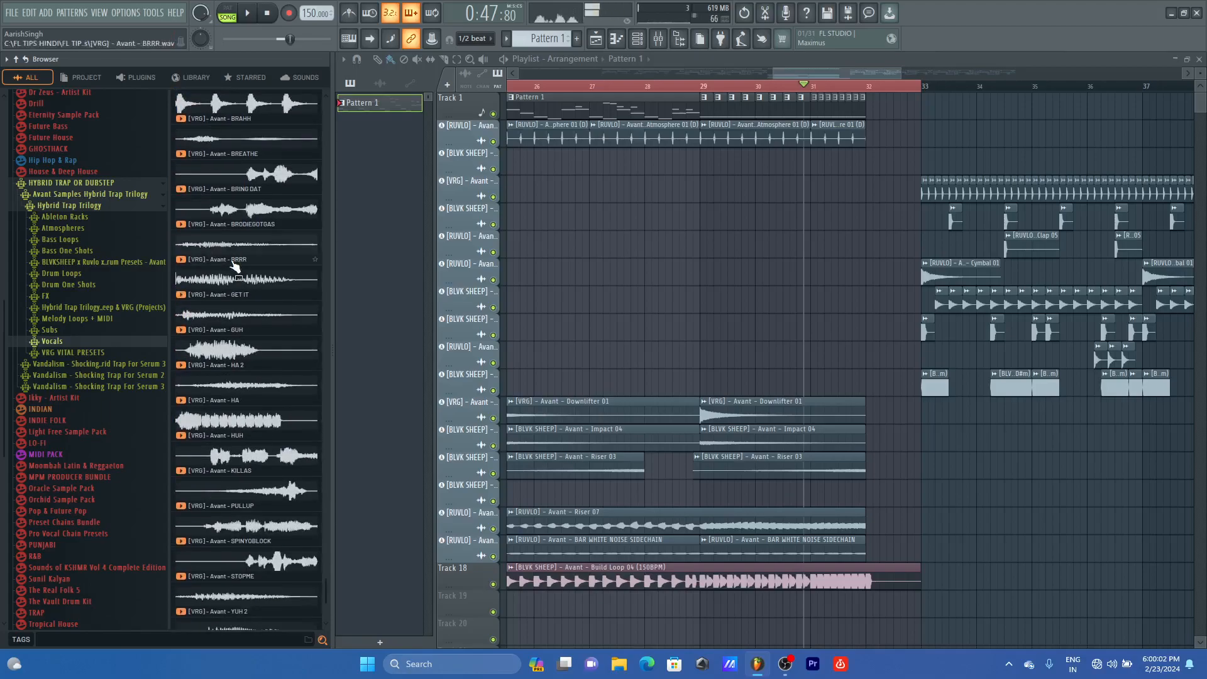
scroll(234, 267, up, 4)
drag(252, 210, 711, 525)
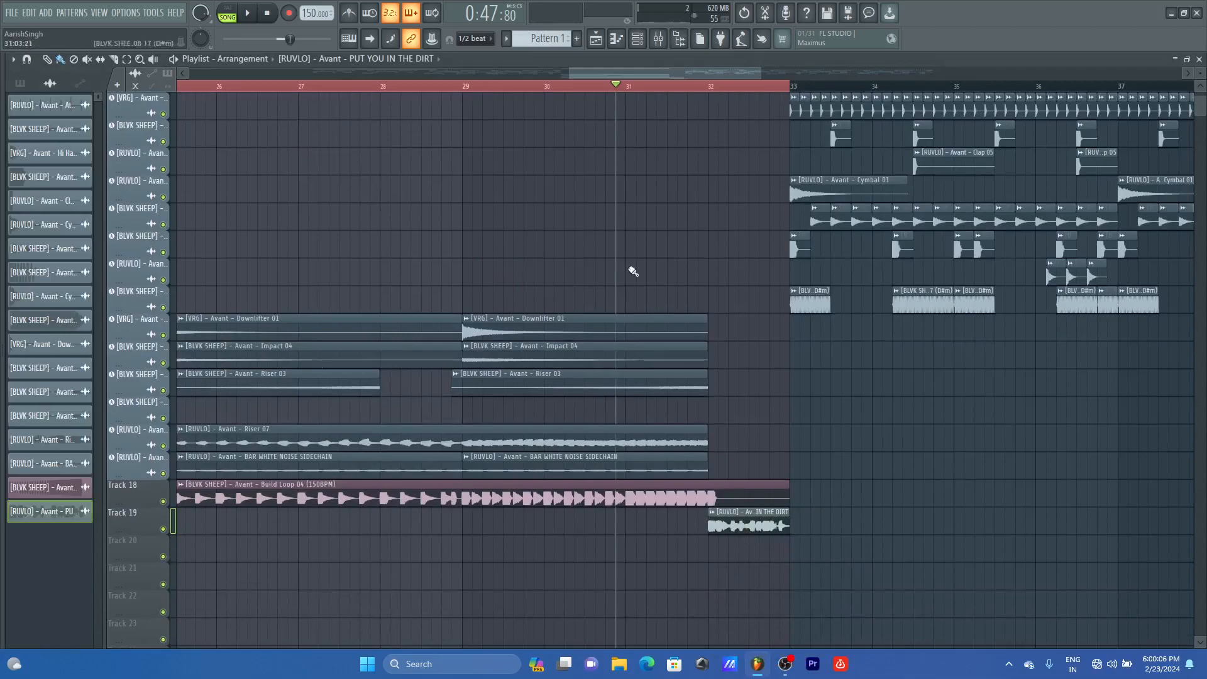
Step: Play the transition from just before bar 29 and lower the channel volume of the PUT YOU IN THE DIRT vocal
click(453, 88)
key(space)
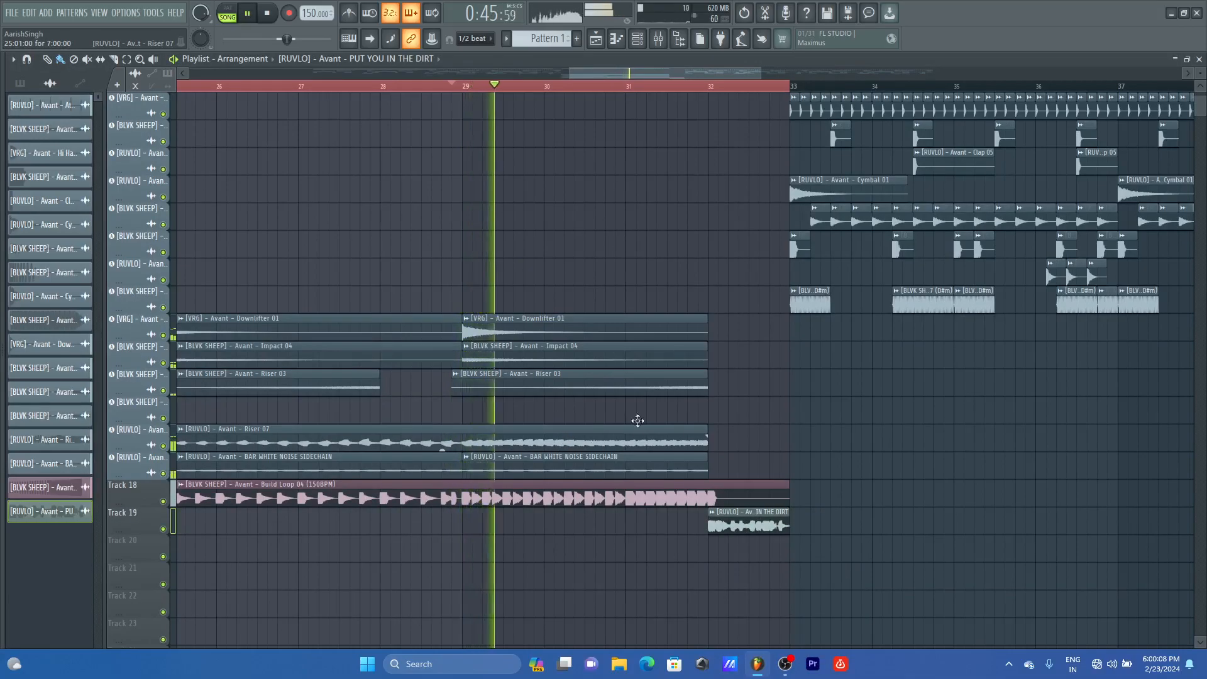
scroll(780, 74, down, 2)
drag(569, 73, 353, 74)
key(space)
double_click(835, 526)
drag(304, 170, 304, 189)
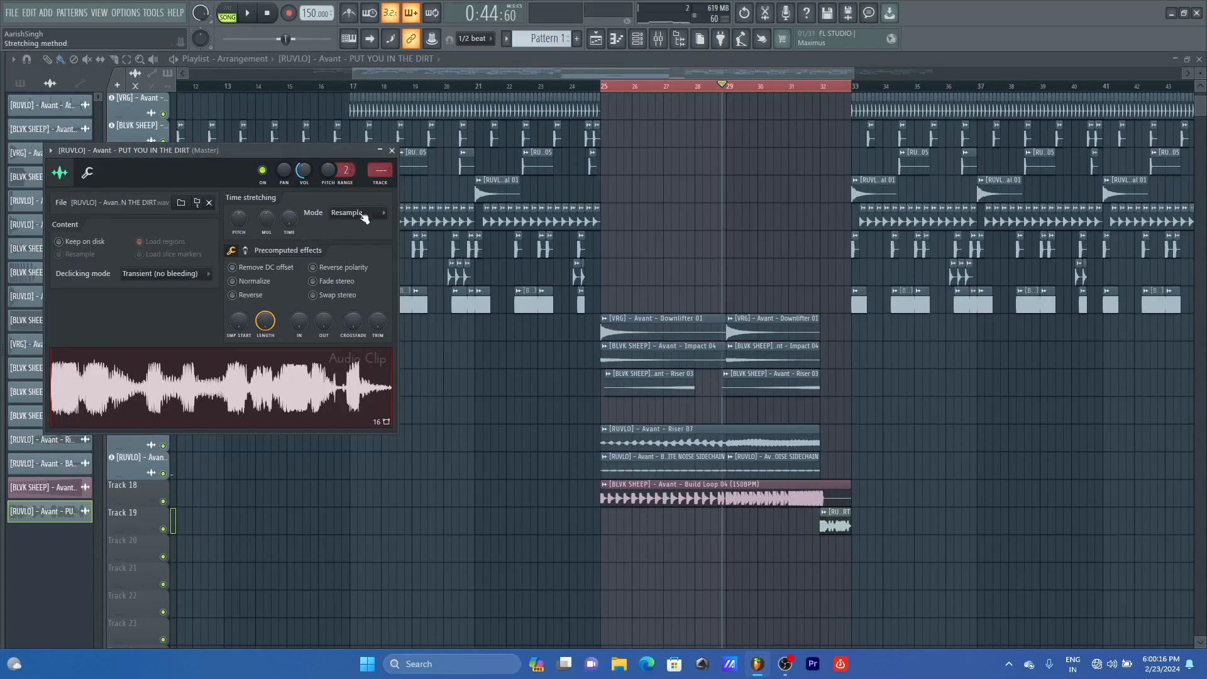
click(380, 183)
Step: Select the time range from bar 33 to bar 49 covering the second drum section
click(686, 68)
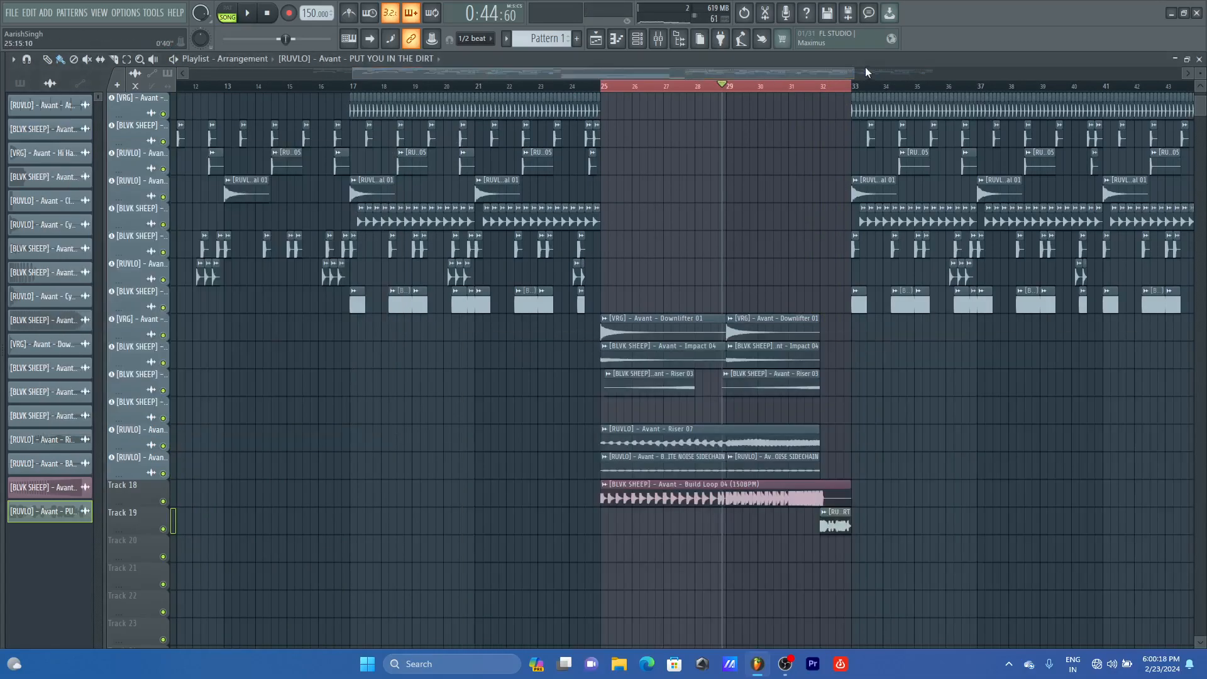
drag(852, 76, 1047, 75)
scroll(959, 265, up, 3)
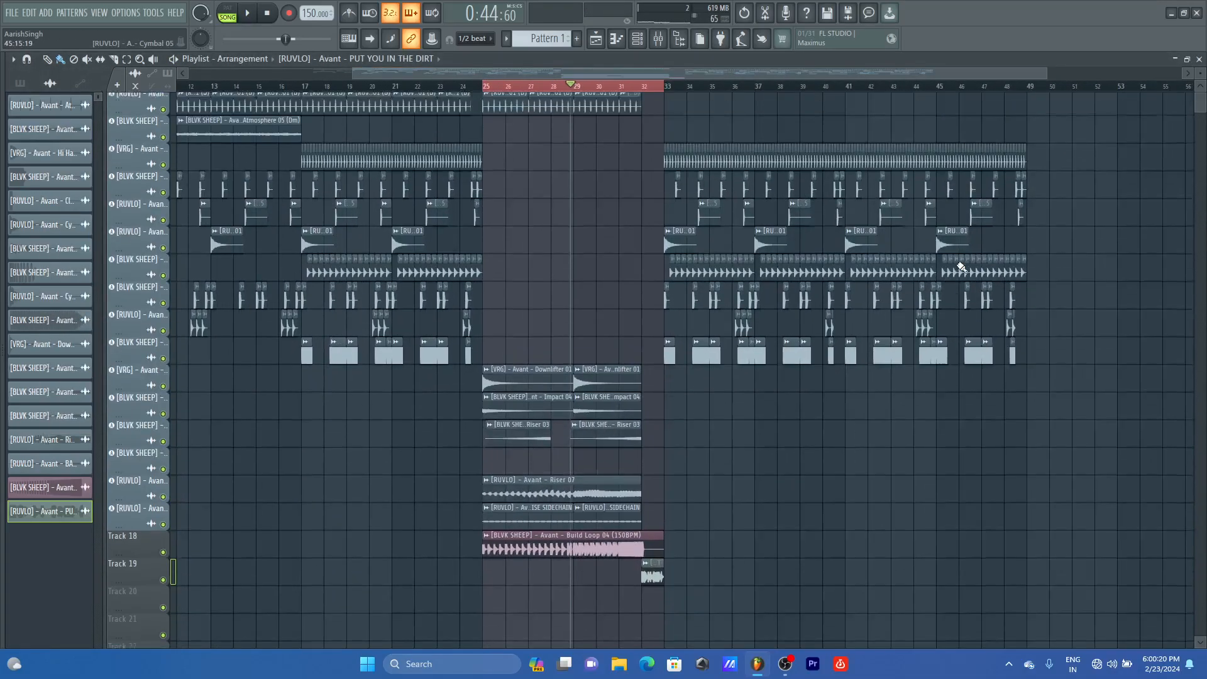
click(632, 87)
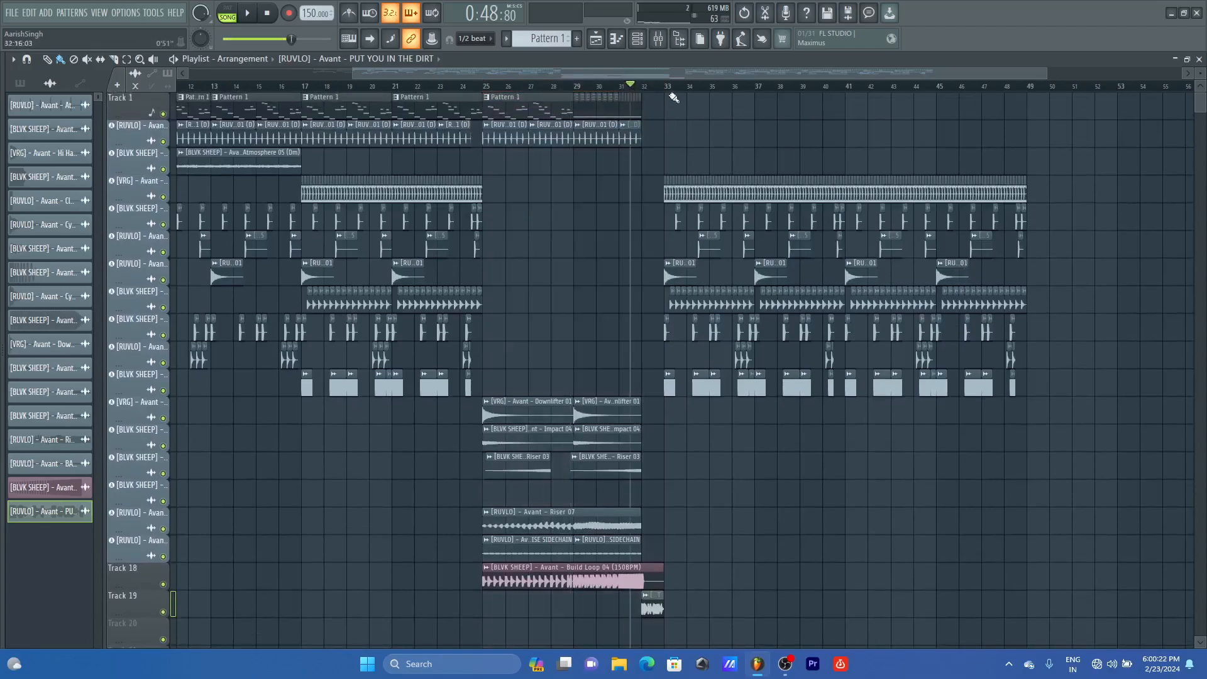
drag(668, 91, 1028, 104)
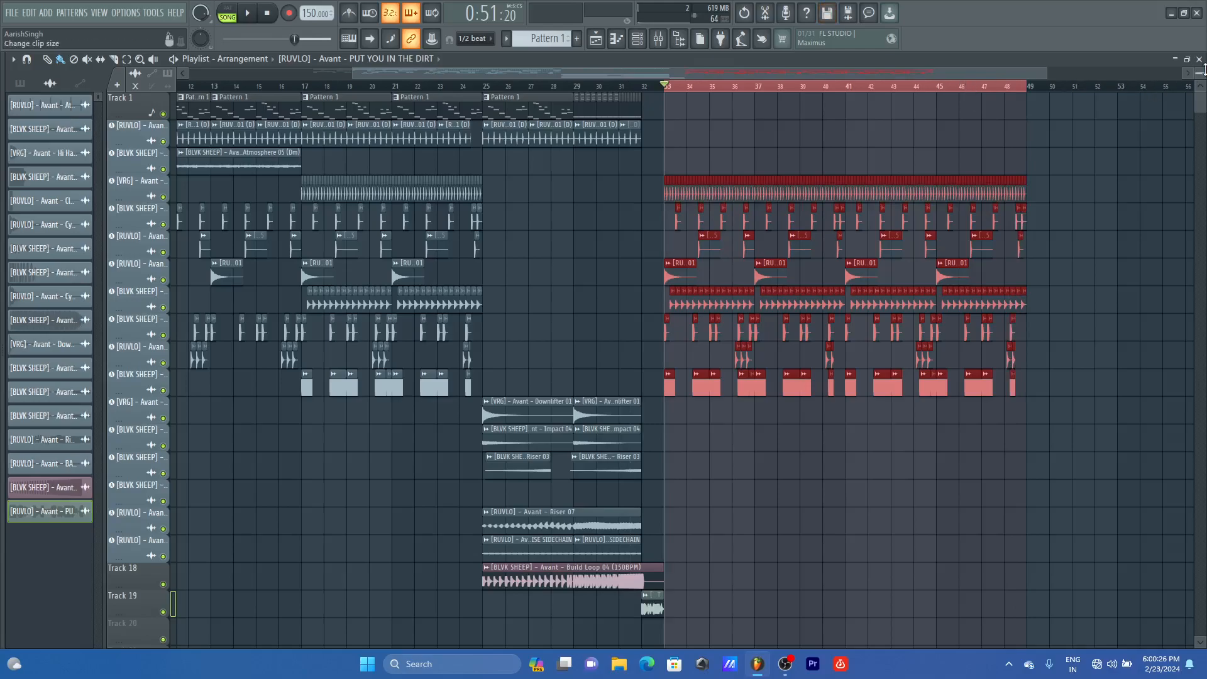
Step: Examine the arrangement around bar 33, from the melody tracks down to the build loop and vocal tracks
drag(1200, 74, 1200, 64)
drag(1045, 73, 1035, 73)
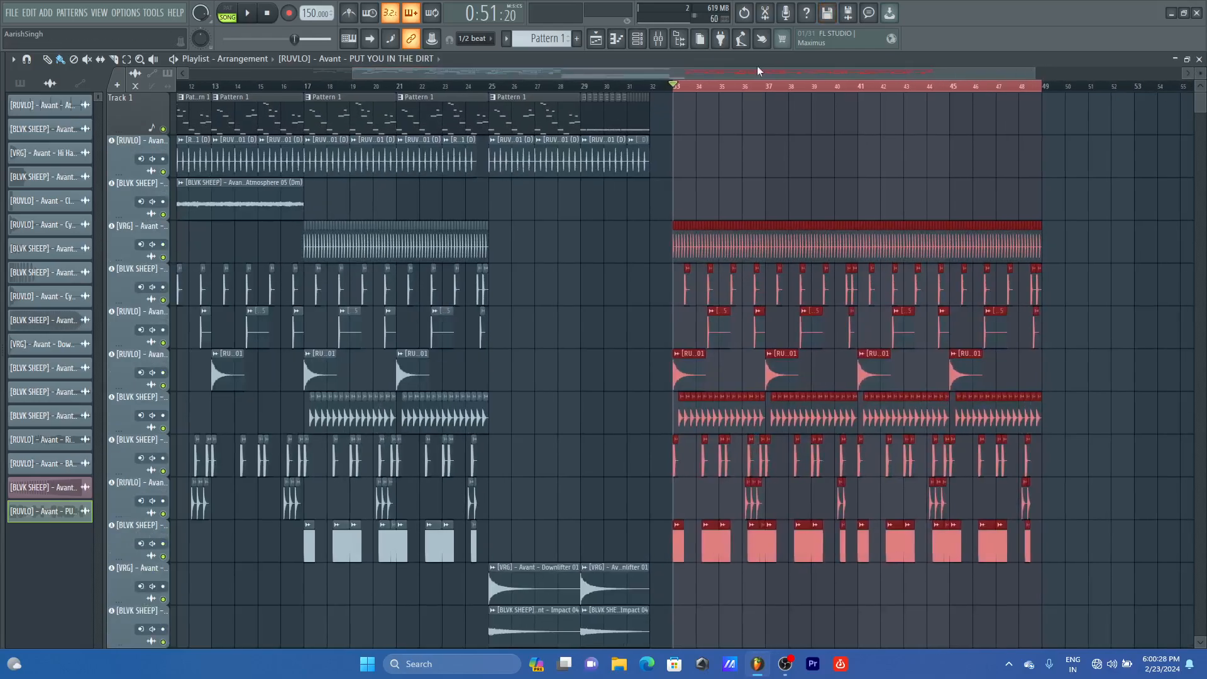
click(638, 41)
click(639, 78)
scroll(371, 80, down, 3)
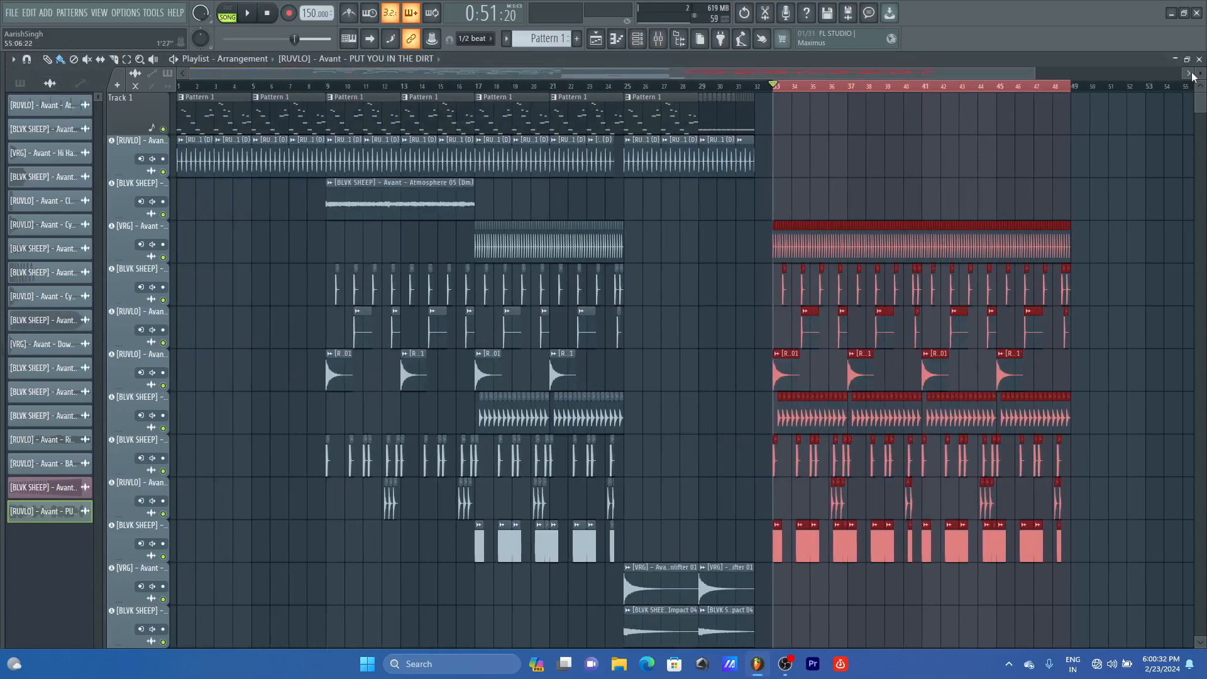
drag(1198, 74, 1198, 78)
scroll(957, 89, up, 6)
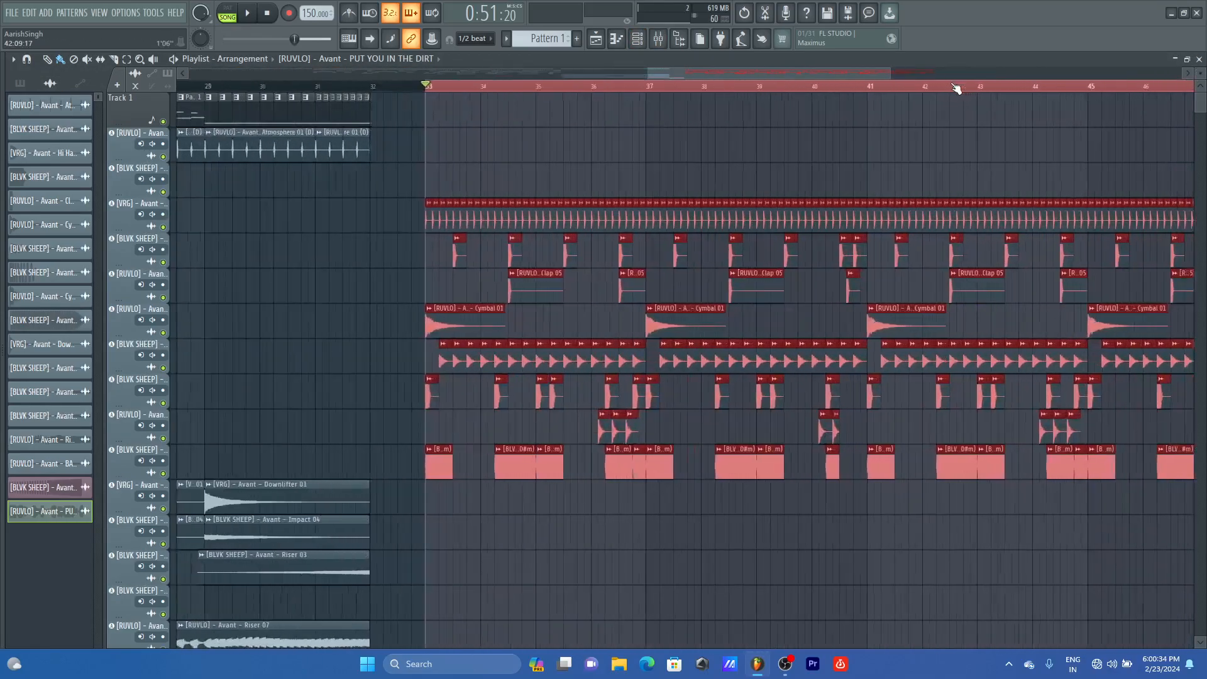
drag(676, 73, 605, 75)
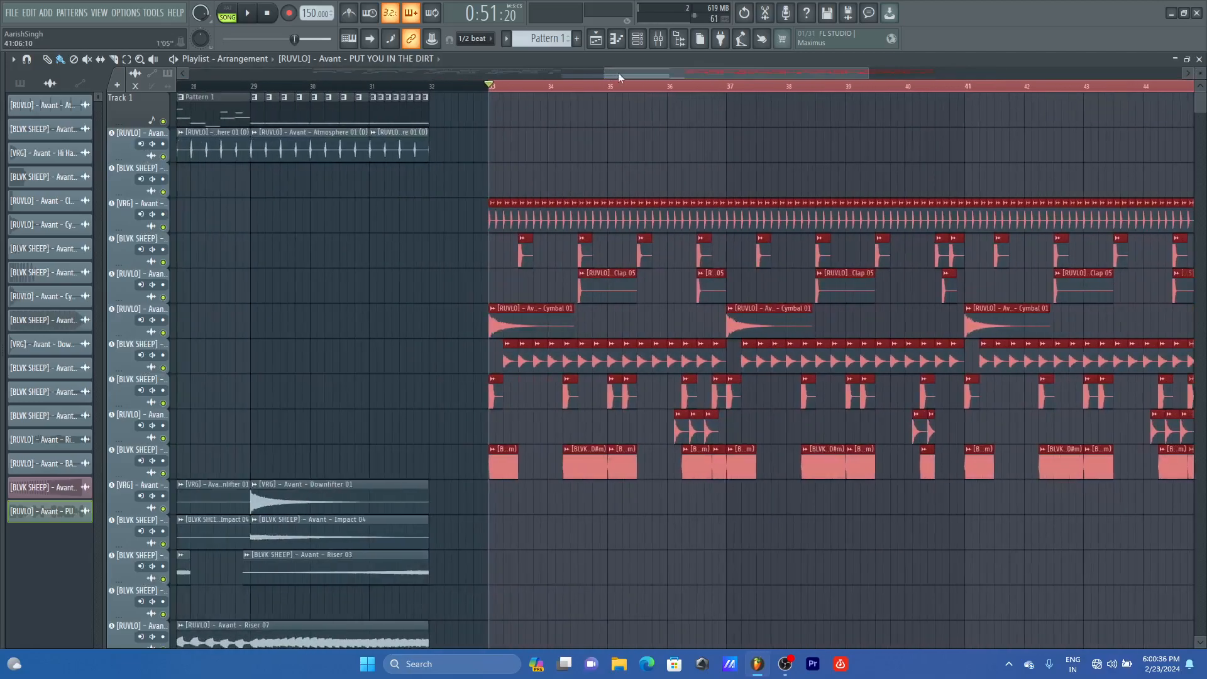
scroll(1087, 114, down, 5)
scroll(567, 461, down, 2)
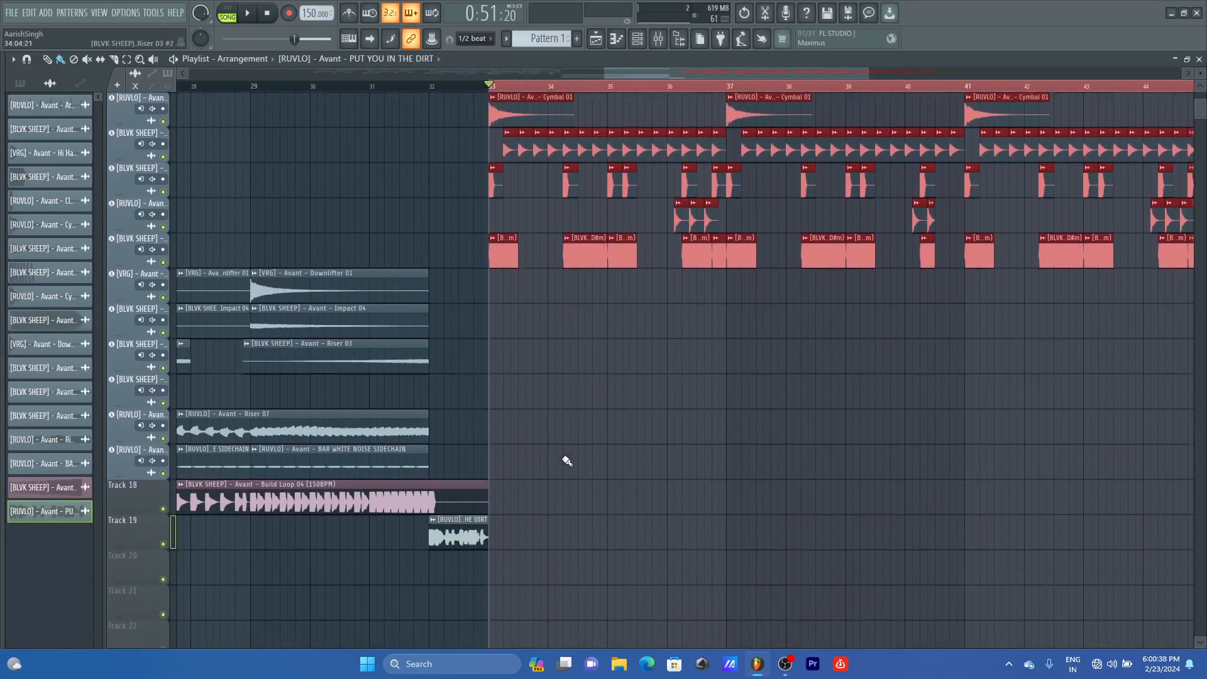
Step: Show the unsorted channels in the channel rack and add a Serum instrument channel
click(647, 39)
click(532, 144)
click(522, 180)
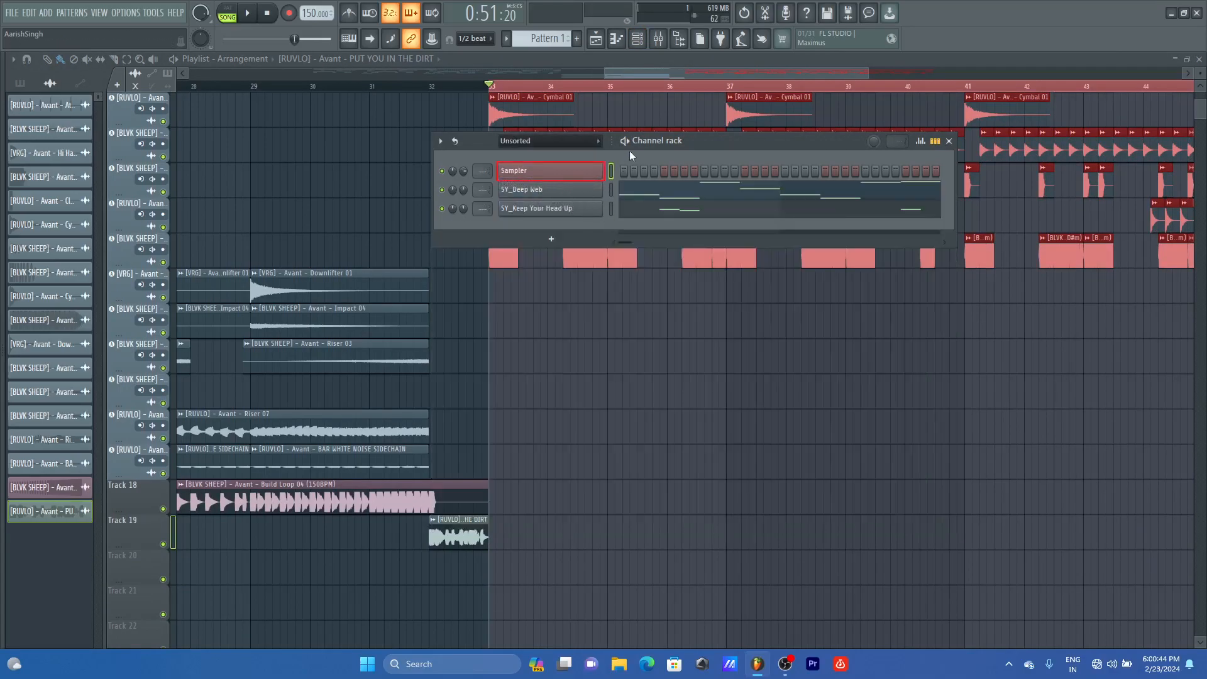
click(562, 242)
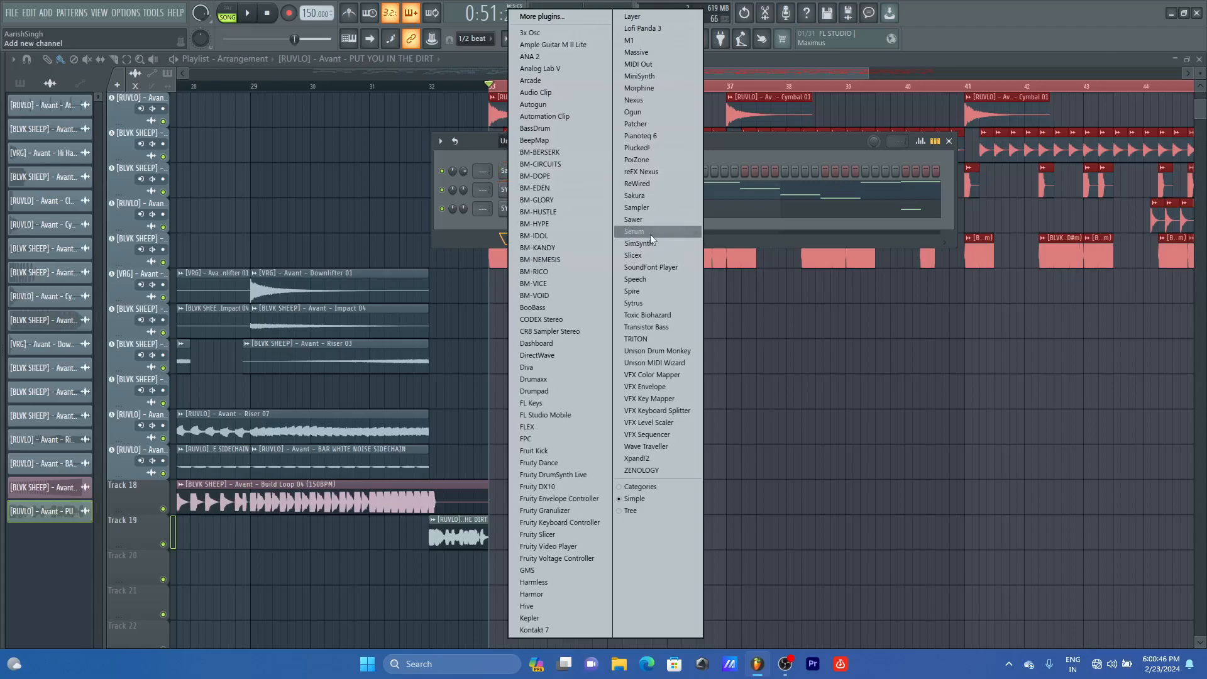
click(651, 233)
drag(414, 168, 634, 145)
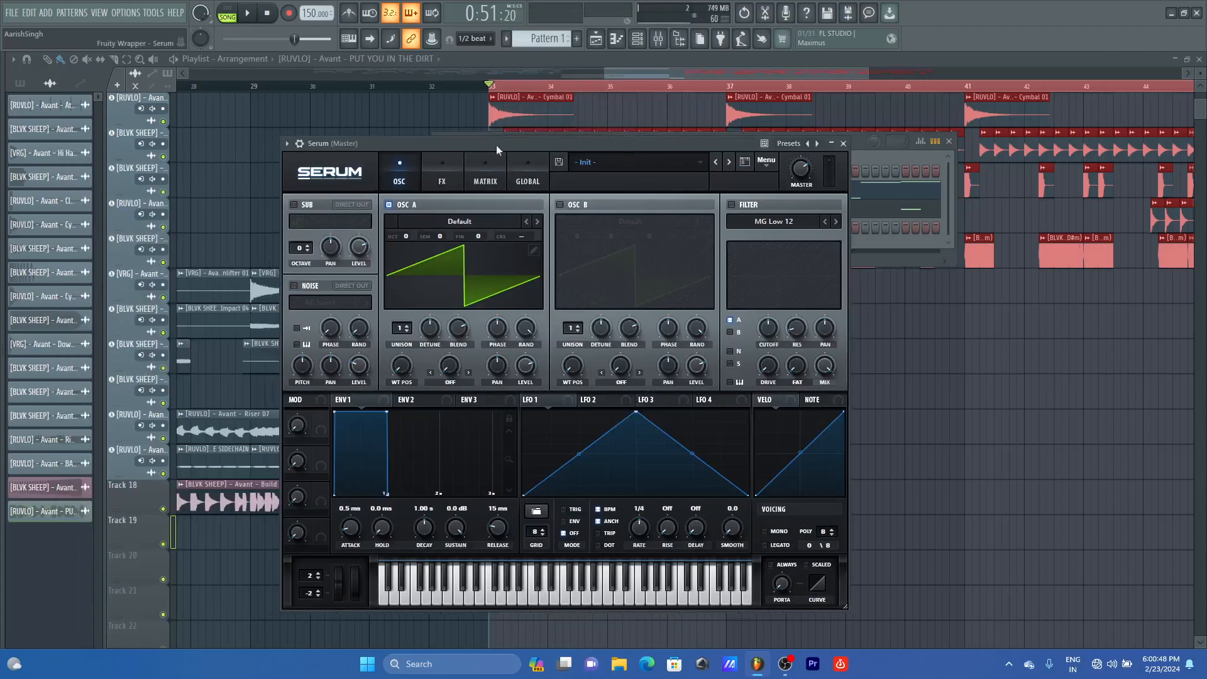
Step: Open the Bass preset folder of the Vandalism Shocking Hybrid Trap For Serum 3 pack in the browser
mouse_move(3, 343)
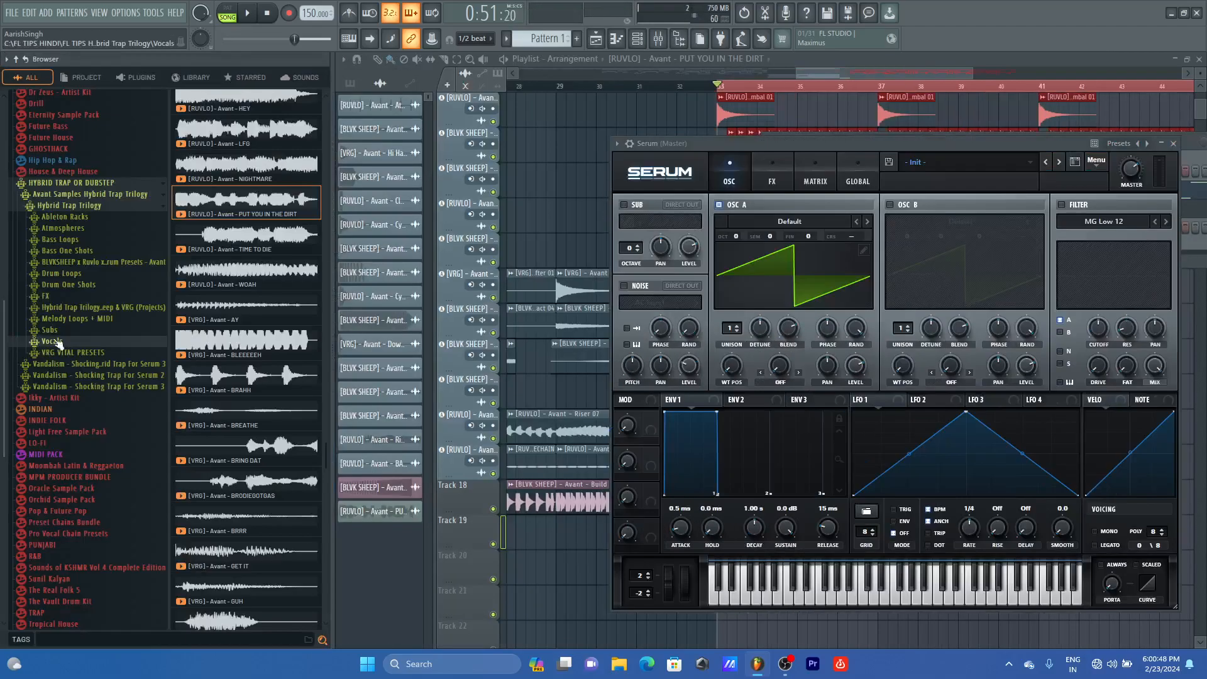
click(62, 205)
click(77, 220)
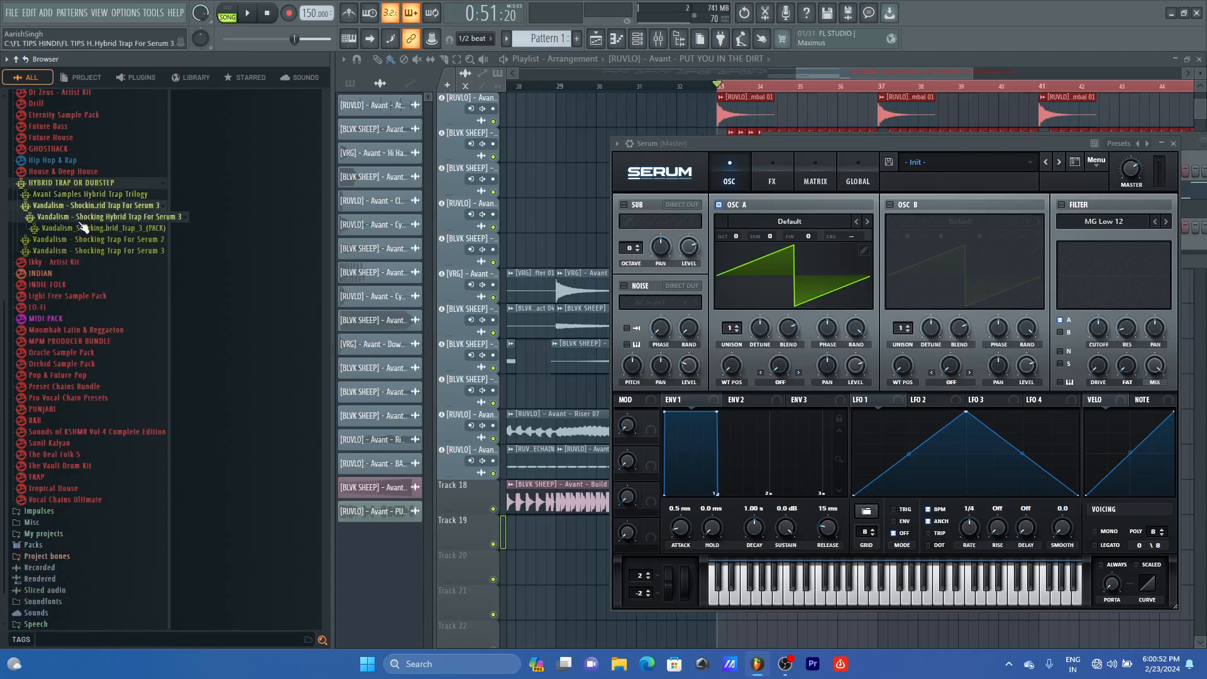
click(81, 228)
click(126, 244)
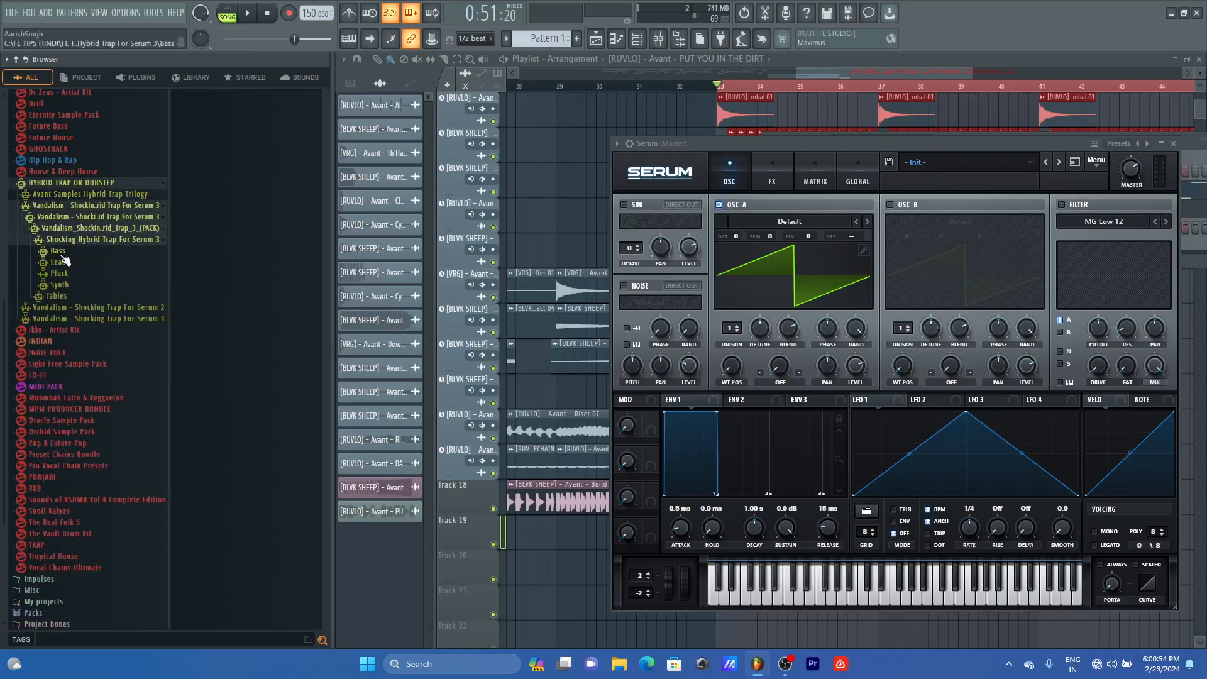
click(59, 251)
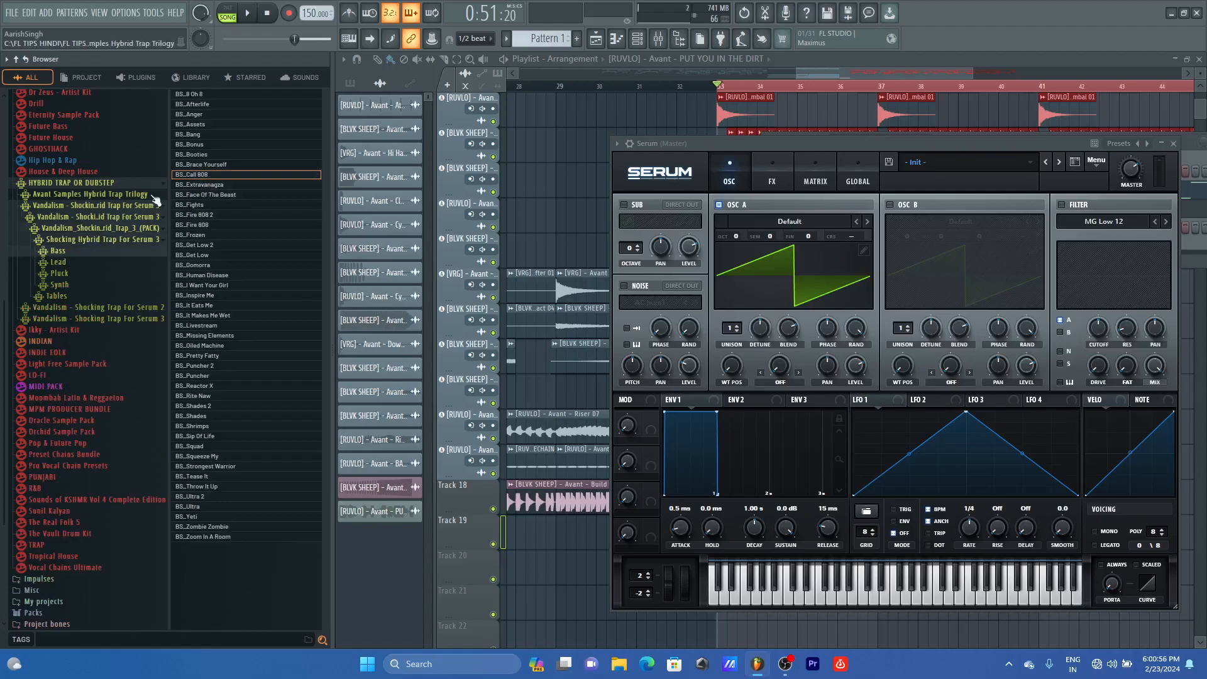
Step: Audition the BS_8 Oh 8 and BS_Afterlife bass presets in Serum
click(226, 135)
drag(196, 96, 660, 146)
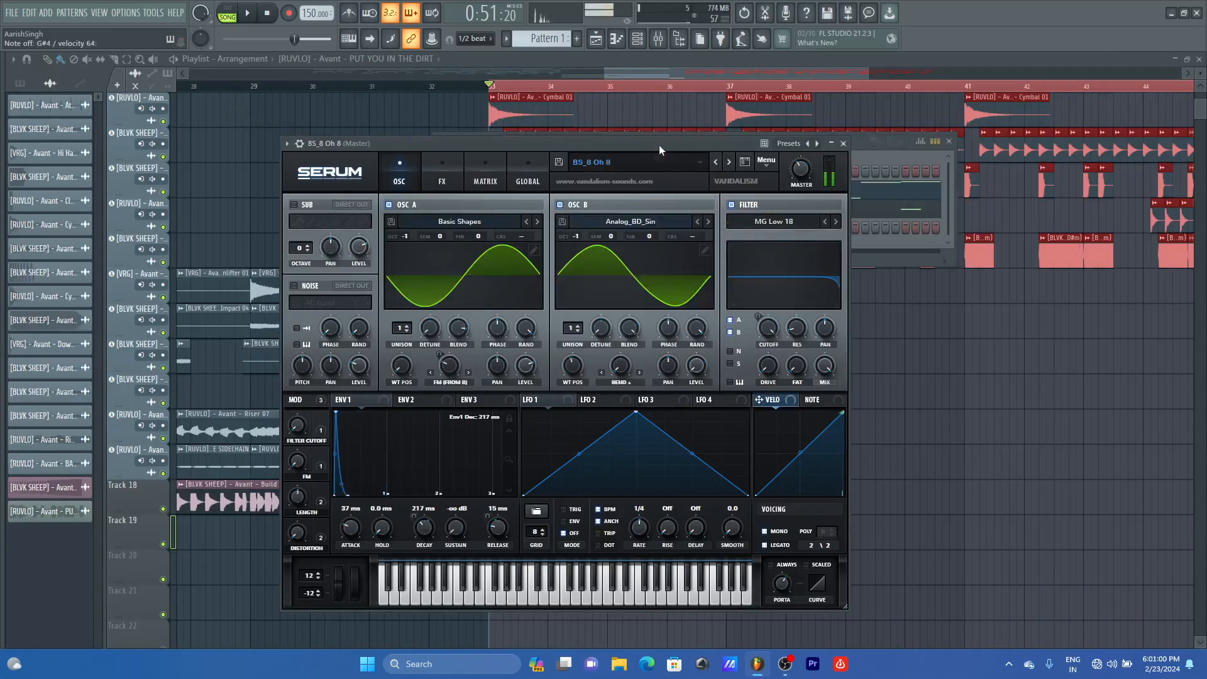
mouse_move(2, 145)
drag(202, 106, 659, 144)
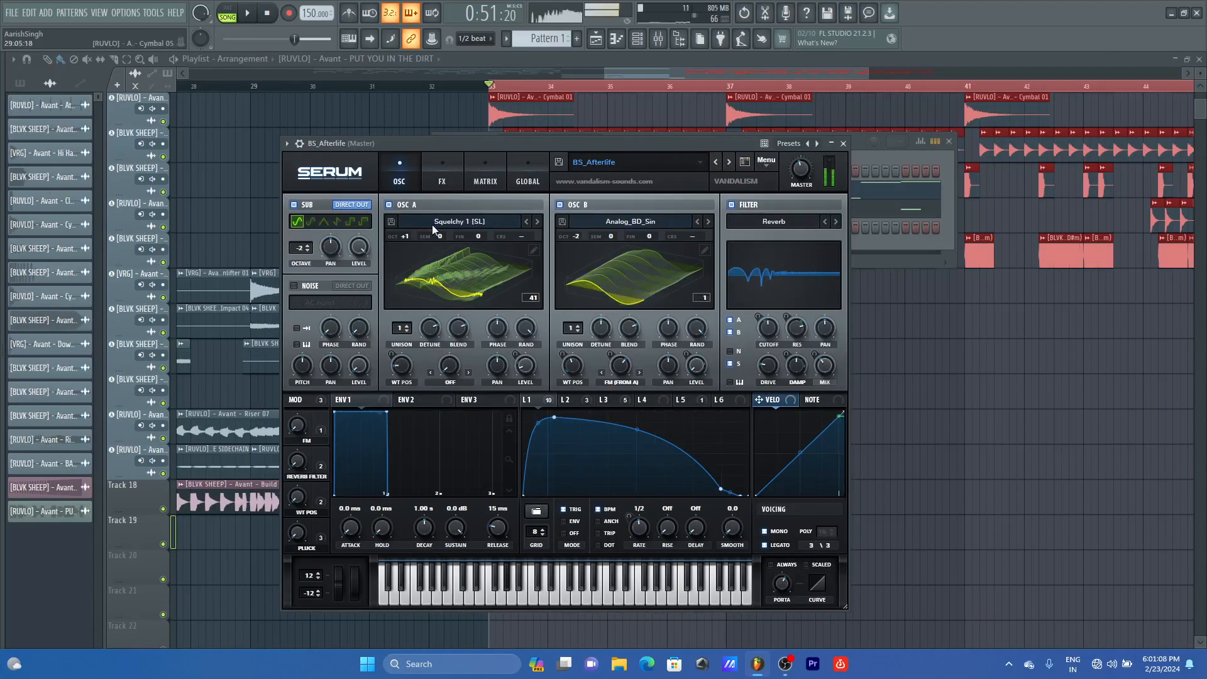
Step: Load the BS_Anger bass preset into Serum, try its sound and close the synth window
mouse_move(2, 230)
drag(209, 118, 660, 153)
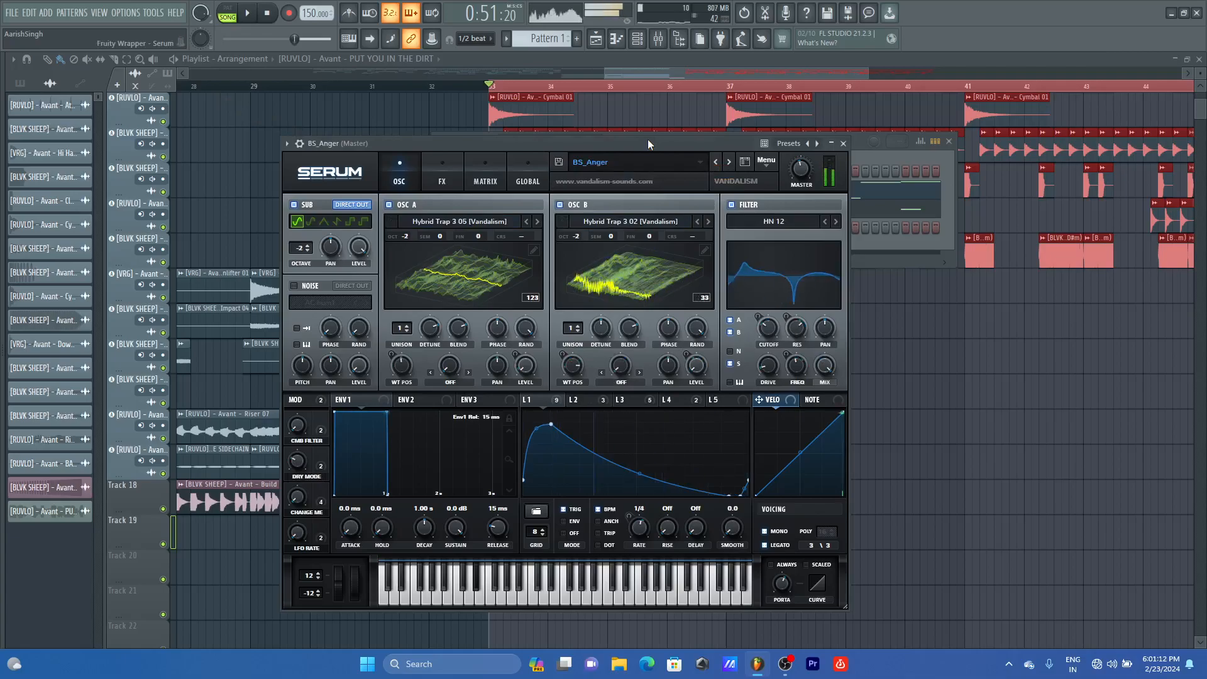
click(844, 143)
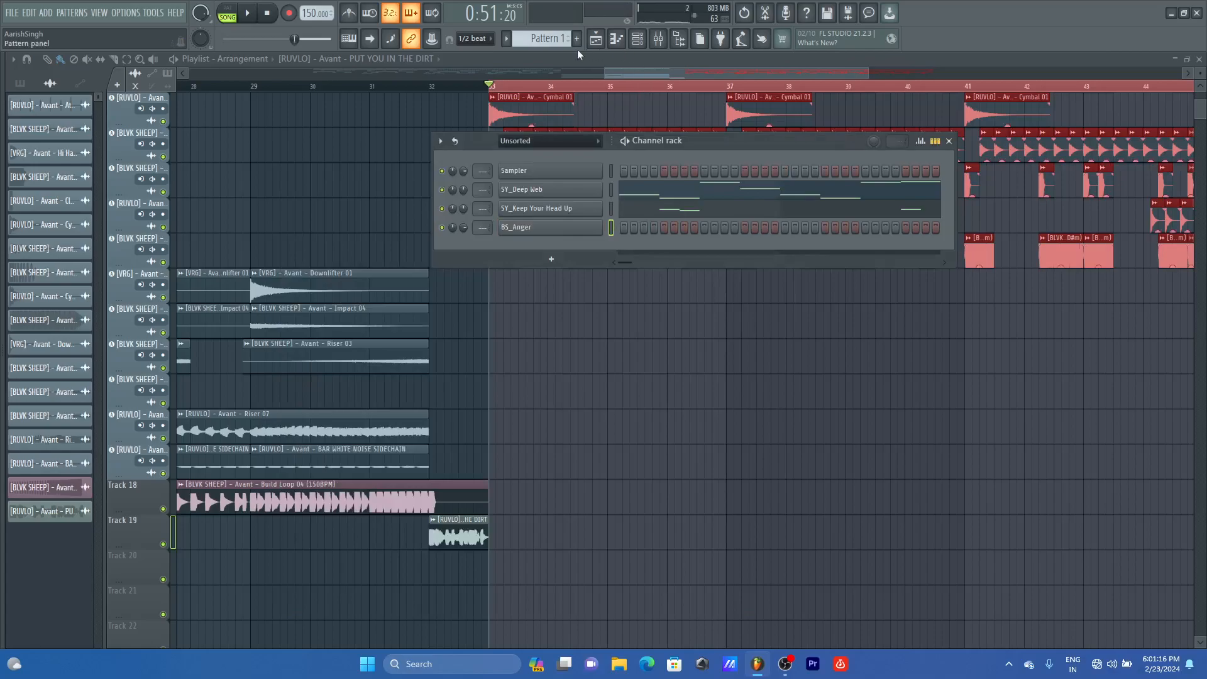
Step: Create a new empty Pattern 2, place it on Track 20 at bar 33 and start a brief playback
scroll(564, 42, up, 1)
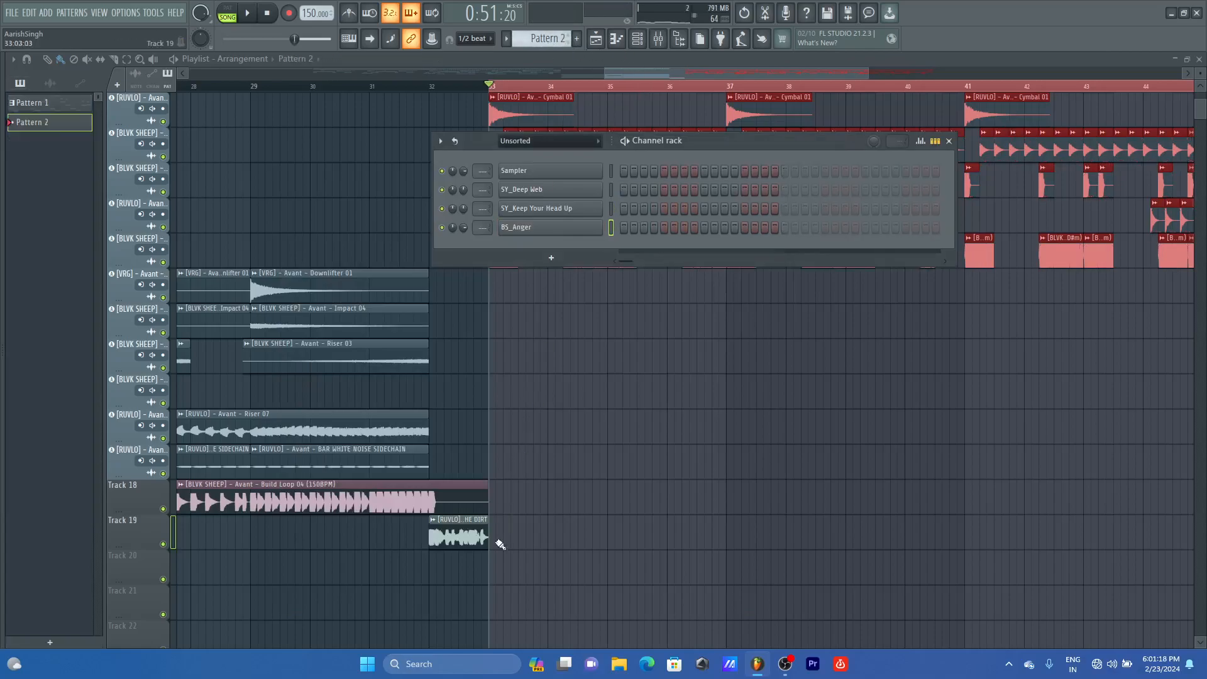
click(496, 569)
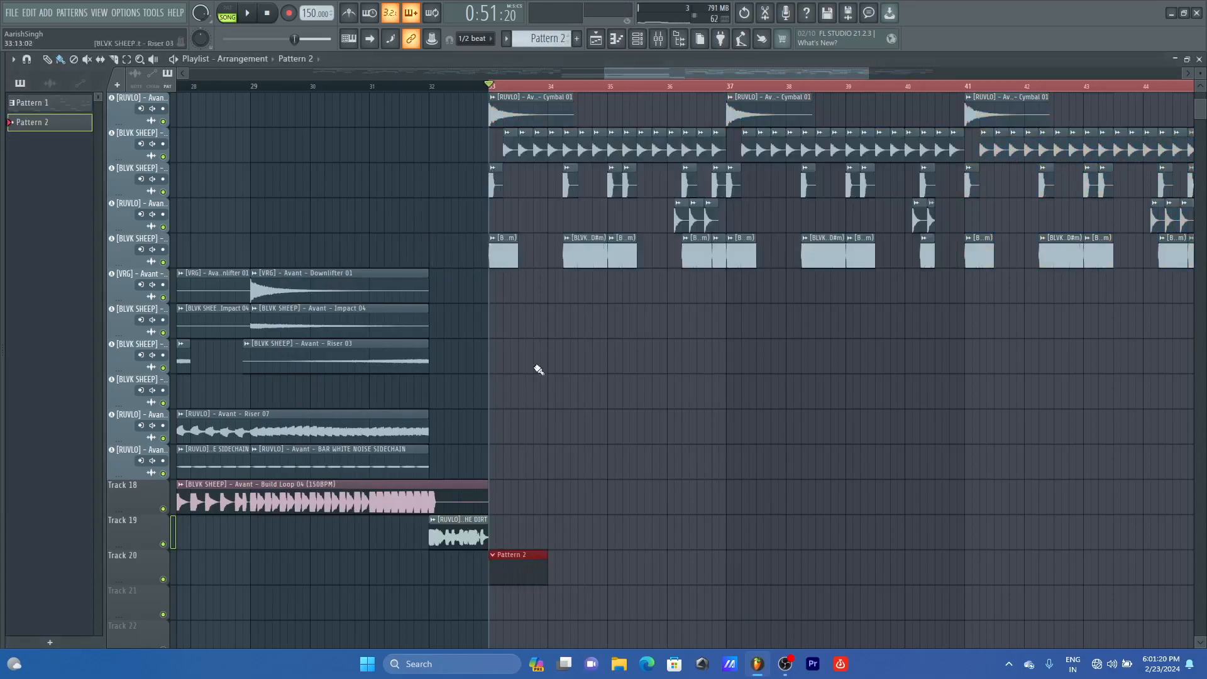
key(space)
key(space)
Step: Open the piano roll of the BS_Anger channel for Pattern 2
double_click(512, 563)
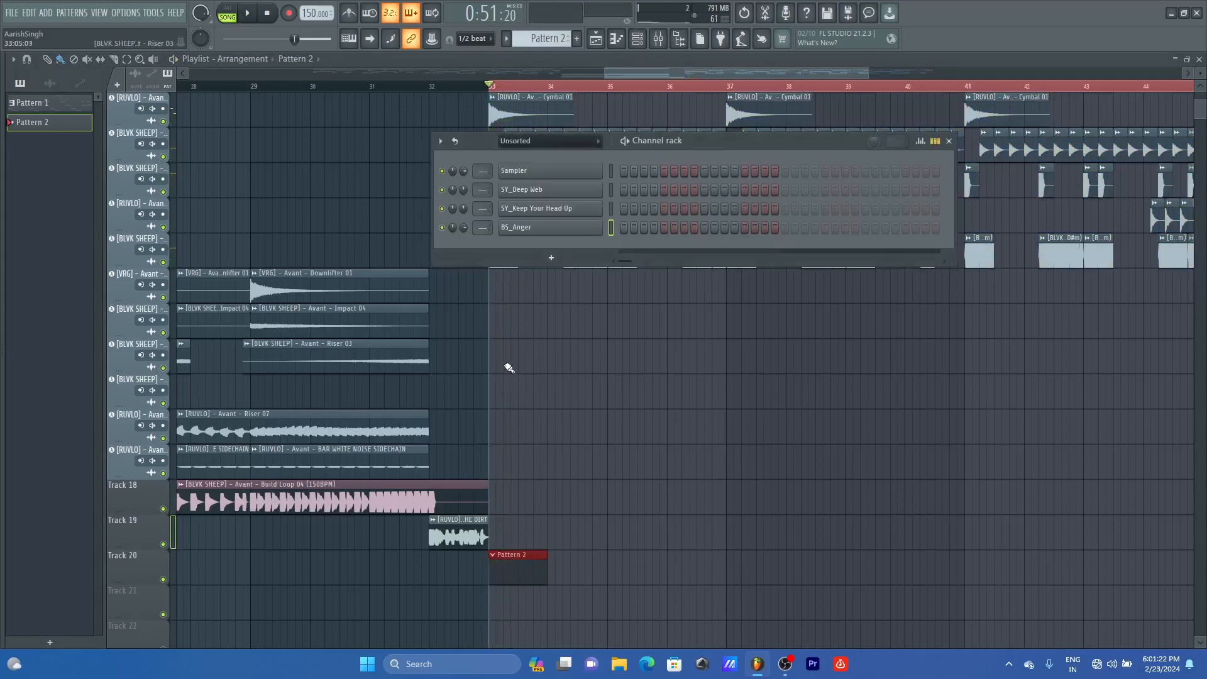
right_click(587, 234)
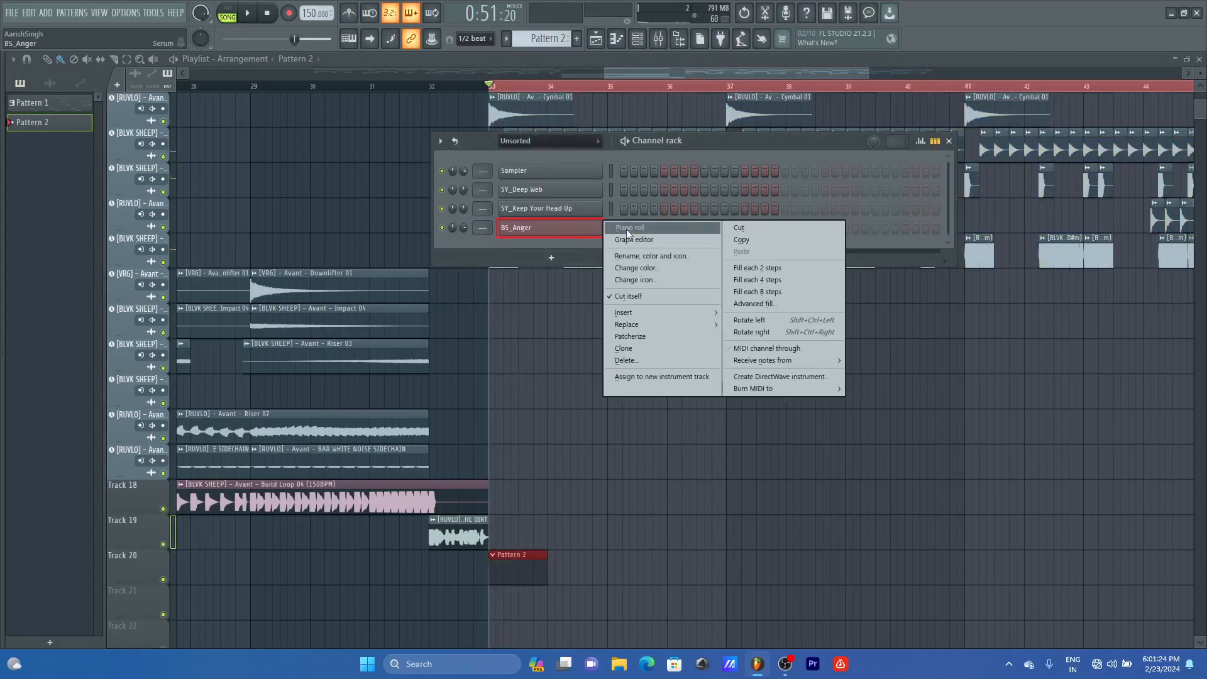
click(627, 229)
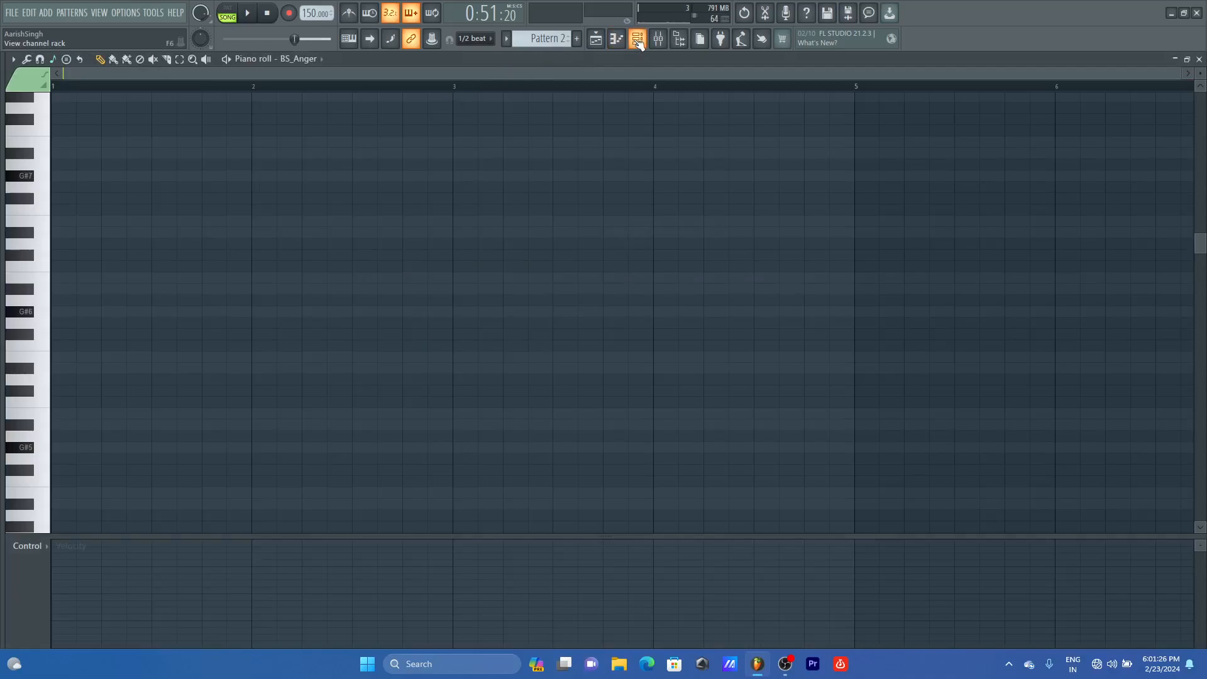
scroll(235, 409, down, 2)
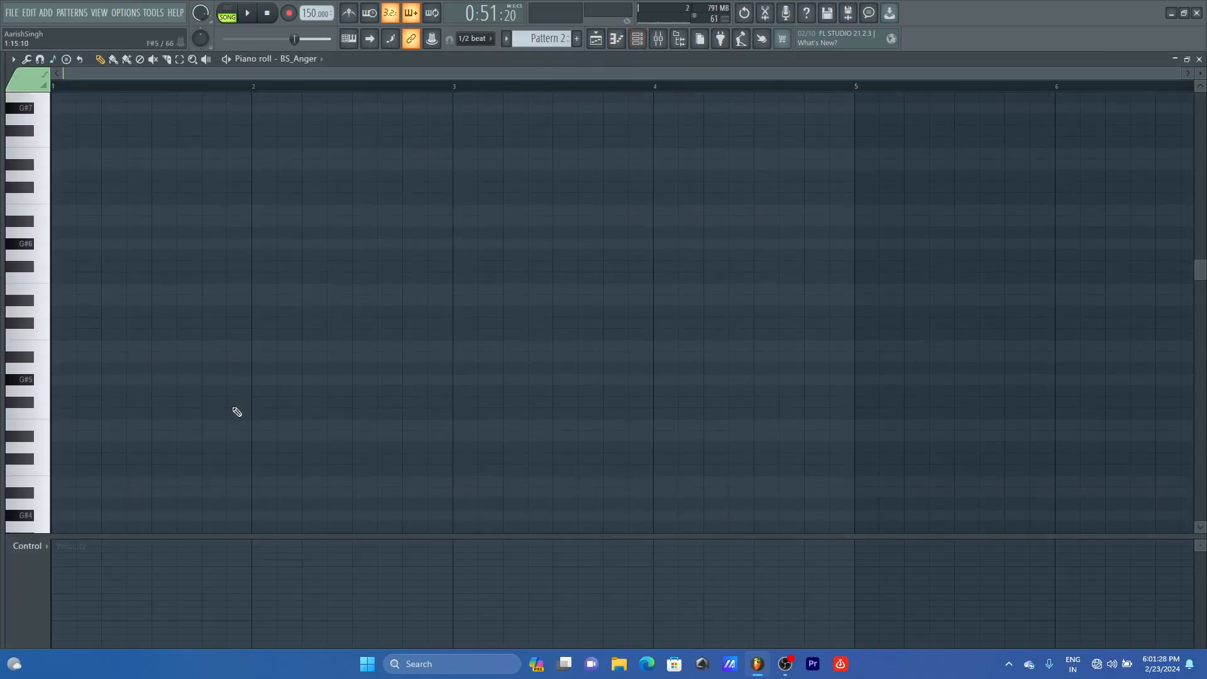
key(space)
key(space)
Step: Draw one-bar G#5 notes at bars 2 and 4 of the BS_Anger piano roll and play them back
click(159, 383)
key(space)
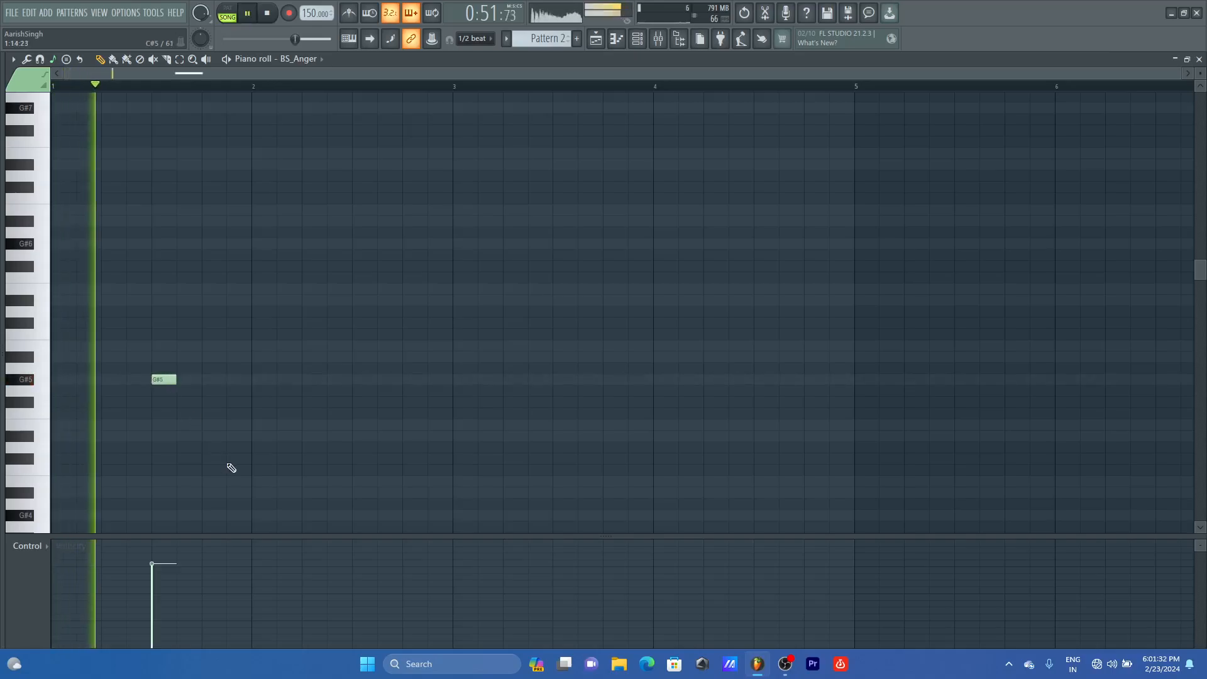
key(space)
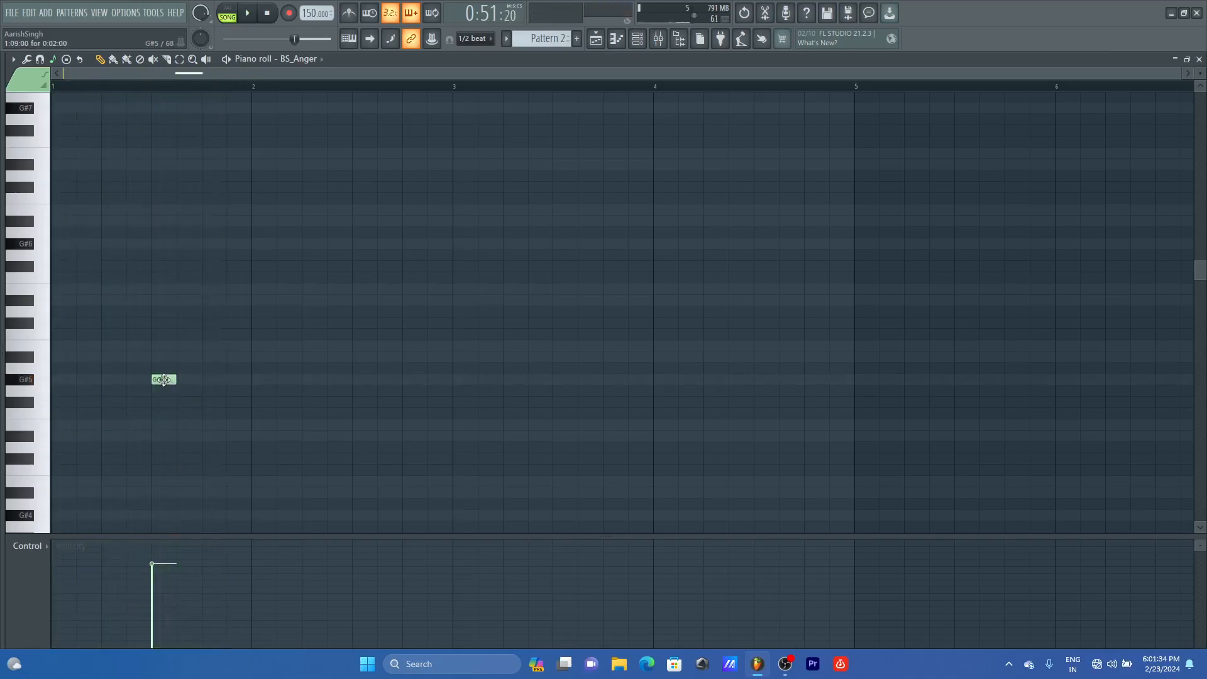
drag(164, 380, 447, 398)
key(space)
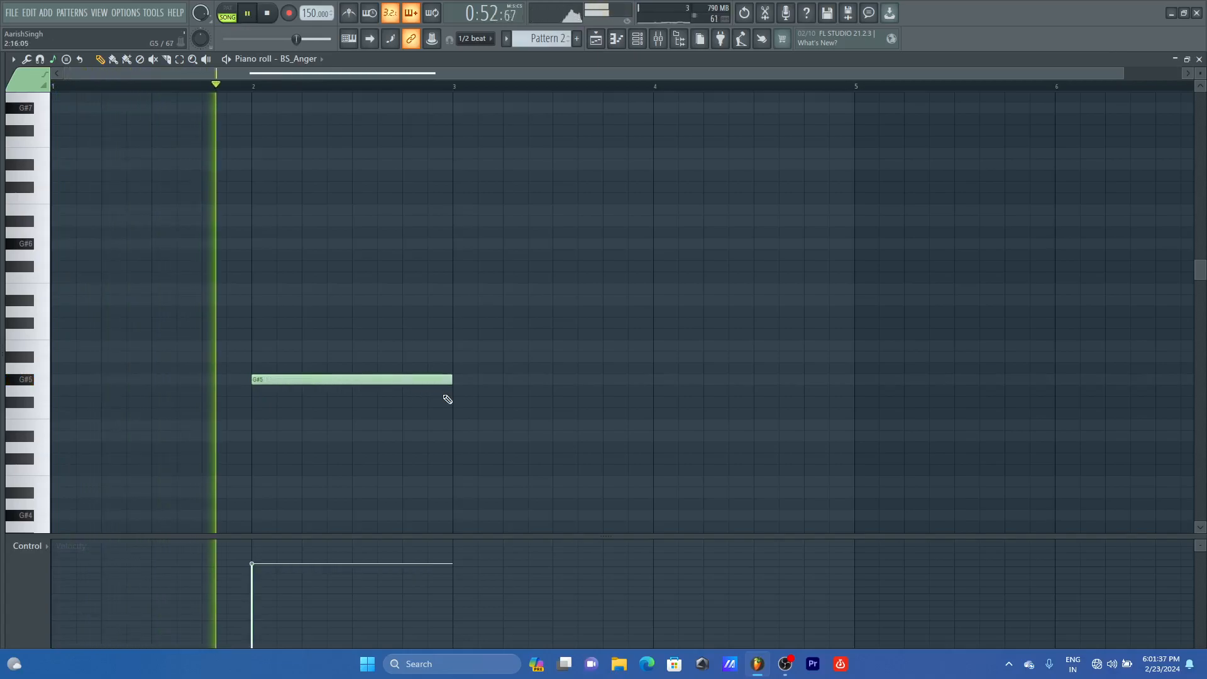
click(661, 380)
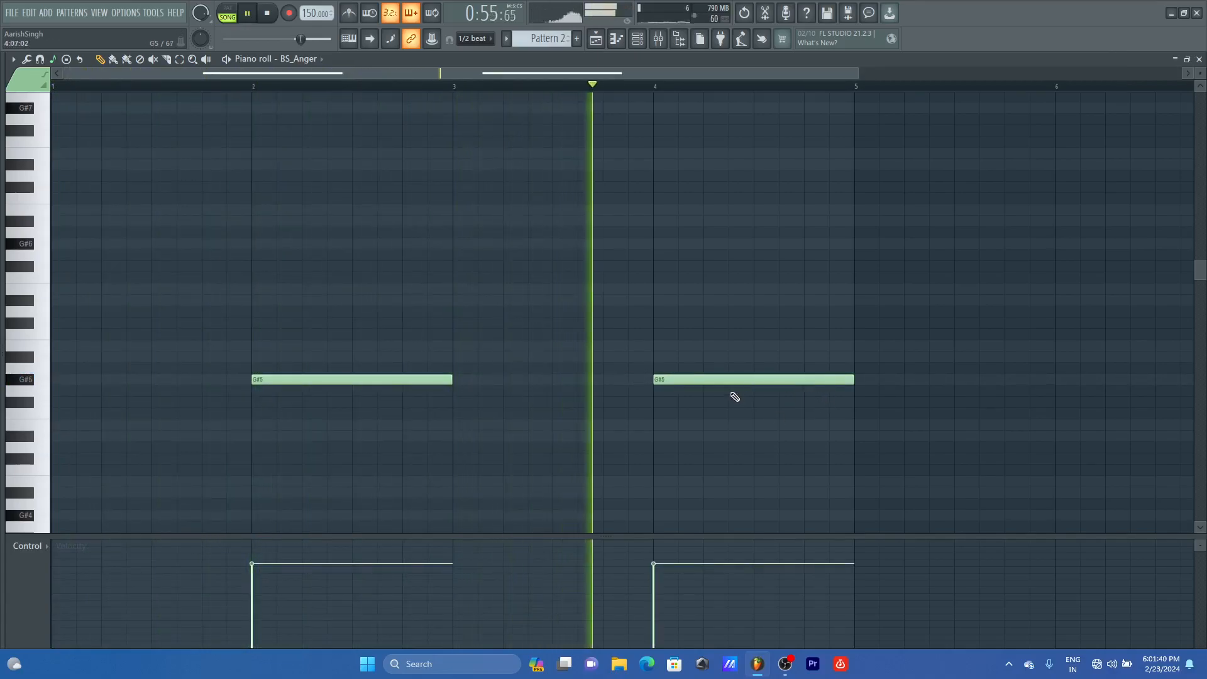
key(space)
Step: Select both BS_Anger notes, raise them one octave to G#6 and play them with the drop
drag(839, 364, 256, 402)
key(ctrl+Up)
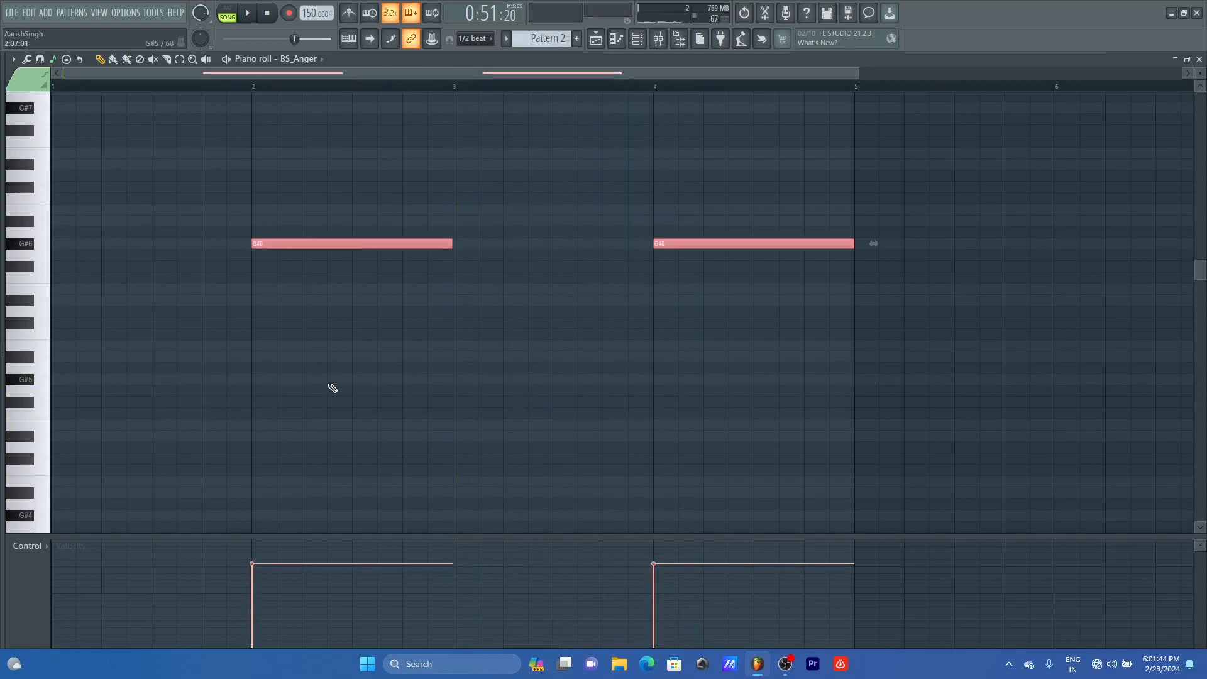
key(space)
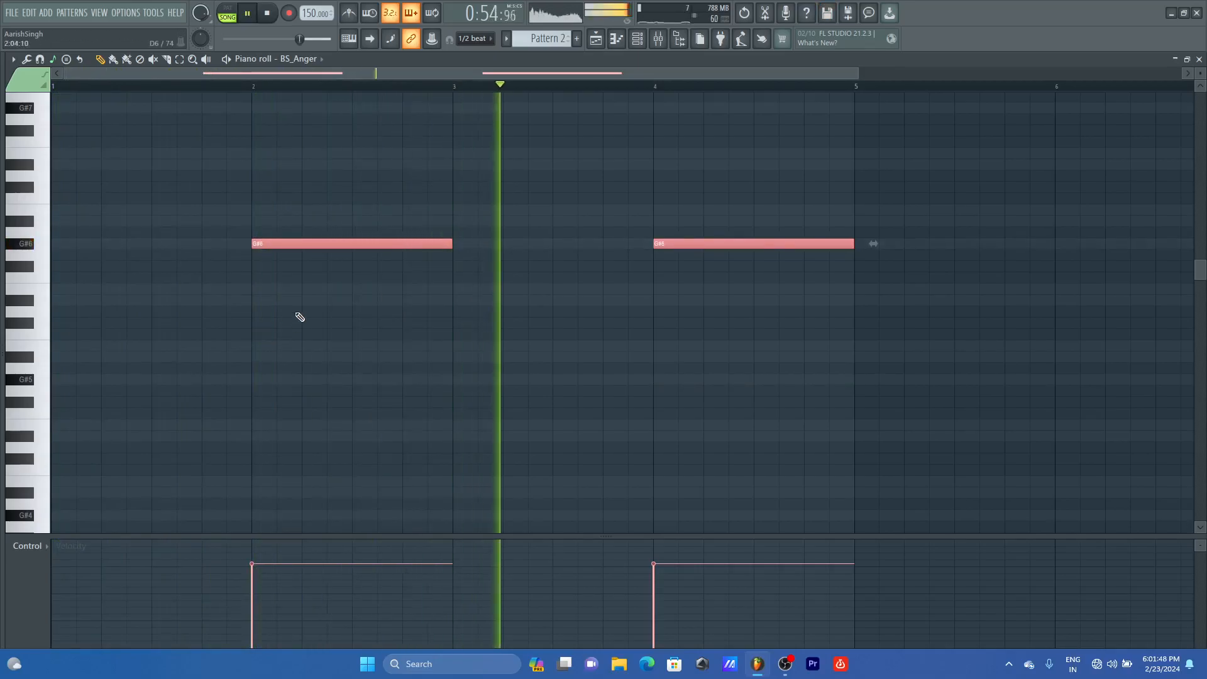
Step: Inspect the BS_Anger preset in its Serum window and listen to the part
click(637, 38)
key(space)
click(557, 231)
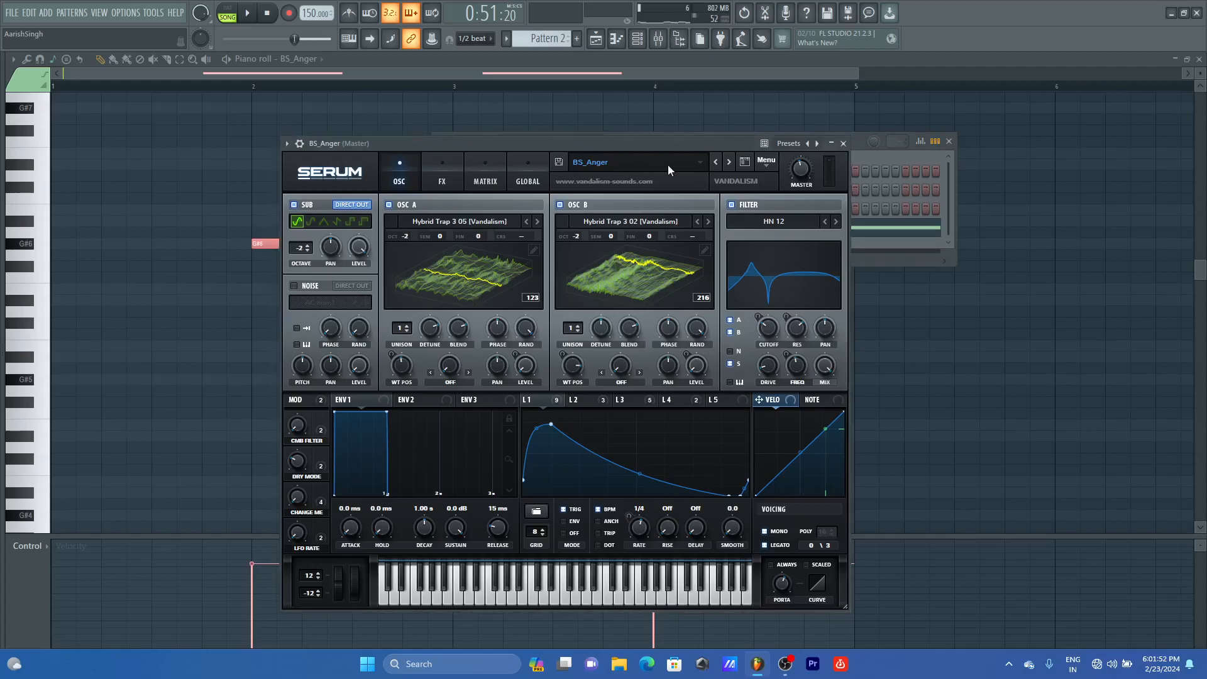
click(844, 143)
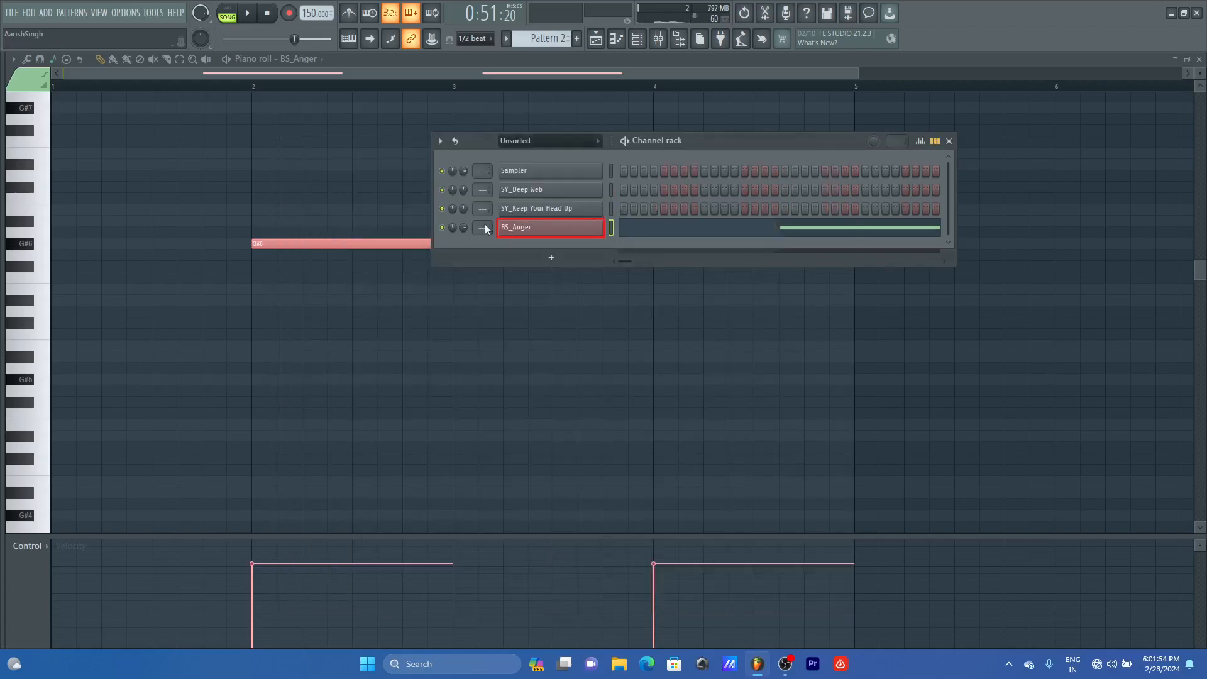
key(space)
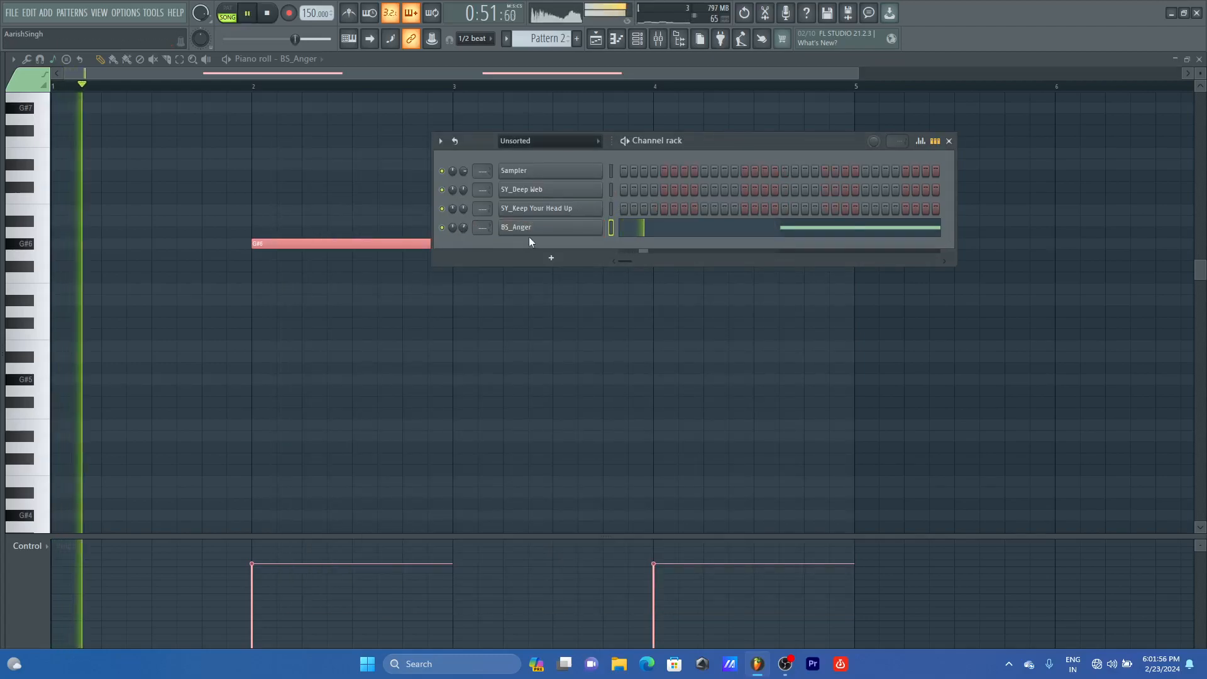
click(531, 231)
key(space)
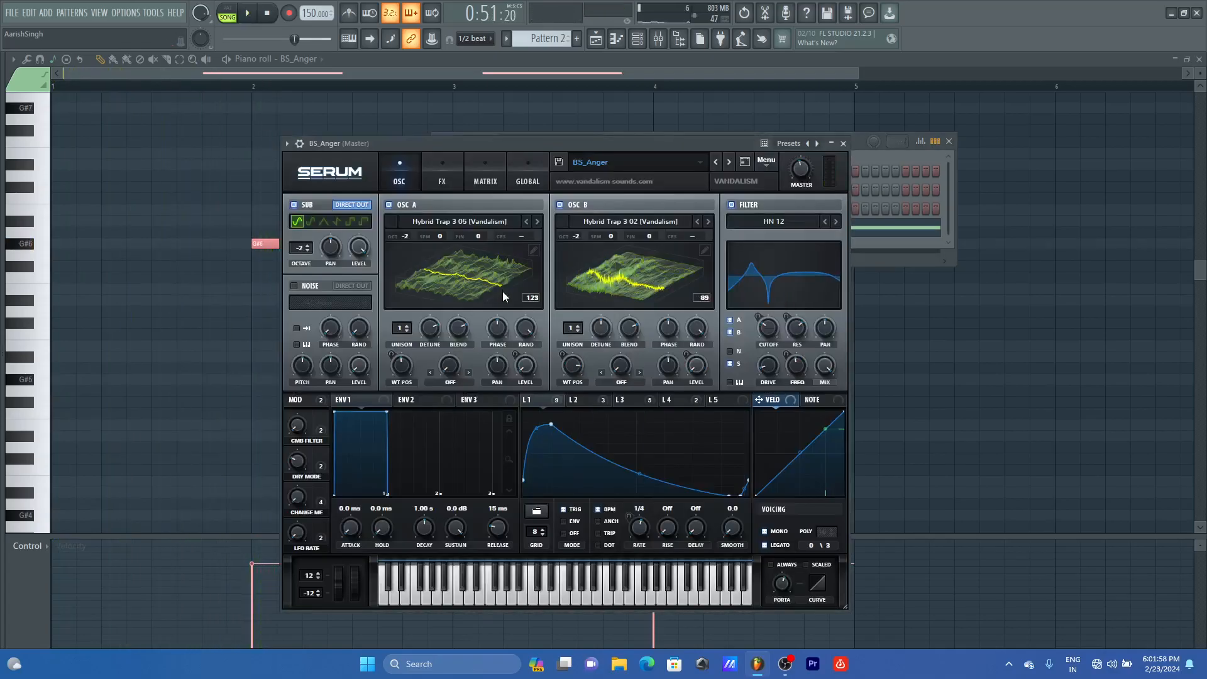
click(662, 73)
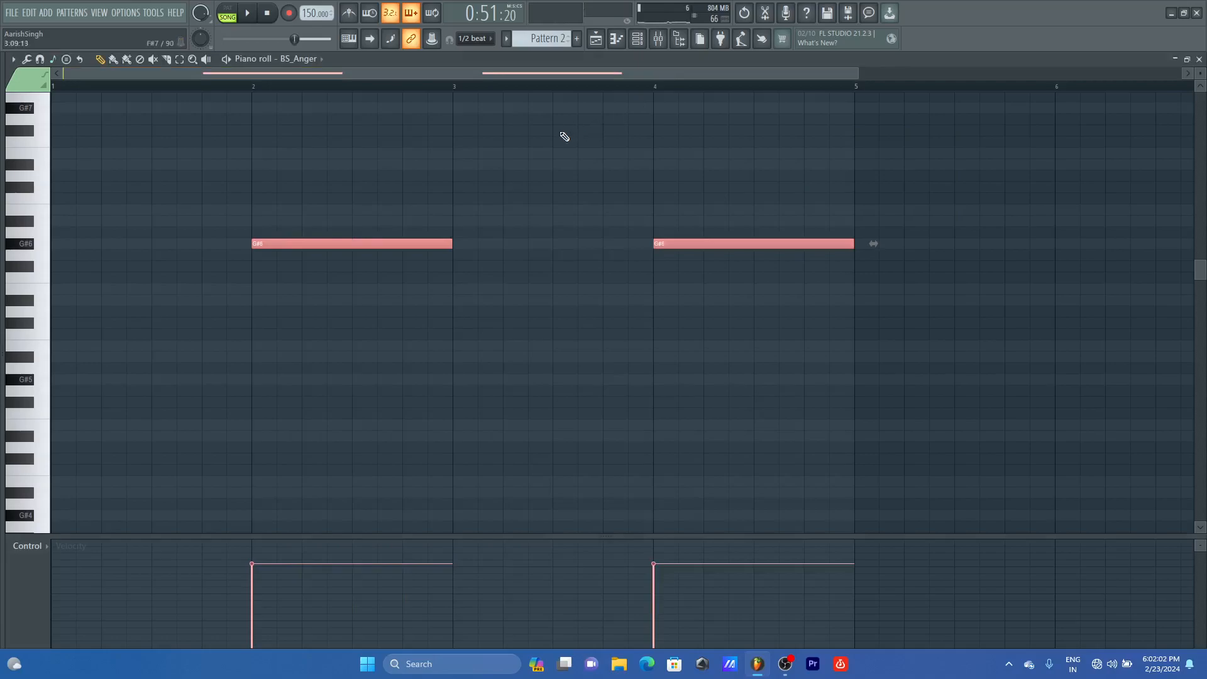
Step: Move both BS_Anger notes down two octaves to G#4 and play them back
scroll(564, 136, down, 2)
scroll(564, 136, down, 2)
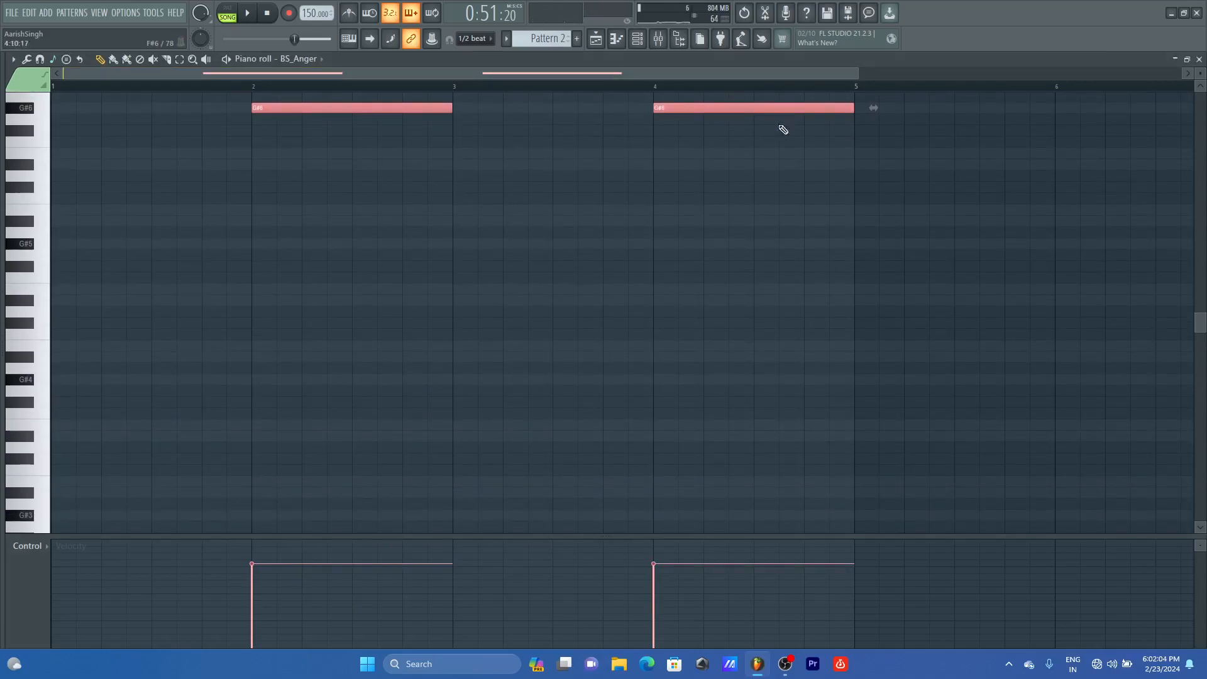
drag(293, 104, 288, 380)
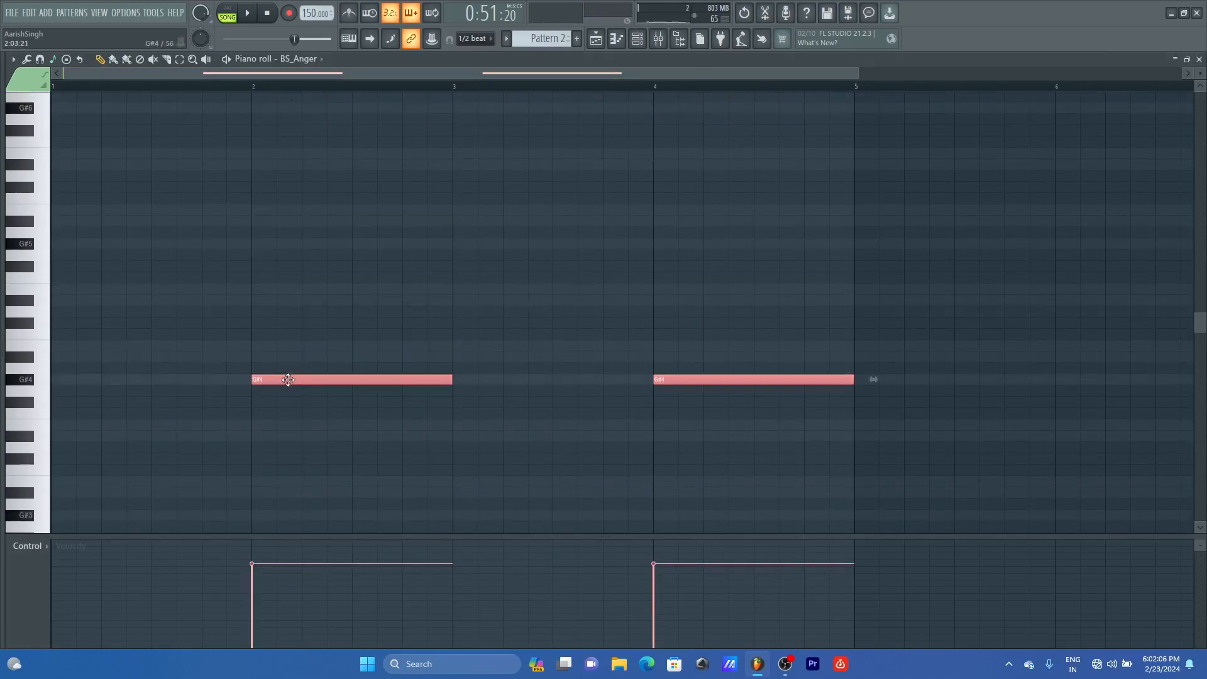
key(space)
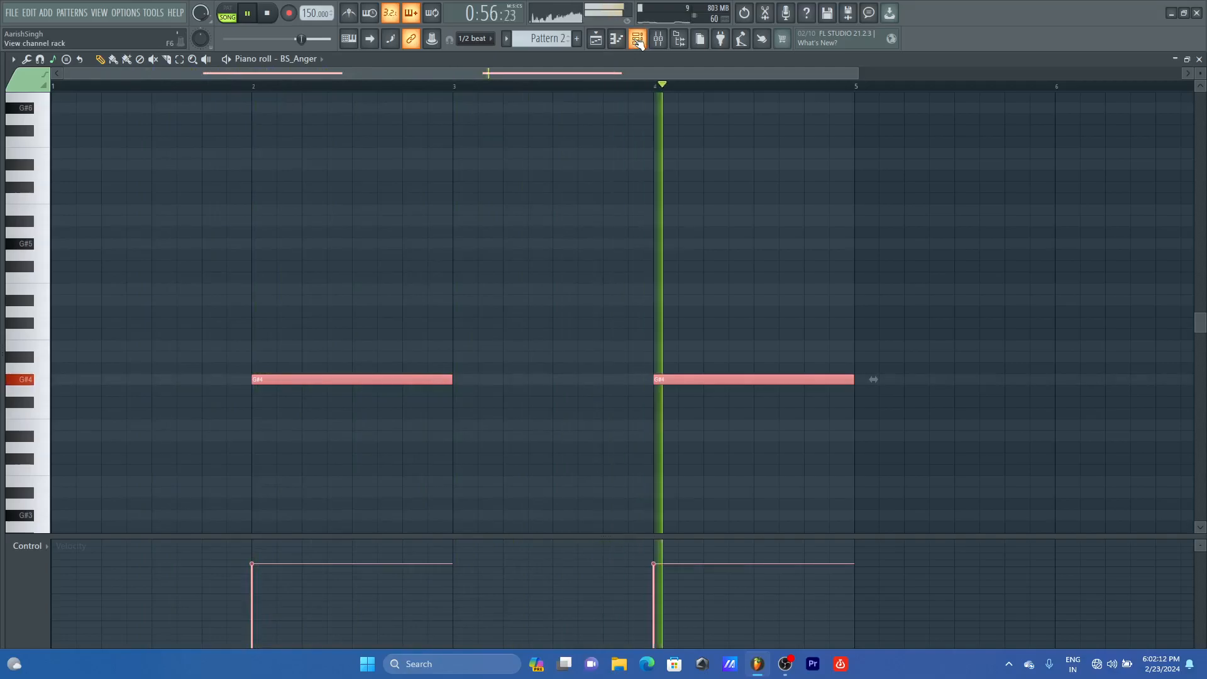
Step: Stop playback and clone the BS_Anger channel in the channel rack
click(637, 39)
key(space)
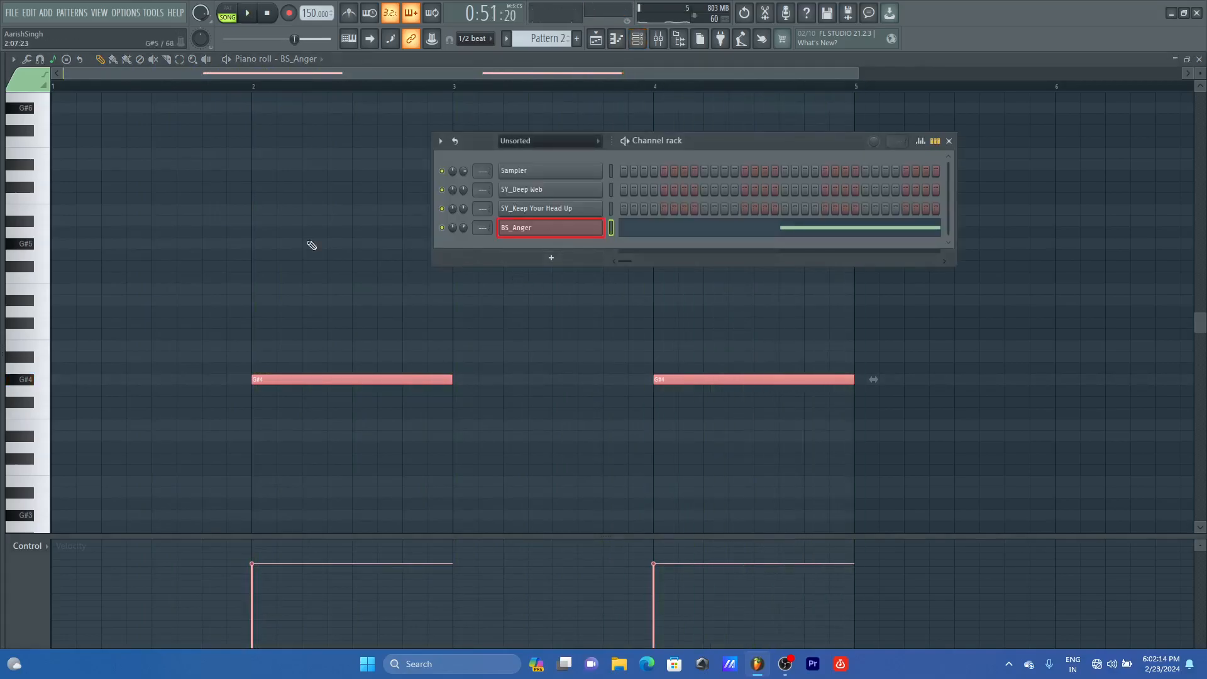
key(alt+F8)
key(alt+F8)
right_click(553, 233)
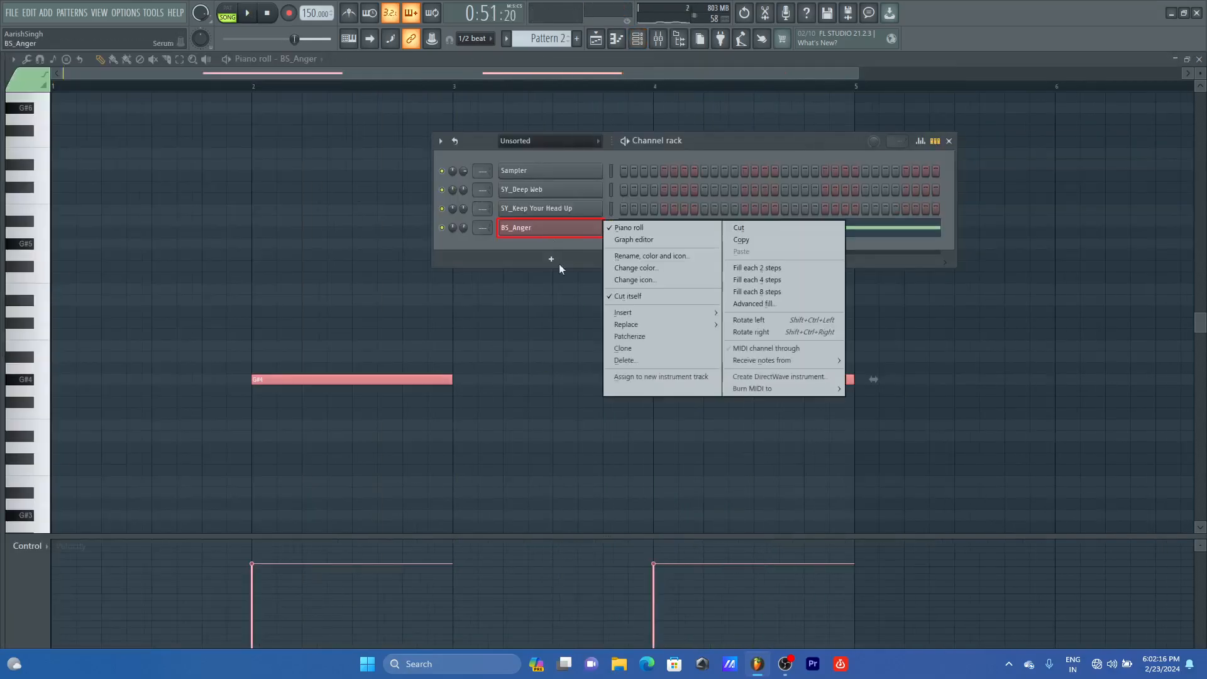
click(630, 349)
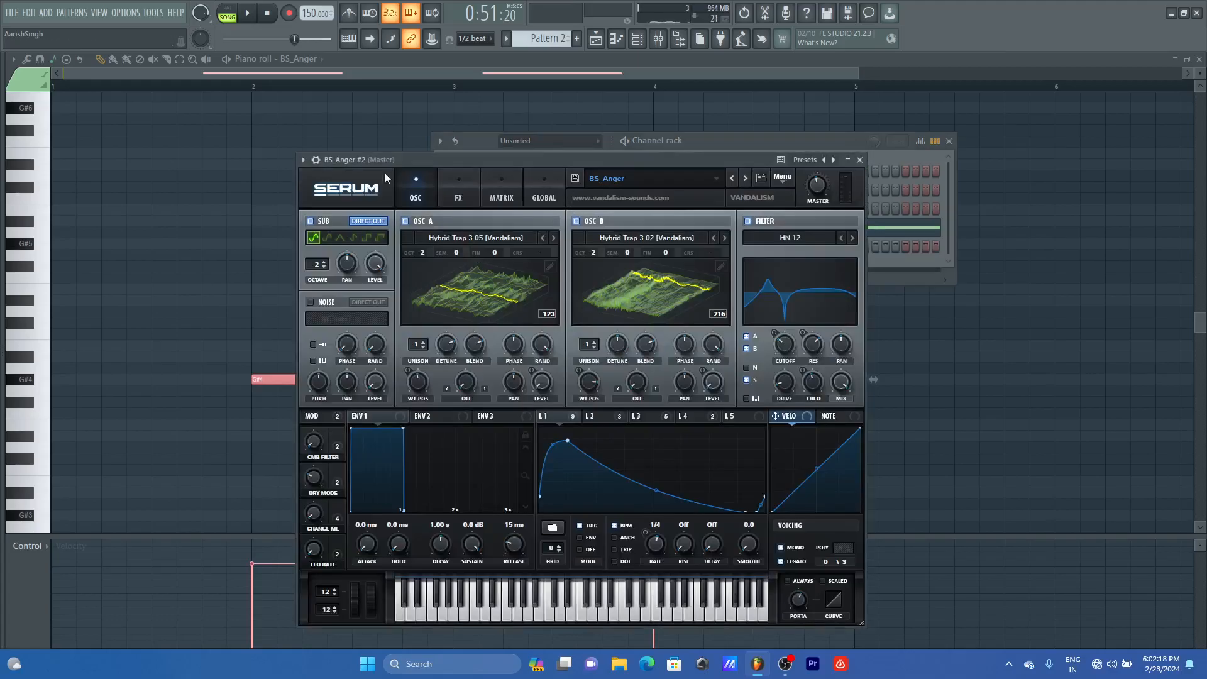
Step: Load the BS_Booties preset from the browser into the cloned Serum channel and close its window
key(alt+F8)
click(210, 155)
key(alt+F8)
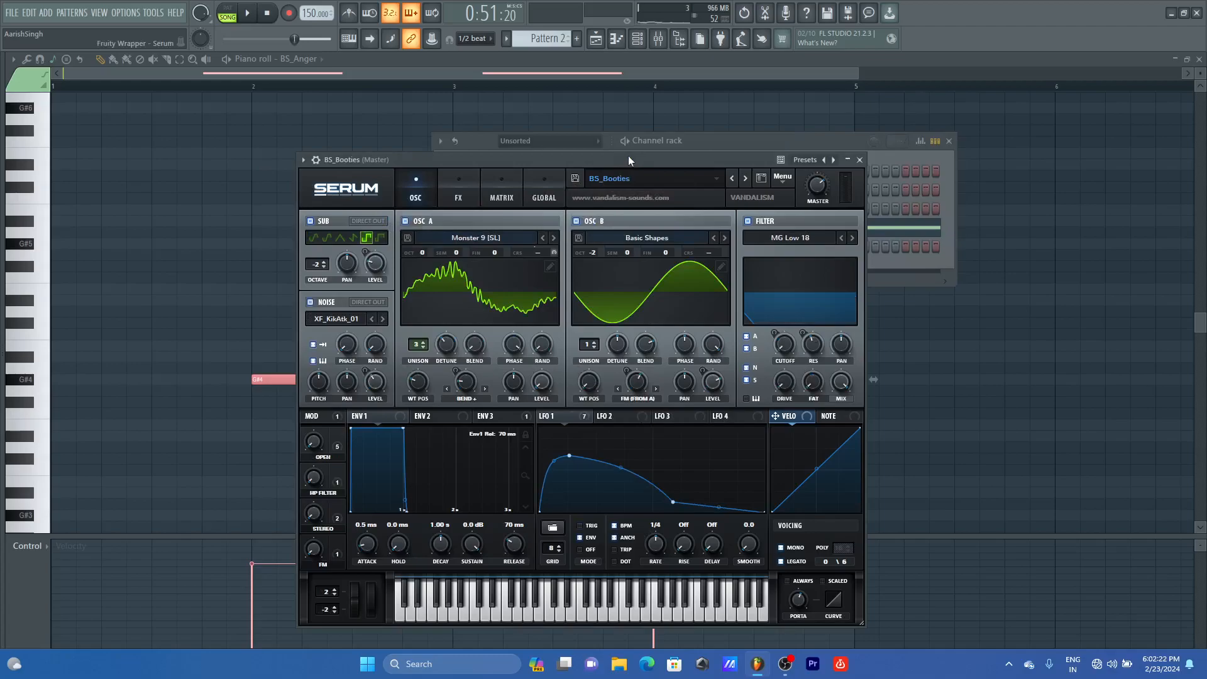
click(860, 159)
Step: Draw half-bar G#5 notes at bars 1 and 3 in the cloned channel's piano roll
right_click(595, 247)
click(638, 246)
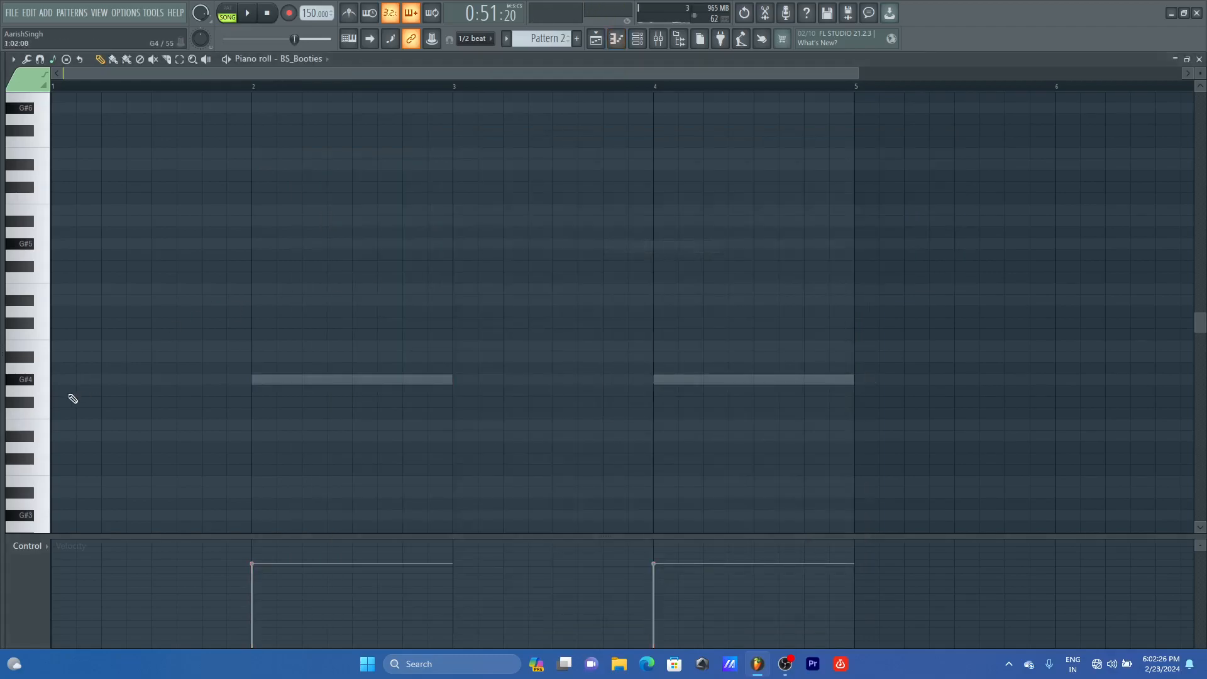
click(57, 245)
drag(251, 241, 170, 246)
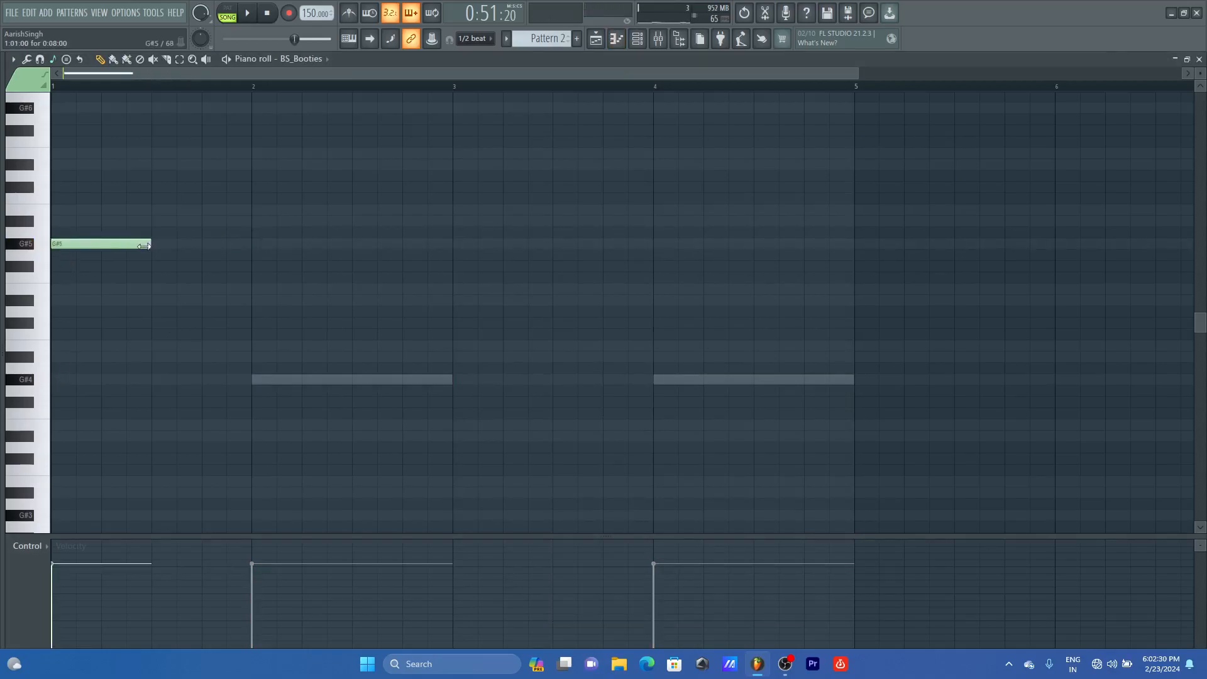
click(457, 246)
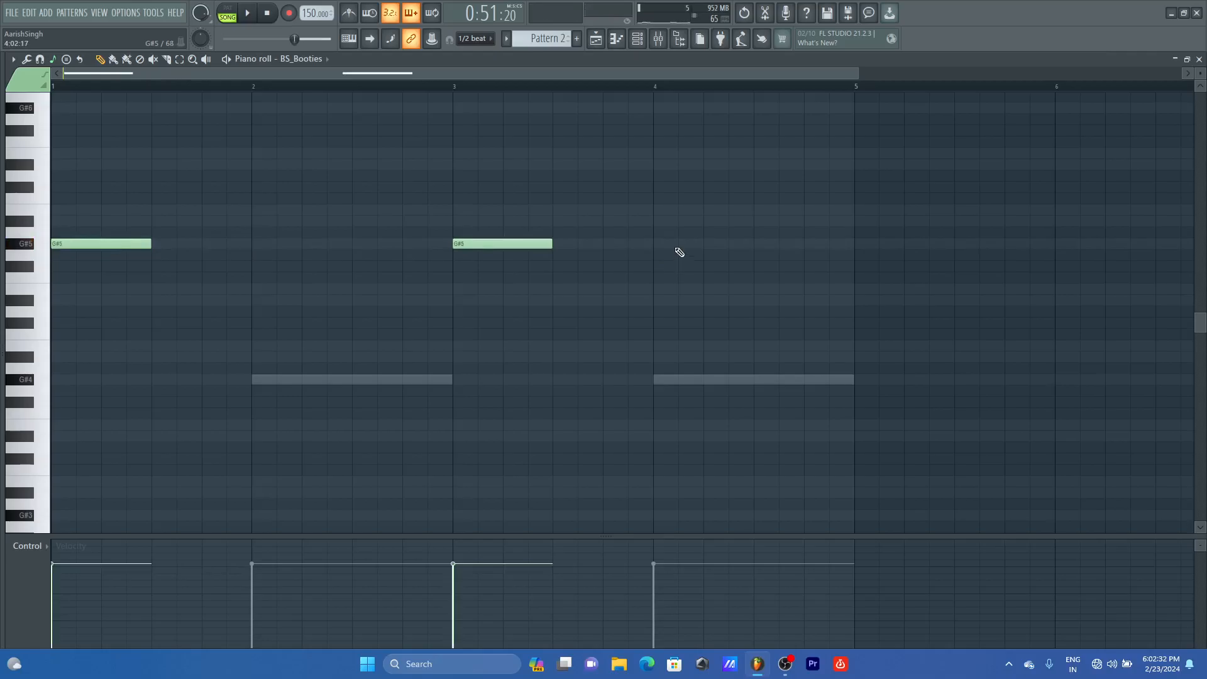
Step: Play the combined bass notes, replace the BS_Booties preset with BS_Brace Yourself and play the part again
click(662, 40)
key(space)
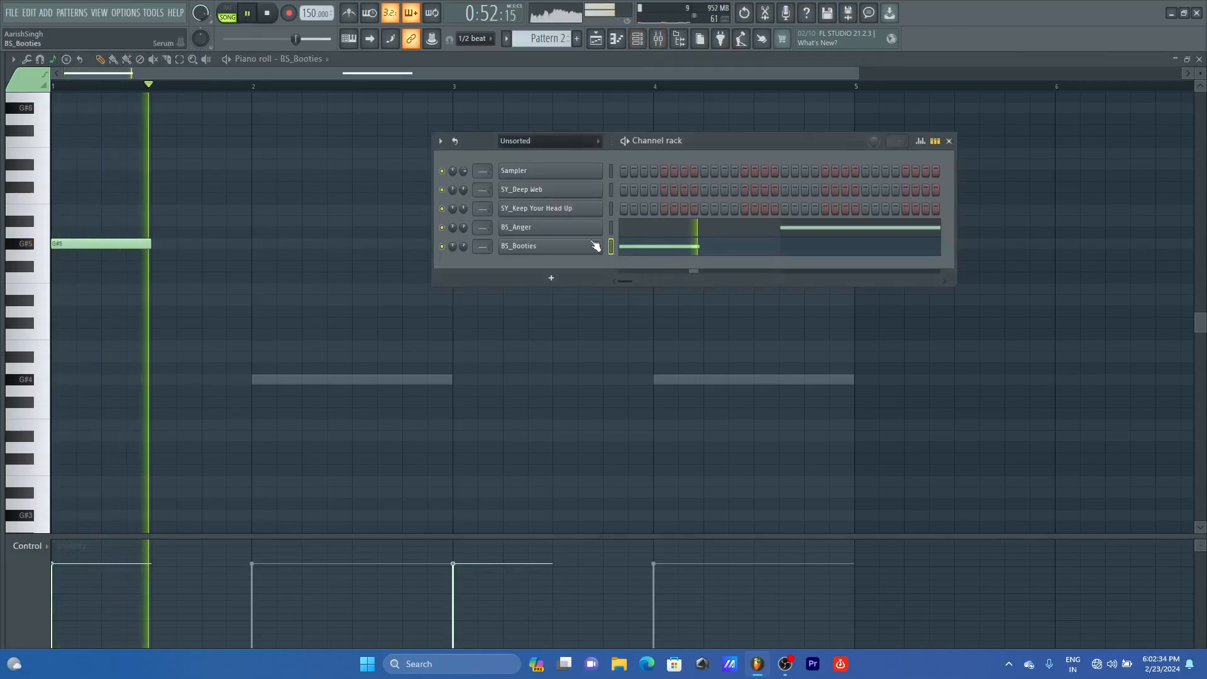
key(space)
click(547, 251)
key(alt+F8)
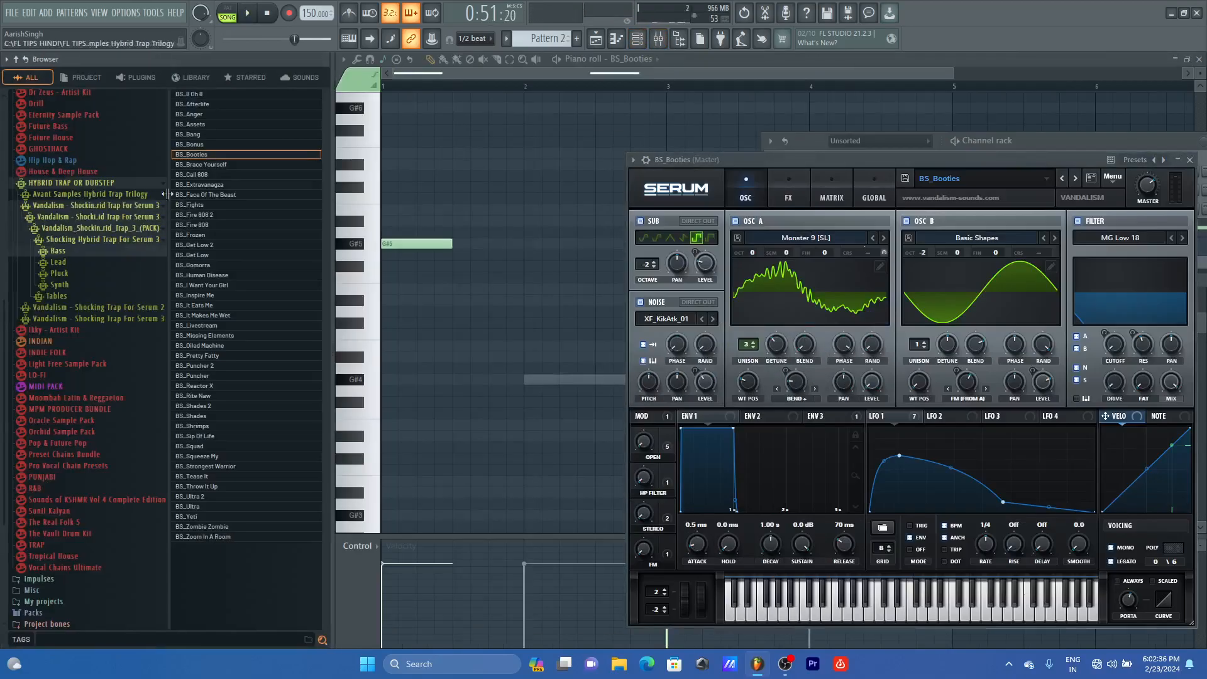
drag(200, 165, 626, 160)
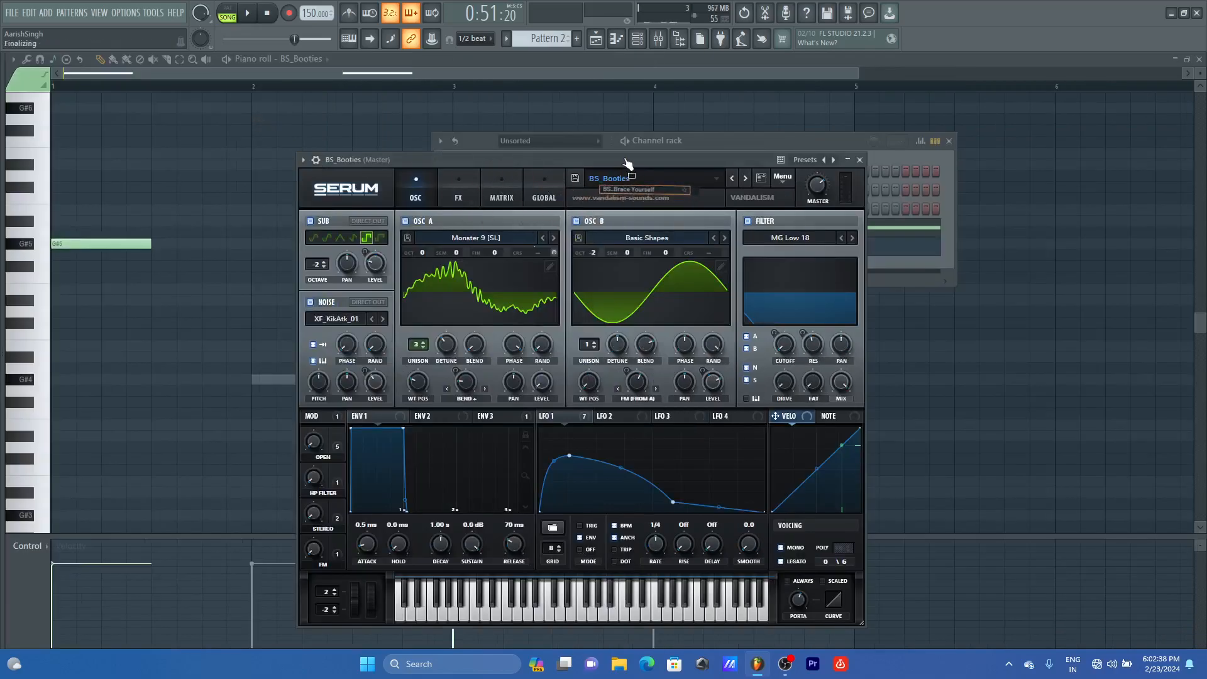
key(space)
click(621, 73)
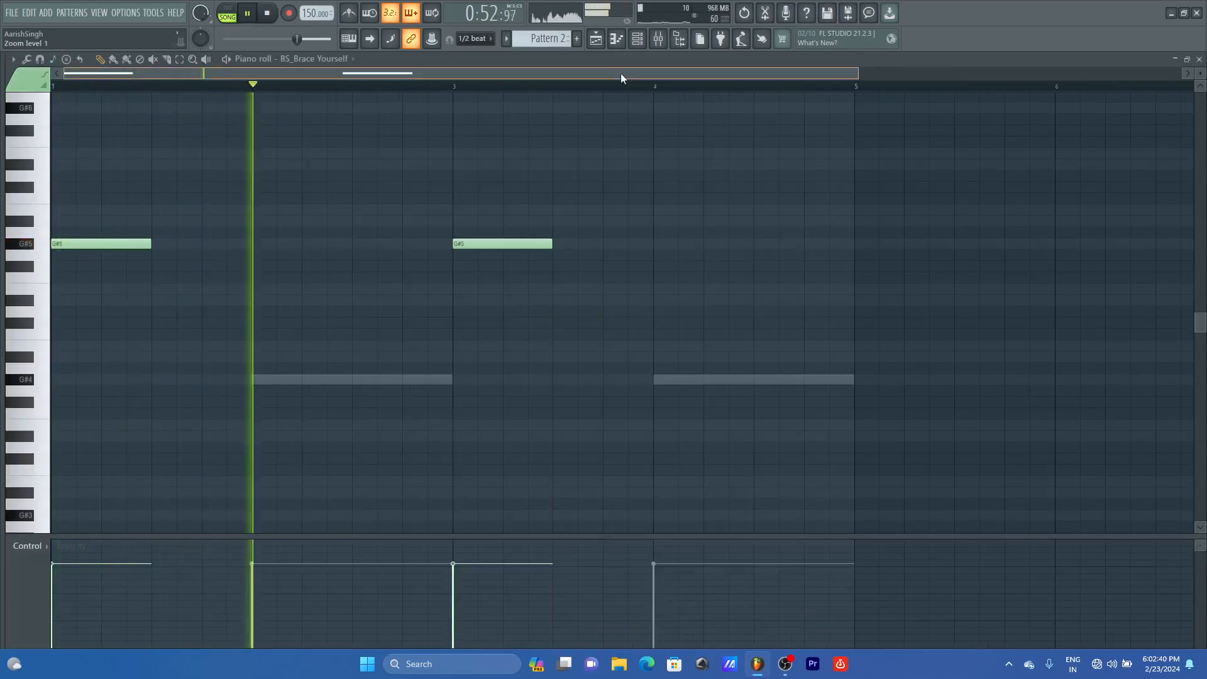
Step: Stop playback and clone the BS_Brace Yourself channel in the channel rack
click(602, 47)
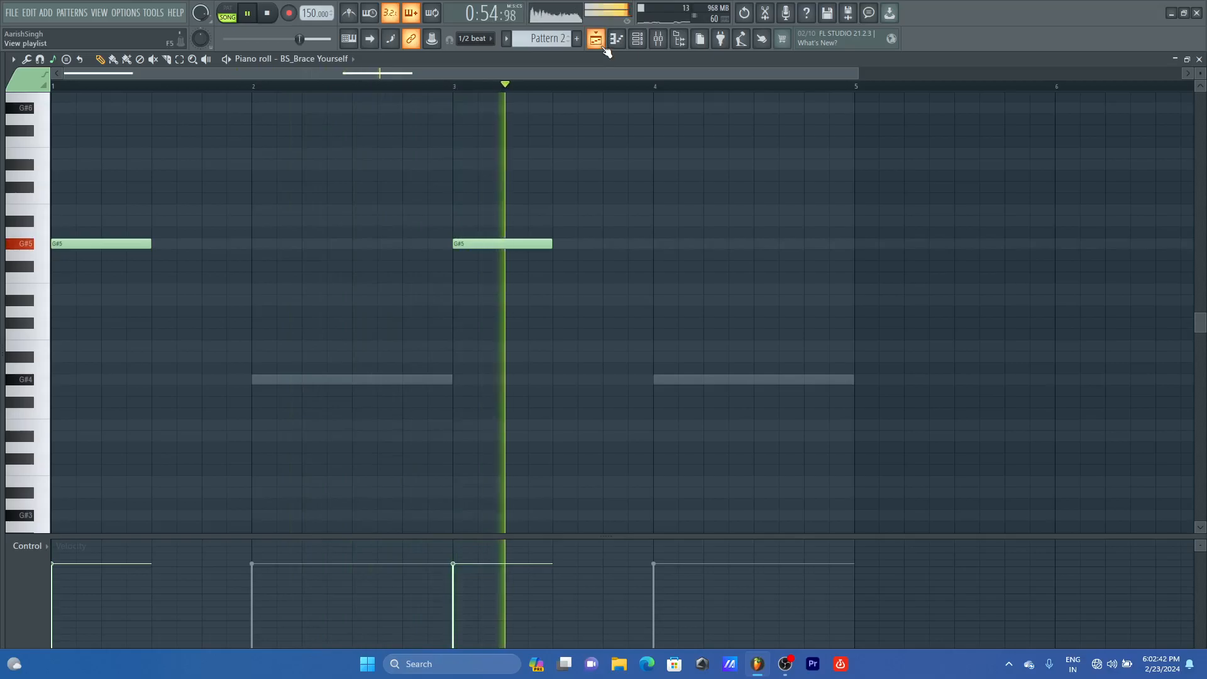
key(space)
click(603, 47)
click(654, 38)
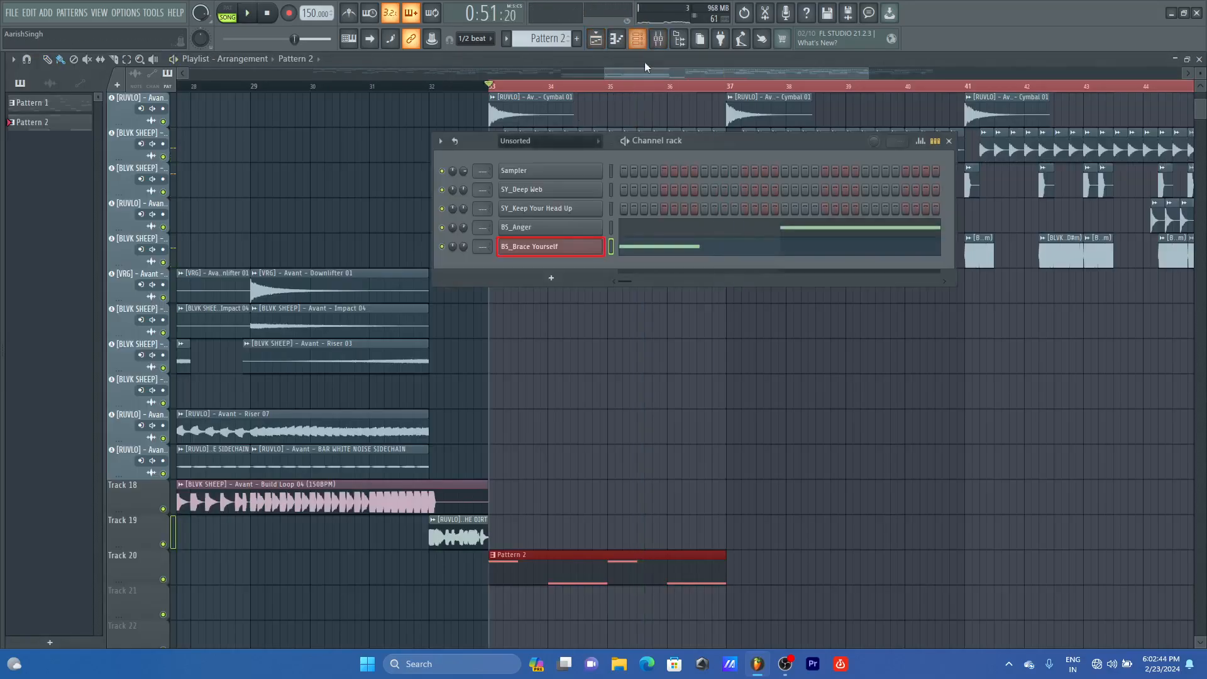
right_click(557, 249)
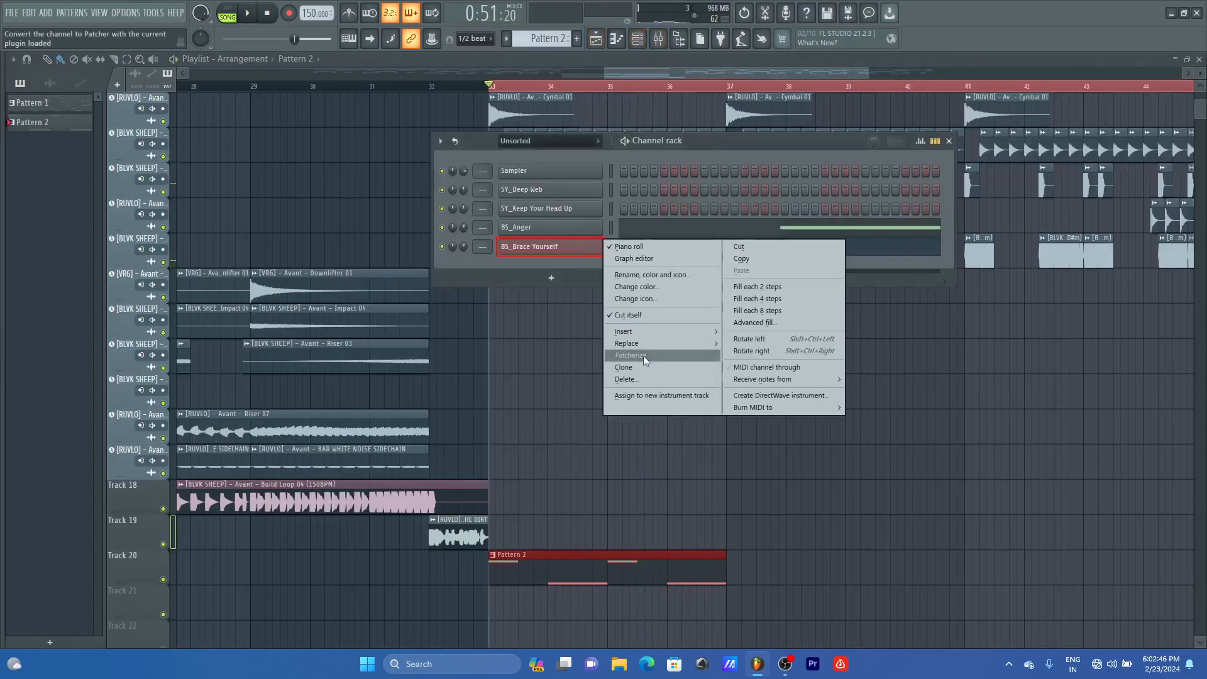
click(629, 371)
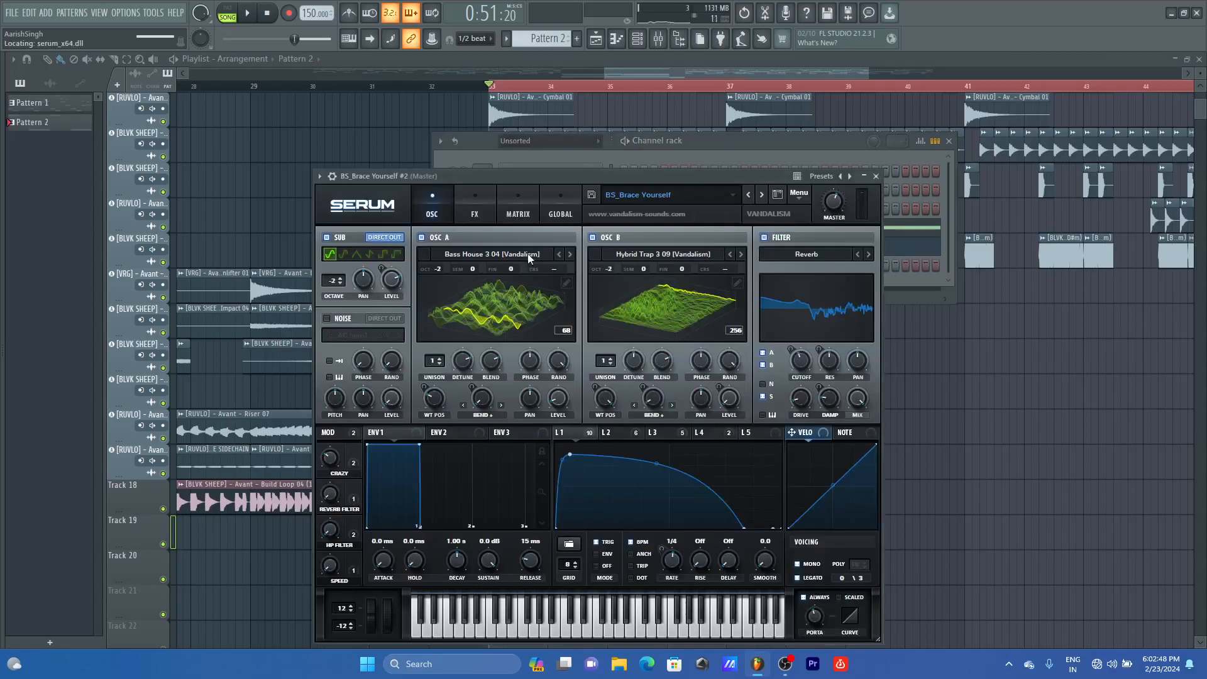
Step: Load the BS_Extravanagza preset from the browser into the cloned Serum channel and close its window
drag(524, 176, 571, 111)
mouse_move(1, 225)
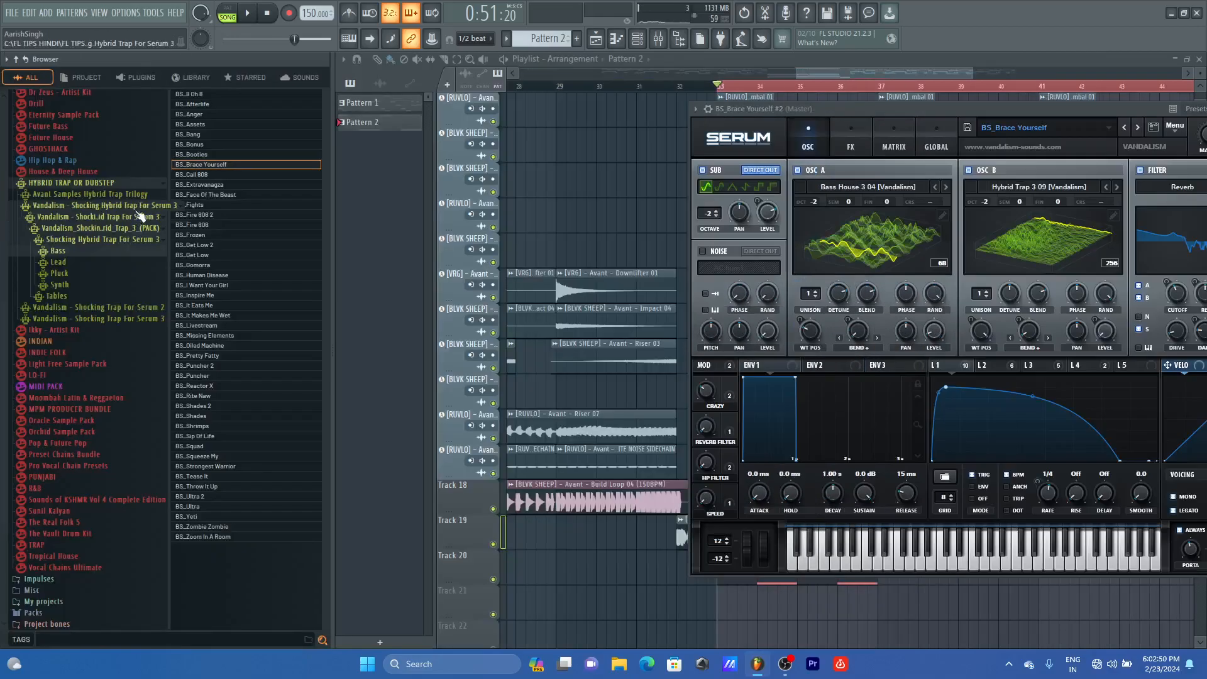
drag(204, 175, 671, 112)
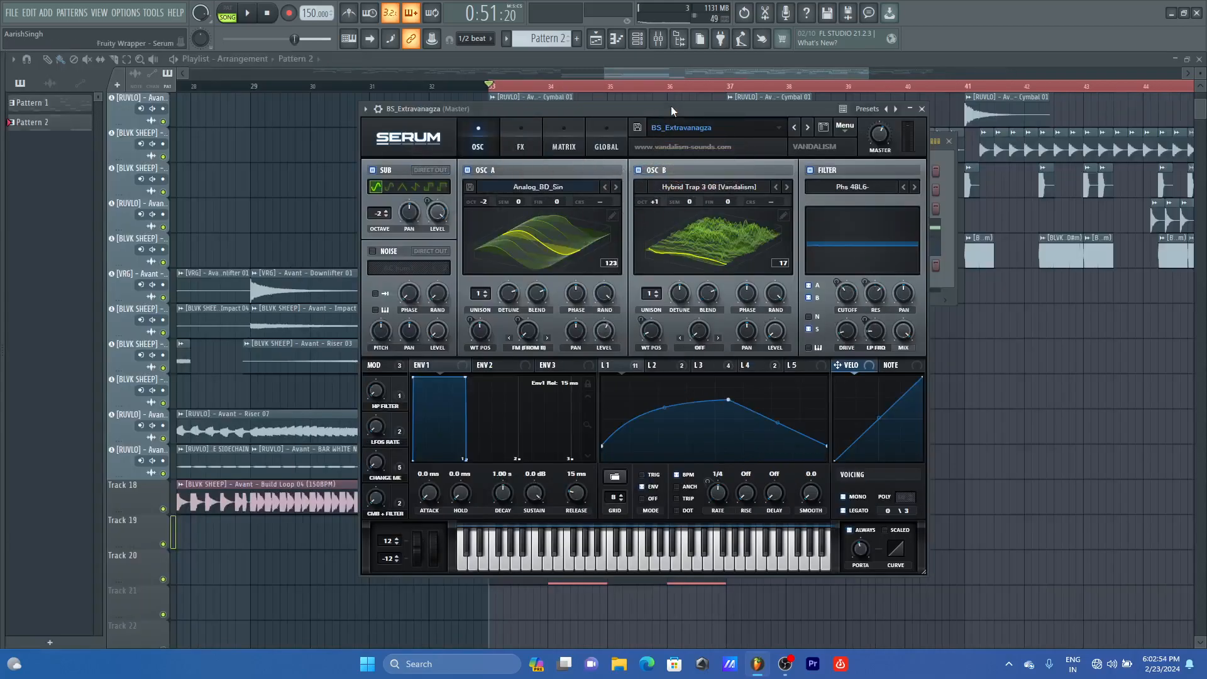
click(922, 109)
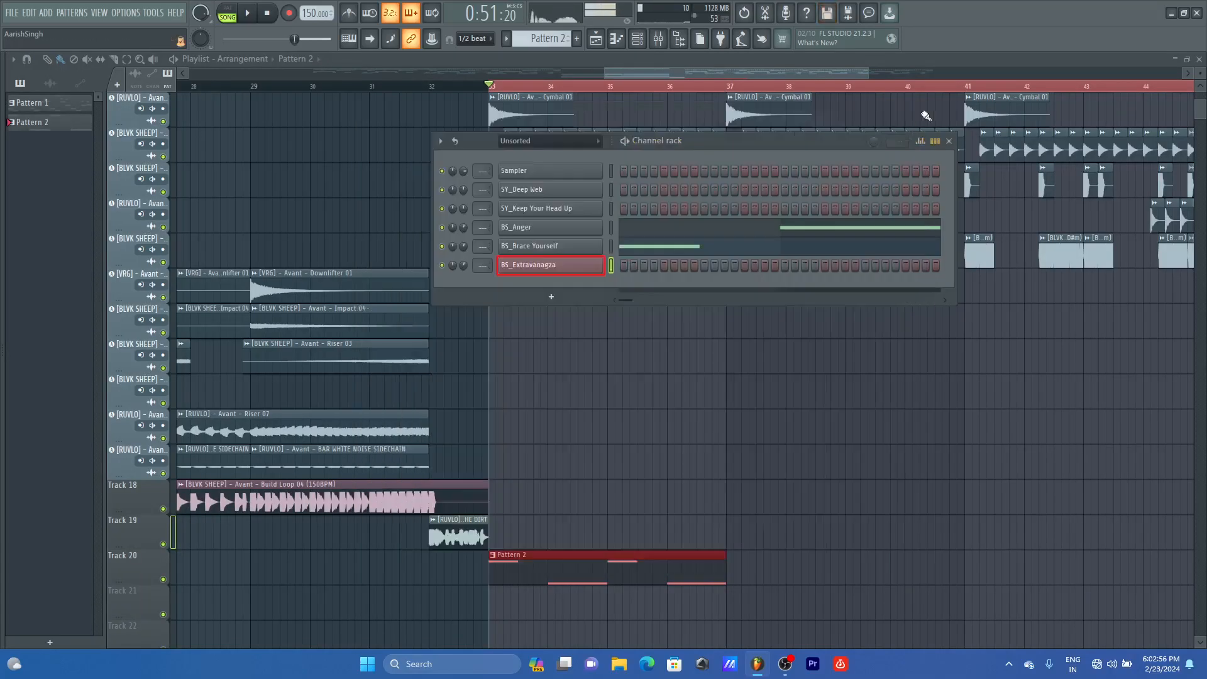
Step: Move the notes of the BS_Brace Yourself channel to the BS_Extravanagza channel, leaving BS_Brace Yourself empty
click(611, 246)
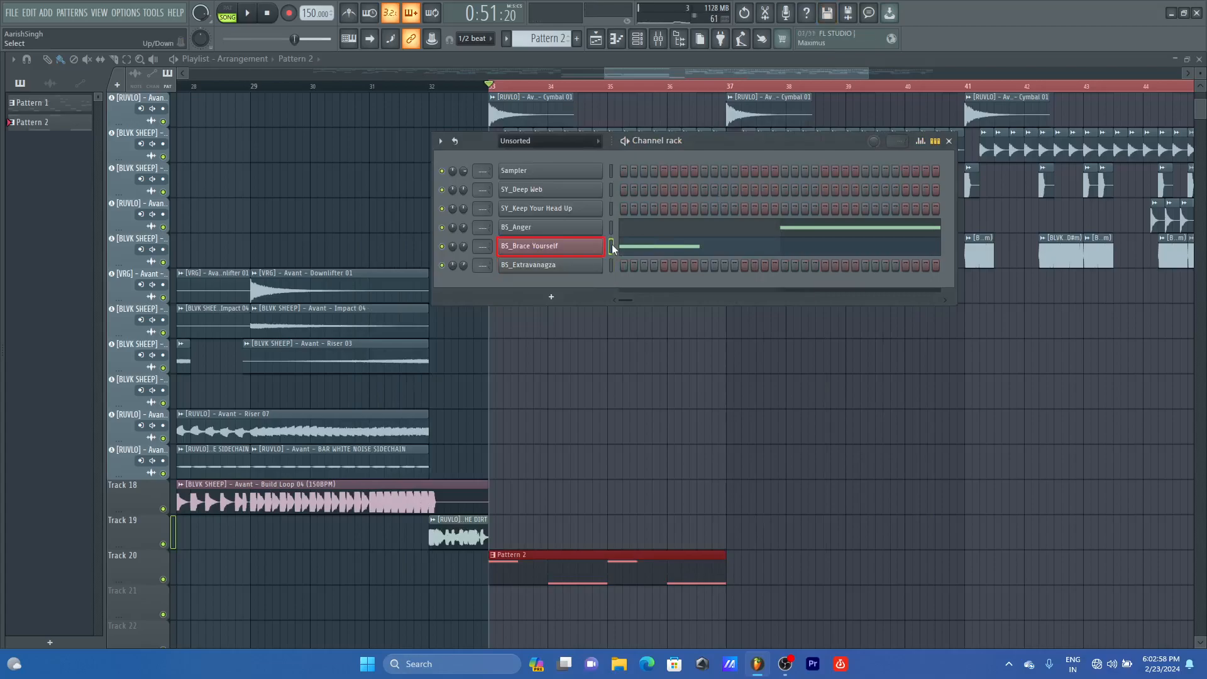
click(613, 262)
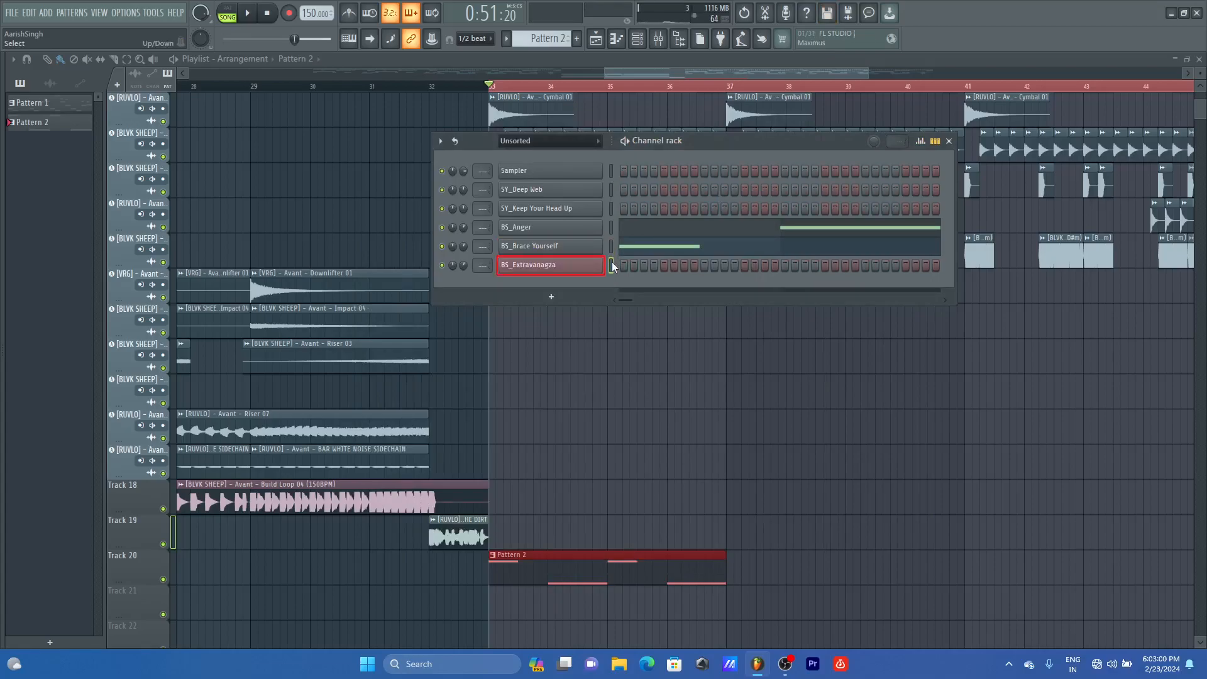
key(ctrl+v)
click(612, 246)
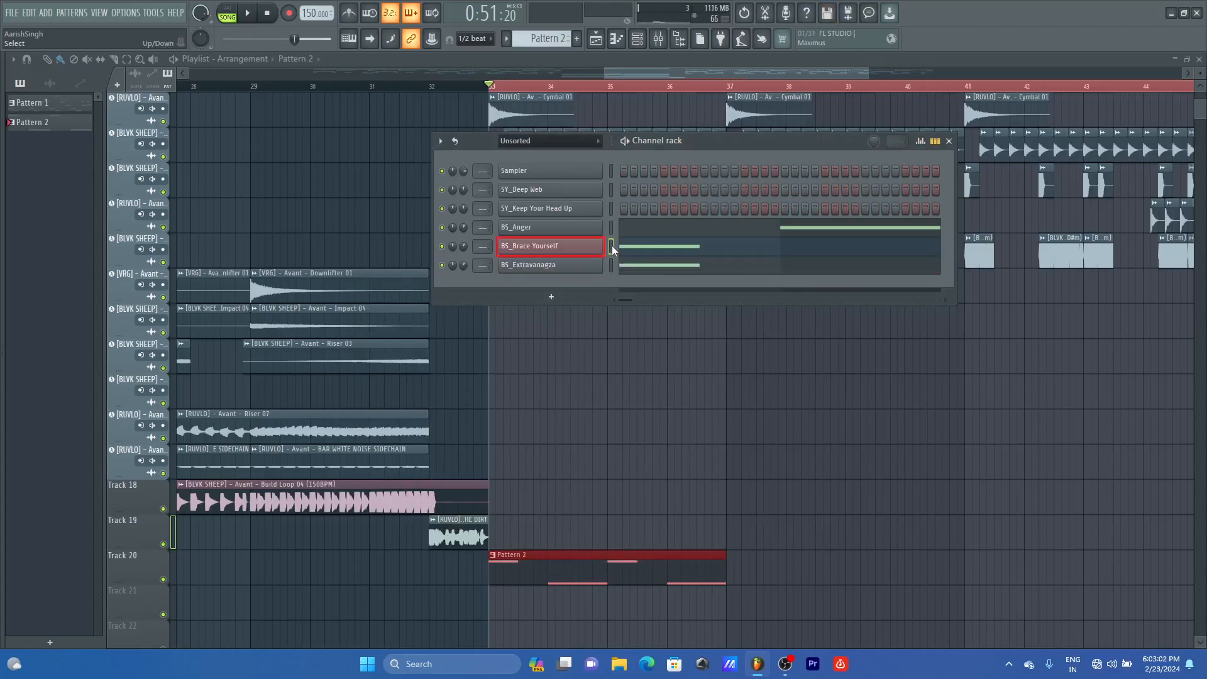
key(ctrl+x)
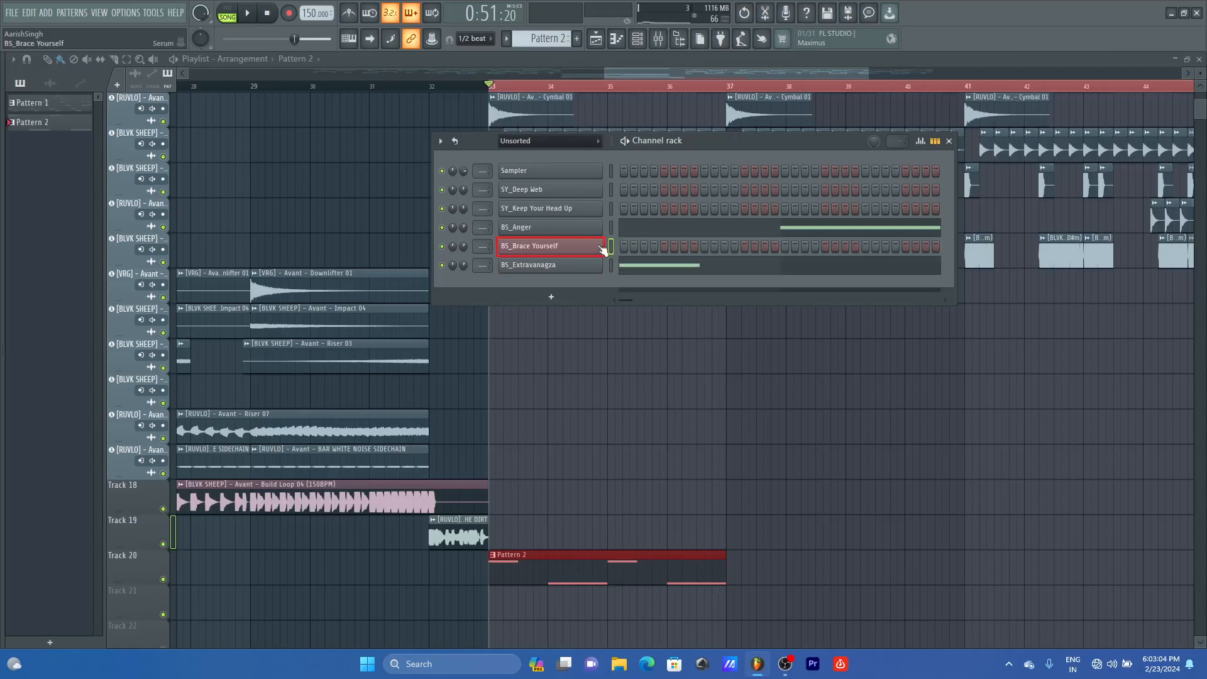
Step: Draw half-bar G#5 notes in the second halves of bars 1 and 3 in the BS_Brace Yourself piano roll
key(F7)
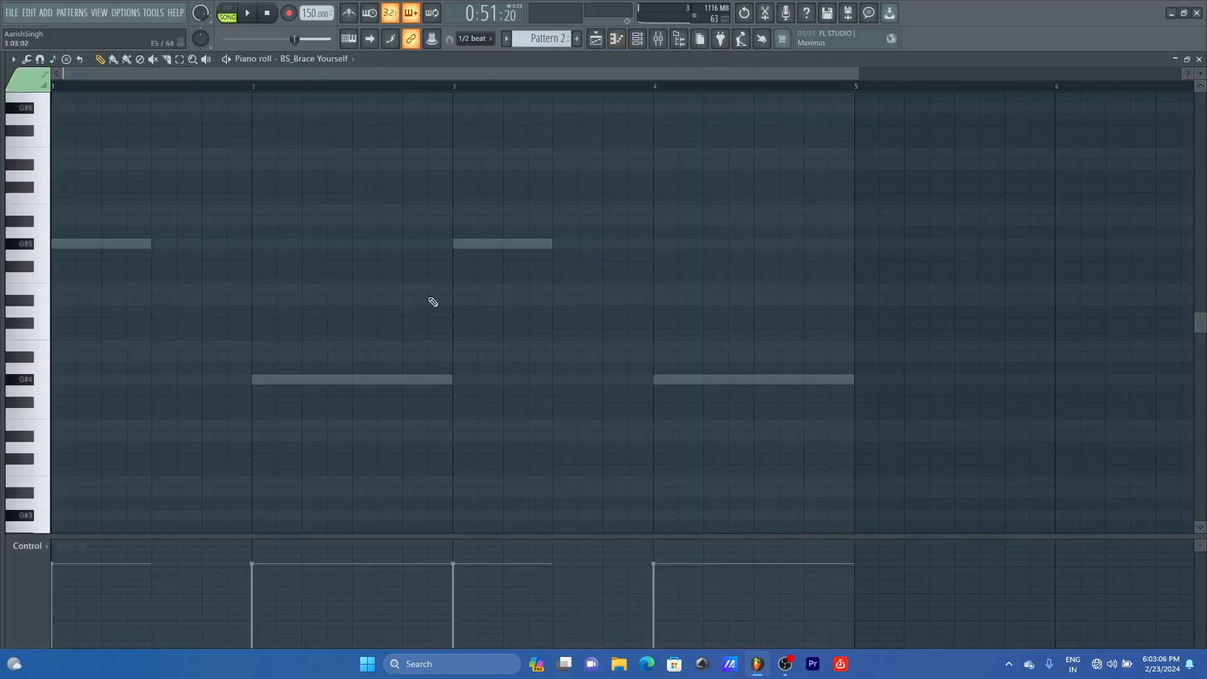
click(157, 244)
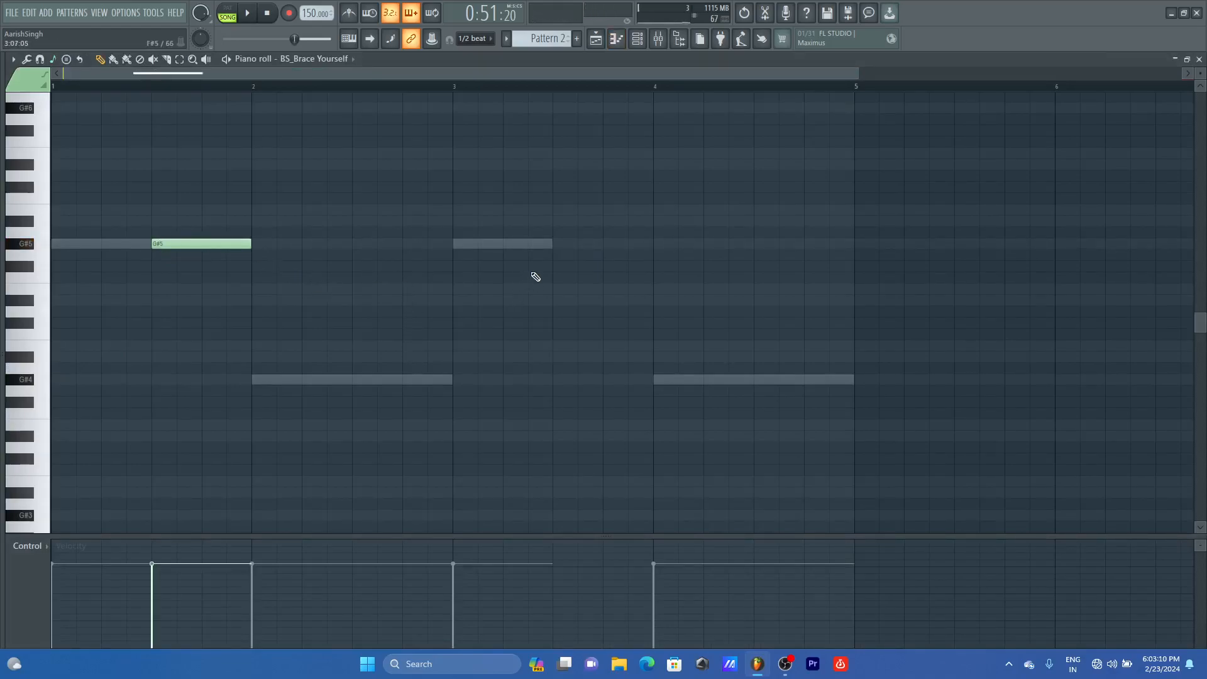
click(557, 244)
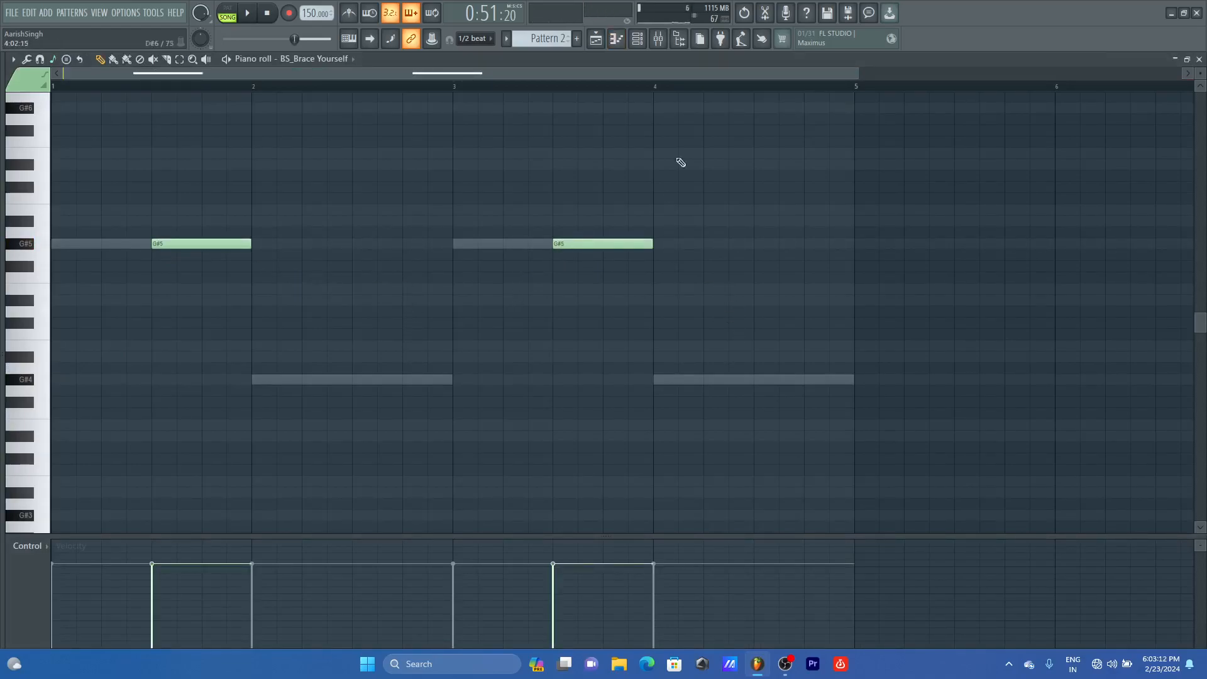
Step: Play the three layered bass channels together, stop playback and return to the playlist
click(637, 38)
key(space)
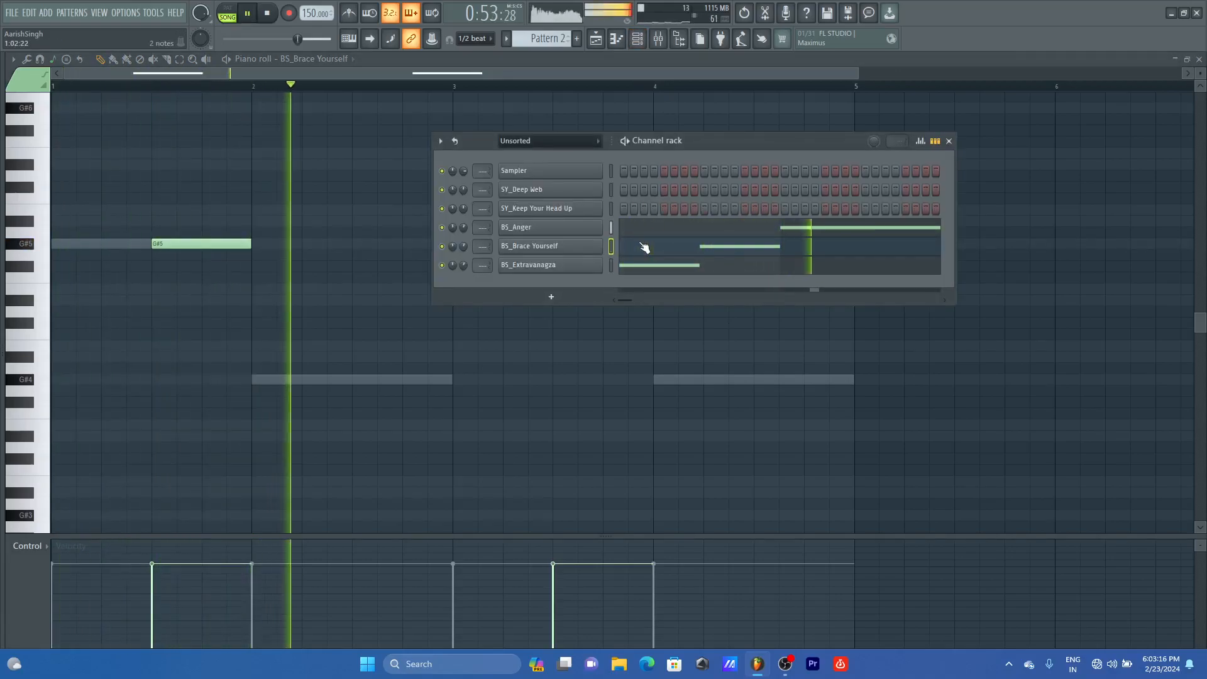
click(551, 73)
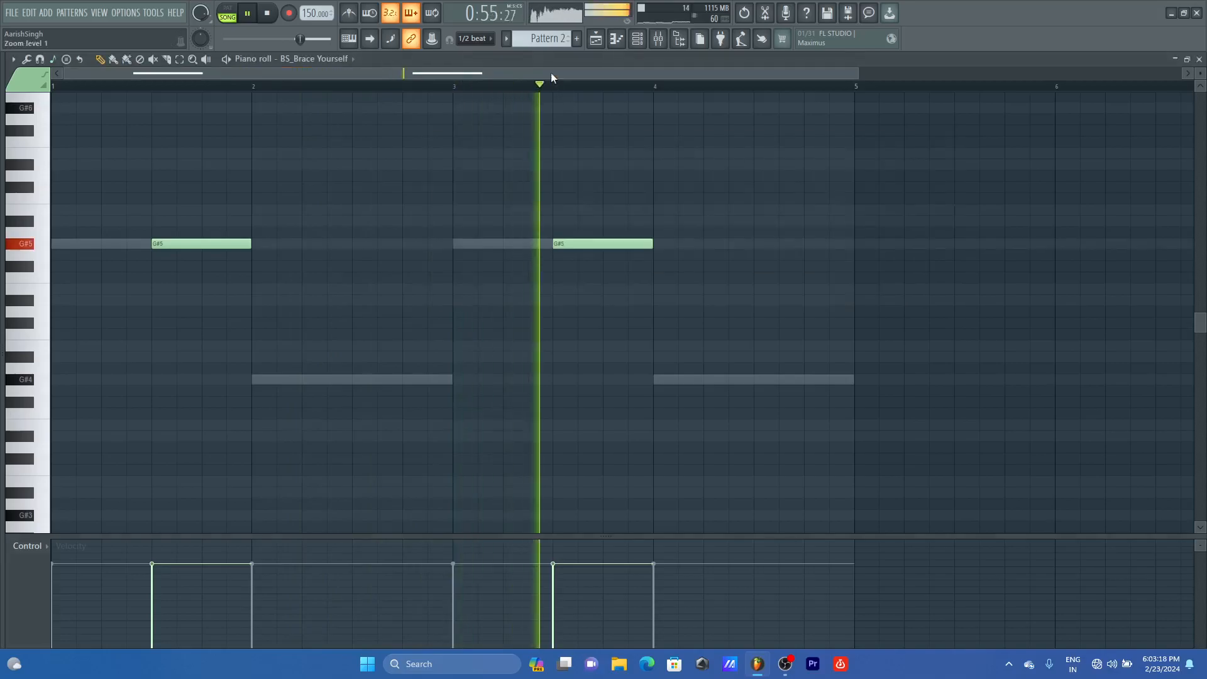
click(643, 41)
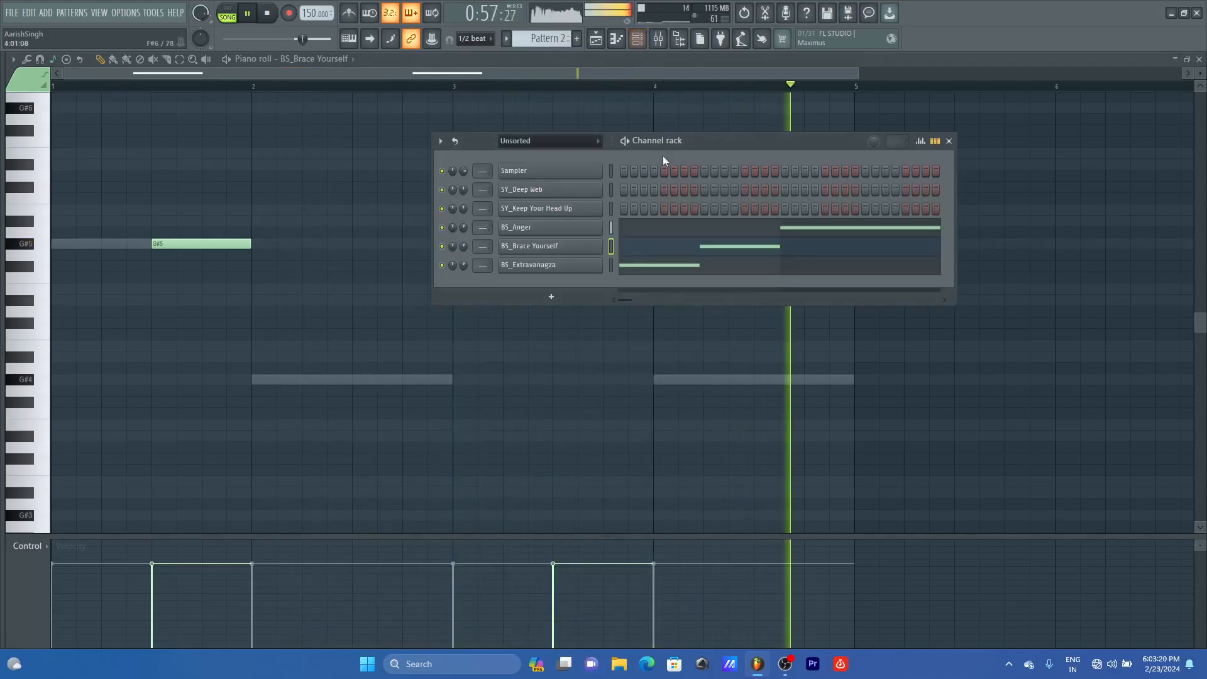
click(596, 39)
key(space)
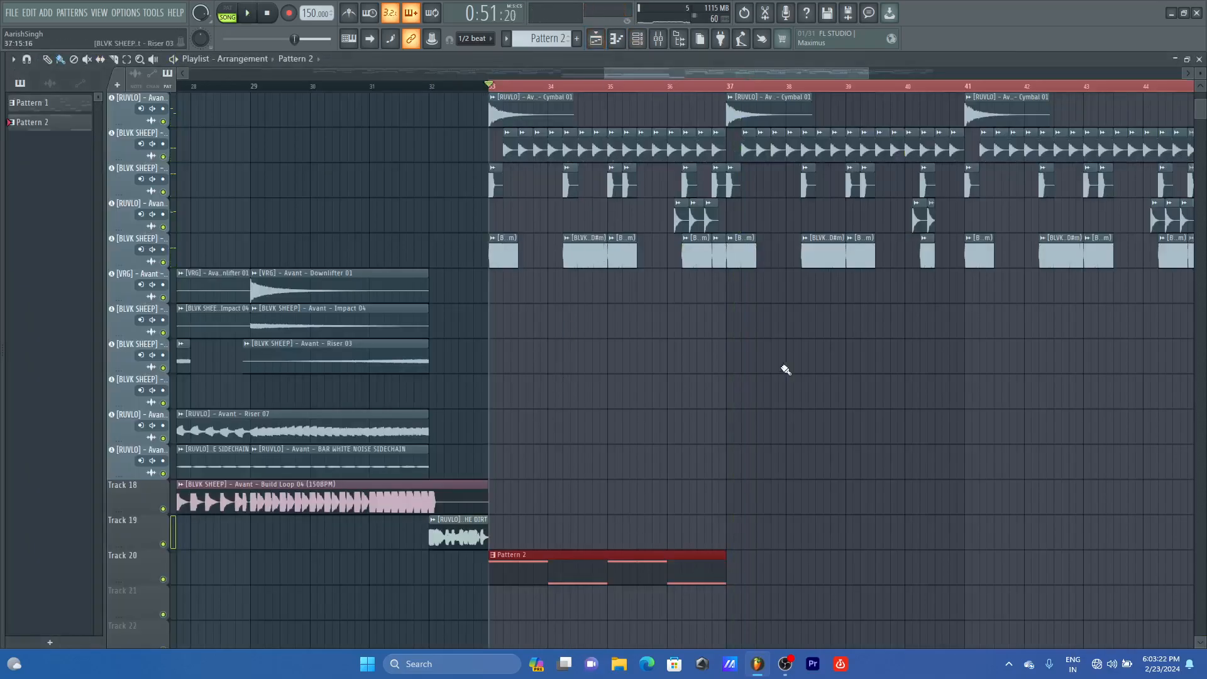
Step: Duplicate the Pattern 2 clip to bar 37, and switch to the empty Pattern 3 with the channel rack shown
key(ctrl+b)
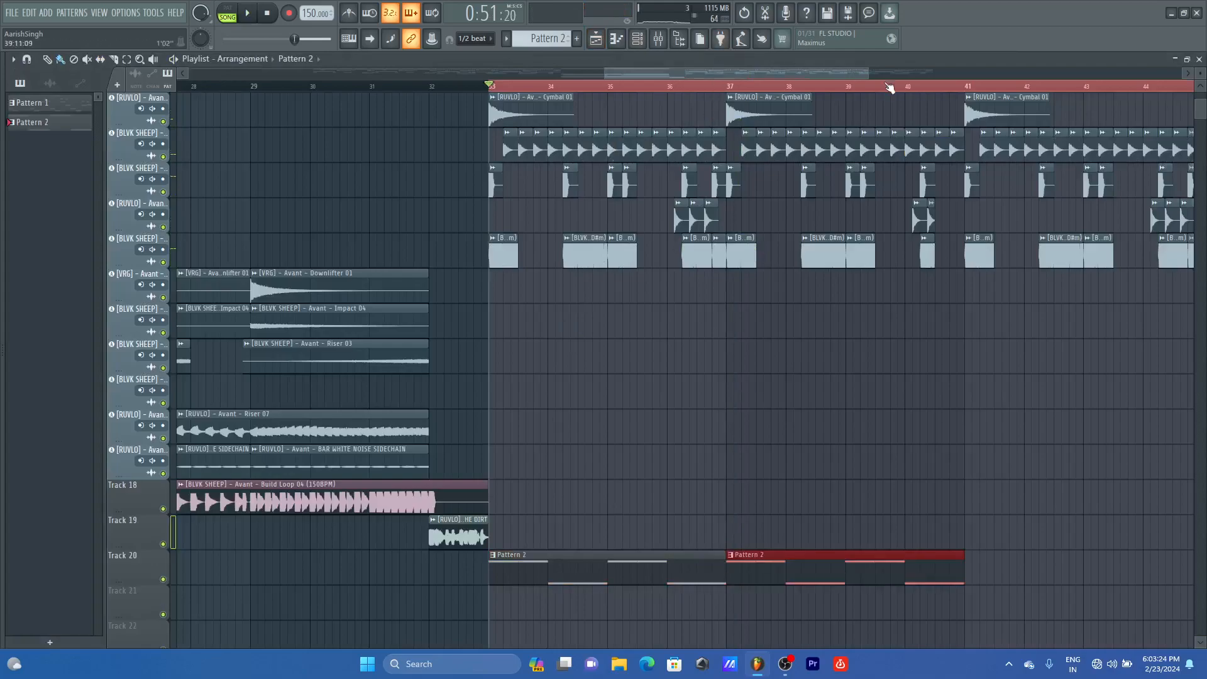
drag(869, 73, 956, 73)
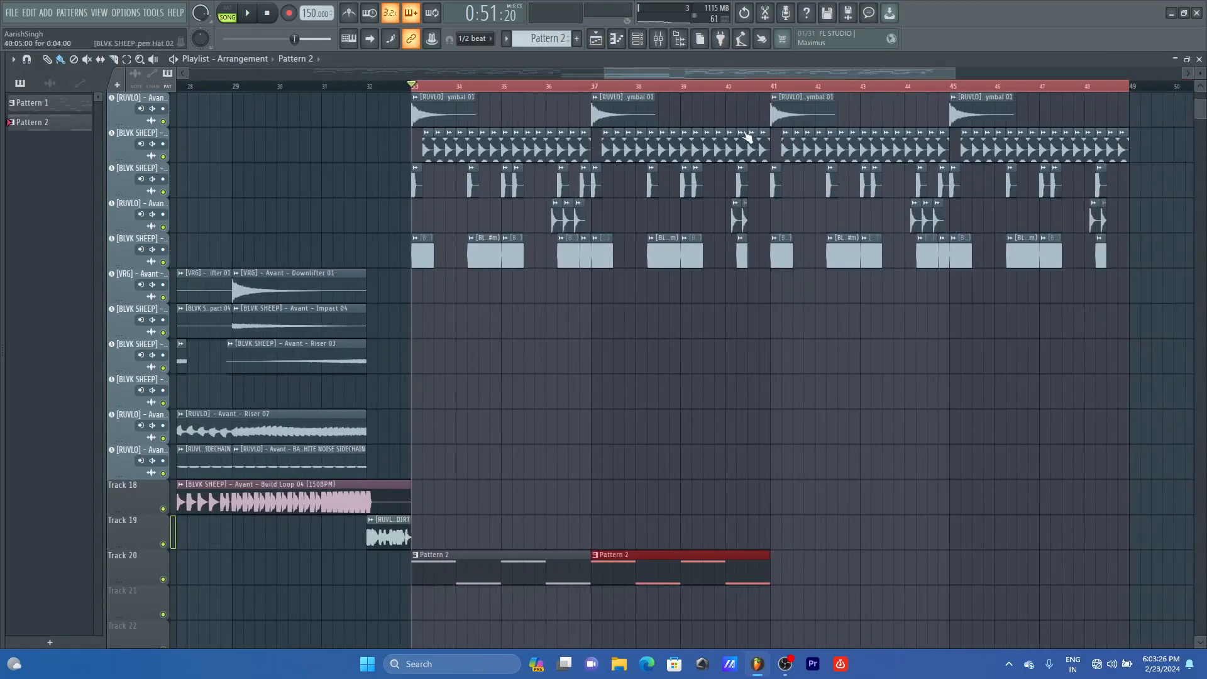
scroll(706, 342, left, 2)
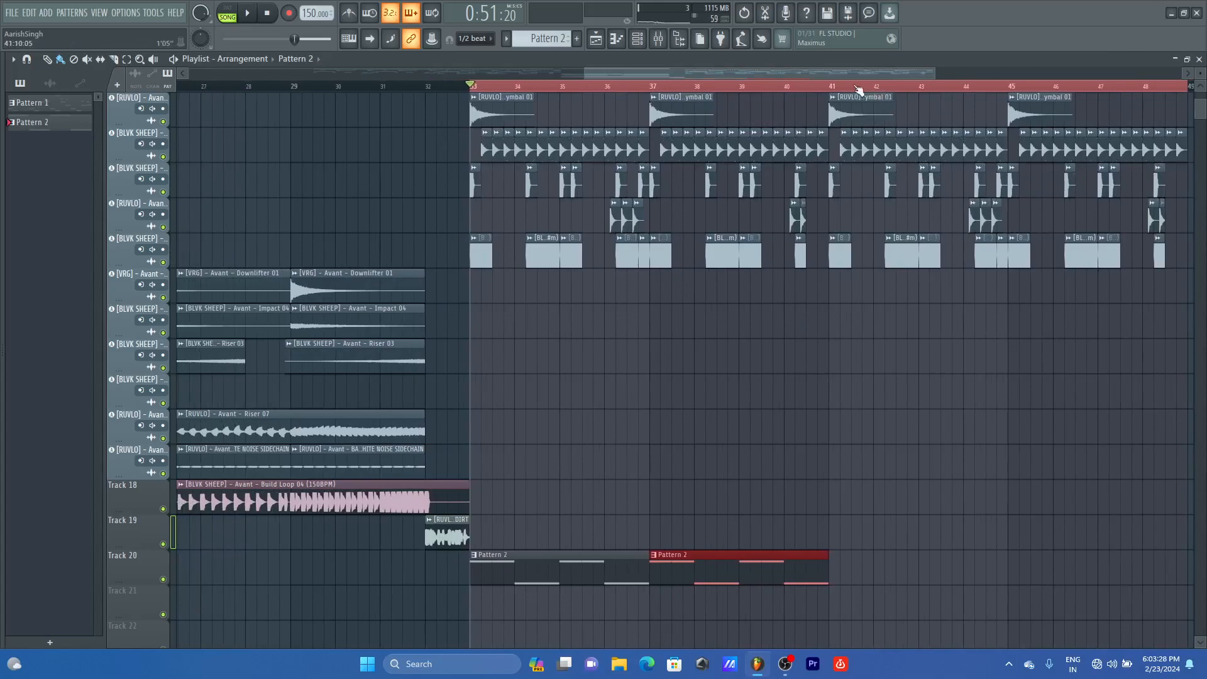
drag(859, 73, 930, 68)
scroll(555, 42, up, 1)
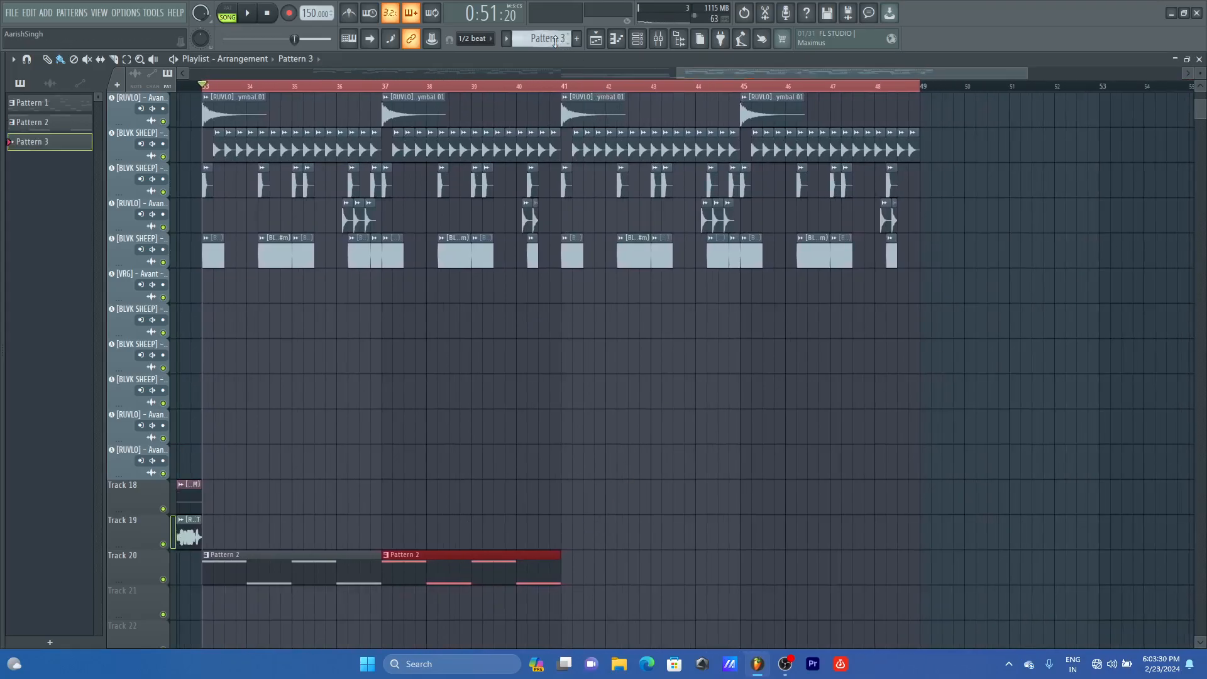
click(623, 41)
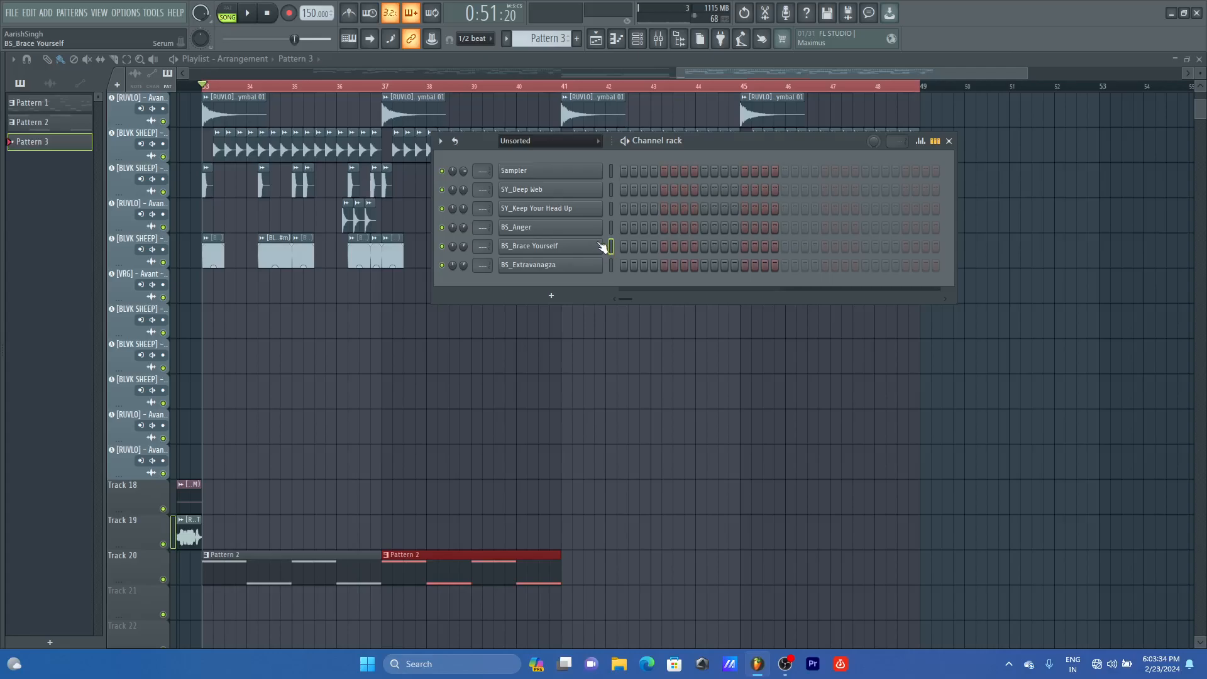
click(612, 228)
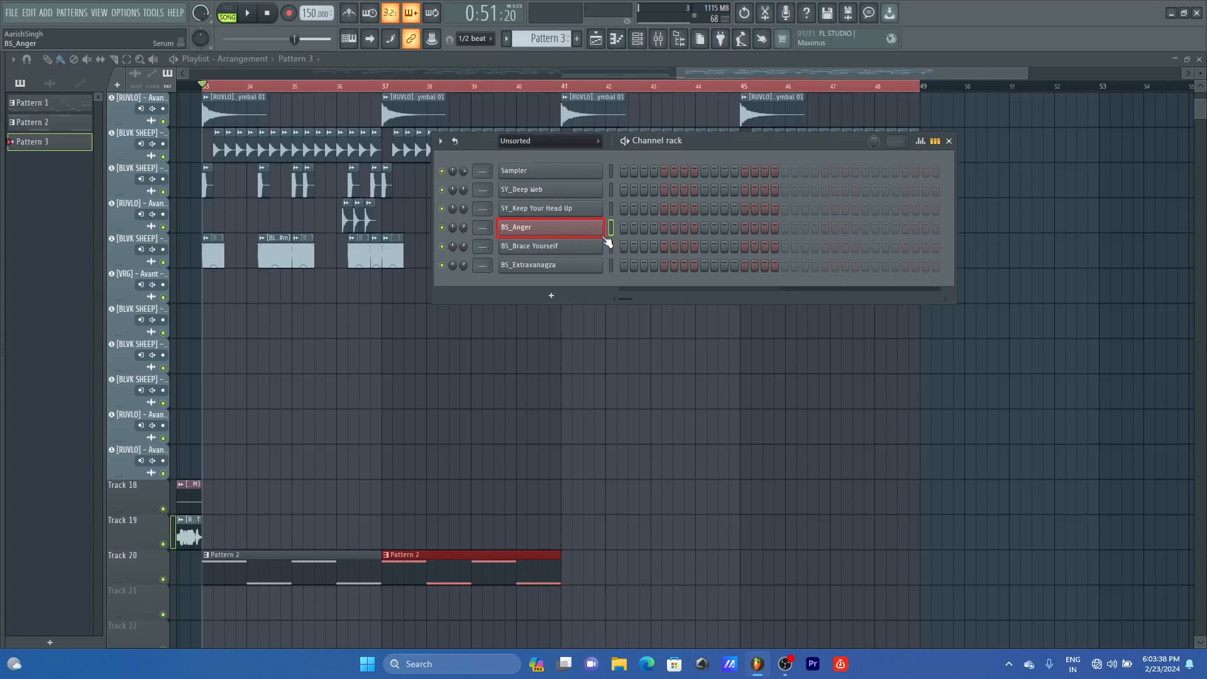
click(554, 297)
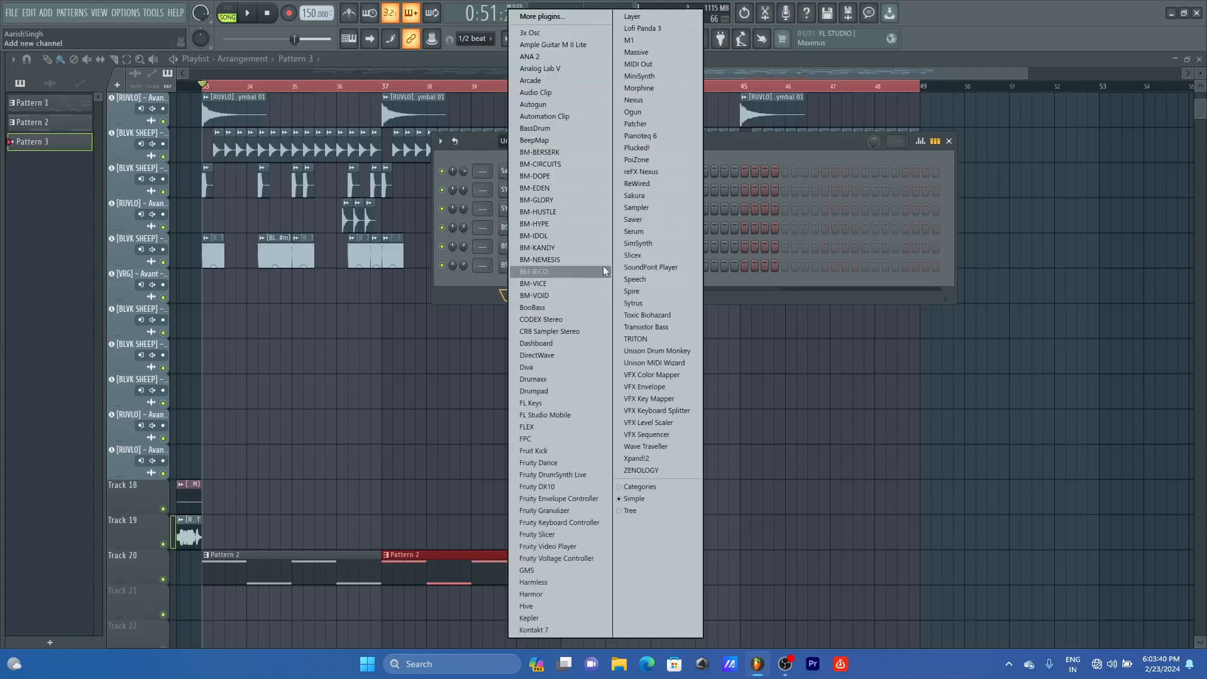
click(602, 271)
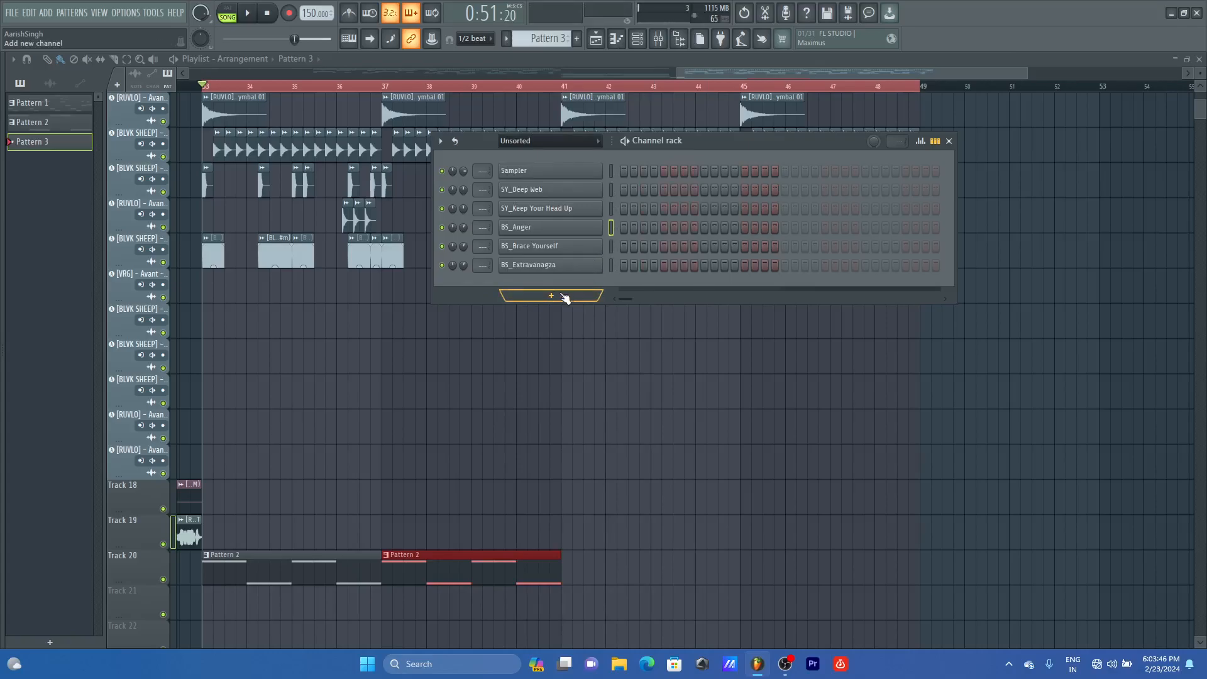
click(564, 268)
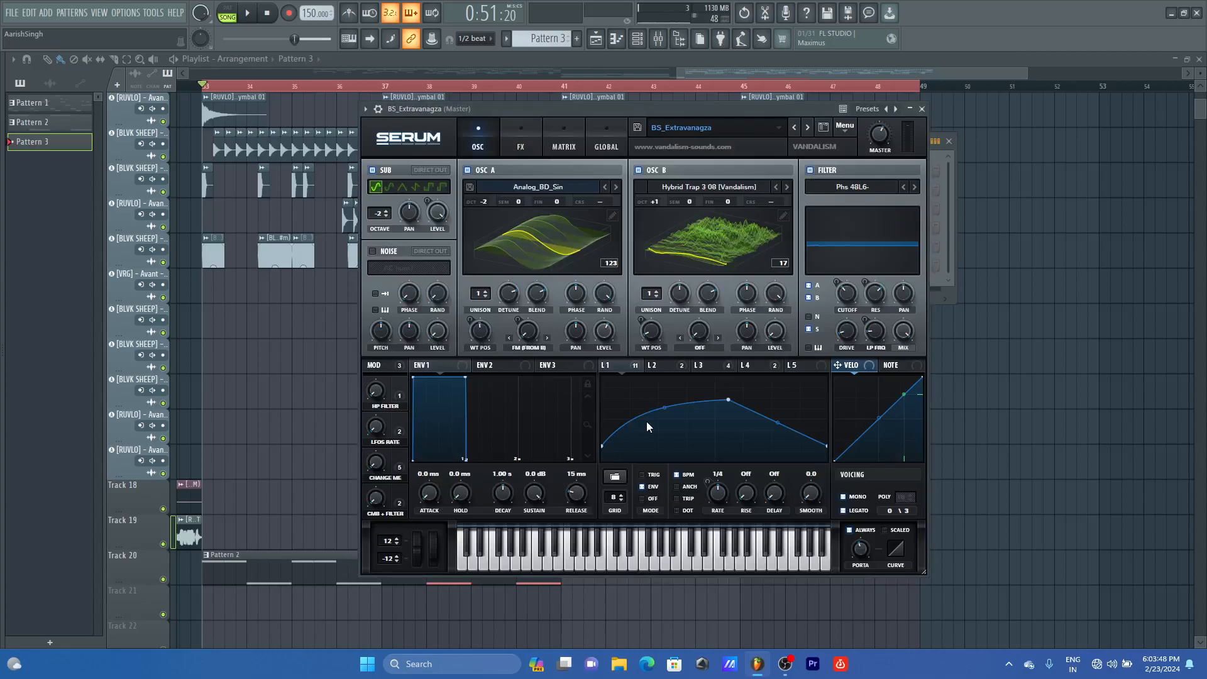
click(921, 110)
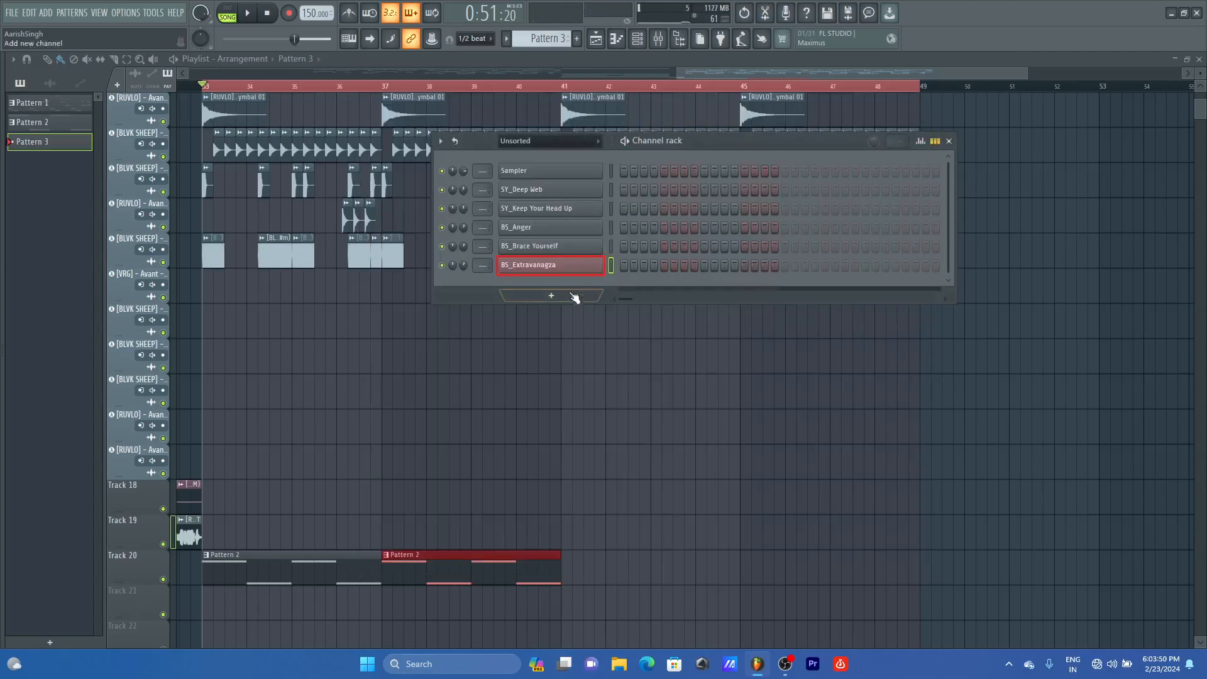
Step: Draw a half-bar G#4 note at the start of bar 1 in the BS_Extravanagza piano roll of Pattern 3
right_click(573, 272)
click(635, 263)
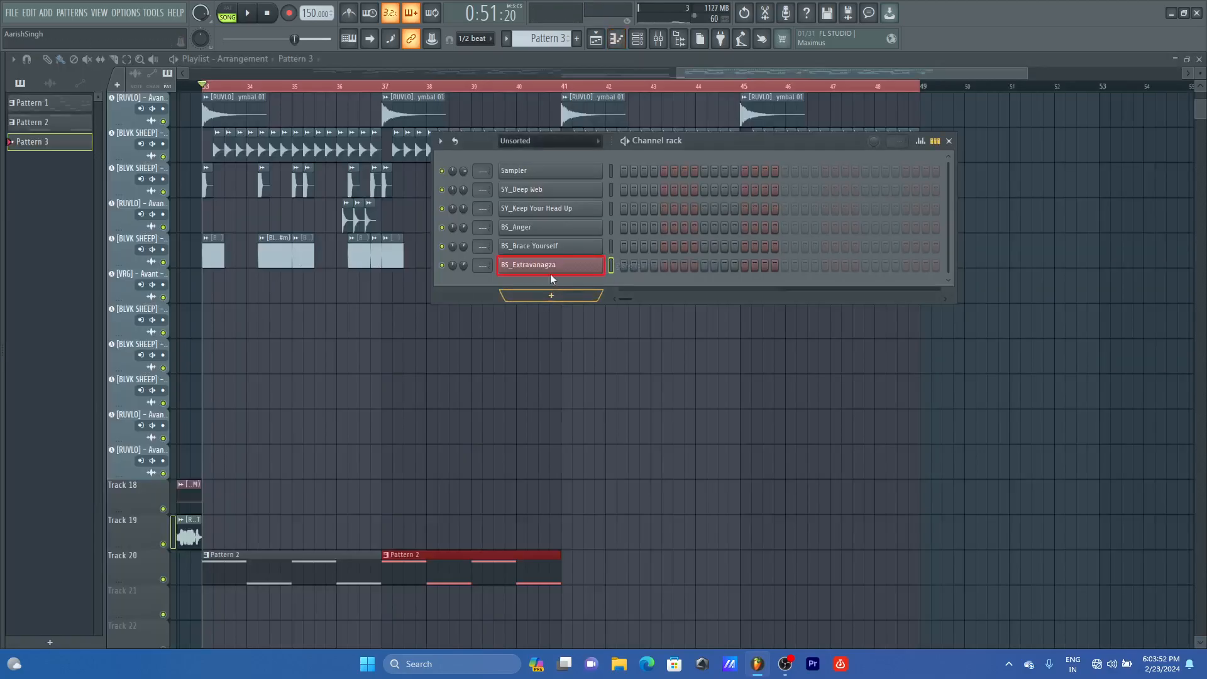
right_click(598, 265)
click(632, 267)
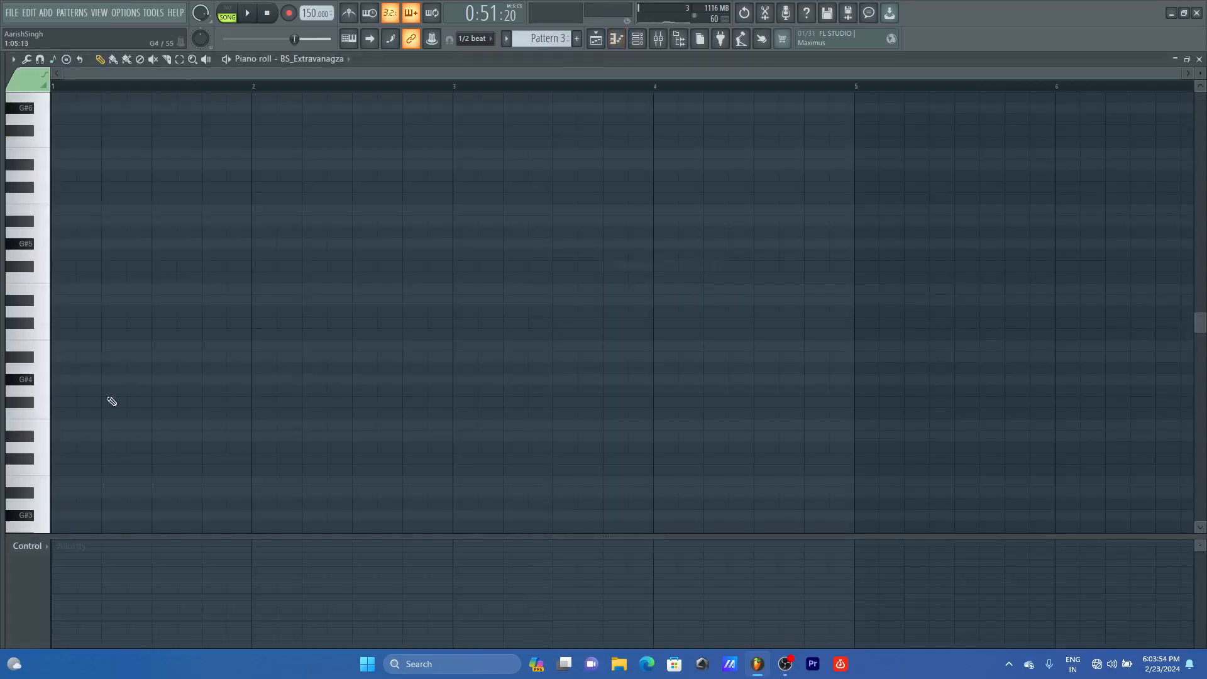
click(70, 386)
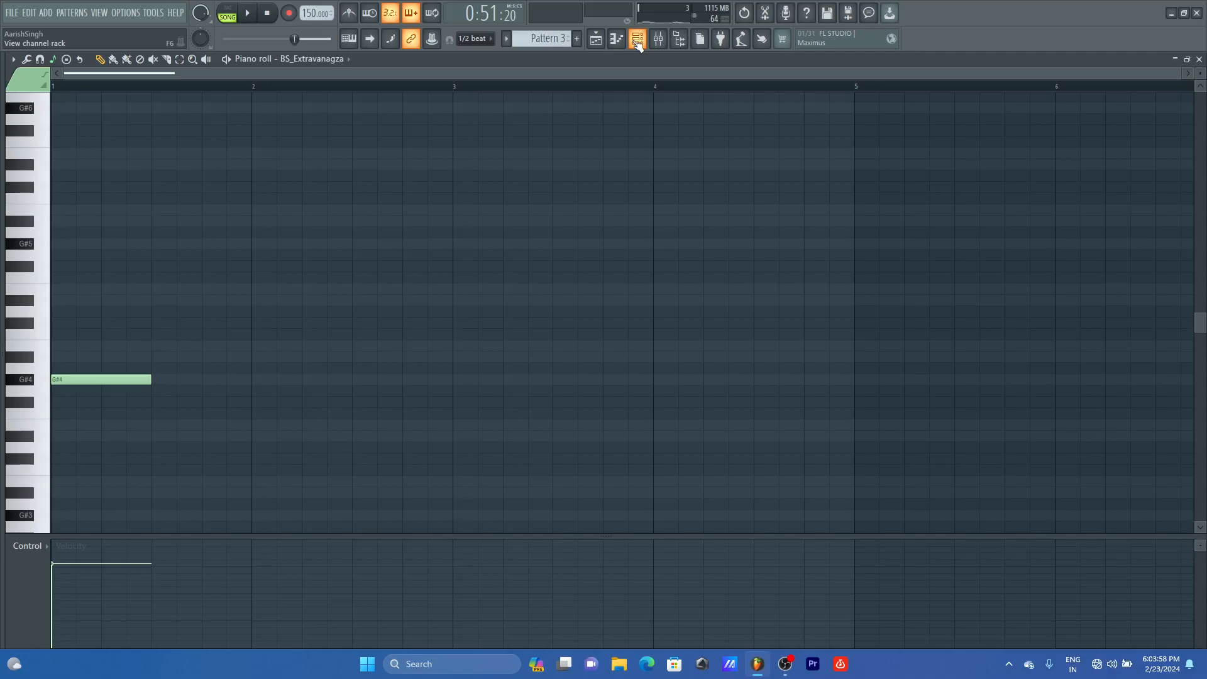
Step: Set the playlist position to bar 41, play the arrangement briefly from there and stop it
click(595, 39)
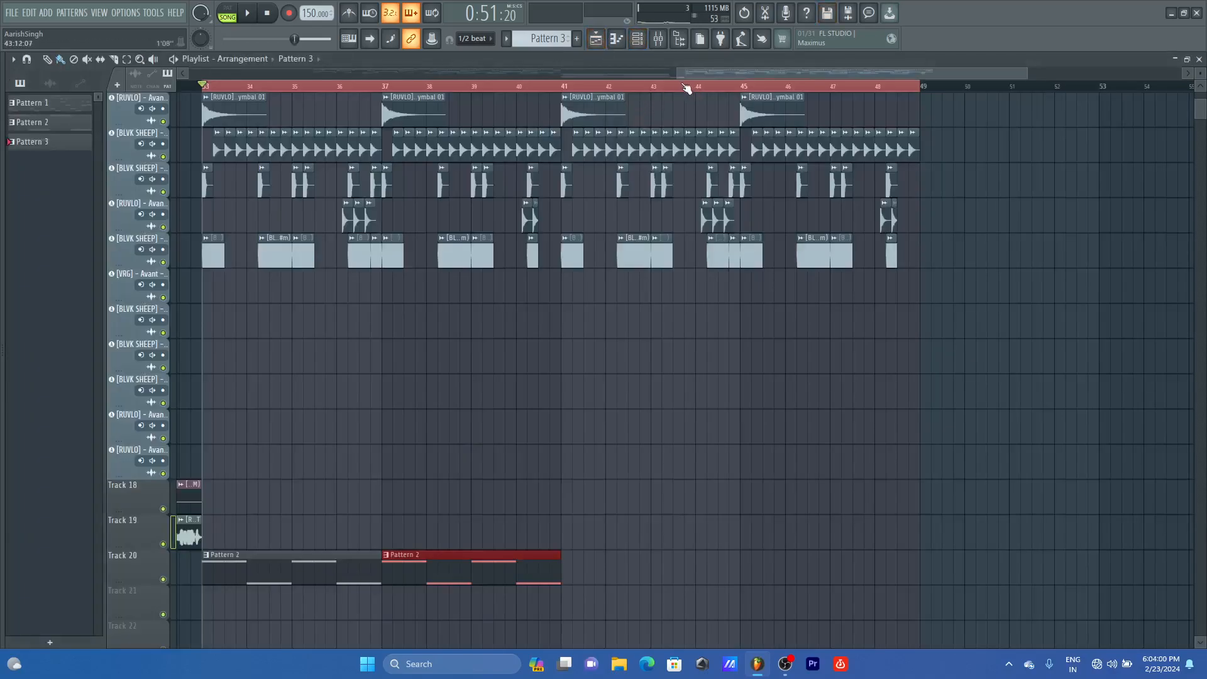
click(565, 88)
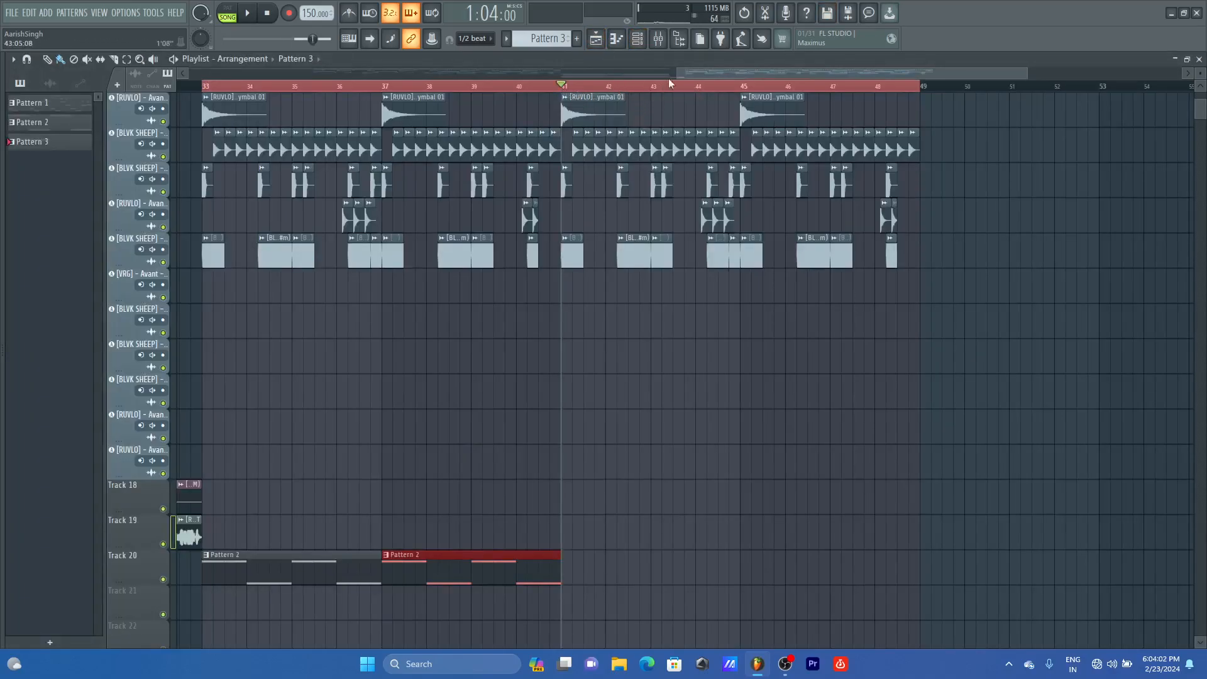
click(652, 50)
key(space)
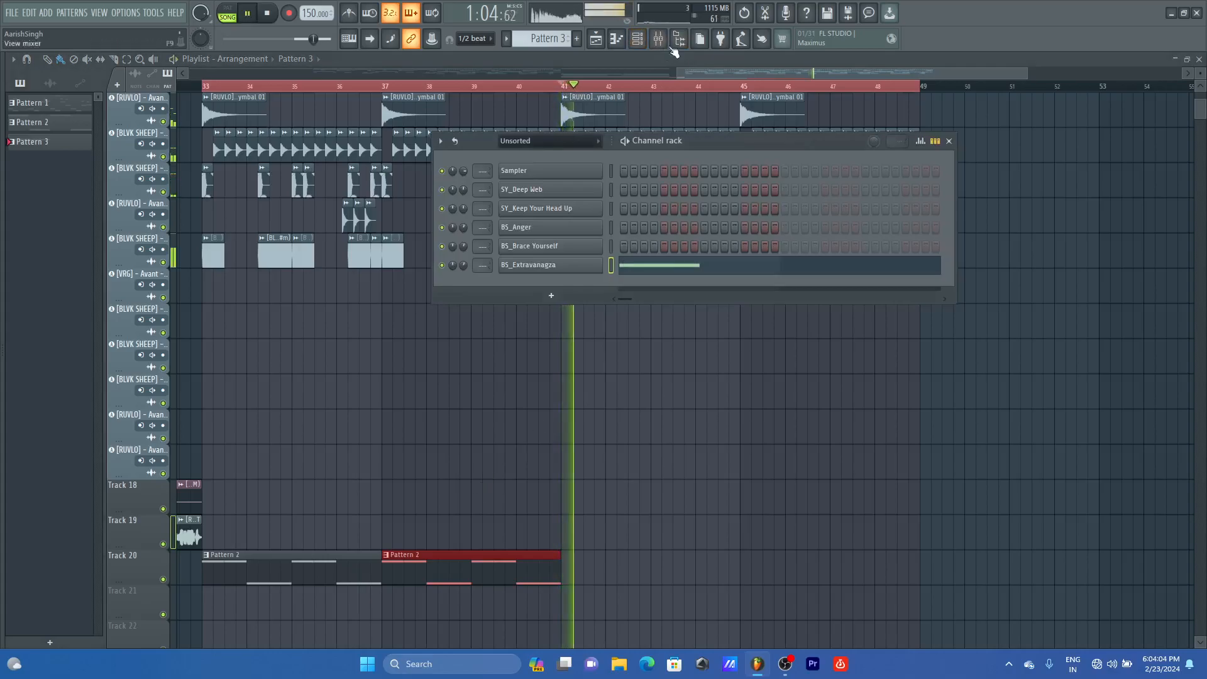
click(649, 49)
key(space)
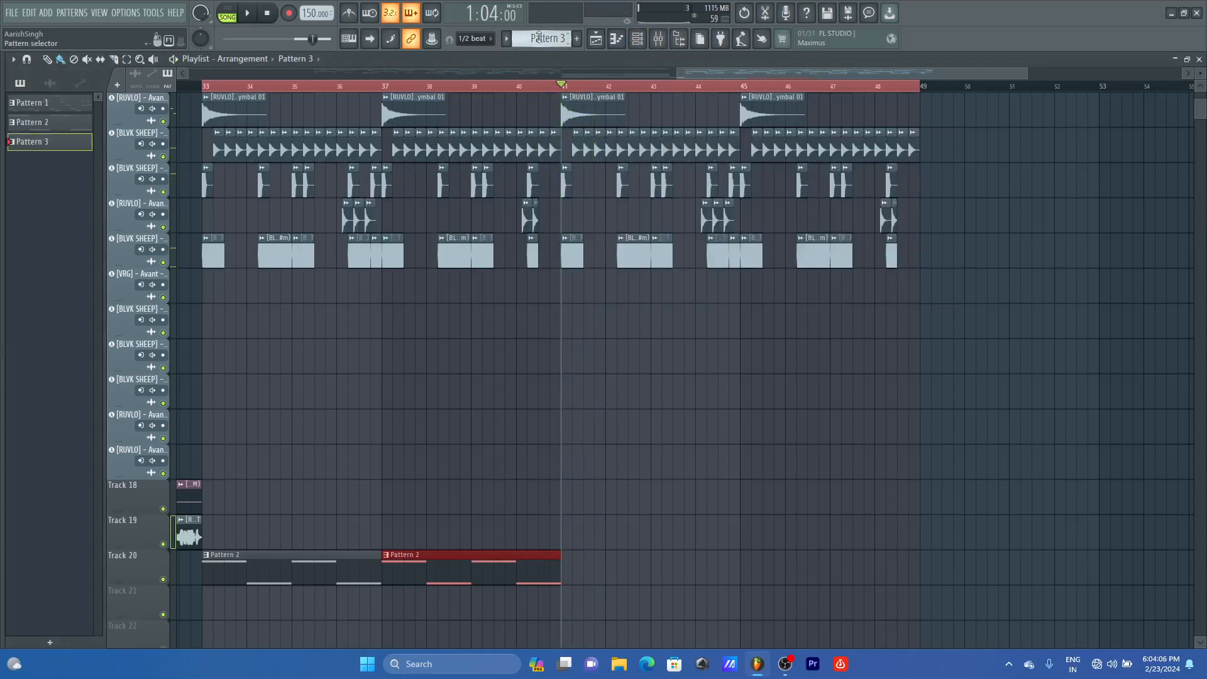
Step: Place a Pattern 3 clip at bar 41 on Track 20 and open its piano roll with the channel rack shown
click(569, 577)
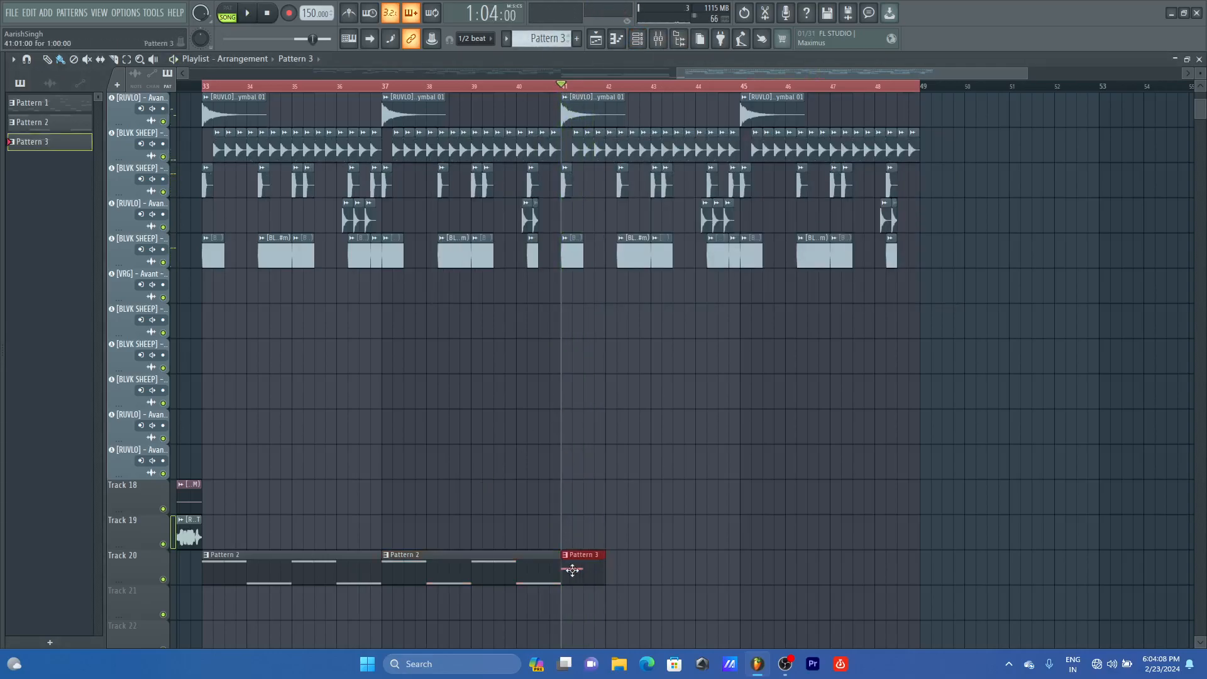
double_click(572, 570)
click(639, 39)
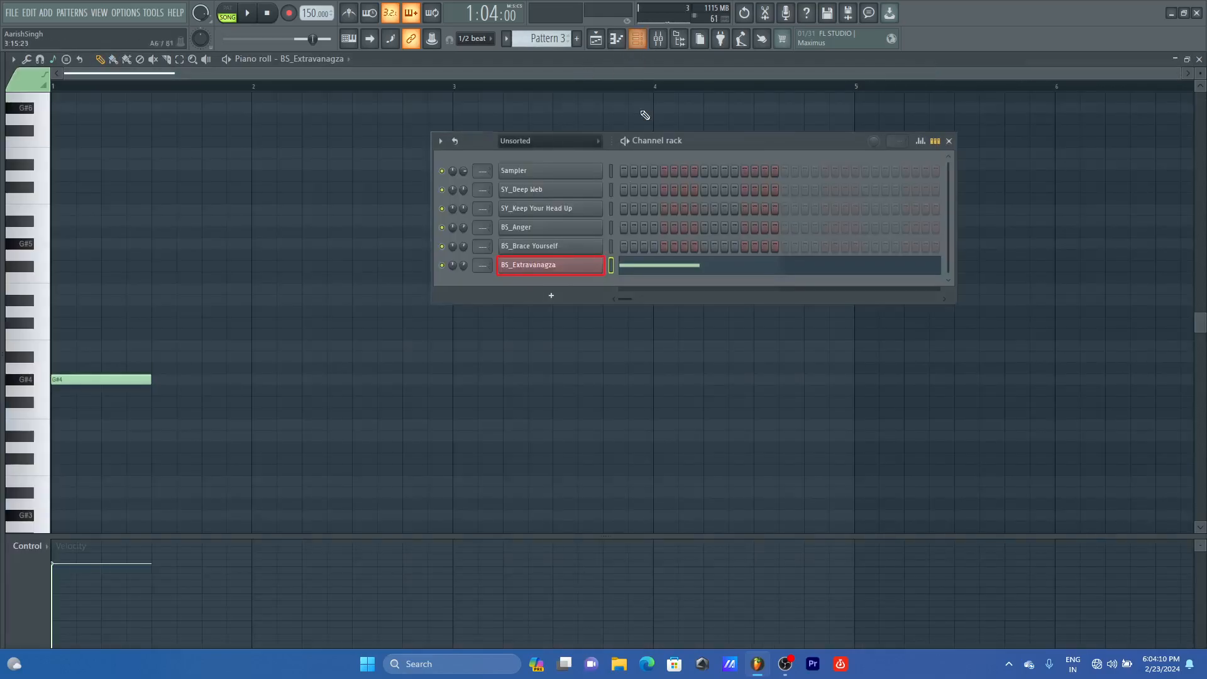
Step: Add half-bar G#4 notes on beat 2 of bar 2 and at the start of bar 3 in BS_Extravanagza, with playback as a guide
key(space)
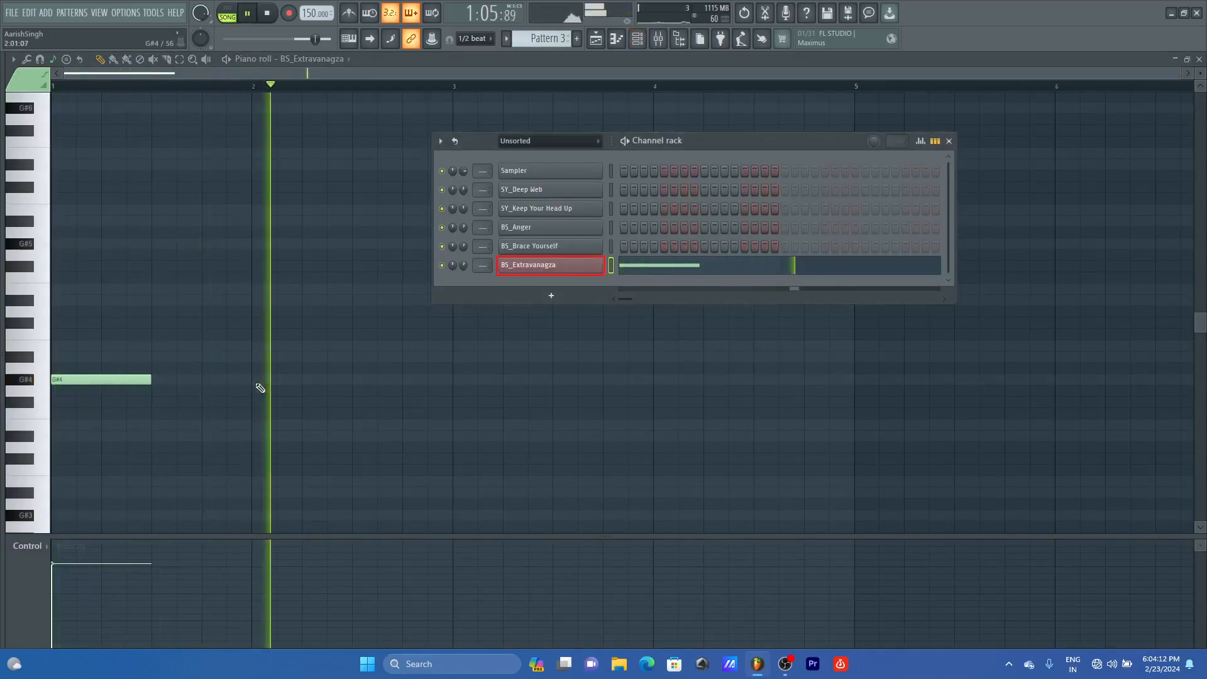
click(306, 380)
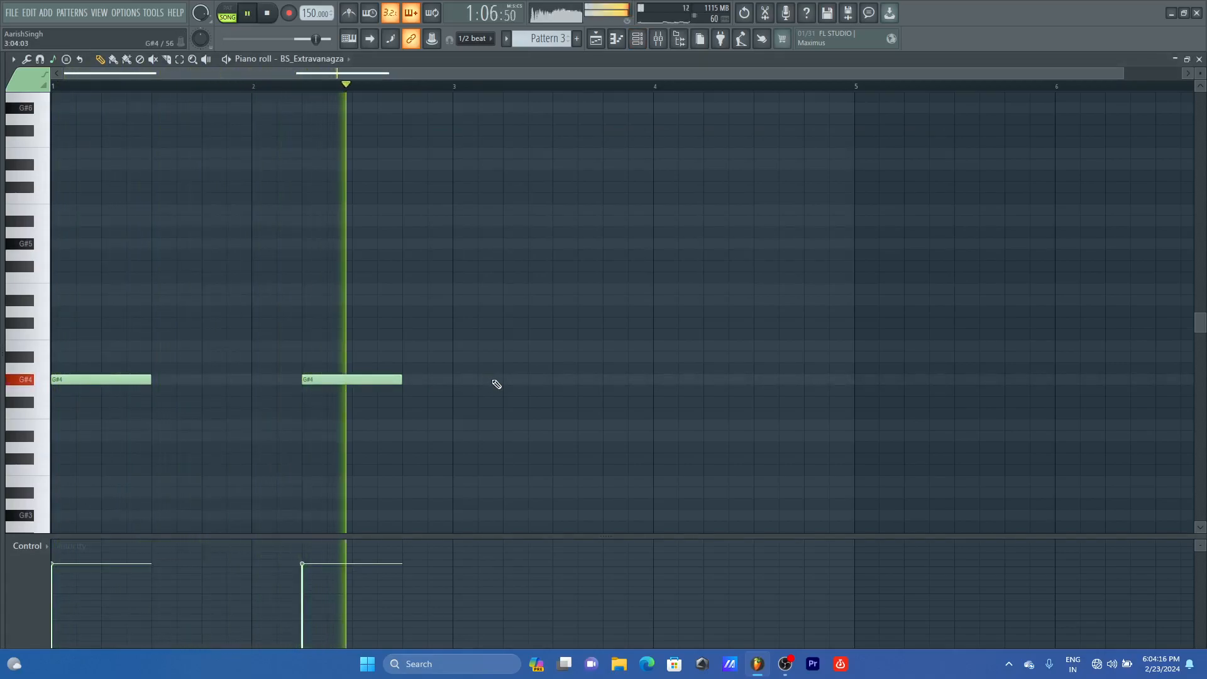
key(space)
click(458, 380)
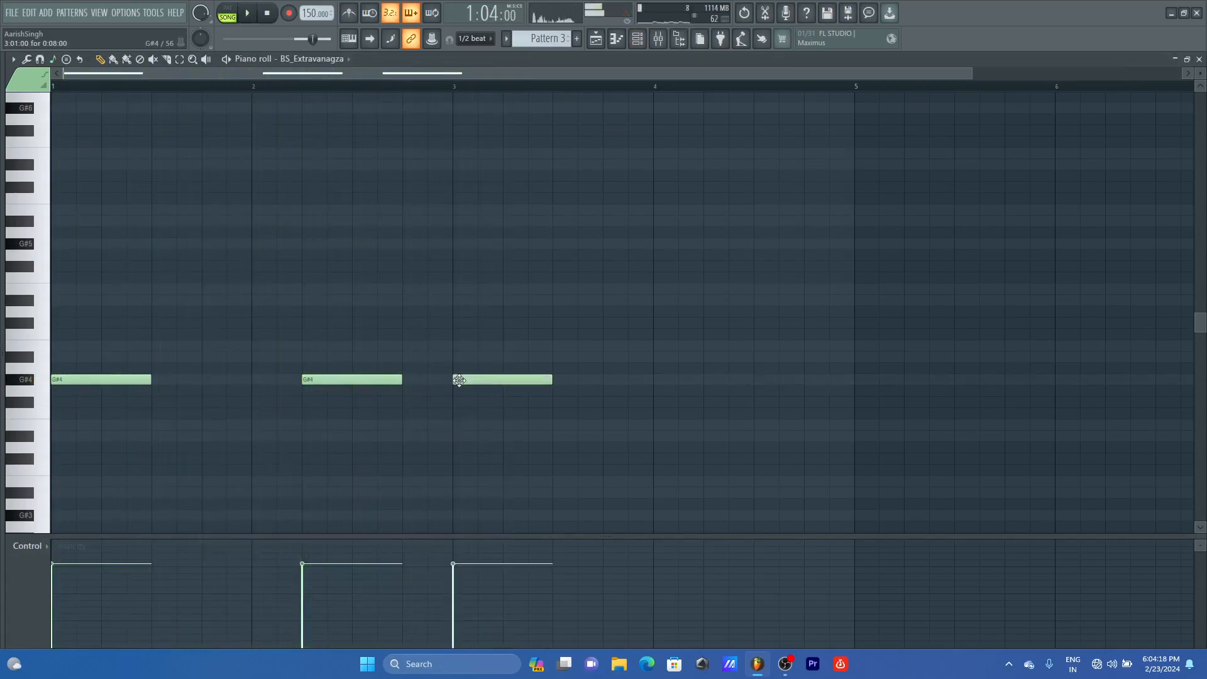
Step: Play the bass notes back, and divide the half-bar G#4 note at bar 3 into two one-beat notes
key(space)
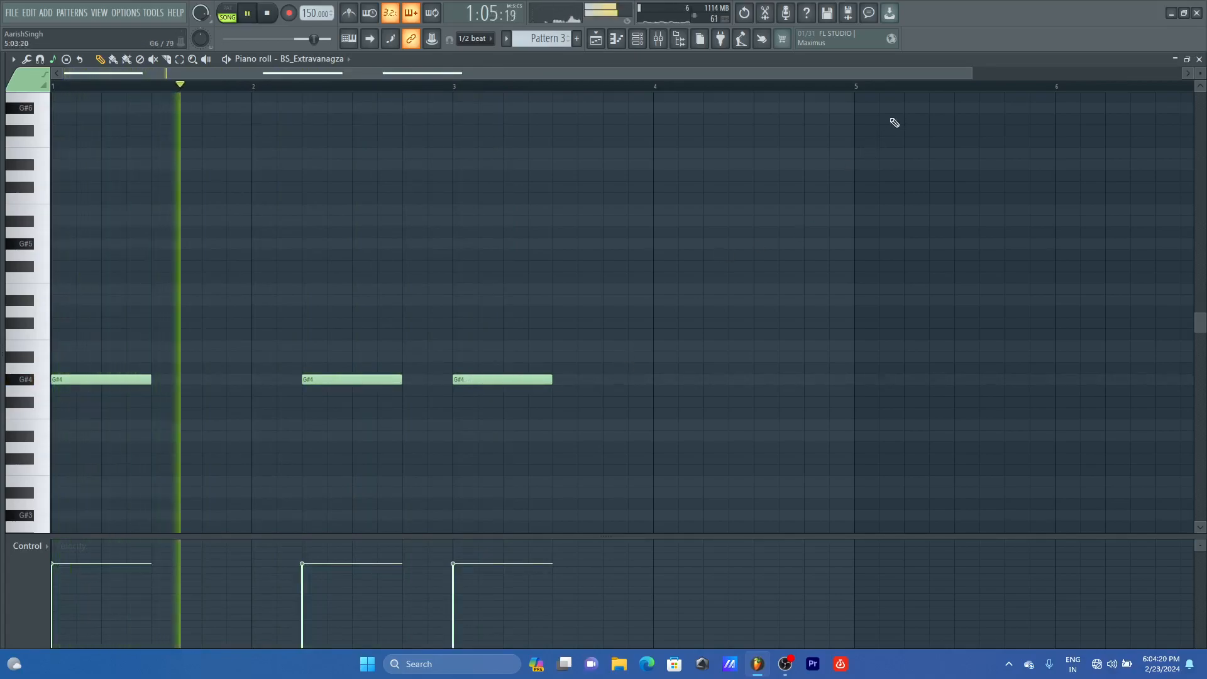
drag(972, 74, 1053, 76)
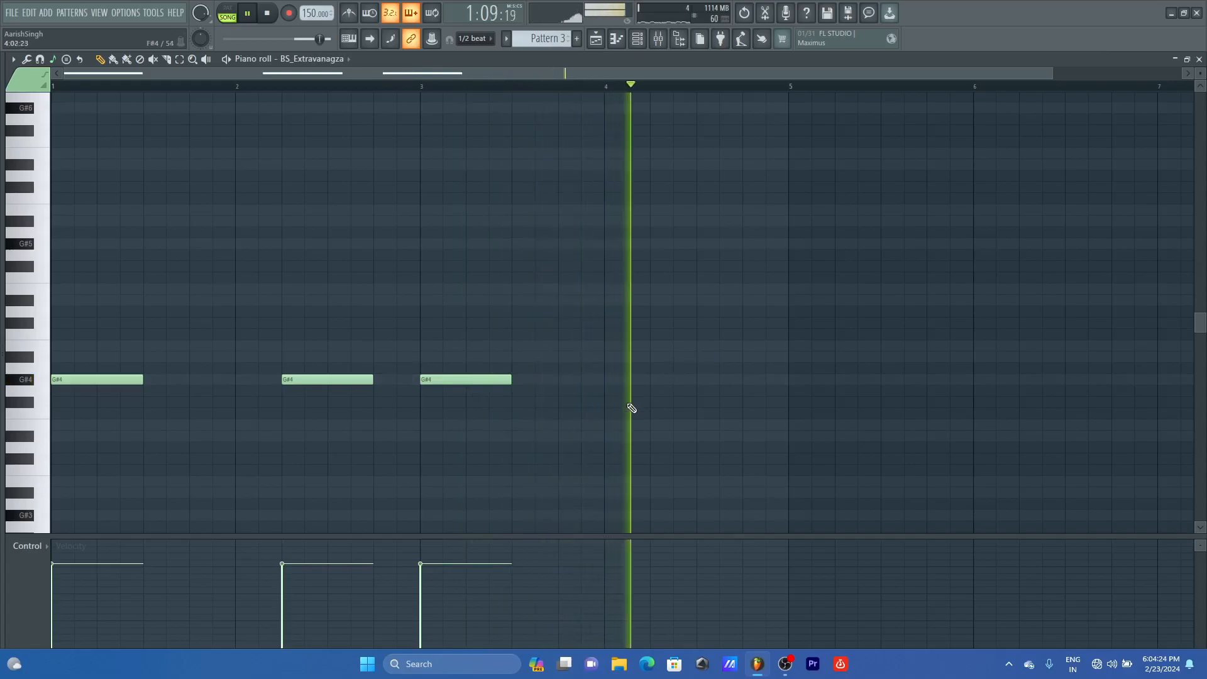
key(space)
click(474, 381)
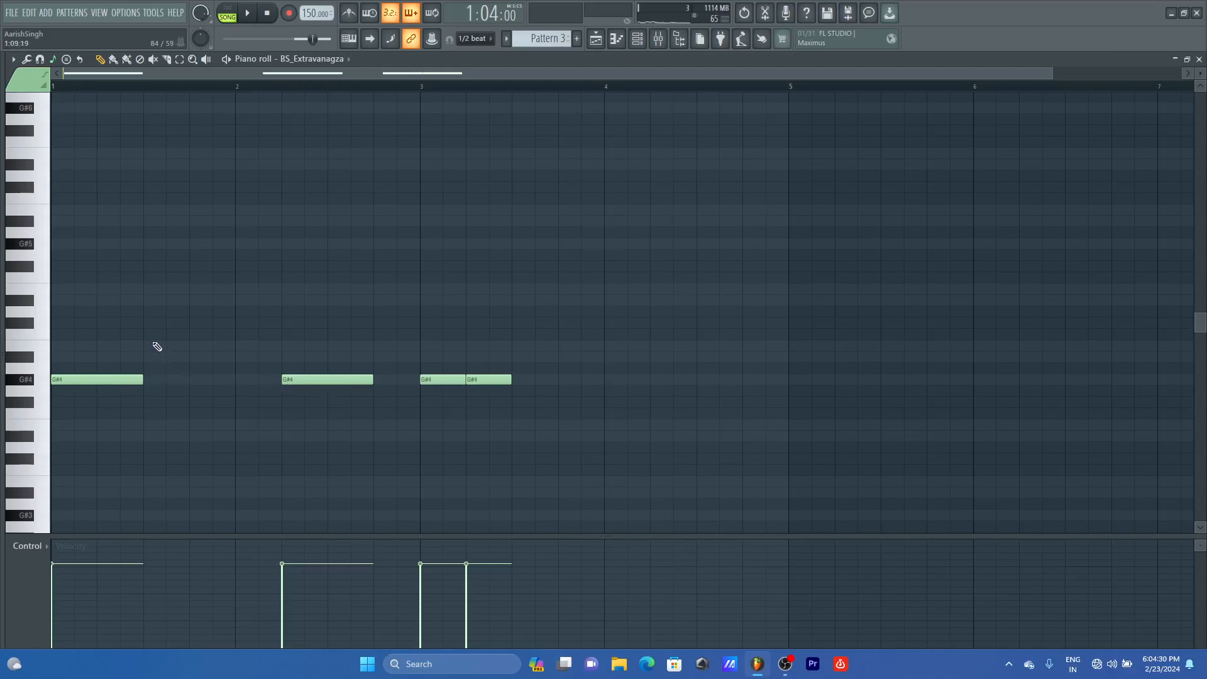
Step: Add a half-bar G#4 note on beat 2 and a one-beat G#4 note on beat 4 of bar 4 during playback
key(space)
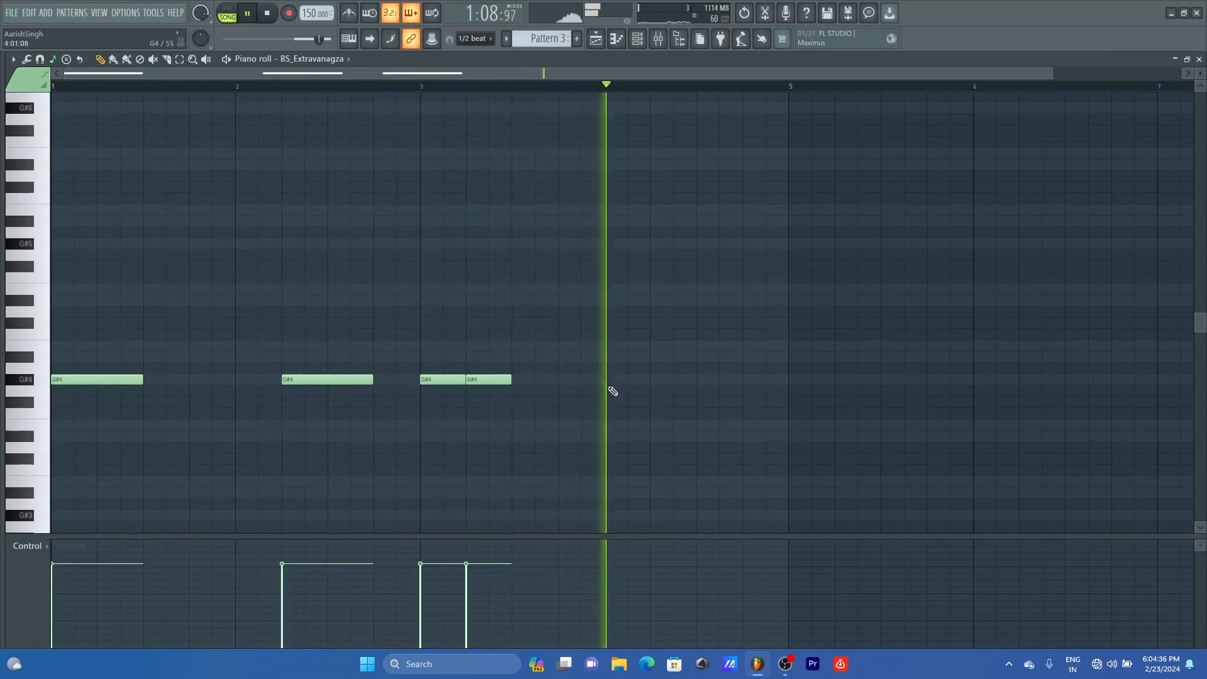
click(673, 381)
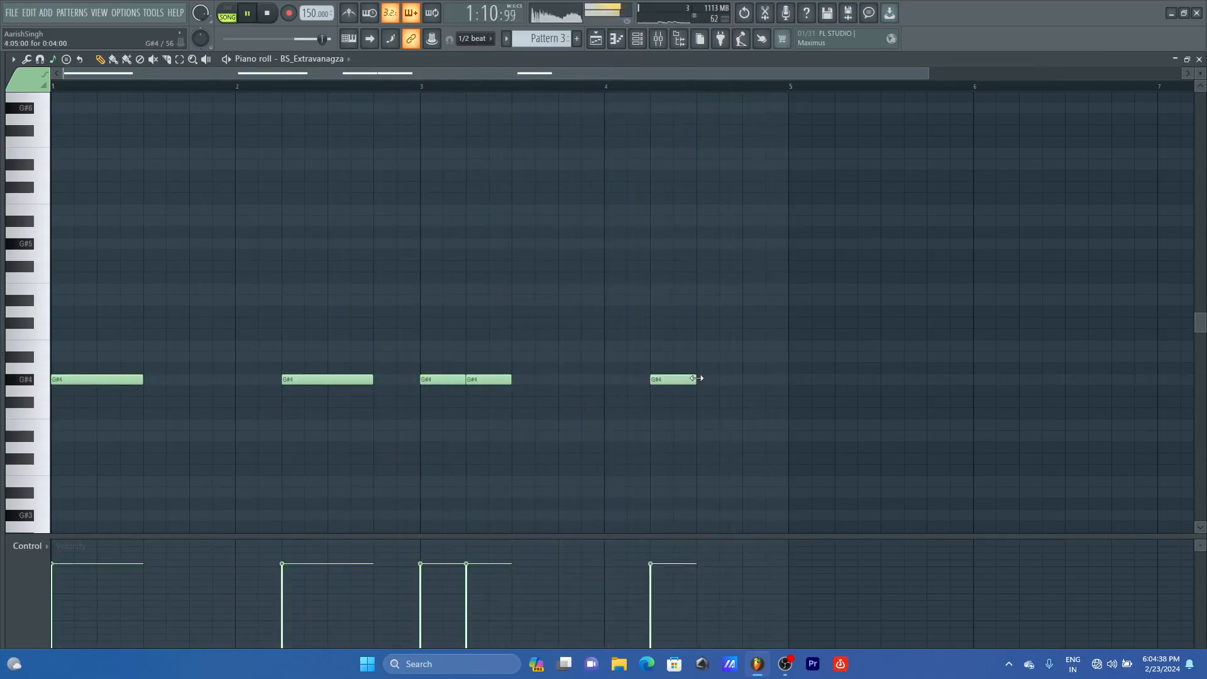
drag(696, 380, 732, 381)
click(749, 380)
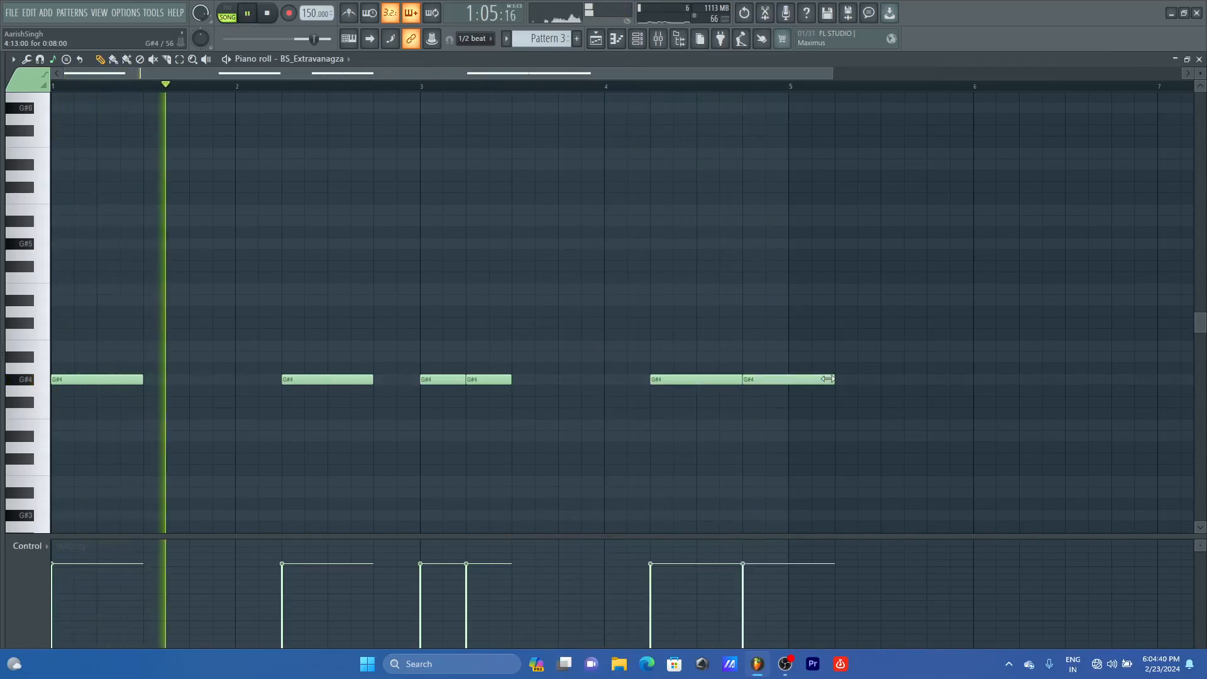
click(836, 379)
right_click(836, 379)
drag(834, 380, 779, 380)
key(space)
Step: Draw a half-beat G#5 note on beat 3 of bar 1 in the BS_Brace Yourself piano roll
click(637, 38)
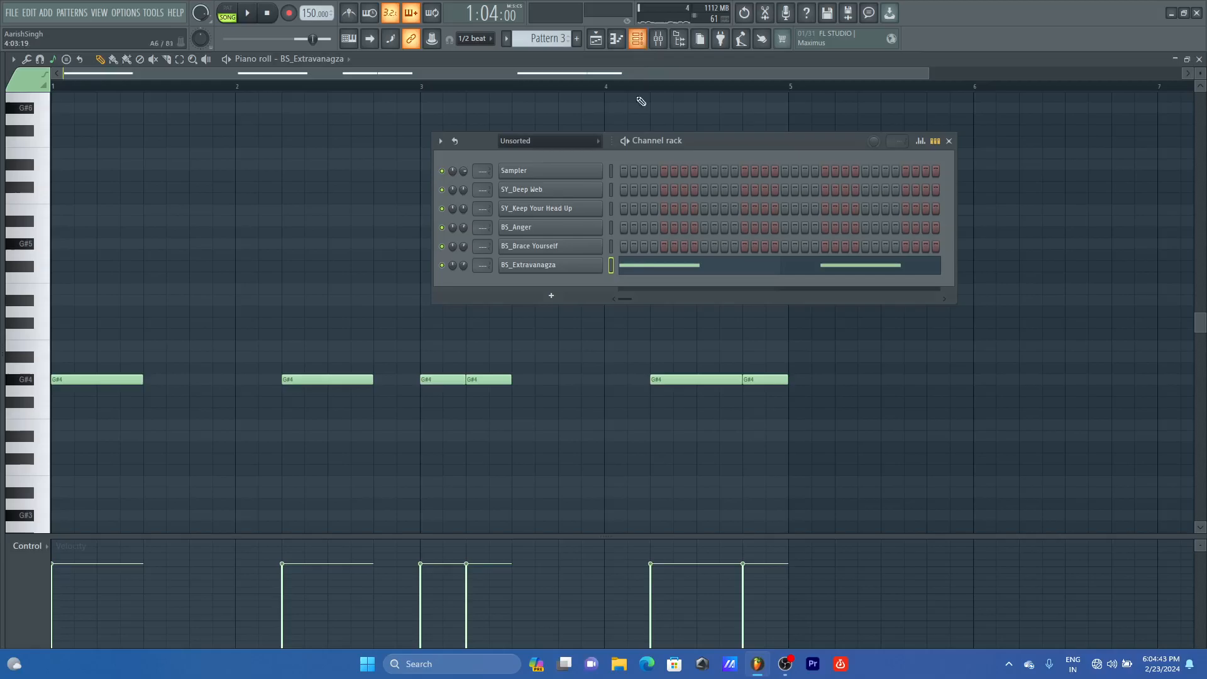
click(582, 251)
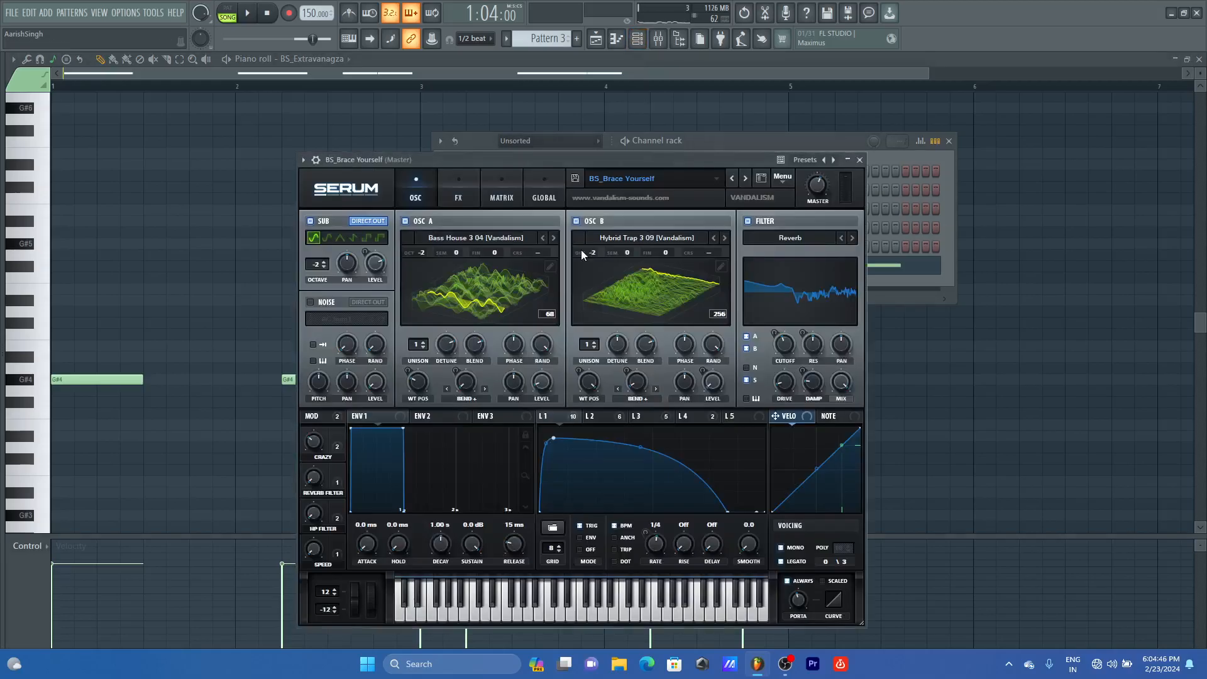
click(848, 161)
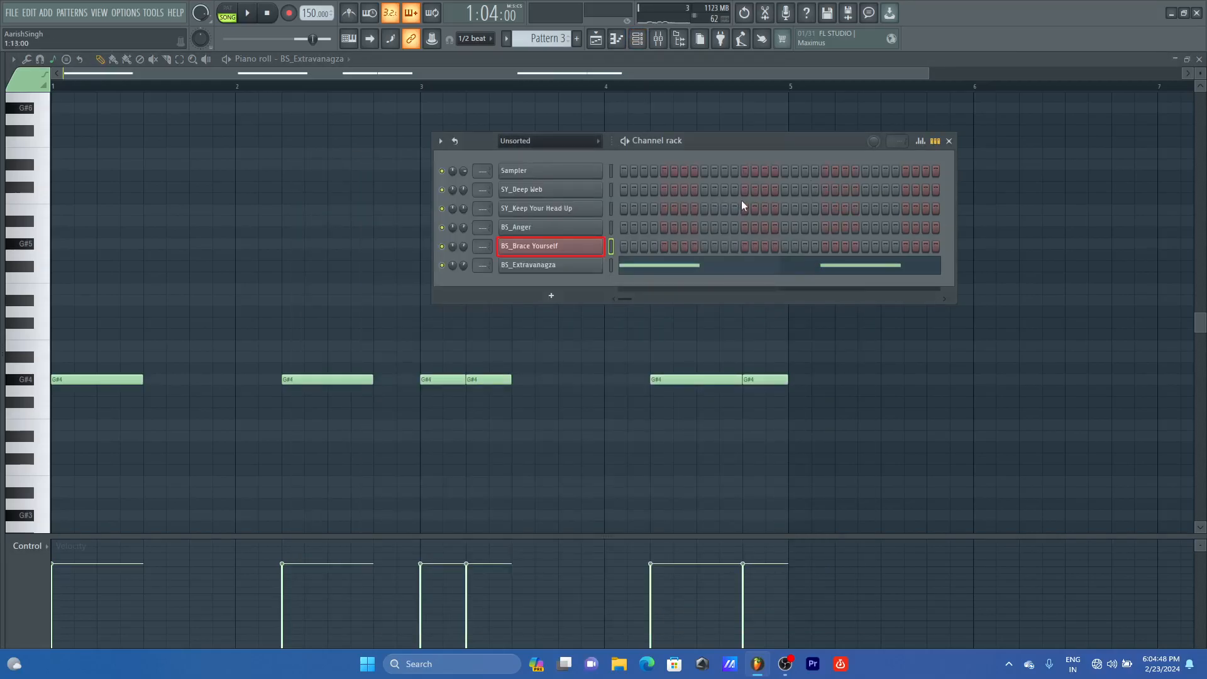
key(F7)
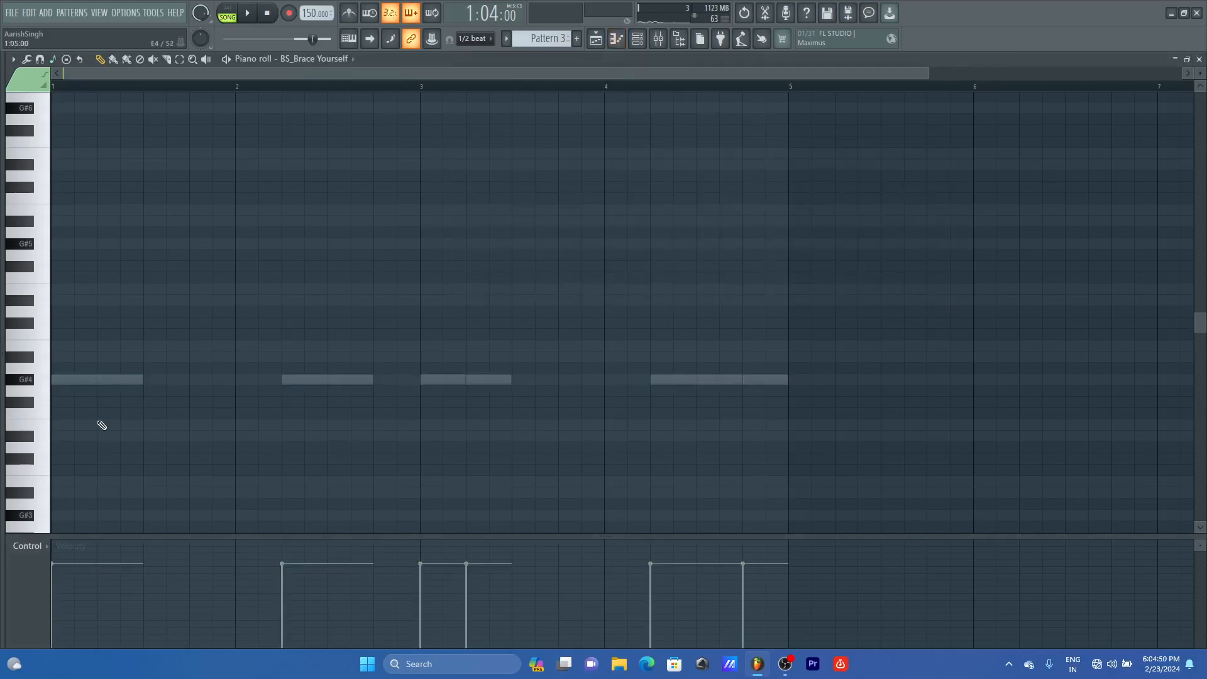
click(143, 248)
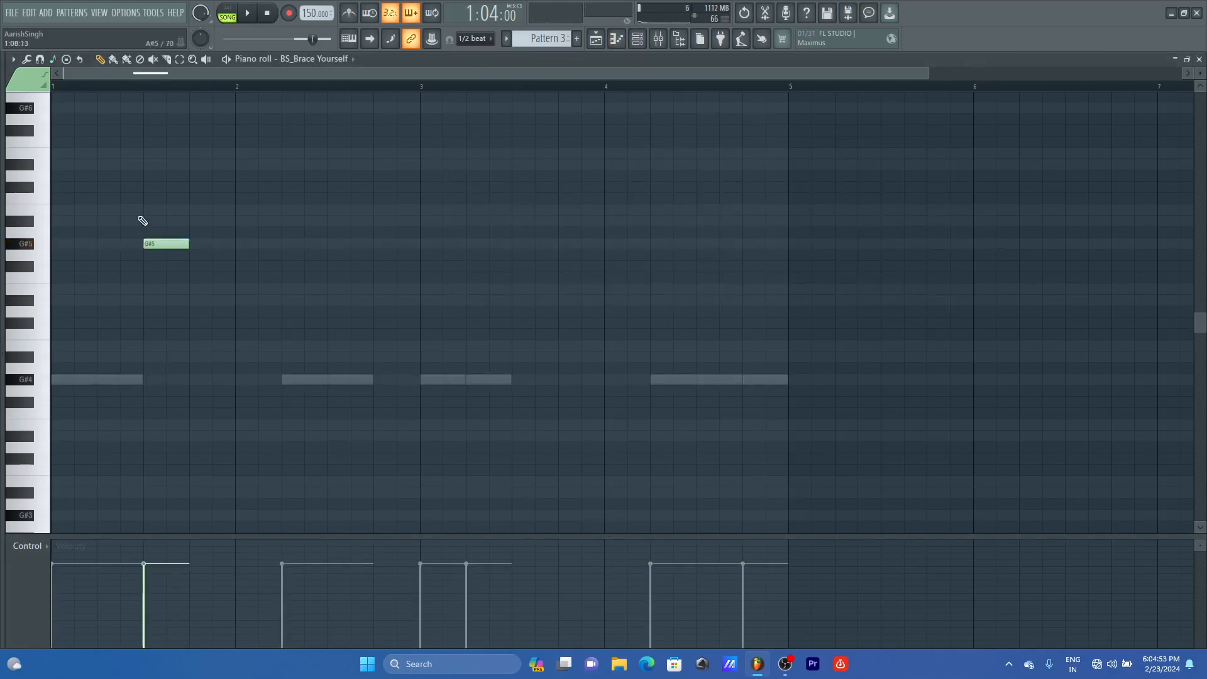
drag(192, 244, 166, 245)
Step: Continue the BS_Brace Yourself line with alternating half-beat E5 and G#5 notes up to beat 2 of bar 2 during playback
key(space)
click(192, 245)
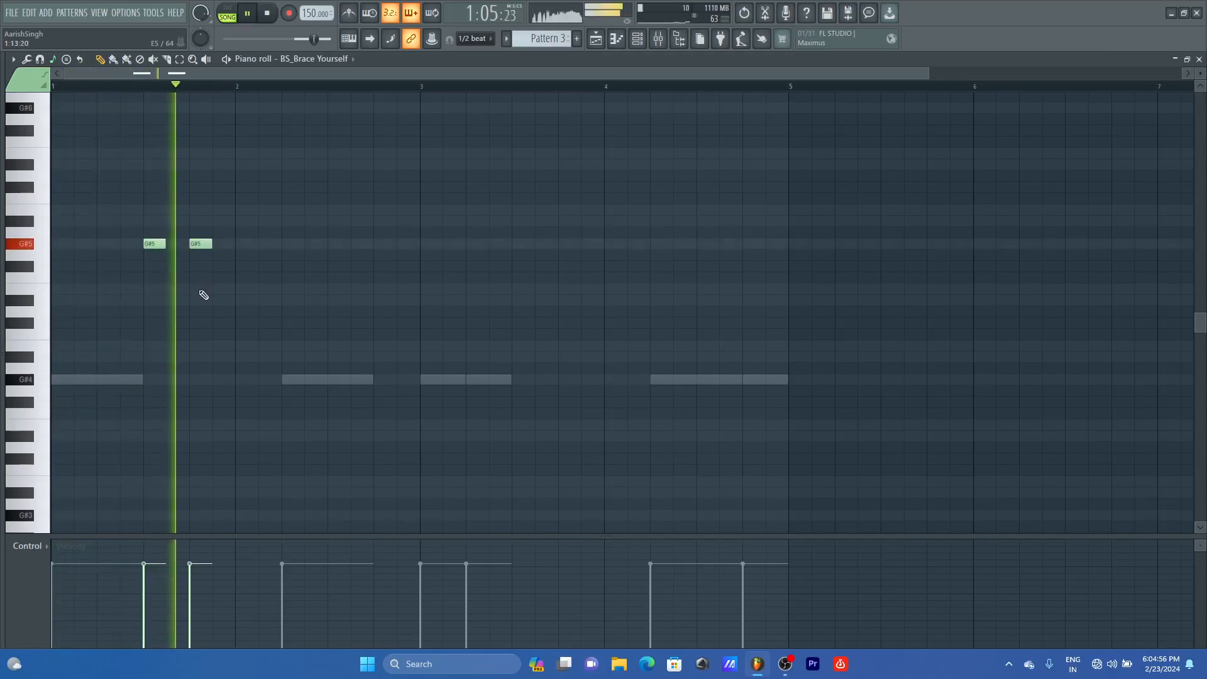
click(169, 289)
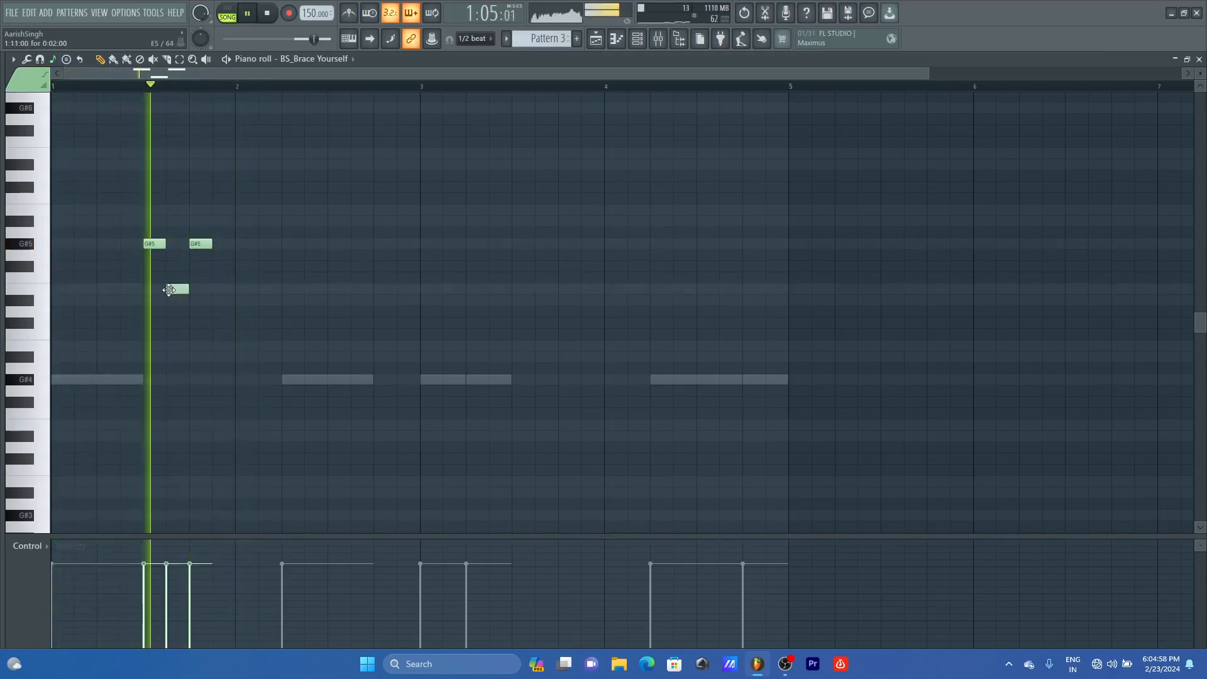
click(220, 290)
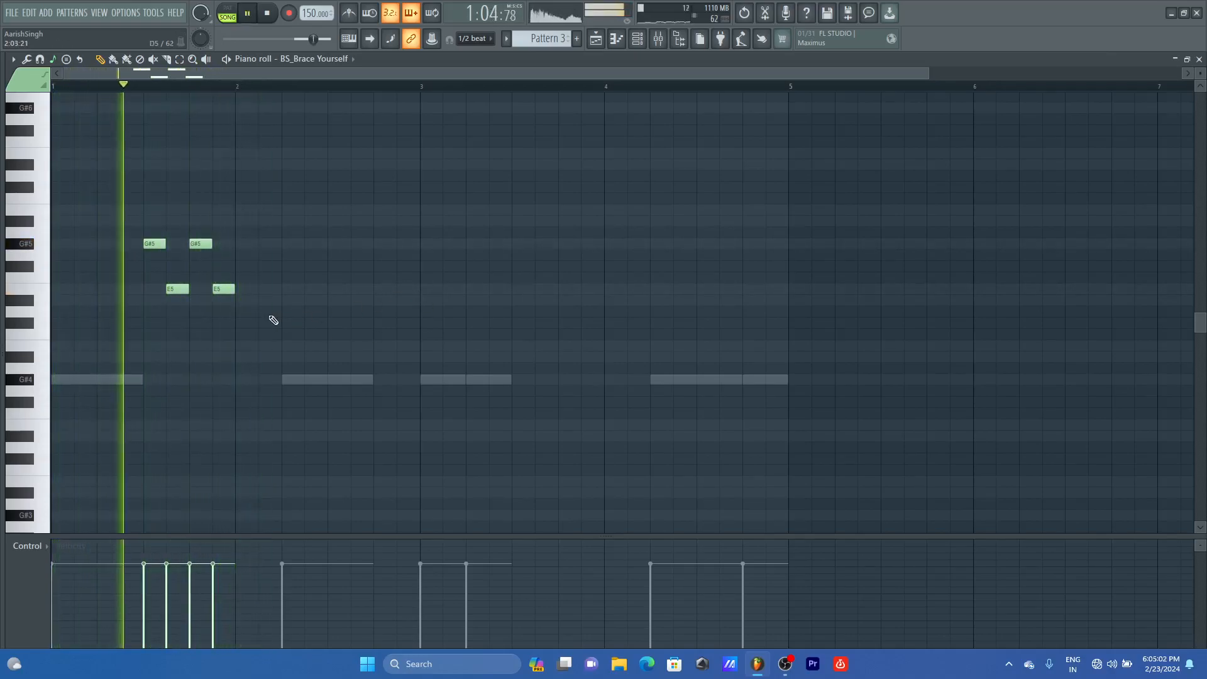
click(242, 245)
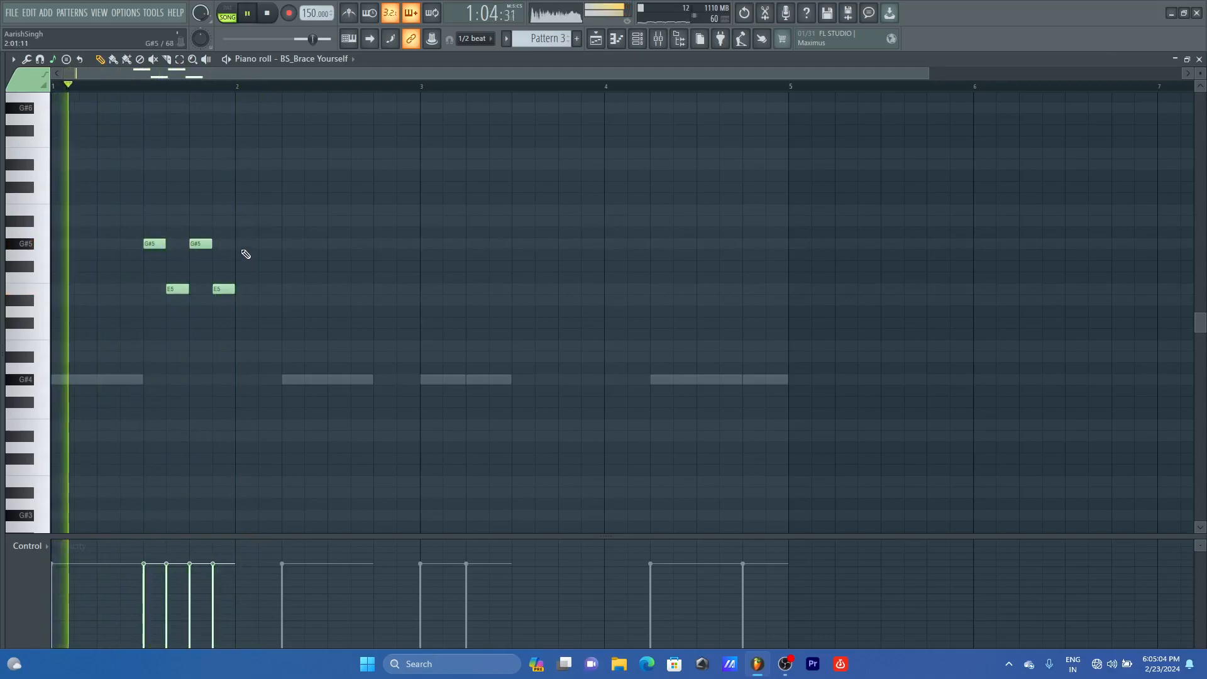
click(263, 290)
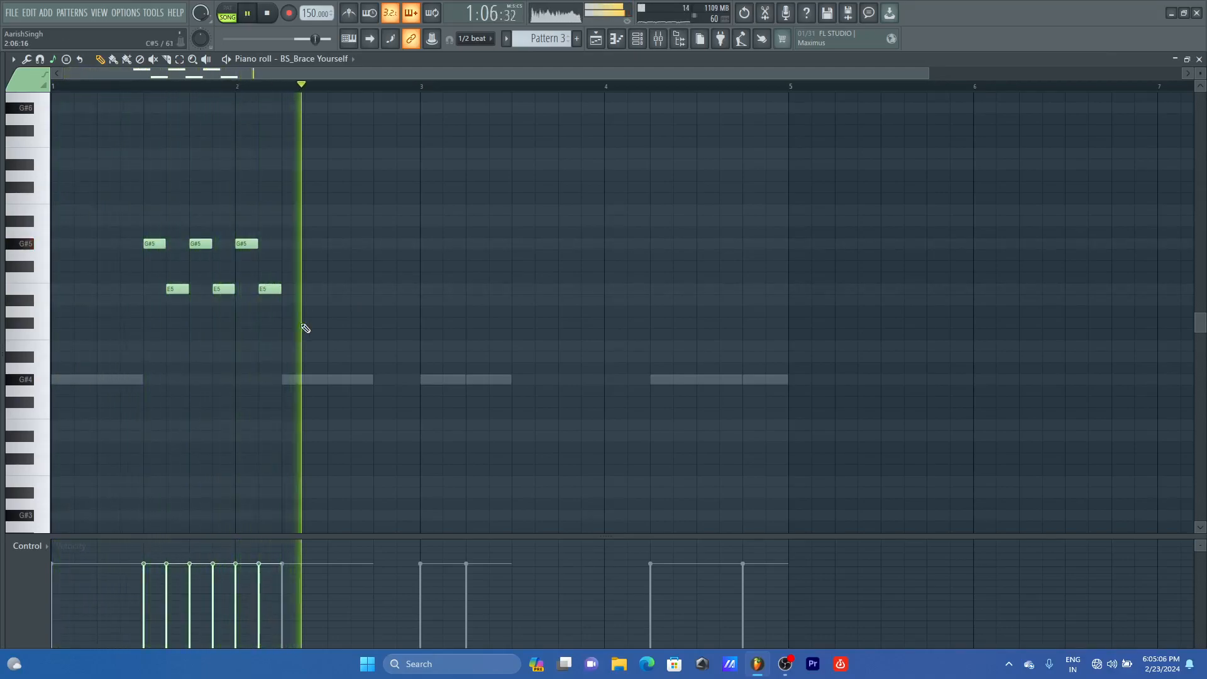
Step: Stop playback and copy the six alternating G#5 and E5 notes to beat 3 of bar 3
key(space)
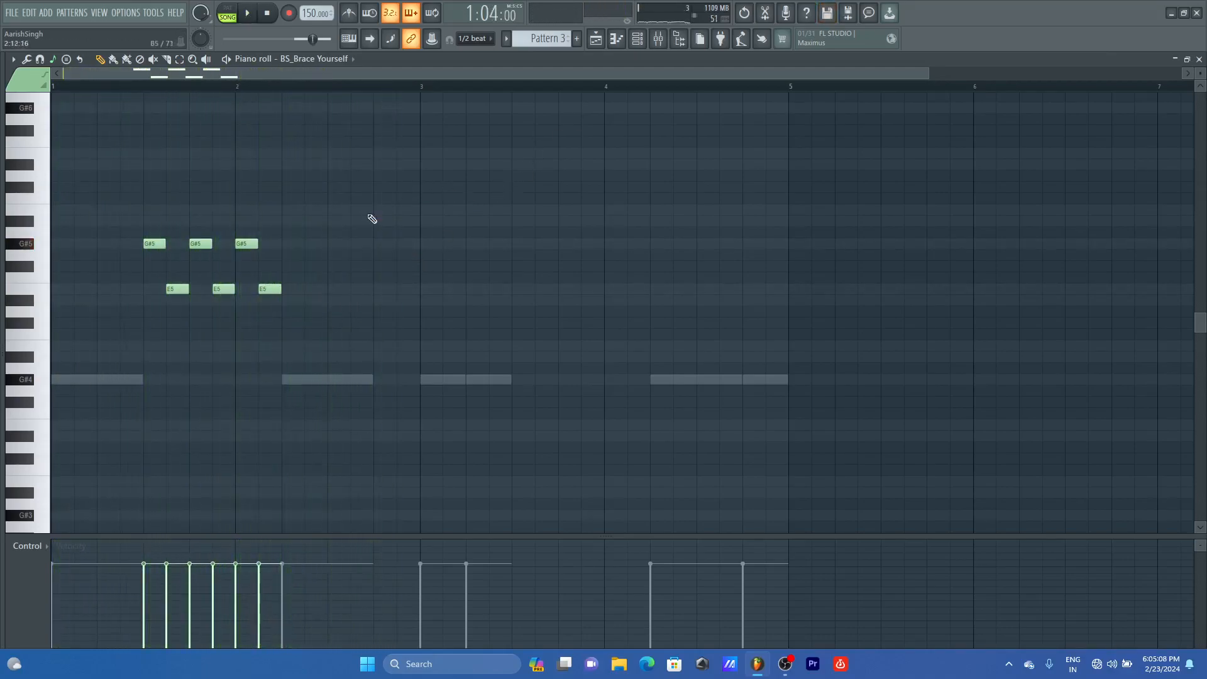
drag(355, 217, 148, 306)
drag(147, 243, 516, 242)
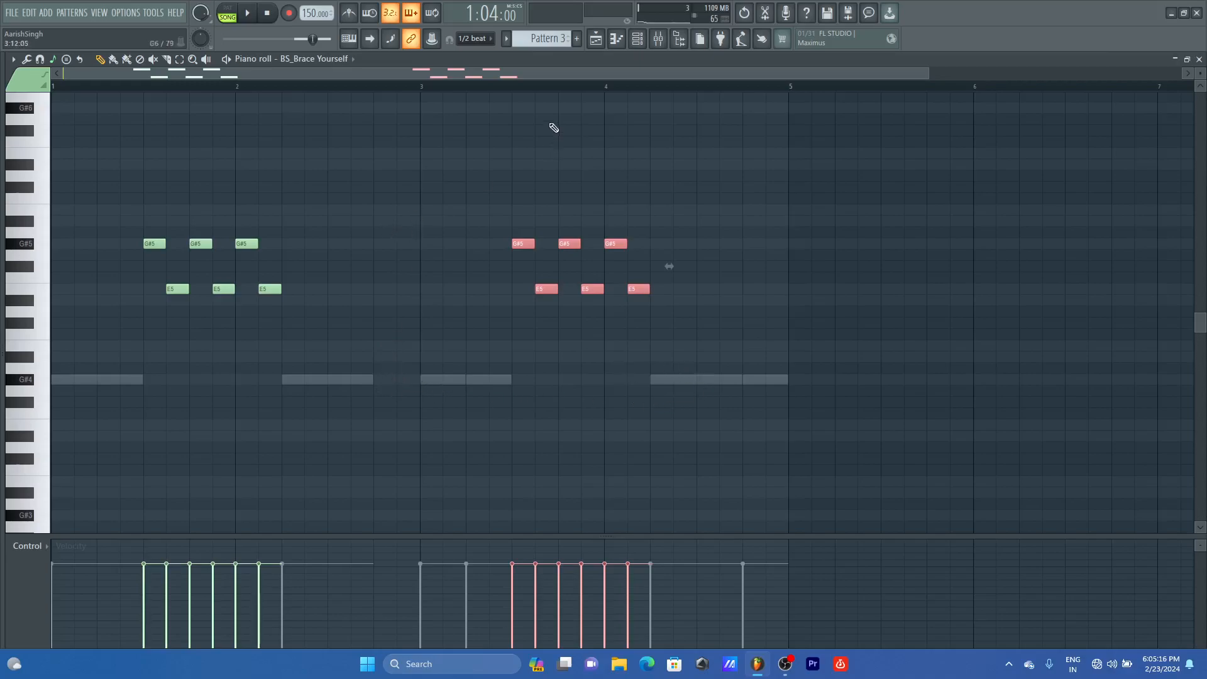
Step: Draw a one-beat B5 note on beat 4 of bar 2 in the BS_Anger piano roll
click(637, 39)
click(611, 226)
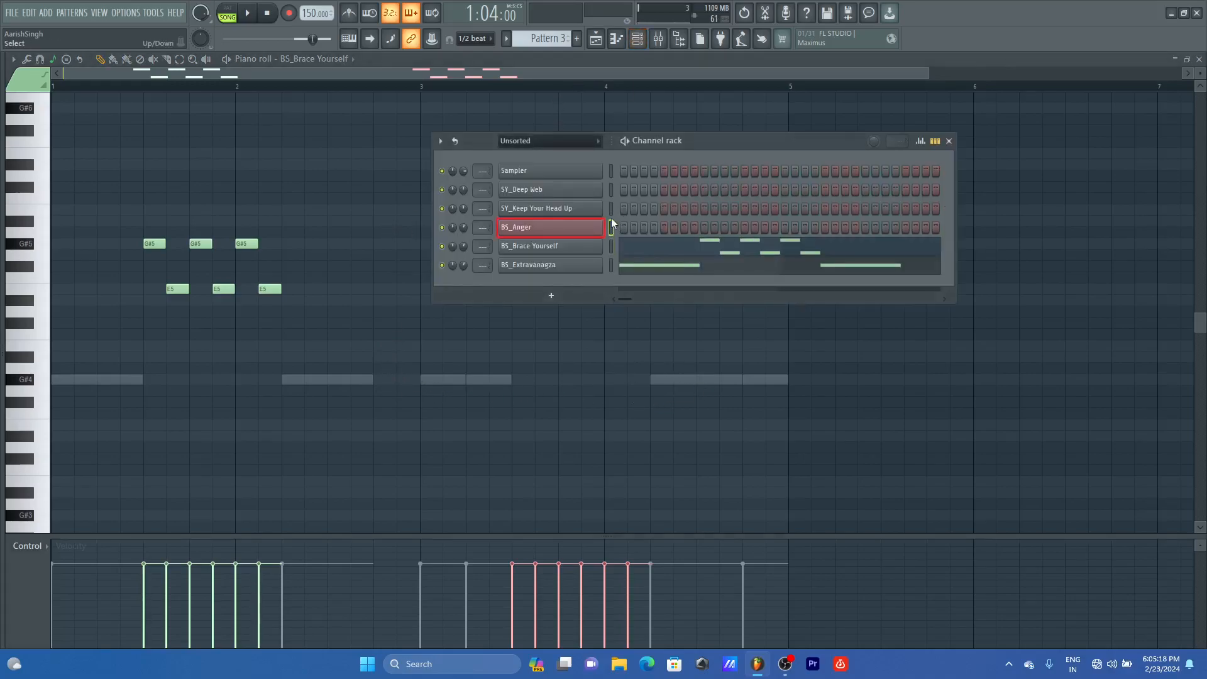
key(F7)
click(386, 210)
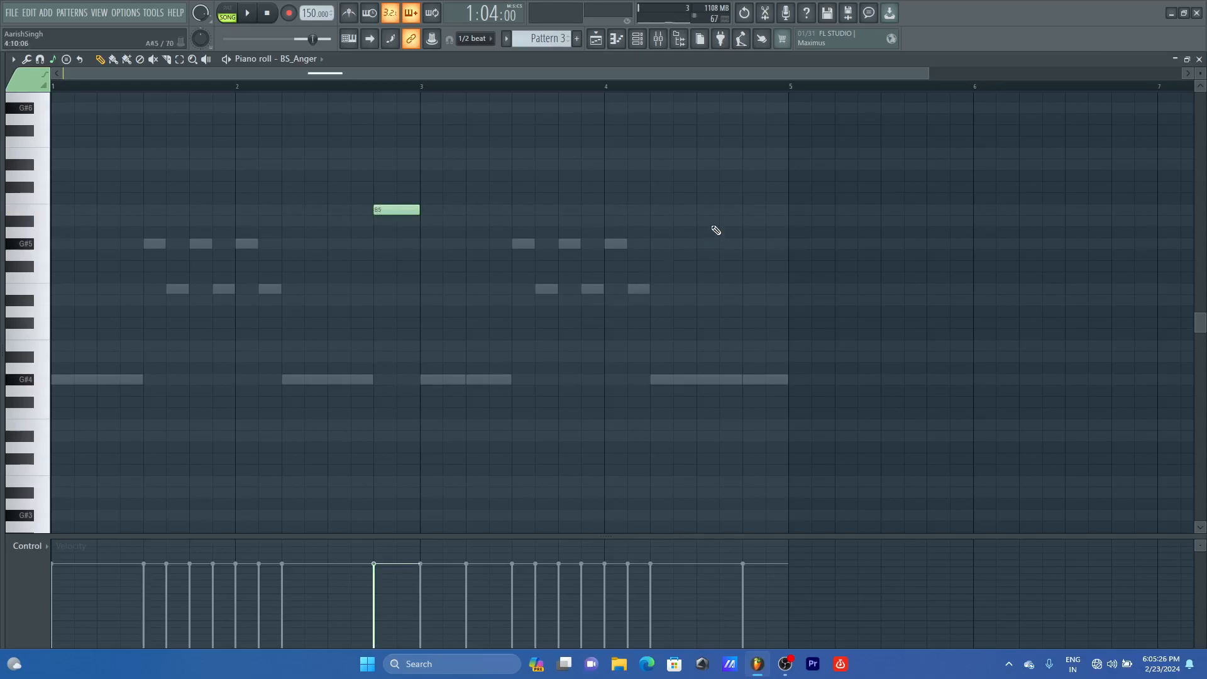
Step: Draw a descending run of half-beat notes E6, D#6, B5 and A#5 from beat 3 of bar 4 in BS_Anger
click(703, 154)
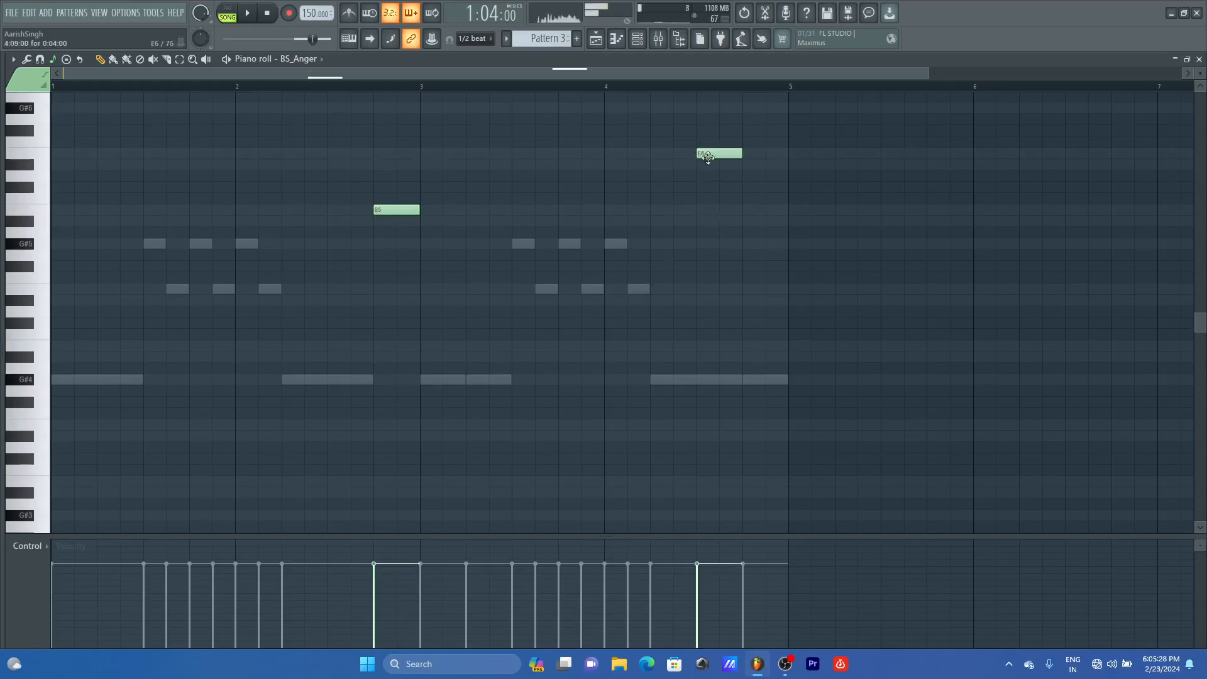
drag(740, 155, 682, 160)
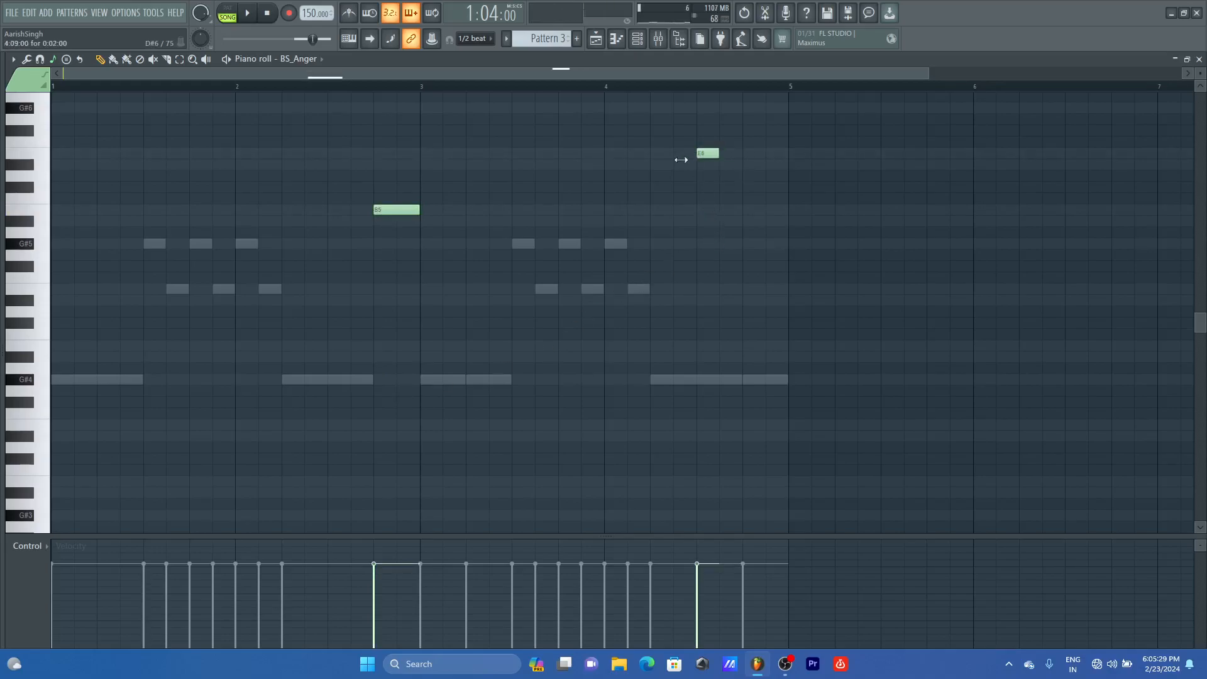
click(728, 165)
click(752, 210)
click(775, 221)
Step: Play the pattern, transpose all BS_Brace Yourself notes up two octaves to G#7 and E7, and play it again
key(space)
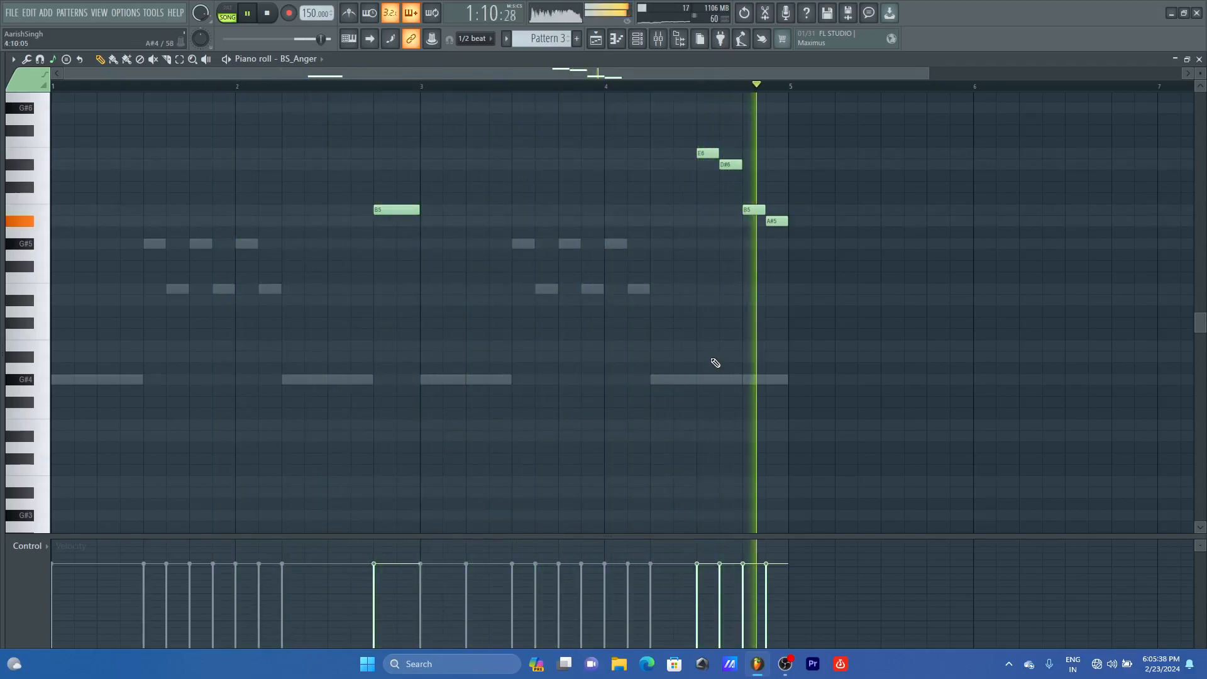
key(space)
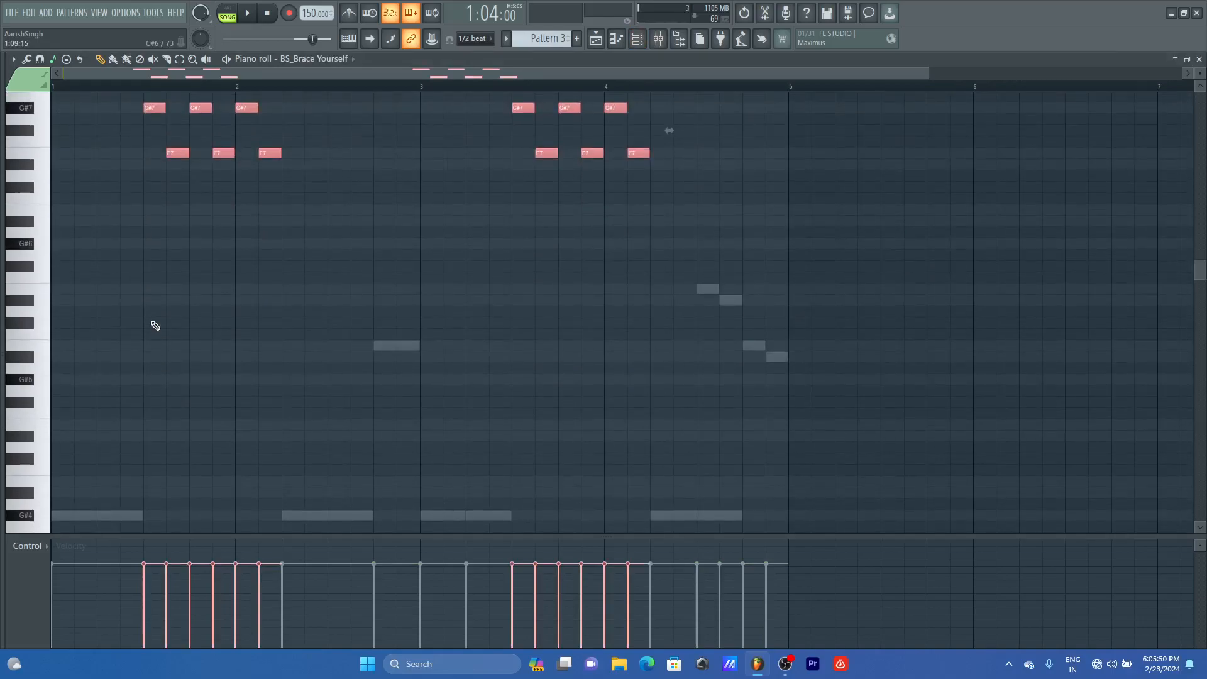
key(space)
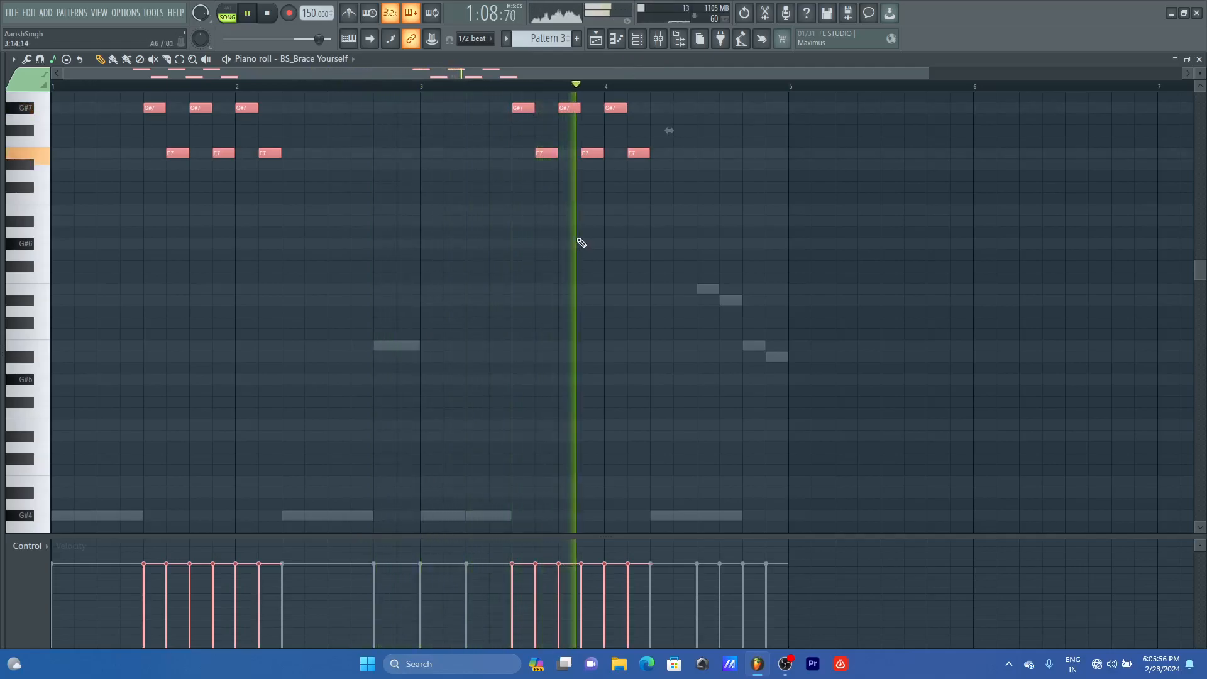
key(space)
Step: Lower the last two BS_Brace Yourself notes at the start of bar 4 to D#7 and B6, and play the result
scroll(668, 126, up, 2)
drag(669, 162, 619, 232)
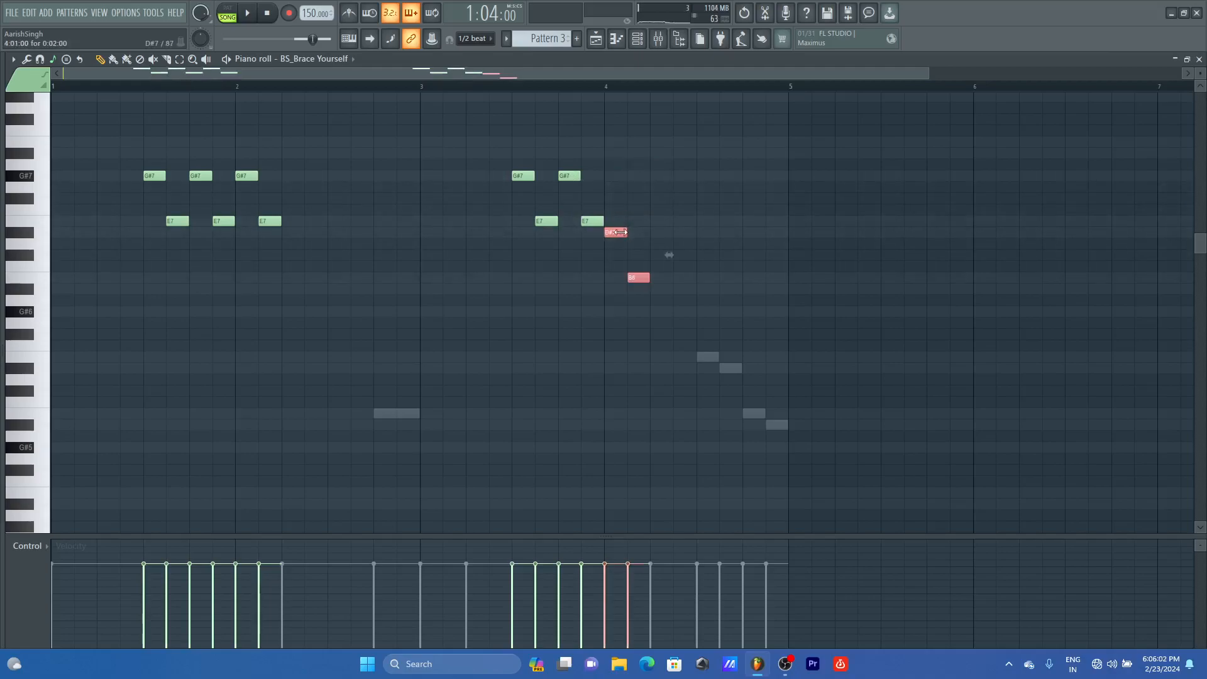
key(space)
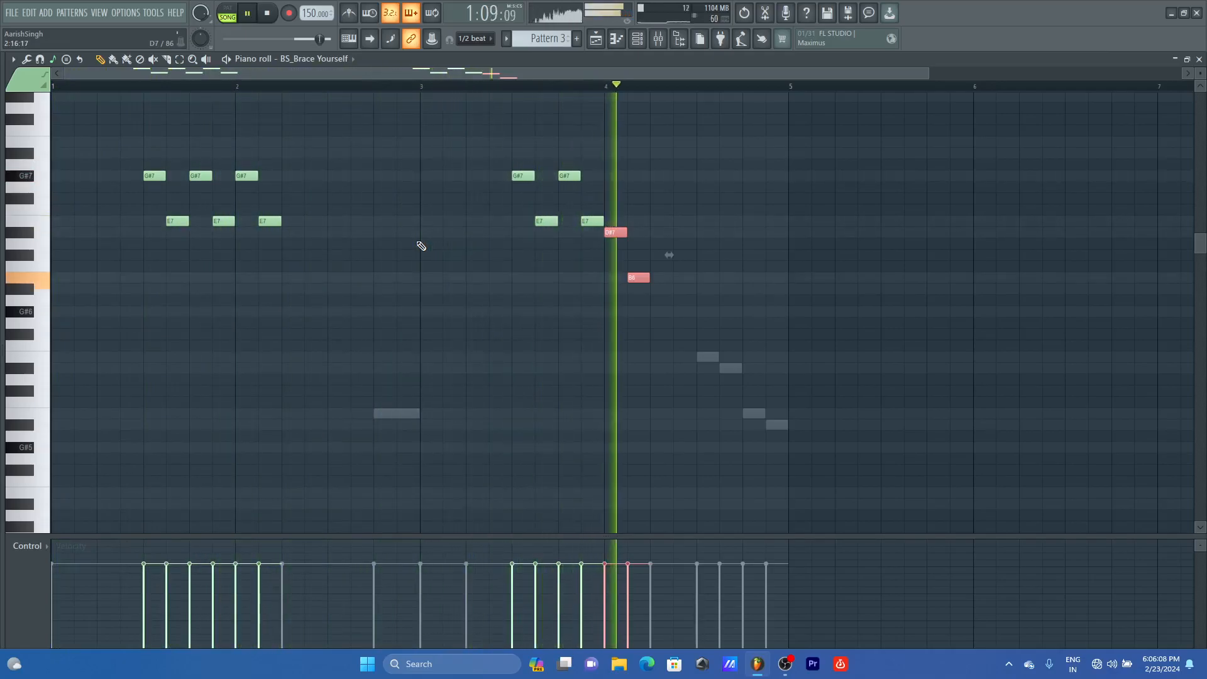
key(space)
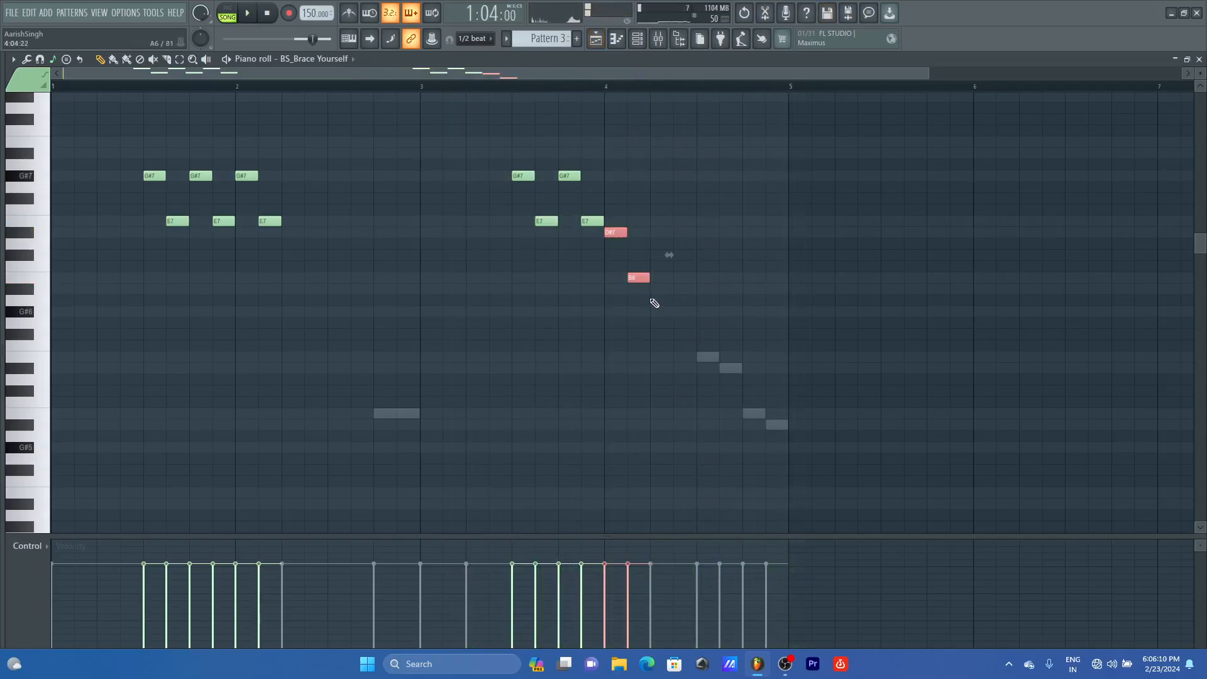
Step: Add half-beat A#6 and G#6 notes from beat 2 of bar 4 in BS_Brace Yourself and start playback
click(659, 290)
click(681, 313)
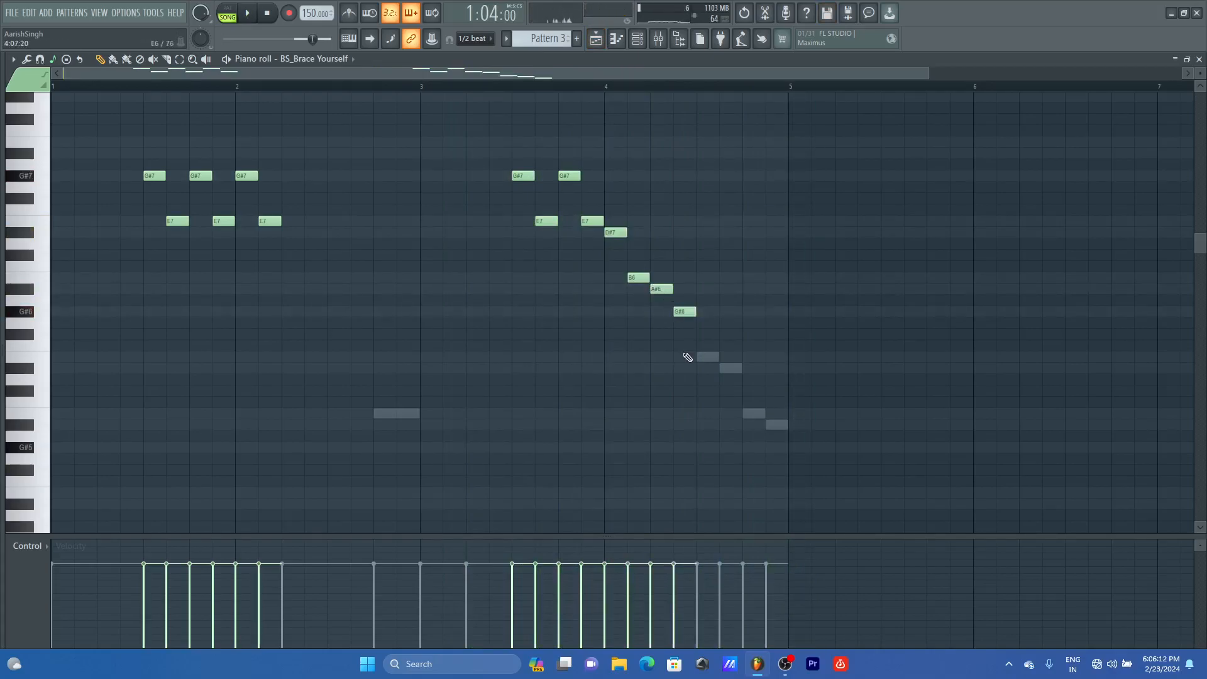
key(space)
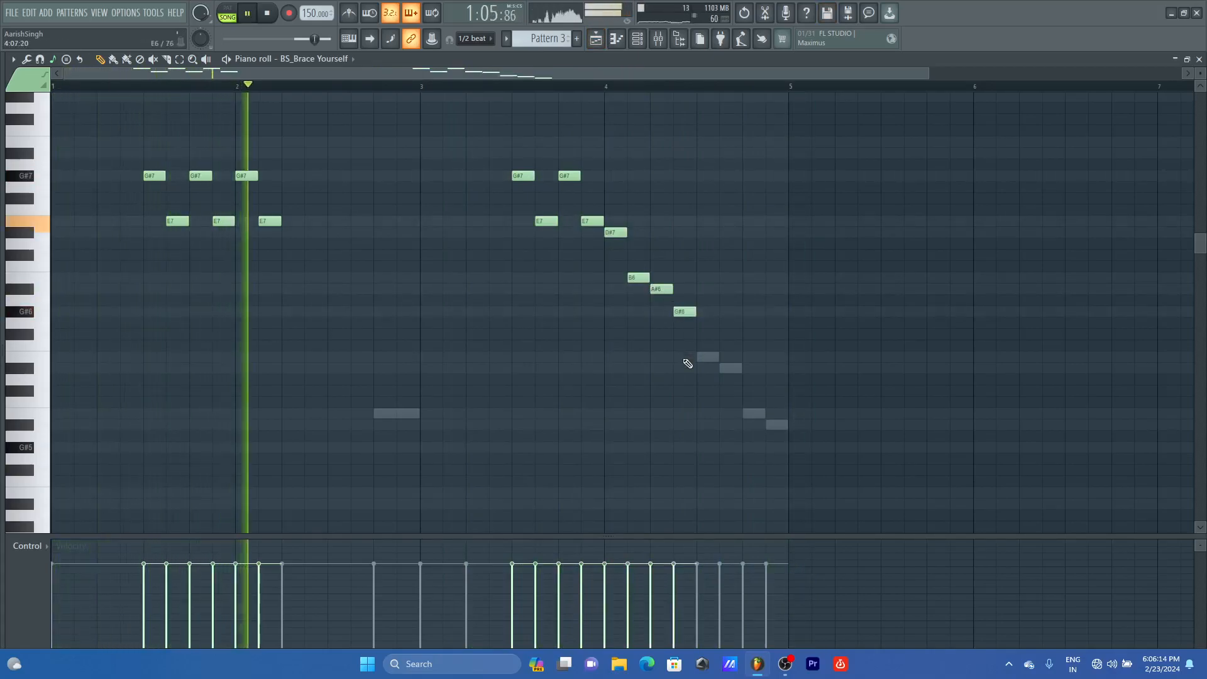
Step: Open the BS_Anger notes, transpose them all up one octave and stop playback
key(F6)
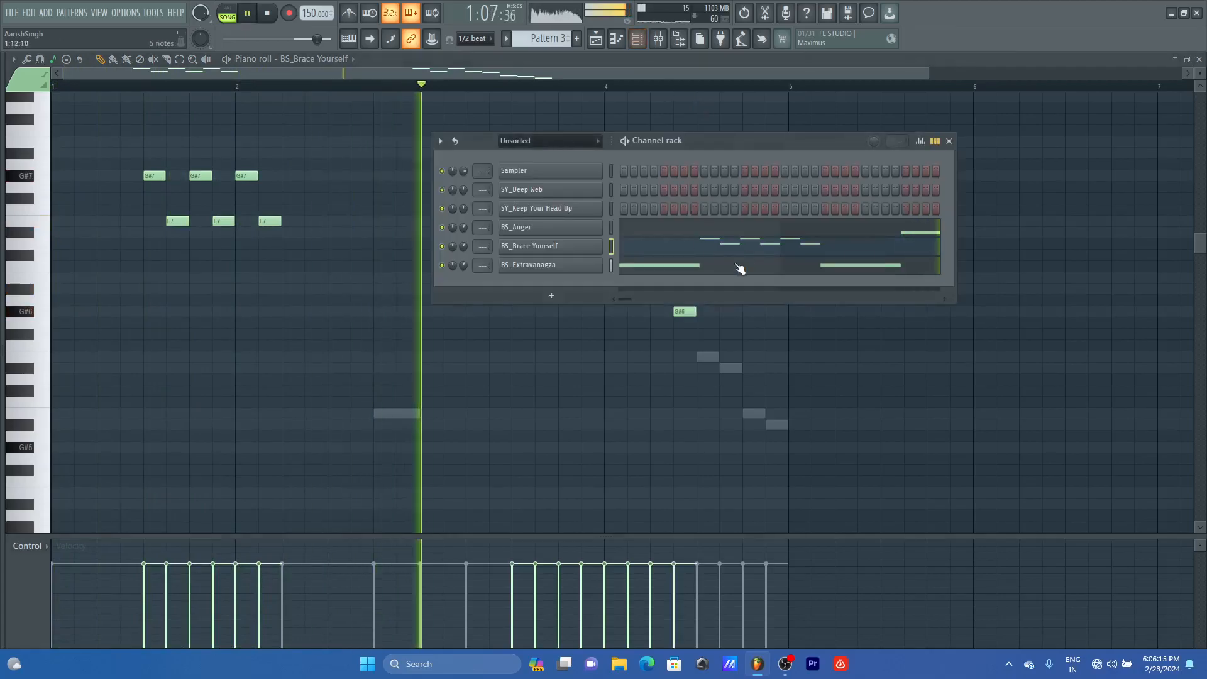
click(780, 236)
key(ctrl+Up)
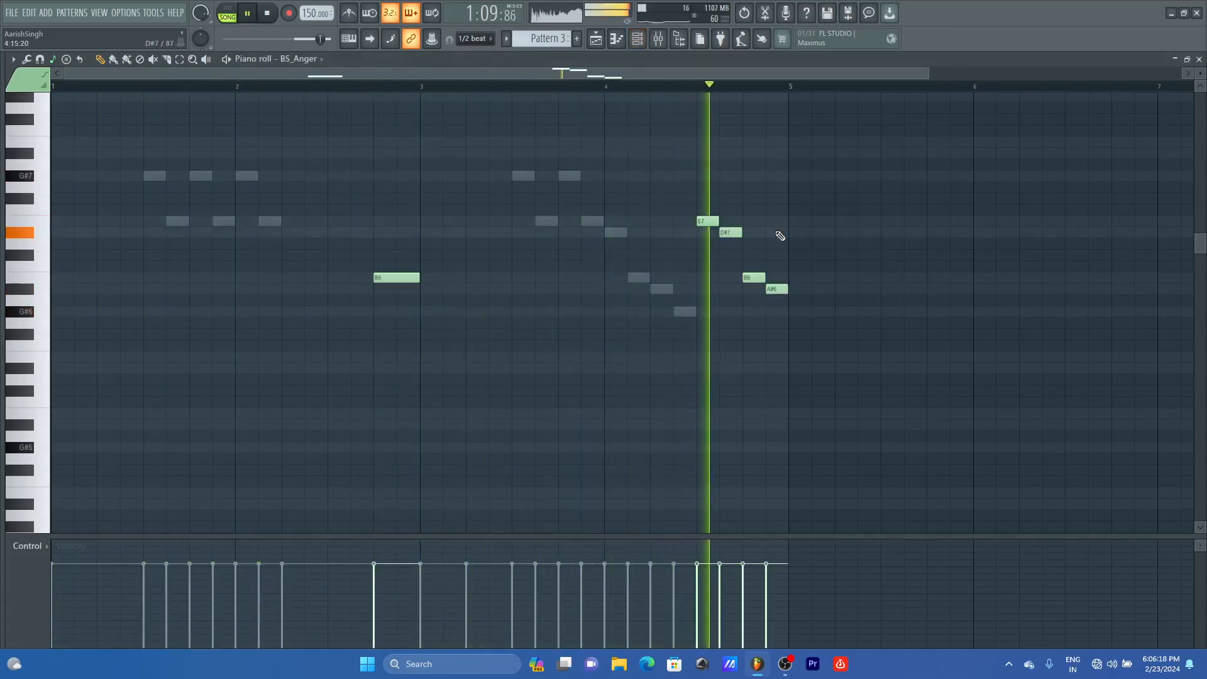
key(space)
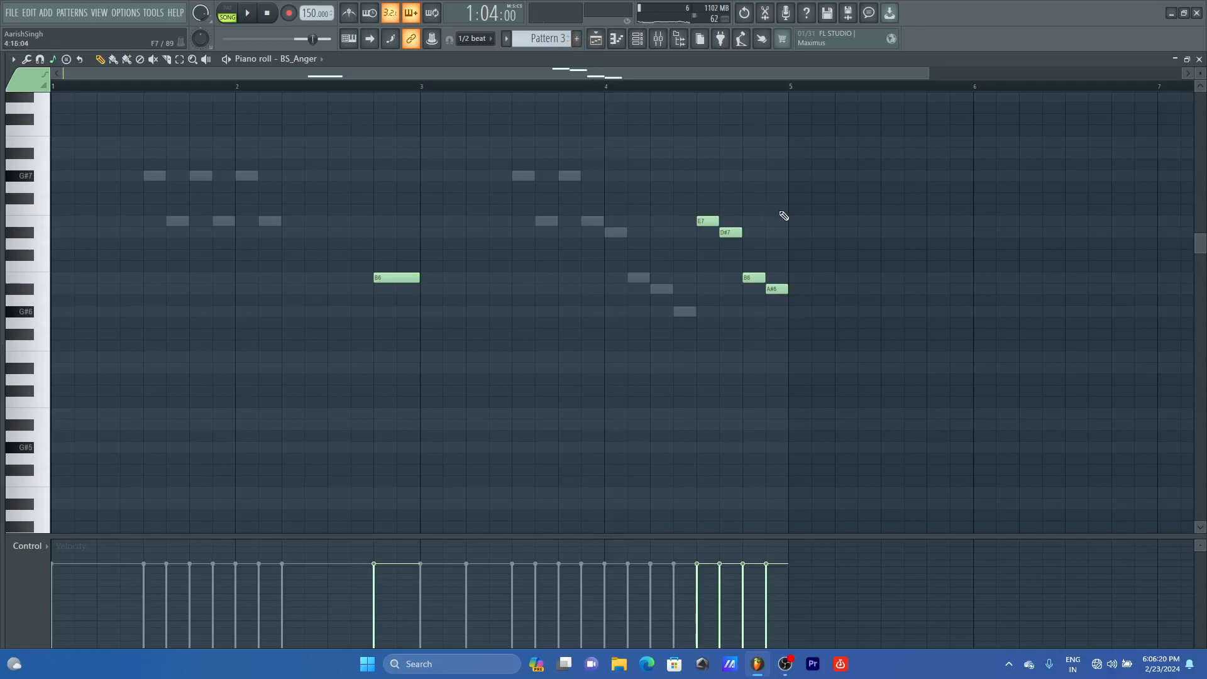
Step: Set the snap to 1/4 beat and shorten the E7 and D#7 notes in bar 4 of BS_Anger to a quarter beat each
drag(798, 206, 711, 302)
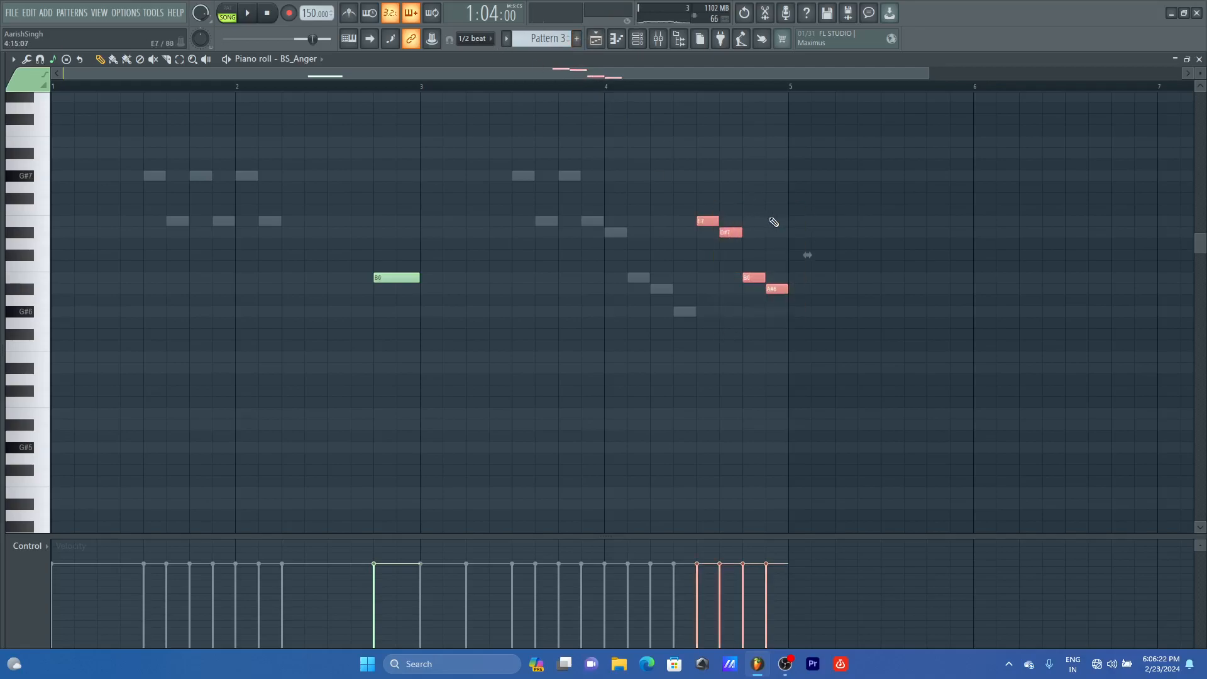
drag(766, 215, 704, 220)
click(475, 39)
click(481, 165)
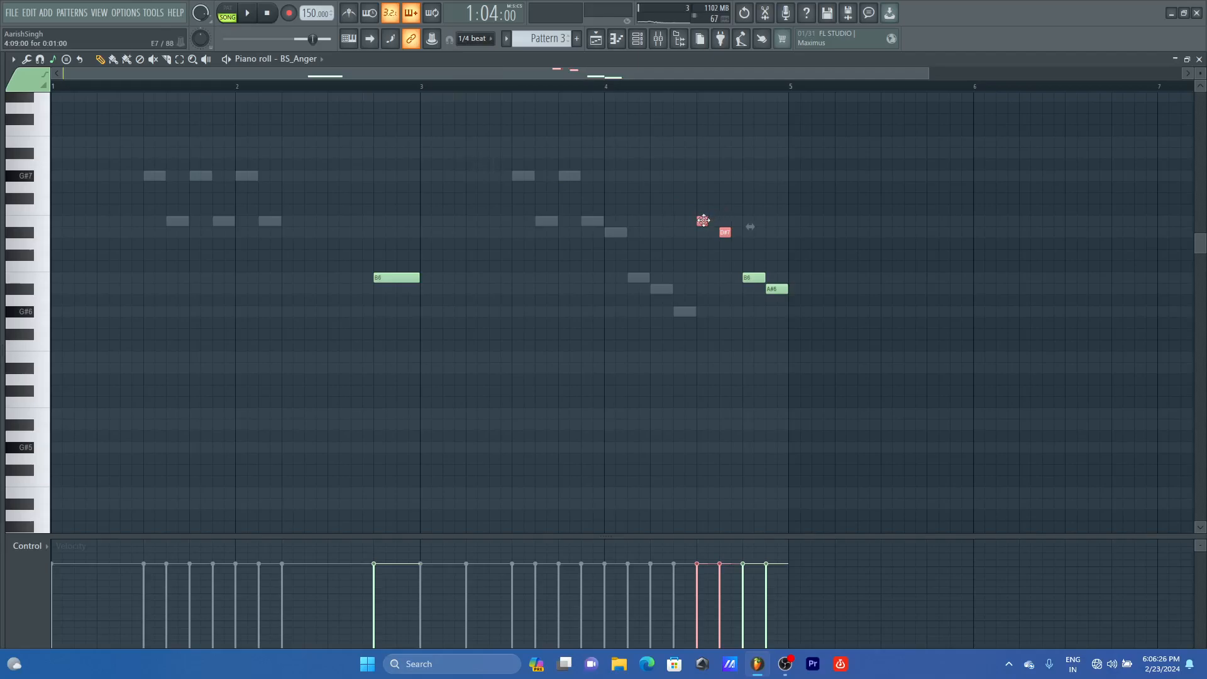
key(z)
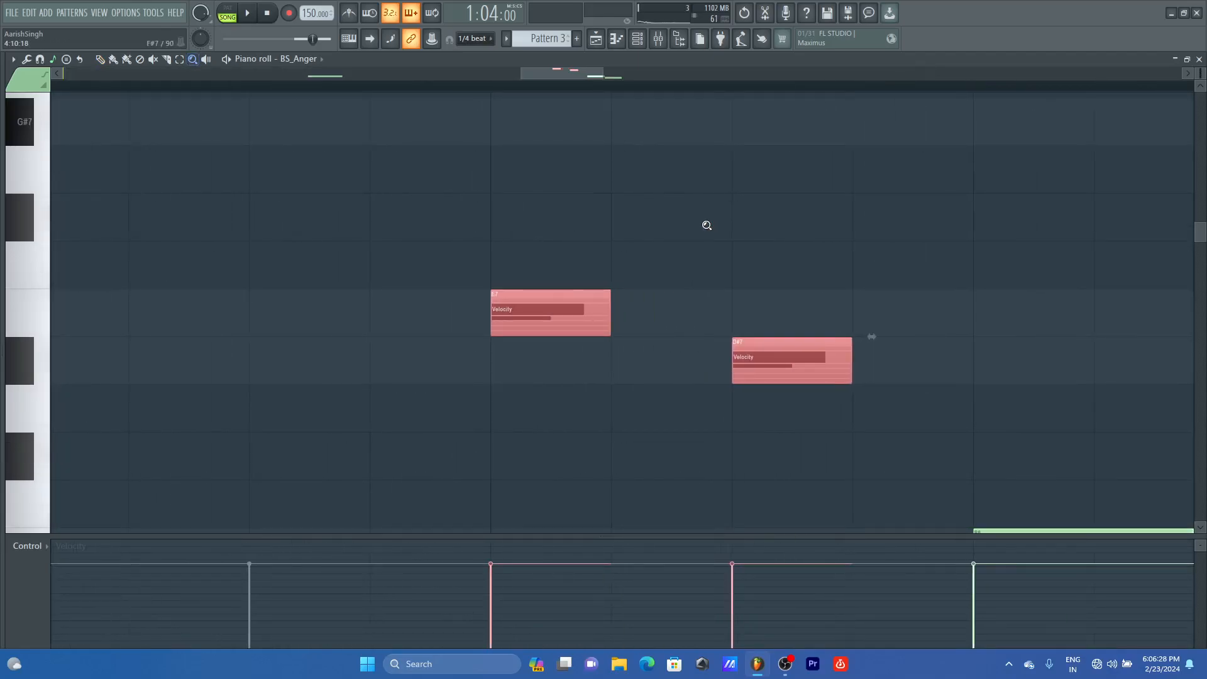
right_click(707, 225)
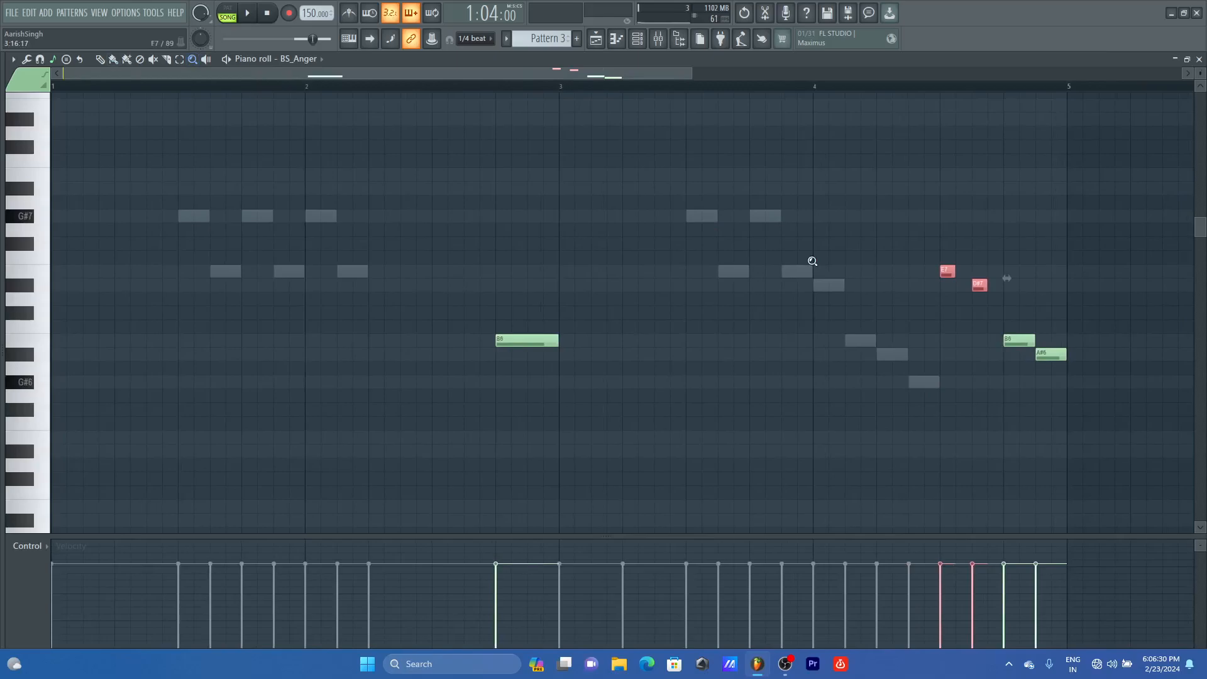
key(b)
drag(941, 266, 969, 277)
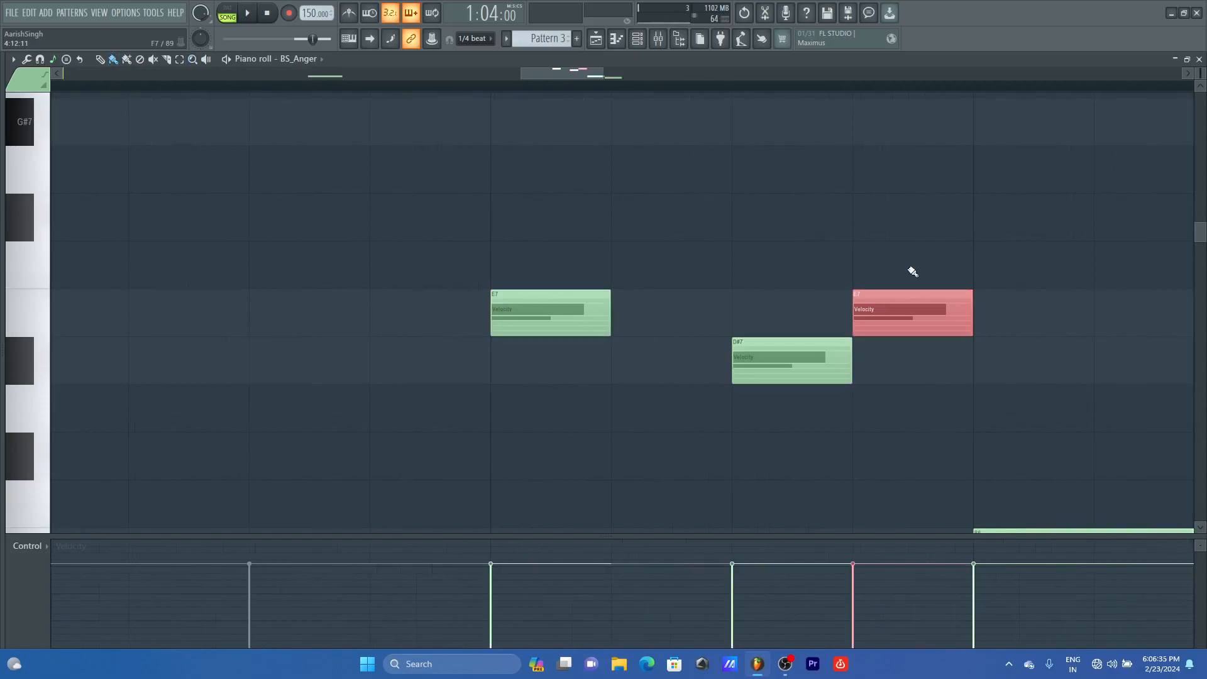
right_click(906, 305)
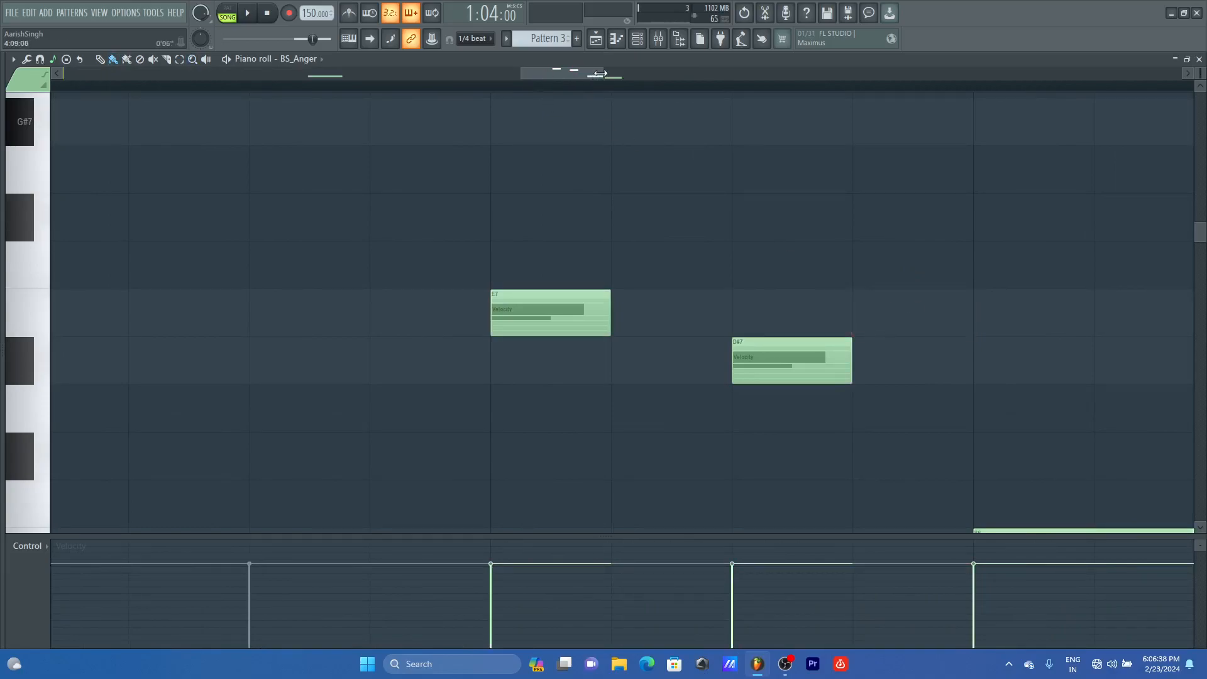
Step: Select the two shortened E7 and D#7 notes in bar 4 of BS_Anger
click(192, 59)
right_click(781, 219)
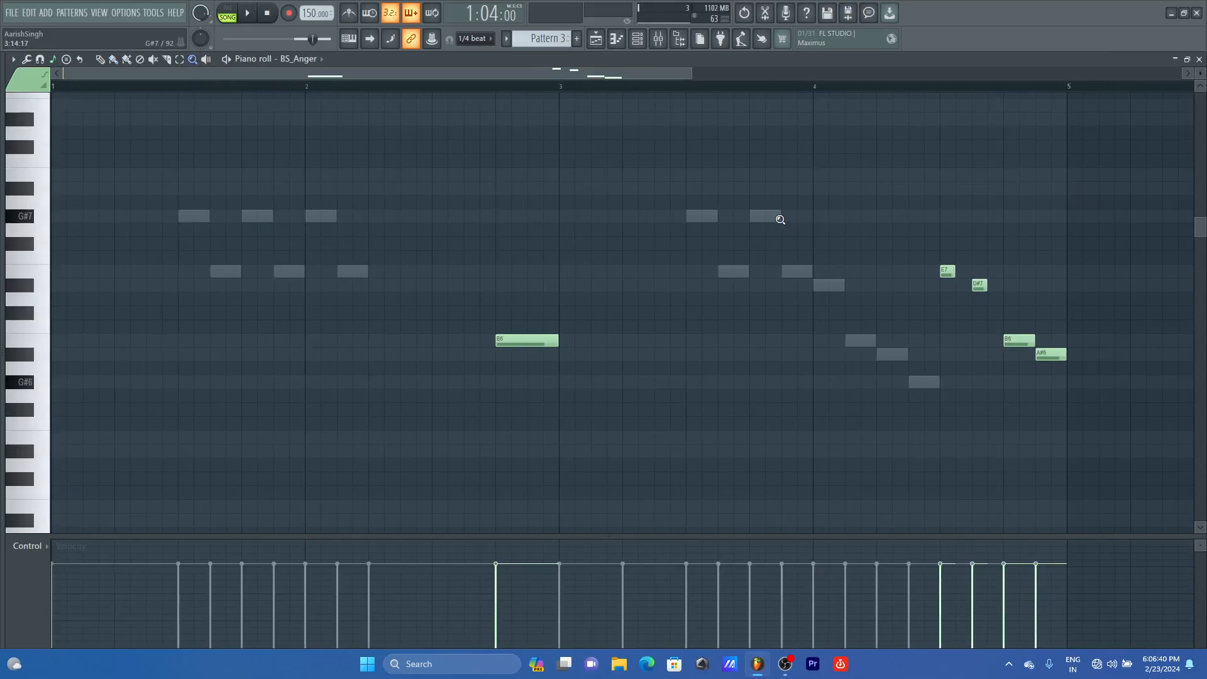
drag(1010, 264, 943, 295)
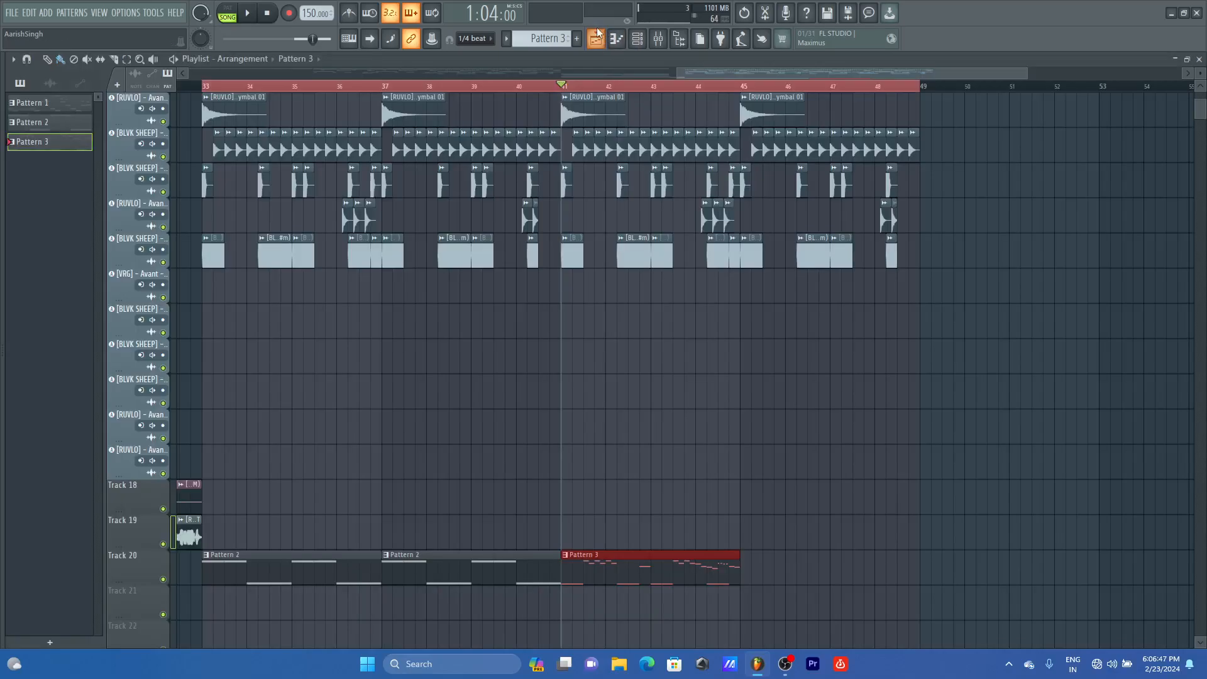
Step: Return to the playlist and duplicate the Pattern 3 clip on Track 20 to bar 45
click(596, 38)
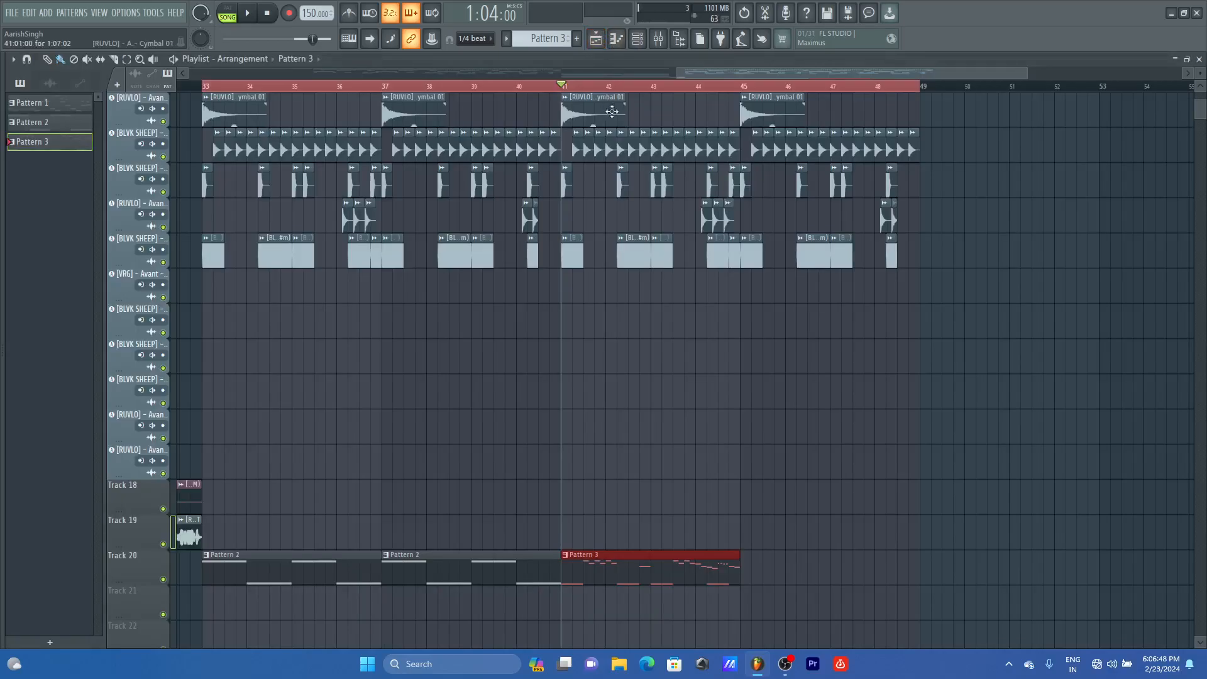
key(ctrl+b)
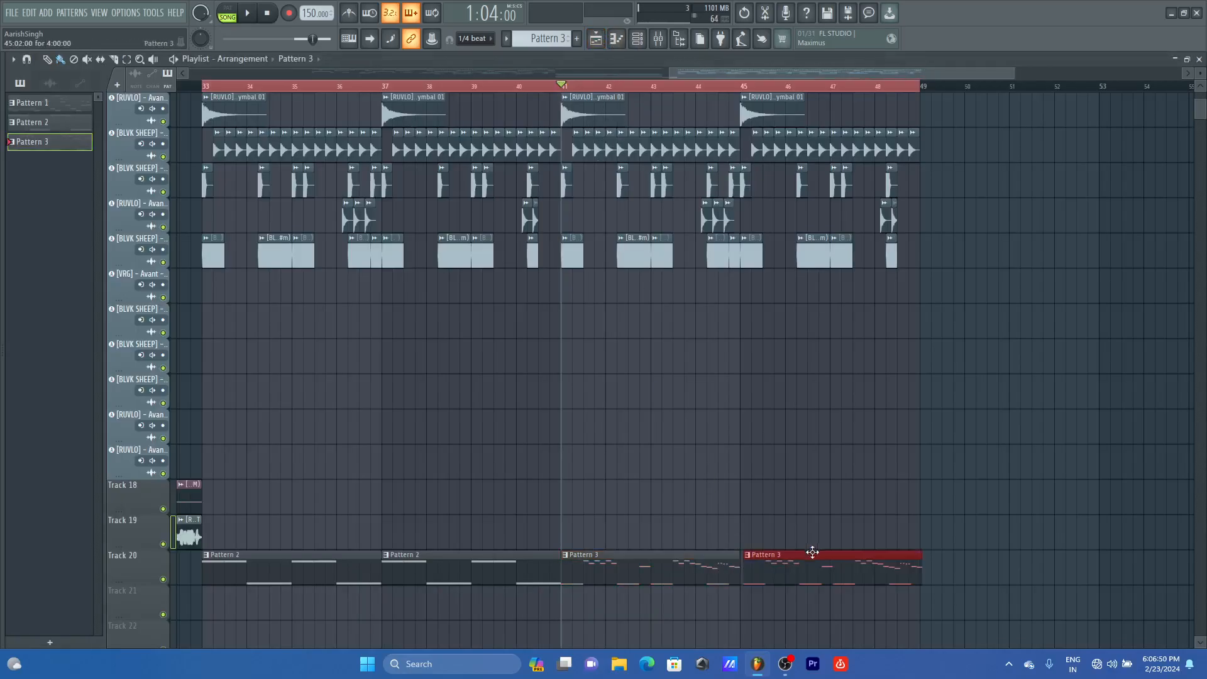
drag(866, 74, 833, 76)
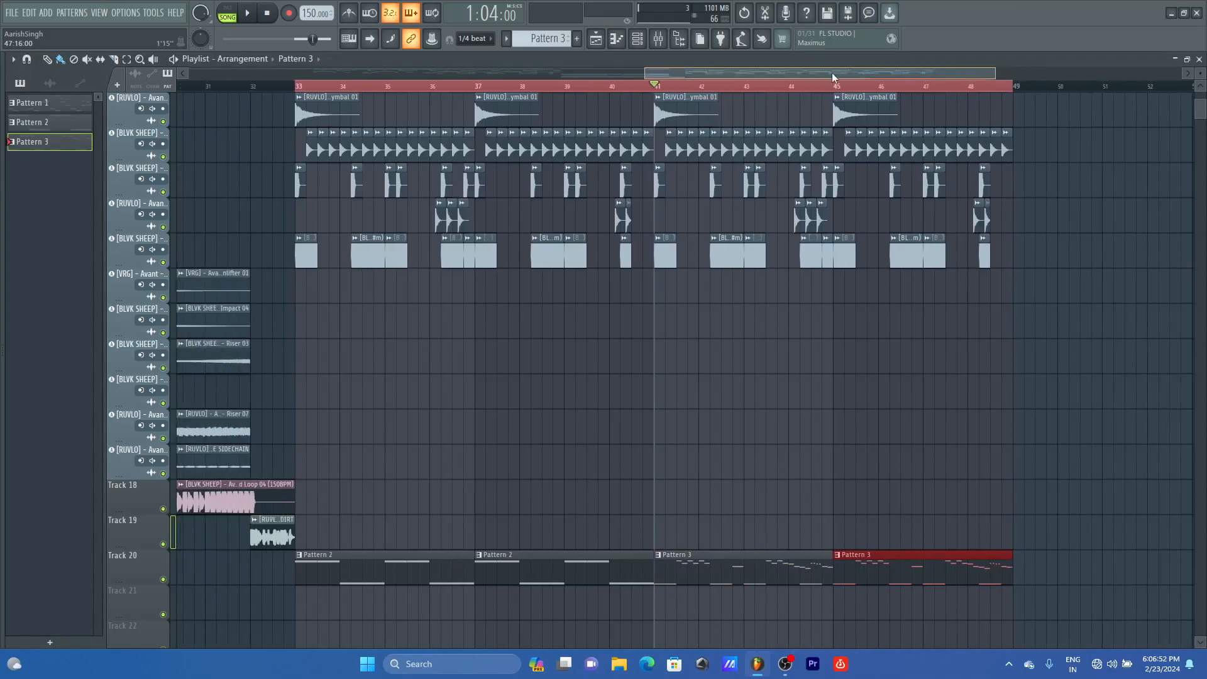
scroll(1199, 73, up, 3)
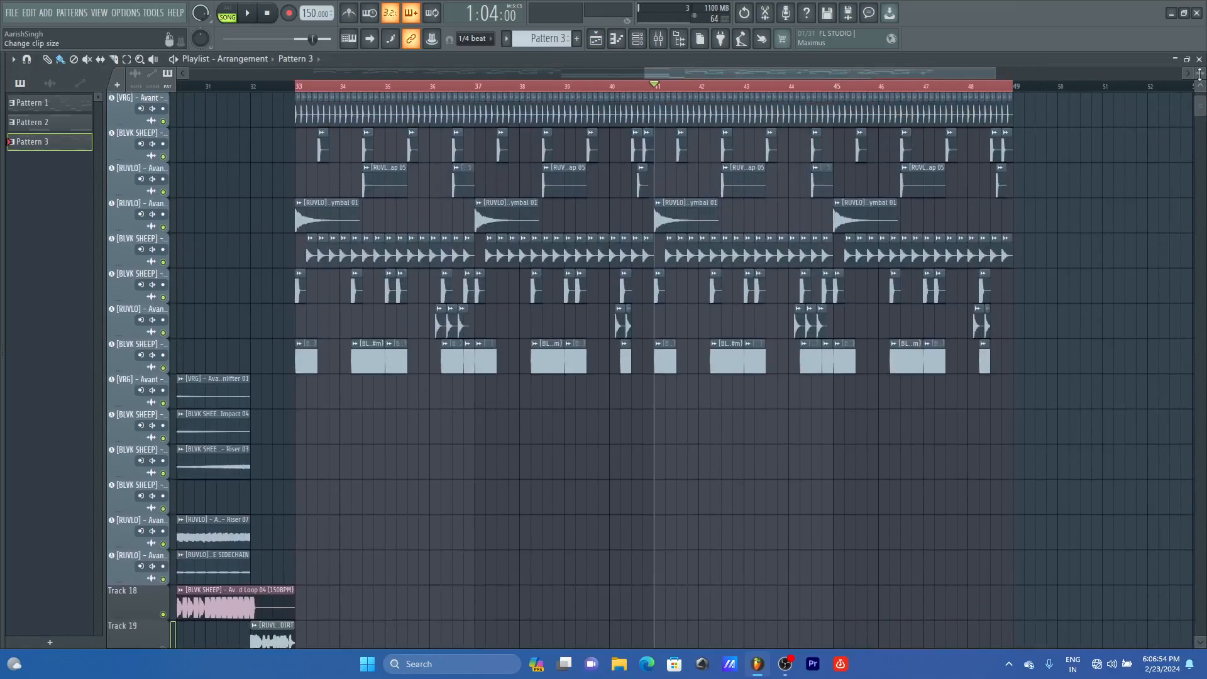
drag(1042, 94, 1006, 374)
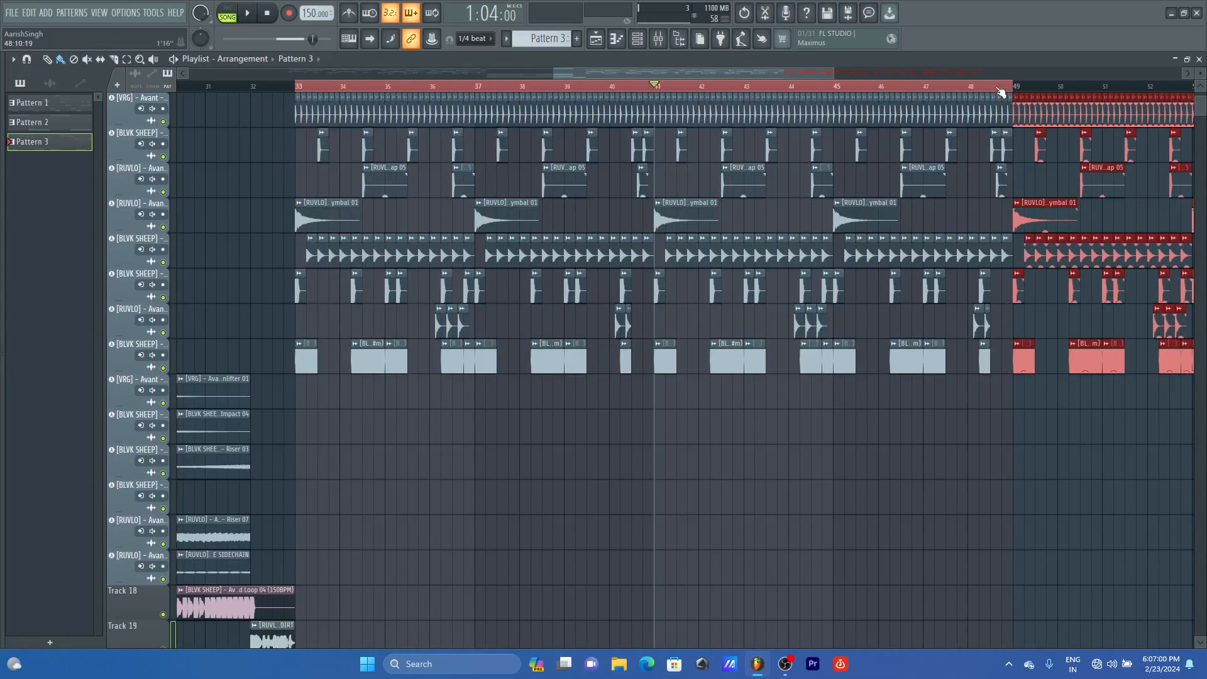
drag(828, 78, 1079, 74)
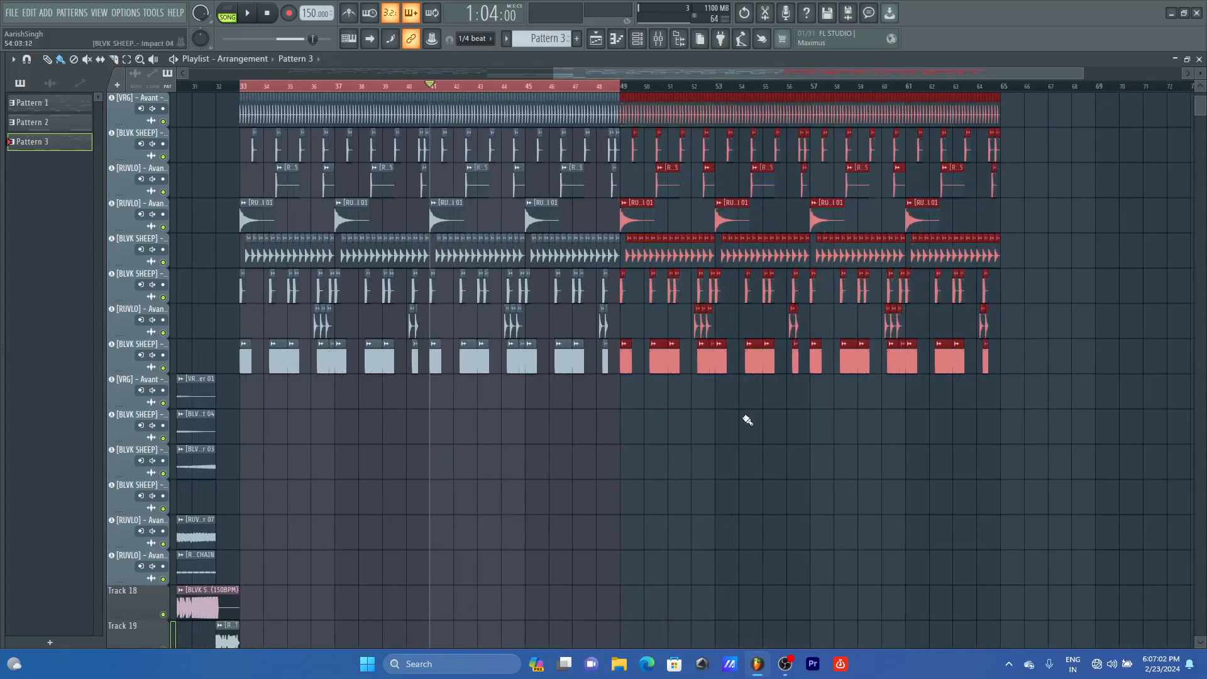
scroll(700, 427, down, 3)
scroll(686, 441, up, 5)
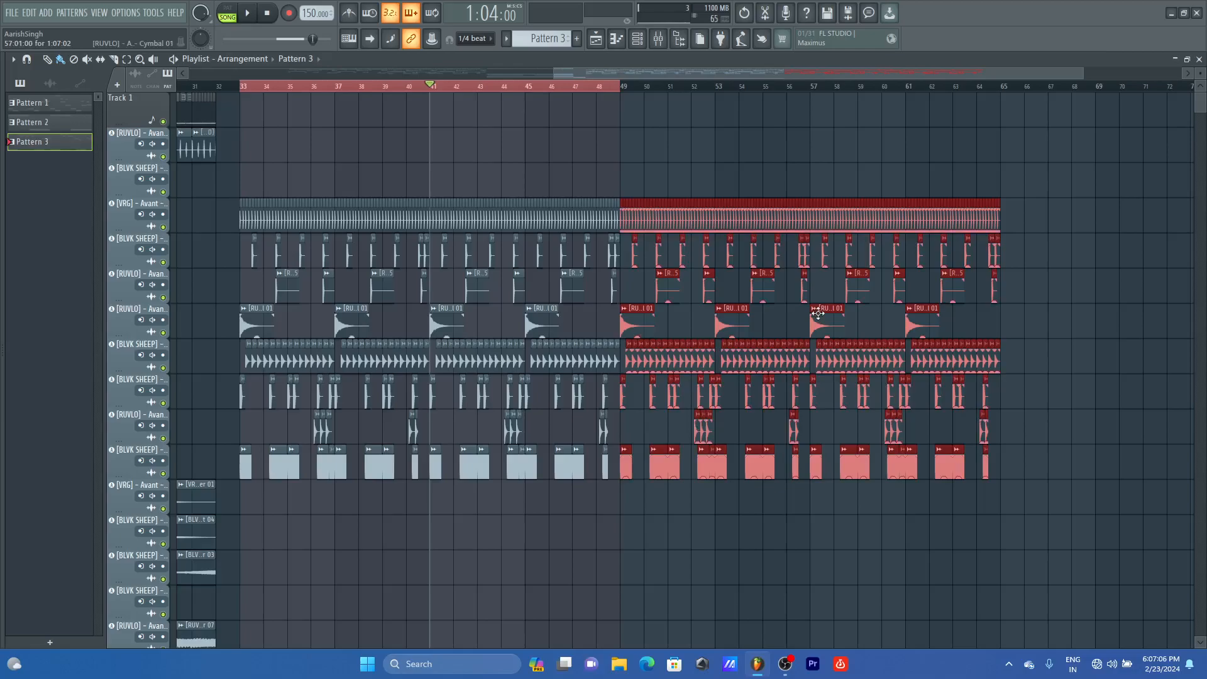
key(Delete)
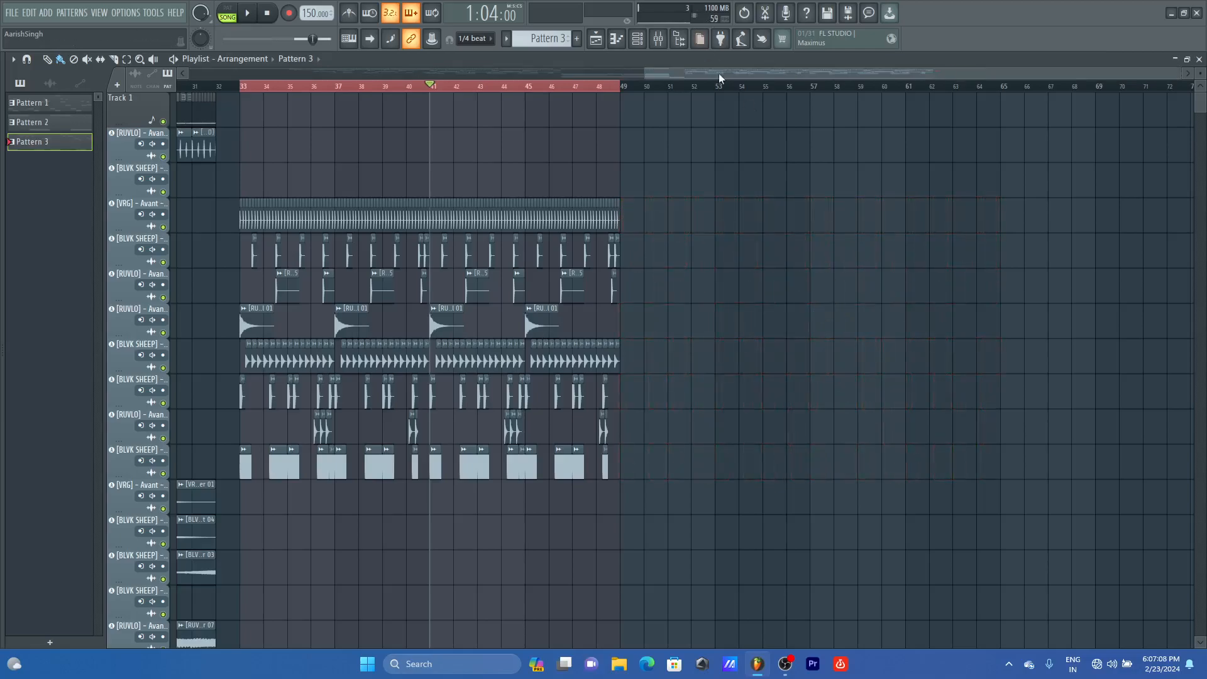
Step: Add a time marker named INTRO to the playlist timeline and place it at bar 1
drag(719, 74, 234, 95)
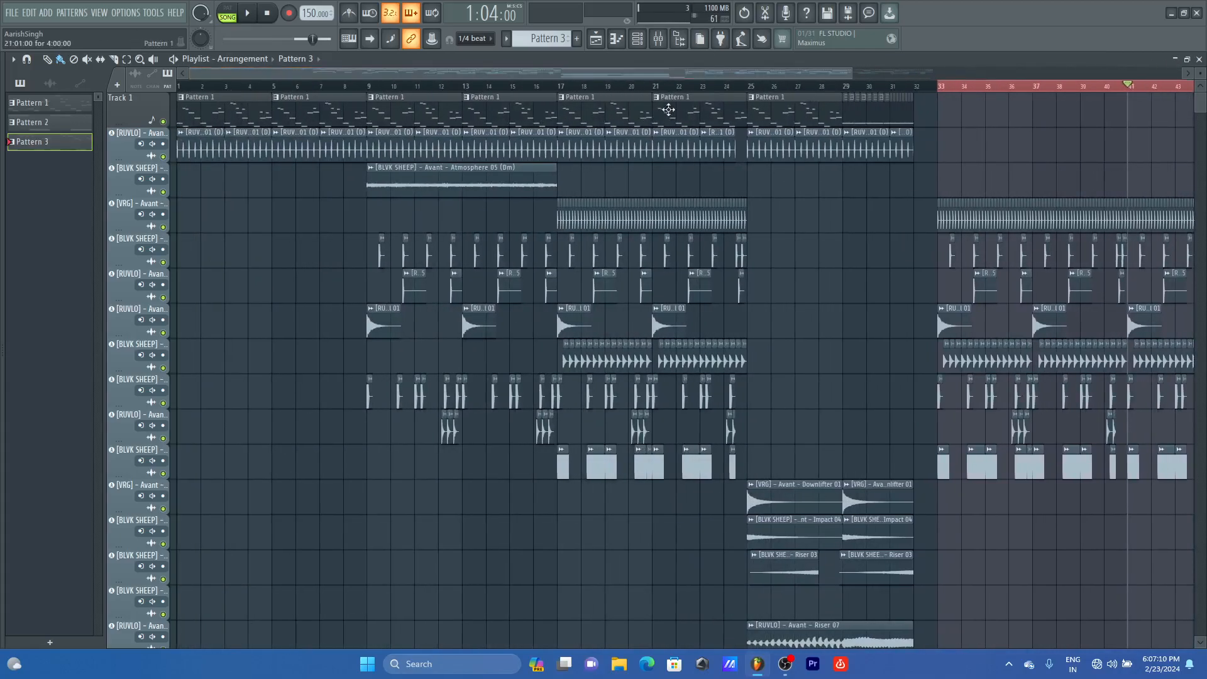
click(180, 86)
scroll(368, 92, up, 3)
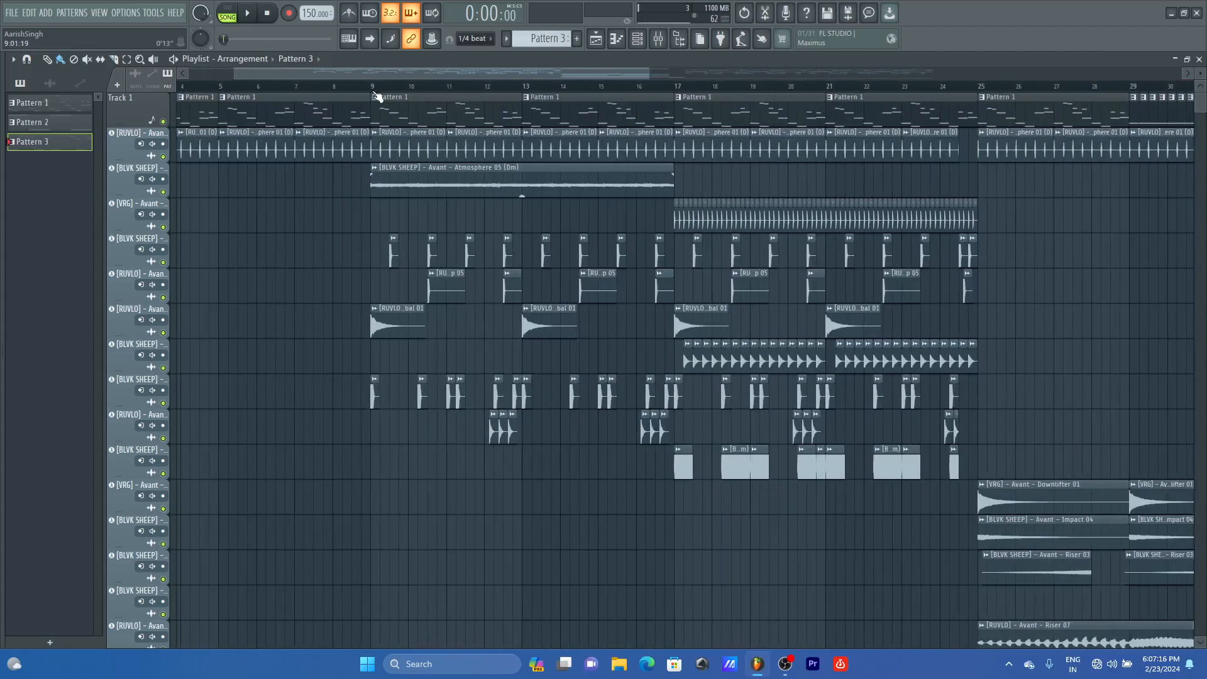
drag(375, 93, 27, 118)
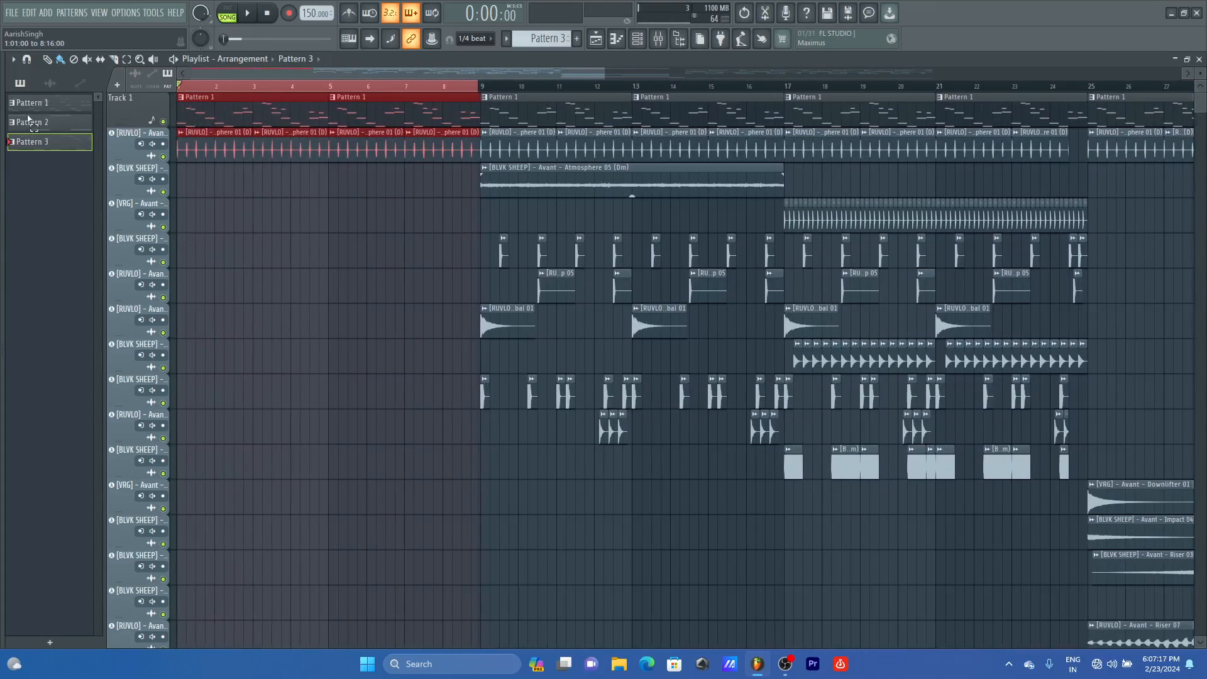
click(471, 91)
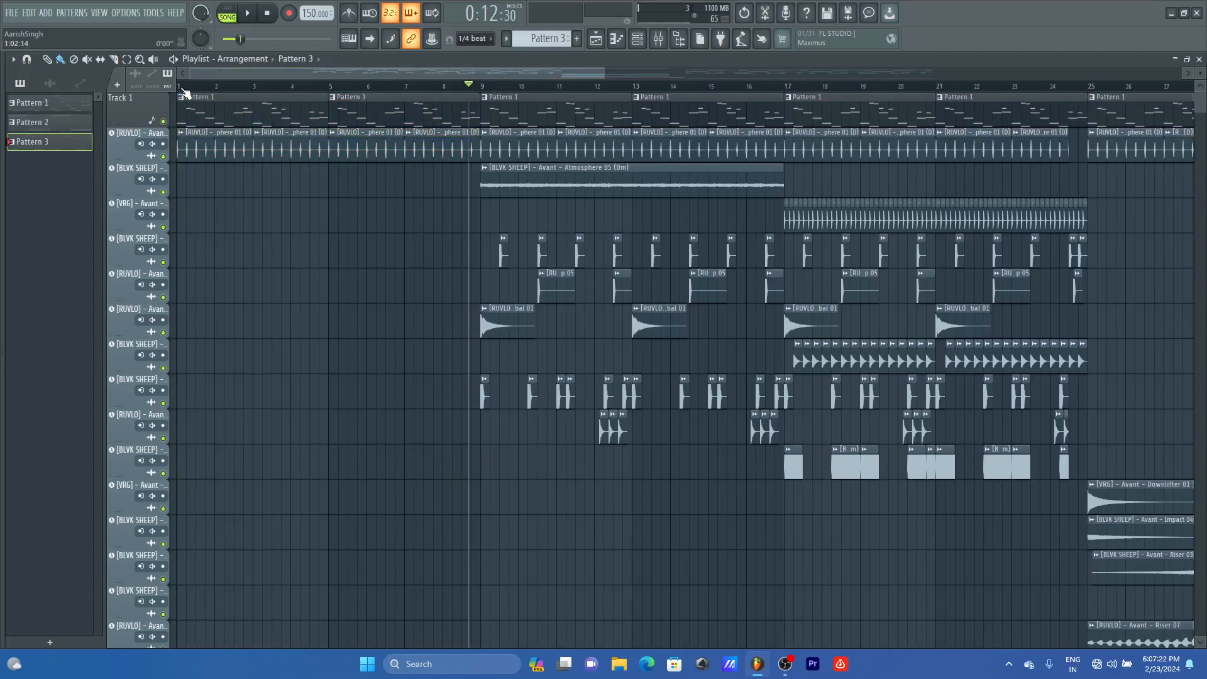
key(alt+t)
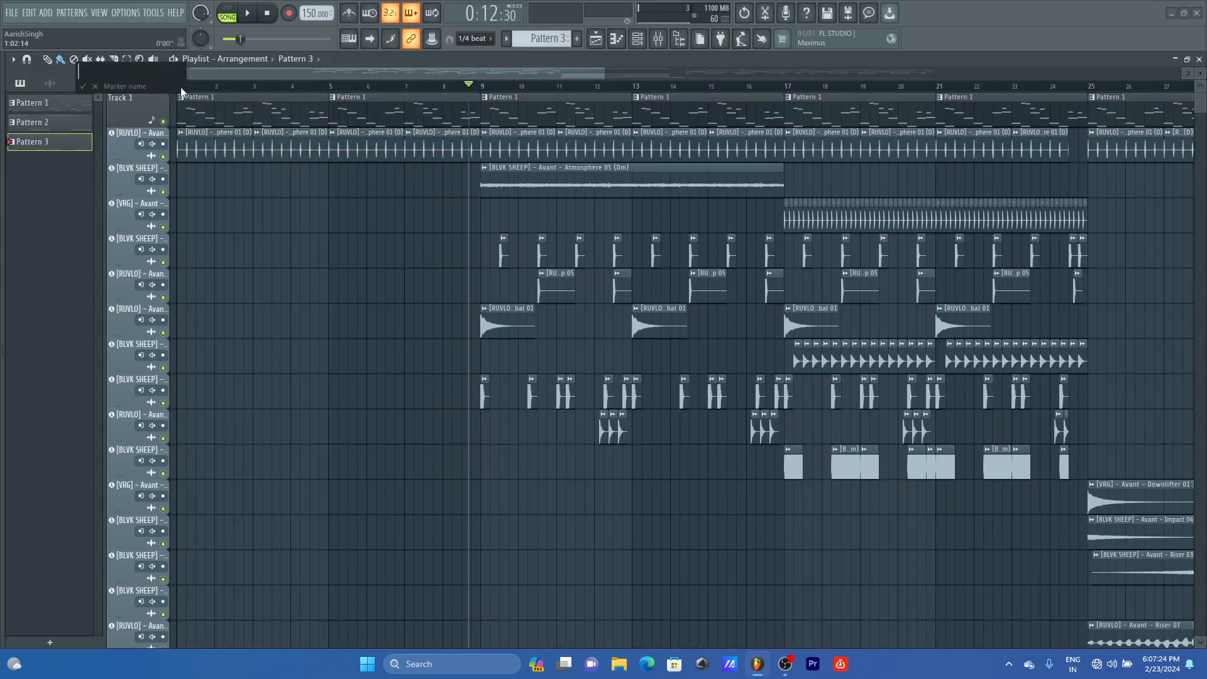
text(INRT)
text(O)
key(BackSpace)
key(BackSpace)
key(BackSpace)
text(TRO)
key(Return)
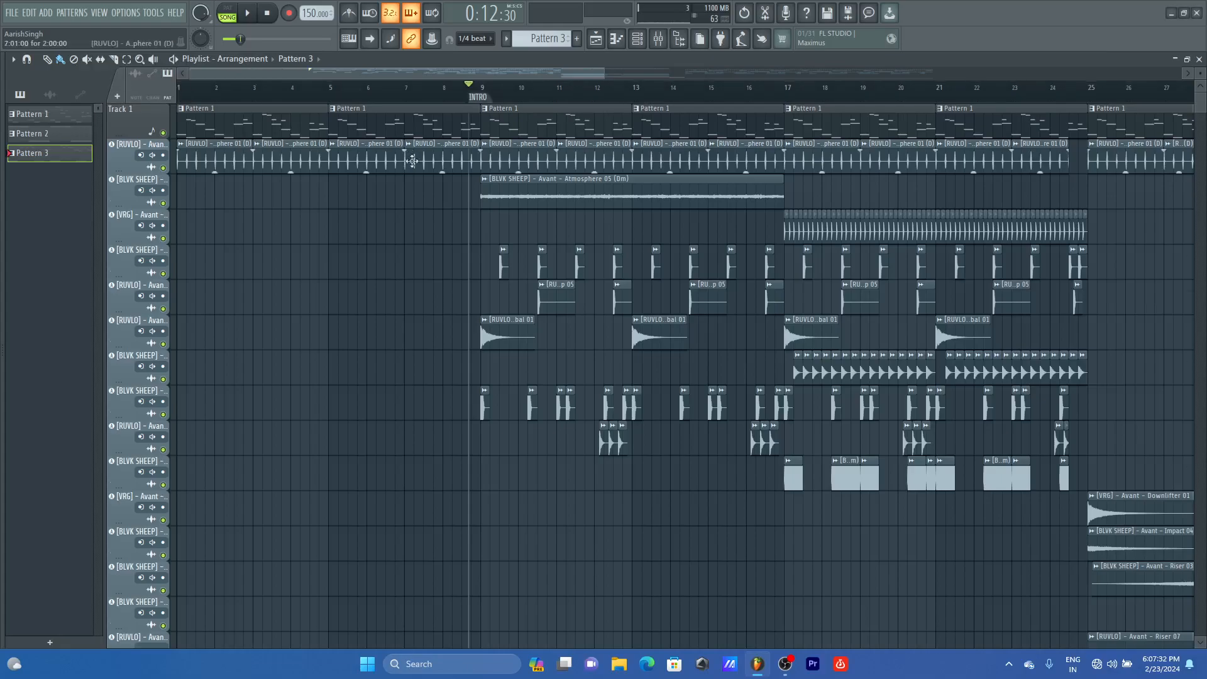
drag(453, 99, 95, 112)
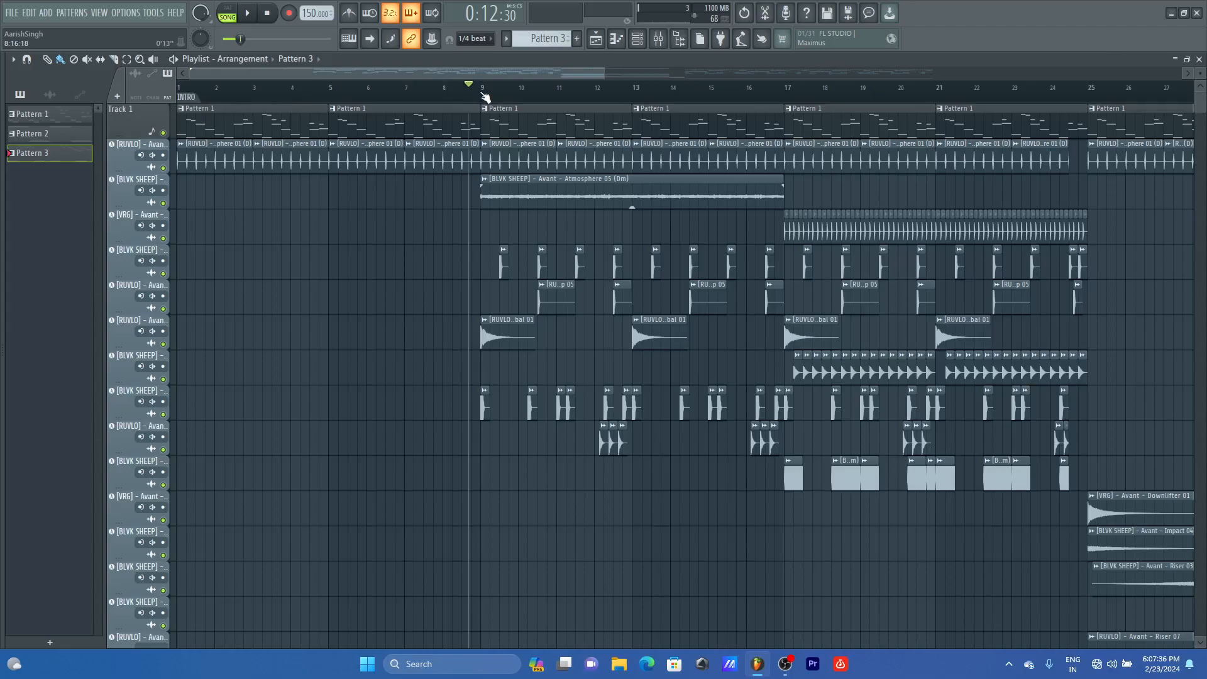
Step: Add a time marker named VERSE at bar 9 of the playlist
right_click(484, 104)
click(503, 123)
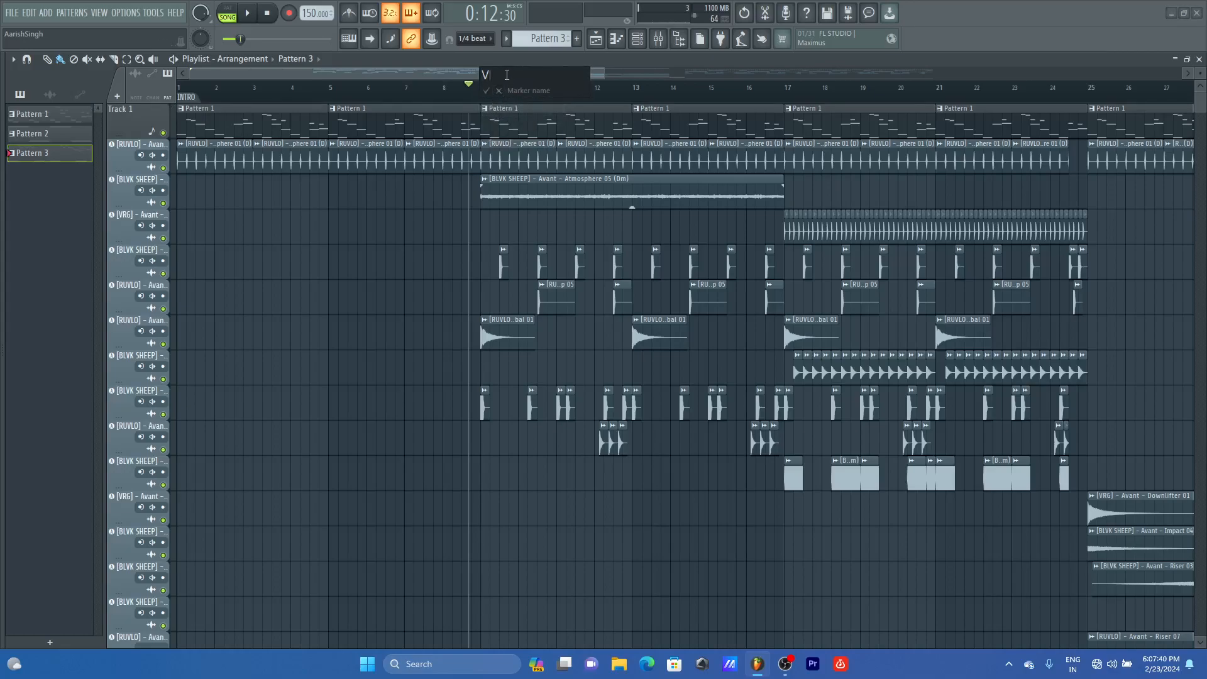
key(Return)
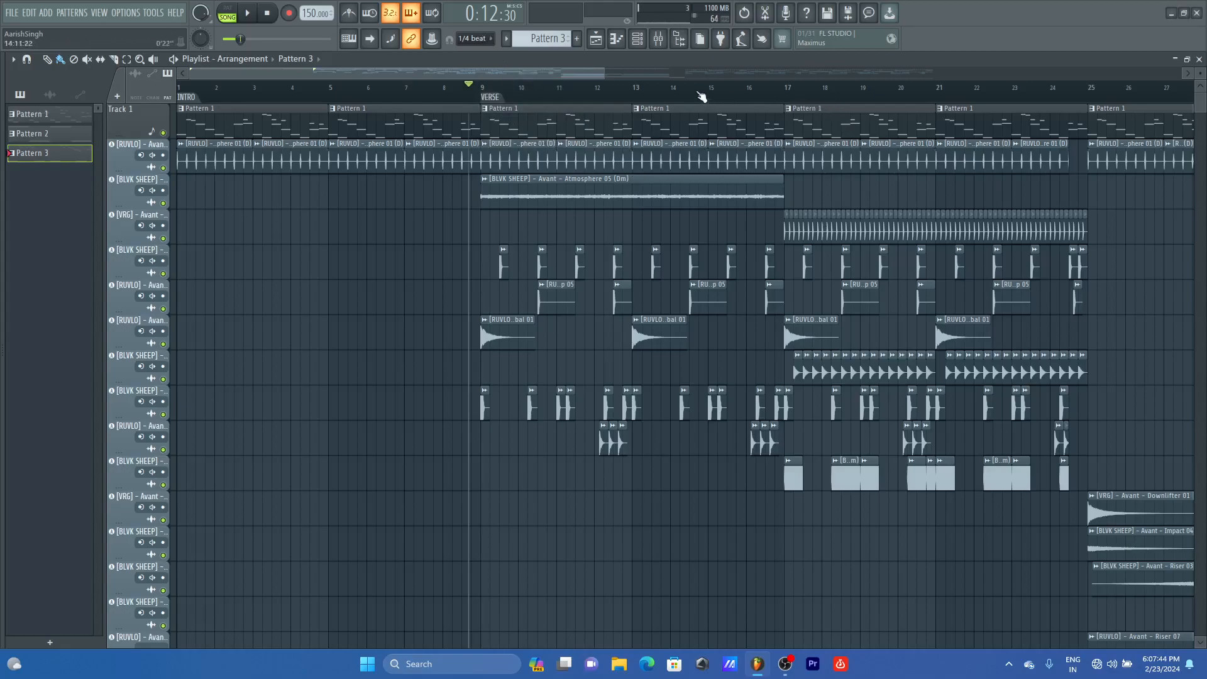
Step: Add a time marker named PRE CHO at bar 21 of the playlist
drag(608, 75, 773, 73)
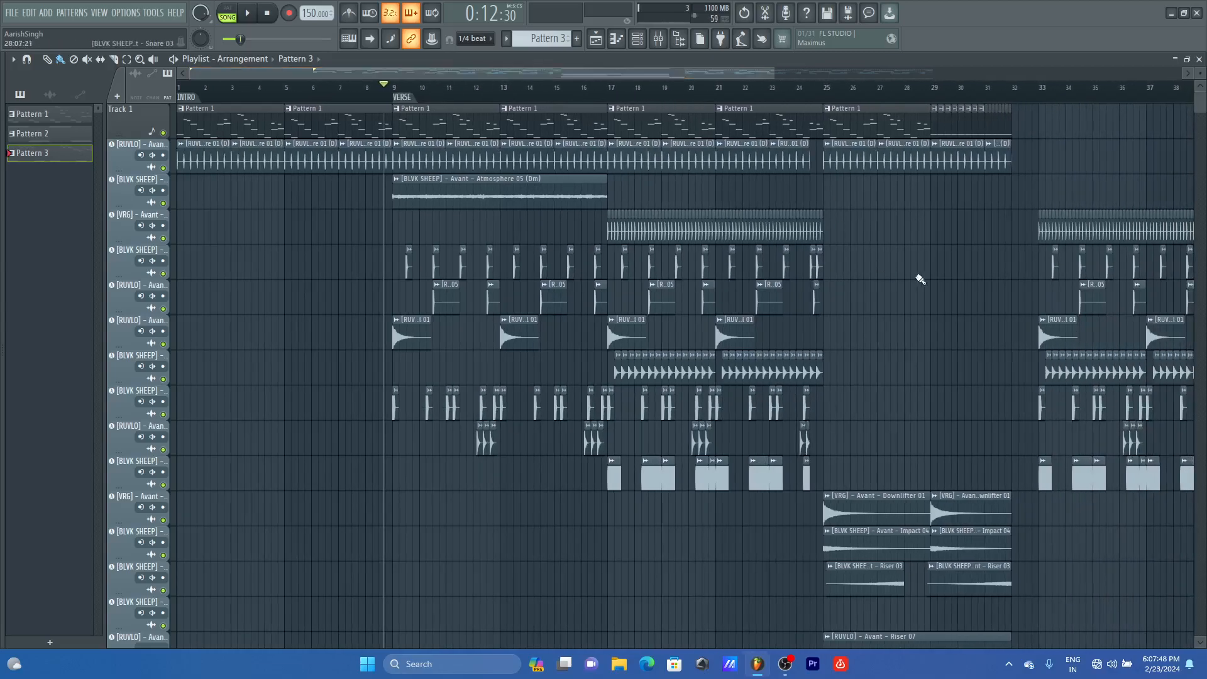
scroll(924, 279, down, 1)
scroll(923, 280, up, 1)
right_click(721, 100)
click(730, 108)
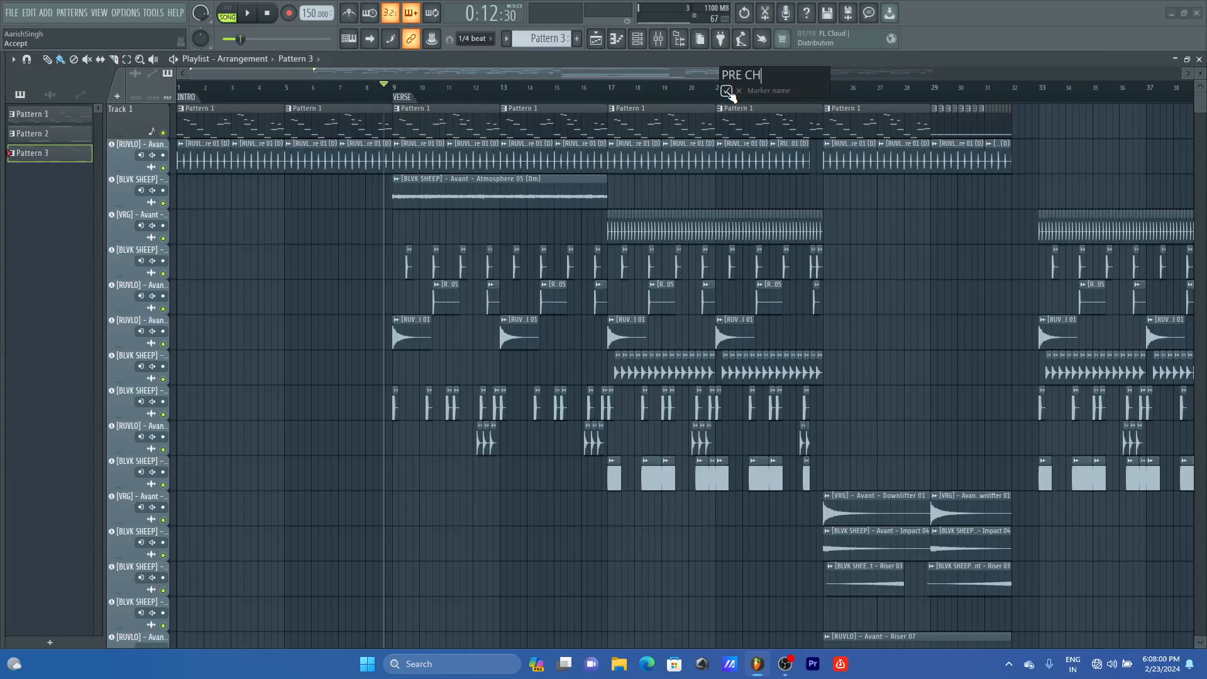
click(727, 91)
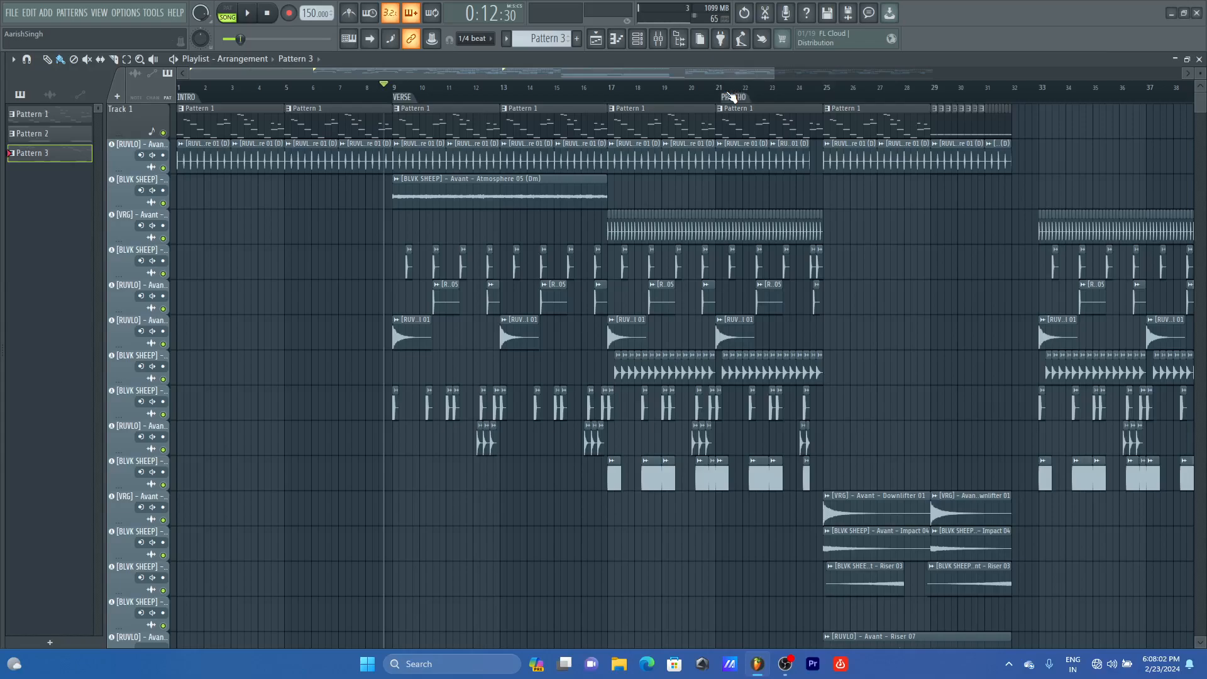
Step: Add a time marker named BUILDUP at bar 25 of the playlist
right_click(832, 101)
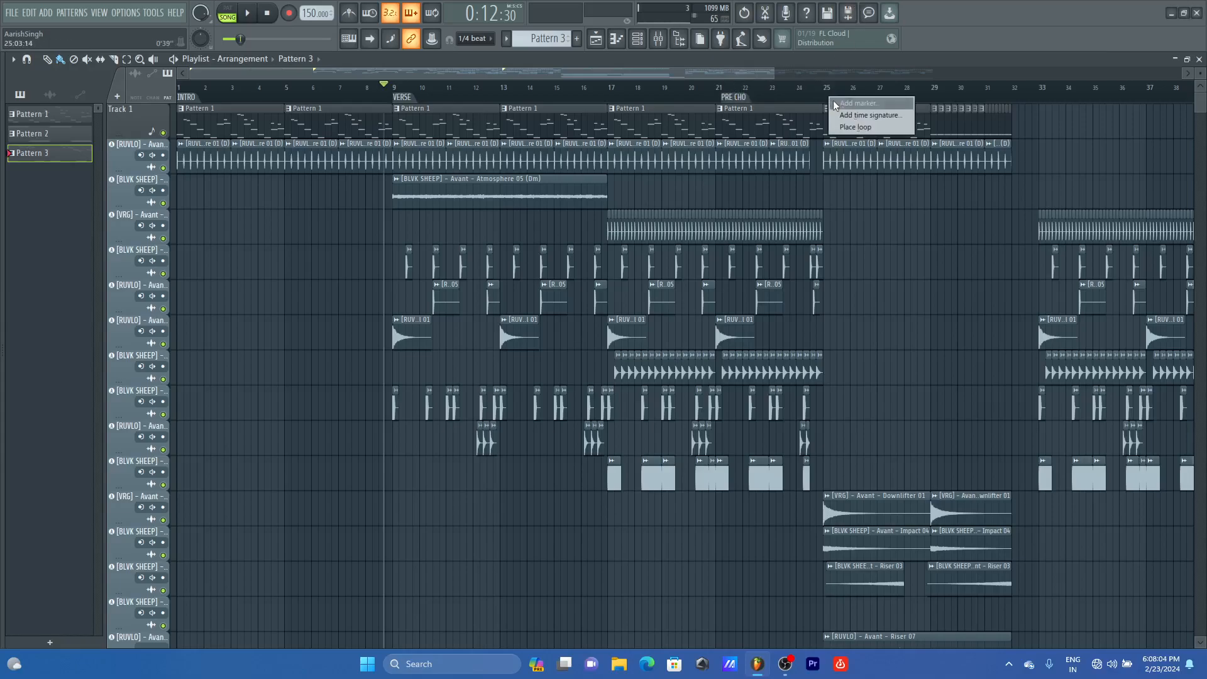
click(828, 104)
text(BU)
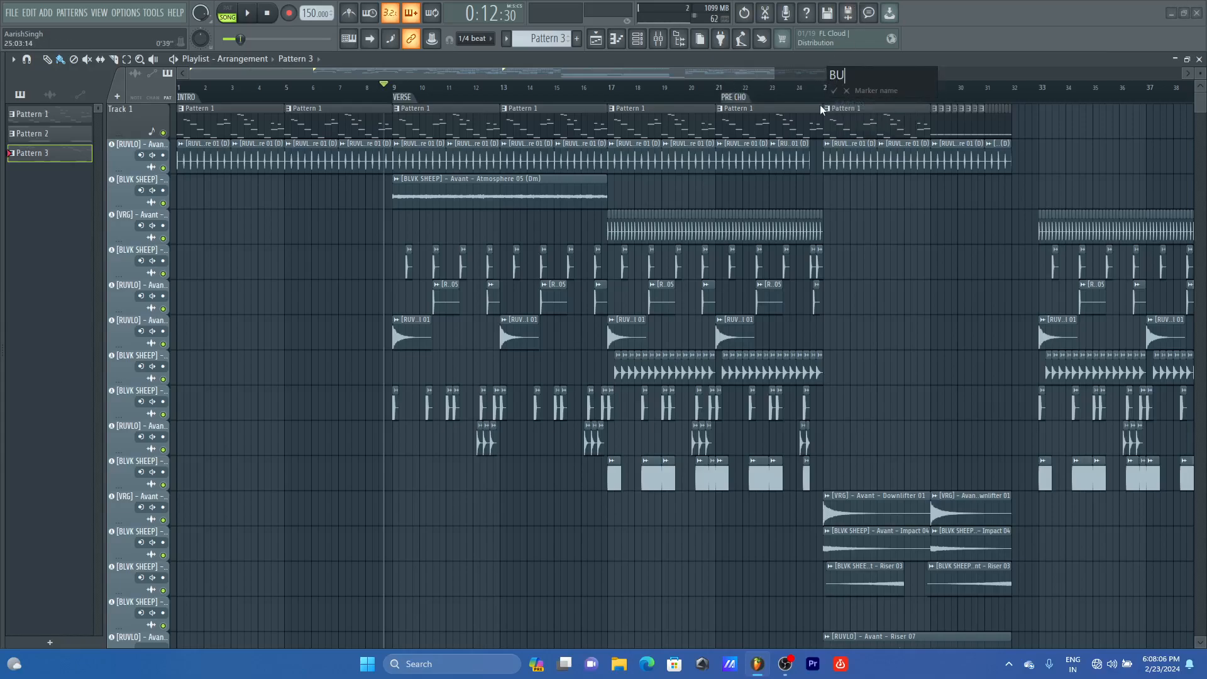
text(ILDUP)
click(834, 91)
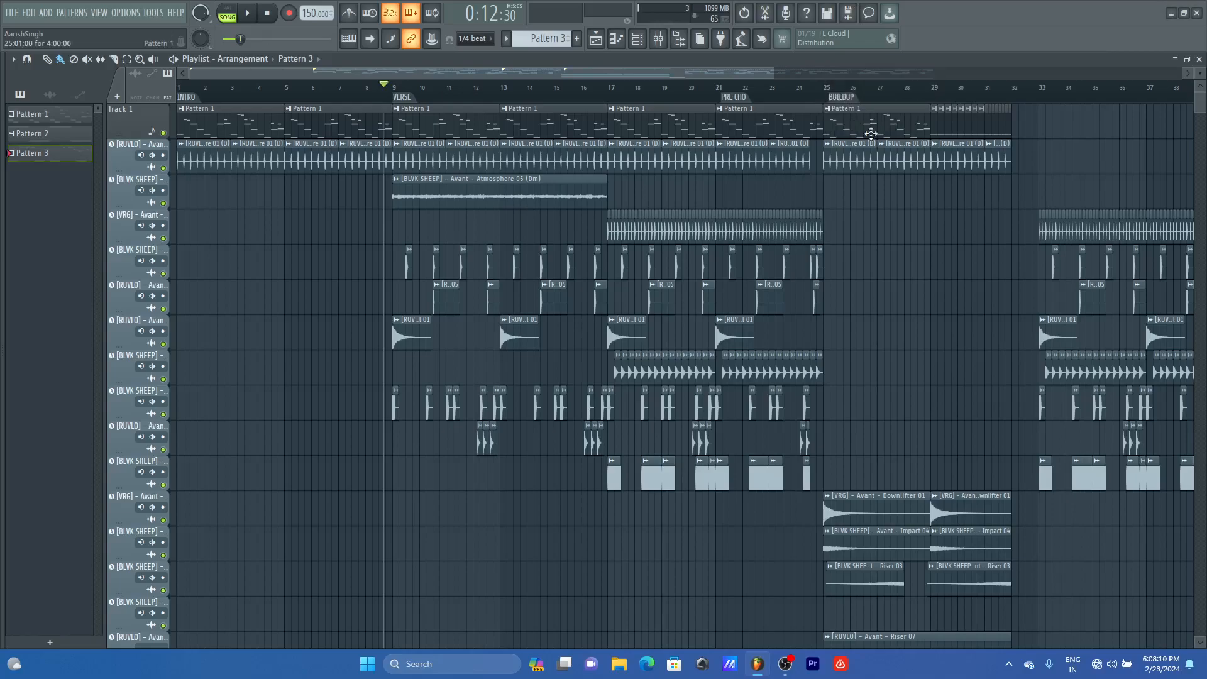
drag(776, 72, 834, 72)
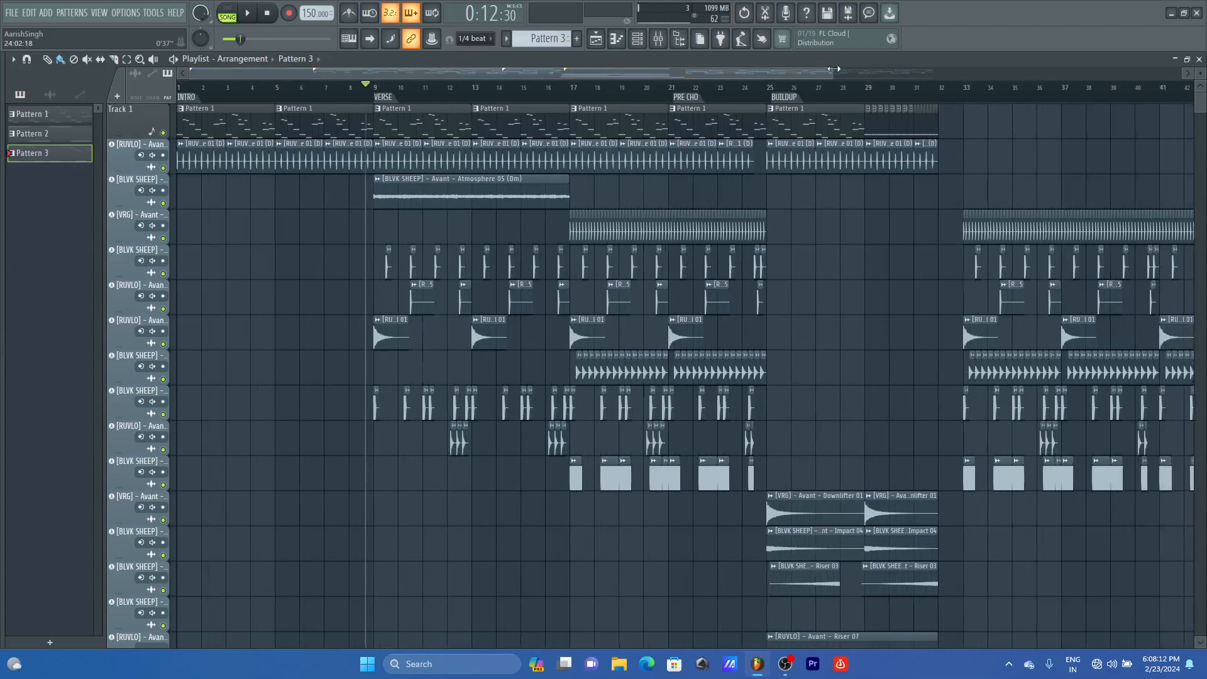
Step: Add a time marker named ANTY DROP at bar 33 of the playlist
scroll(930, 162, down, 2)
right_click(982, 100)
click(983, 101)
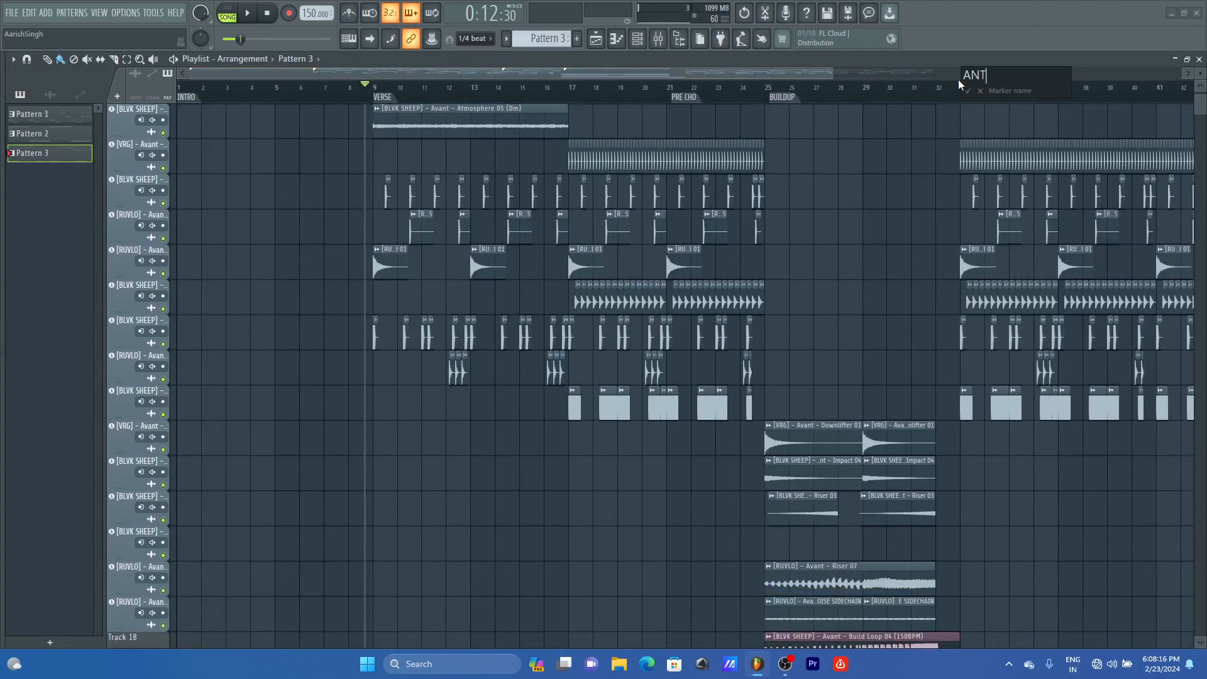
text(ANTY DROP)
key(Return)
Step: Select the playlist time range from bar 1 to bar 49, covering the whole arrangement
scroll(953, 112, down, 2)
drag(1083, 89, 13, 93)
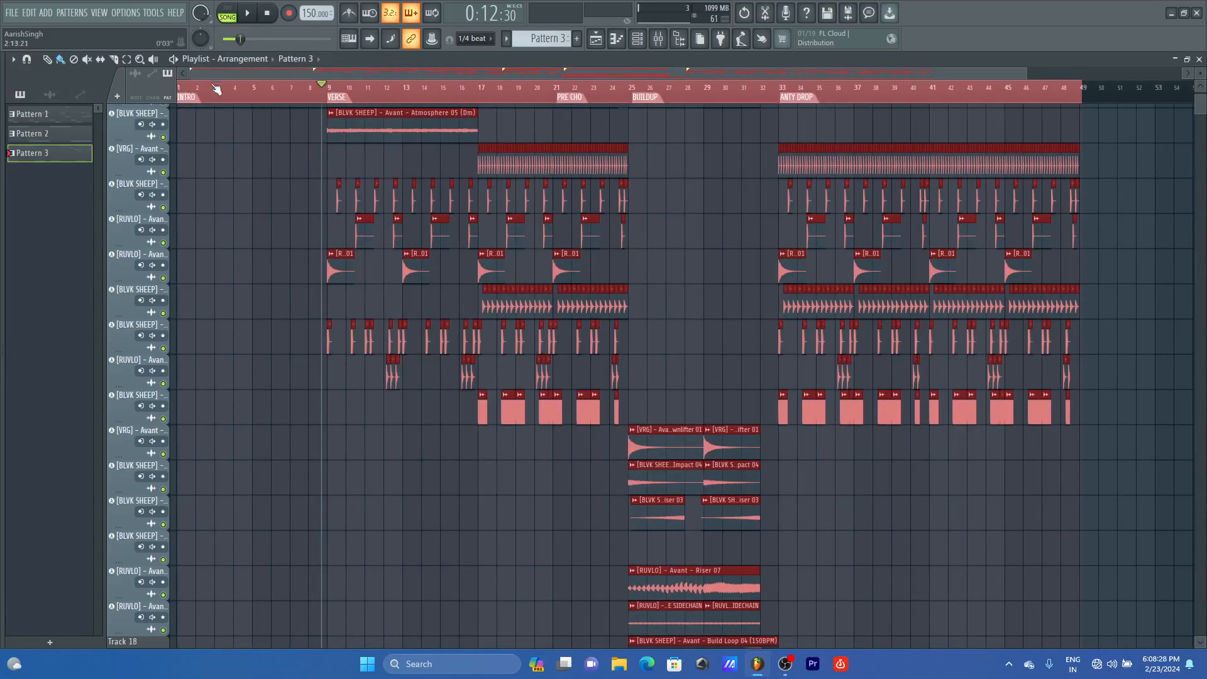
drag(184, 89, 169, 89)
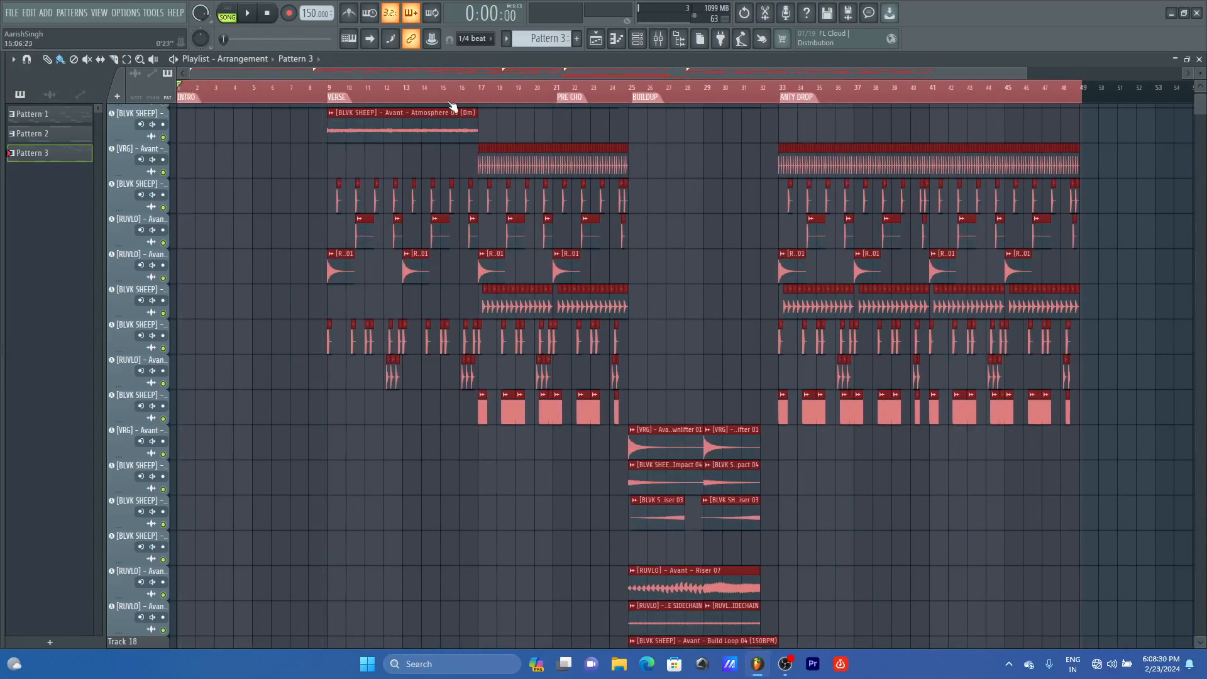
Step: Look over the arrangement from INTRO to ANTY DROP, including its tracks, the mixer and the channel rack
scroll(1201, 73, down, 1)
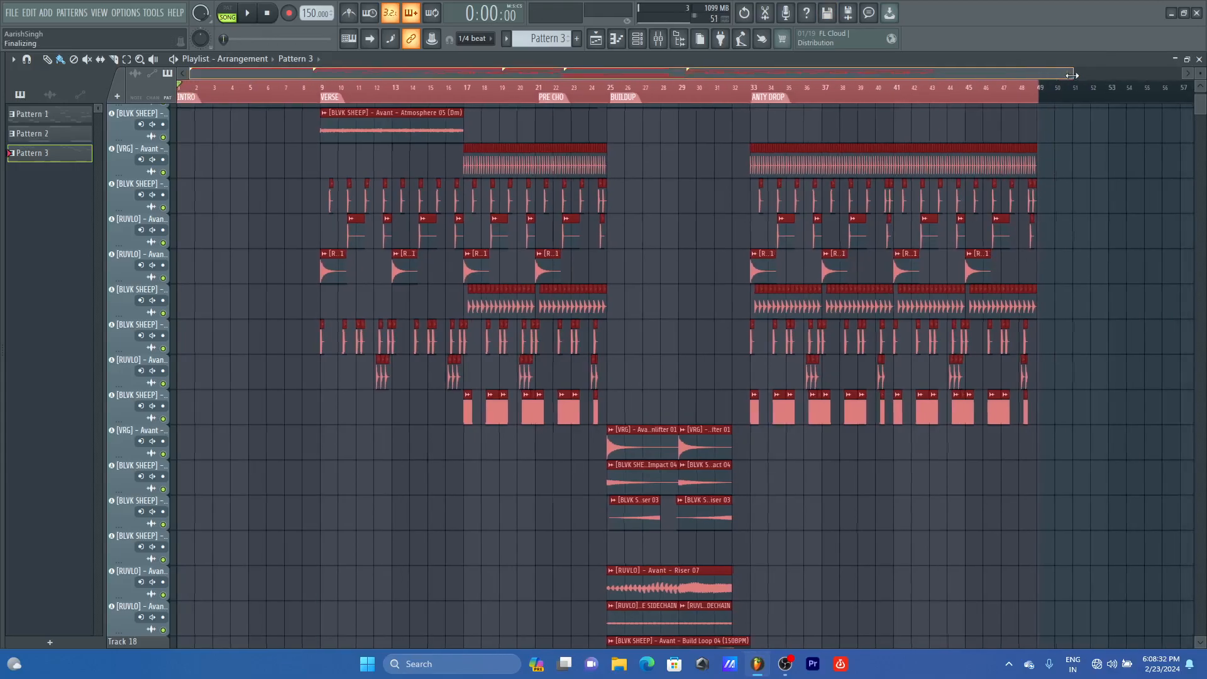
scroll(1201, 74, down, 2)
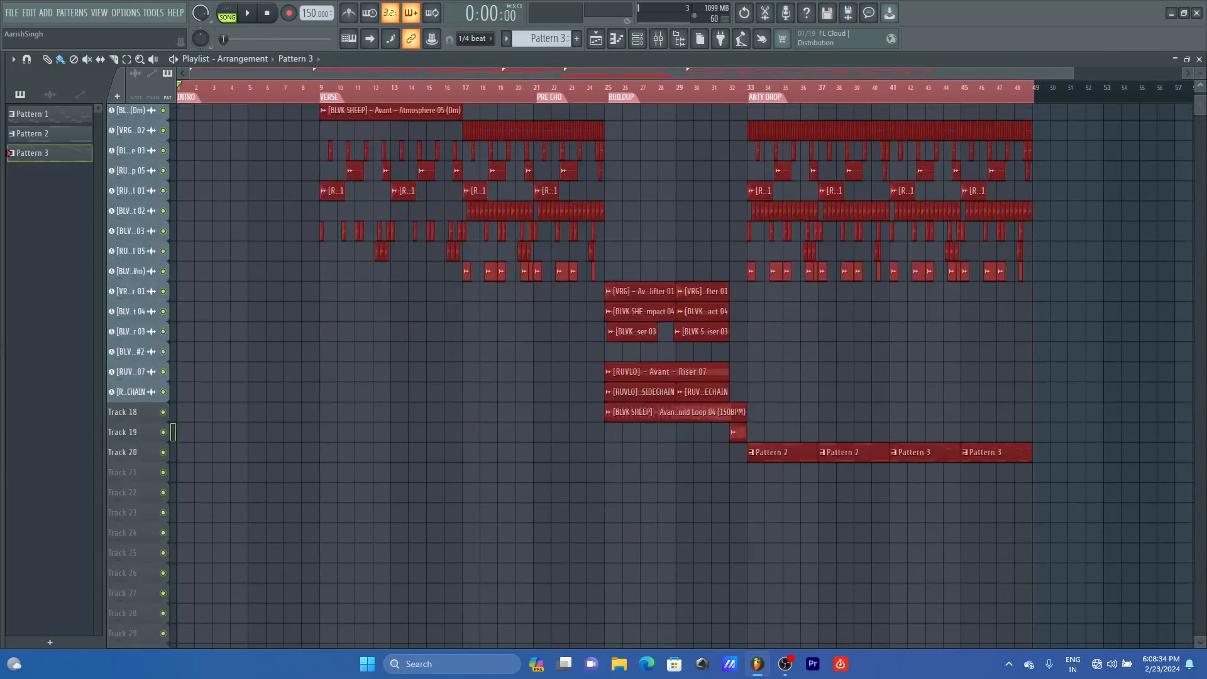
click(659, 39)
click(659, 39)
scroll(1201, 73, up, 3)
scroll(827, 217, up, 8)
scroll(685, 220, down, 8)
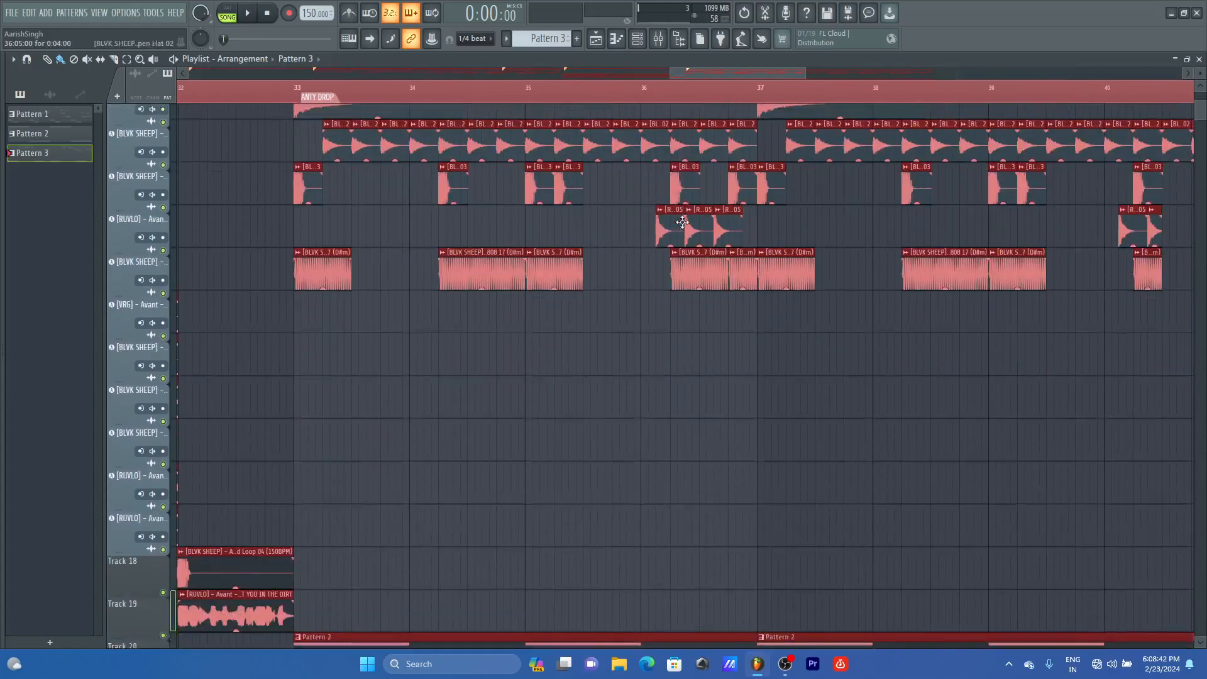
click(639, 40)
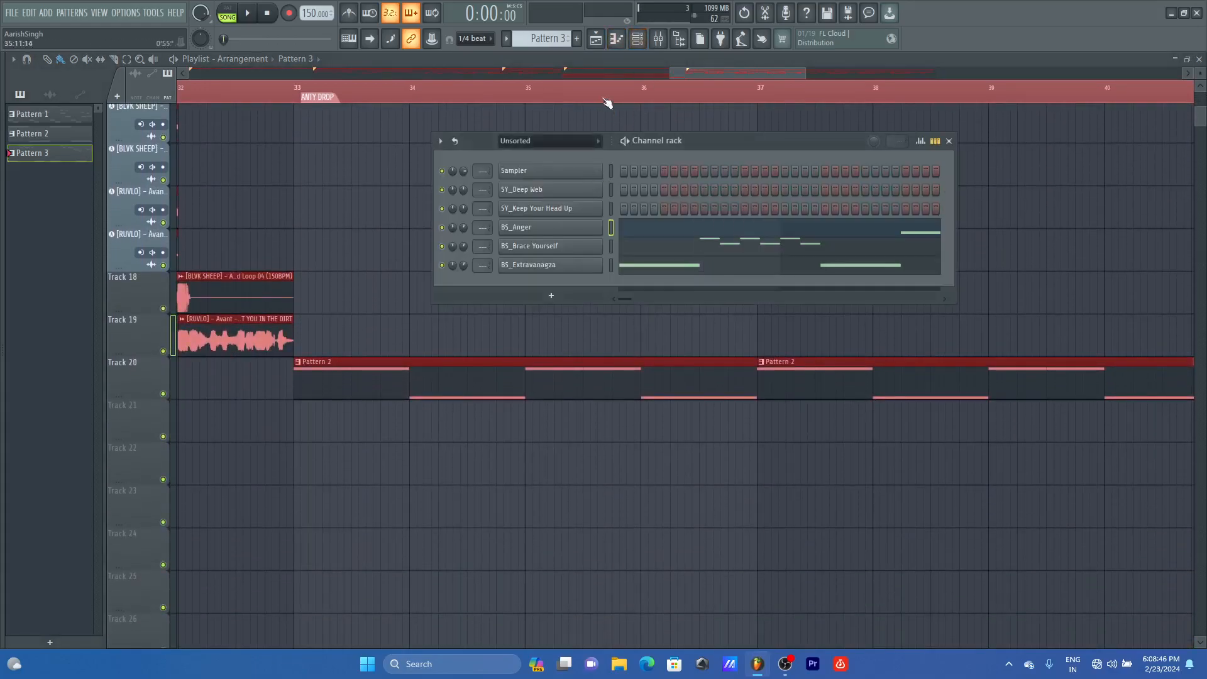
click(595, 39)
drag(672, 76, 188, 76)
drag(806, 71, 1184, 73)
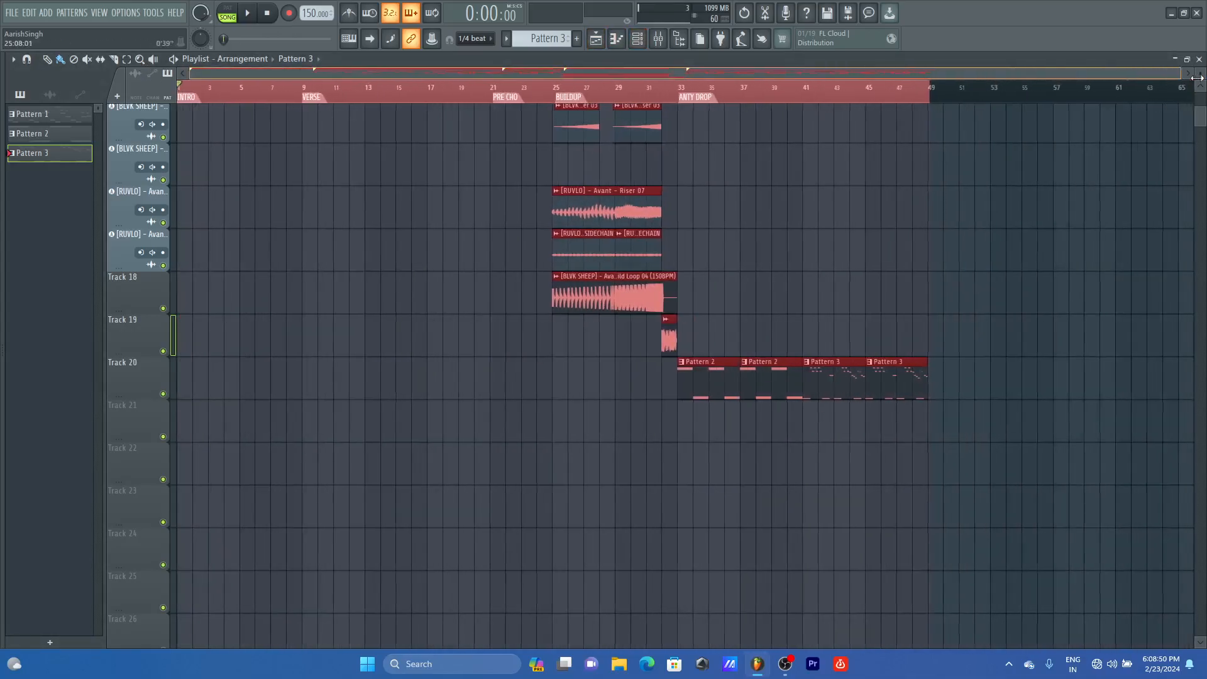
drag(1201, 115, 1206, 75)
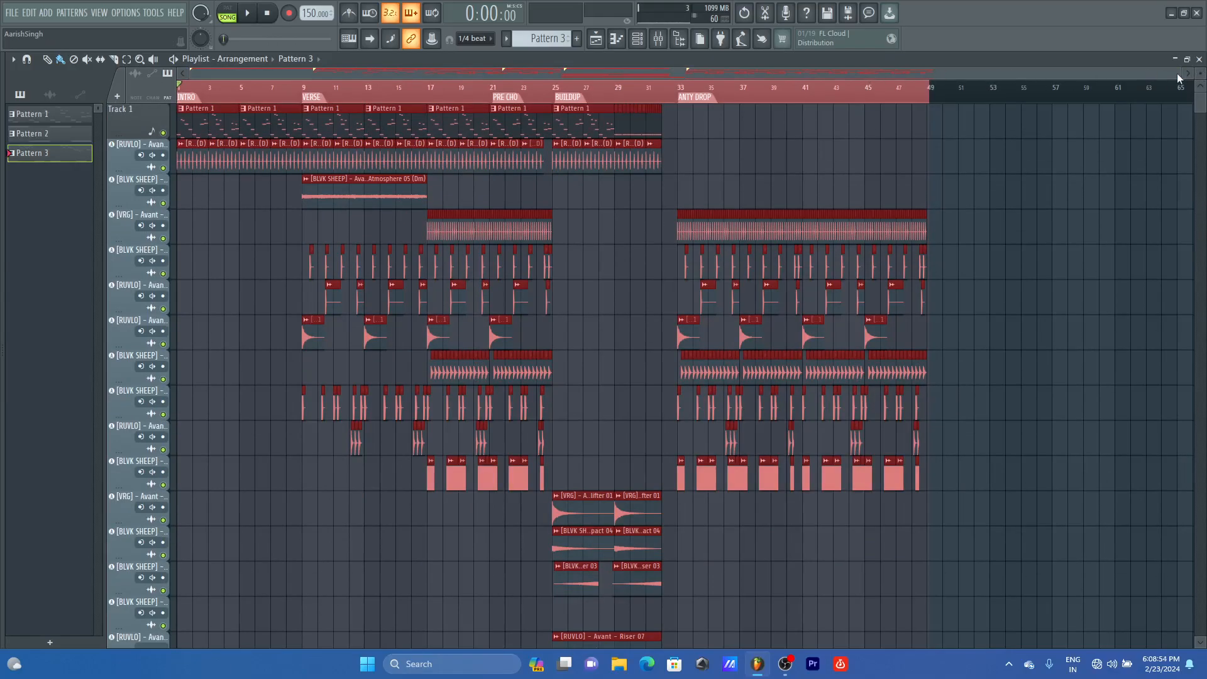
drag(1185, 73, 454, 74)
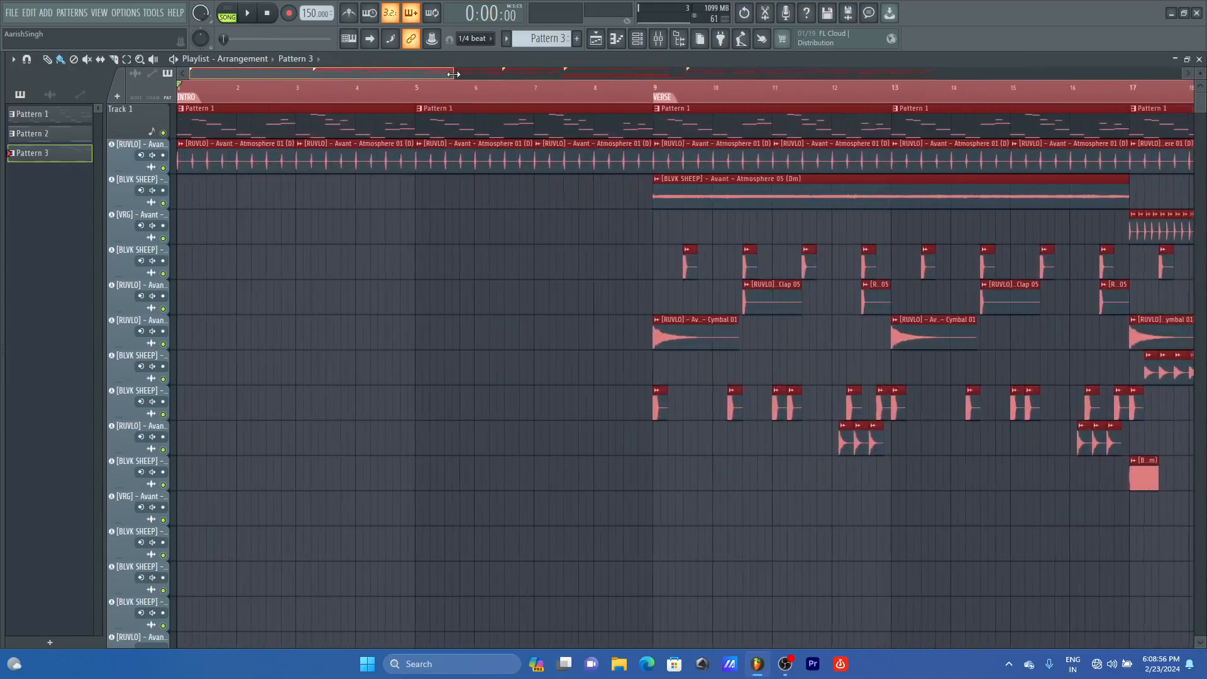
drag(1199, 73, 1203, 74)
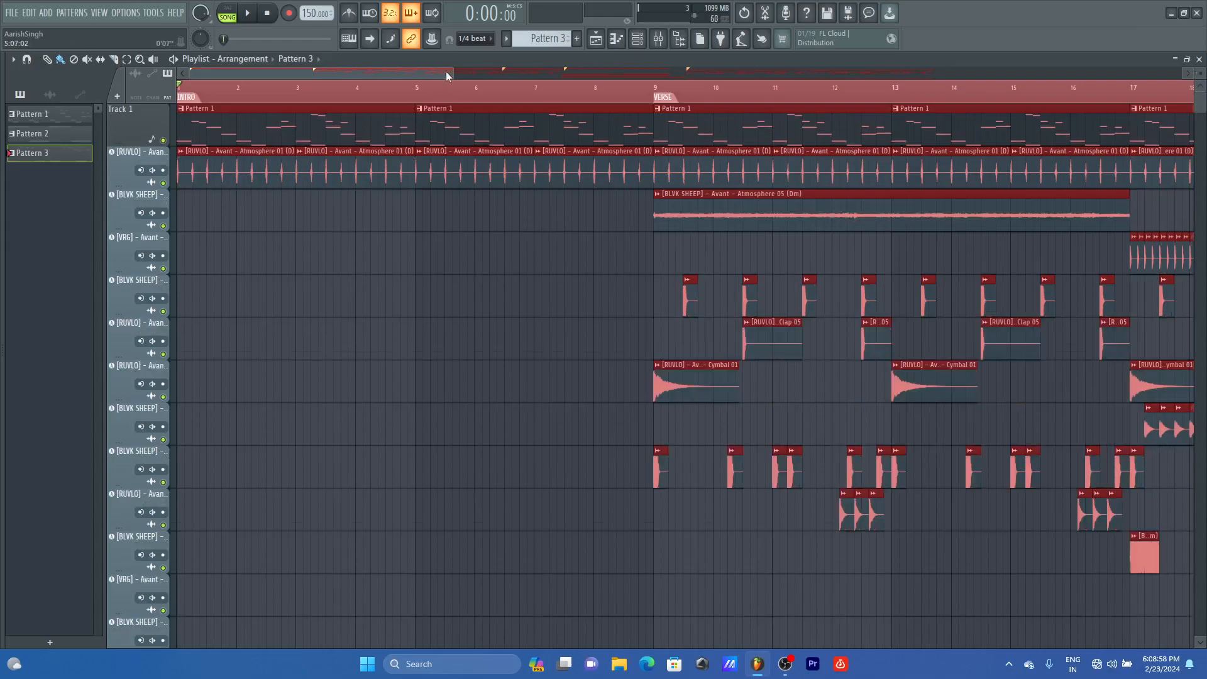
drag(451, 73, 1139, 73)
Step: Copy the buildup's Downlifter 01, Impact 04 and Riser 03 clips to bar 33 and again at about bar 40
scroll(410, 225, down, 1)
scroll(410, 225, down, 2)
scroll(401, 349, down, 5)
click(524, 88)
click(665, 333)
drag(742, 258, 618, 340)
drag(603, 251, 845, 259)
scroll(845, 259, up, 3)
Step: Delete the four copied Riser 03 clips from the ANTY DROP section
right_click(981, 343)
right_click(867, 352)
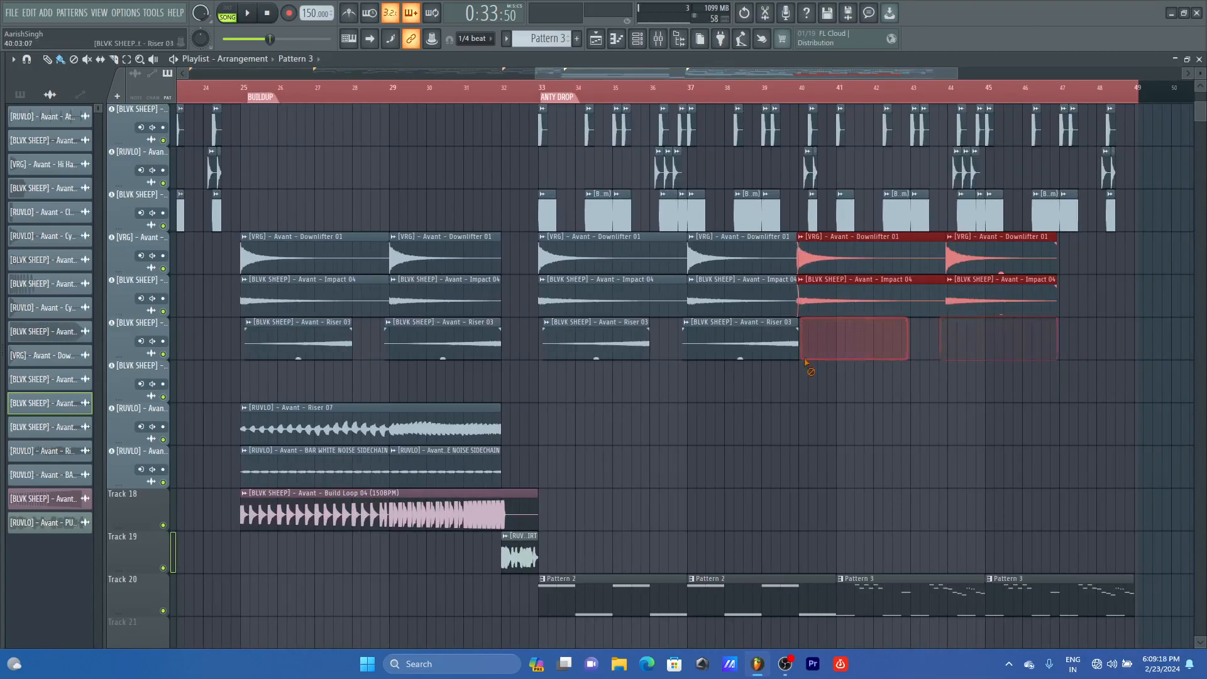
right_click(748, 353)
right_click(629, 351)
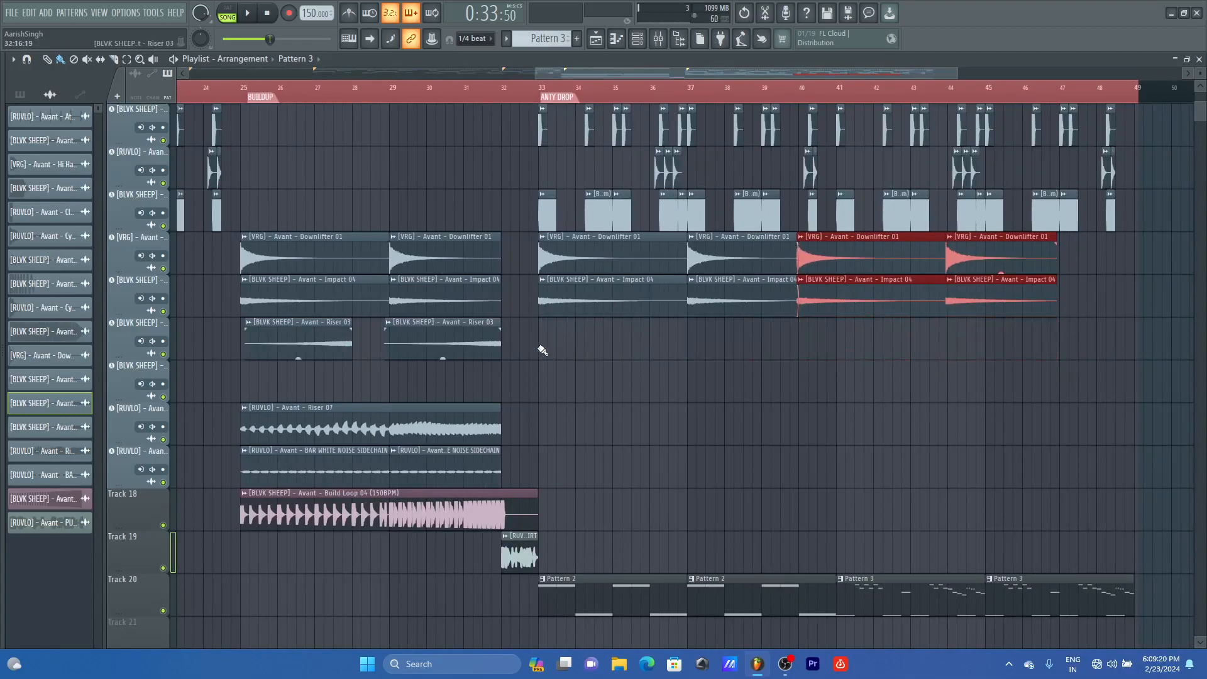
Step: Place two Riser 03 clips in the drop, starting at the end of bar 36 and the end of bar 44
click(496, 340)
mouse_move(692, 340)
mouse_down()
mouse_move(753, 343)
mouse_move(732, 342)
mouse_up()
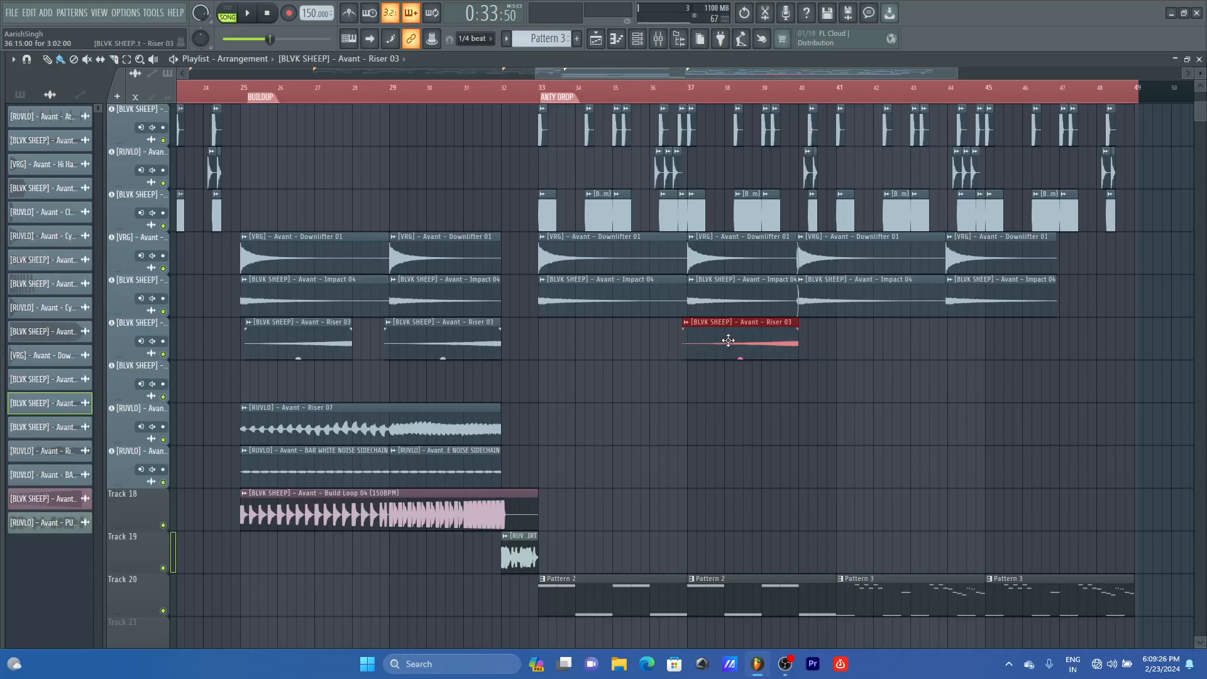
mouse_move(952, 350)
mouse_down()
mouse_move(1026, 345)
mouse_move(1016, 348)
mouse_up()
Step: Add a roll of three short Clap 05 clips at the end of bar 40 and delete the Open Hat 02 clip there
scroll(1025, 349, up, 8)
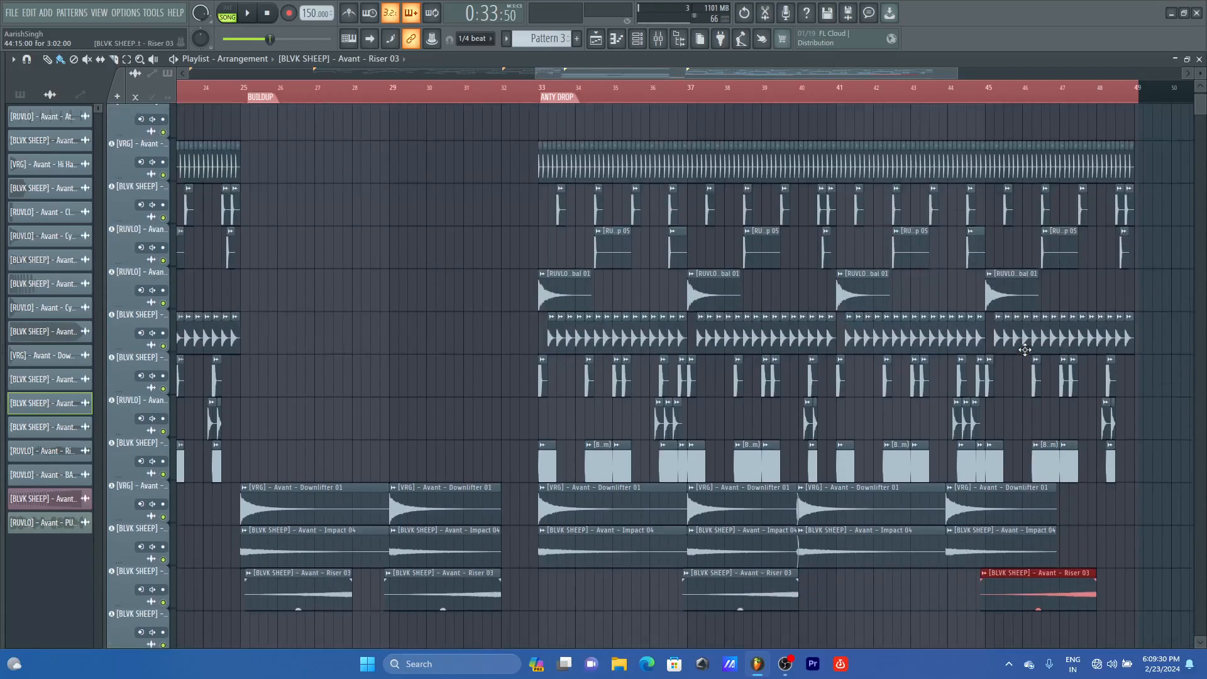
scroll(846, 100, up, 3)
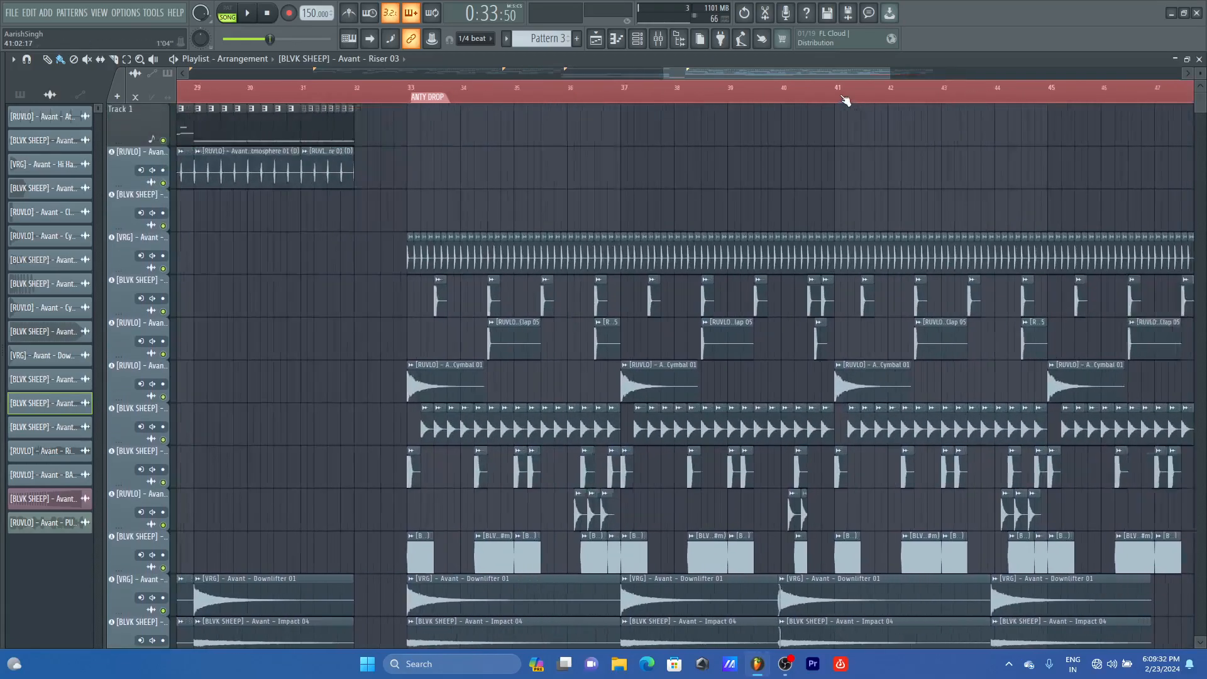
scroll(835, 94, up, 4)
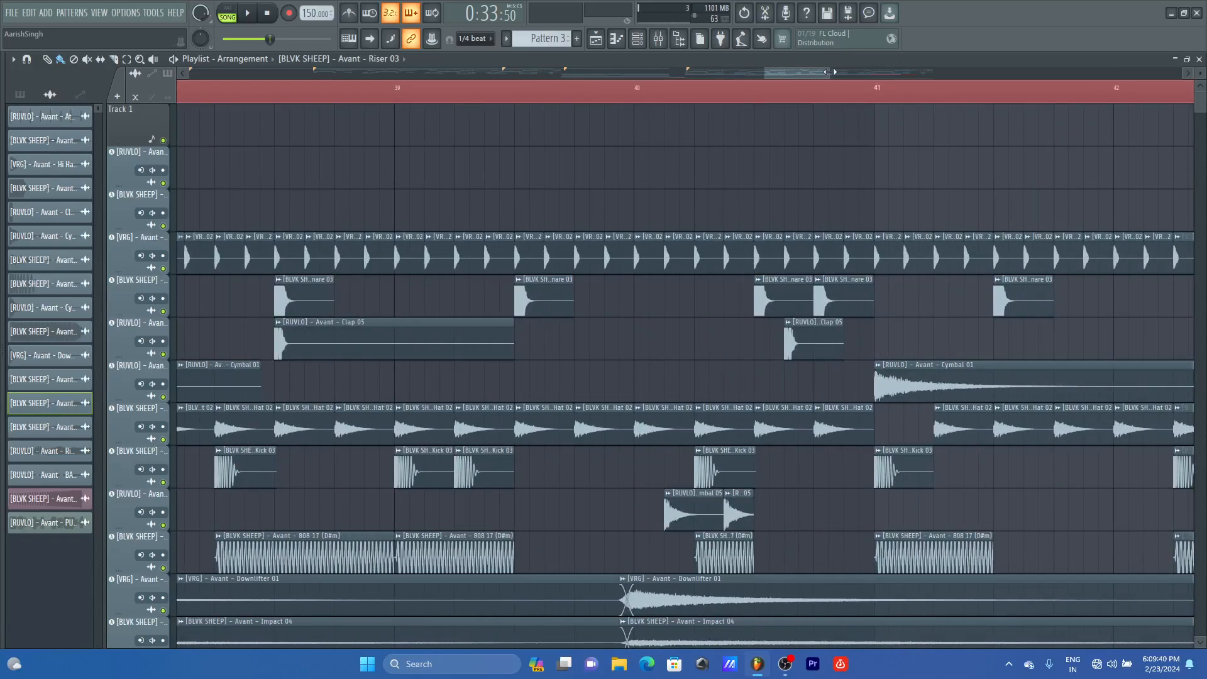
drag(830, 71, 846, 71)
scroll(560, 107, down, 2)
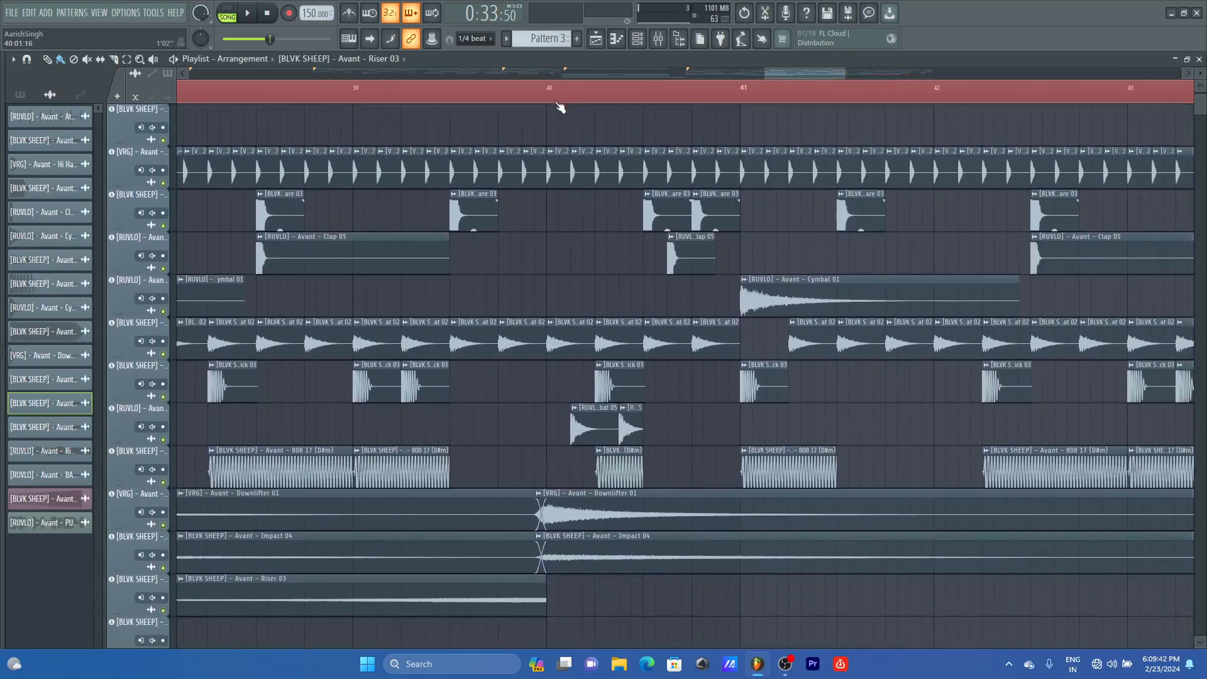
scroll(629, 202, down, 1)
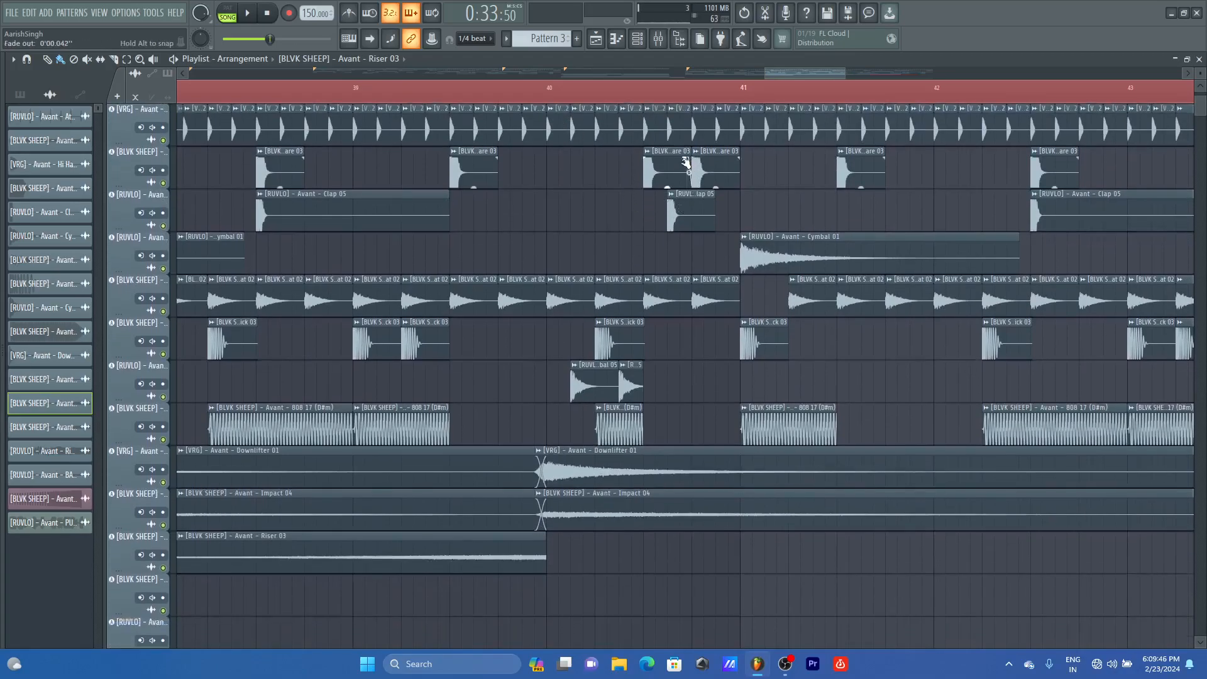
click(709, 199)
mouse_move(715, 194)
mouse_down()
mouse_move(692, 195)
mouse_move(719, 194)
mouse_up()
click(725, 213)
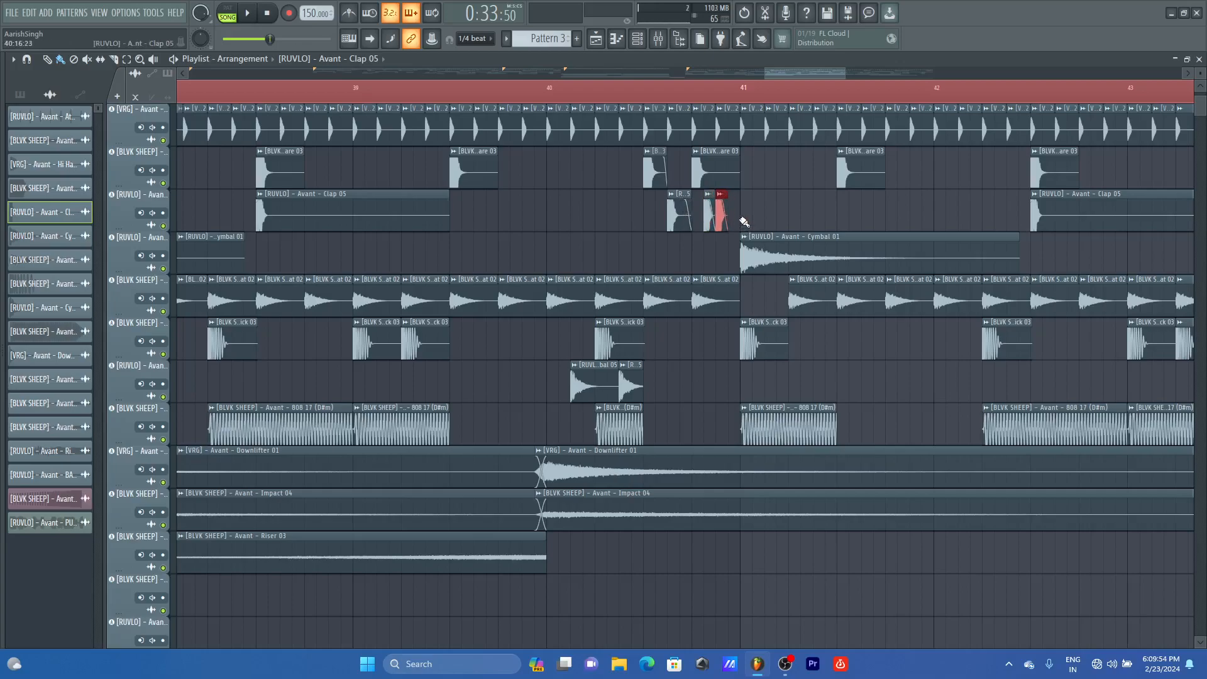
click(733, 213)
right_click(716, 299)
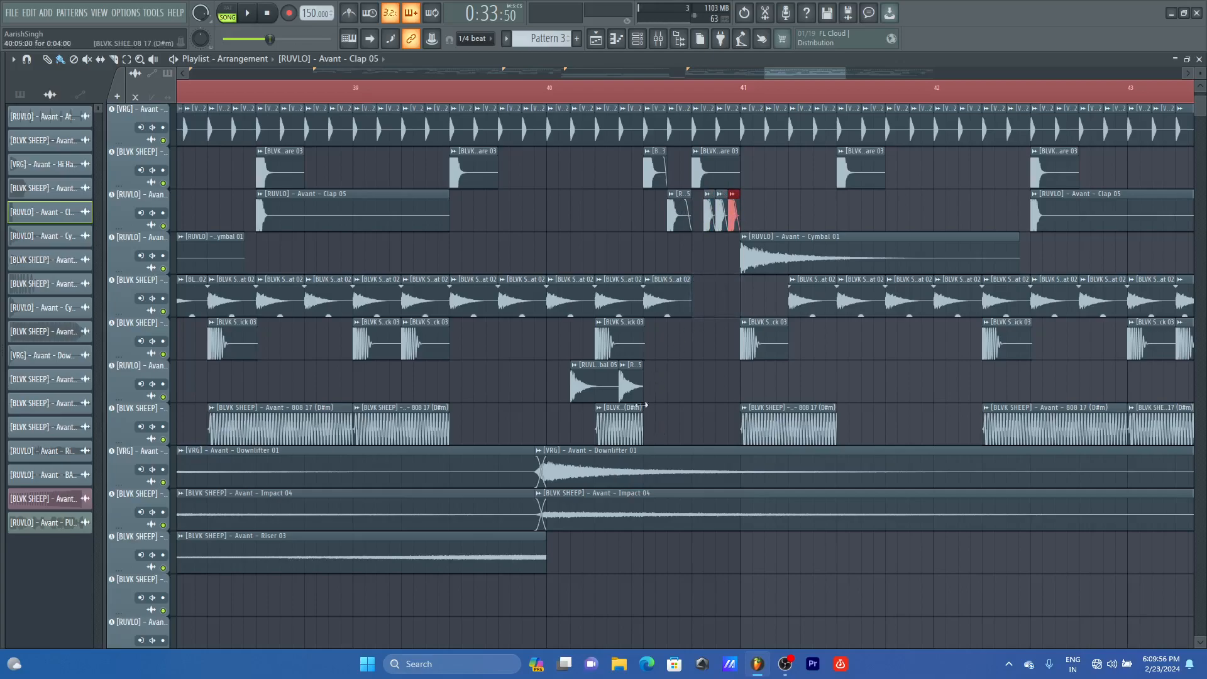
Step: Return the song position to the start and set the snap to Line
drag(764, 71, 1202, 77)
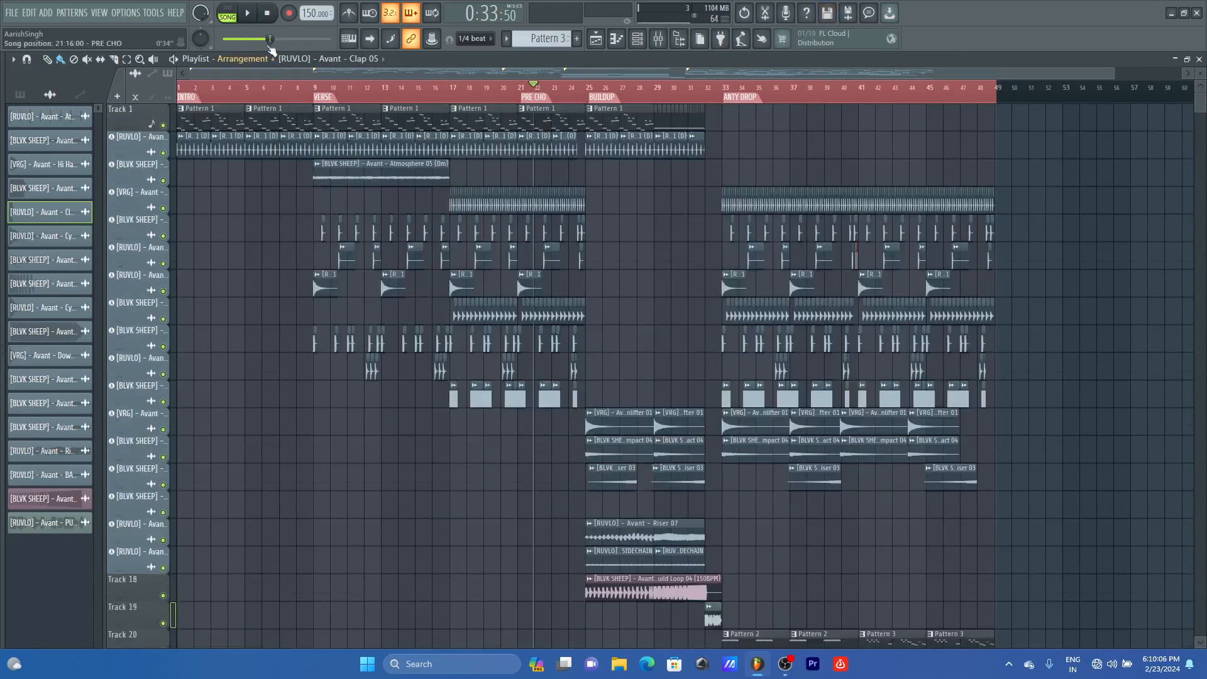
drag(270, 39, 223, 39)
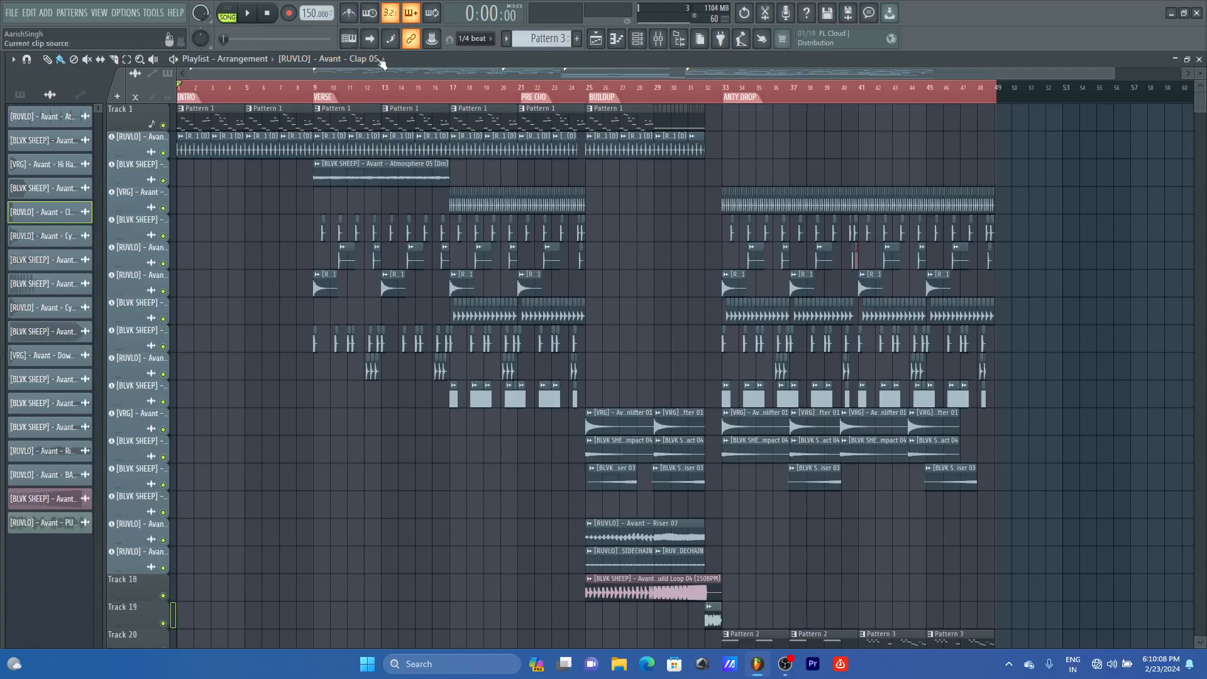
click(474, 39)
click(473, 49)
Step: Save the project as HYBRID TRAP TUTORIAL.flp and play the song from bar 1
key(ctrl+s)
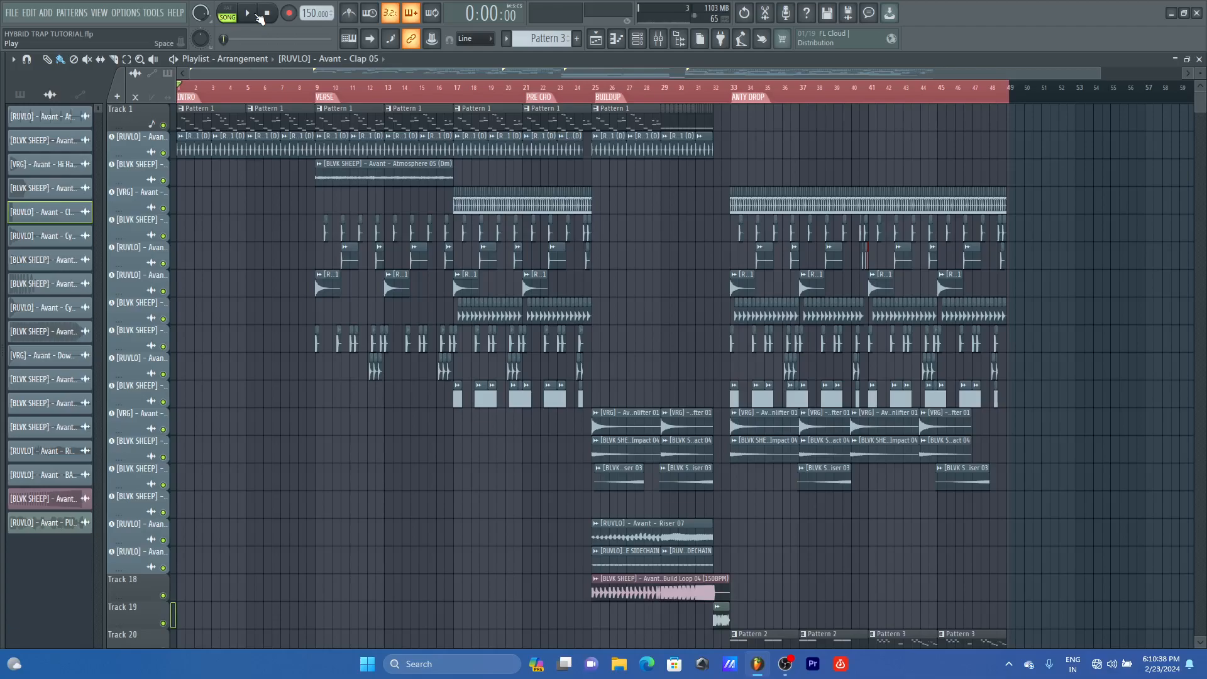
key(space)
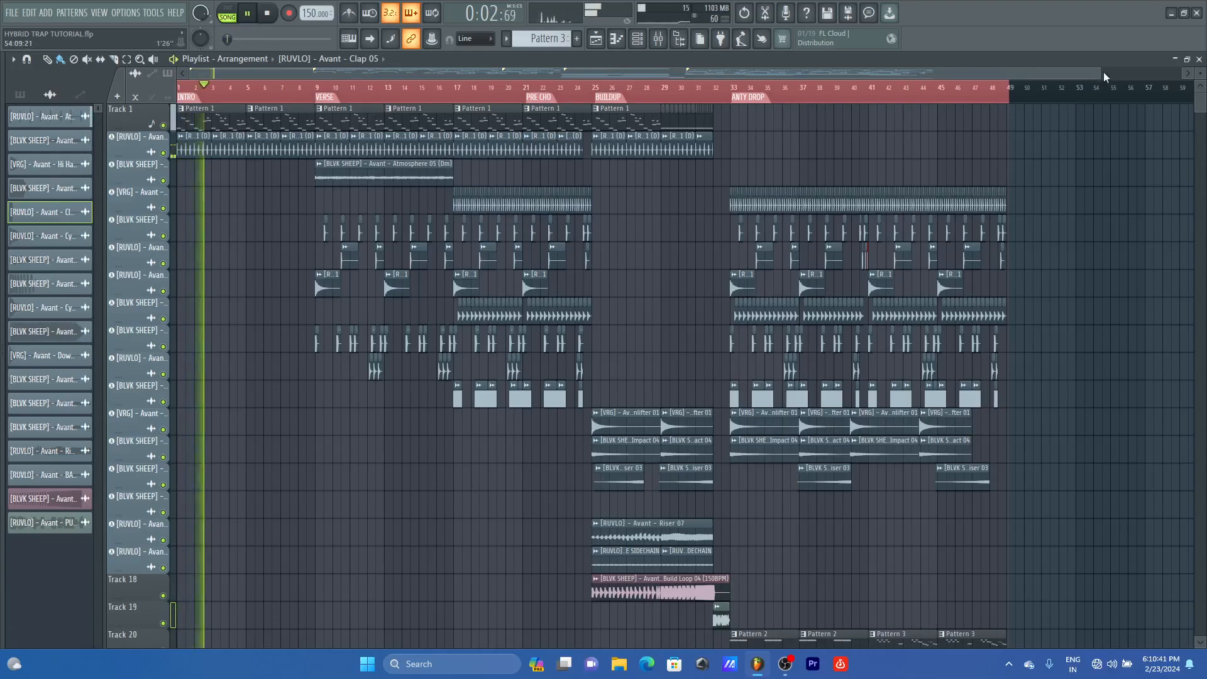
drag(1100, 73, 1167, 74)
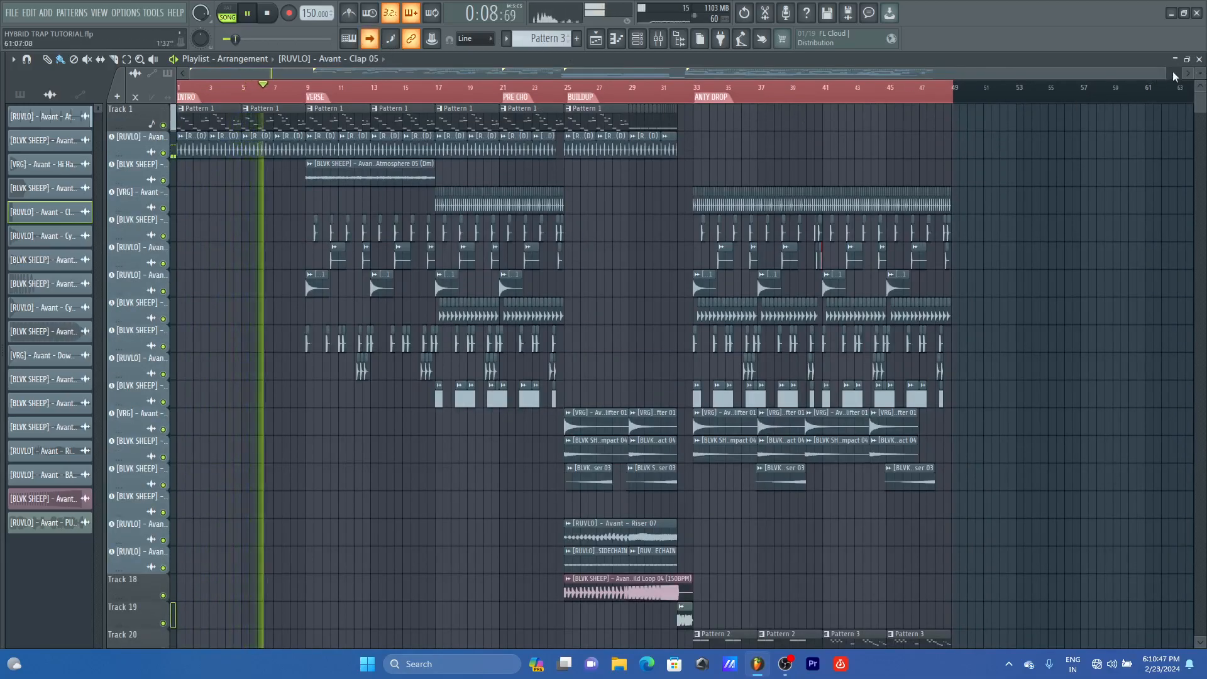
scroll(1200, 73, up, 2)
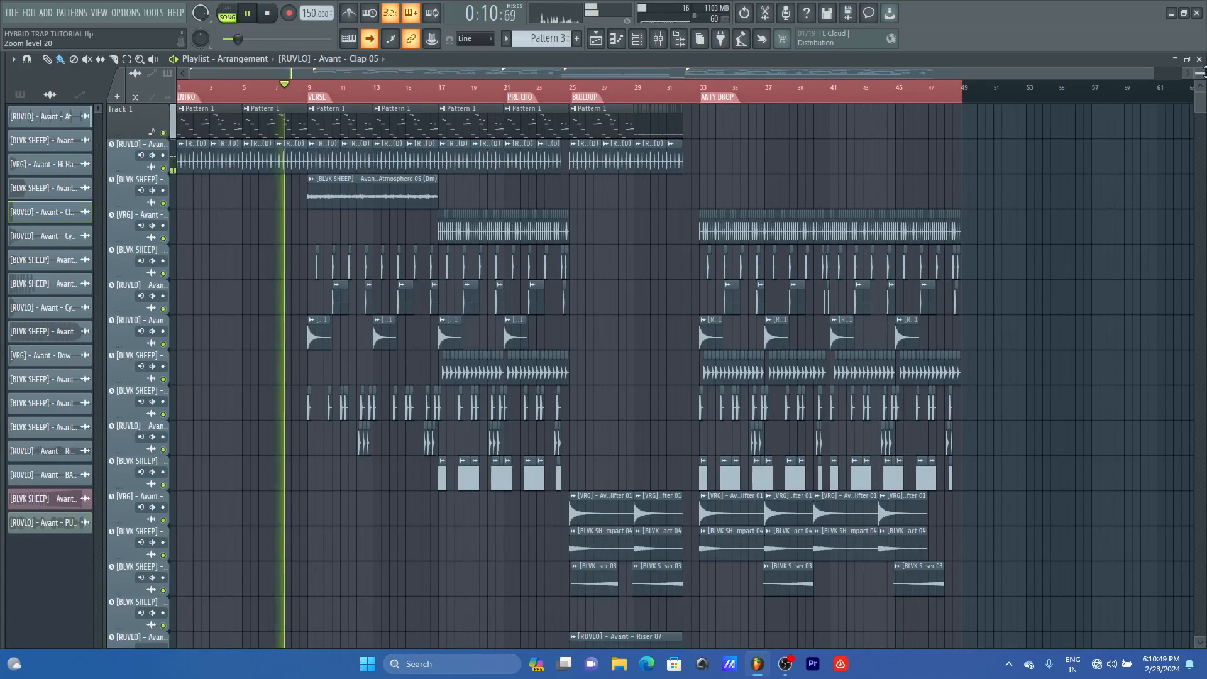
Step: Add a Riser 03 clip before the VERSE marker and trim its end to bar 9
scroll(480, 493, down, 2)
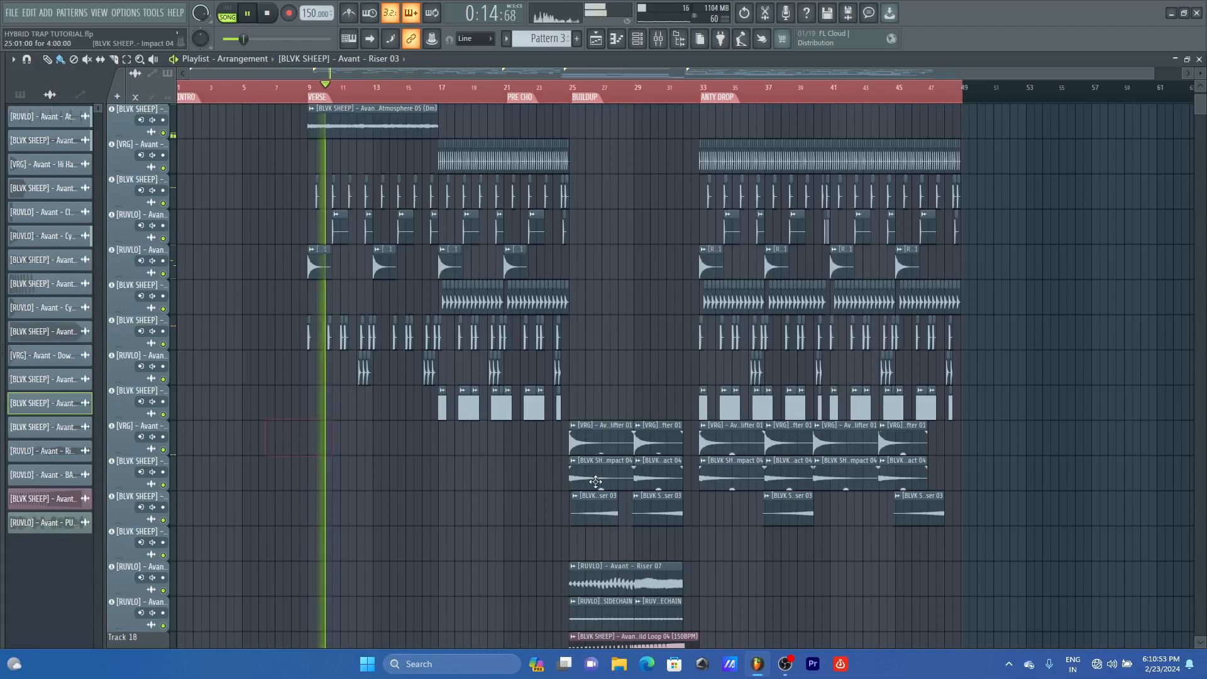
click(262, 438)
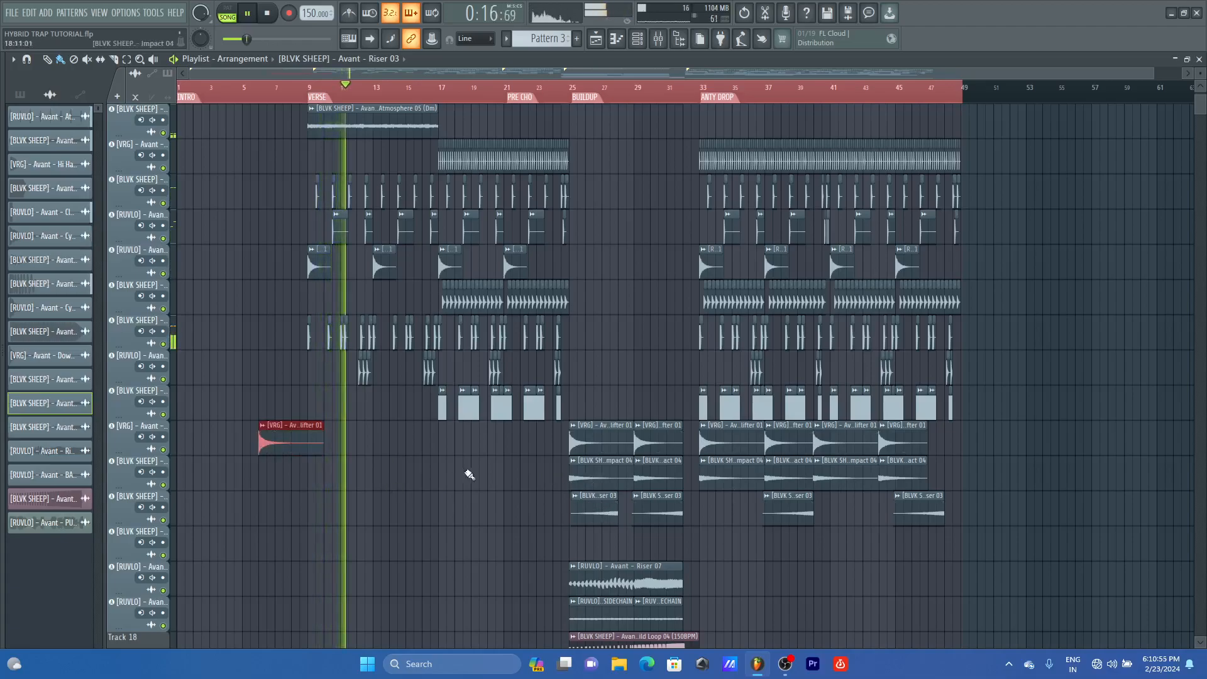
right_click(319, 444)
click(271, 507)
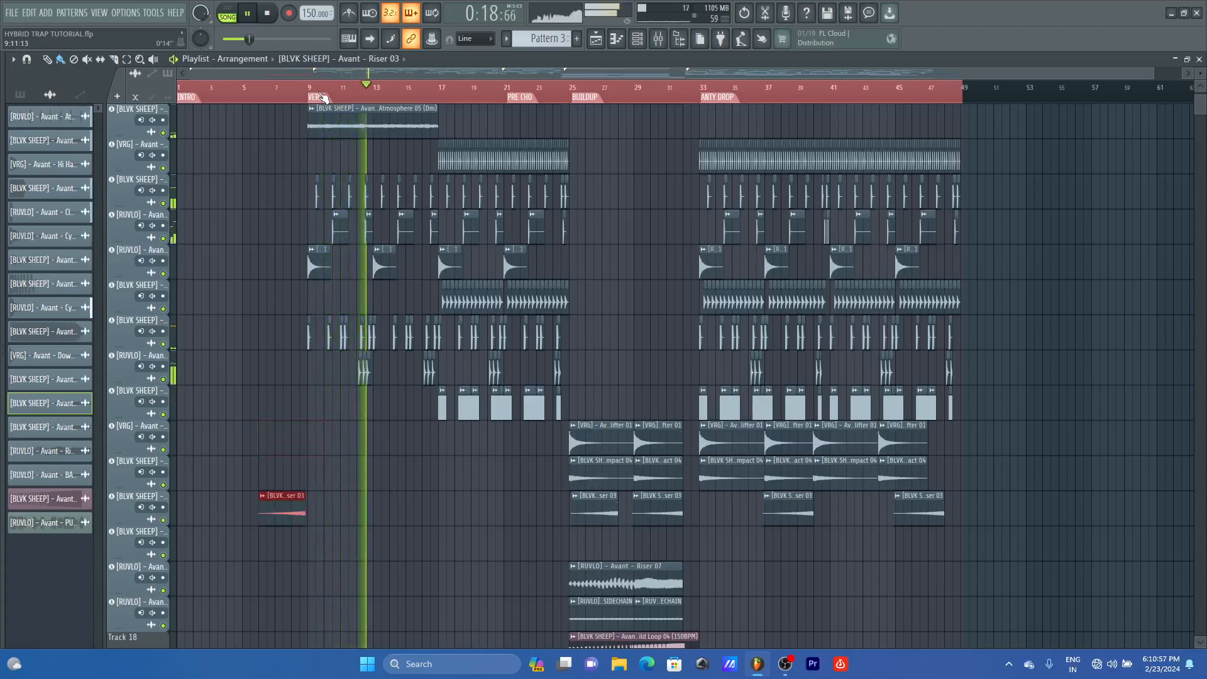
scroll(322, 97, up, 3)
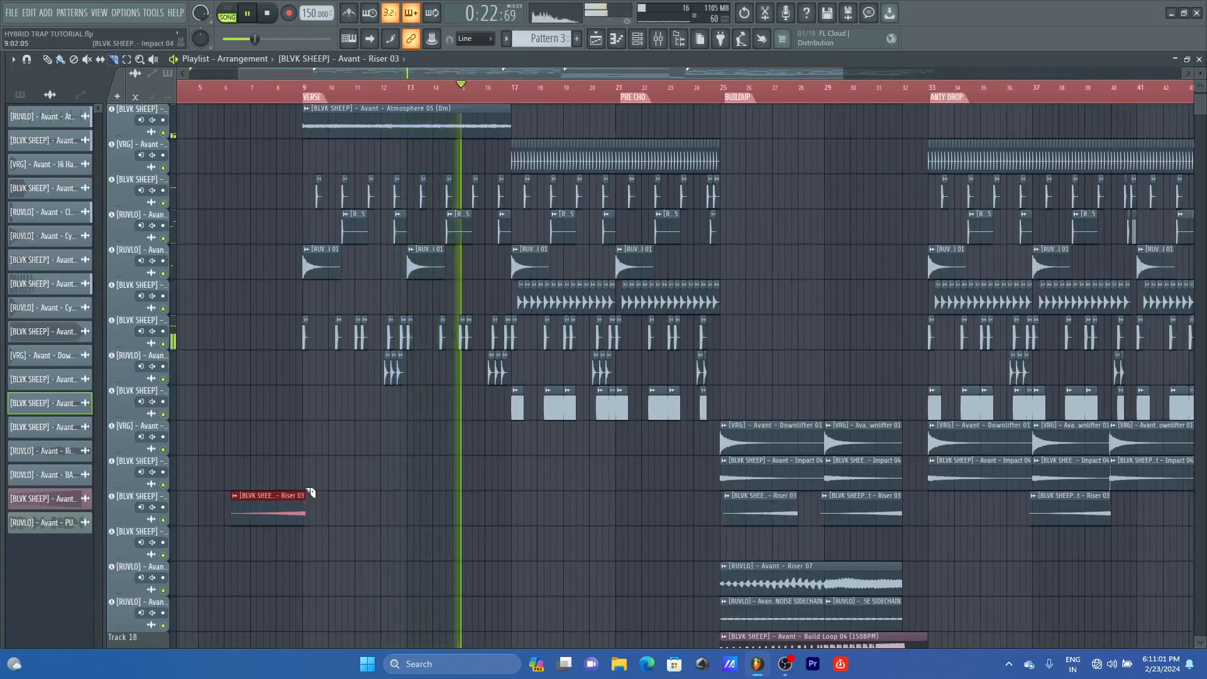
drag(307, 488, 305, 524)
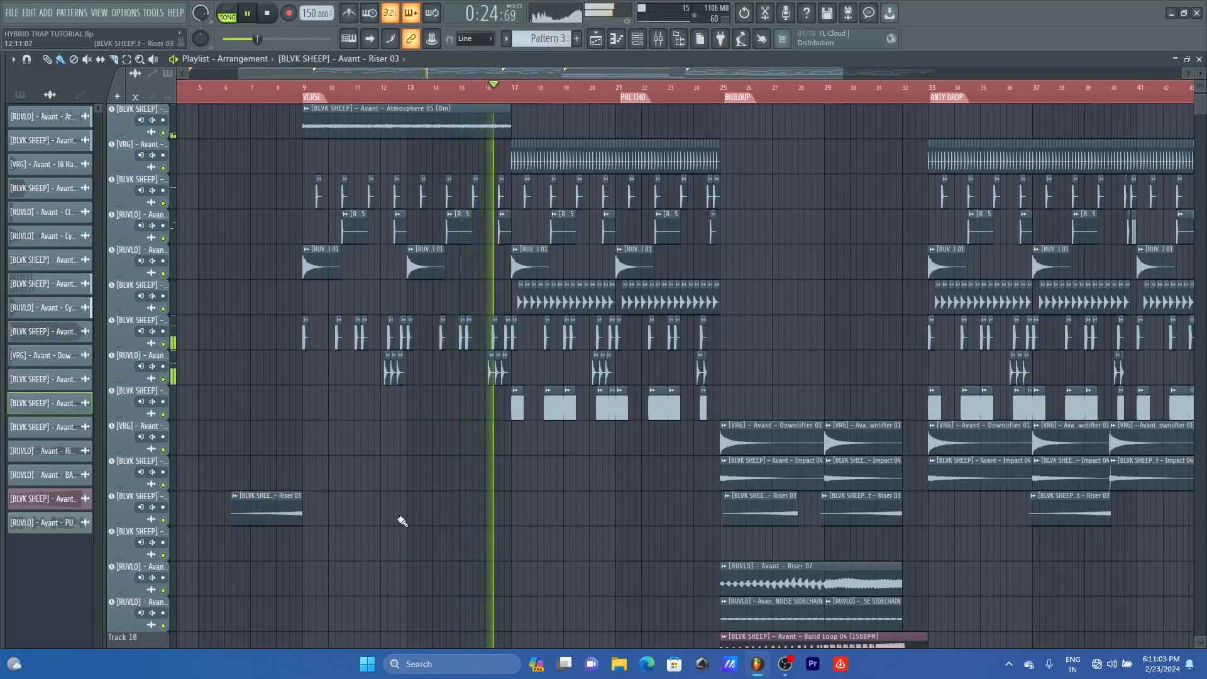
Step: Copy the intro's Riser 03 clip so that it ends at bar 17
drag(221, 504, 276, 517)
drag(270, 513, 479, 513)
scroll(755, 95, down, 1)
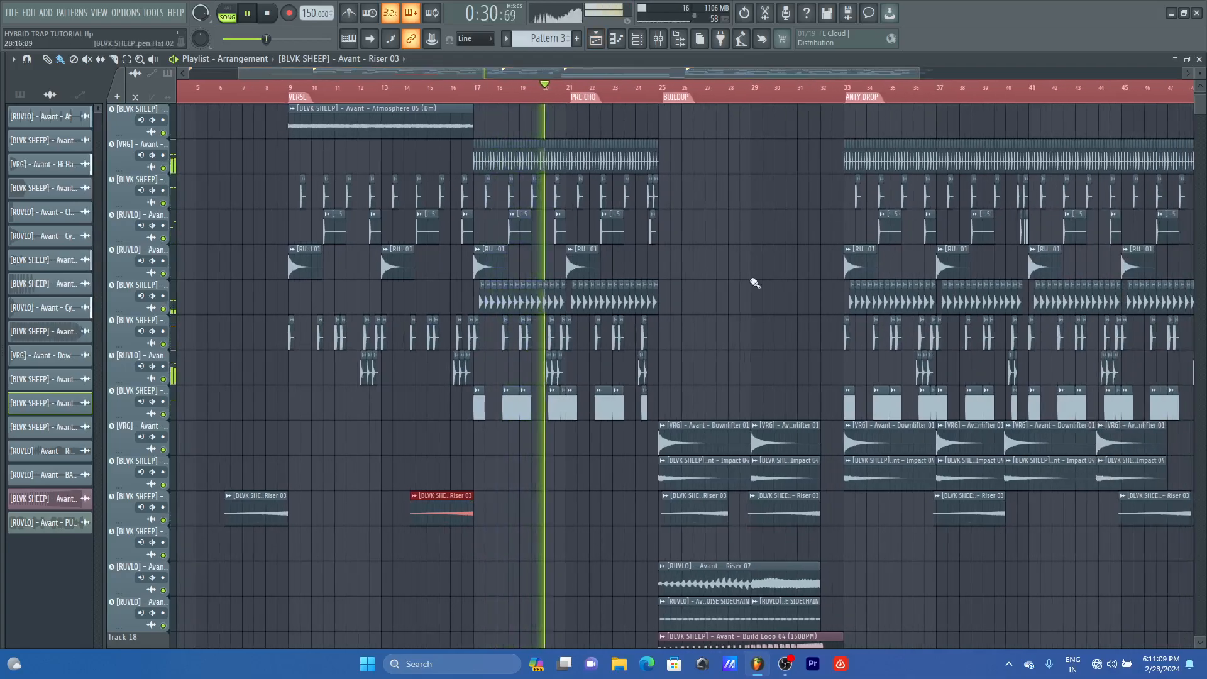
scroll(732, 302, down, 2)
scroll(733, 302, up, 4)
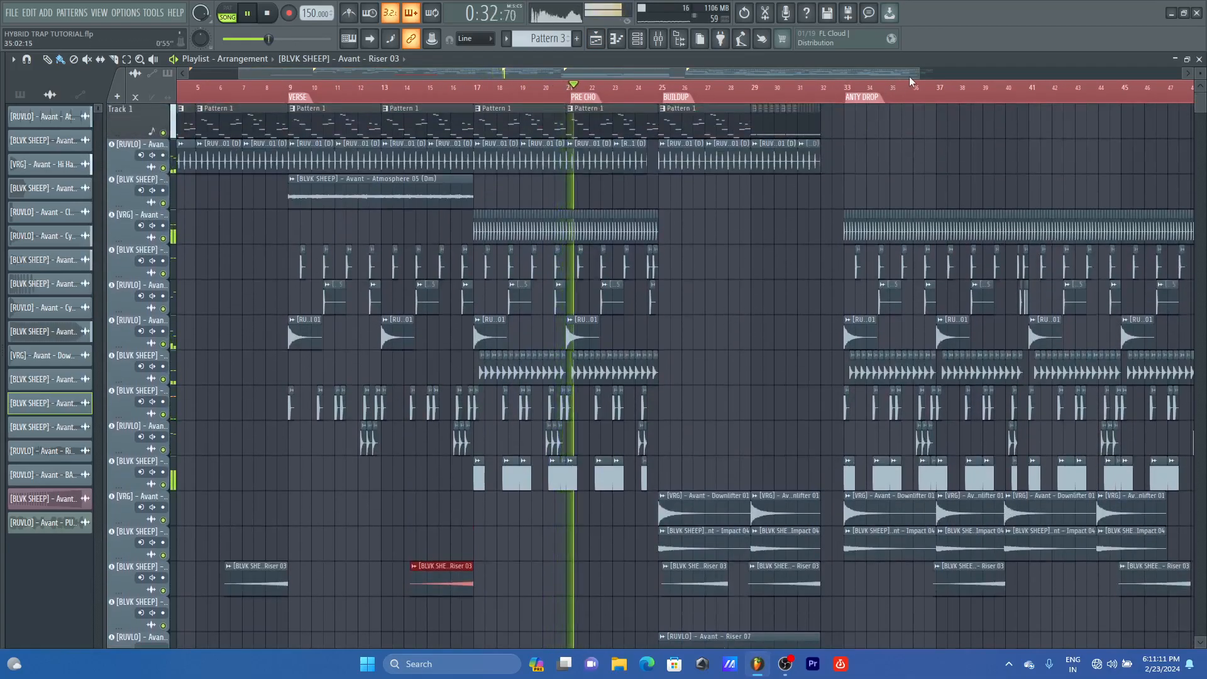
drag(913, 75, 1102, 76)
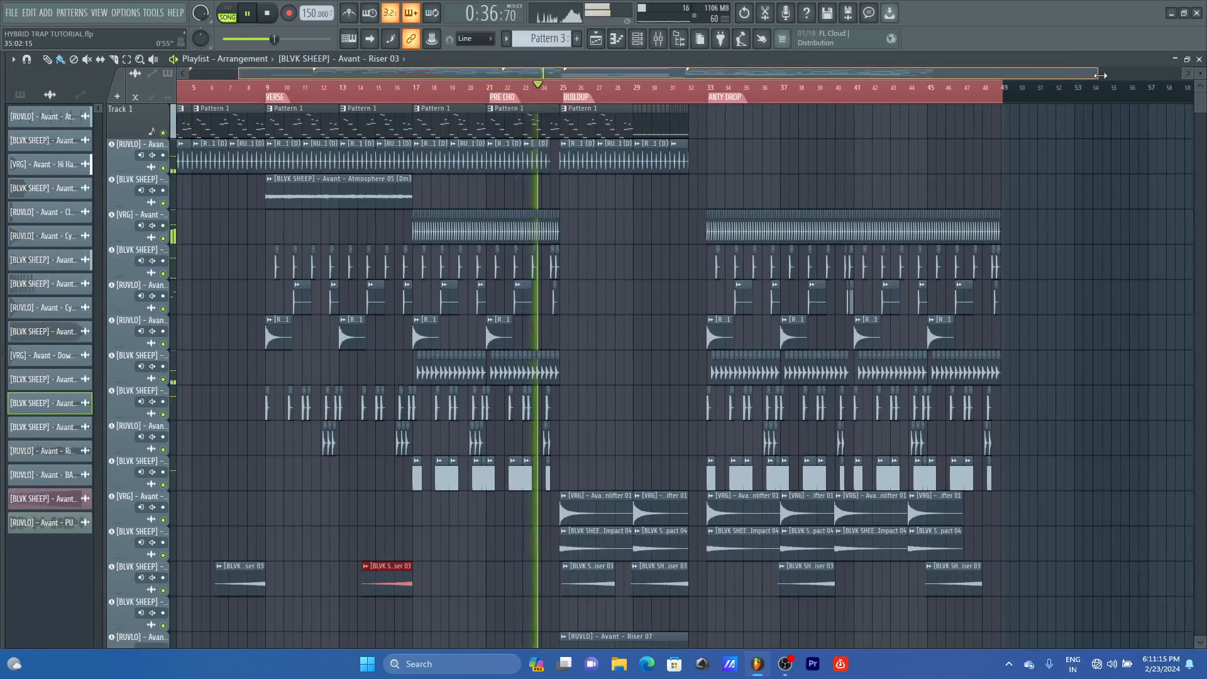
Step: Play the arrangement from the pre-chorus through the drop to its end and stop playback
drag(1202, 78, 1204, 78)
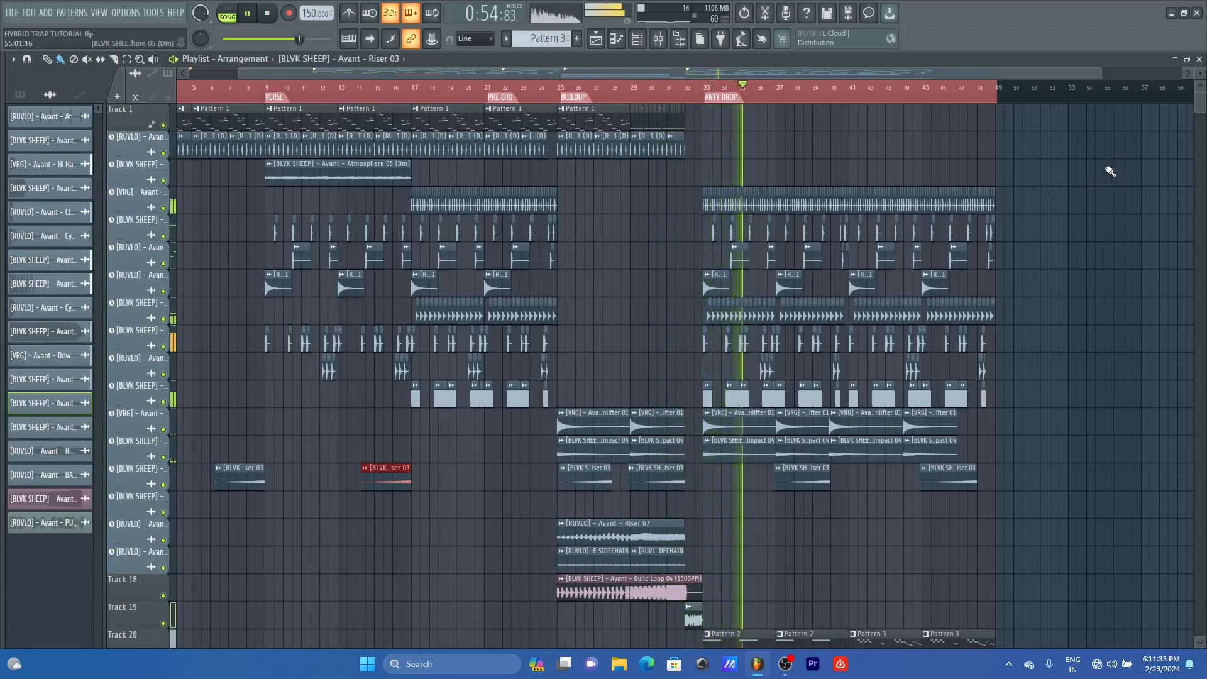
scroll(1105, 164, down, 1)
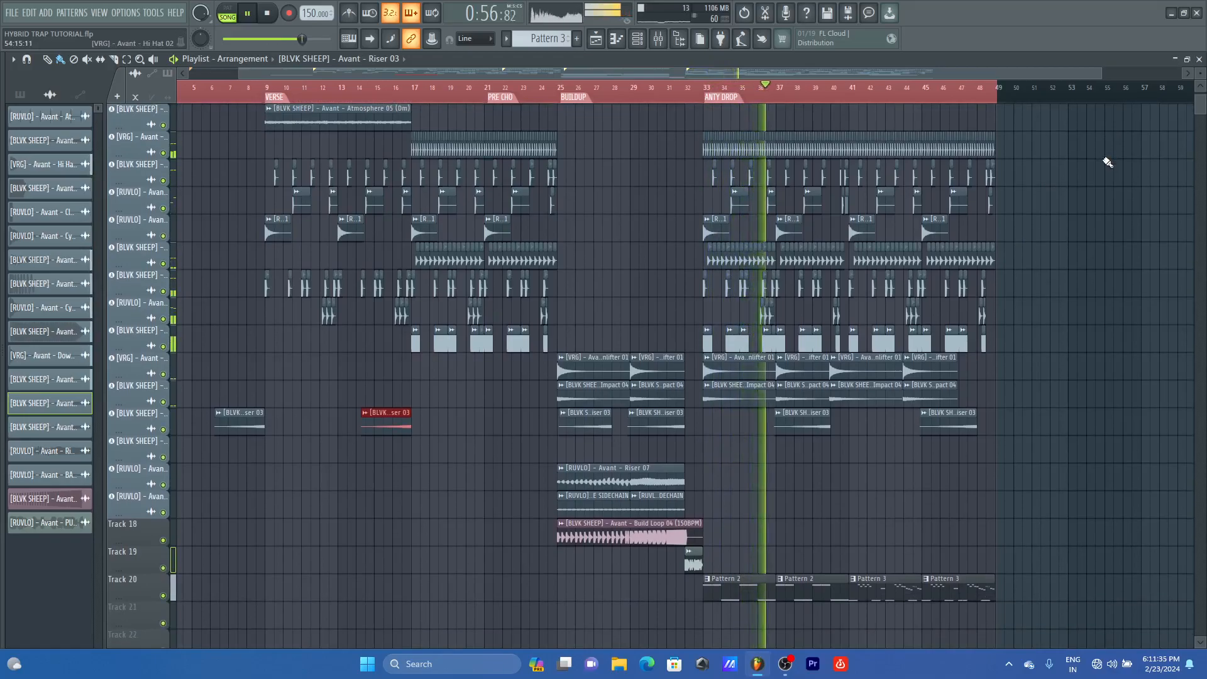
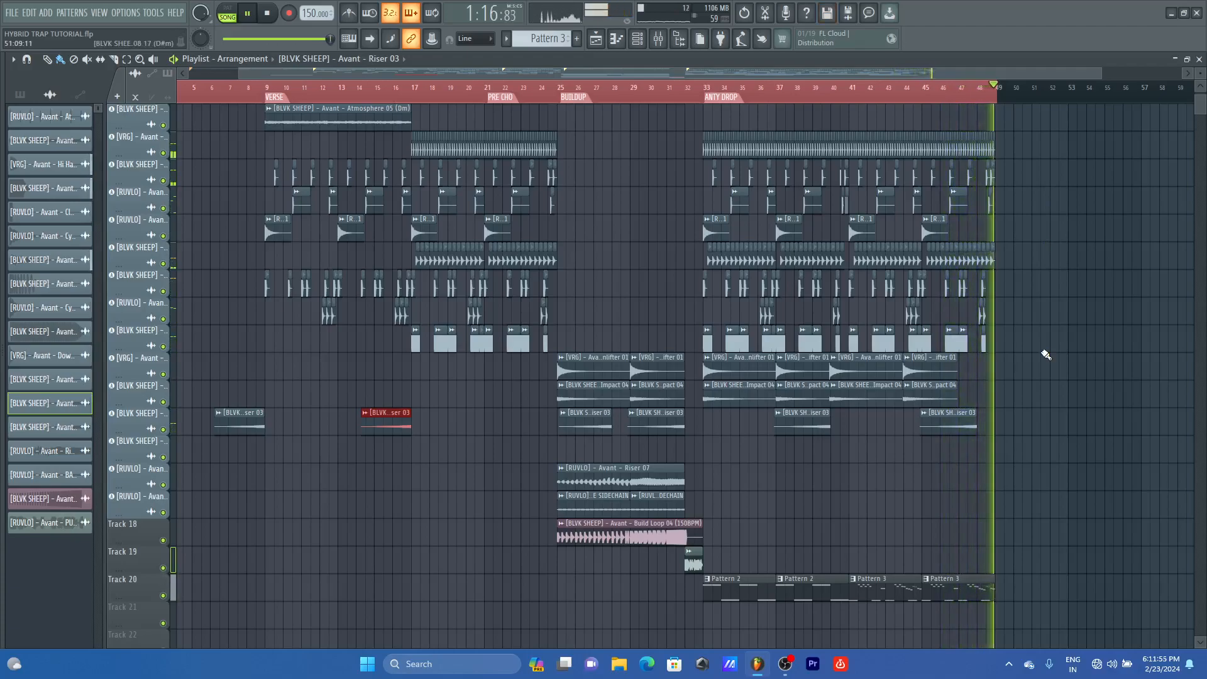
key(space)
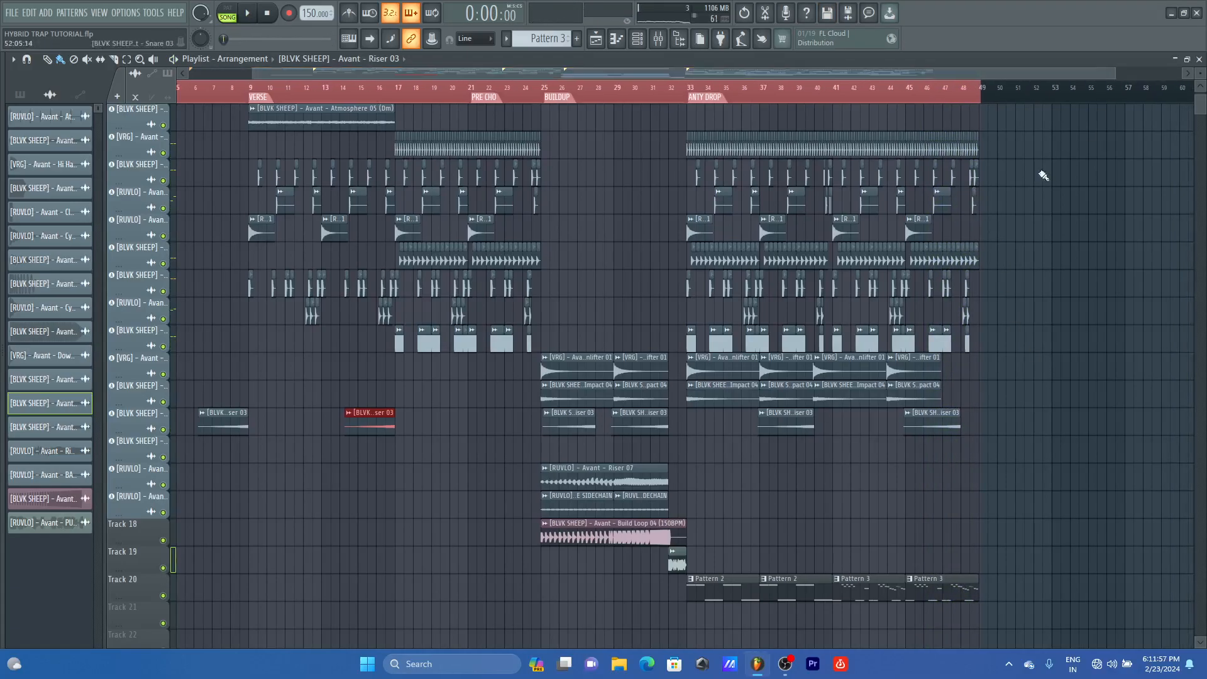
Step: Duplicate all the ANTY DROP clips from bars 33 to 48 so the copy starts at bar 49
drag(1022, 106, 704, 624)
key(ctrl+b)
Step: Make the Track 20 Pattern 2 clip at bar 49 unique and replace the Pattern 2 clip at bar 53 with a copy of it
drag(796, 73, 952, 73)
scroll(953, 92, up, 5)
drag(758, 72, 732, 73)
scroll(711, 573, down, 2)
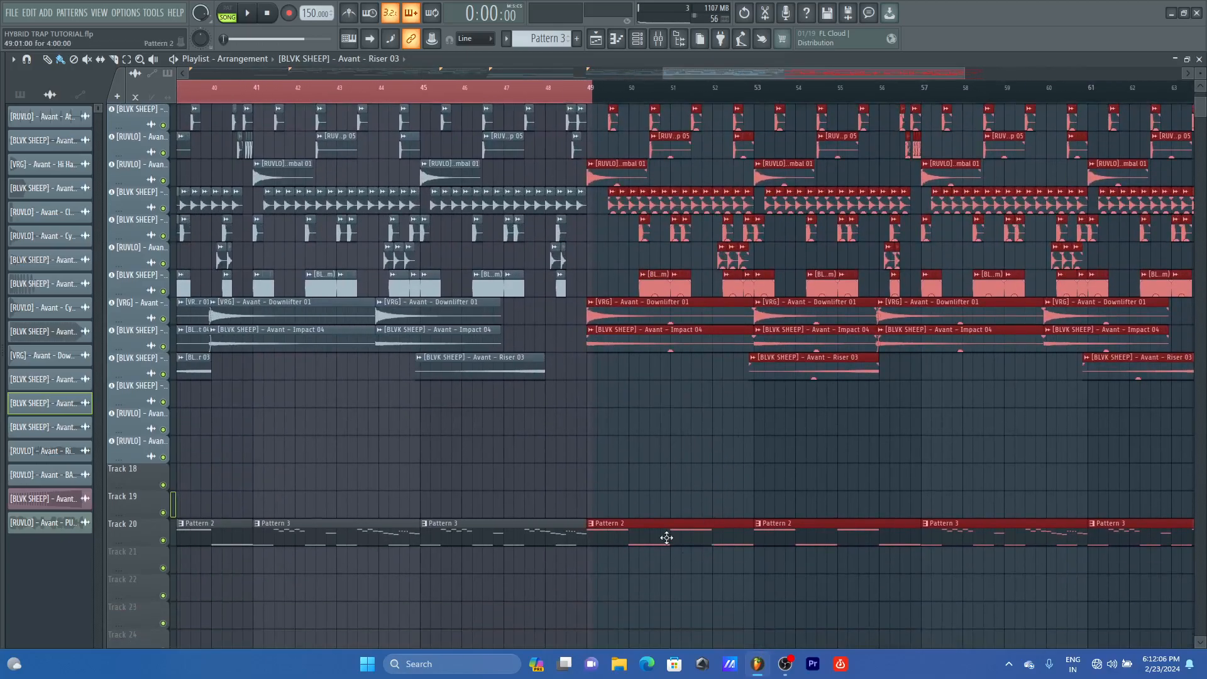
right_click(600, 527)
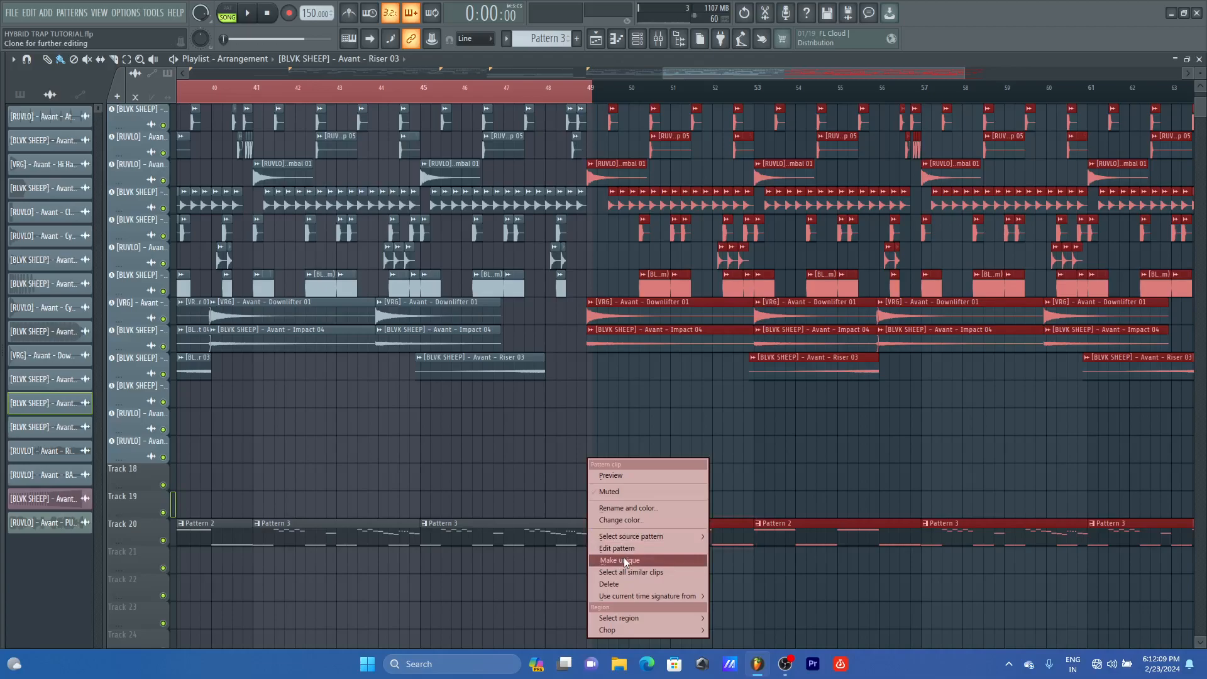
click(624, 559)
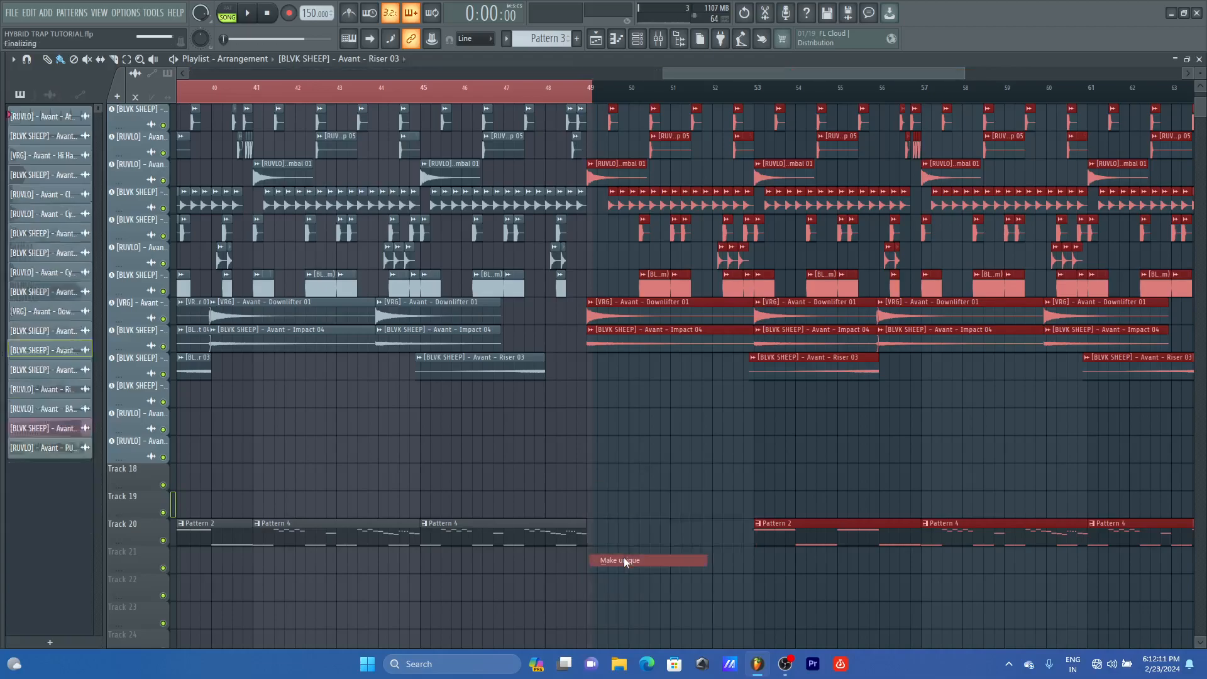
right_click(846, 528)
click(720, 529)
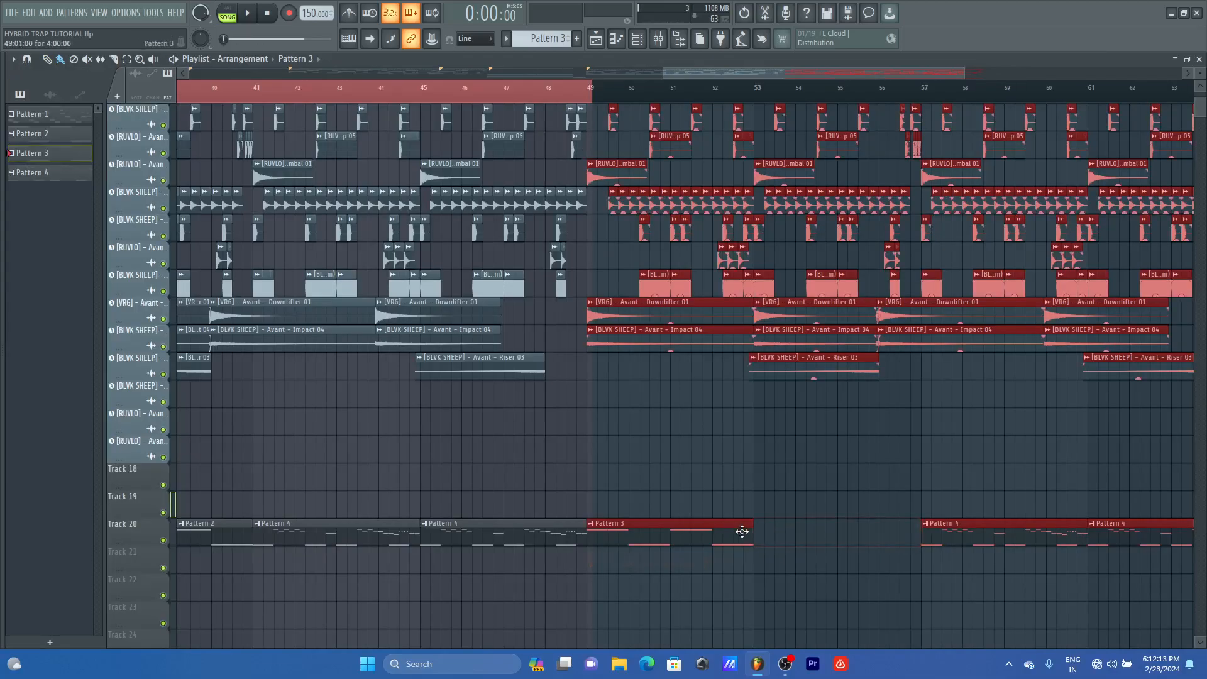
click(771, 539)
Step: Open Pattern 3's BS_Anger notes in the piano roll and play the pattern in pattern mode
double_click(674, 536)
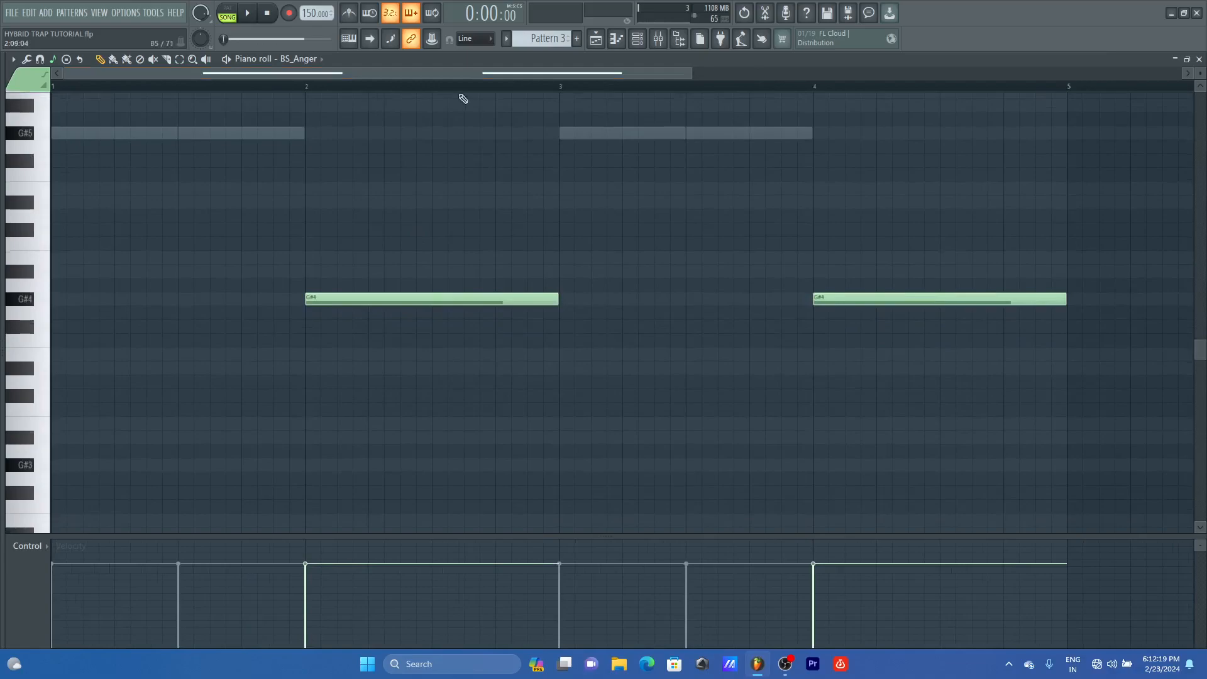
click(232, 13)
key(space)
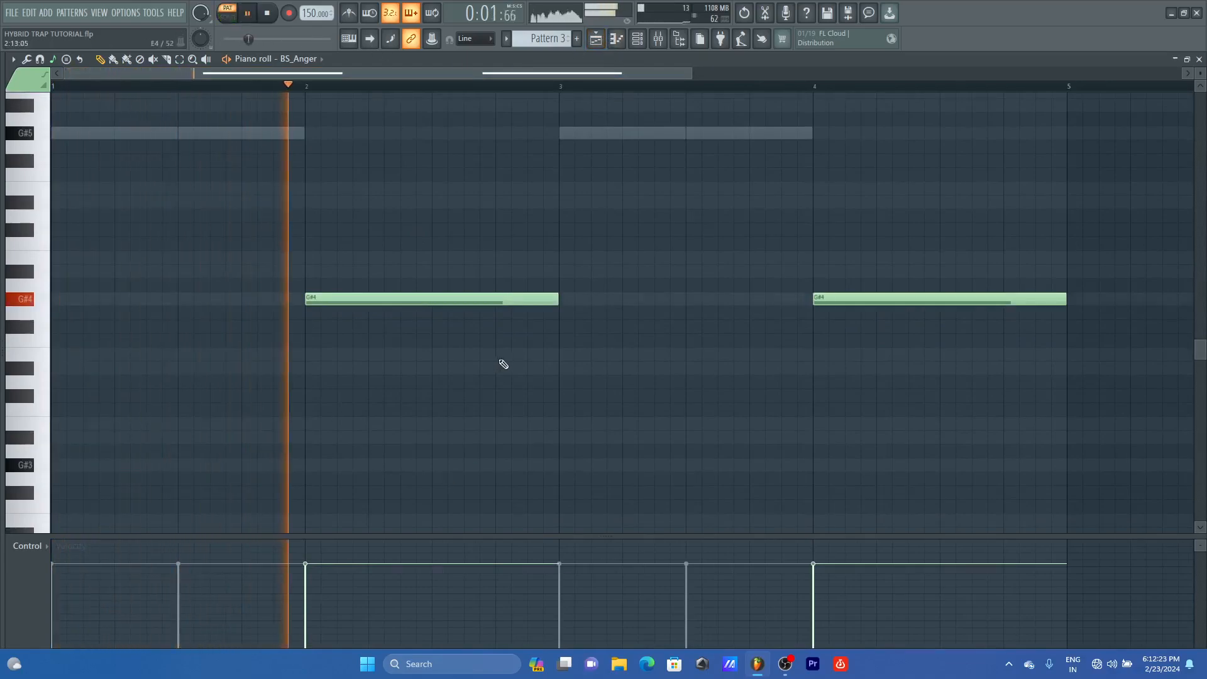
key(space)
Step: Shorten the G#4 note at bar 2 to one step and repeat it up to the bar's 13th step
drag(557, 294, 423, 312)
drag(555, 299, 277, 296)
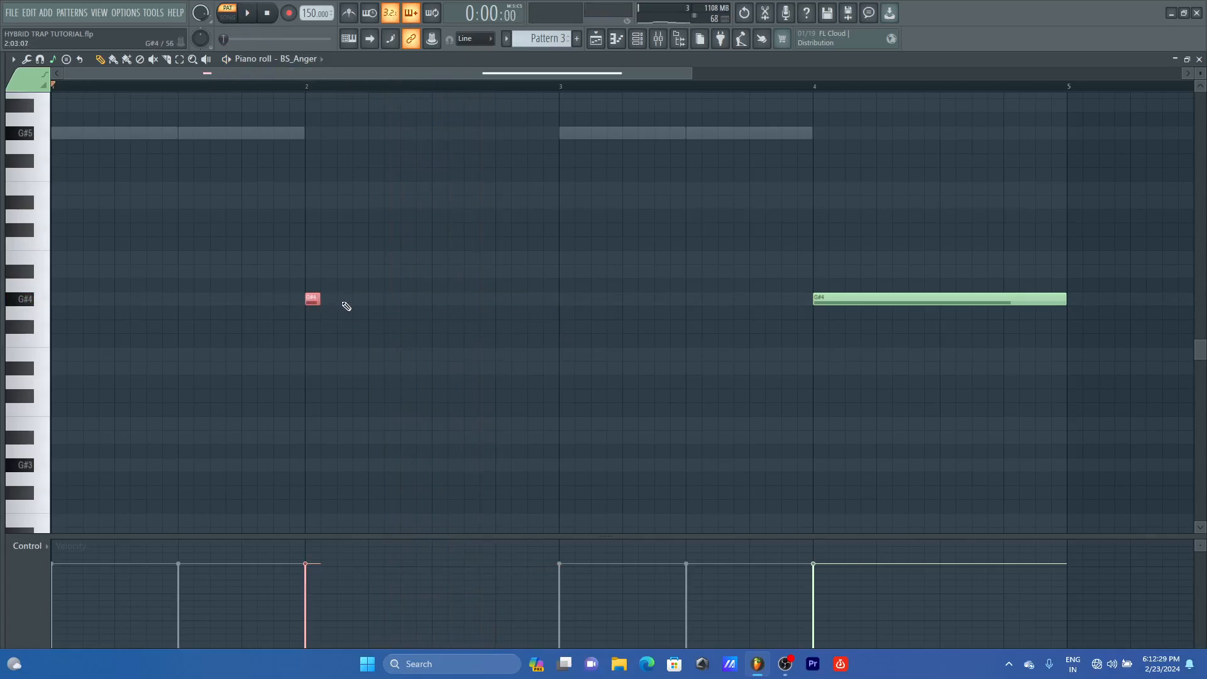
drag(327, 300, 434, 303)
key(space)
click(442, 299)
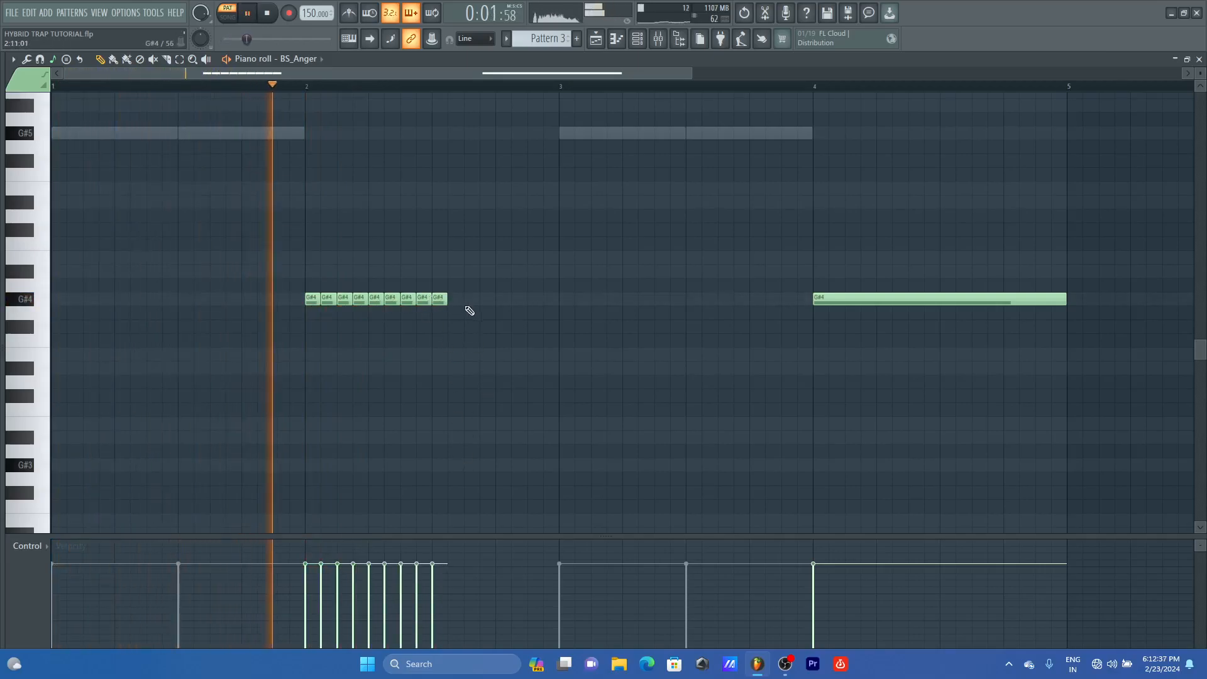
click(467, 299)
click(455, 300)
click(487, 300)
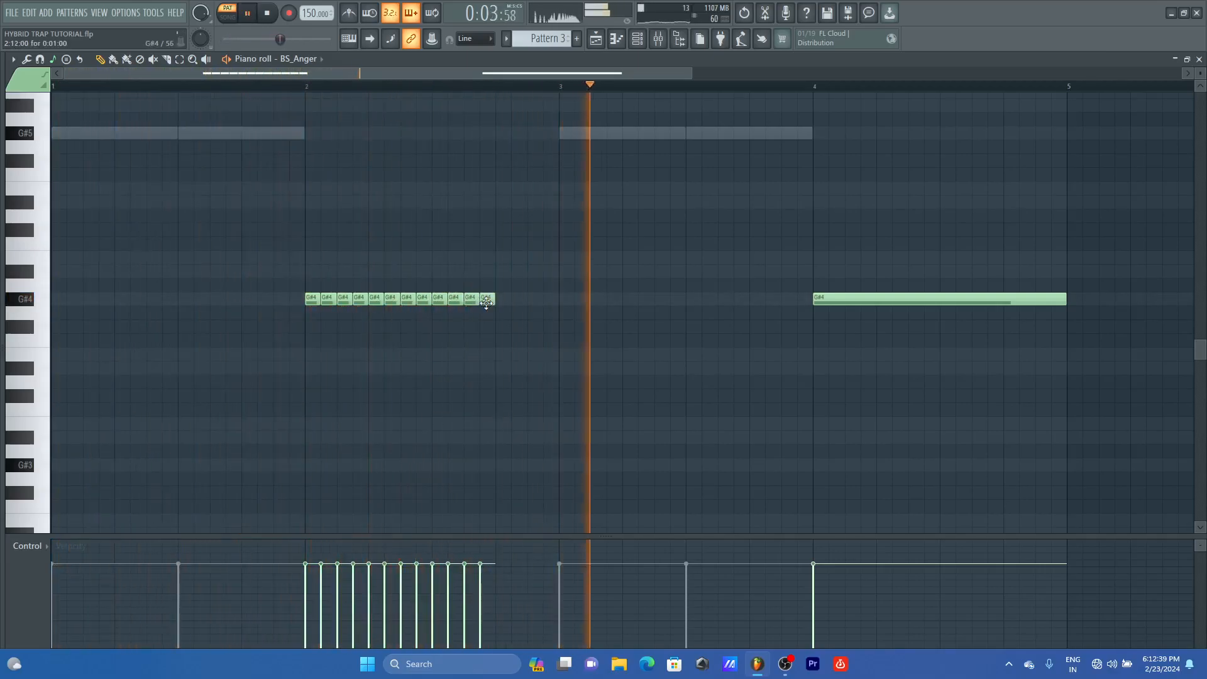
click(503, 300)
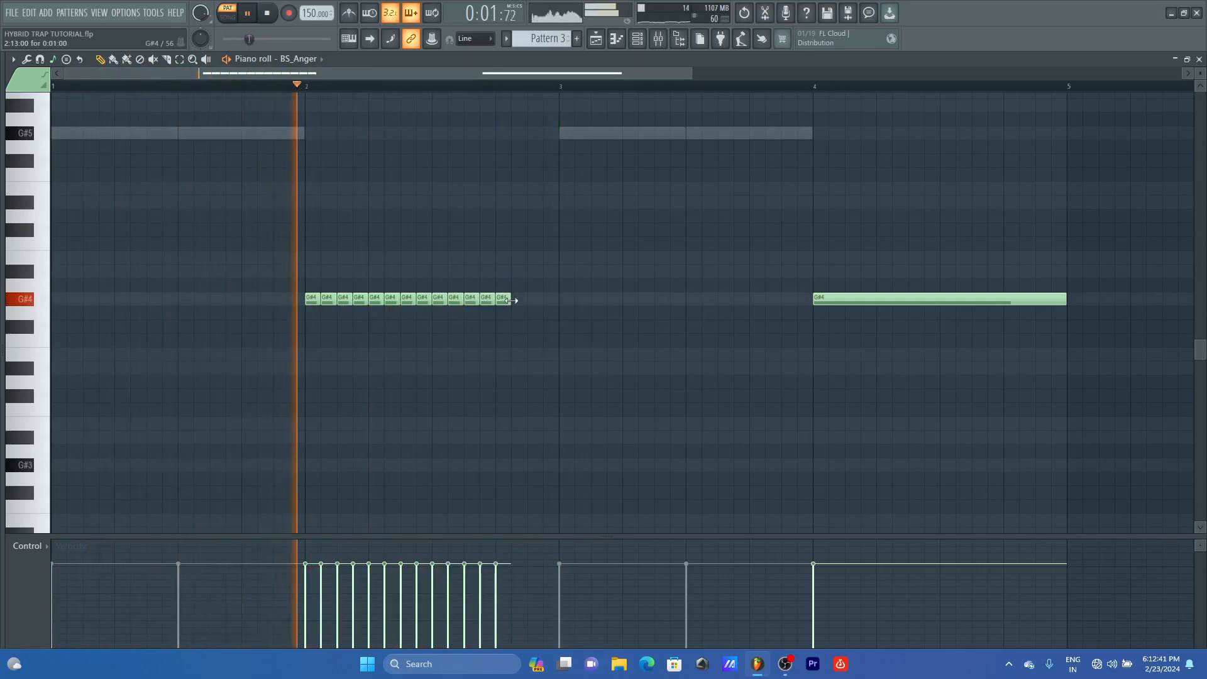
Step: Replace the G#4 repeat on bar 2's 13th step with a B4 note extending to bar 3
right_click(504, 299)
key(space)
click(505, 259)
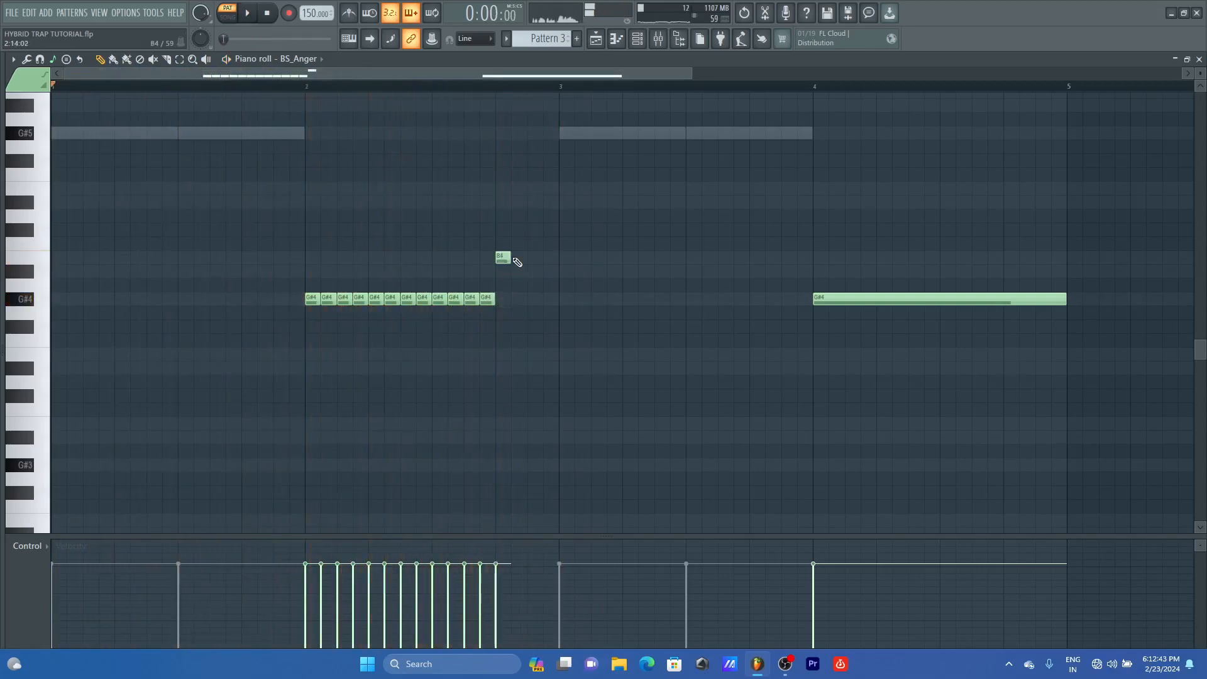
drag(510, 259, 561, 259)
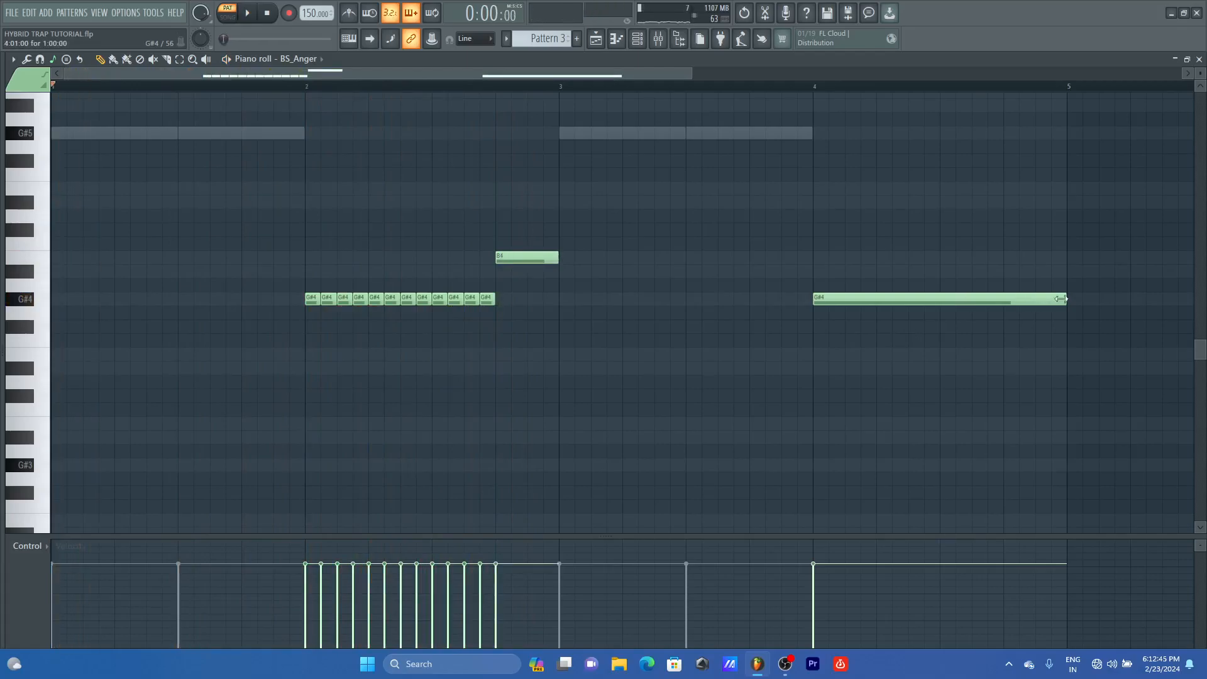
Step: Shorten bar 4's G#4 note to one step, repeat it across the bar, and trim all the G#4 repeats to about half a step
drag(1065, 299, 828, 299)
click(837, 299)
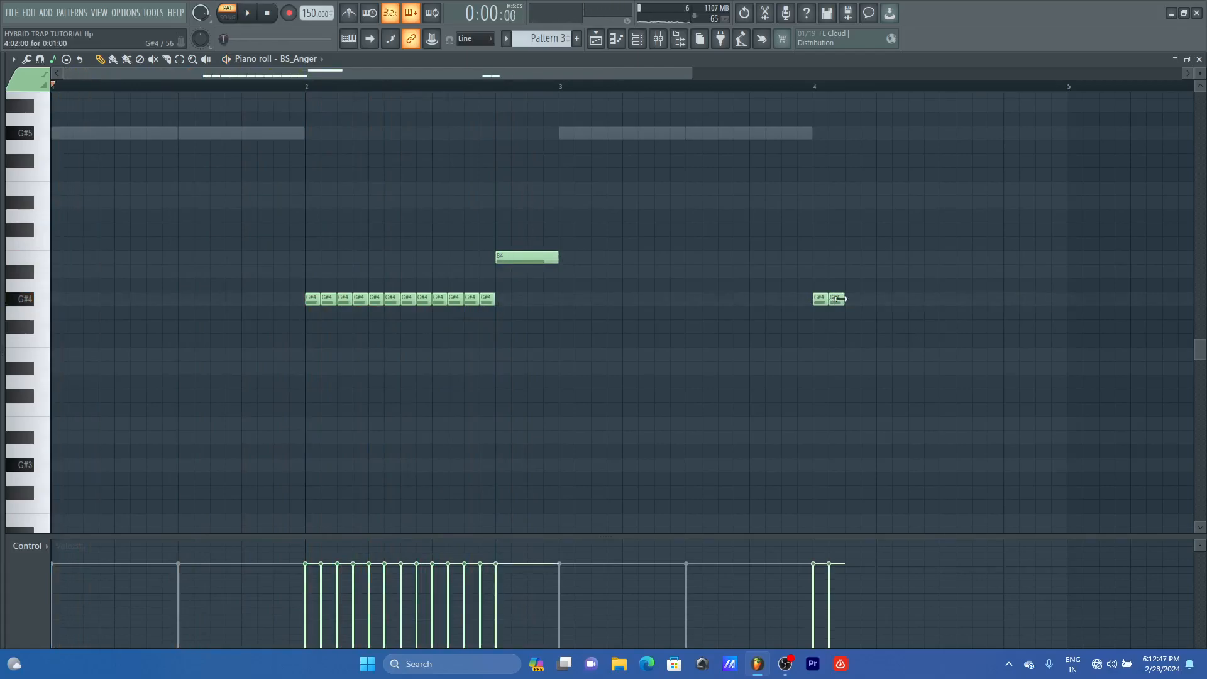
mouse_move(844, 299)
mouse_down()
mouse_move(1083, 299)
mouse_move(289, 333)
mouse_up()
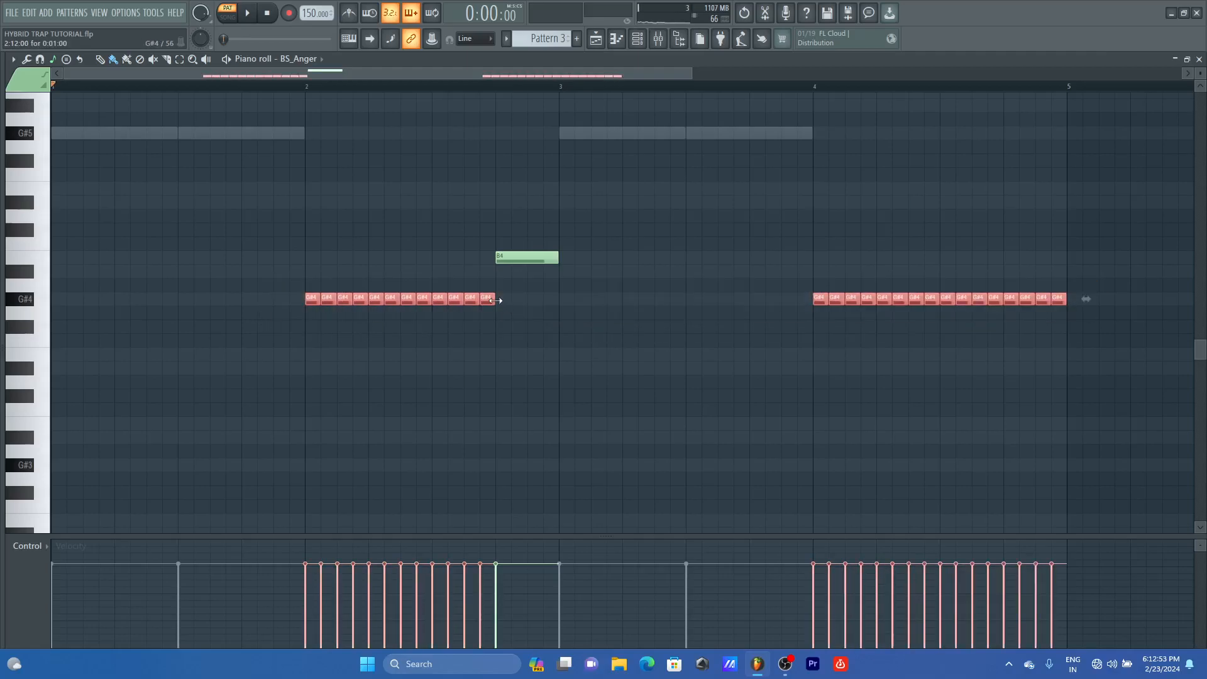
drag(495, 300, 486, 301)
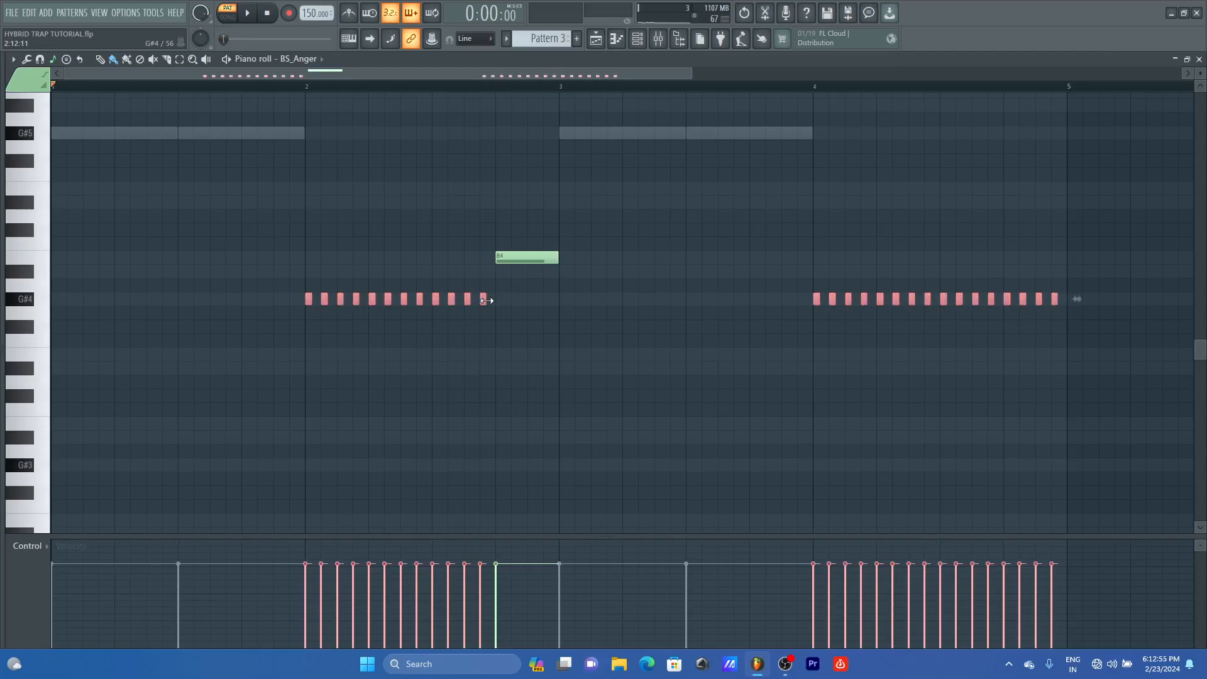
Step: Place a matching B4 note over bar 4's last four steps and delete the four G#4 repeats beneath it
click(516, 258)
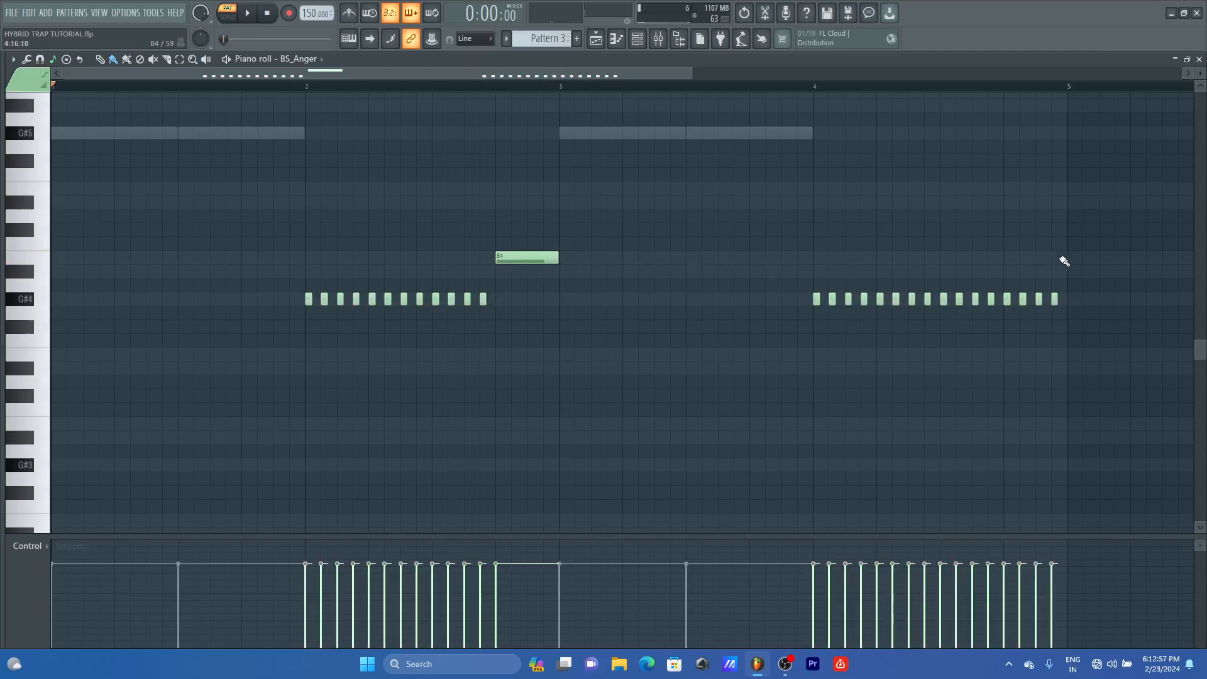
click(1017, 258)
right_click(1055, 300)
right_click(1039, 299)
right_click(1023, 299)
right_click(1007, 300)
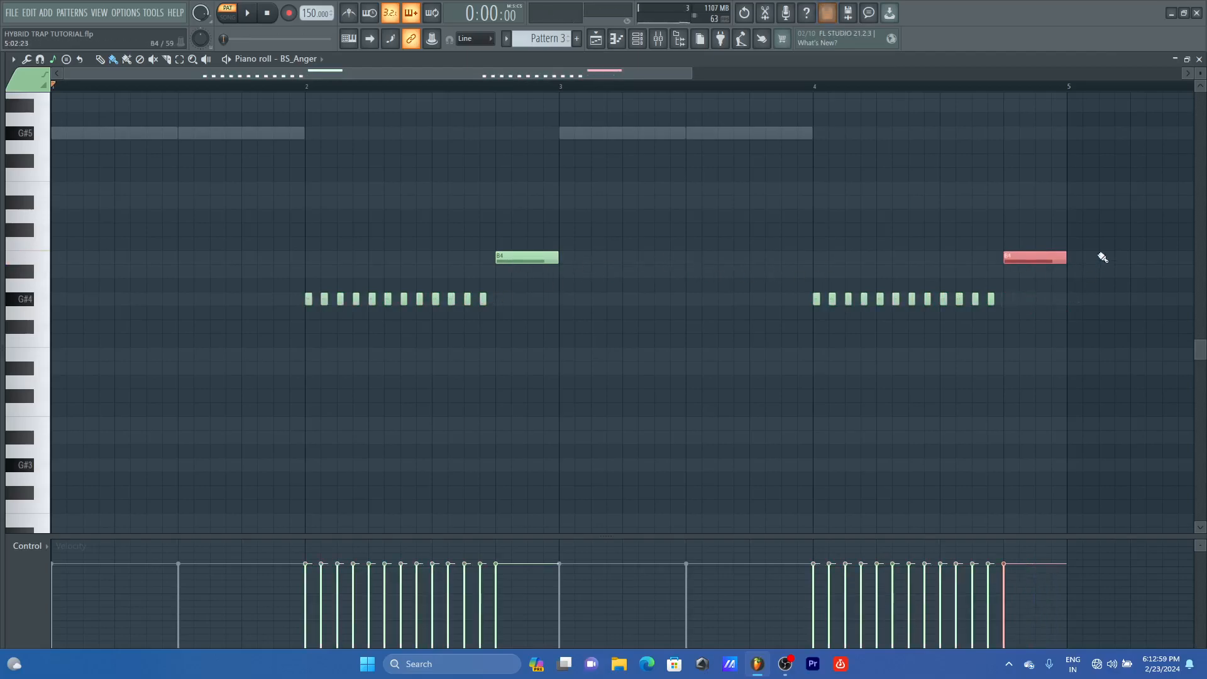
Step: Raise all the repeated G#4 and B4 notes by one octave, preview the pattern, and return to the playlist
drag(1089, 239, 294, 328)
key(ctrl+Up)
key(space)
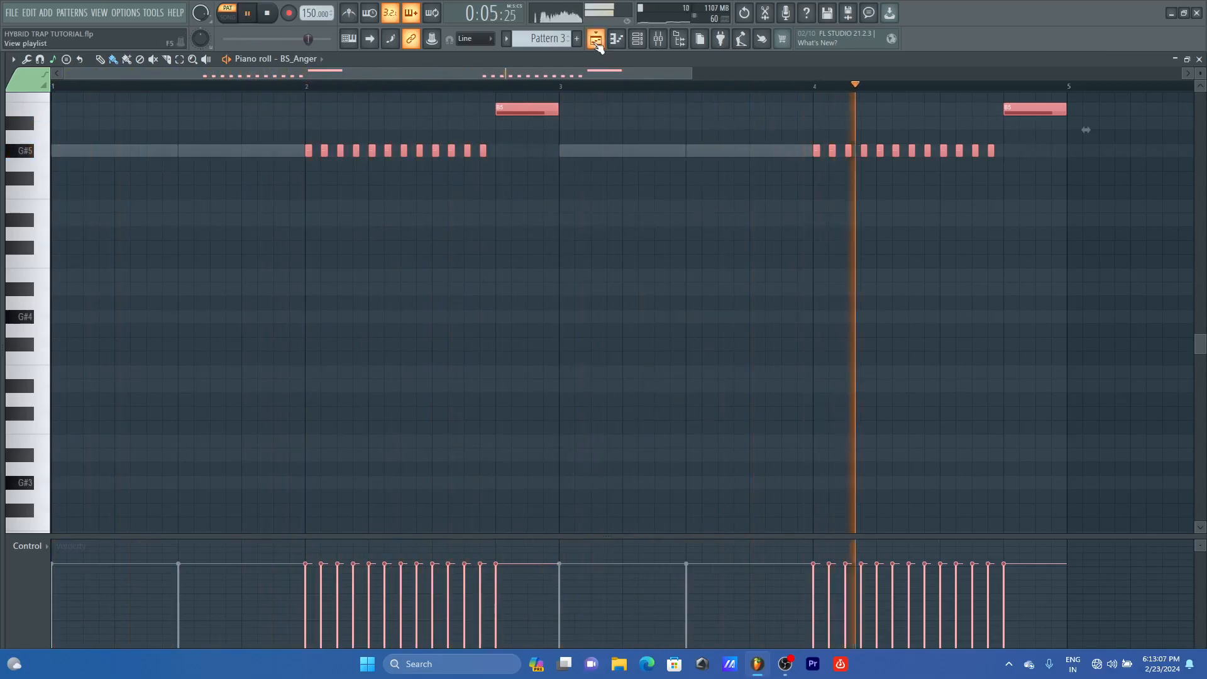
click(596, 41)
key(space)
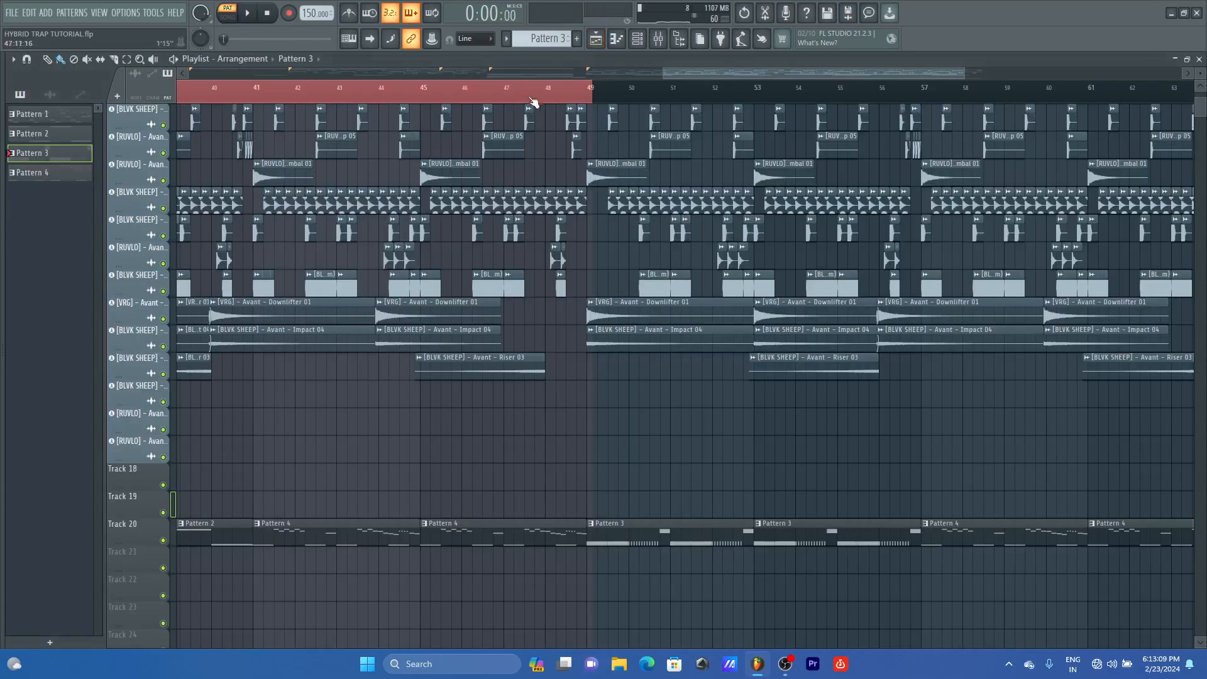
Step: Clear the time selection and play the song from bar 47 into the duplicated drop section
key(l)
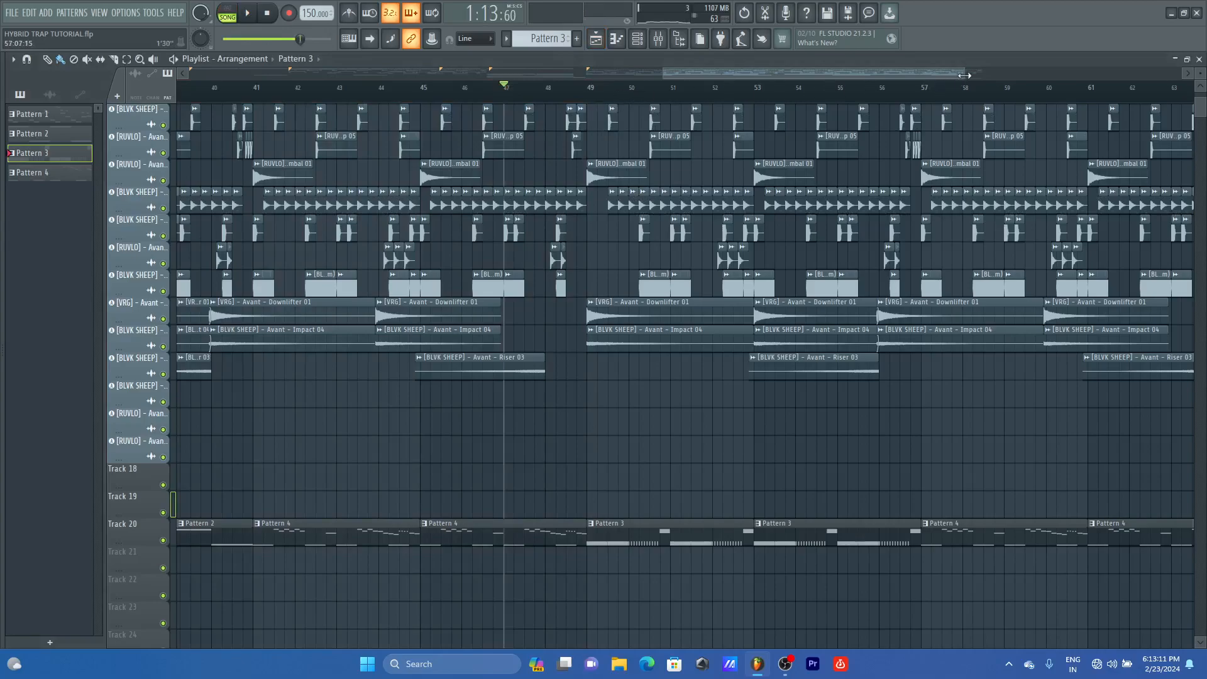
drag(965, 75, 1091, 75)
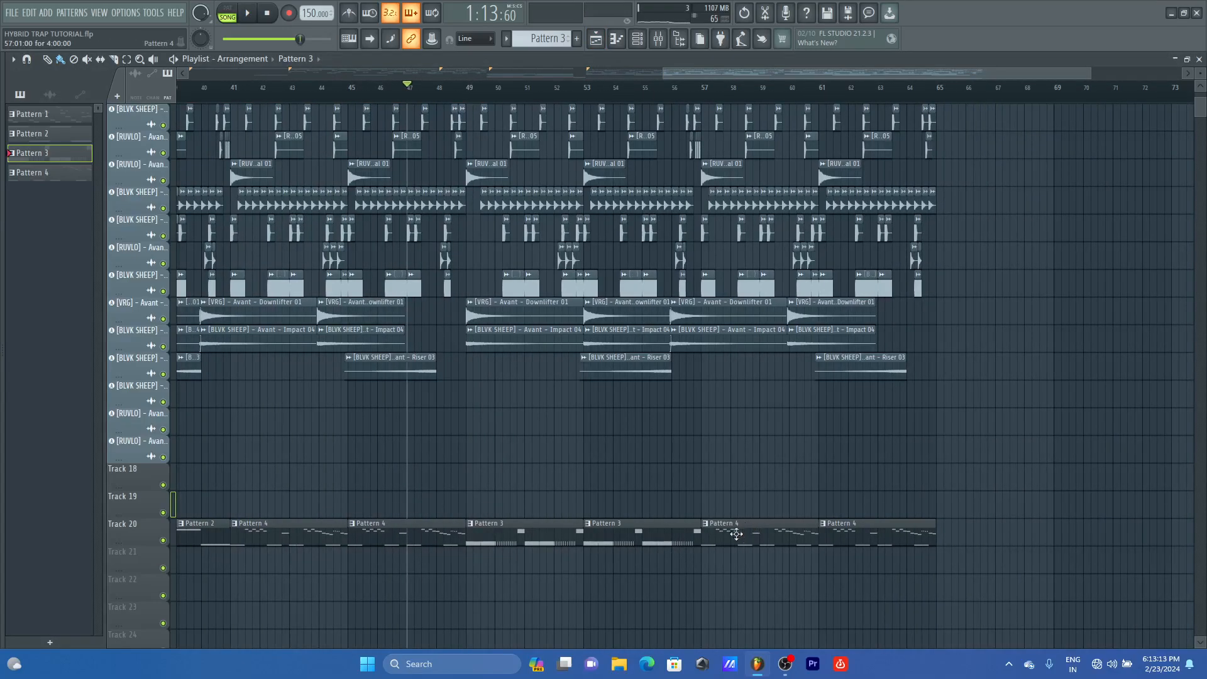
key(space)
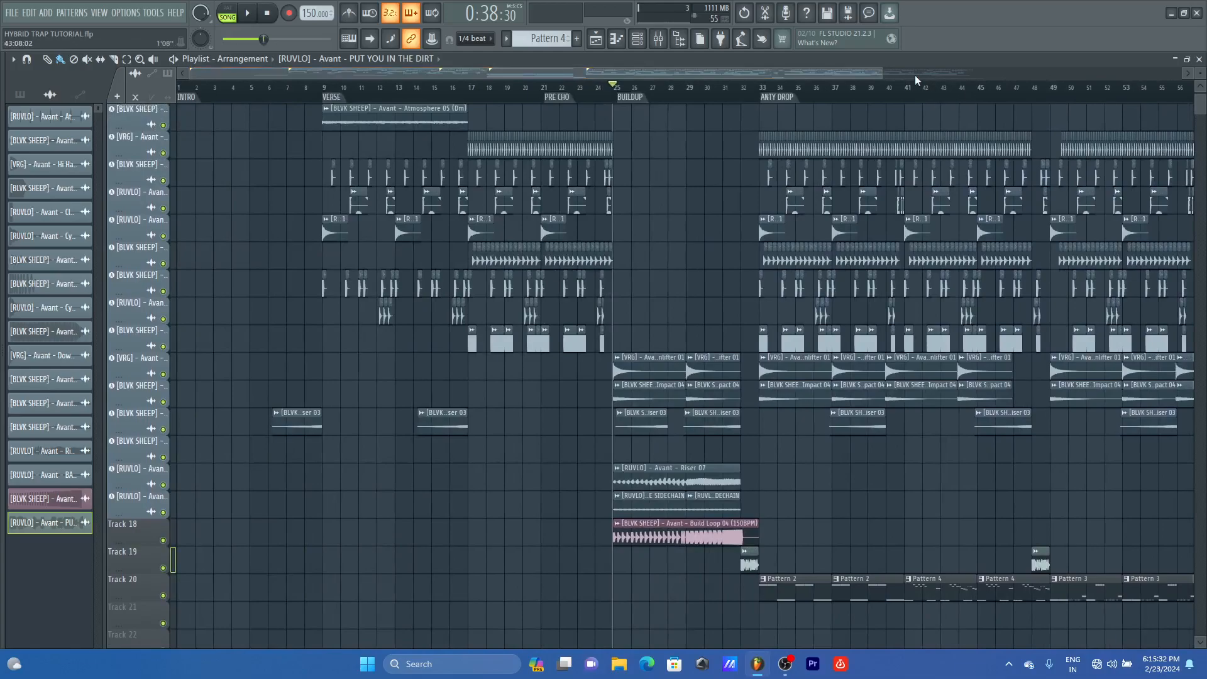
Step: Play the song from the BUILDUP marker through both drop sections and follow the clips during playback
drag(879, 71, 1202, 83)
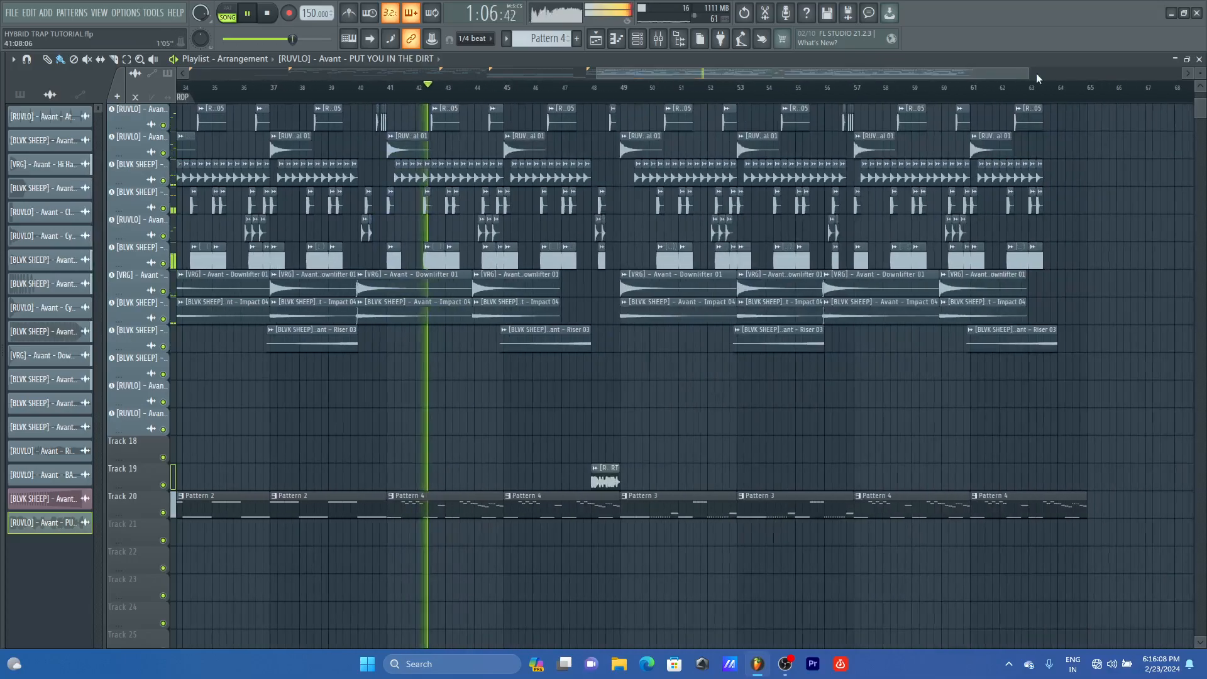
drag(1201, 111, 1202, 94)
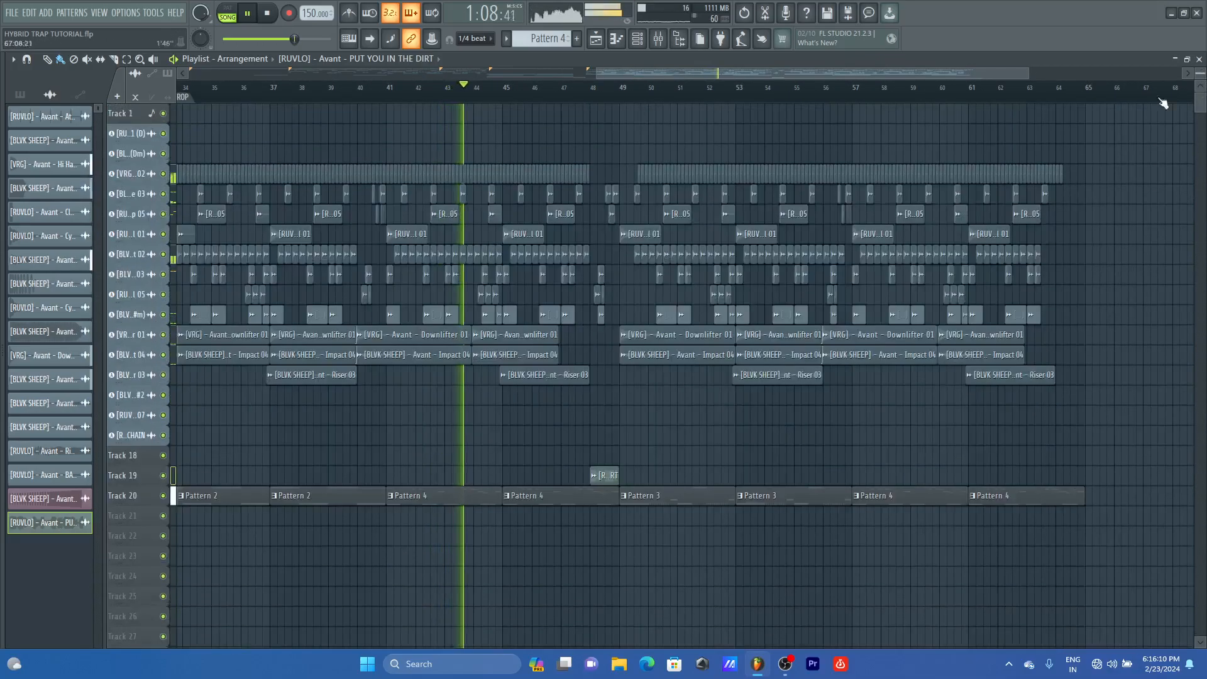
scroll(1189, 162, up, 2)
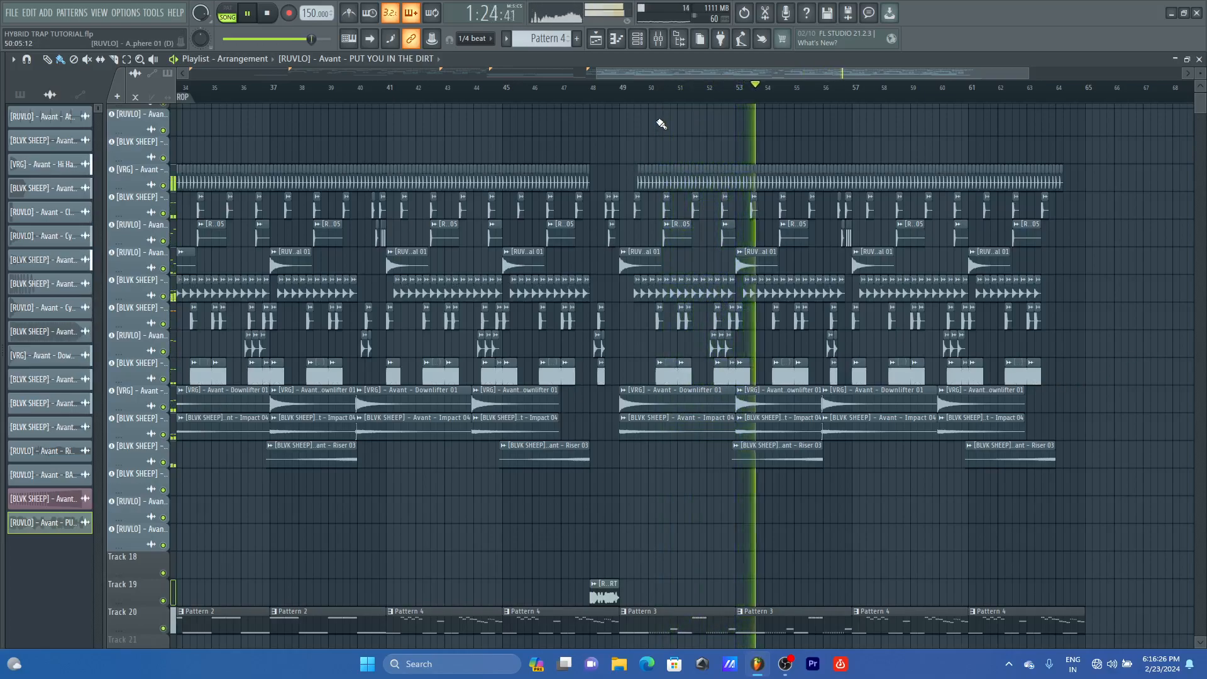
drag(877, 71, 859, 72)
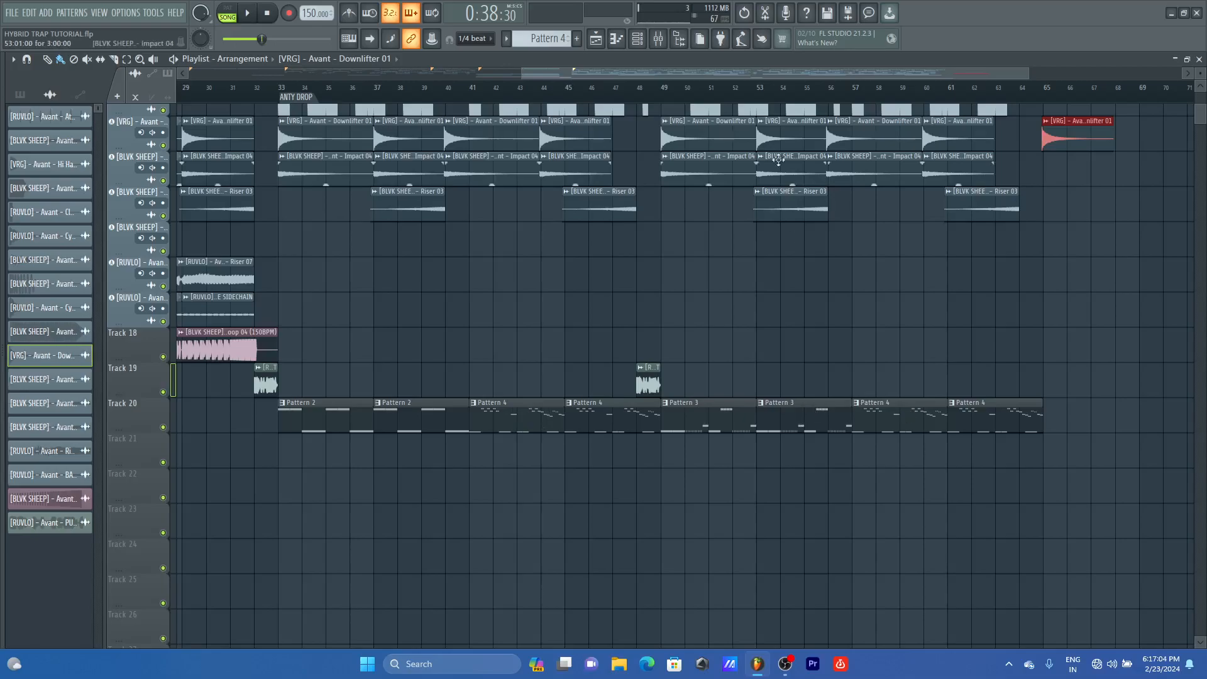
Step: Look over the complete arrangement from the INTRO marker to the closing Downlifter 01 clip at bar 65 across all tracks
drag(521, 72, 190, 72)
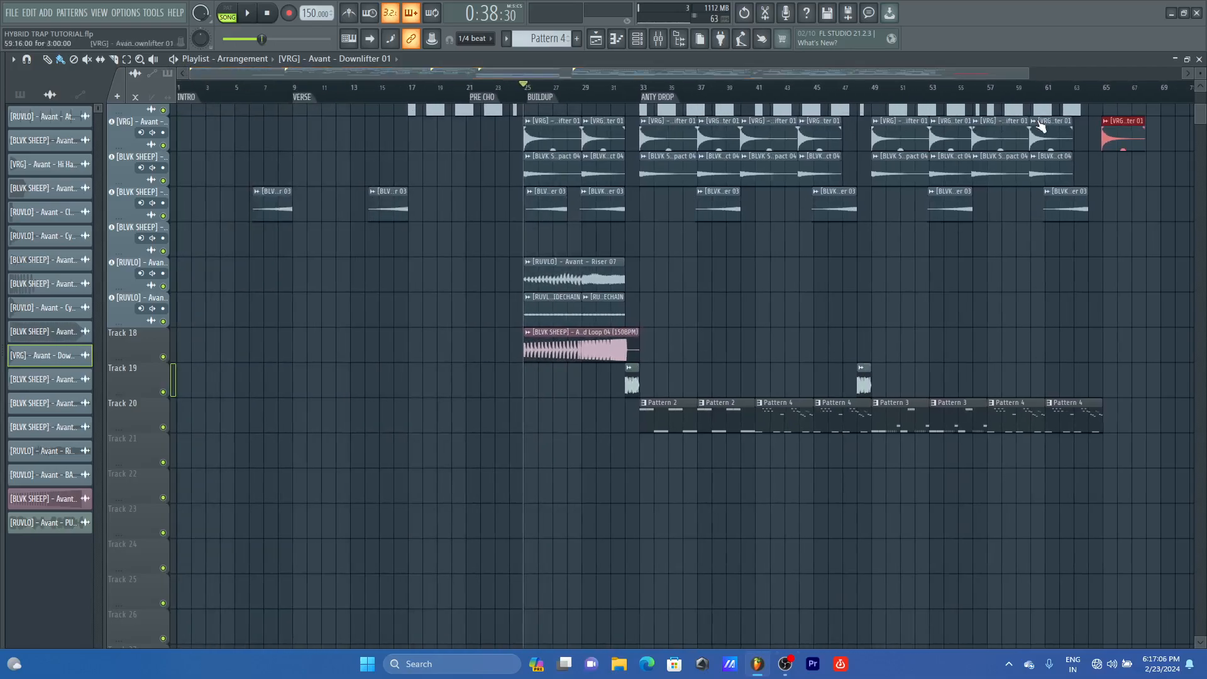
drag(1196, 116, 1199, 94)
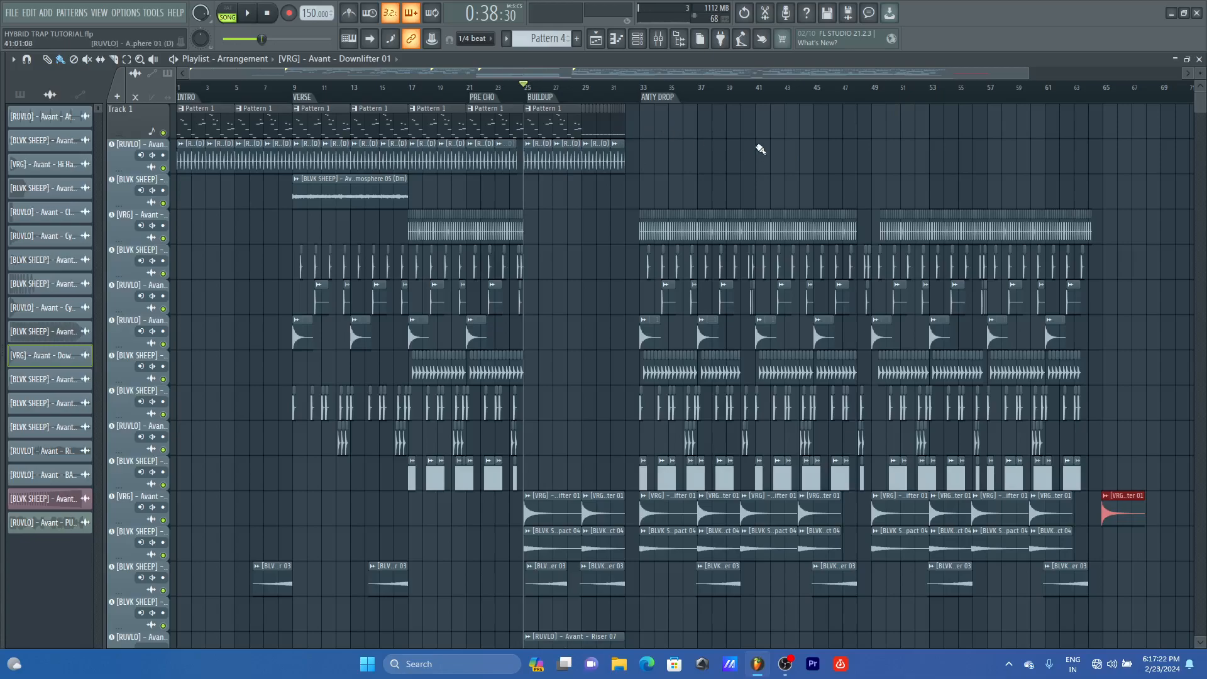
scroll(896, 146, down, 2)
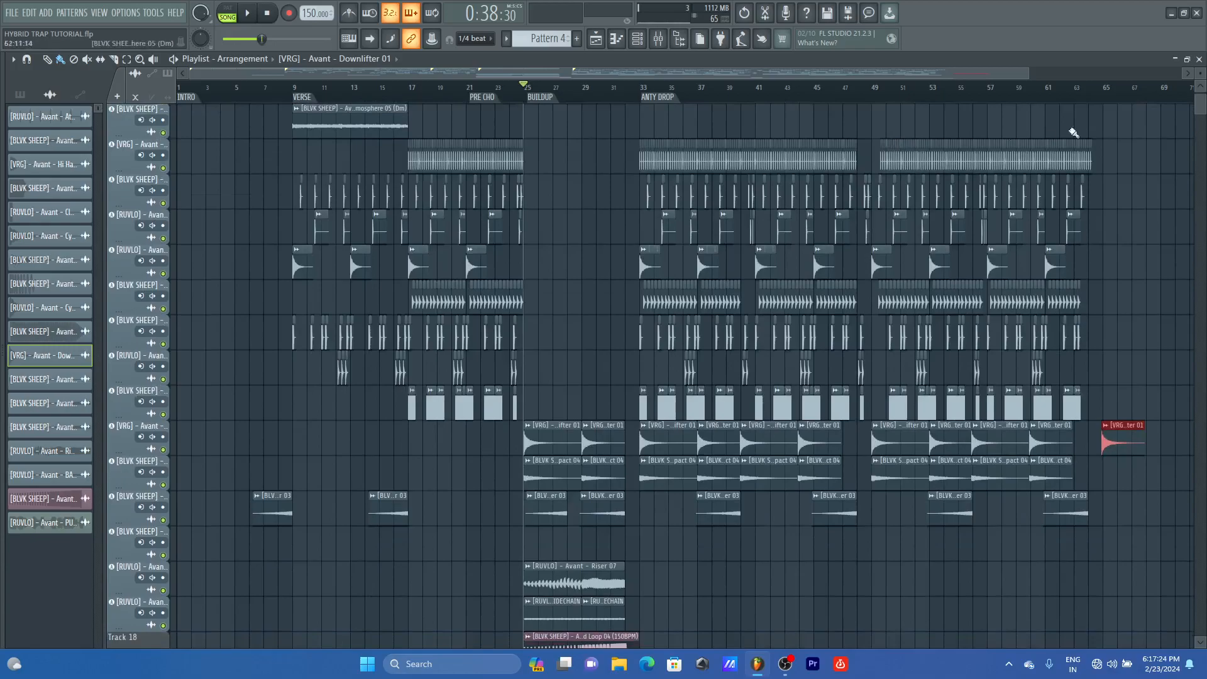
scroll(1200, 94, up, 2)
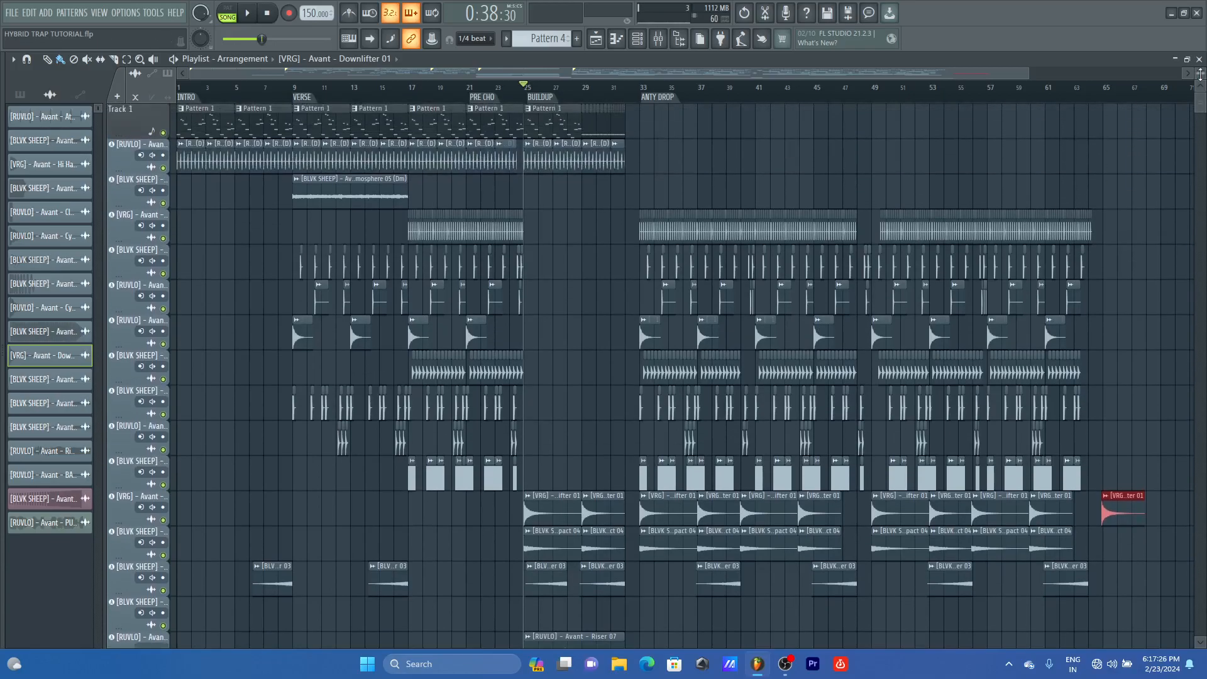
drag(1201, 74, 1201, 81)
scroll(1157, 153, down, 2)
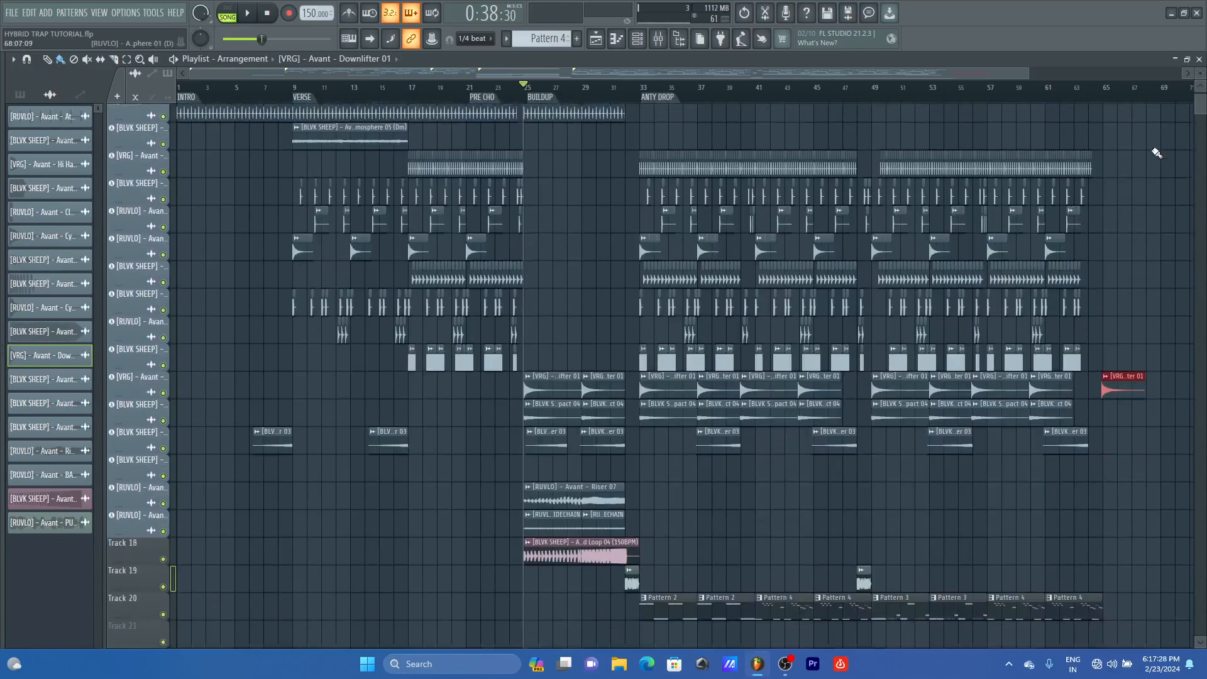
scroll(1157, 153, up, 2)
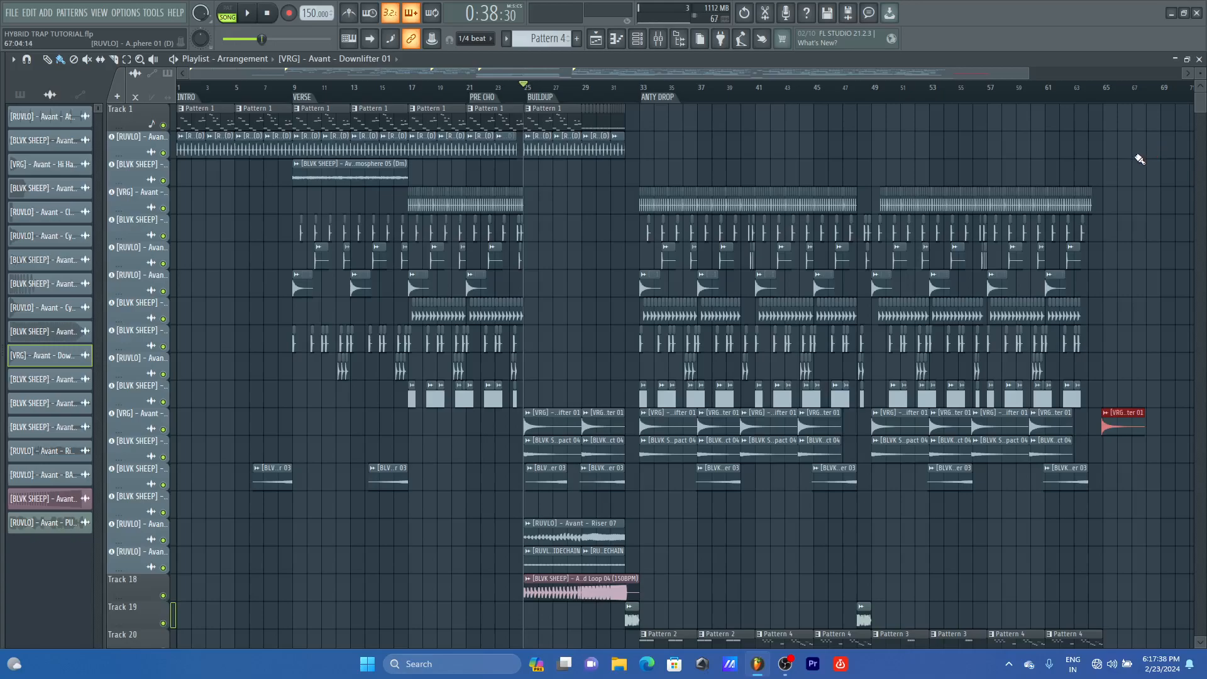
scroll(1140, 159, down, 3)
scroll(1140, 159, up, 3)
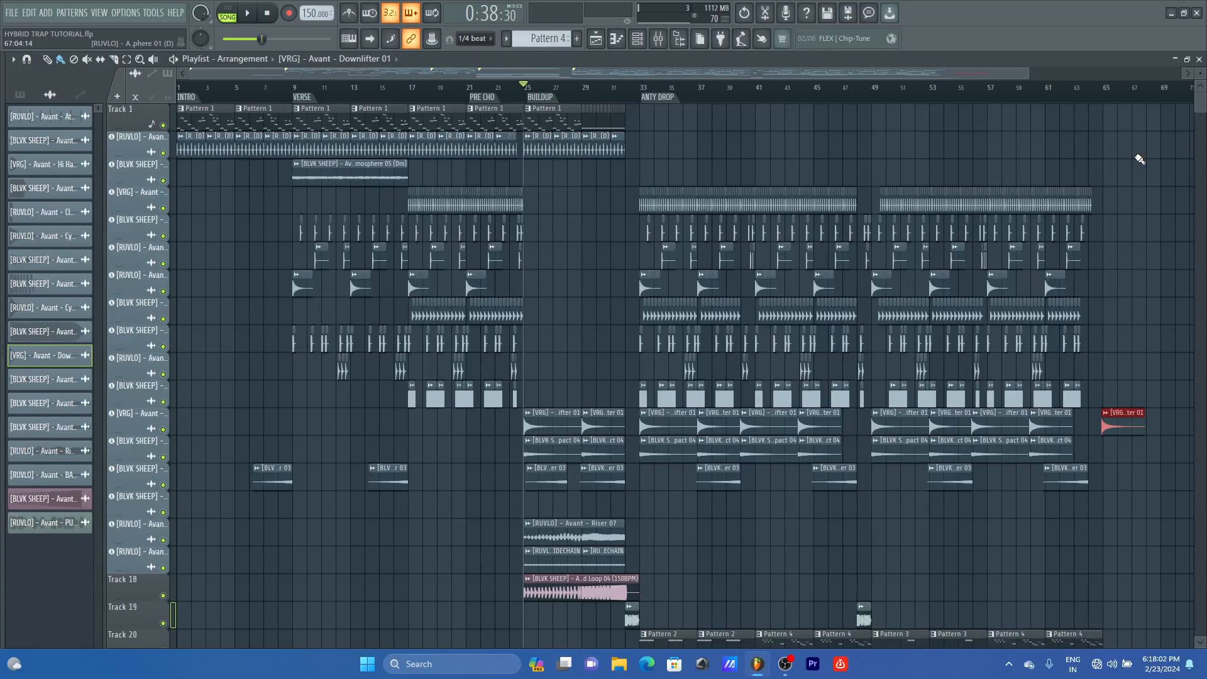
scroll(1132, 151, down, 2)
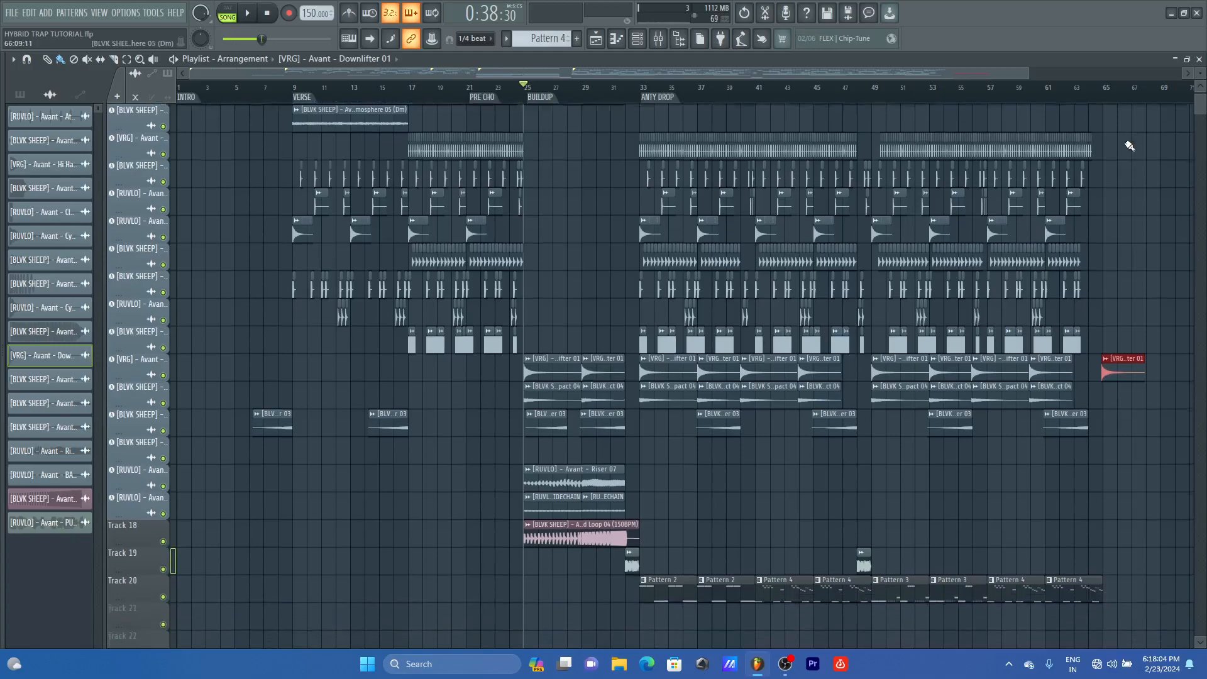